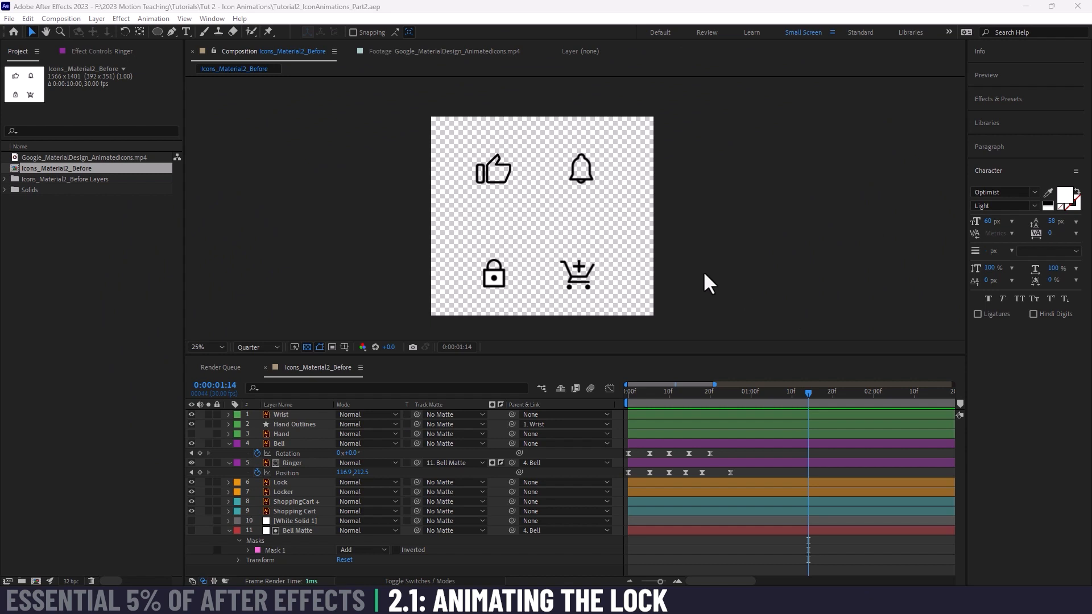
Step: Set the composition's preview resolution to Half
{"action": "key", "text": "space"}
{"action": "left_click_drag", "start_coordinate": [512, 287], "coordinate": [562, 228]}
{"action": "scroll", "coordinate": [560, 228], "scroll_direction": "up", "scroll_amount": 4}
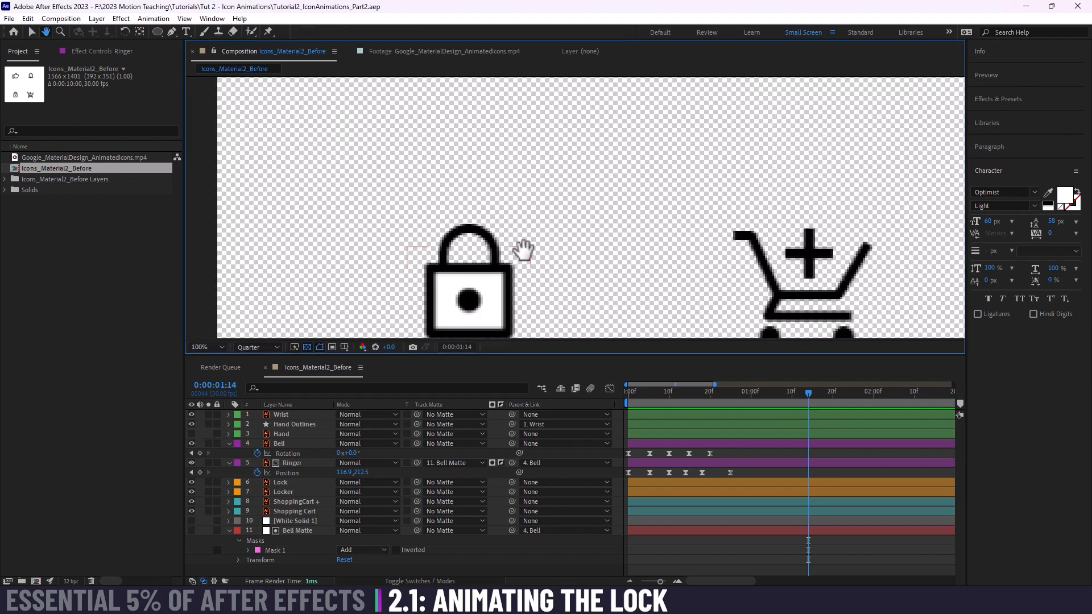
{"action": "scroll", "coordinate": [607, 167], "scroll_direction": "down", "scroll_amount": 2}
{"action": "left_click_drag", "start_coordinate": [604, 171], "coordinate": [602, 233]}
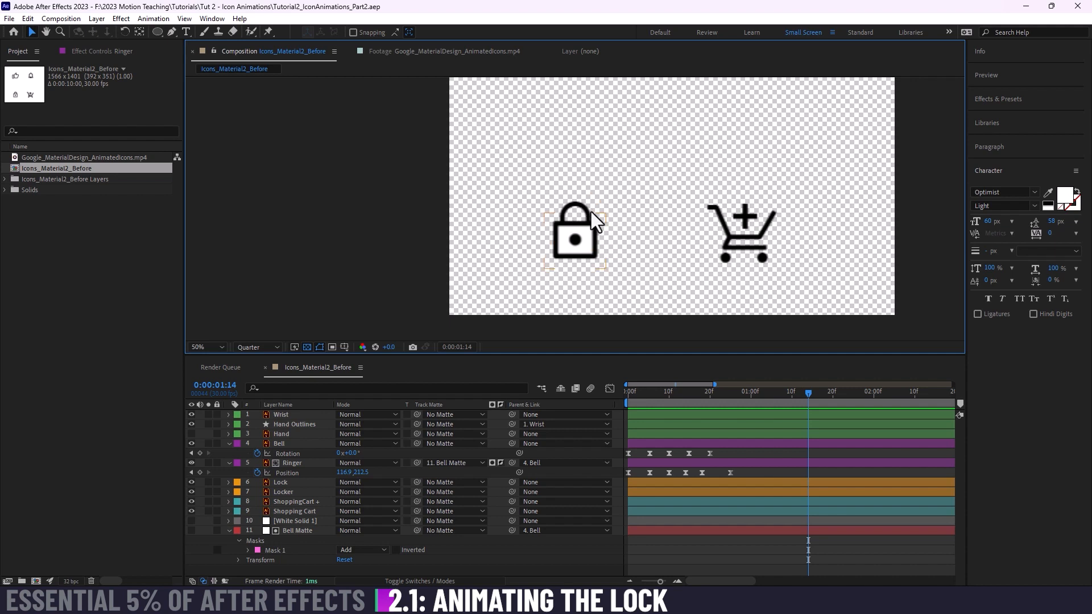
{"action": "left_click", "coordinate": [269, 348]}
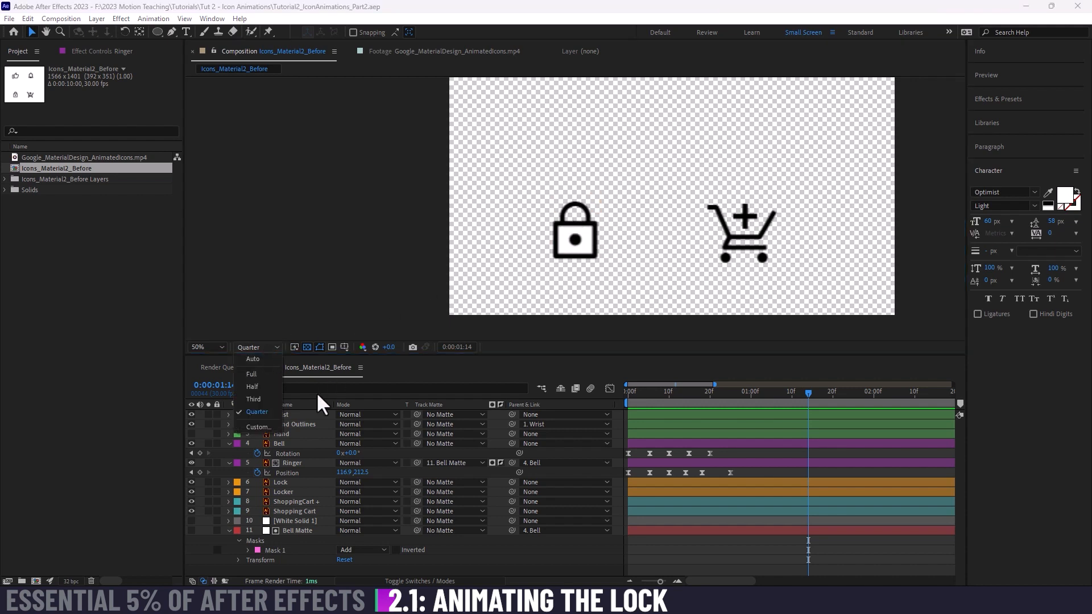
{"action": "left_click", "coordinate": [256, 391]}
{"action": "left_click_drag", "start_coordinate": [609, 239], "coordinate": [540, 234]}
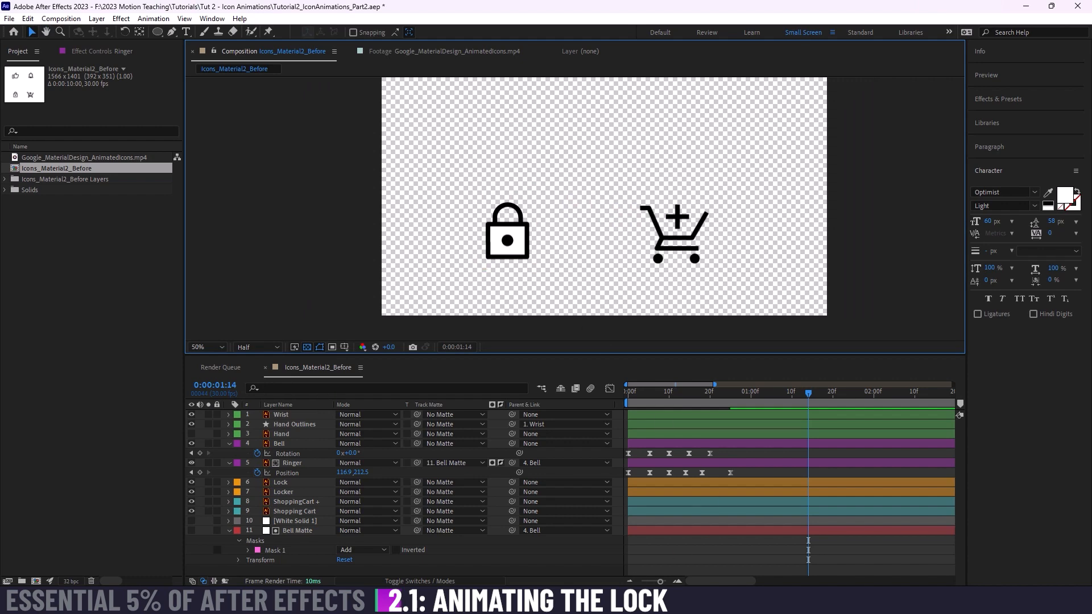
Step: Switch to the Illustrator source file and remove the white fill from the lock body's rectangle
{"action": "left_click", "coordinate": [569, 601]}
{"action": "left_click_drag", "start_coordinate": [287, 421], "coordinate": [361, 275]}
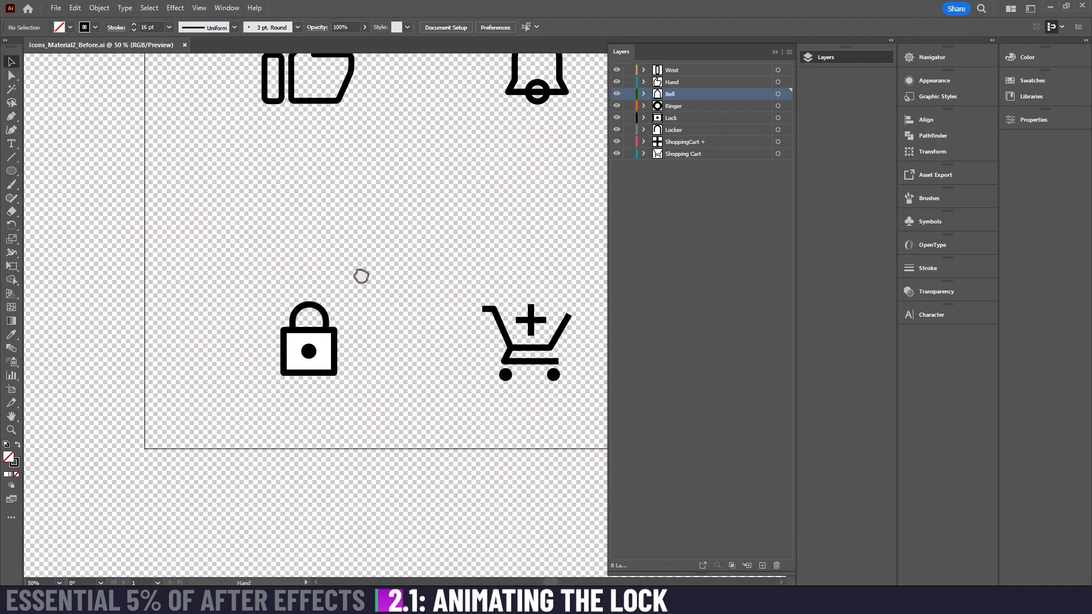
{"action": "left_click", "coordinate": [335, 378]}
{"action": "left_click_drag", "start_coordinate": [356, 361], "coordinate": [399, 336]}
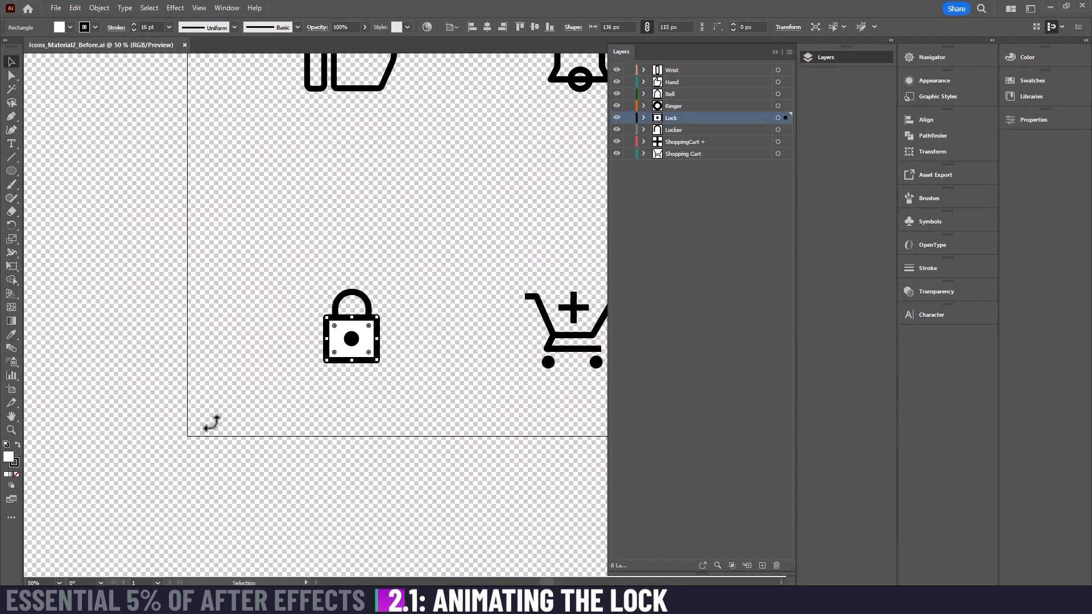
{"action": "left_click", "coordinate": [16, 475]}
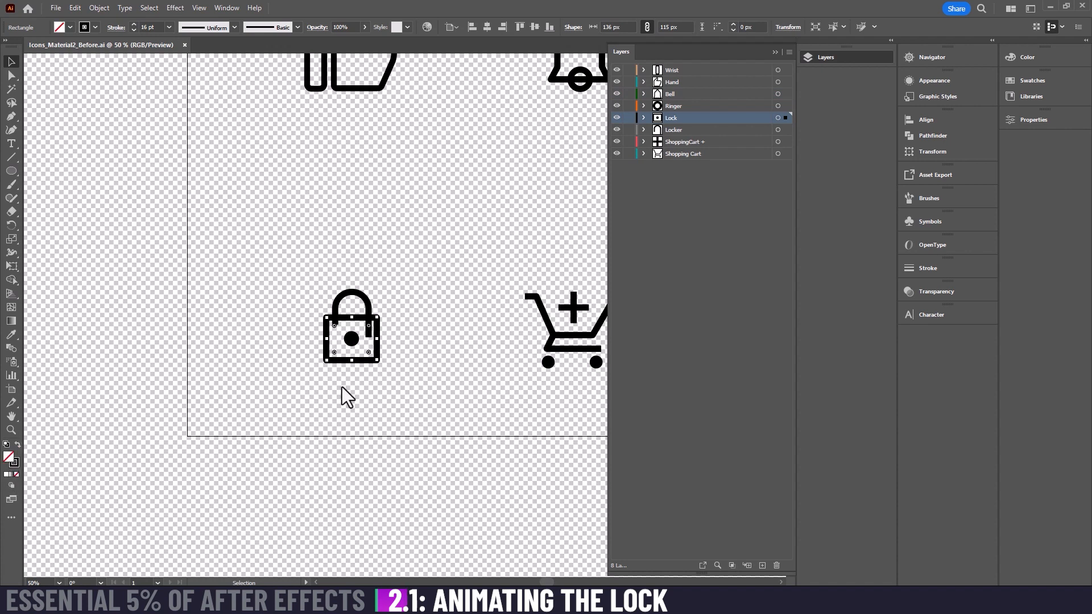
{"action": "left_click", "coordinate": [401, 344]}
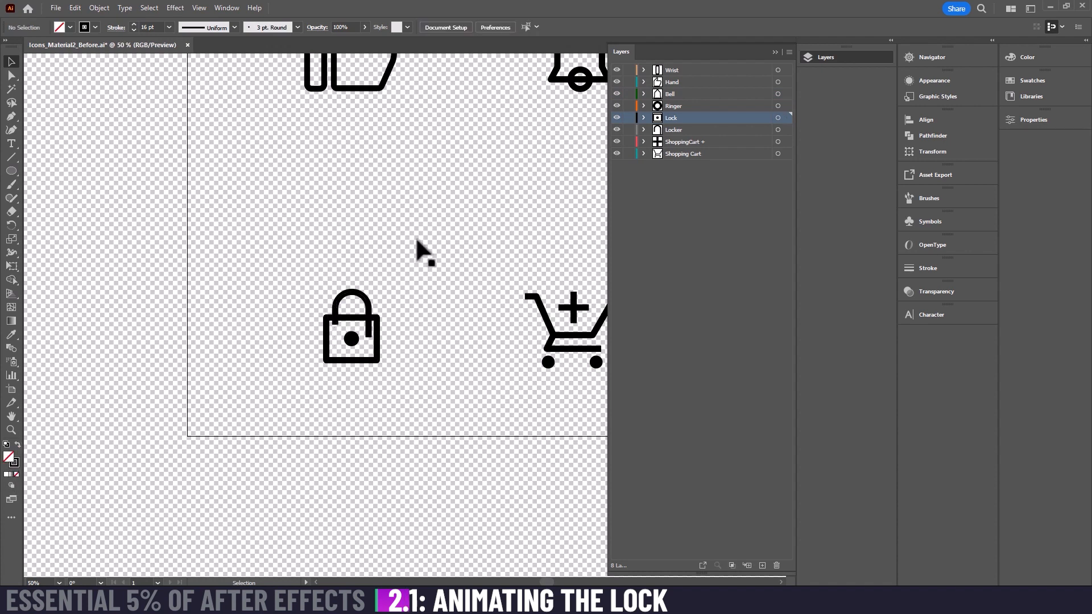
Step: Save the edited Illustrator artwork and switch back to After Effects
{"action": "key", "text": "a"}
{"action": "key", "text": "ctrl+s"}
{"action": "key", "text": "v"}
{"action": "left_click", "coordinate": [553, 600]}
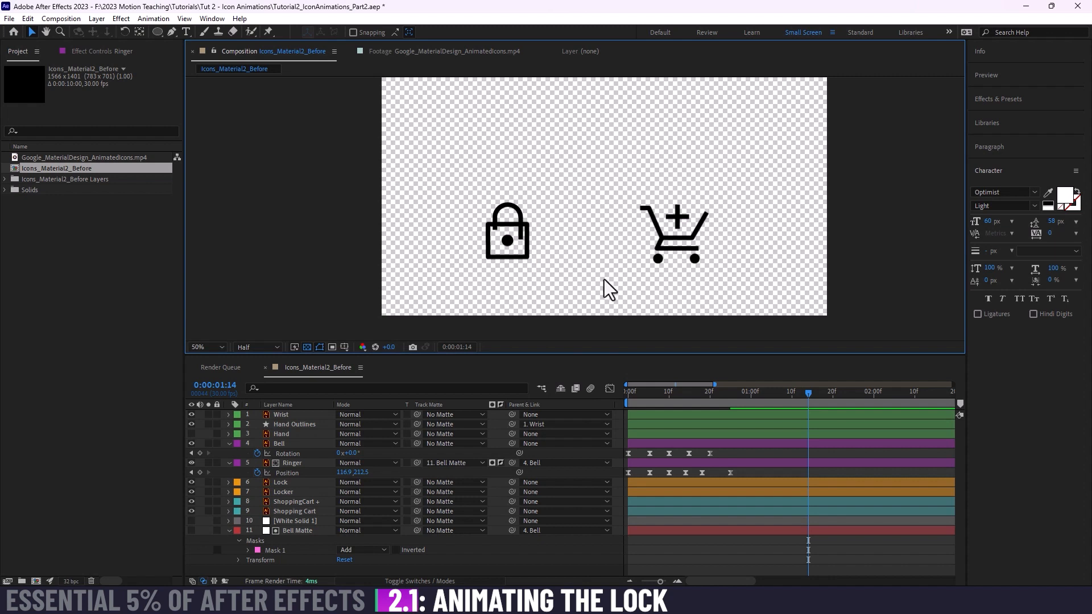
Step: Create a 500 x 500 px white solid over the lock icon and place its layer between Lock and Locker
{"action": "left_click", "coordinate": [229, 531]}
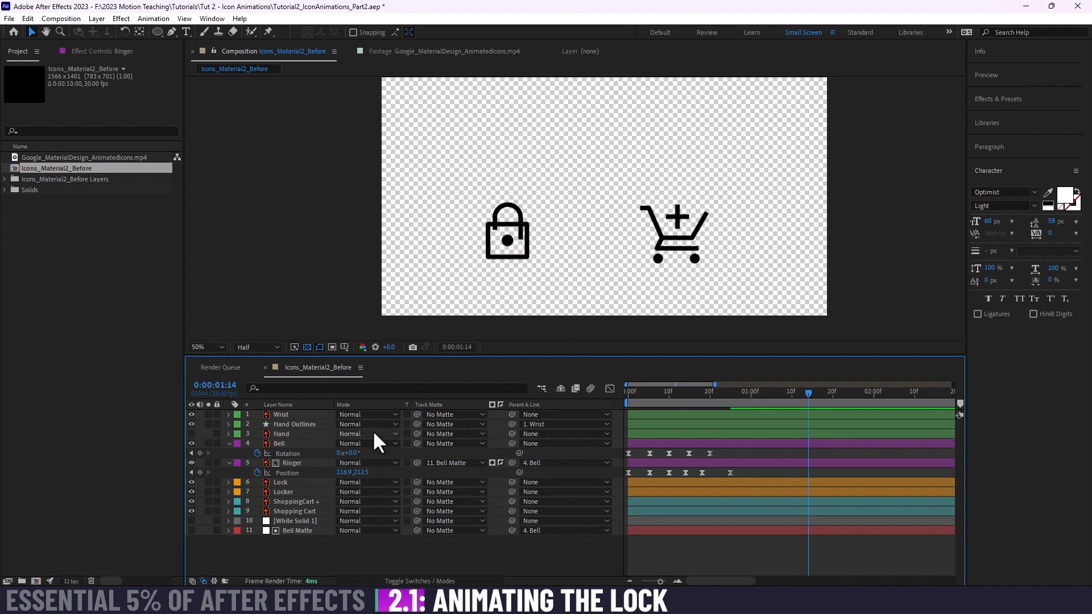
{"action": "key", "text": "ctrl+y"}
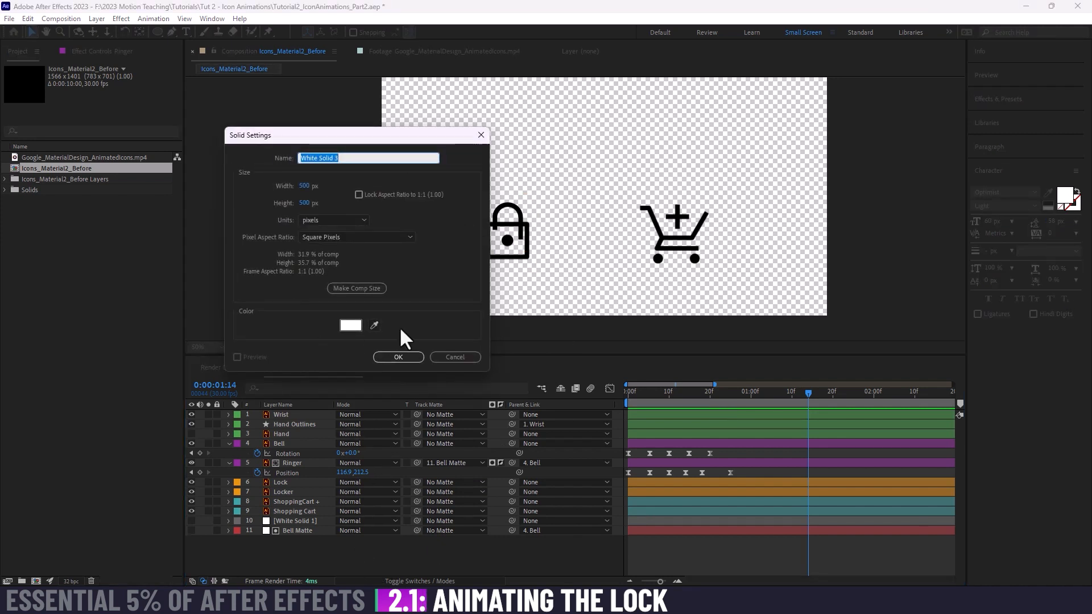
{"action": "left_click", "coordinate": [393, 357]}
{"action": "left_click_drag", "start_coordinate": [639, 220], "coordinate": [507, 246]}
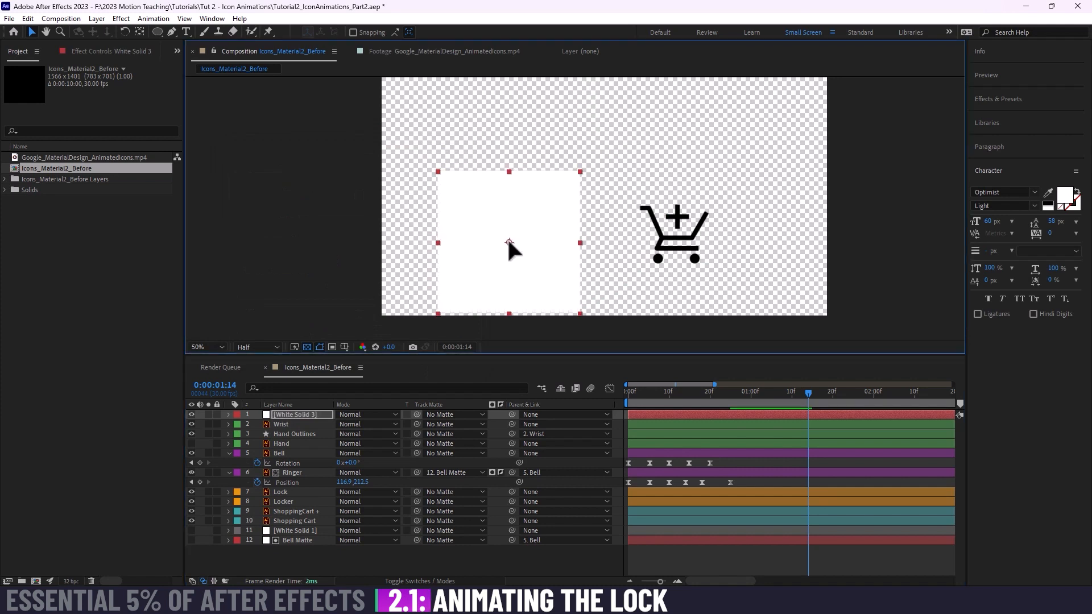
{"action": "left_click_drag", "start_coordinate": [282, 415], "coordinate": [301, 497]}
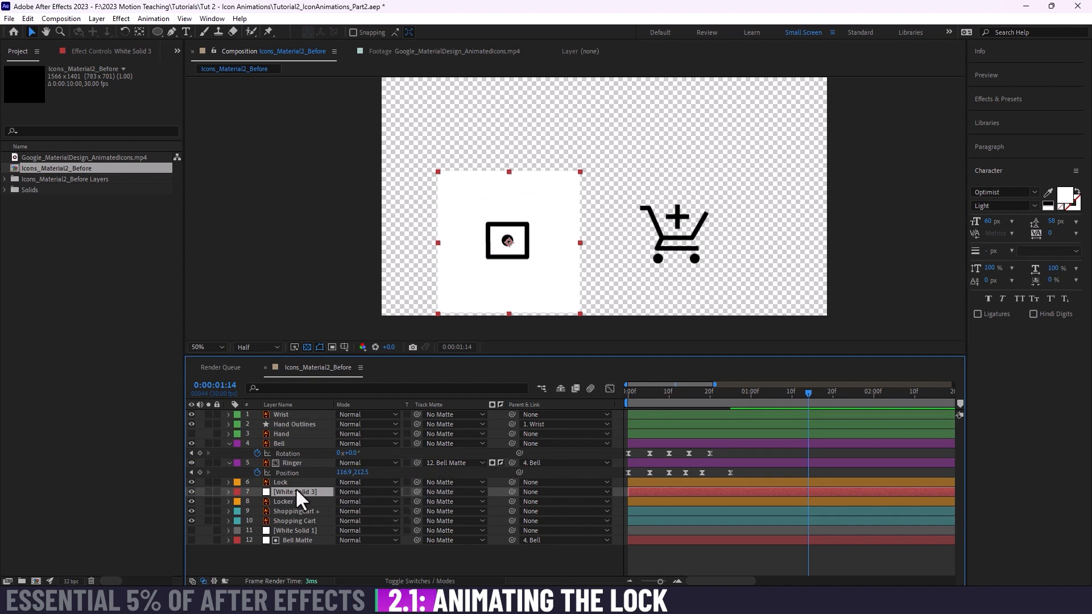
Step: Scale the white solid down to fit the lock body's outline and rename its layer Lock Matte
{"action": "left_click_drag", "start_coordinate": [508, 243], "coordinate": [507, 240]}
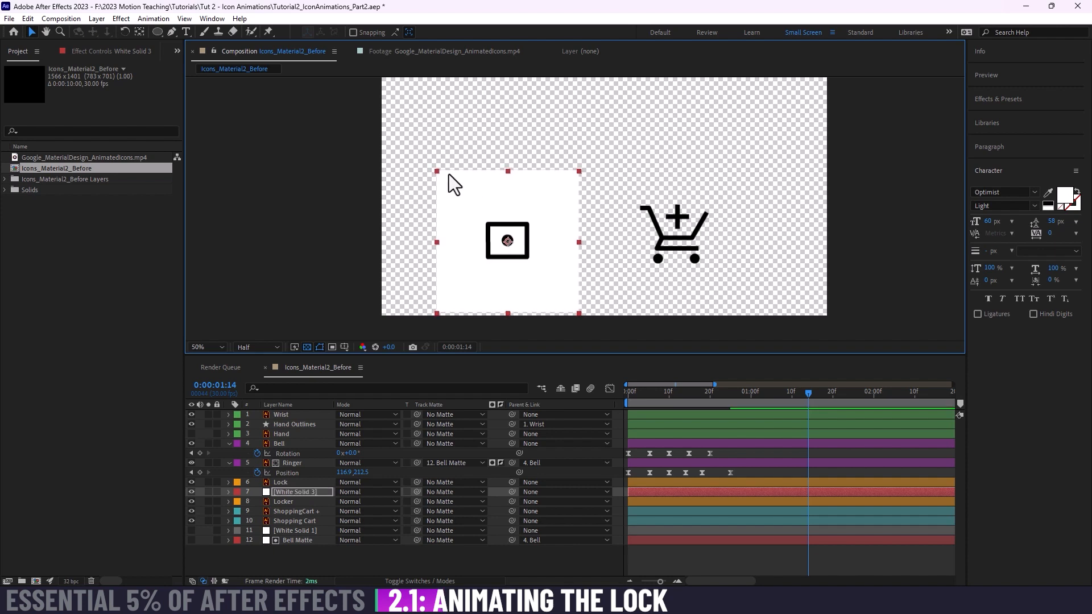
{"action": "left_click_drag", "start_coordinate": [438, 173], "coordinate": [490, 227]}
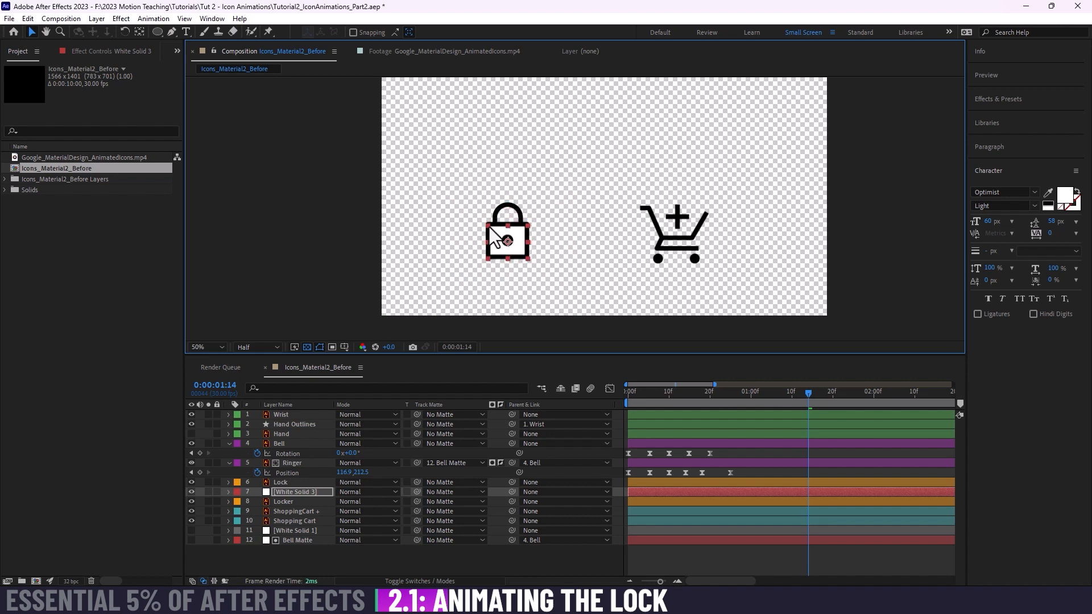
{"action": "left_click_drag", "start_coordinate": [505, 241], "coordinate": [505, 239]}
{"action": "key", "text": "period"}
{"action": "left_click_drag", "start_coordinate": [510, 257], "coordinate": [630, 183]}
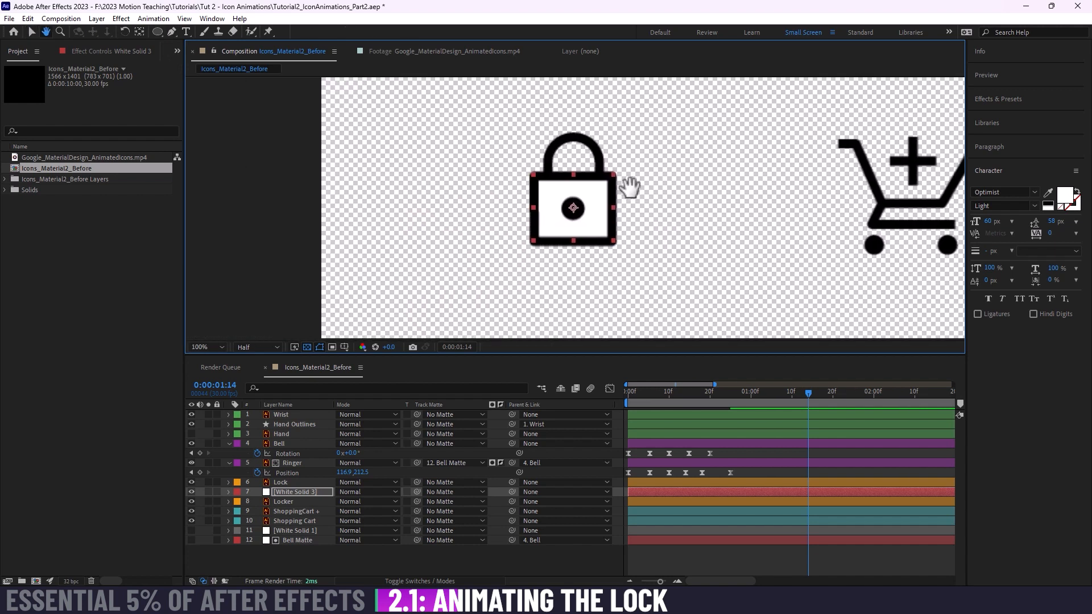
{"action": "left_click", "coordinate": [275, 489]}
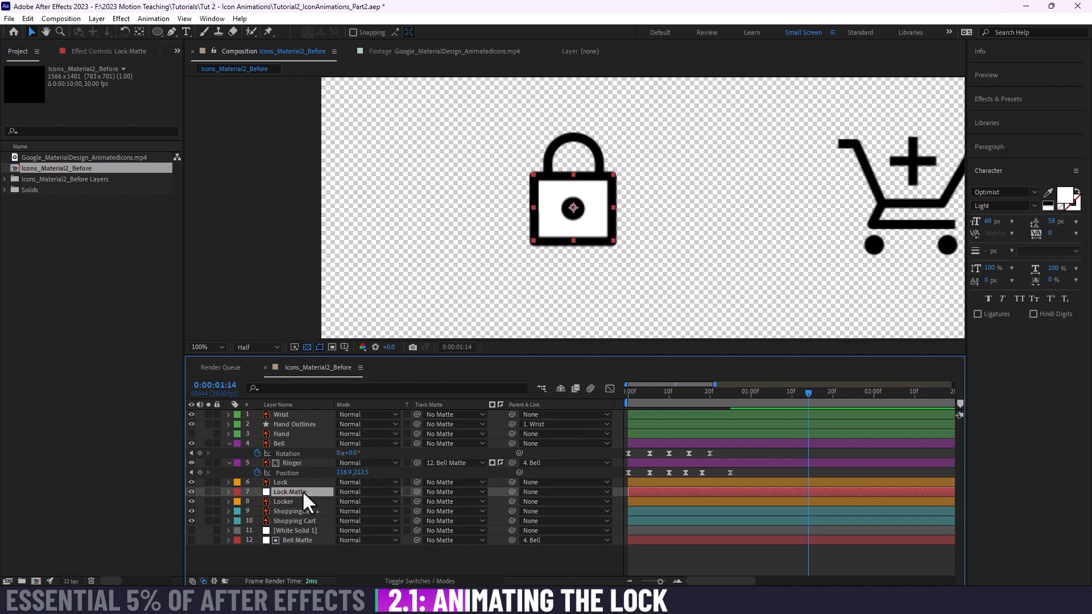
Step: Assign Lock Matte as the Locker layer's track matte and invert the matte
{"action": "left_click", "coordinate": [283, 501]}
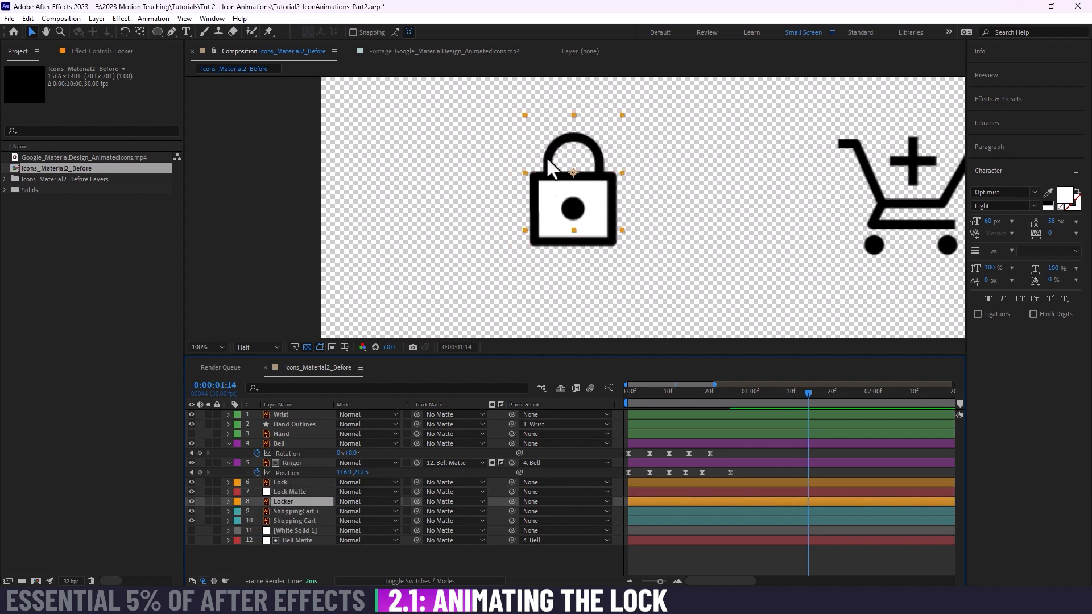
{"action": "left_click", "coordinate": [191, 501]}
{"action": "left_click", "coordinate": [191, 502]}
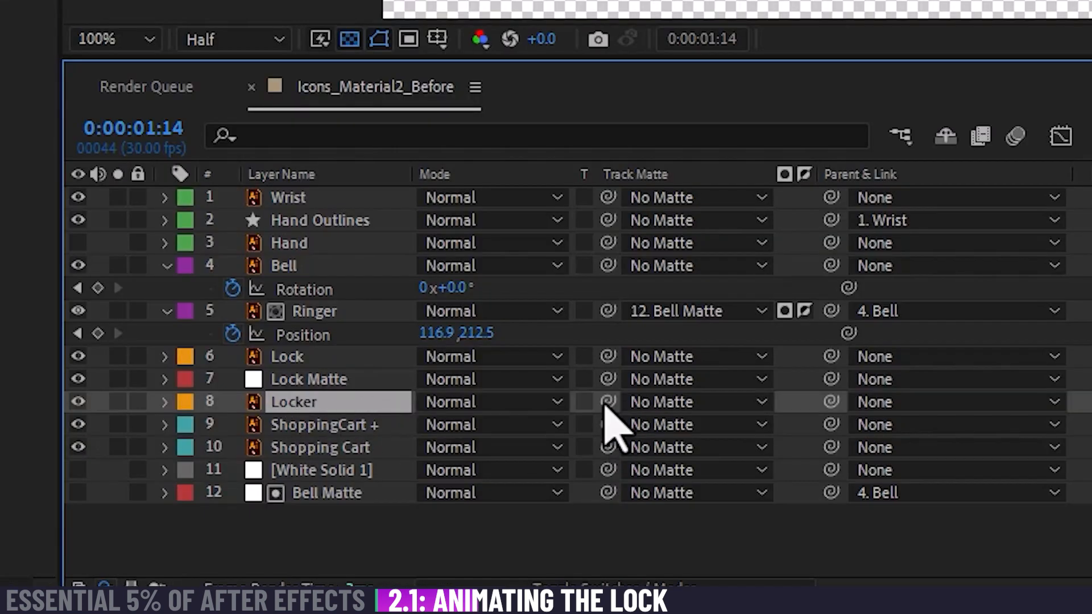
{"action": "left_click_drag", "start_coordinate": [417, 501], "coordinate": [280, 507]}
{"action": "left_click_drag", "start_coordinate": [285, 410], "coordinate": [336, 382]}
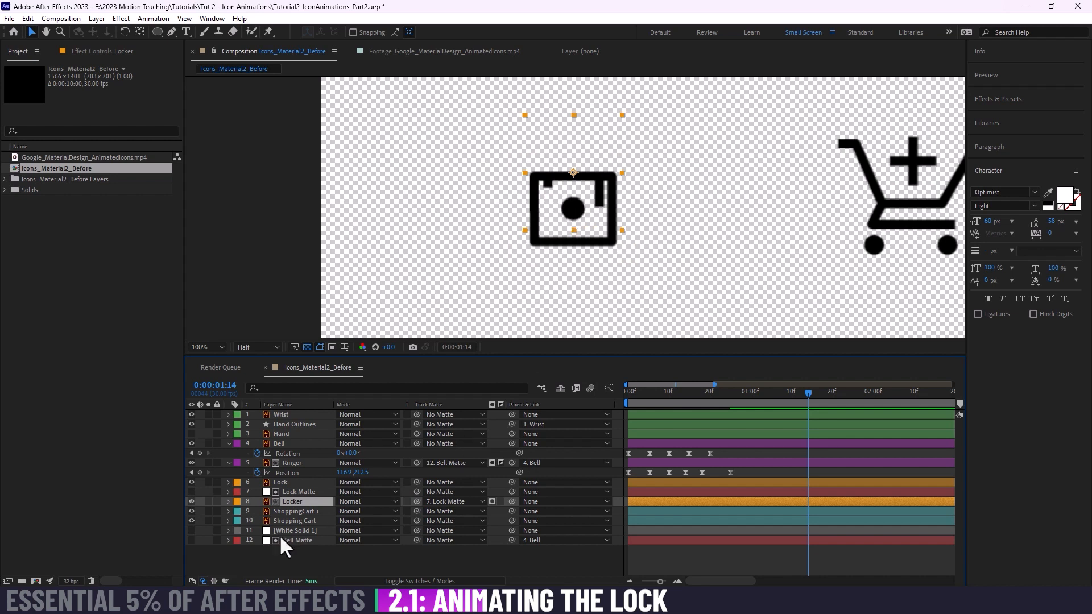
{"action": "left_click", "coordinate": [500, 501]}
{"action": "left_click", "coordinate": [464, 551]}
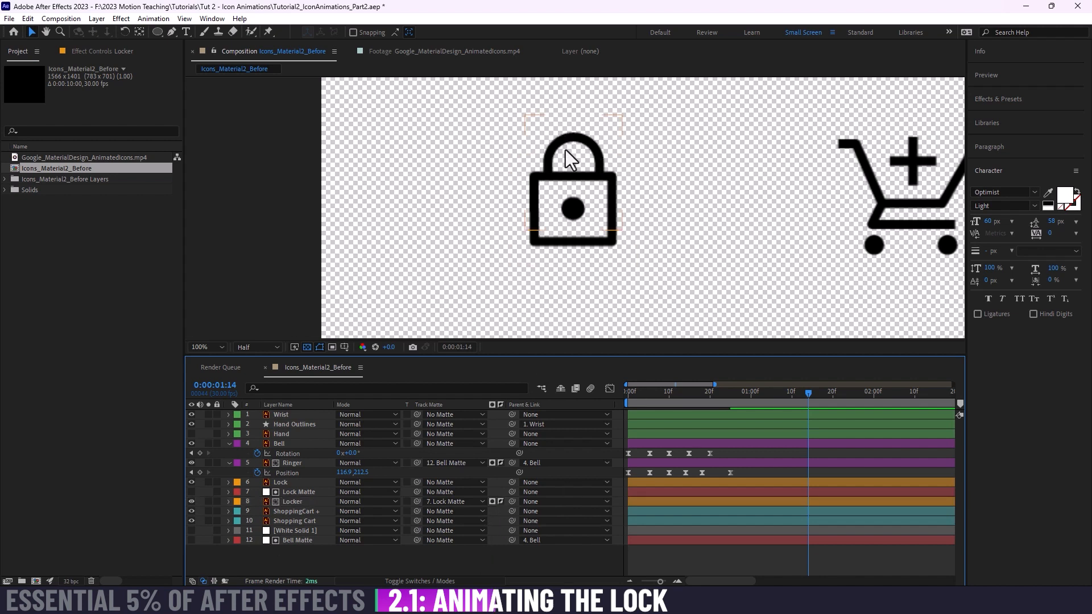
Step: Try raising the Locker layer to a Y position of 1013, and undo the move
{"action": "left_click", "coordinate": [311, 501]}
{"action": "key", "text": "p"}
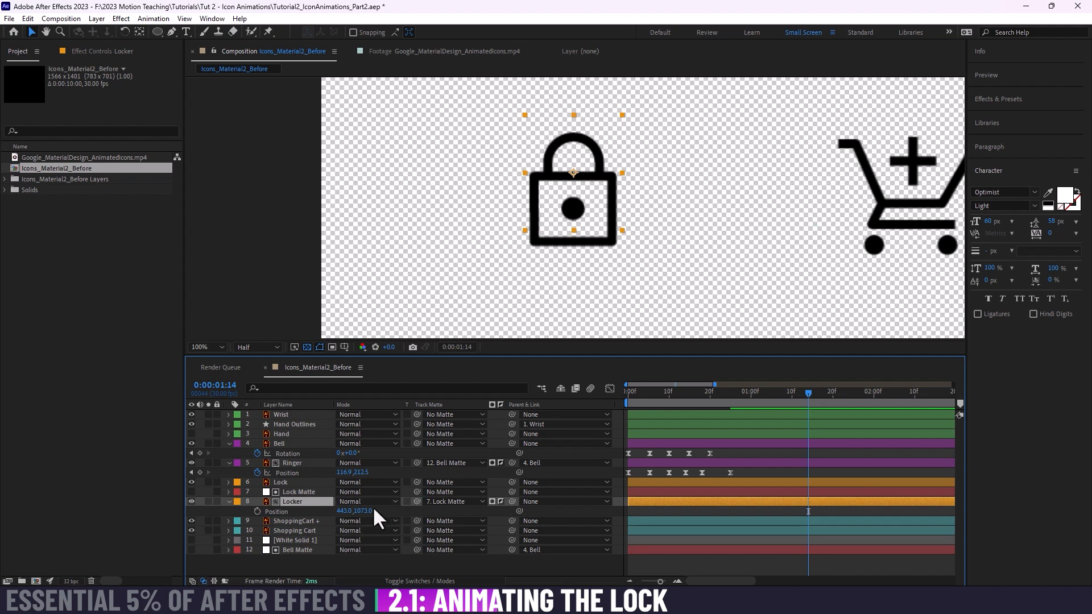
{"action": "left_click_drag", "start_coordinate": [364, 511], "coordinate": [321, 515]}
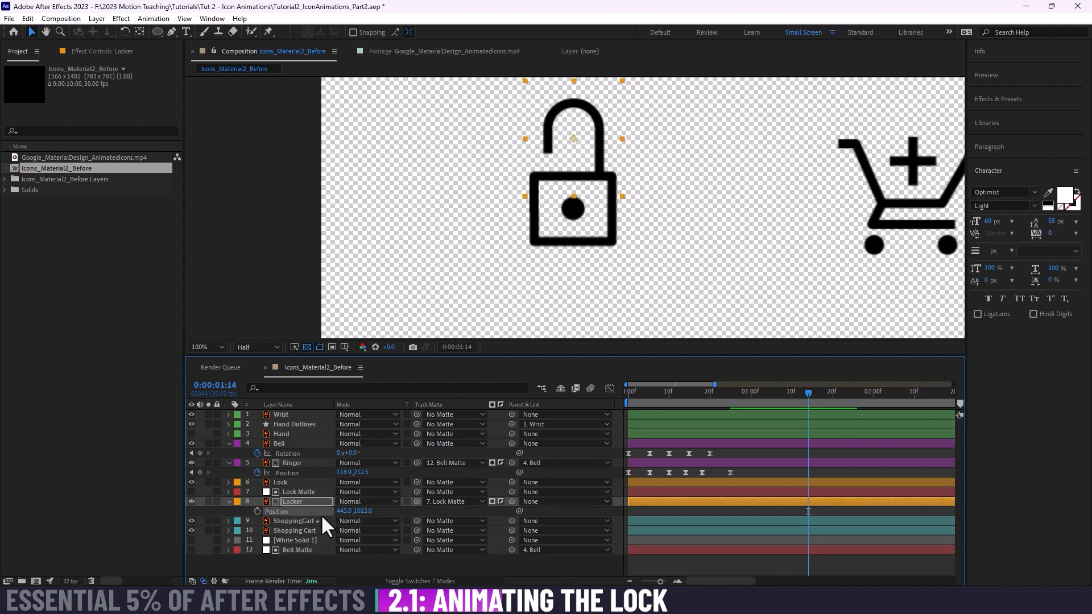
{"action": "key", "text": "ctrl+z"}
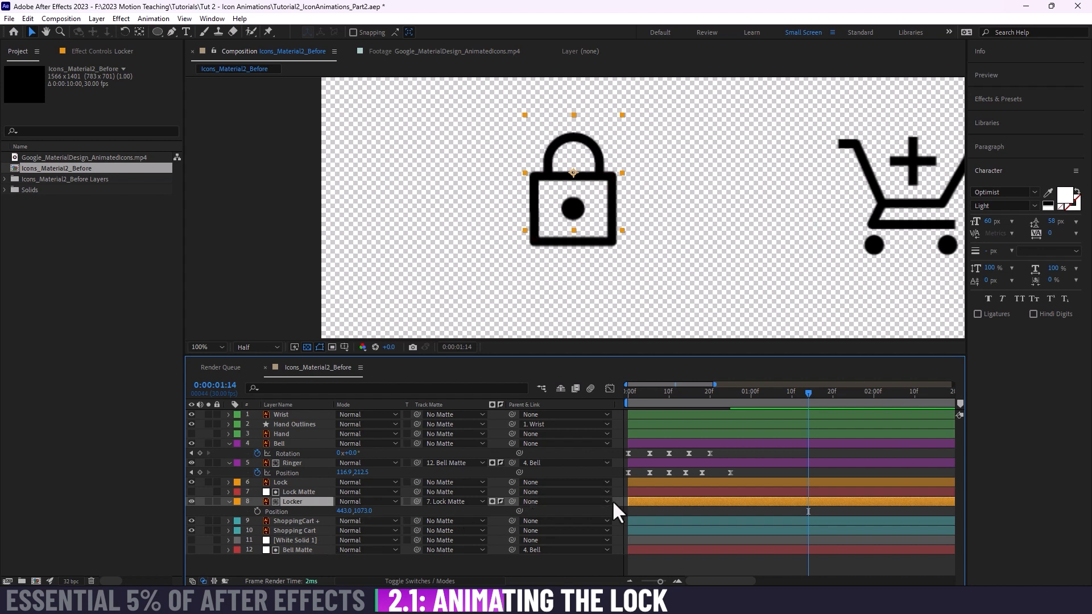
Step: Parent the Lock Matte and Locker layers to the Lock layer
{"action": "left_click_drag", "start_coordinate": [584, 236], "coordinate": [592, 220]}
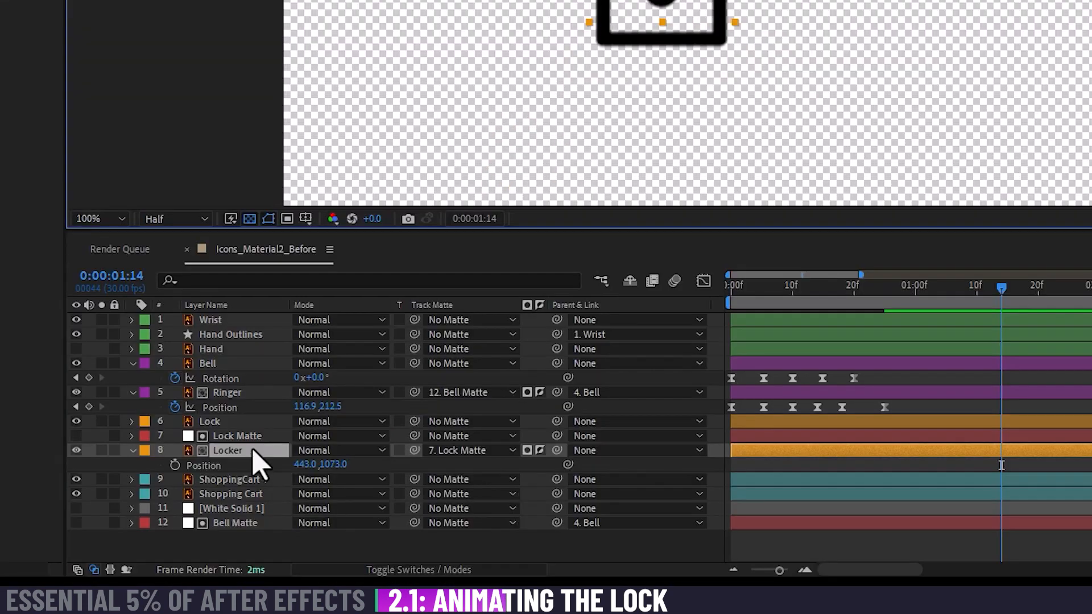
{"action": "left_click", "coordinate": [228, 437]}
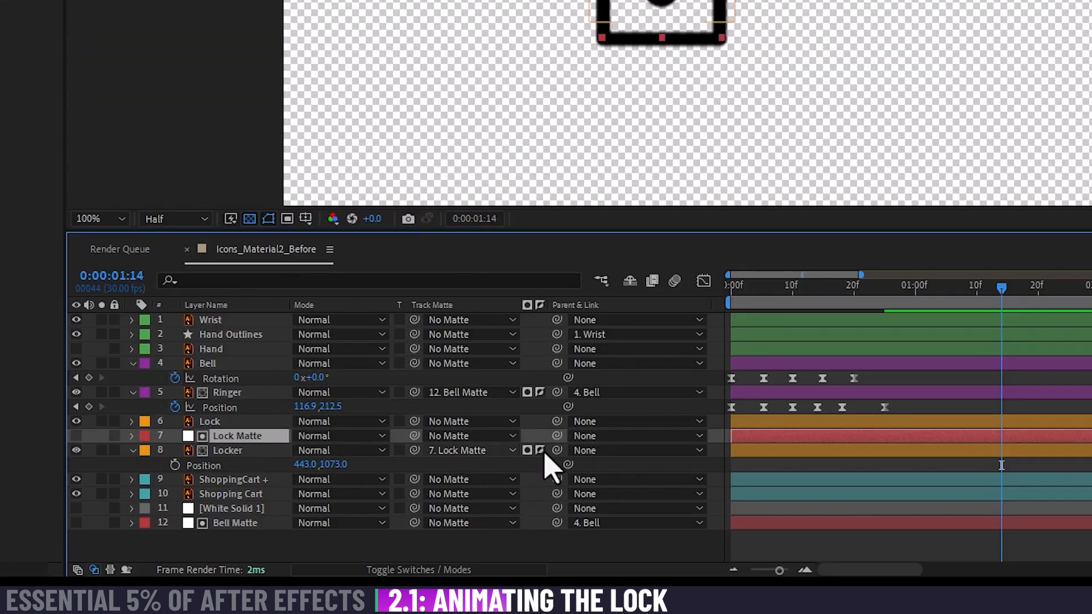
{"action": "left_click_drag", "start_coordinate": [557, 436], "coordinate": [234, 422]}
{"action": "left_click", "coordinate": [230, 453]}
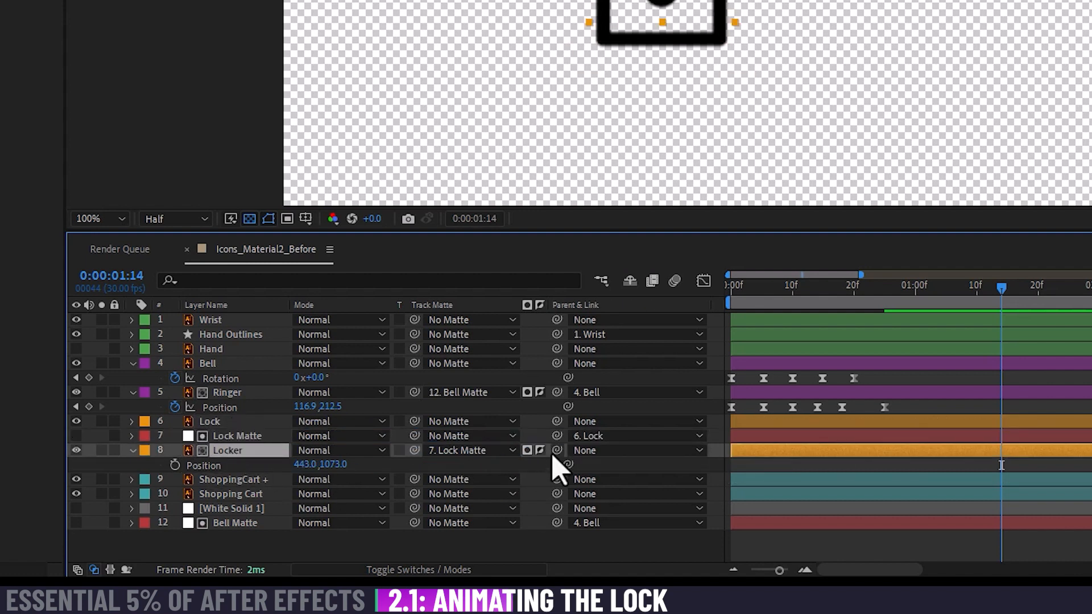
{"action": "left_click_drag", "start_coordinate": [557, 449], "coordinate": [221, 421]}
Step: Reveal the Lock layer's rotation and try rotating the parented lock
{"action": "left_click", "coordinate": [221, 421]}
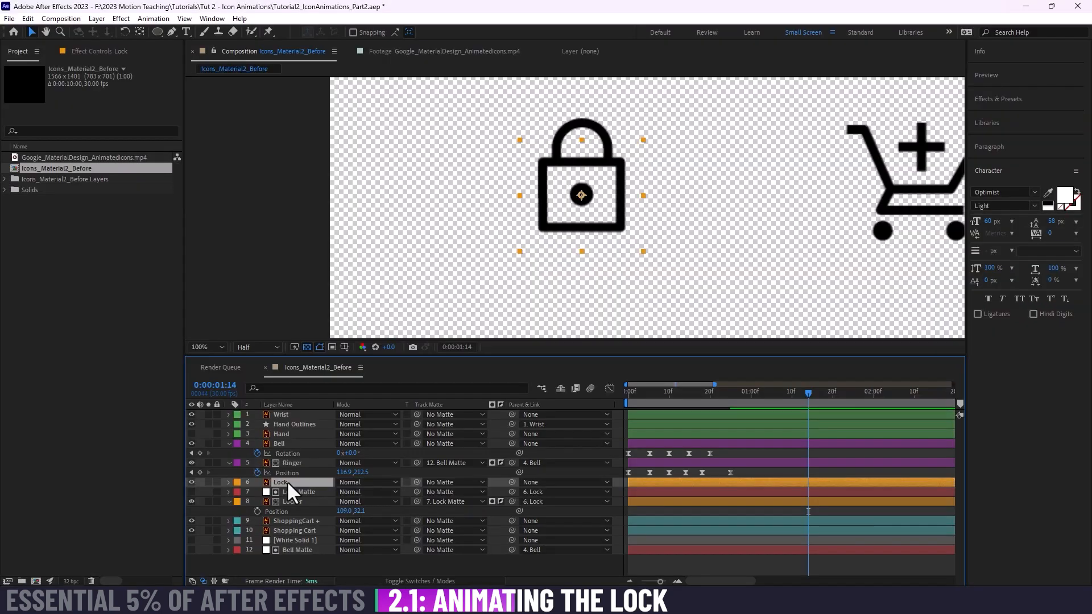
{"action": "key", "text": "r"}
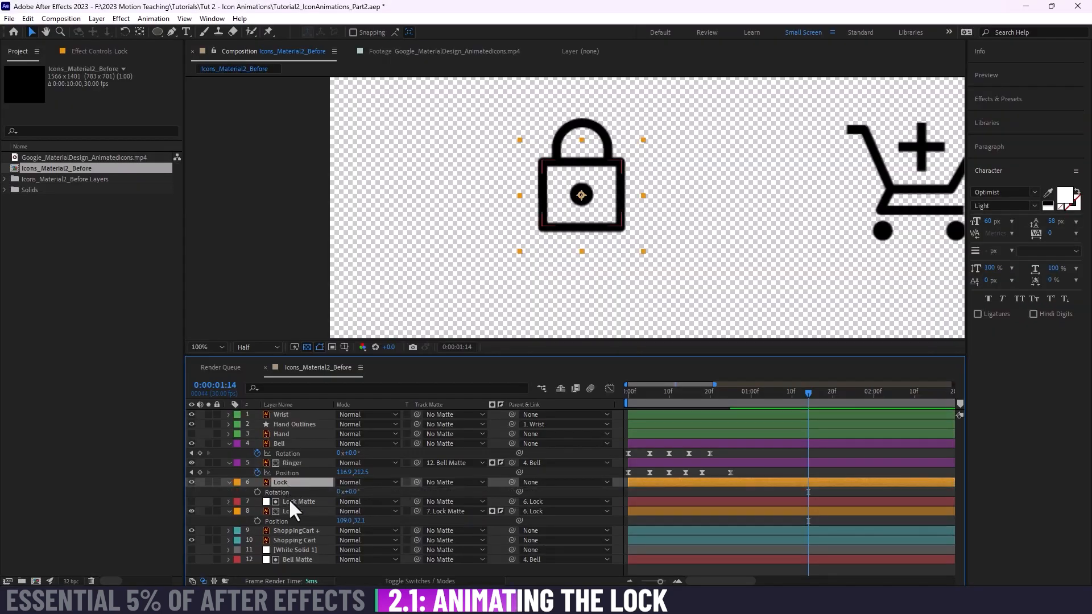
{"action": "mouse_move", "coordinate": [354, 493]}
{"action": "left_mouse_down"}
{"action": "mouse_move", "coordinate": [384, 490]}
{"action": "mouse_move", "coordinate": [336, 494]}
{"action": "mouse_move", "coordinate": [347, 496]}
{"action": "left_mouse_up"}
Step: Examine how the lock opens, closes and tilts in the Google_MaterialDesign_AnimatedIcons.mp4 reference footage
{"action": "left_click", "coordinate": [425, 55]}
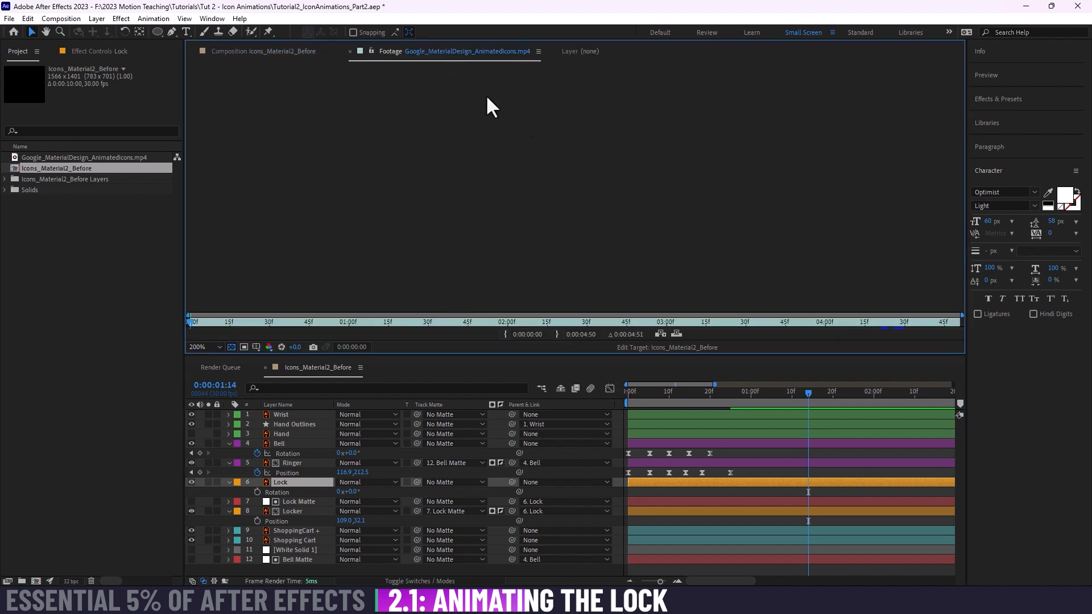
{"action": "left_click_drag", "start_coordinate": [598, 275], "coordinate": [690, 50]}
{"action": "left_click_drag", "start_coordinate": [628, 296], "coordinate": [590, 239]}
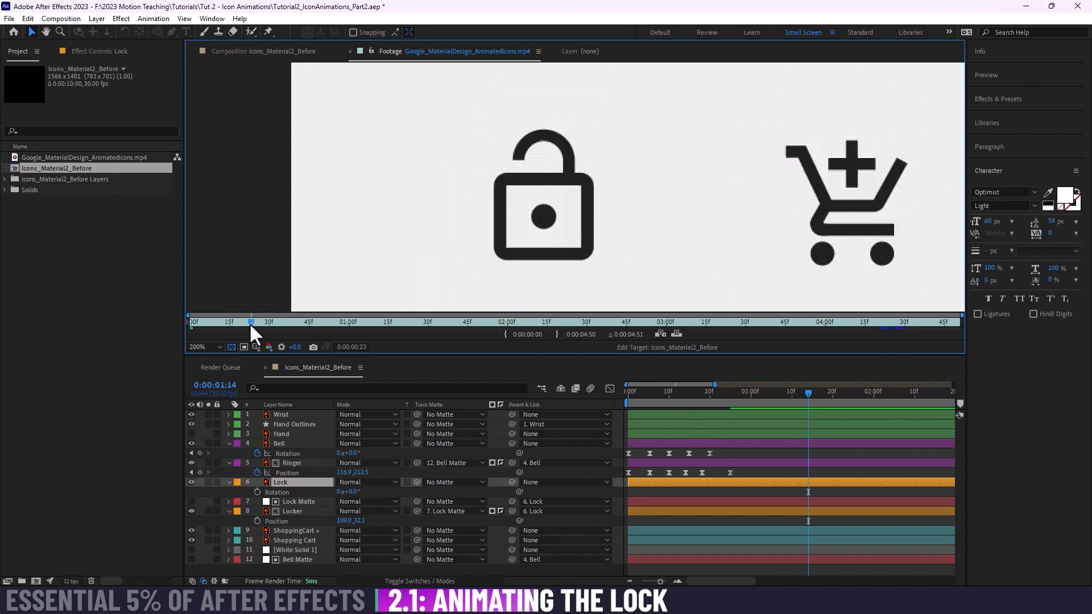
{"action": "key", "text": "space"}
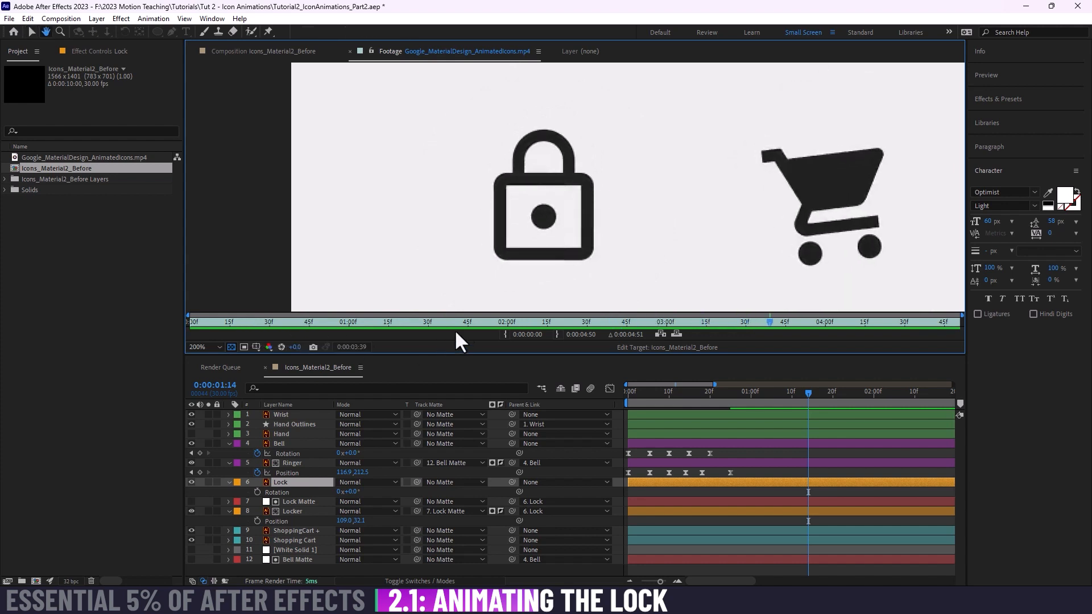
{"action": "left_click_drag", "start_coordinate": [557, 322], "coordinate": [629, 319]}
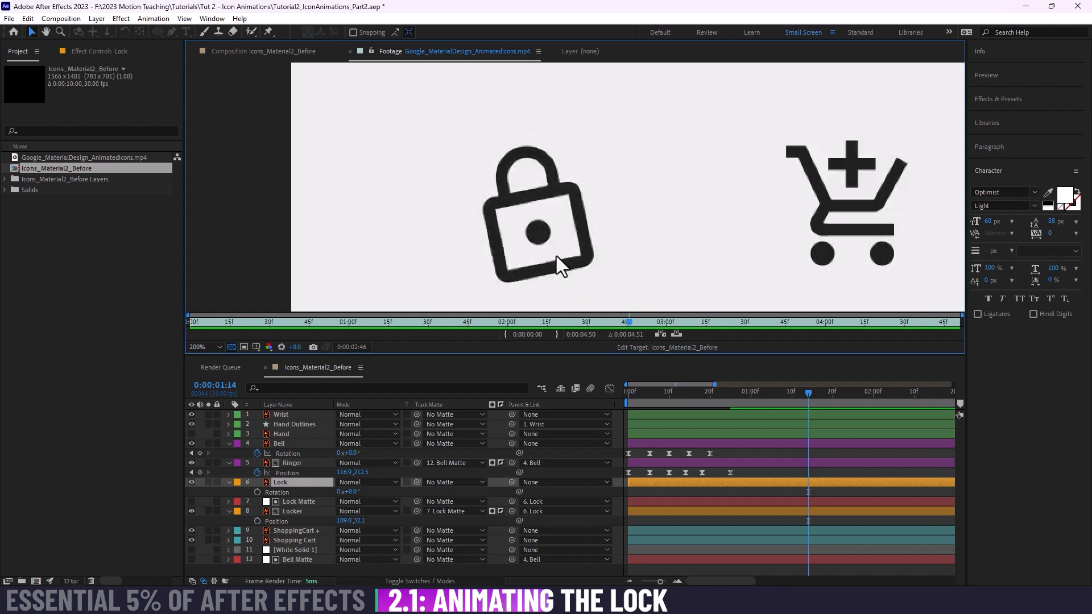
{"action": "left_click_drag", "start_coordinate": [609, 312], "coordinate": [652, 314]}
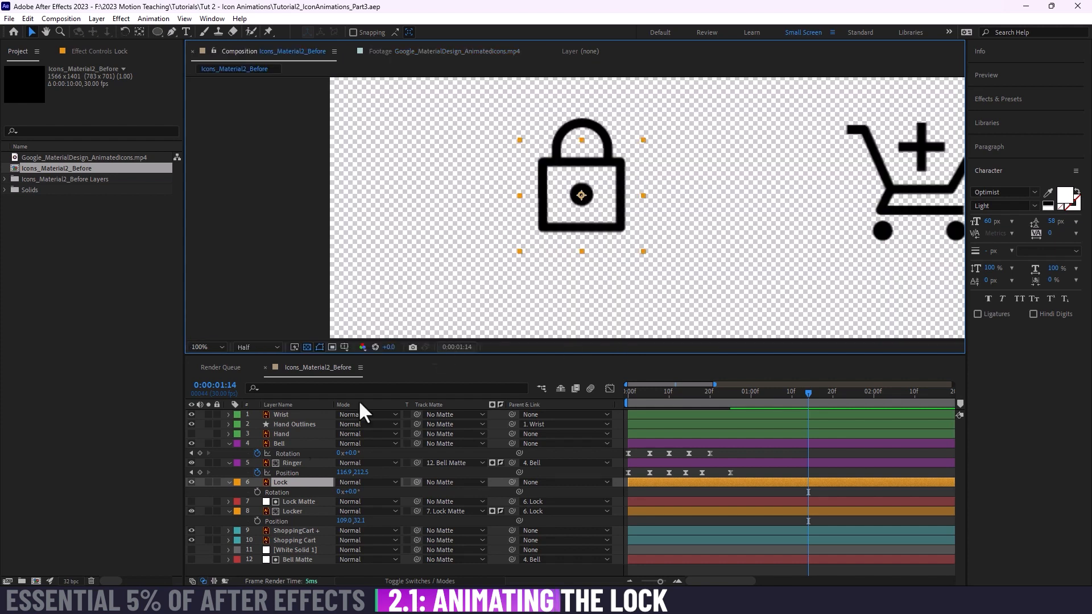
{"action": "left_click", "coordinate": [289, 501]}
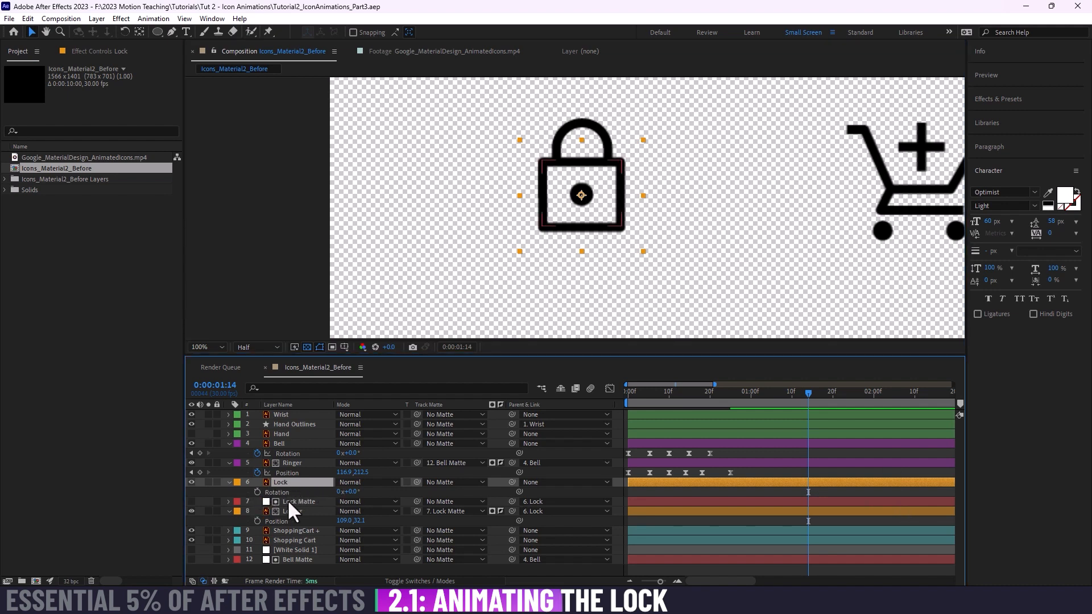
Step: Label the Lock Matte layer orange and move it to the end of the layer stack, below Bell Matte
{"action": "left_click", "coordinate": [237, 501]}
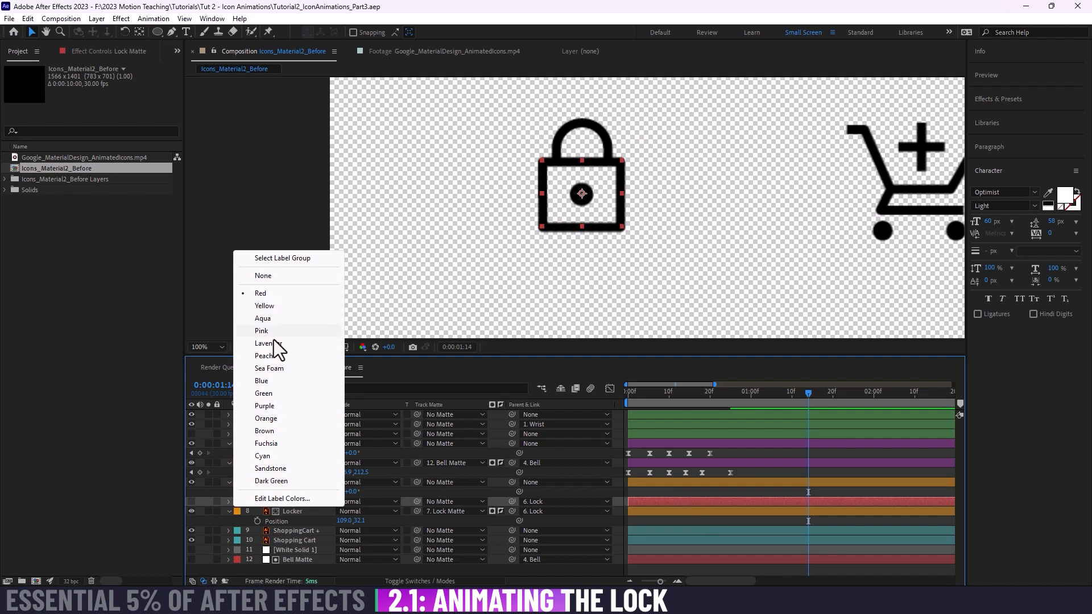
{"action": "left_click", "coordinate": [265, 418]}
{"action": "left_click_drag", "start_coordinate": [306, 500], "coordinate": [310, 569]}
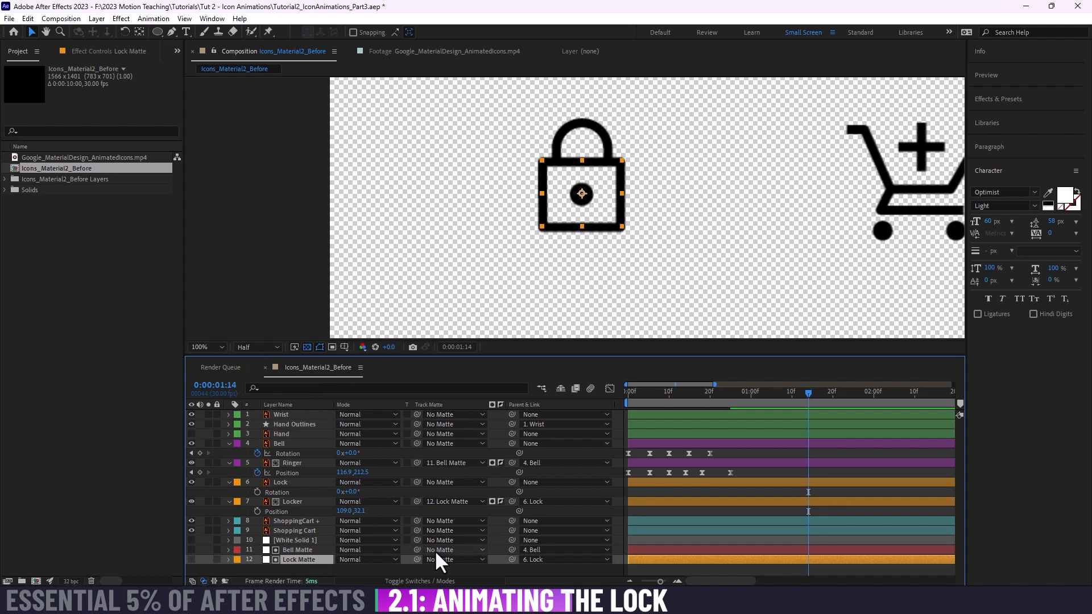
{"action": "left_click", "coordinate": [643, 568]}
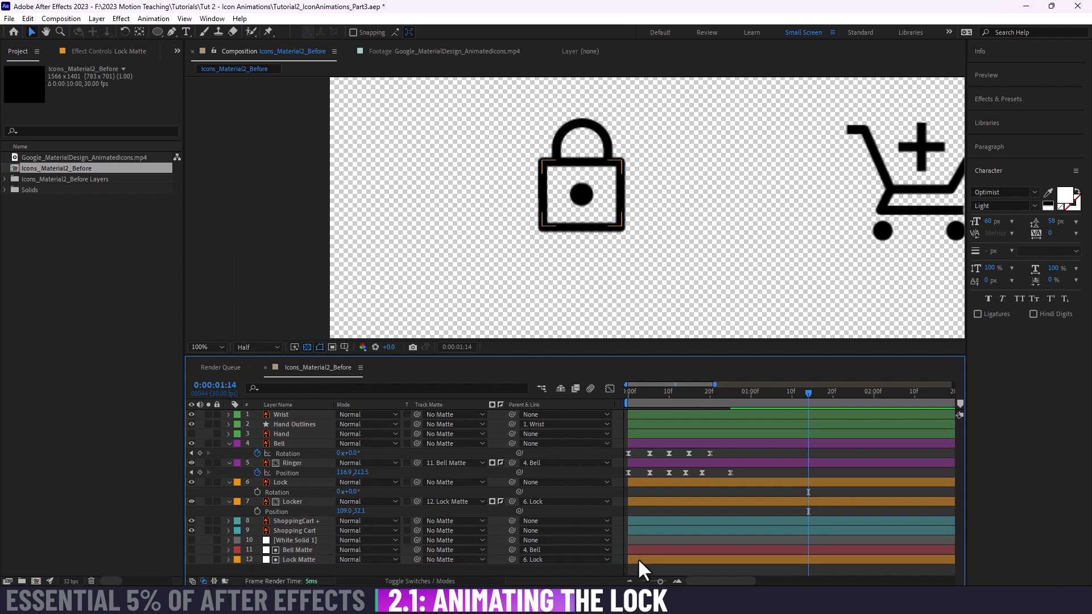
Step: Move the Lock layer's anchor point from its center to near the lower-right corner of the lock body
{"action": "left_click", "coordinate": [289, 481]}
{"action": "left_click", "coordinate": [295, 500]}
{"action": "left_click", "coordinate": [292, 480]}
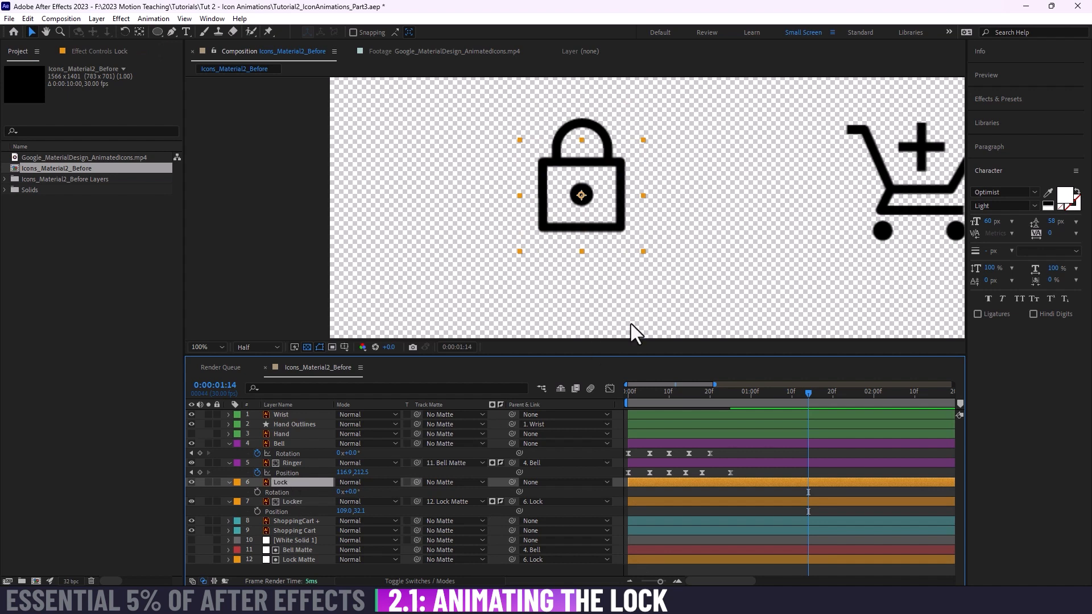
{"action": "key", "text": "y"}
{"action": "left_click_drag", "start_coordinate": [583, 196], "coordinate": [596, 209]}
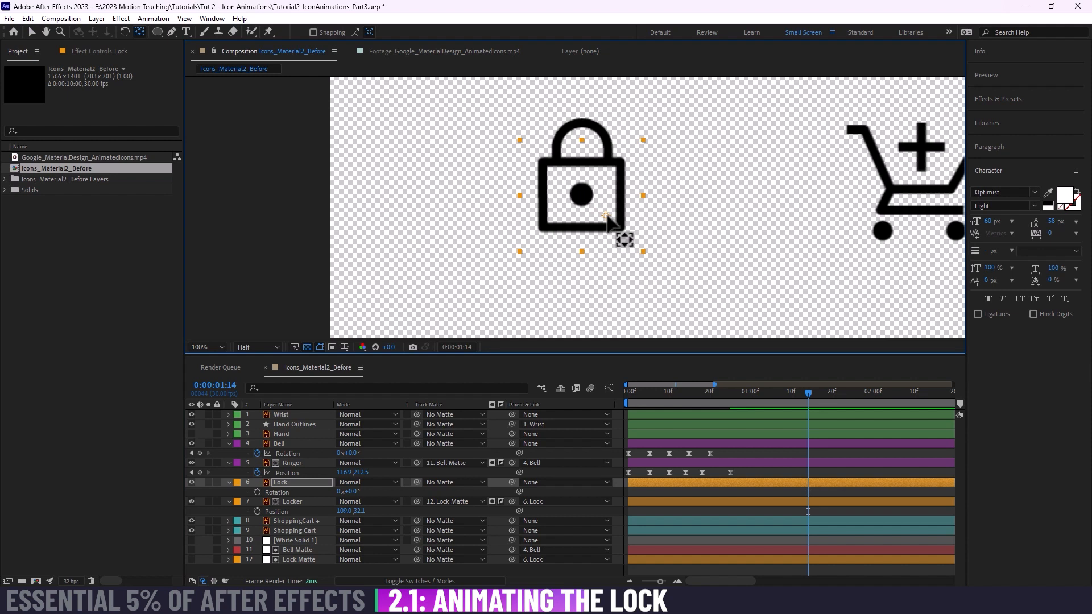
Step: Try rotating the Lock layer around its new anchor point, and undo the rotation
{"action": "left_click", "coordinate": [288, 483]}
{"action": "left_click_drag", "start_coordinate": [348, 494], "coordinate": [370, 485]}
{"action": "left_click_drag", "start_coordinate": [360, 484], "coordinate": [348, 485]}
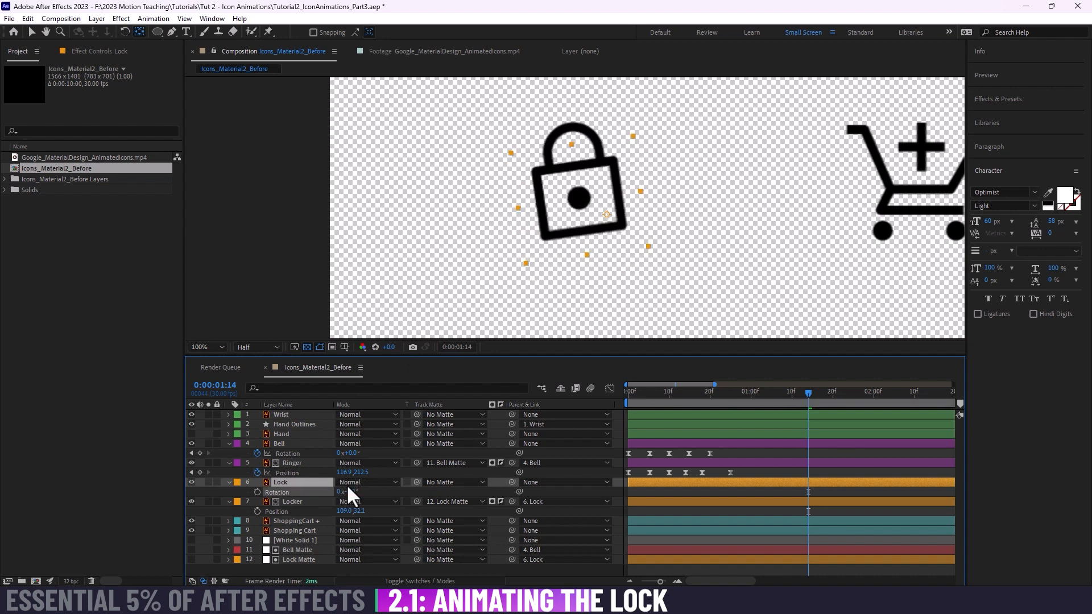
{"action": "key", "text": "ctrl+z"}
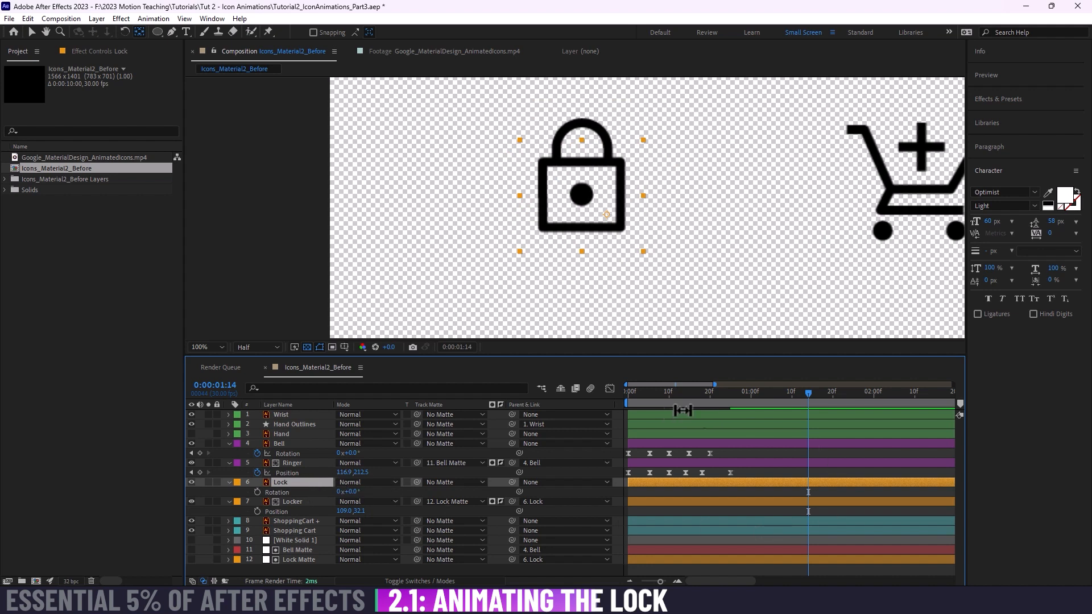
Step: Add Position and Rotation keyframes to the Lock layer and shift both to the start of the composition
{"action": "left_click_drag", "start_coordinate": [726, 391], "coordinate": [738, 392]}
{"action": "key", "text": "shift+p"}
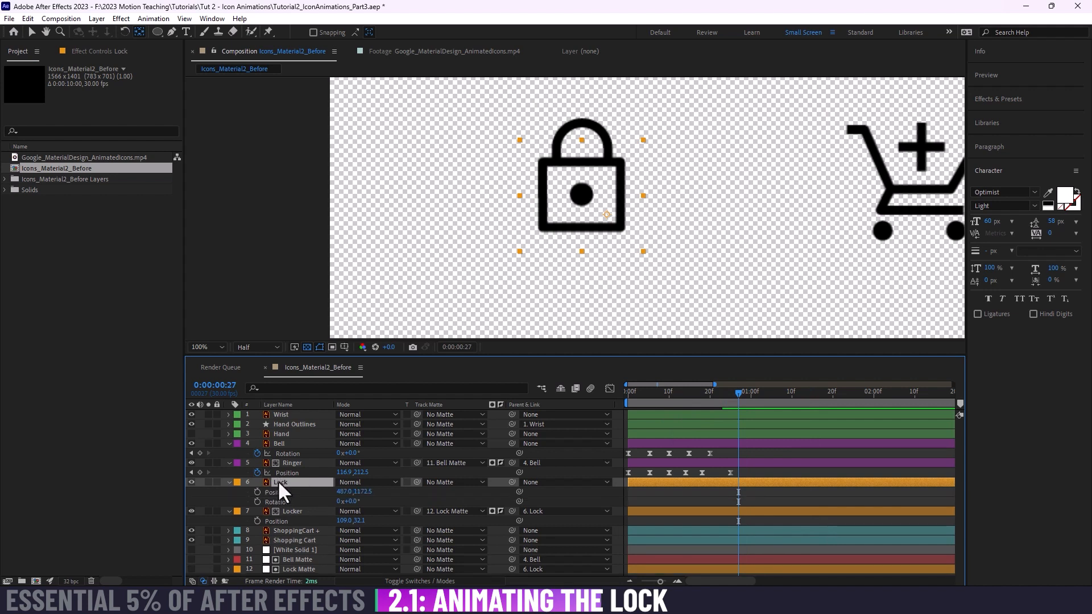
{"action": "left_click", "coordinate": [257, 491]}
{"action": "left_click", "coordinate": [258, 501]}
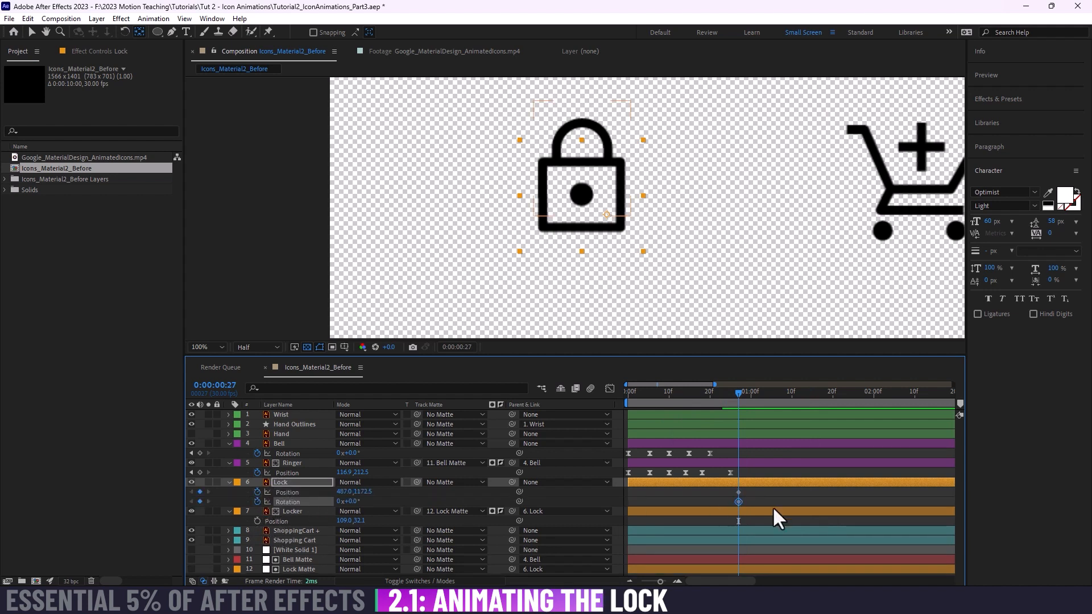
{"action": "left_click_drag", "start_coordinate": [739, 393], "coordinate": [762, 393]}
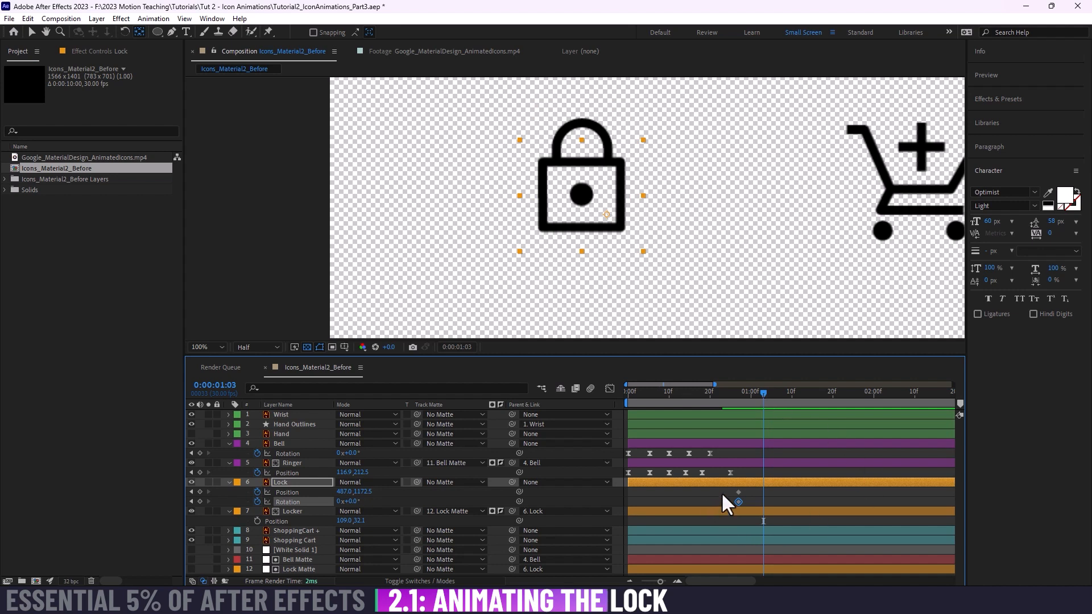
{"action": "left_click_drag", "start_coordinate": [722, 491], "coordinate": [629, 502]}
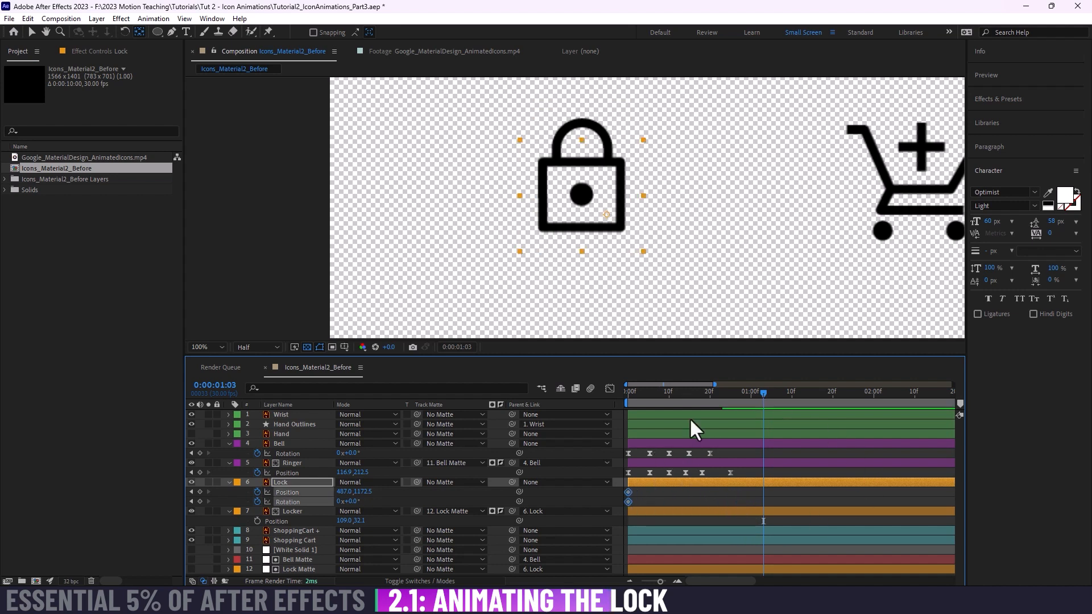
Step: Return to the first frame and collapse the Bell and Ringer layers' properties
{"action": "left_click_drag", "start_coordinate": [655, 394], "coordinate": [600, 397]}
{"action": "left_click", "coordinate": [228, 444]}
{"action": "left_click", "coordinate": [228, 453]}
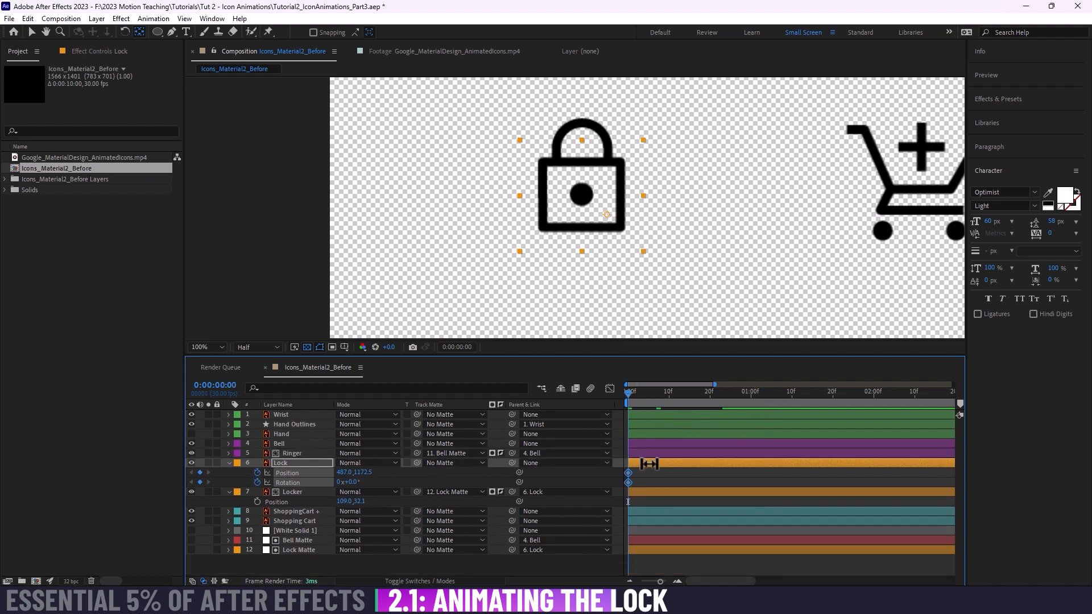
{"action": "left_click", "coordinate": [658, 475]}
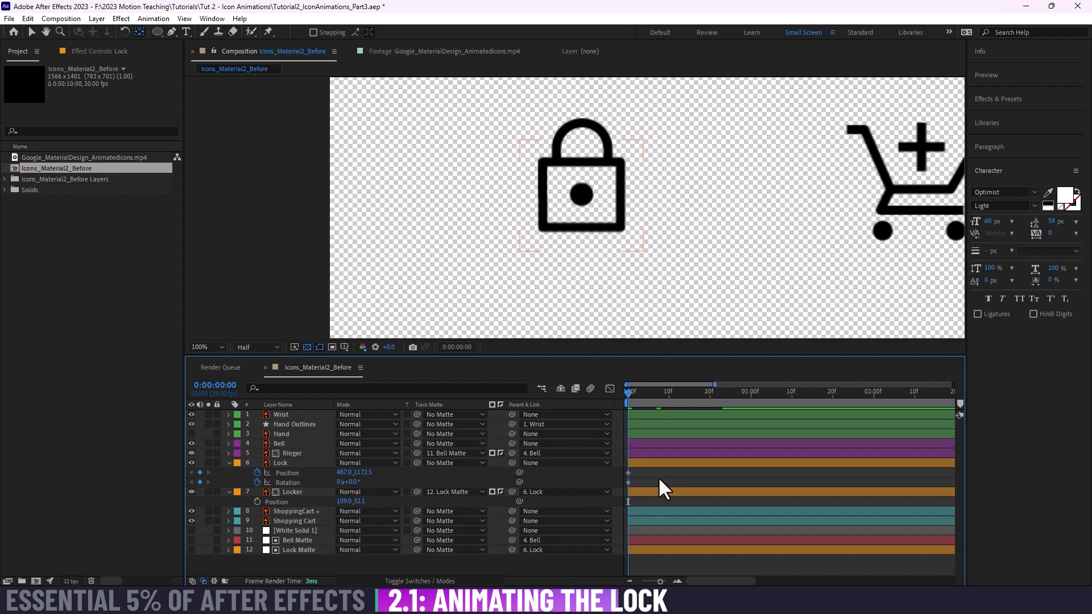
Step: At frame 10, raise the Lock layer to a Y position of 1119.5 and add a Rotation keyframe holding the angle
{"action": "left_click", "coordinate": [669, 394]}
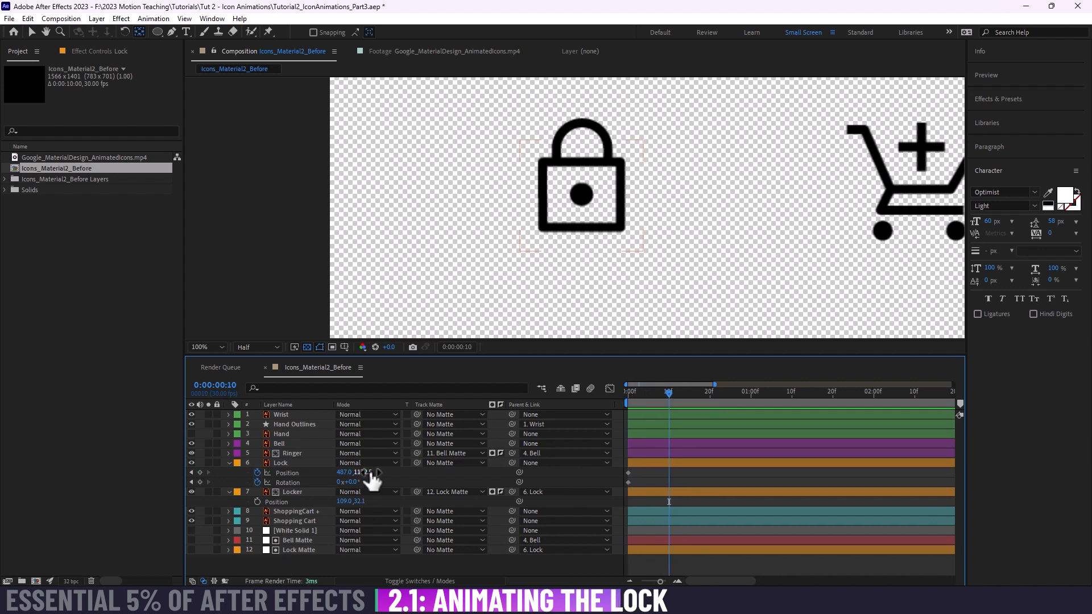
{"action": "left_click_drag", "start_coordinate": [365, 473], "coordinate": [337, 473]}
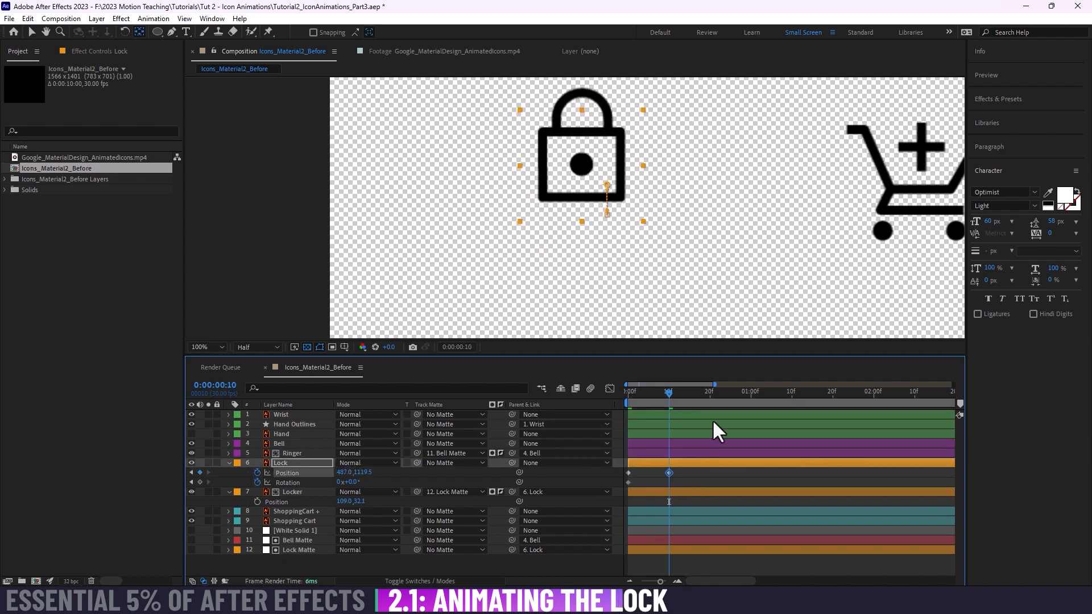
{"action": "left_click", "coordinate": [198, 479]}
{"action": "left_click", "coordinate": [199, 480]}
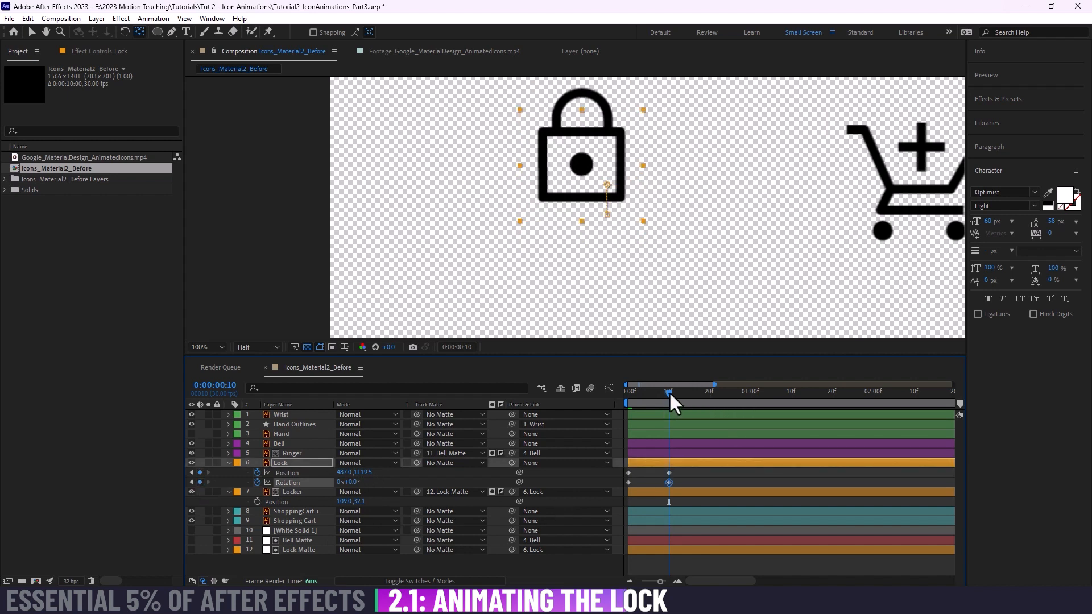
Step: Rotate the Lock layer to 18° at frame 14, and at frame 19 set its Y position to 1211.5 and rotation to -14°
{"action": "left_click_drag", "start_coordinate": [668, 391], "coordinate": [687, 391]}
{"action": "left_click_drag", "start_coordinate": [343, 482], "coordinate": [414, 490]}
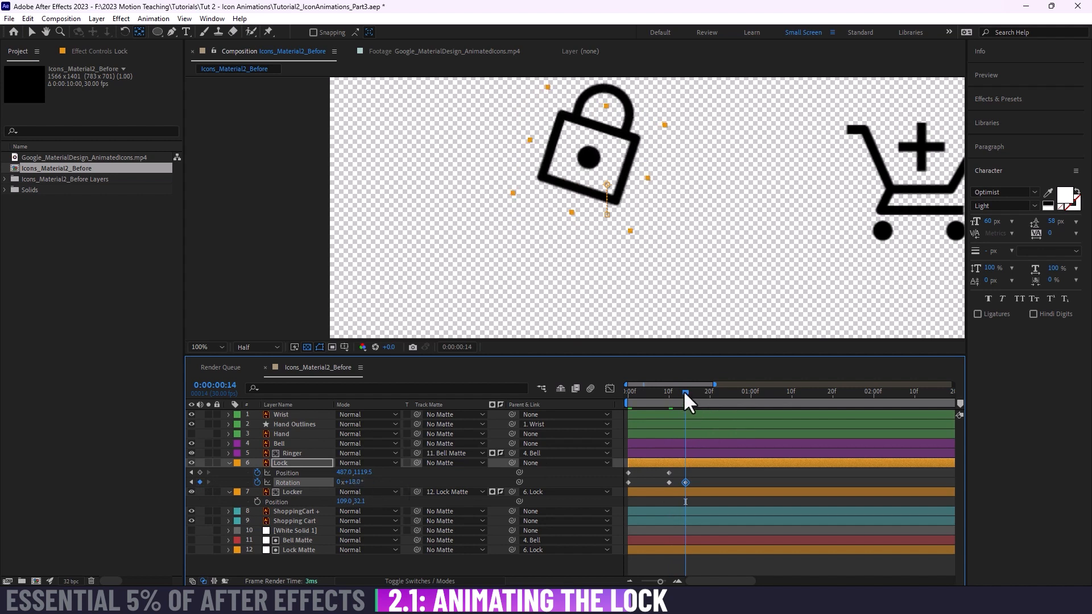
{"action": "left_click_drag", "start_coordinate": [684, 390], "coordinate": [706, 390]}
{"action": "left_click_drag", "start_coordinate": [363, 472], "coordinate": [336, 482]}
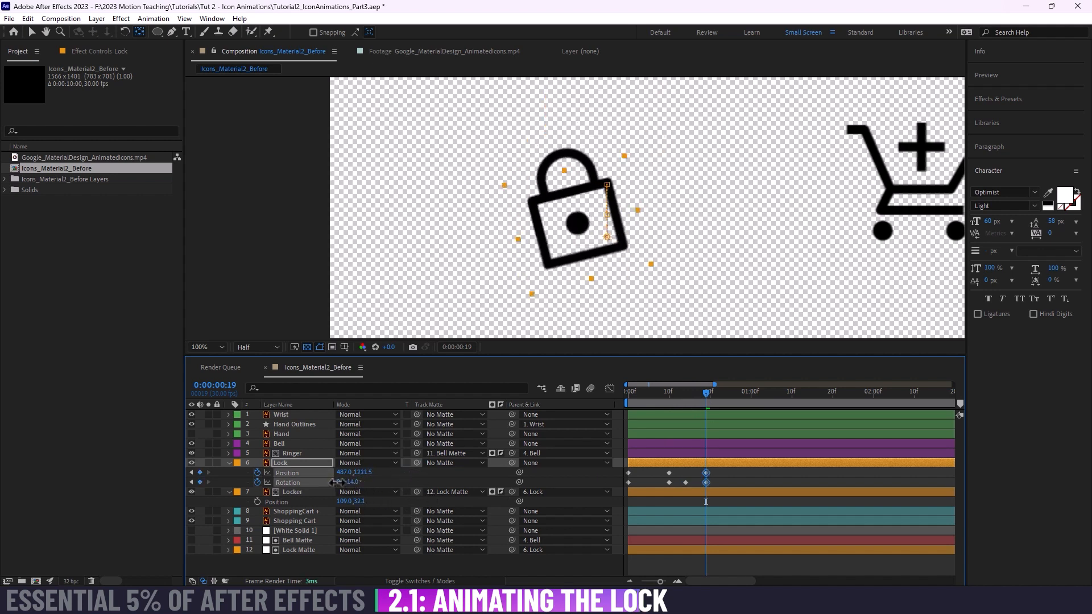
Step: Copy the Lock layer's first Position and Rotation keyframes and paste them at frame 24
{"action": "left_click_drag", "start_coordinate": [706, 393], "coordinate": [726, 393]}
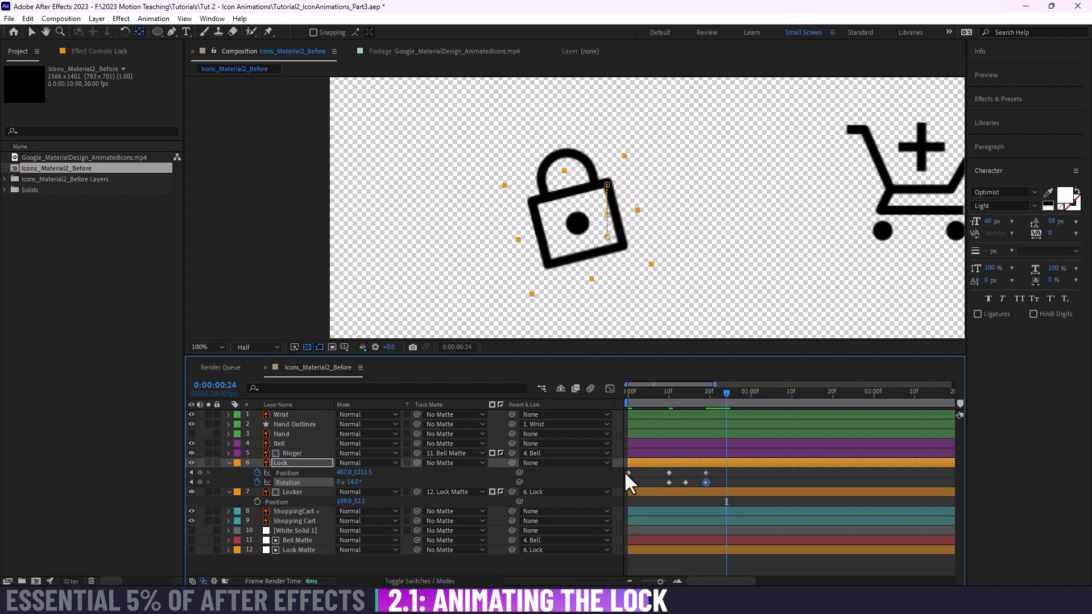
{"action": "left_click_drag", "start_coordinate": [633, 470], "coordinate": [621, 492]}
{"action": "key", "text": "ctrl+c"}
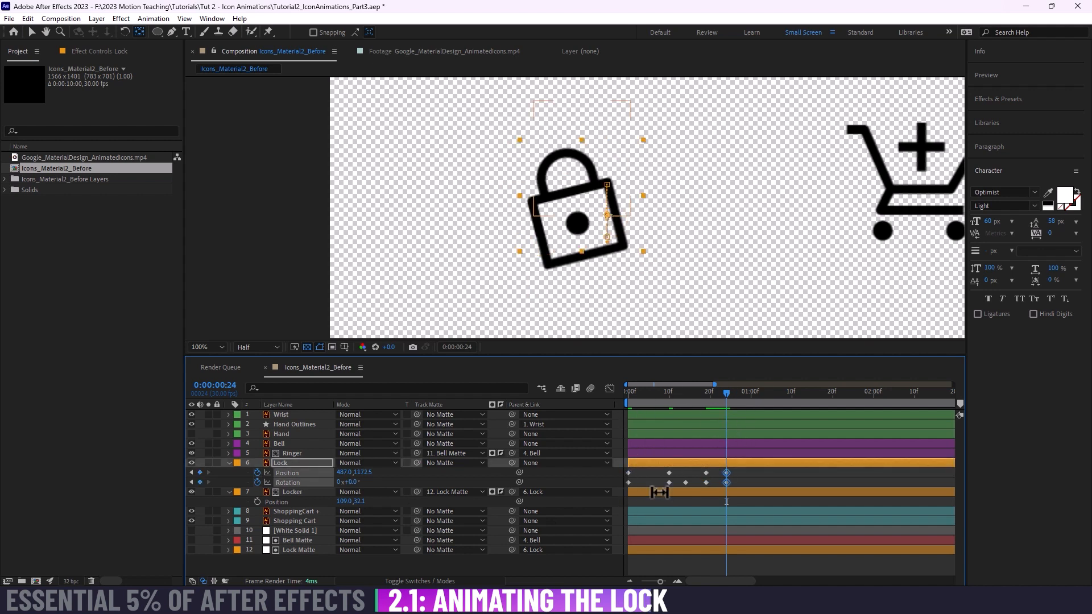
{"action": "key", "text": "ctrl+v"}
{"action": "left_click", "coordinate": [736, 473]}
Step: Preview the lock animation and compare its movement with the Google_MaterialDesign_AnimatedIcons.mp4 reference footage
{"action": "left_click", "coordinate": [661, 391]}
{"action": "key", "text": "space"}
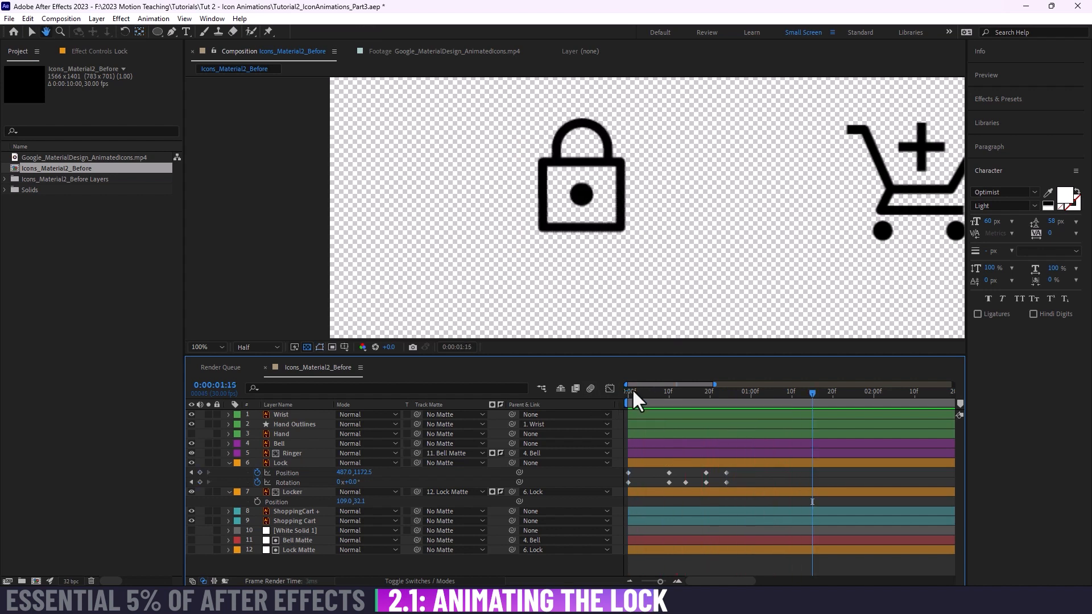
{"action": "left_click_drag", "start_coordinate": [632, 388], "coordinate": [677, 405]}
{"action": "key", "text": "space"}
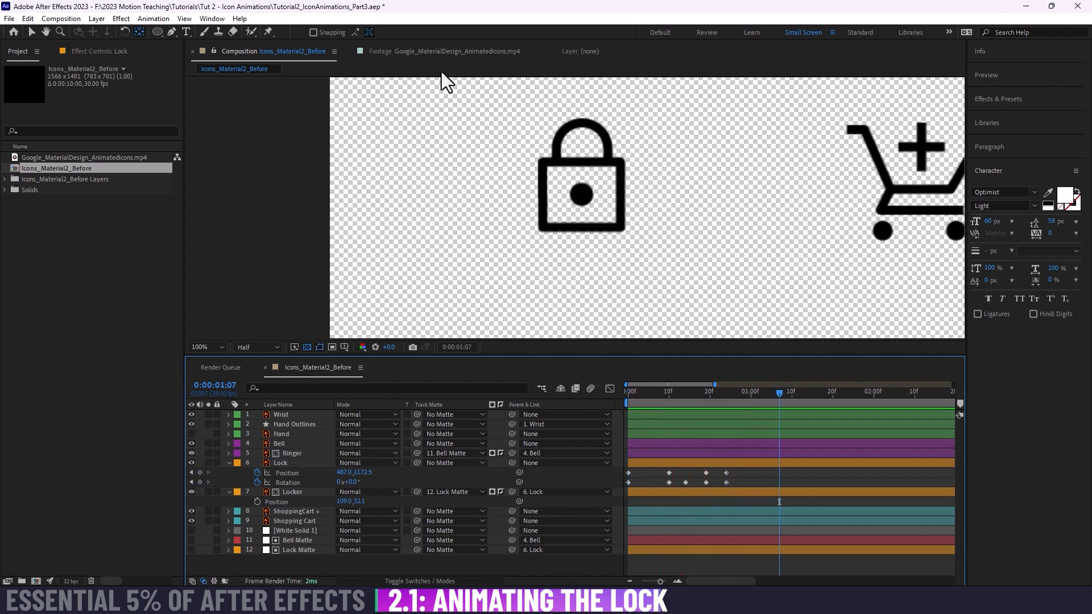
{"action": "left_click", "coordinate": [427, 52]}
{"action": "left_click_drag", "start_coordinate": [659, 321], "coordinate": [505, 350]}
{"action": "key", "text": "space"}
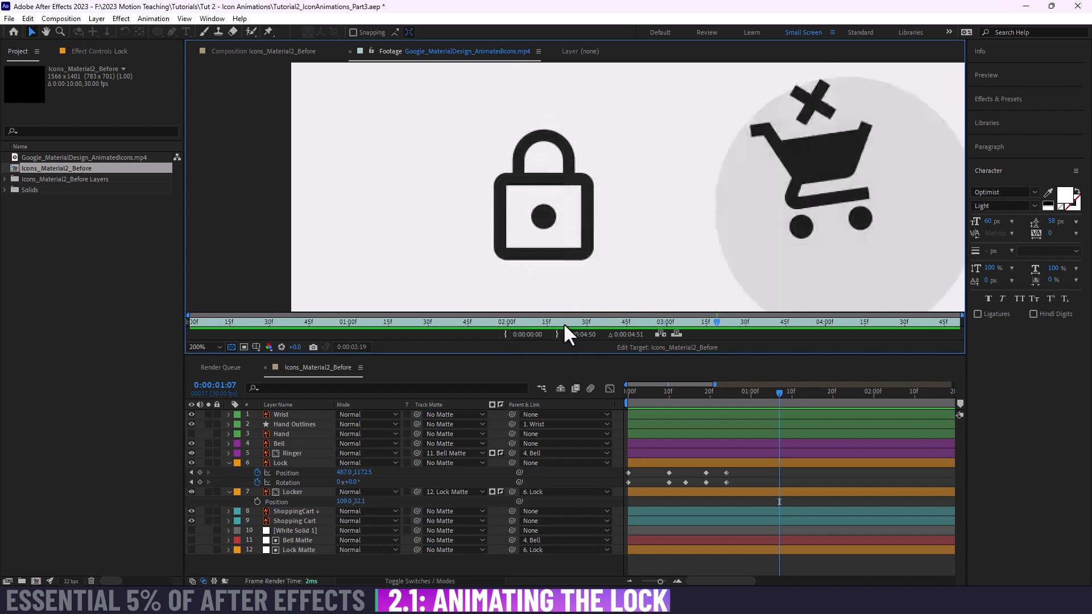
{"action": "left_click_drag", "start_coordinate": [563, 323], "coordinate": [498, 346]}
{"action": "key", "text": "space"}
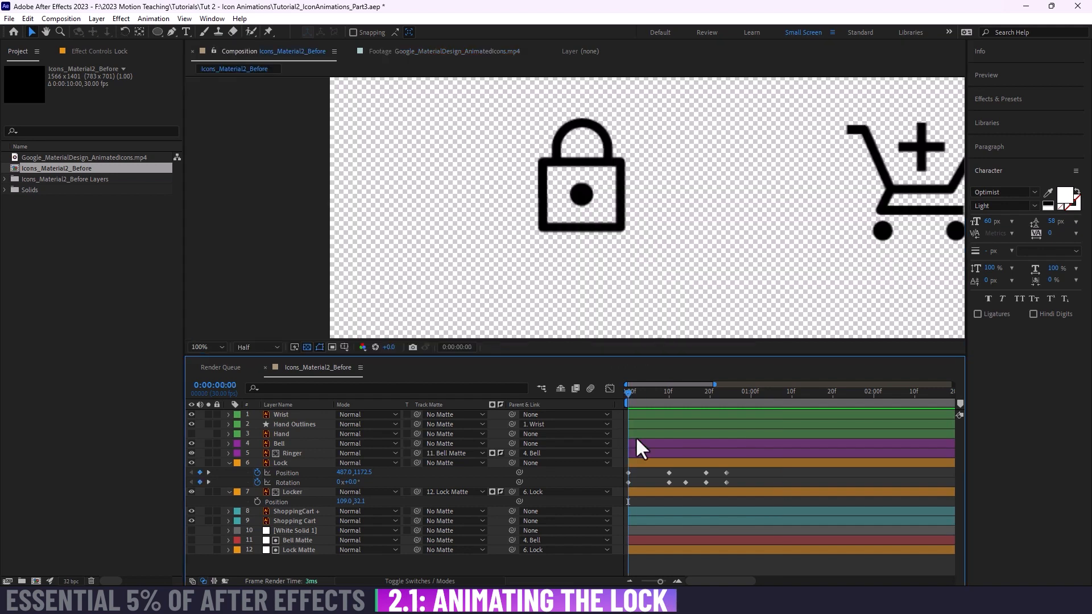
Step: Shift the Lock's second Rotation keyframe from frame 10 to frame 6 and preview the result
{"action": "left_click", "coordinate": [627, 395]}
{"action": "left_click_drag", "start_coordinate": [626, 394], "coordinate": [702, 422]}
{"action": "left_click_drag", "start_coordinate": [669, 483], "coordinate": [653, 483]}
{"action": "left_click", "coordinate": [626, 393]}
{"action": "key", "text": "space"}
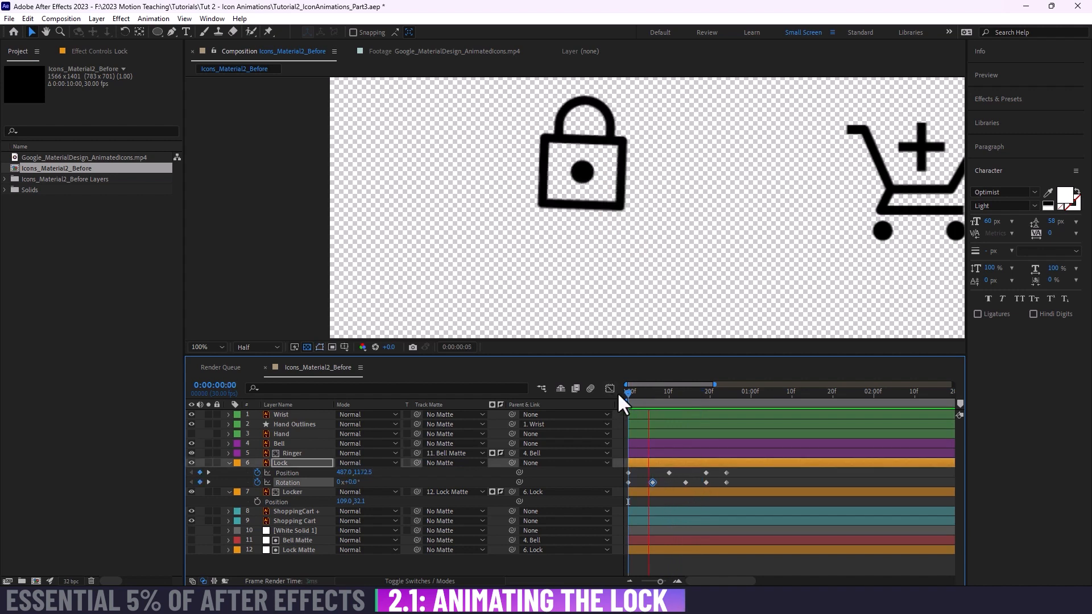
{"action": "key", "text": "space"}
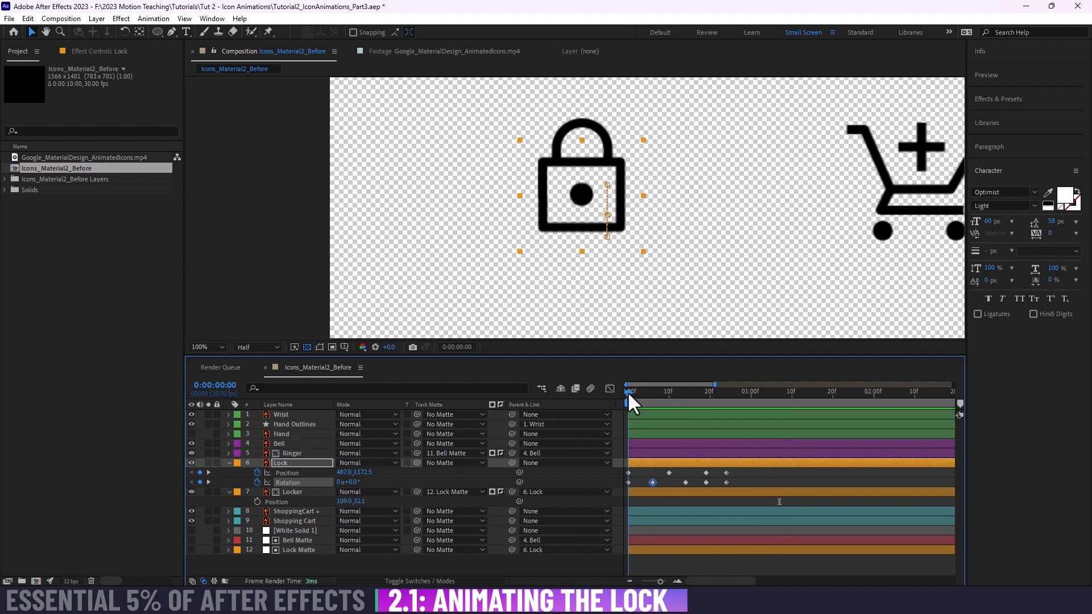
Step: Review the lock's motion along the timeline and inspect its Position keyframes
{"action": "left_click_drag", "start_coordinate": [629, 394], "coordinate": [743, 439]}
{"action": "key", "text": "Home"}
{"action": "mouse_move", "coordinate": [637, 429]}
{"action": "left_mouse_down"}
{"action": "mouse_move", "coordinate": [670, 432]}
{"action": "mouse_move", "coordinate": [628, 444]}
{"action": "left_mouse_up"}
{"action": "left_click", "coordinate": [307, 474]}
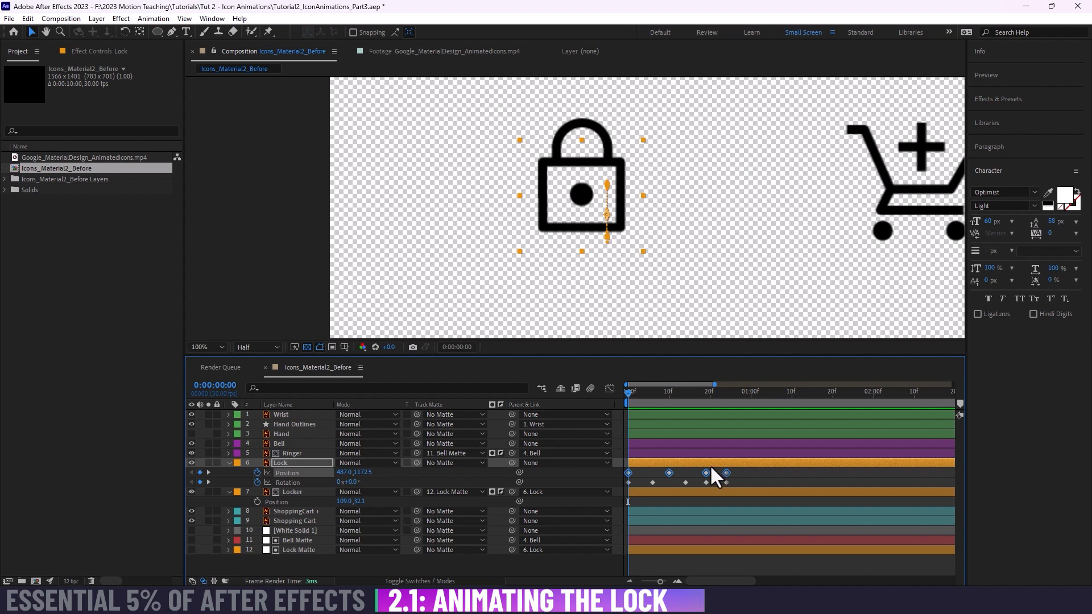
{"action": "left_click_drag", "start_coordinate": [629, 391], "coordinate": [560, 432]}
{"action": "left_click", "coordinate": [765, 473]}
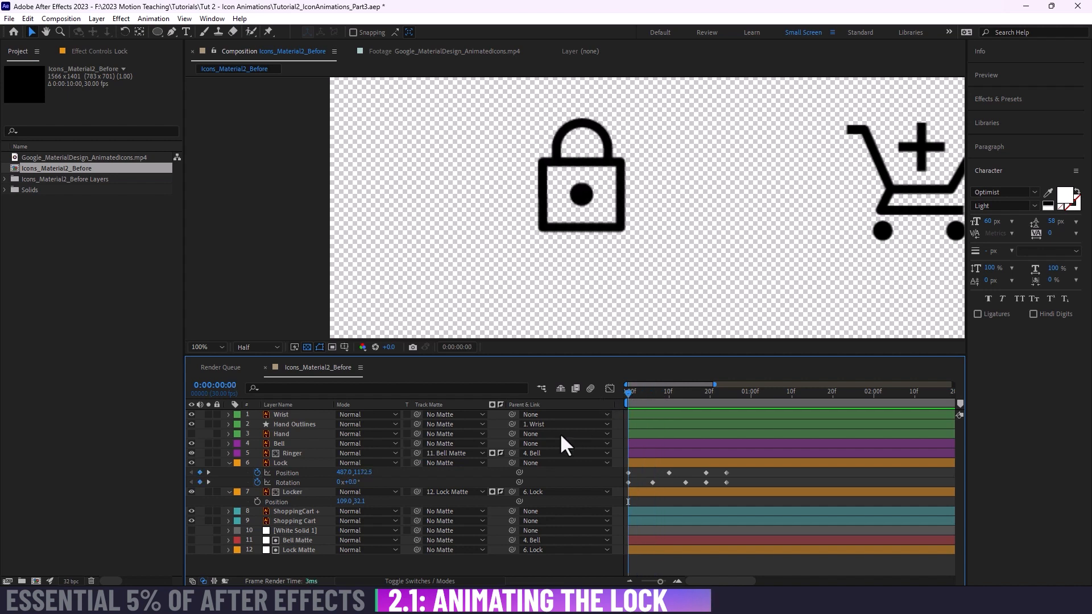
{"action": "left_click_drag", "start_coordinate": [625, 392], "coordinate": [600, 394]}
Step: Apply Easy Ease to all of the Lock's Rotation keyframes in the Graph Editor and preview the motion
{"action": "left_click", "coordinate": [286, 483]}
{"action": "left_click", "coordinate": [610, 389]}
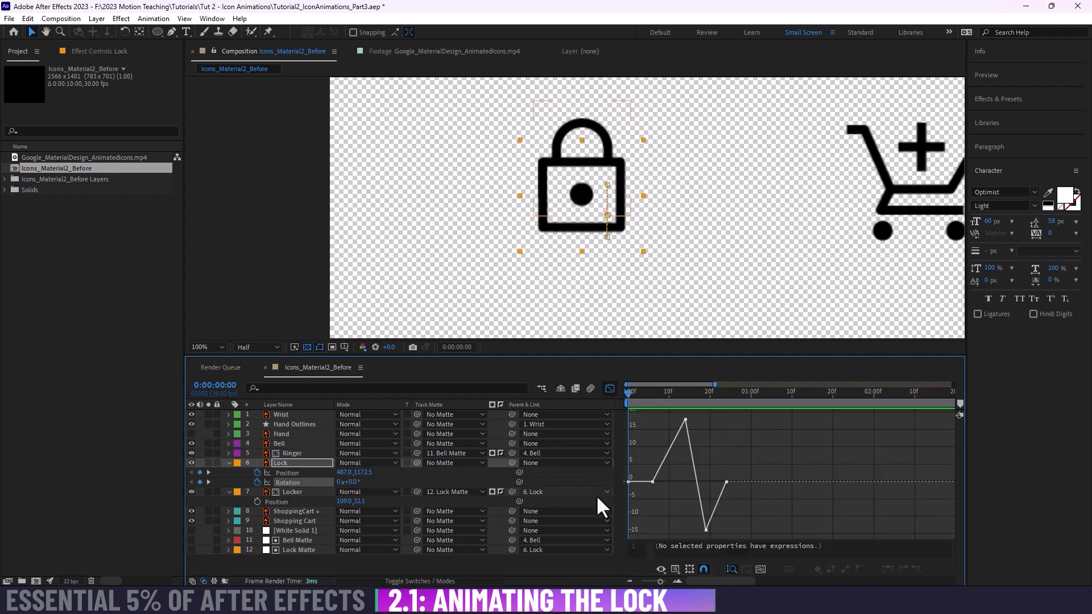
{"action": "left_click_drag", "start_coordinate": [632, 415], "coordinate": [760, 544]}
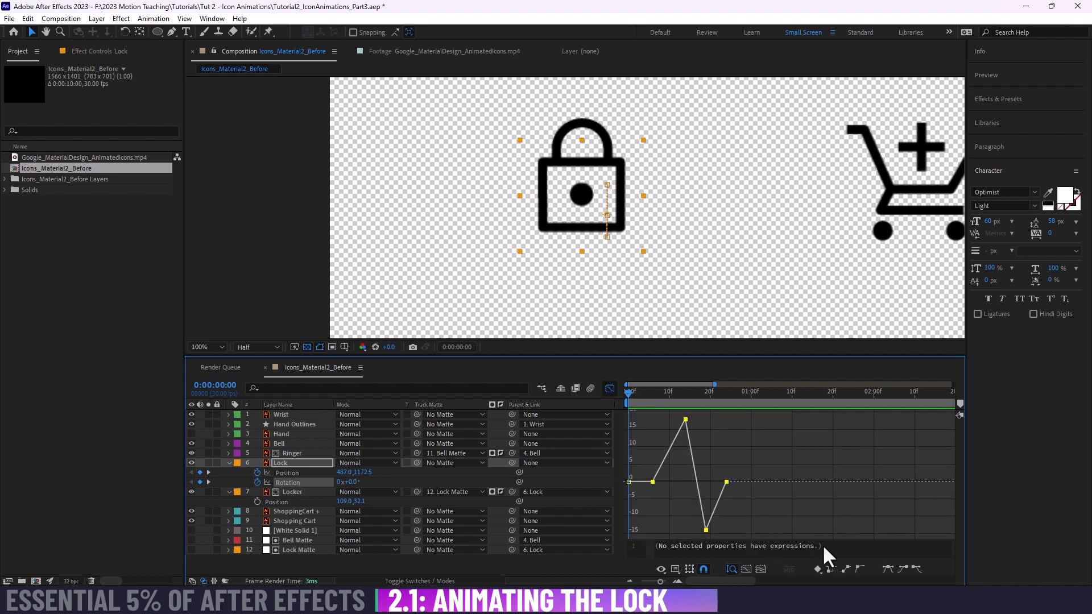
{"action": "left_click", "coordinate": [888, 571]}
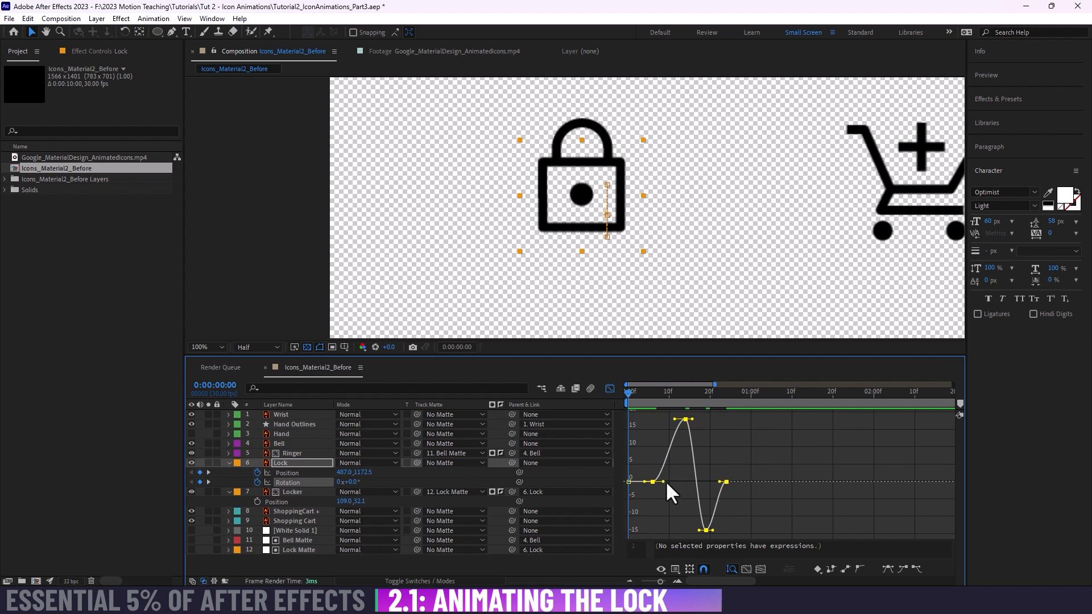
{"action": "left_click_drag", "start_coordinate": [665, 480], "coordinate": [668, 496]}
{"action": "left_click", "coordinate": [739, 455]}
{"action": "key", "text": "space"}
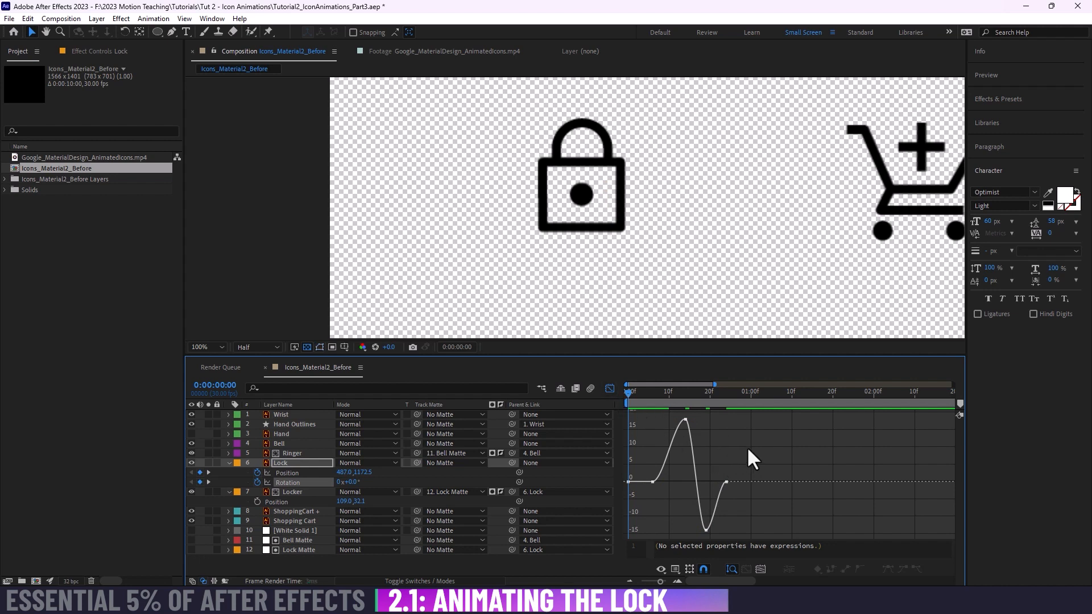
{"action": "mouse_move", "coordinate": [629, 398]}
{"action": "left_mouse_down"}
{"action": "mouse_move", "coordinate": [748, 410]}
{"action": "mouse_move", "coordinate": [625, 415]}
{"action": "left_mouse_up"}
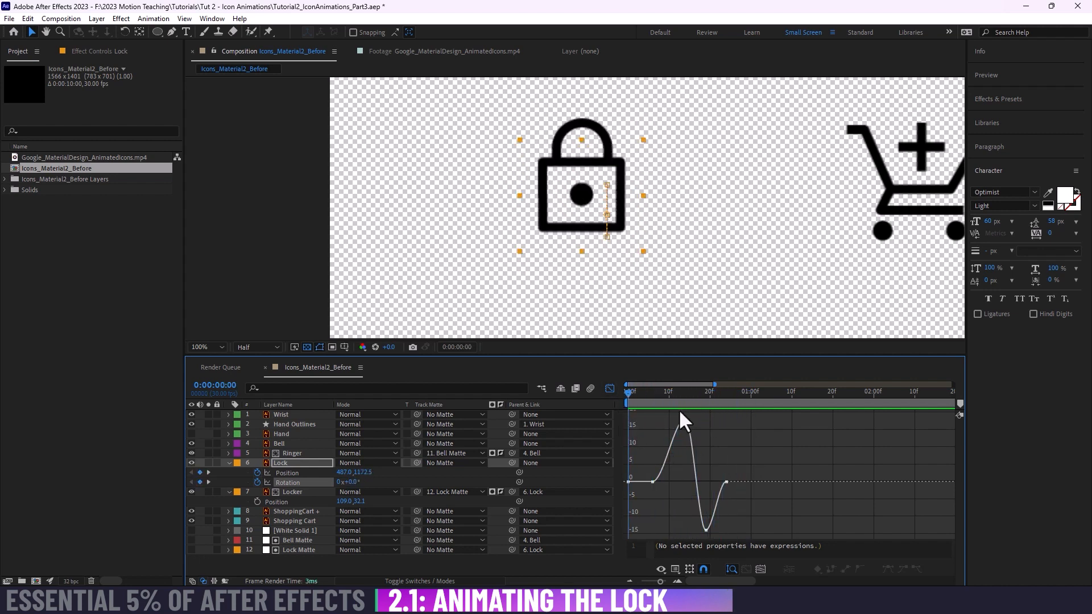
Step: Apply Easy Ease to all of the Lock's Position keyframes in the Graph Editor
{"action": "left_click", "coordinate": [303, 473]}
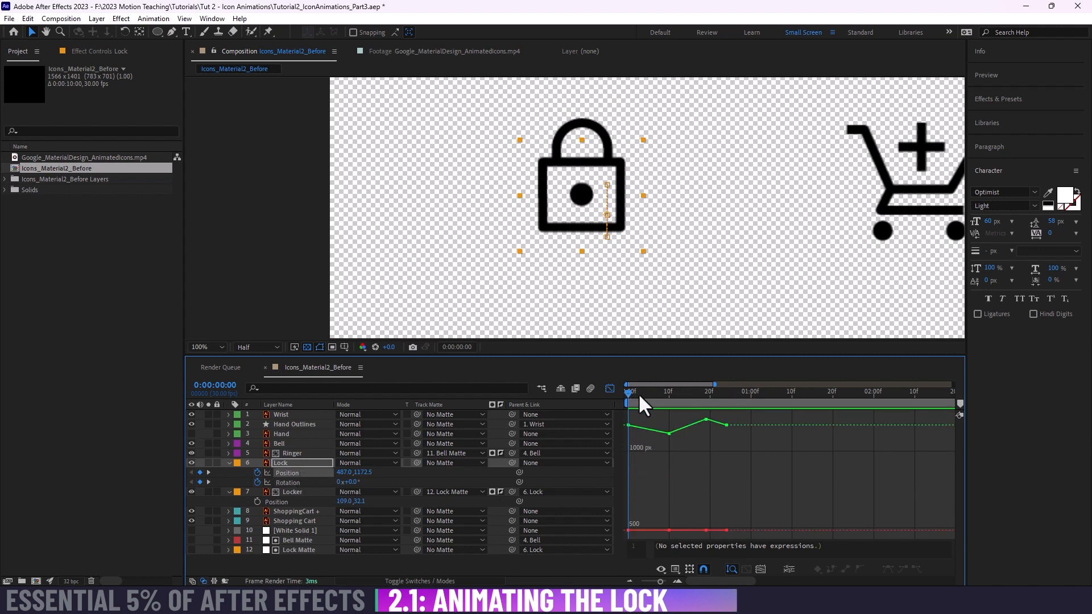
{"action": "left_click_drag", "start_coordinate": [638, 394], "coordinate": [573, 416]}
{"action": "left_click_drag", "start_coordinate": [761, 464], "coordinate": [603, 398]}
{"action": "left_click", "coordinate": [888, 570]}
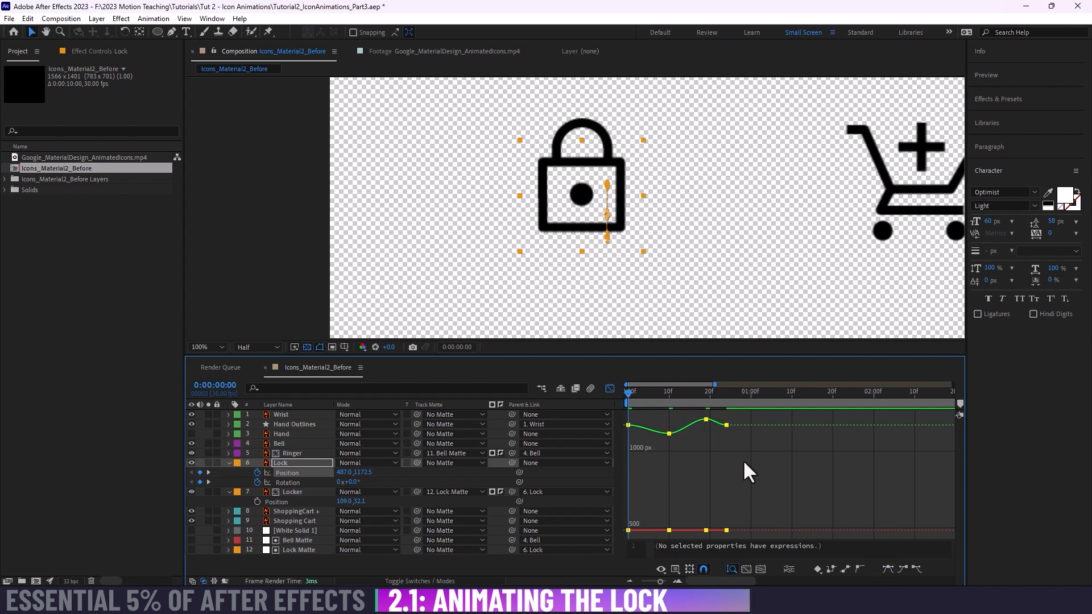
Step: Examine the Lock's Position keyframes in the speed graph and again in the value graph, and inspect the Rotation value curve
{"action": "left_click", "coordinate": [687, 466]}
{"action": "left_click_drag", "start_coordinate": [631, 394], "coordinate": [609, 407]}
{"action": "left_click_drag", "start_coordinate": [630, 391], "coordinate": [596, 404]}
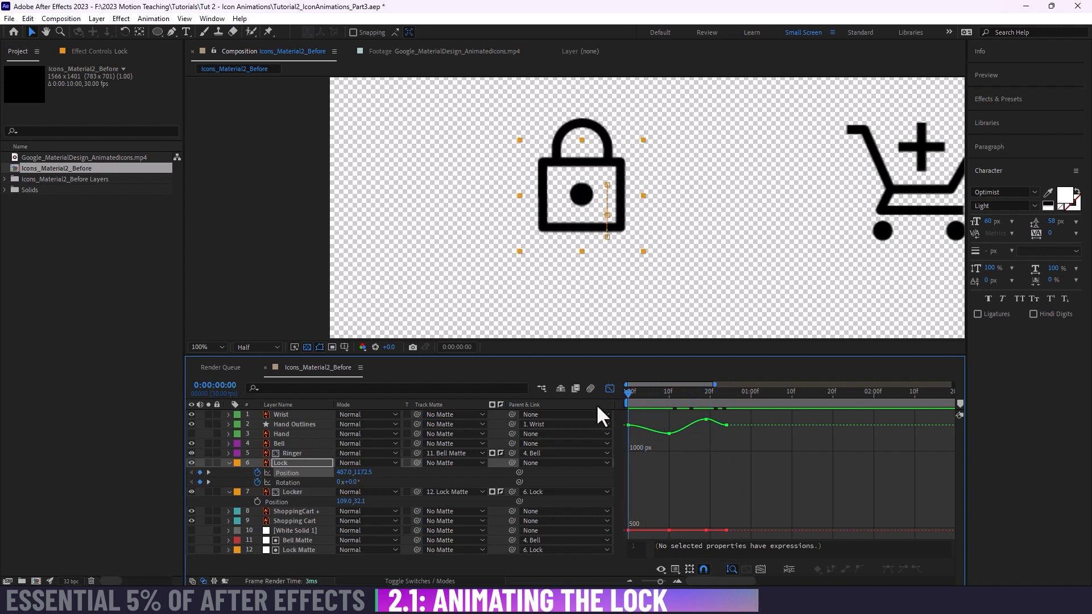
{"action": "left_click", "coordinate": [669, 434]}
{"action": "right_click", "coordinate": [696, 459]}
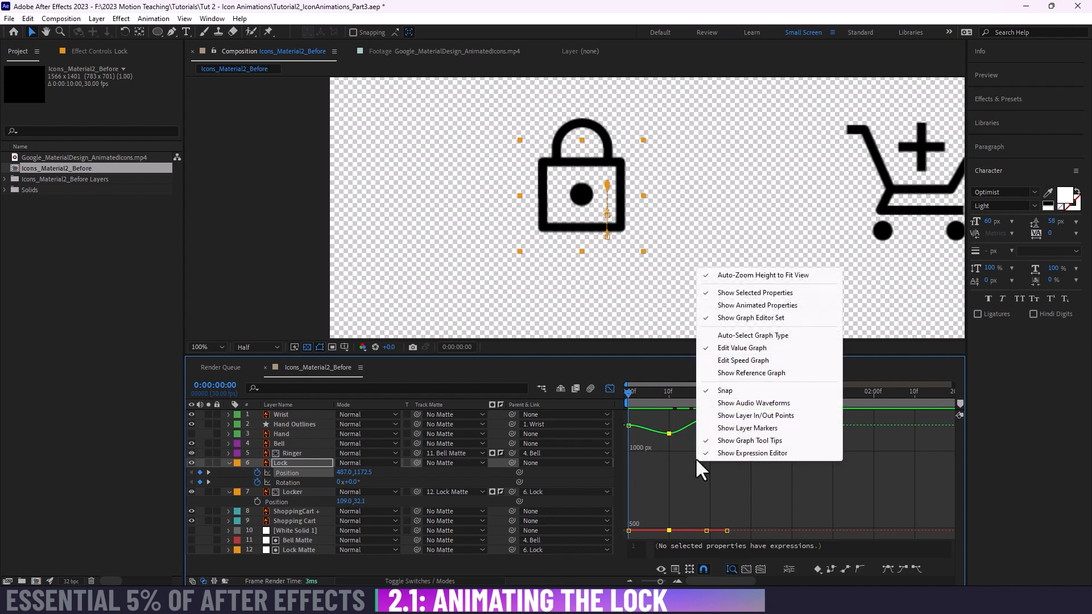
{"action": "left_click", "coordinate": [755, 362]}
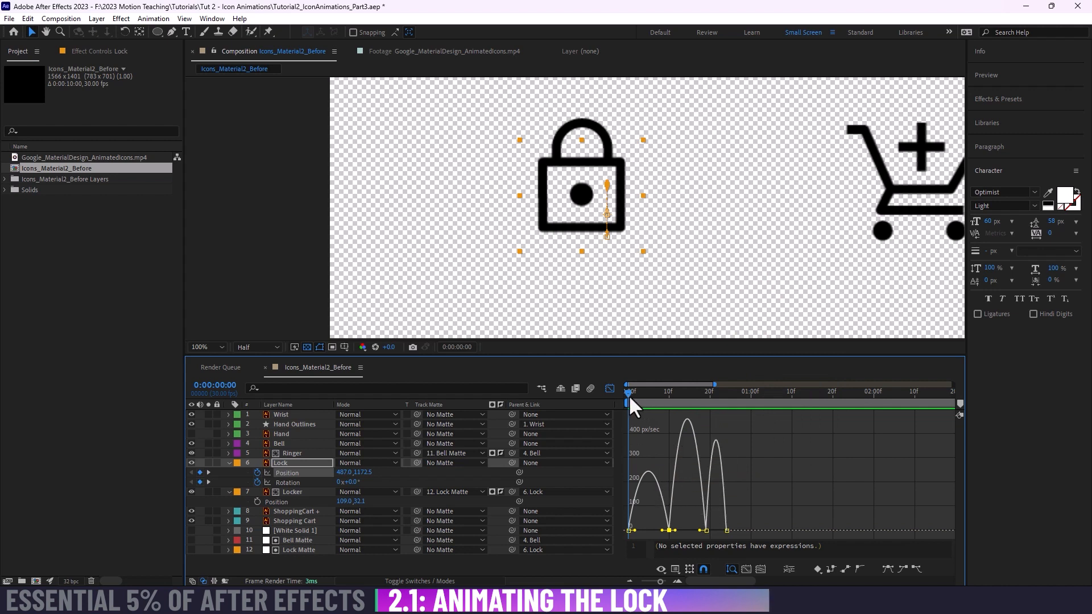
{"action": "left_click_drag", "start_coordinate": [629, 393], "coordinate": [665, 400]}
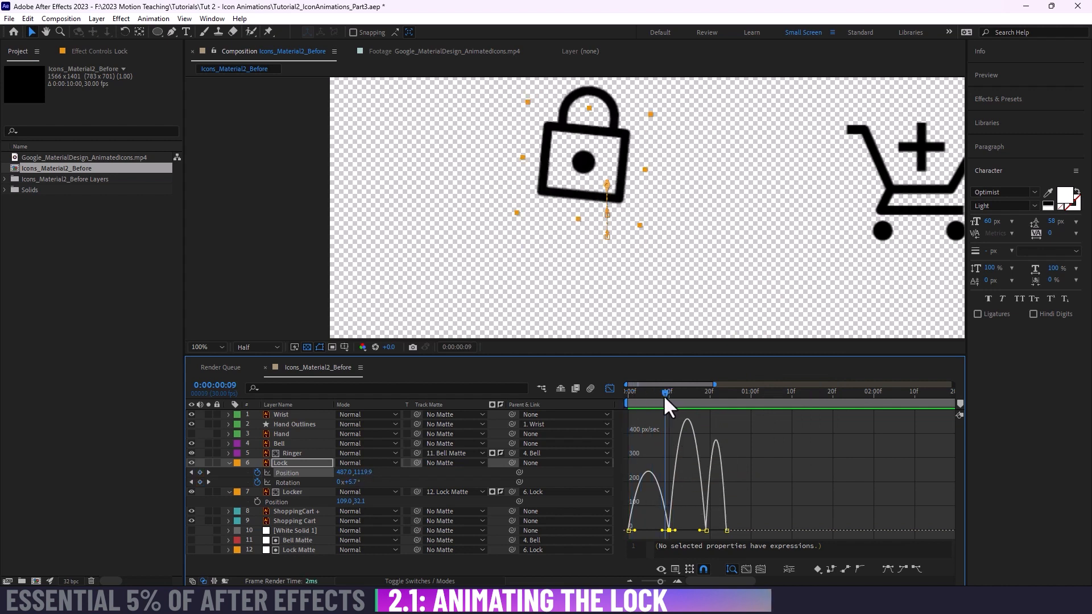
{"action": "right_click", "coordinate": [669, 431]}
{"action": "left_click", "coordinate": [717, 314]}
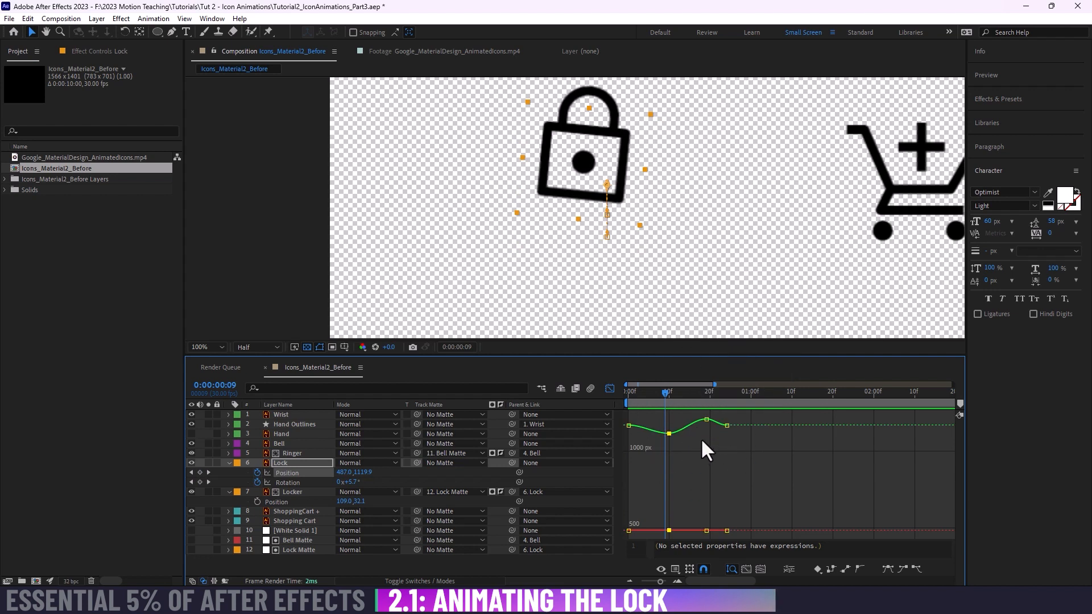
{"action": "left_click", "coordinate": [288, 481]}
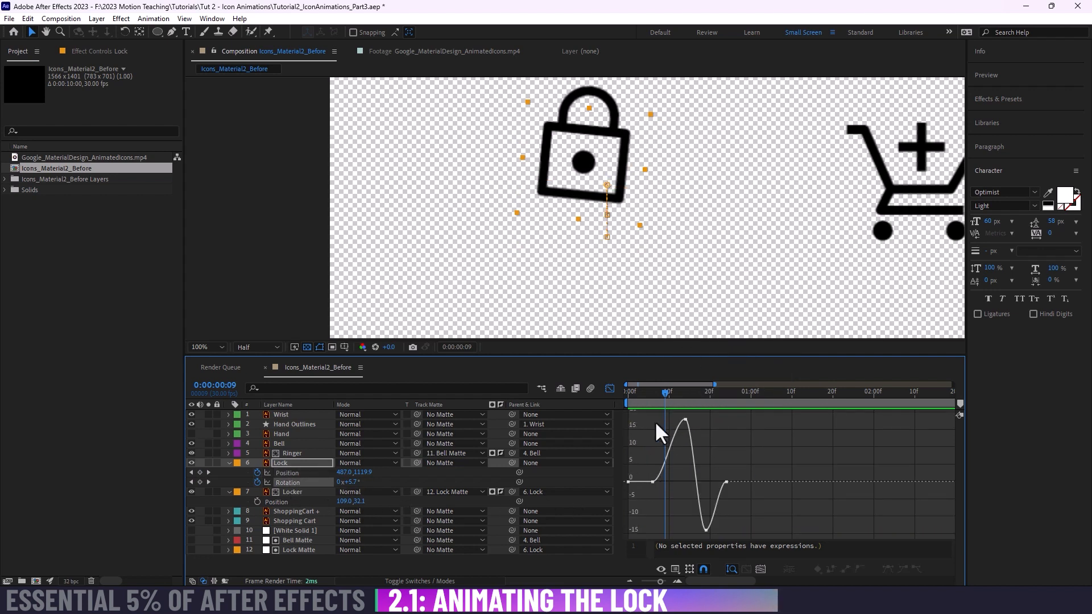
{"action": "left_click_drag", "start_coordinate": [648, 415], "coordinate": [668, 488]}
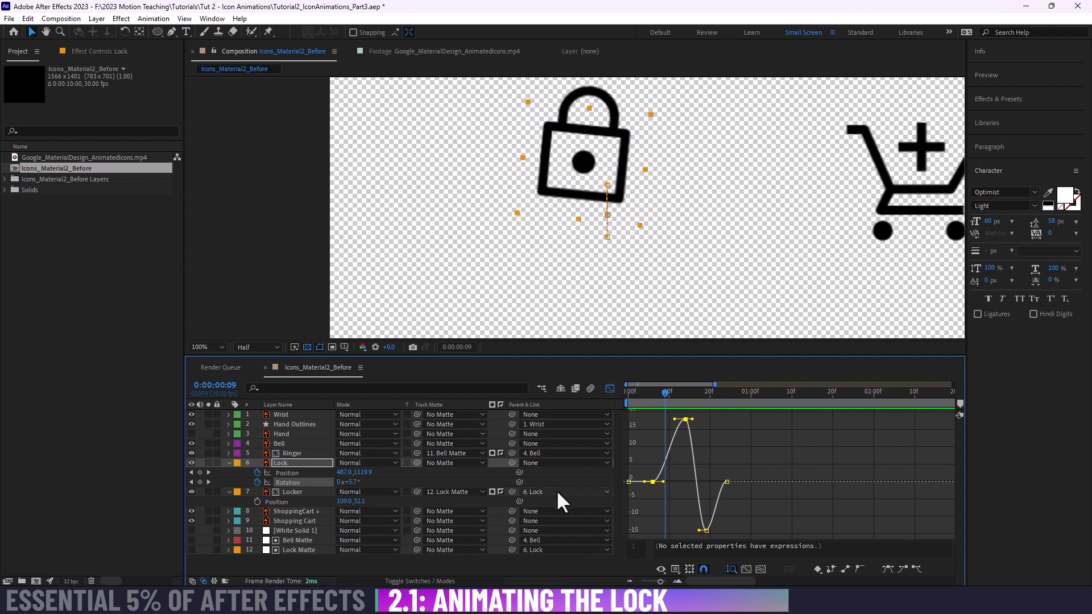
Step: Separate the Lock's Position property into individual X Position and Y Position dimensions
{"action": "left_click", "coordinate": [287, 472]}
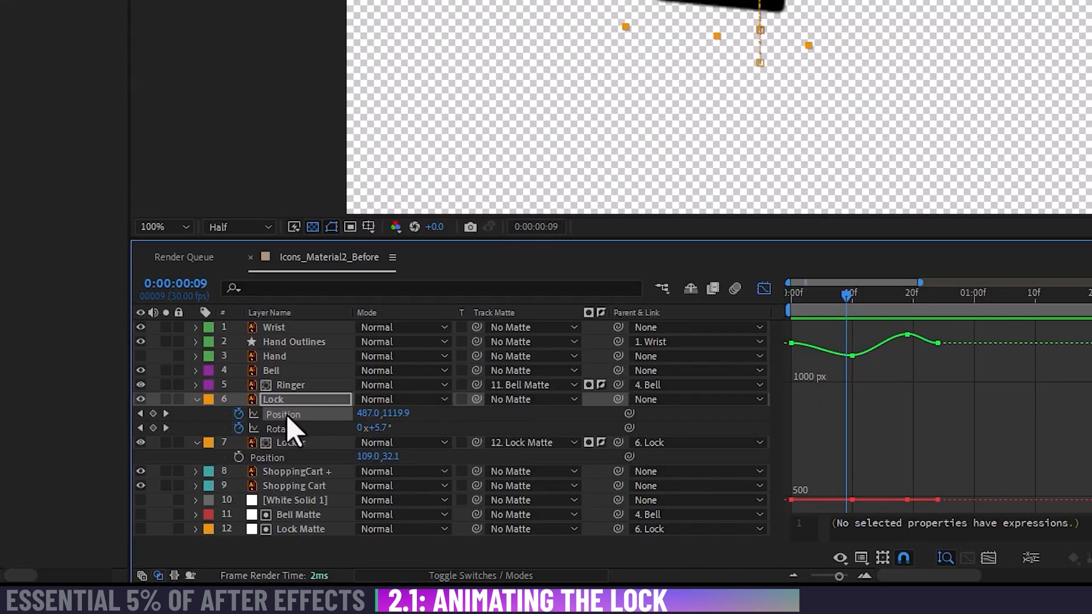
{"action": "right_click", "coordinate": [287, 416]}
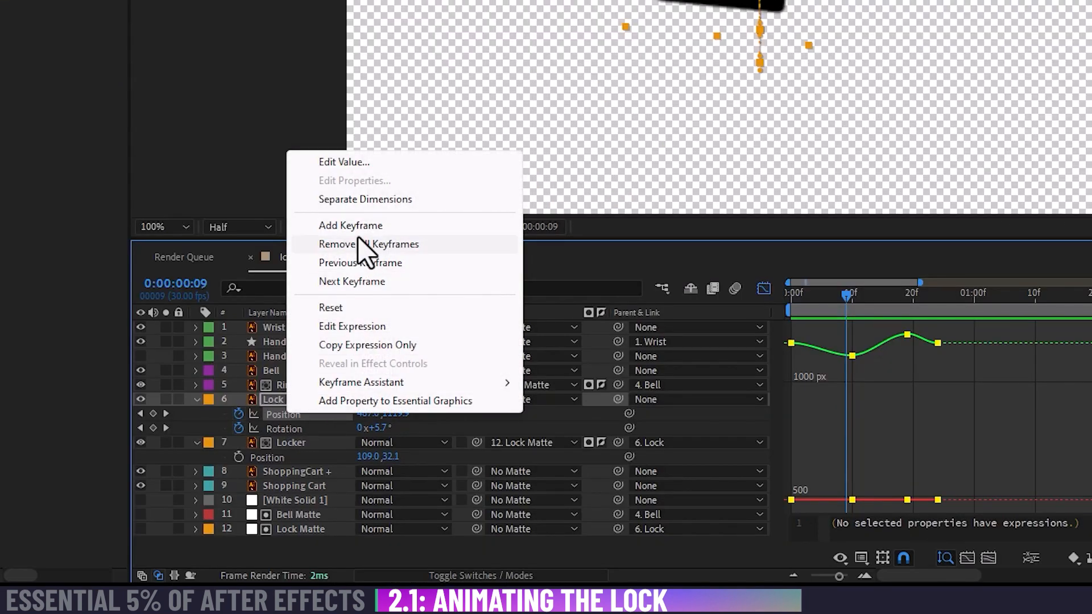
{"action": "left_click", "coordinate": [427, 206]}
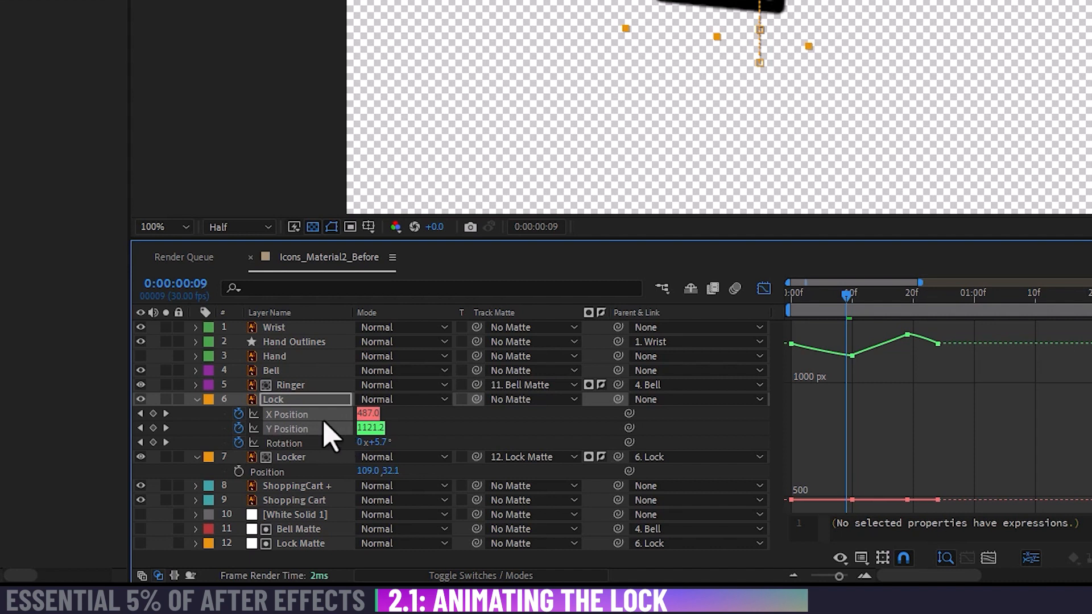
{"action": "left_click", "coordinate": [413, 434]}
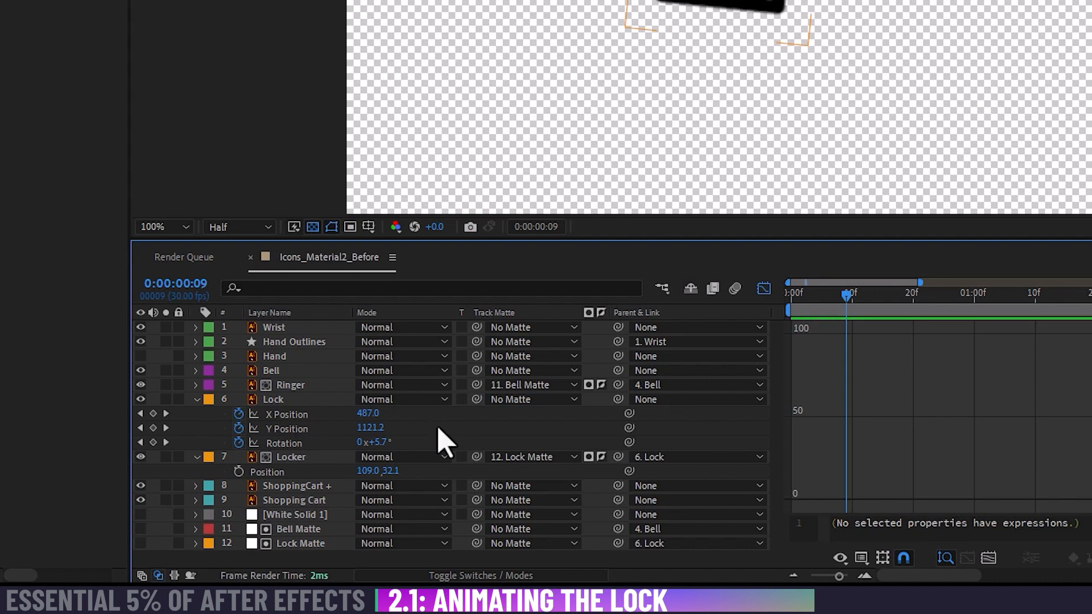
Step: Compare the Lock's separated Y and X curves from the first frame and remove all X Position keyframes
{"action": "left_click_drag", "start_coordinate": [849, 296], "coordinate": [707, 334]}
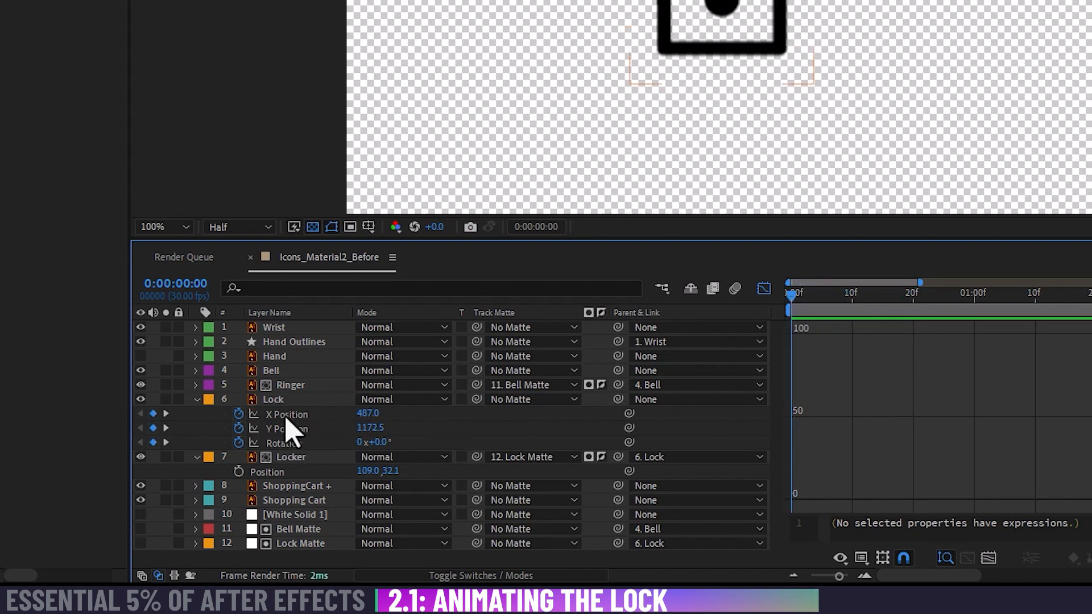
{"action": "left_click", "coordinate": [290, 429]}
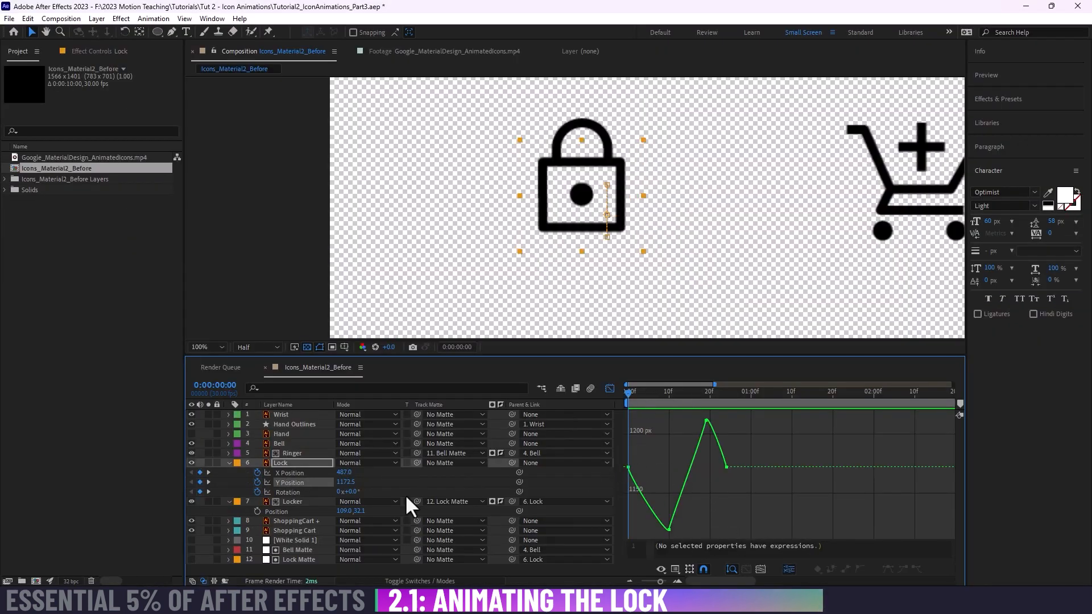
{"action": "left_click", "coordinate": [303, 474]}
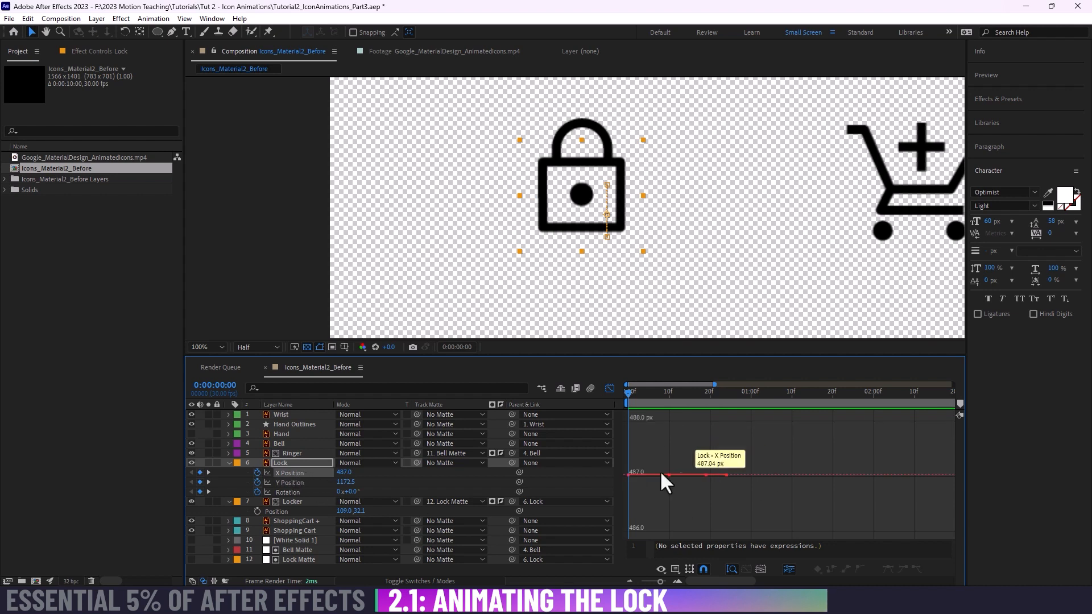
{"action": "left_click", "coordinate": [257, 472]}
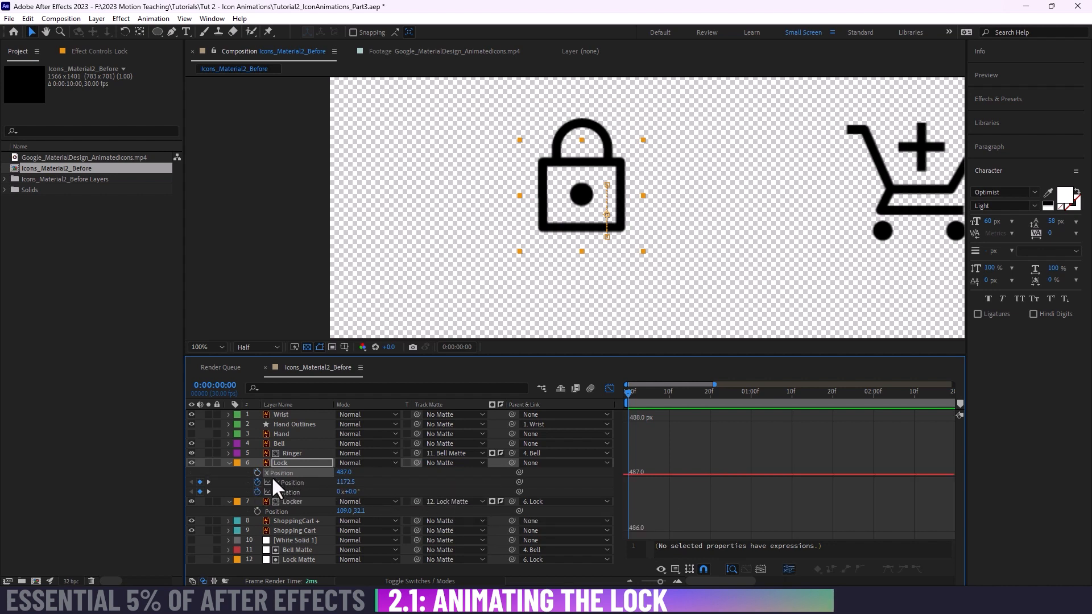
Step: Apply Easy Ease to the Lock's Y Position keyframes after undoing a trial adjustment of one curve point
{"action": "left_click", "coordinate": [290, 483]}
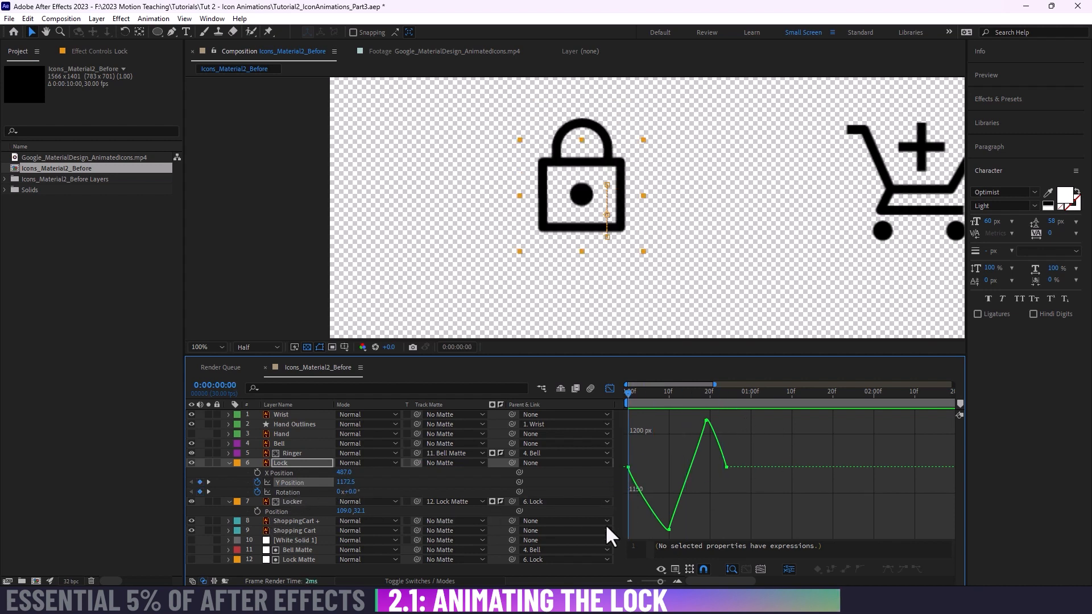
{"action": "left_click_drag", "start_coordinate": [773, 521], "coordinate": [601, 402]}
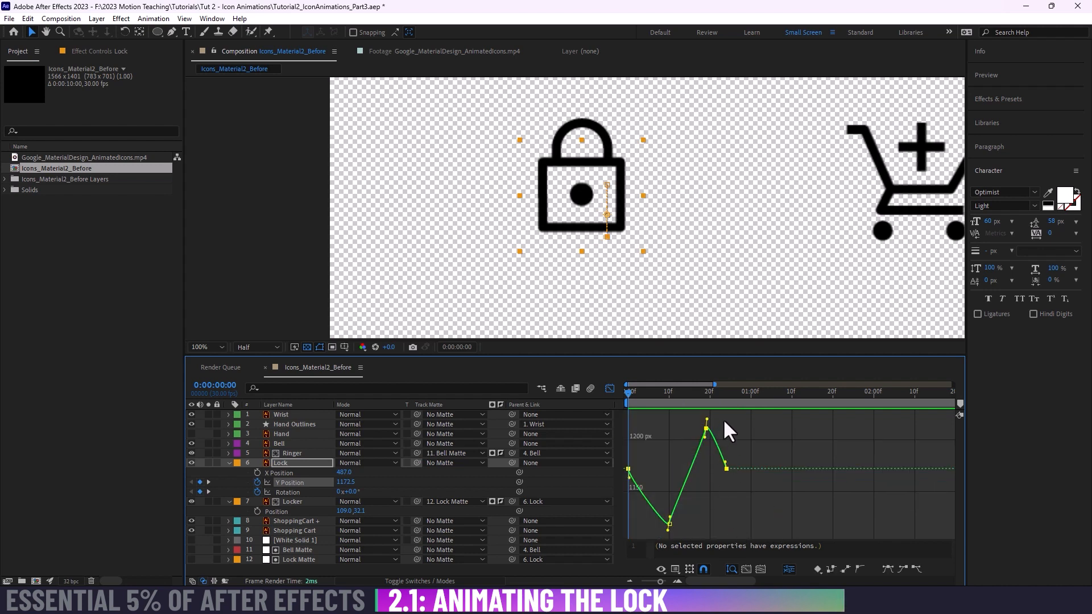
{"action": "mouse_move", "coordinate": [707, 419]}
{"action": "left_mouse_down"}
{"action": "mouse_move", "coordinate": [732, 428]}
{"action": "mouse_move", "coordinate": [740, 417]}
{"action": "mouse_move", "coordinate": [725, 421]}
{"action": "left_mouse_up"}
{"action": "key", "text": "ctrl+z"}
{"action": "left_click_drag", "start_coordinate": [651, 420], "coordinate": [763, 545]}
{"action": "key", "text": "F9"}
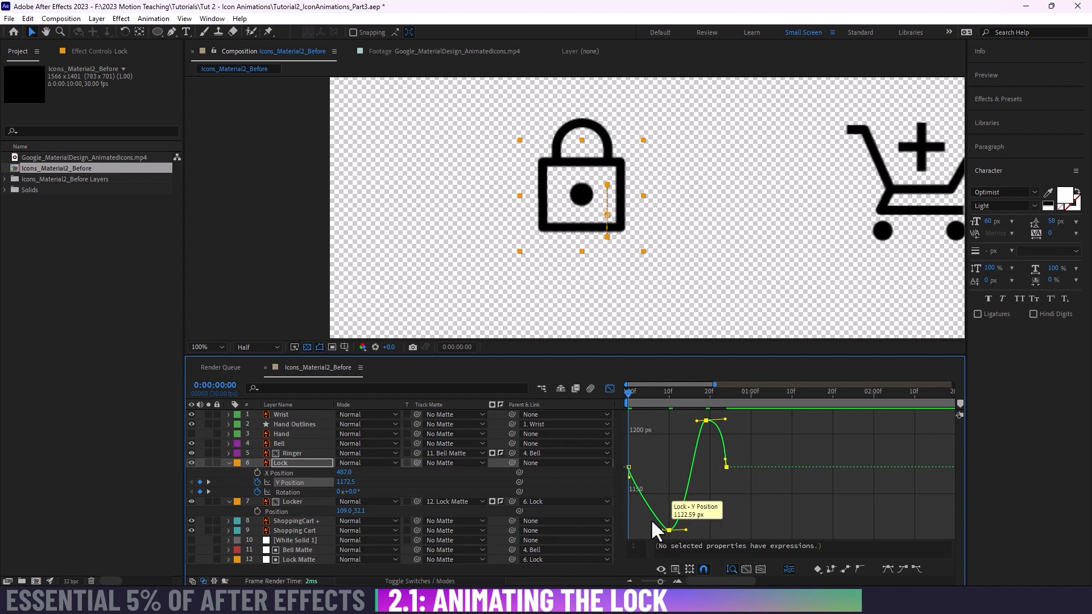
Step: Reshape the easing handles of the Lock's first three Y Position keyframes, keeping the dimensions separated
{"action": "right_click", "coordinate": [282, 473]}
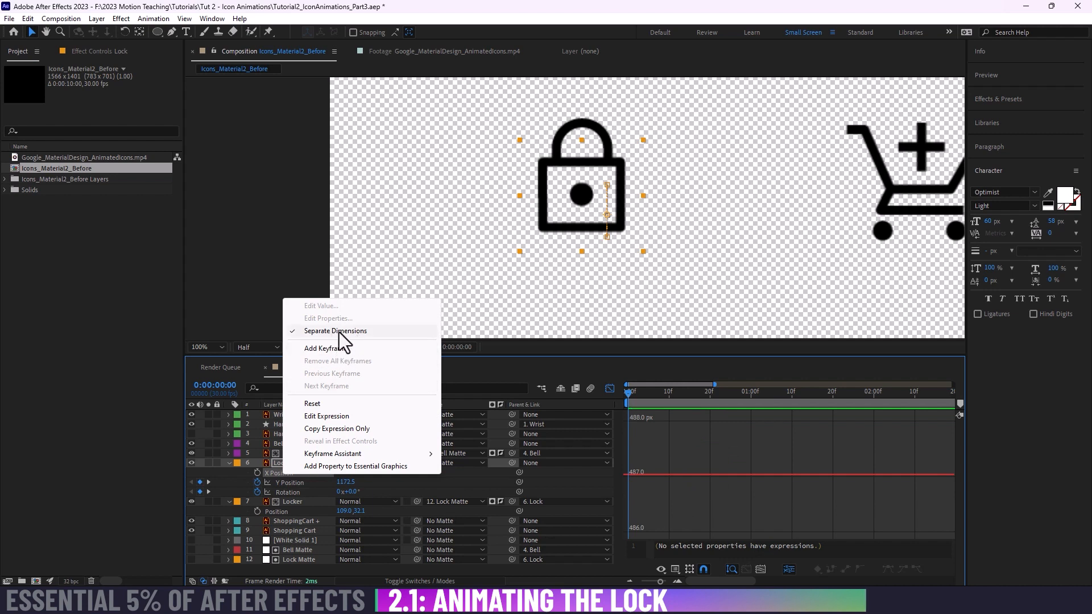
{"action": "left_click", "coordinate": [729, 460]}
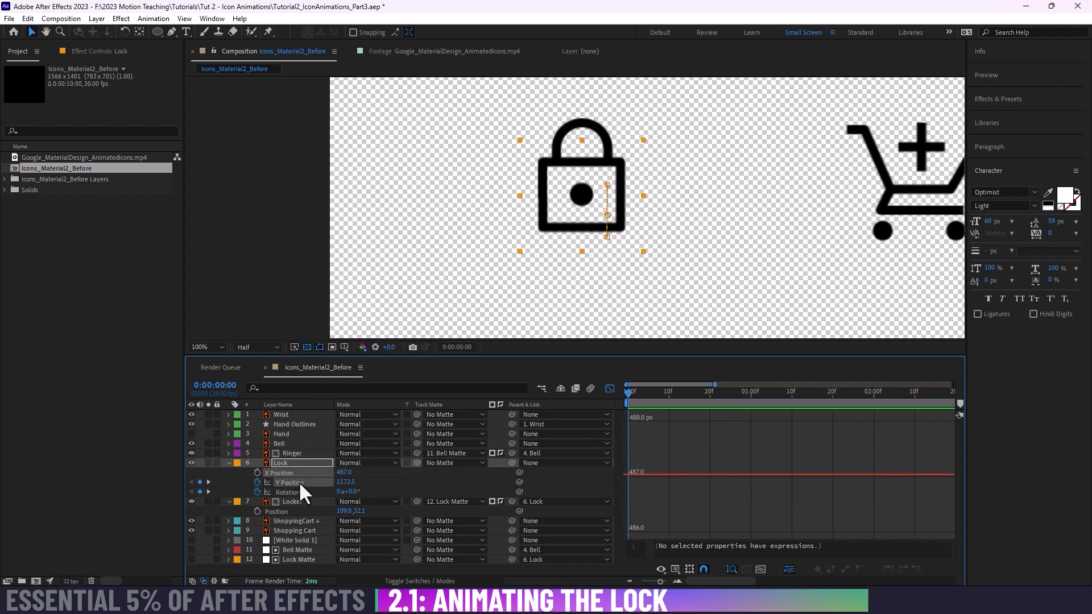
{"action": "left_click", "coordinate": [298, 482]}
{"action": "left_click_drag", "start_coordinate": [650, 450], "coordinate": [658, 530]}
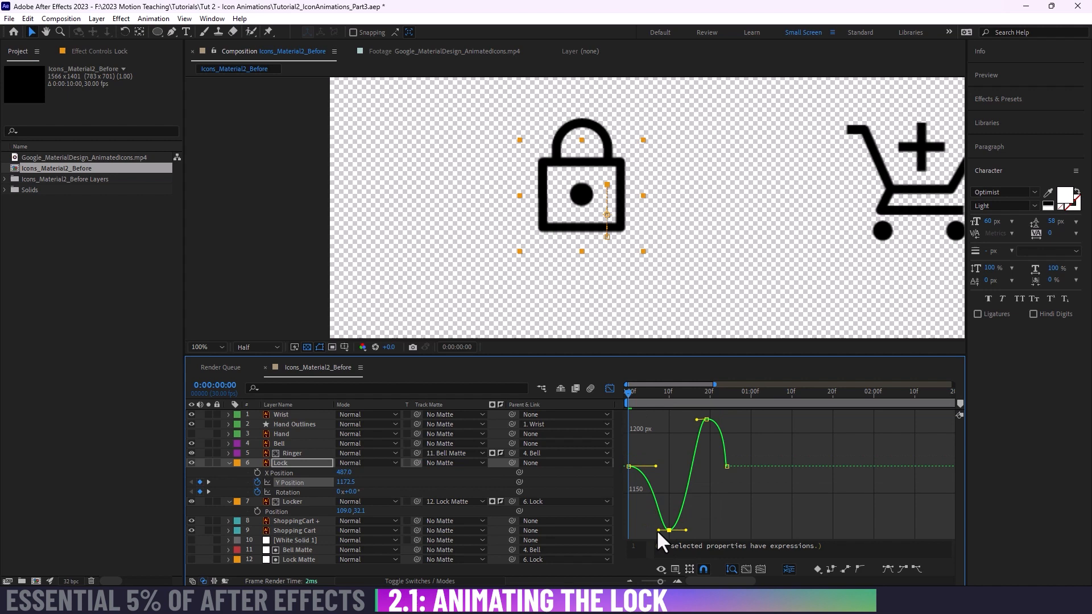
{"action": "left_click", "coordinate": [643, 466]}
{"action": "left_click_drag", "start_coordinate": [668, 500], "coordinate": [683, 532]}
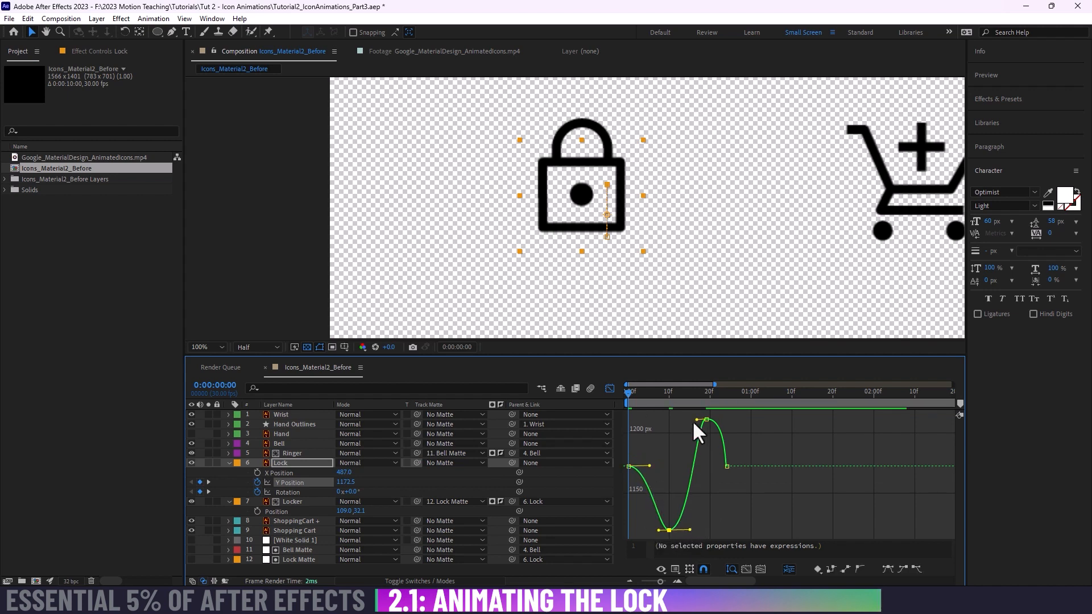
{"action": "mouse_move", "coordinate": [690, 413]}
{"action": "left_mouse_down"}
{"action": "mouse_move", "coordinate": [722, 431]}
{"action": "mouse_move", "coordinate": [682, 419]}
{"action": "left_mouse_up"}
Step: Move the Lock's last Y Position keyframe to about frame 29 and adjust the third keyframe's easing handles
{"action": "left_click", "coordinate": [720, 460]}
{"action": "left_click_drag", "start_coordinate": [722, 458], "coordinate": [748, 467]}
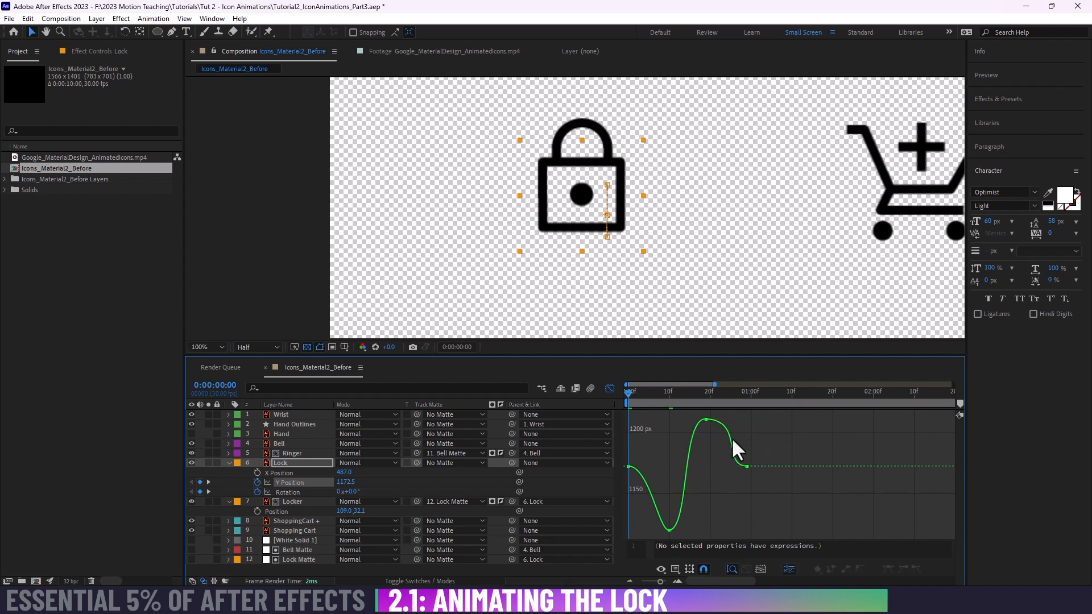
{"action": "left_click", "coordinate": [705, 420]}
{"action": "left_click_drag", "start_coordinate": [743, 421], "coordinate": [726, 417]}
Step: Play back and scrub the lock's motion to judge the reshaped Y Position curve
{"action": "key", "text": "space"}
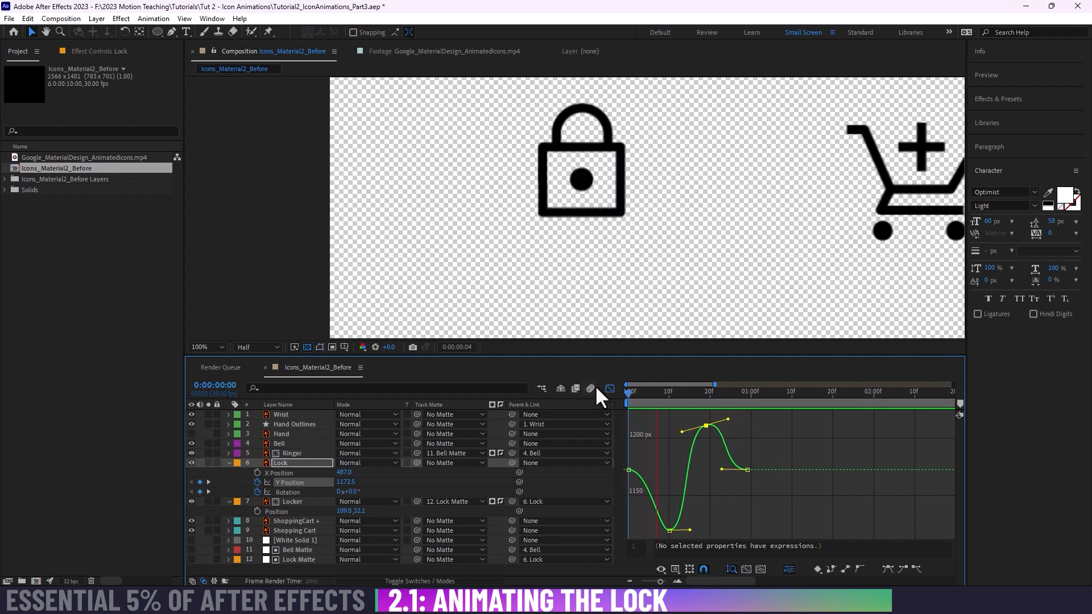
{"action": "left_click", "coordinate": [631, 392]}
{"action": "left_click_drag", "start_coordinate": [631, 393], "coordinate": [582, 402]}
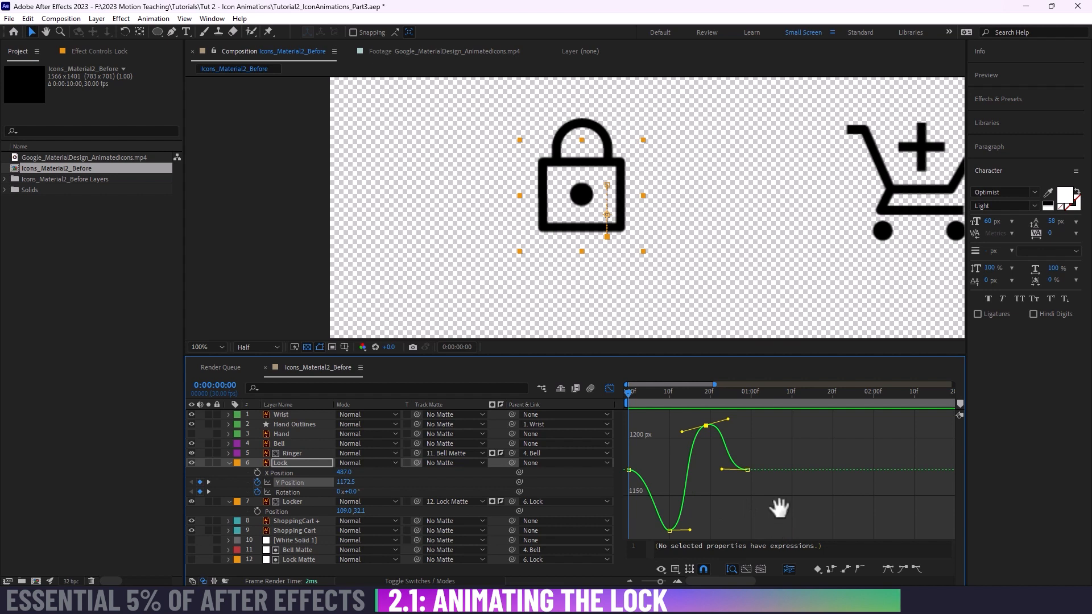
{"action": "key", "text": "space"}
{"action": "key", "text": "space"}
{"action": "key", "text": "space"}
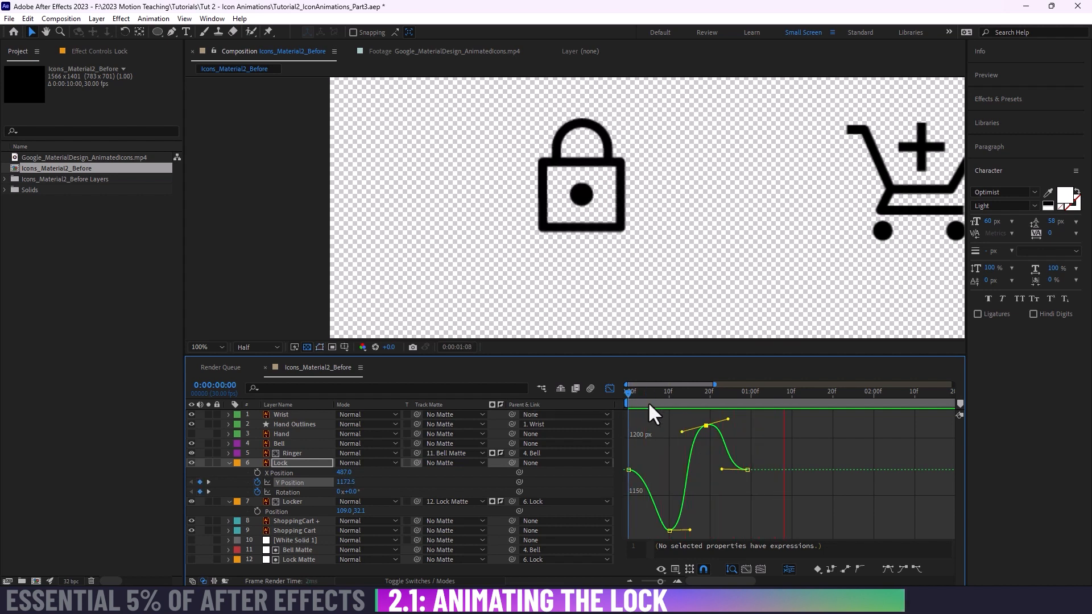
{"action": "left_click_drag", "start_coordinate": [646, 394], "coordinate": [756, 421]}
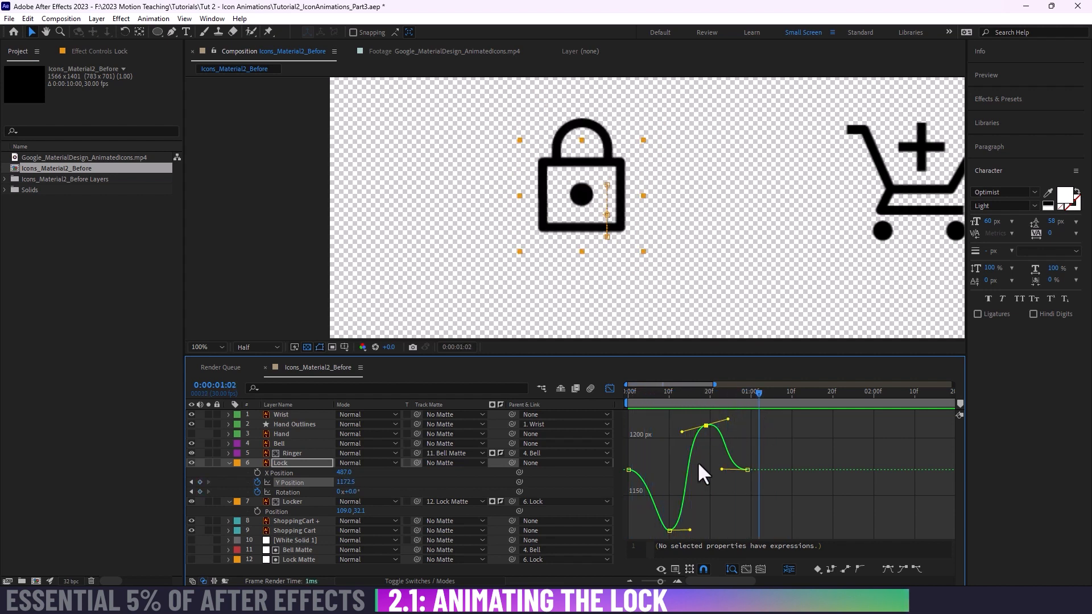
Step: Shift the Lock's second Y Position keyframe to about frame 15 and preview the motion
{"action": "left_click_drag", "start_coordinate": [668, 531], "coordinate": [690, 527]}
{"action": "left_click_drag", "start_coordinate": [663, 401], "coordinate": [697, 413]}
{"action": "key", "text": "Home"}
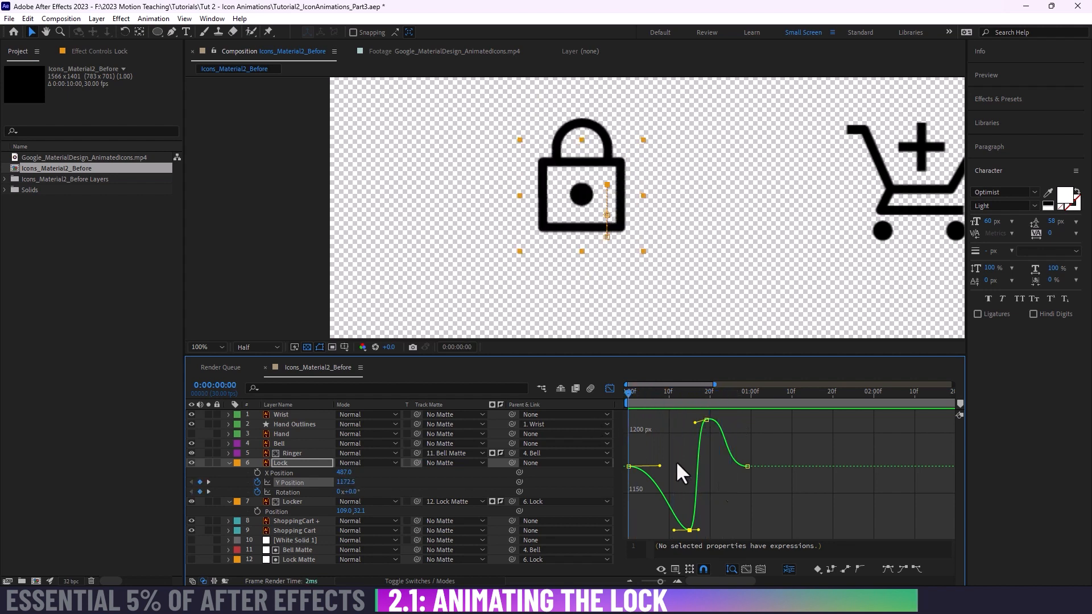
{"action": "key", "text": "space"}
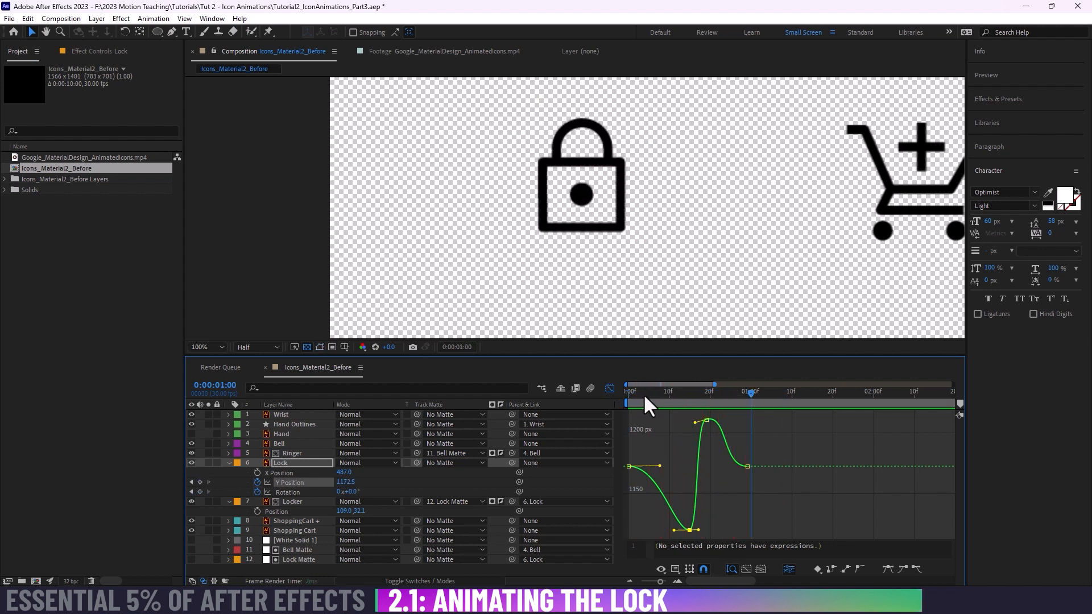
Step: Scrub through the lock's rise, check its second Y Position keyframe, and replay the animation from the first frame
{"action": "left_click", "coordinate": [646, 394]}
{"action": "mouse_move", "coordinate": [643, 392]}
{"action": "left_mouse_down"}
{"action": "mouse_move", "coordinate": [617, 391]}
{"action": "mouse_move", "coordinate": [638, 398]}
{"action": "left_mouse_up"}
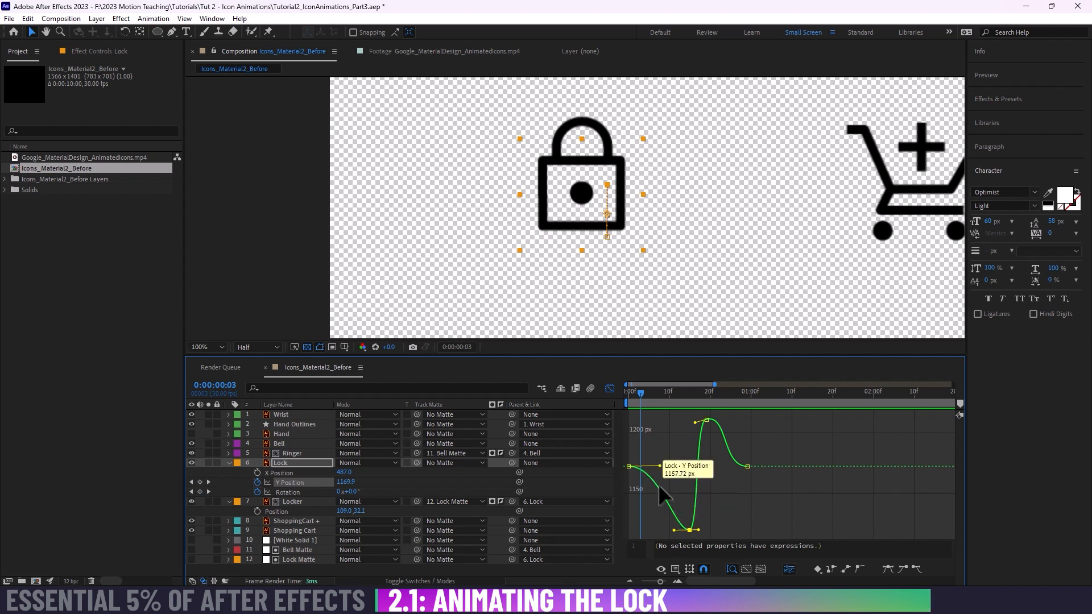
{"action": "left_click", "coordinate": [687, 529]}
{"action": "left_click_drag", "start_coordinate": [657, 397], "coordinate": [565, 399]}
{"action": "key", "text": "space"}
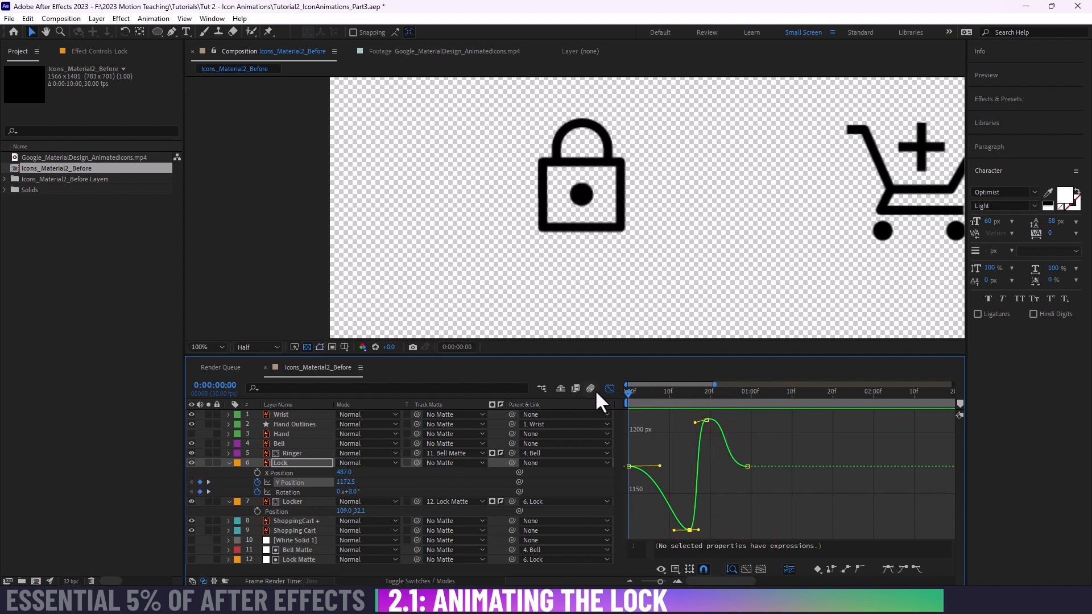
{"action": "key", "text": "space"}
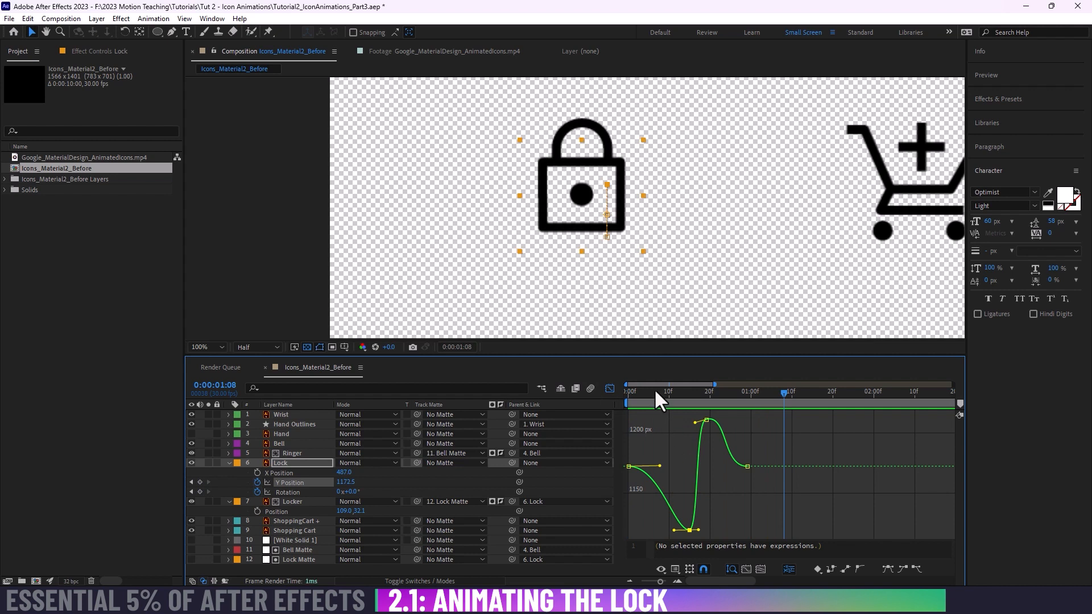
Step: Show the Lock's Y Position and Rotation graphs together, shift the third Rotation keyframe to about frame 15, and preview the motion
{"action": "left_click", "coordinate": [286, 492], "text": "shift"}
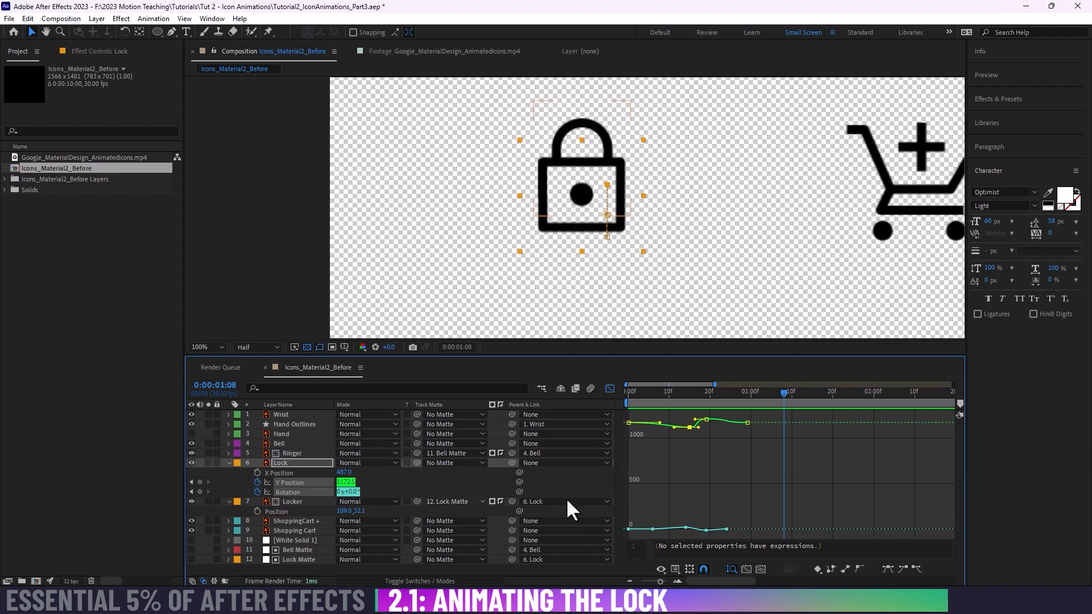
{"action": "mouse_move", "coordinate": [657, 394]}
{"action": "left_mouse_down"}
{"action": "mouse_move", "coordinate": [710, 398]}
{"action": "mouse_move", "coordinate": [676, 401]}
{"action": "left_mouse_up"}
{"action": "left_click_drag", "start_coordinate": [687, 524], "coordinate": [694, 524]}
{"action": "left_click_drag", "start_coordinate": [678, 391], "coordinate": [705, 391]}
{"action": "key", "text": "space"}
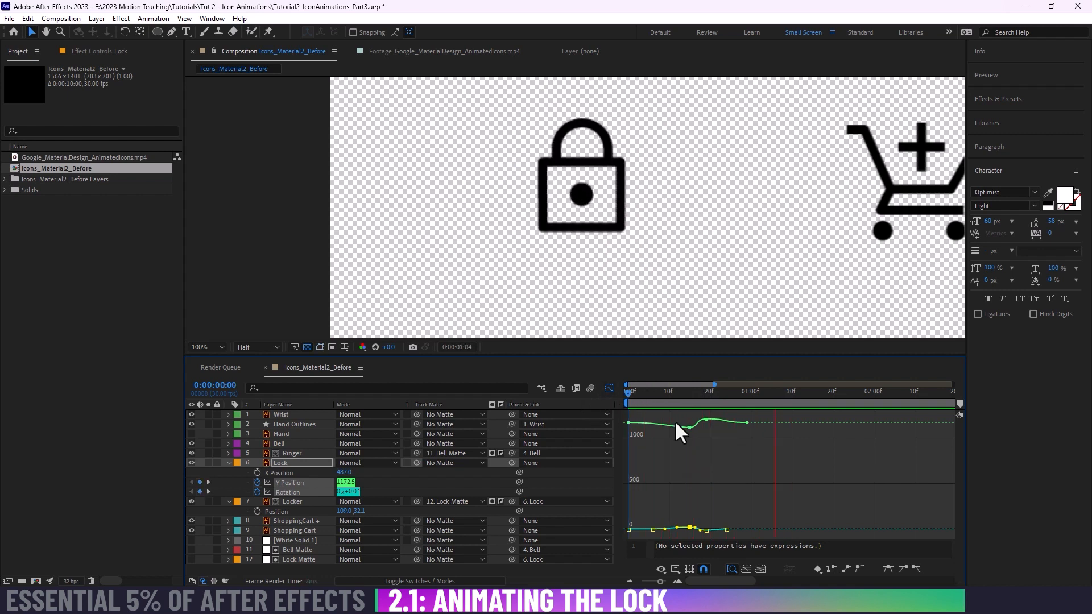
{"action": "left_click_drag", "start_coordinate": [671, 391], "coordinate": [627, 400]}
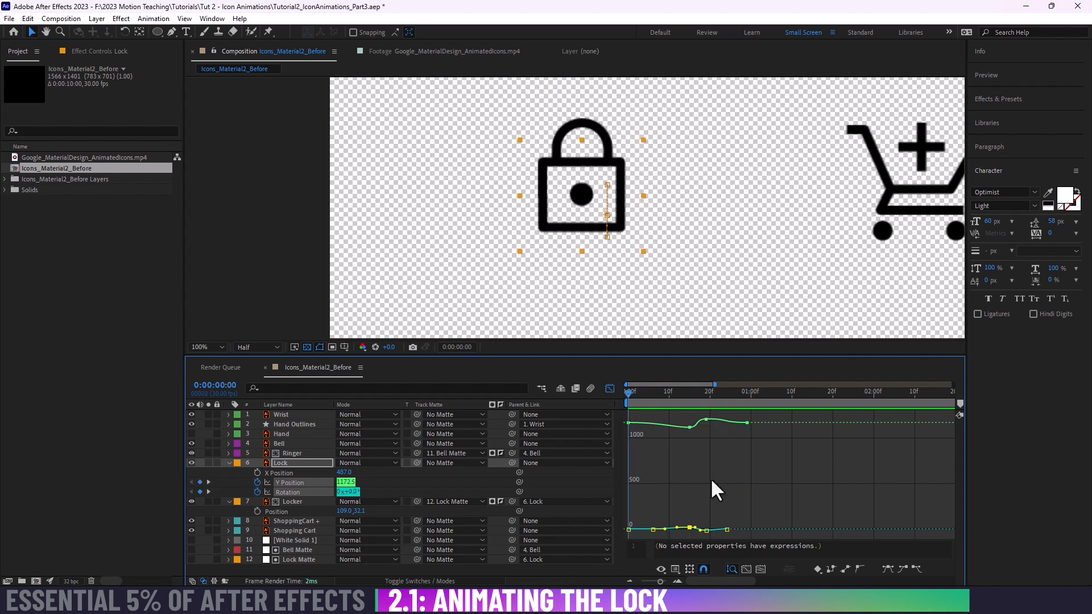
Step: Show only the Lock's Y Position graph, scrub through the motion and select its third keyframe
{"action": "left_click", "coordinate": [712, 479]}
{"action": "left_click", "coordinate": [364, 483]}
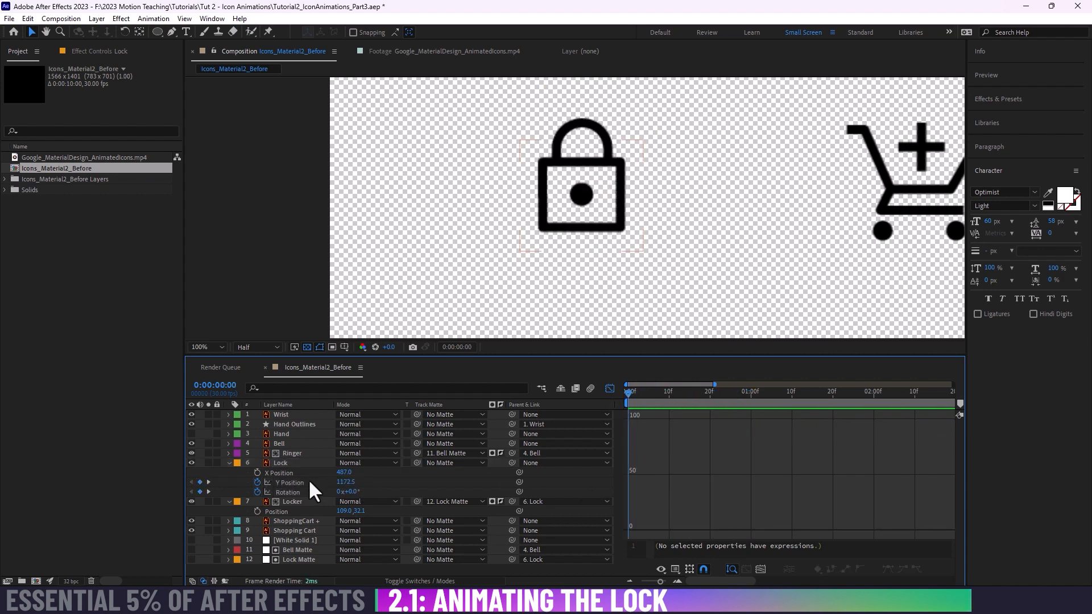
{"action": "left_click", "coordinate": [308, 479]}
{"action": "left_click_drag", "start_coordinate": [652, 391], "coordinate": [749, 411]}
{"action": "left_click", "coordinate": [706, 419]}
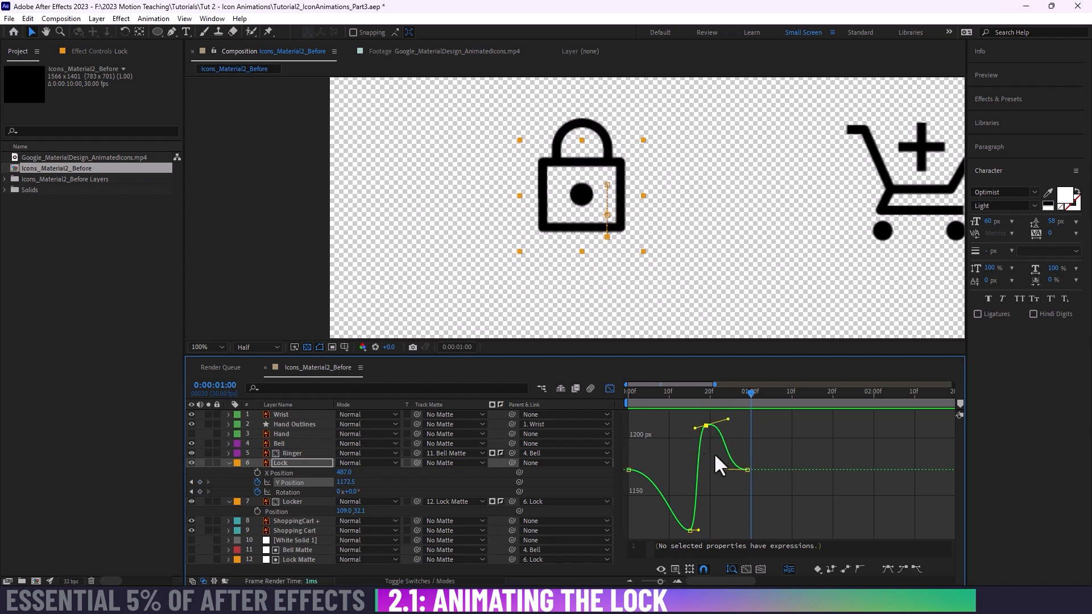
Step: Refine the third Y Position keyframe's outgoing handle, slightly lengthen the last keyframe's incoming handle, and preview the Lock's settling motion
{"action": "left_click_drag", "start_coordinate": [728, 419], "coordinate": [726, 414]}
{"action": "key", "text": "space"}
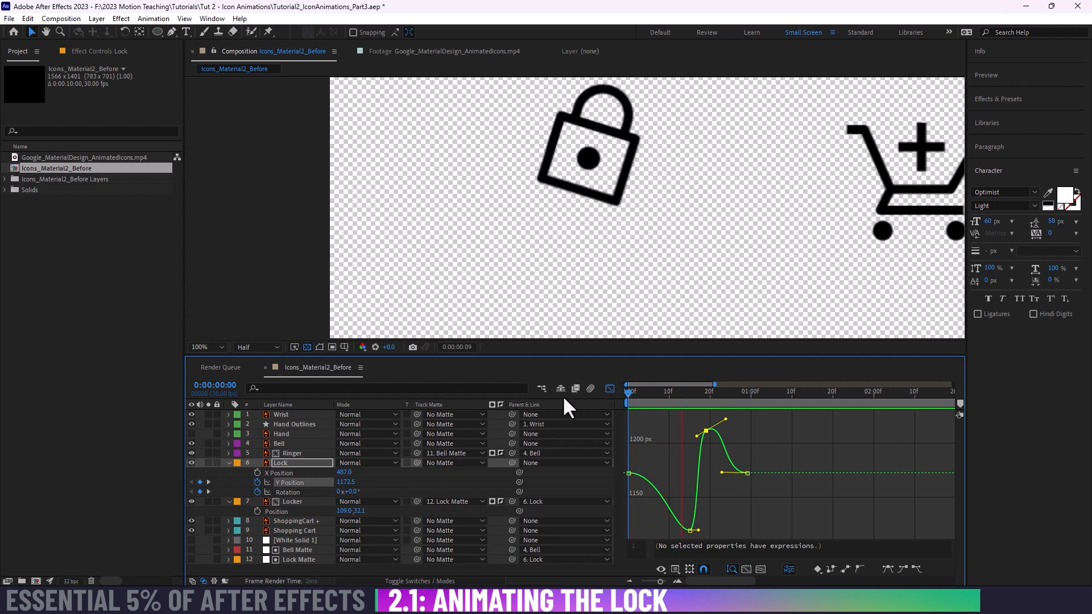
{"action": "key", "text": "space"}
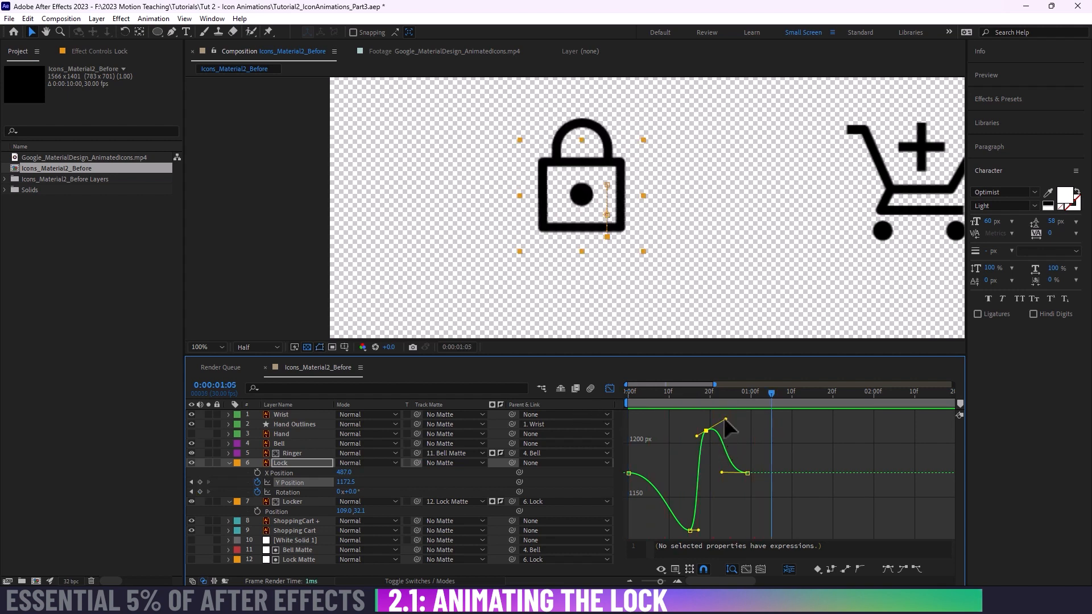
{"action": "left_click_drag", "start_coordinate": [726, 420], "coordinate": [728, 423]}
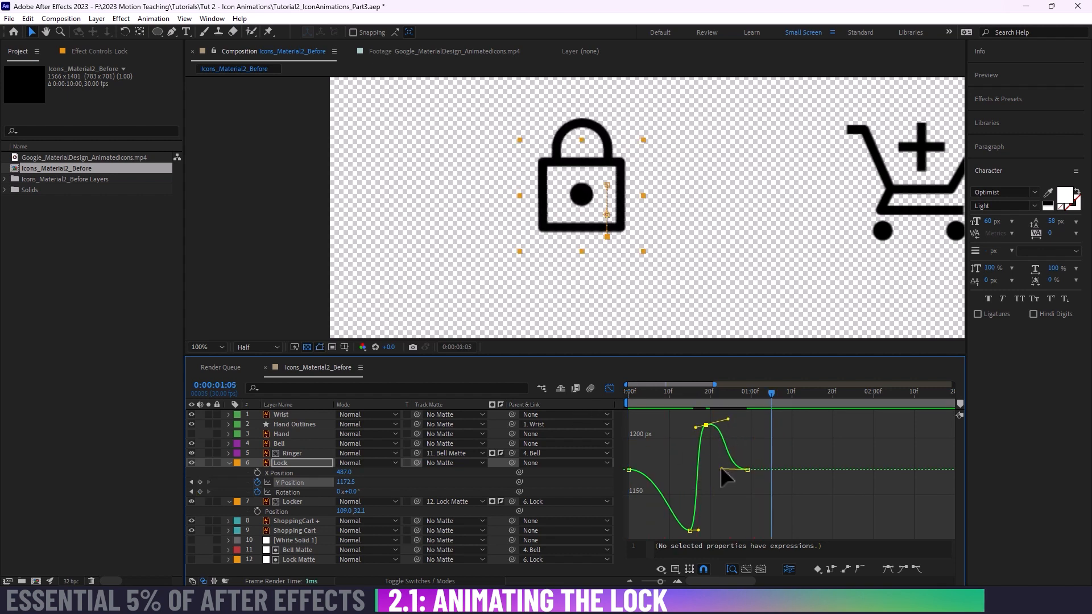
{"action": "left_click_drag", "start_coordinate": [721, 468], "coordinate": [718, 469]}
{"action": "key", "text": "space"}
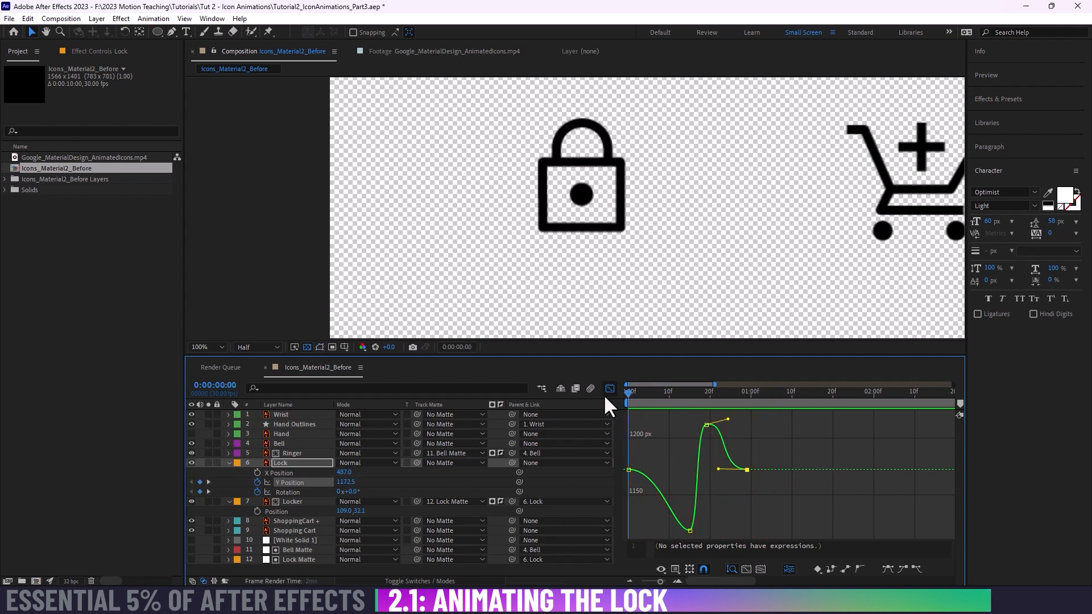
{"action": "key", "text": "space"}
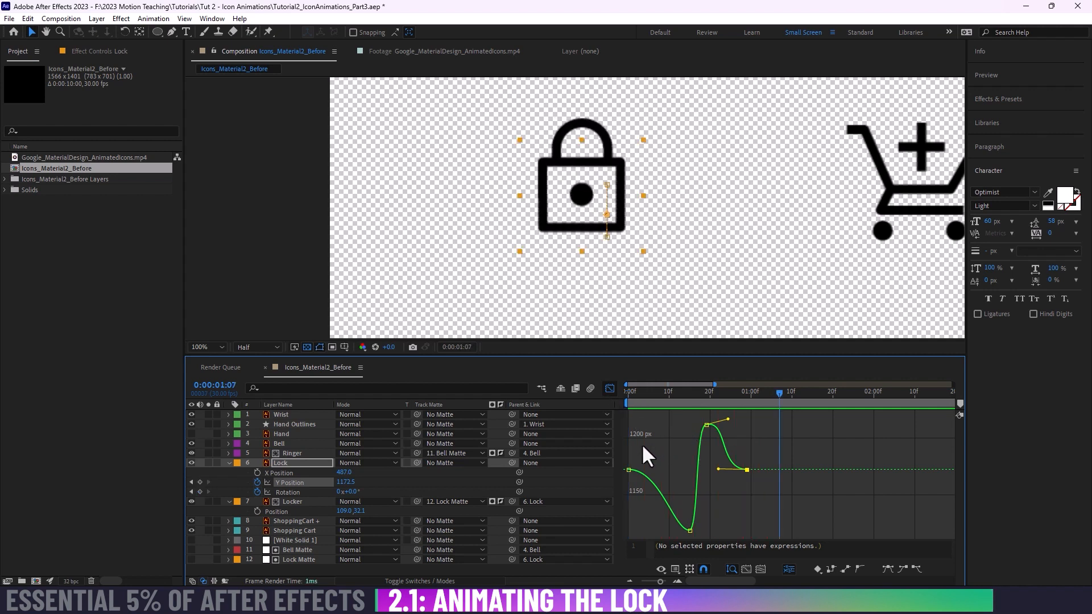
Step: Switch from the graph back to the layer bars and add a Position keyframe to the Locker layer at frame 7
{"action": "left_click", "coordinate": [294, 502]}
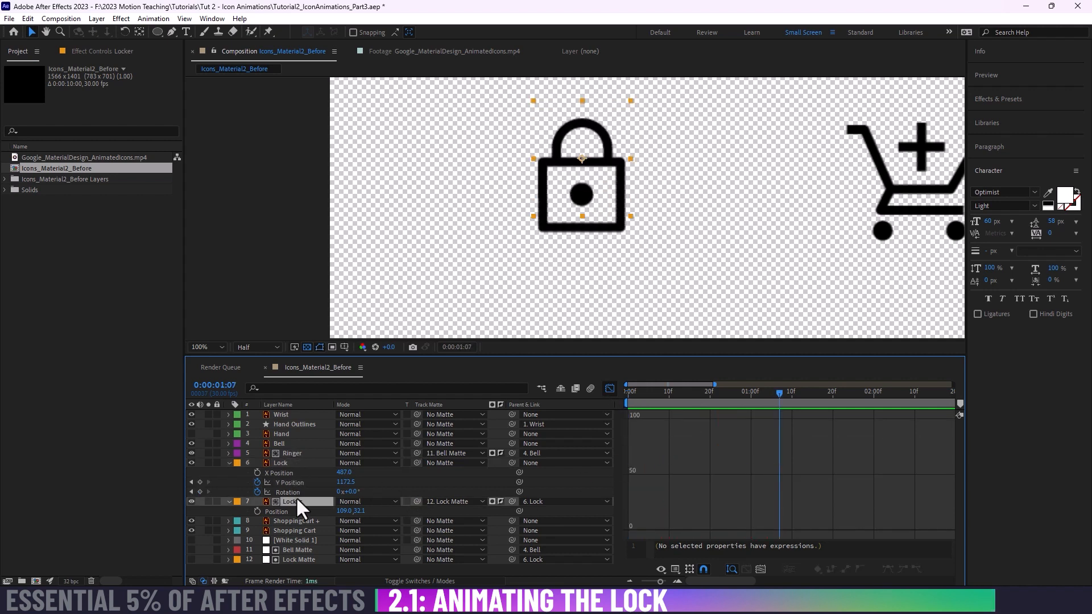
{"action": "left_click", "coordinate": [609, 391]}
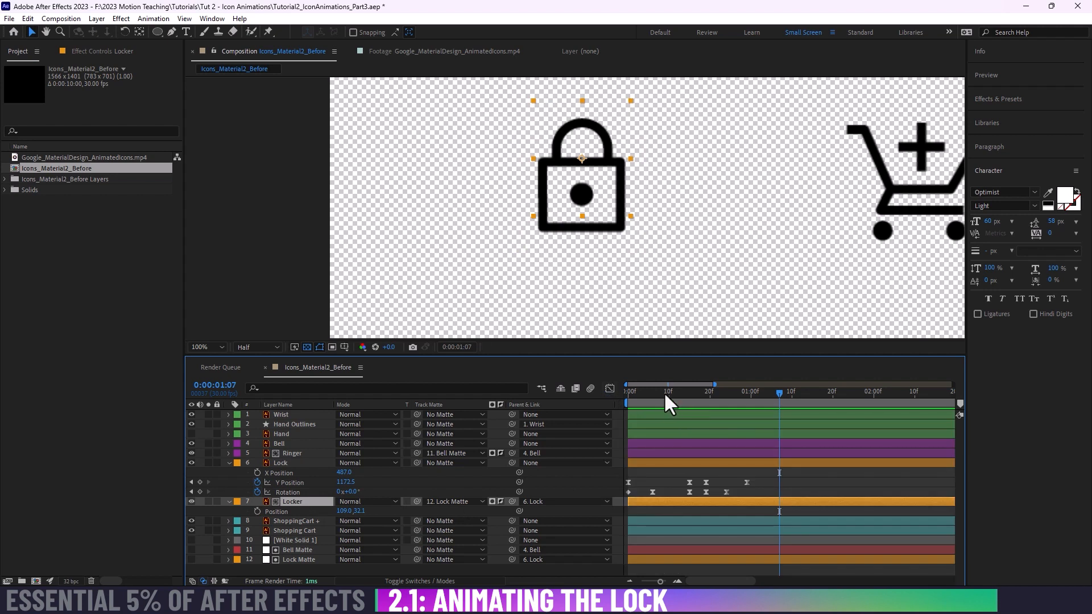
{"action": "mouse_move", "coordinate": [664, 391]}
{"action": "left_mouse_down"}
{"action": "mouse_move", "coordinate": [644, 396]}
{"action": "mouse_move", "coordinate": [666, 396]}
{"action": "left_mouse_up"}
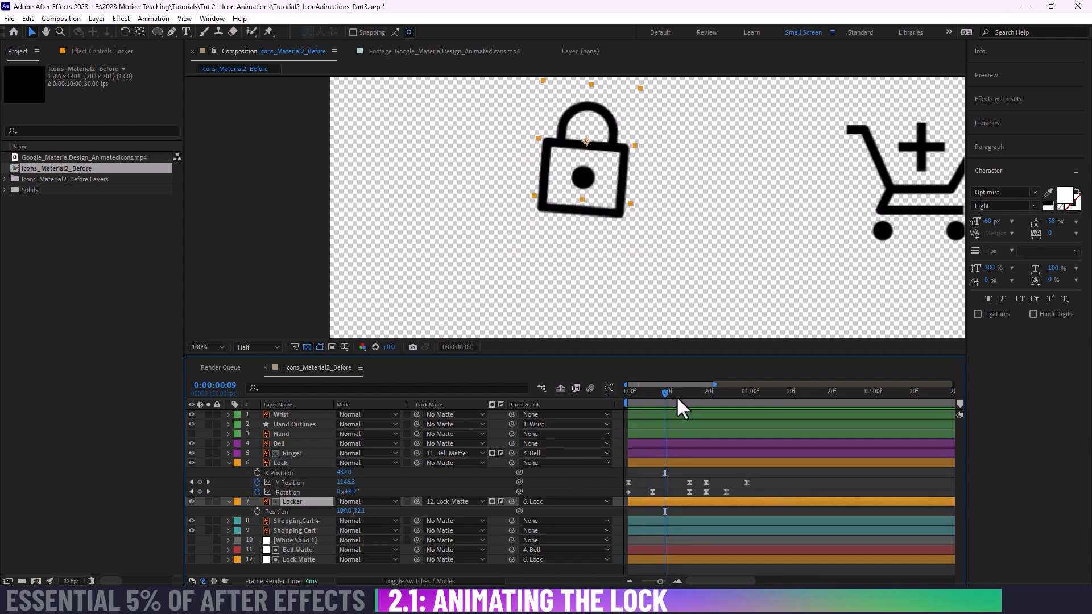
{"action": "left_click_drag", "start_coordinate": [677, 396], "coordinate": [653, 401]}
{"action": "left_click", "coordinate": [286, 512]}
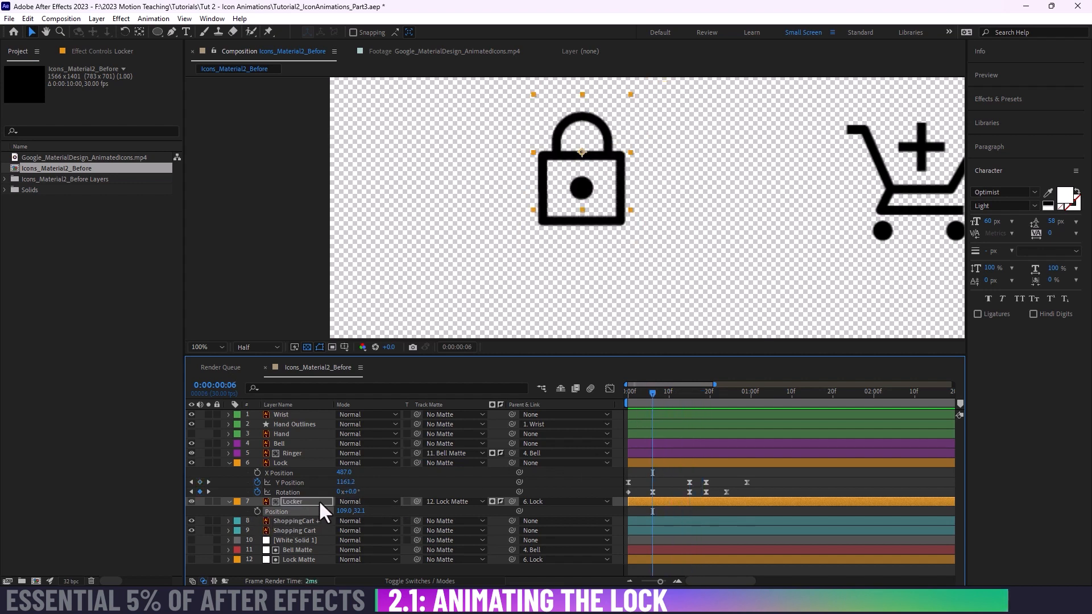
{"action": "mouse_move", "coordinate": [650, 392]}
{"action": "left_mouse_down"}
{"action": "mouse_move", "coordinate": [672, 394]}
{"action": "mouse_move", "coordinate": [656, 398]}
{"action": "left_mouse_up"}
{"action": "left_click", "coordinate": [257, 510]}
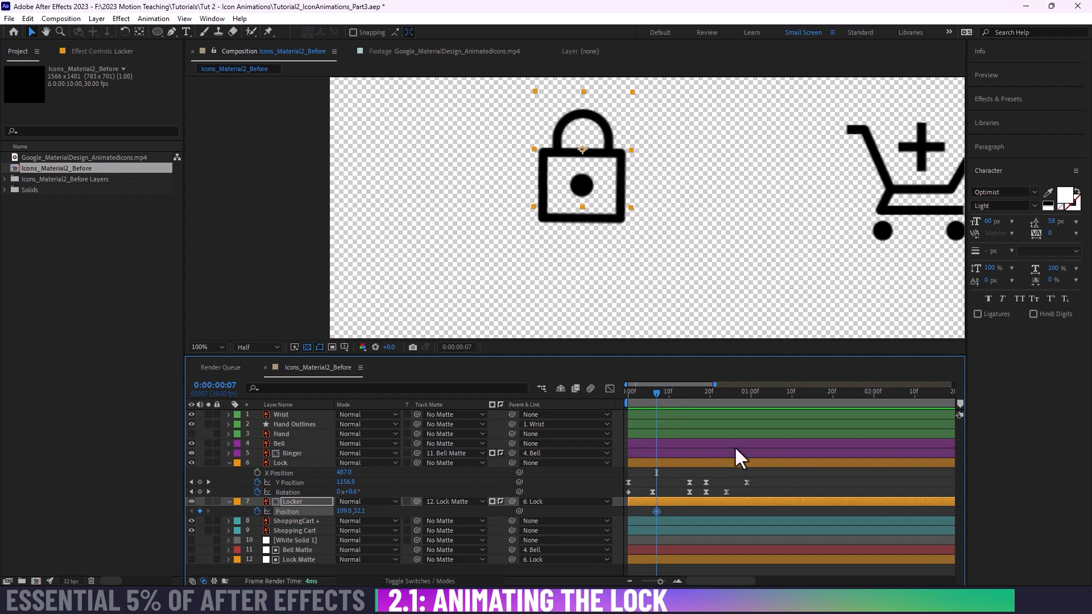
Step: Give the Locker an open Position keyframe with Y at -14.9 near frame 18, and place its closed keyframe near frame 22
{"action": "left_click_drag", "start_coordinate": [654, 510], "coordinate": [714, 511]}
{"action": "left_click_drag", "start_coordinate": [360, 511], "coordinate": [335, 515]}
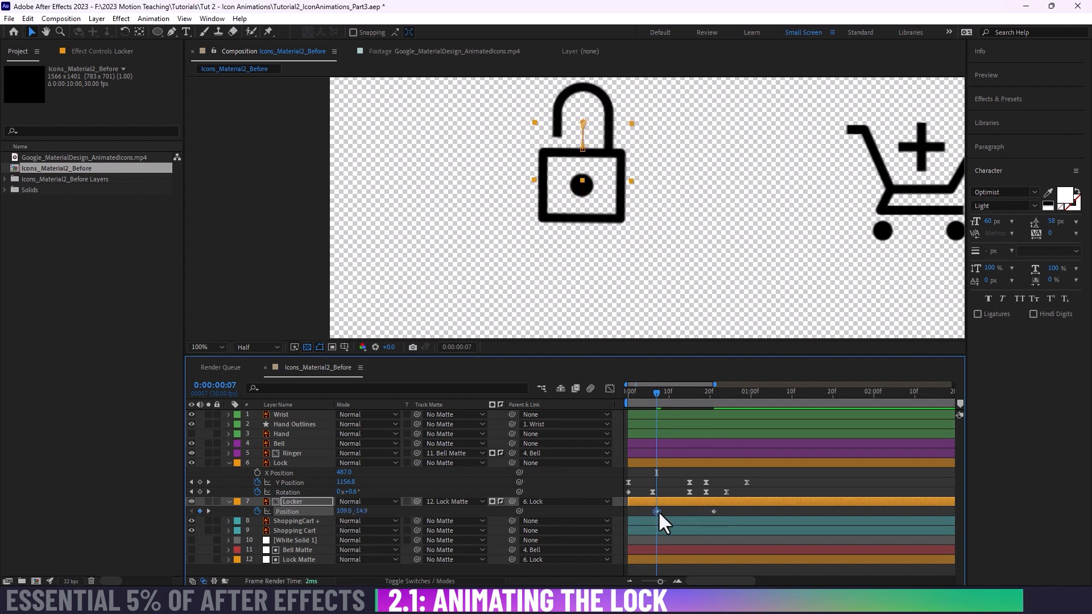
{"action": "left_click_drag", "start_coordinate": [657, 511], "coordinate": [701, 510]}
{"action": "left_click_drag", "start_coordinate": [656, 395], "coordinate": [703, 415]}
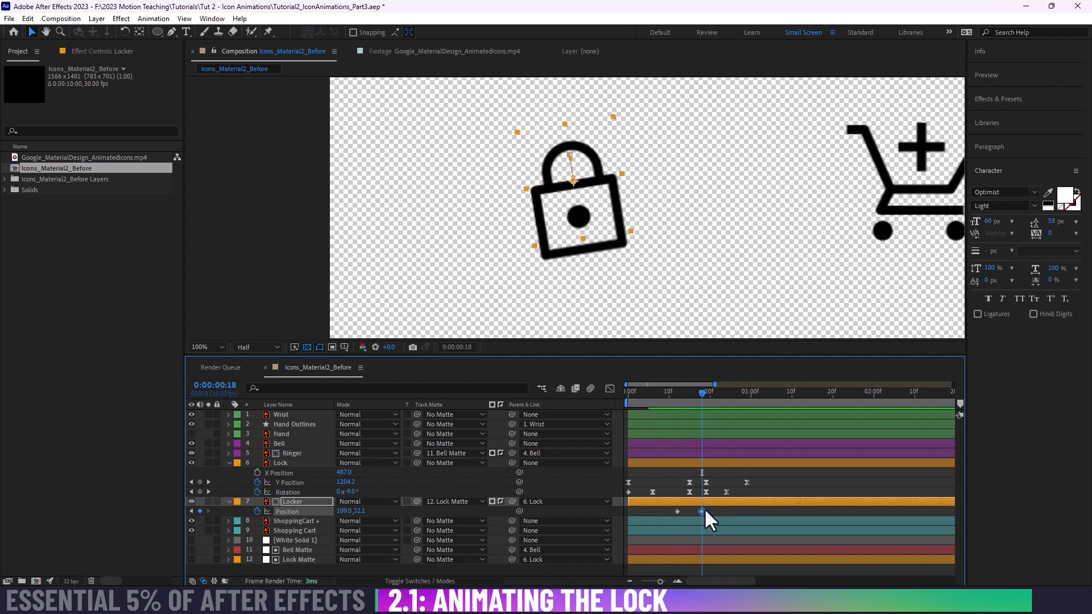
{"action": "left_click_drag", "start_coordinate": [677, 511], "coordinate": [717, 513]}
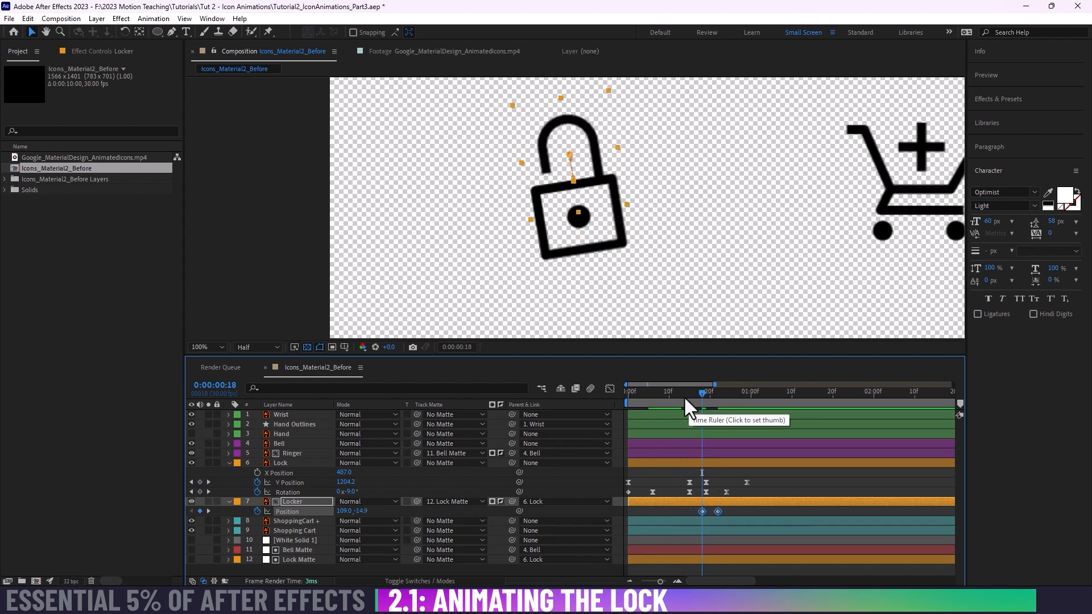
Step: Shift the Locker's two Position keyframes to about frames 15 and 19 and play the animation from the first frame
{"action": "left_click_drag", "start_coordinate": [684, 396], "coordinate": [759, 421]}
{"action": "left_click", "coordinate": [693, 511]}
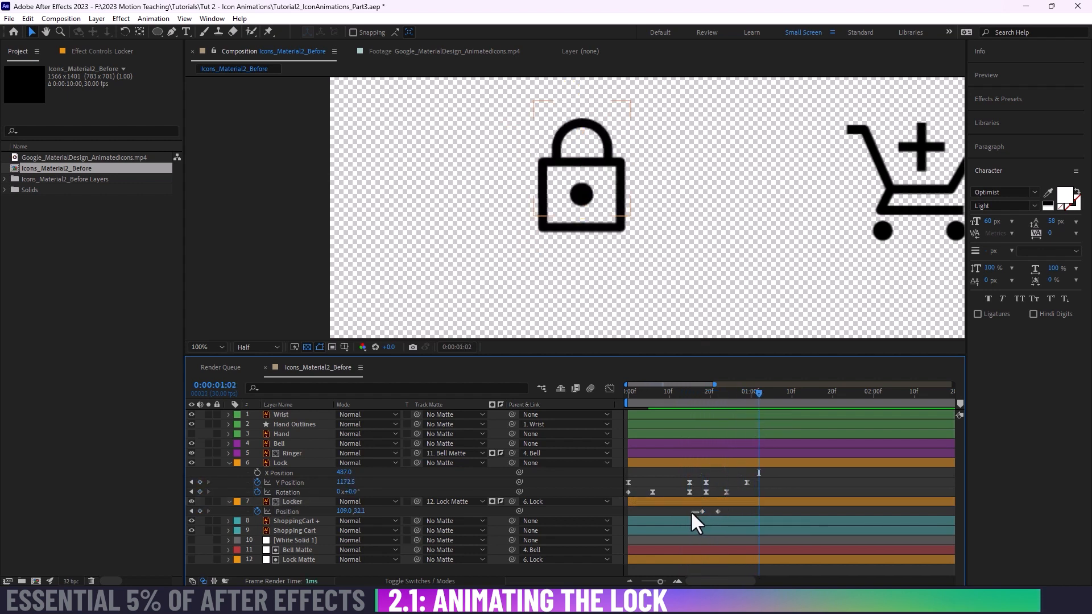
{"action": "mouse_move", "coordinate": [695, 508]}
{"action": "left_mouse_down"}
{"action": "mouse_move", "coordinate": [725, 516]}
{"action": "mouse_move", "coordinate": [703, 509]}
{"action": "left_mouse_up"}
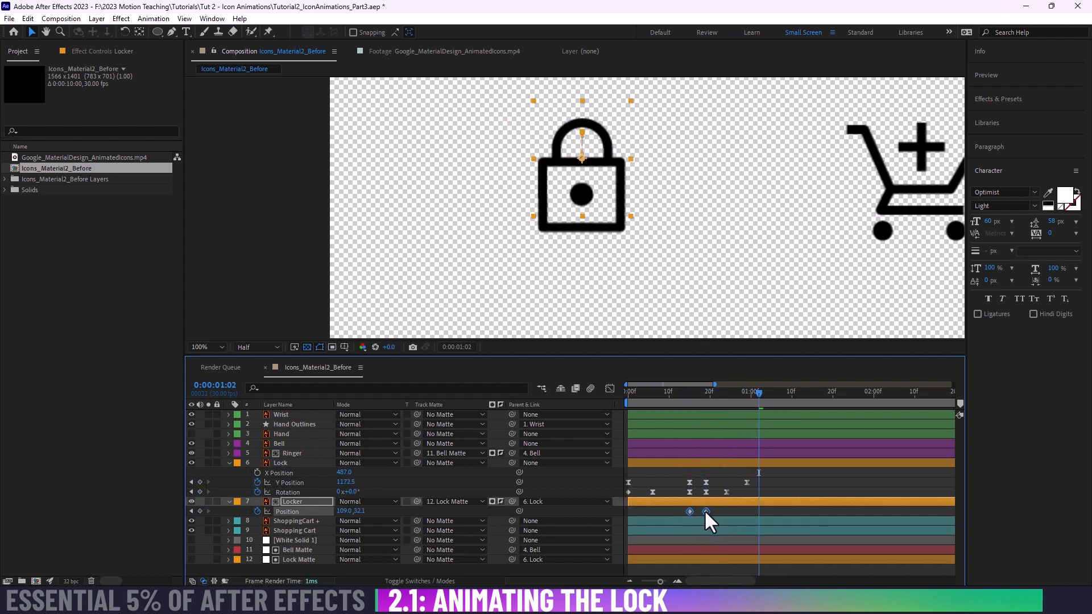
{"action": "left_click", "coordinate": [718, 494]}
{"action": "left_click_drag", "start_coordinate": [665, 394], "coordinate": [589, 396]}
{"action": "key", "text": "space"}
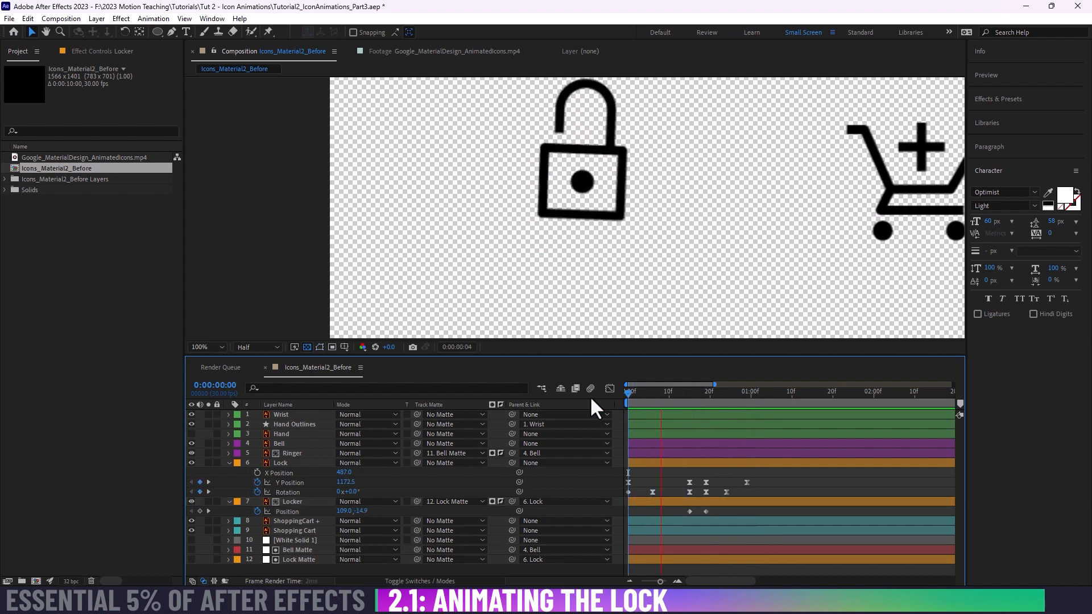
Step: Try shifting both Locker Position keyframes to about frames 17 and 21, and preview the shackle closing from the first frame
{"action": "left_click_drag", "start_coordinate": [657, 393], "coordinate": [718, 398]}
{"action": "left_click_drag", "start_coordinate": [665, 290], "coordinate": [688, 347]}
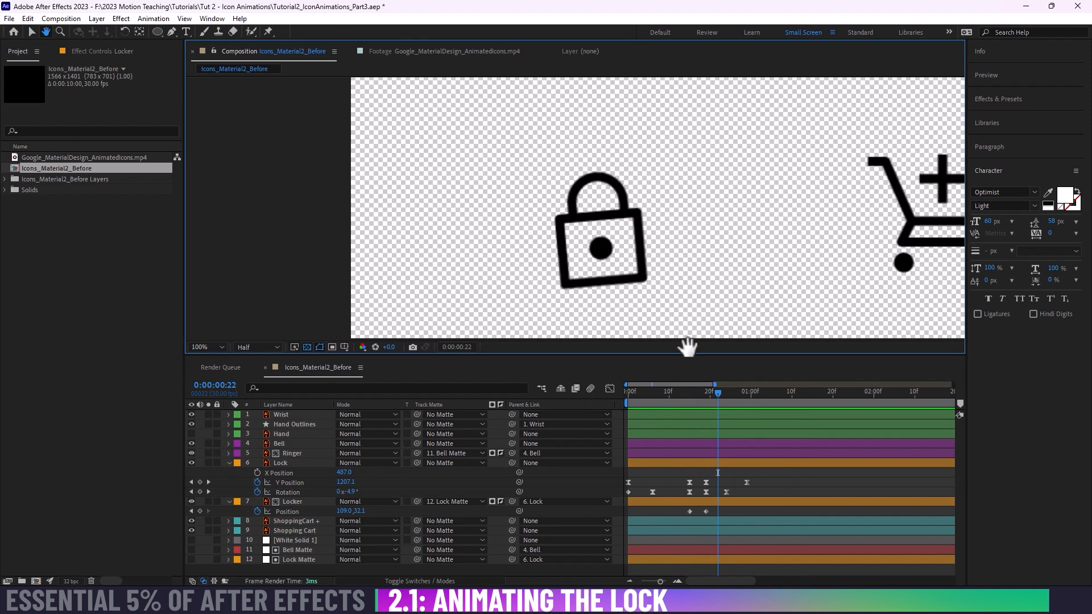
{"action": "left_click_drag", "start_coordinate": [676, 397], "coordinate": [726, 422]}
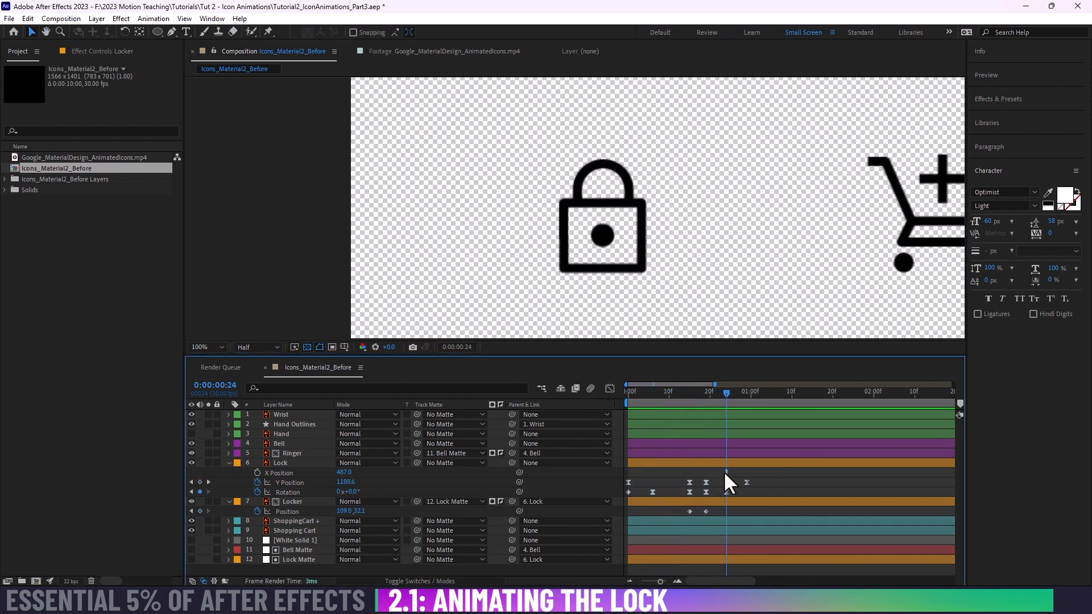
{"action": "left_click_drag", "start_coordinate": [687, 507], "coordinate": [711, 512]}
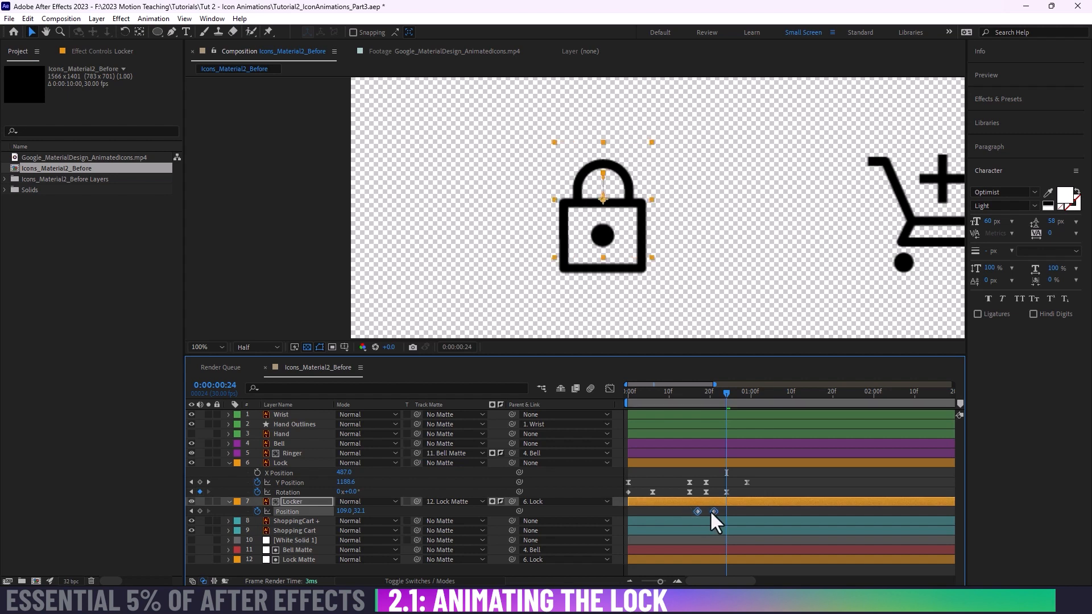
{"action": "left_click_drag", "start_coordinate": [679, 398], "coordinate": [747, 420]}
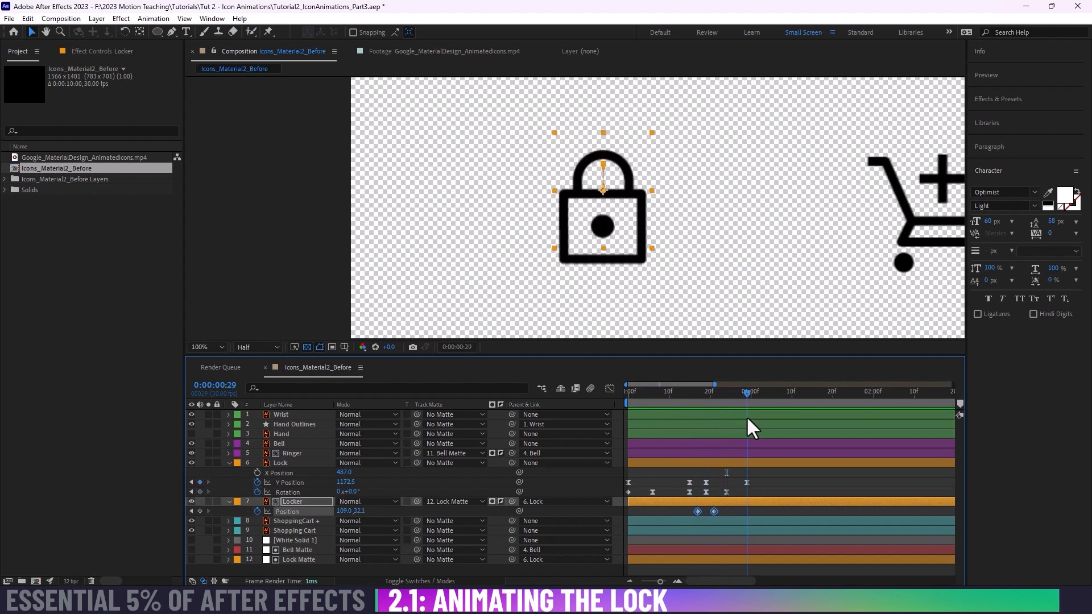
{"action": "left_click", "coordinate": [734, 512]}
{"action": "left_click_drag", "start_coordinate": [699, 393], "coordinate": [589, 392]}
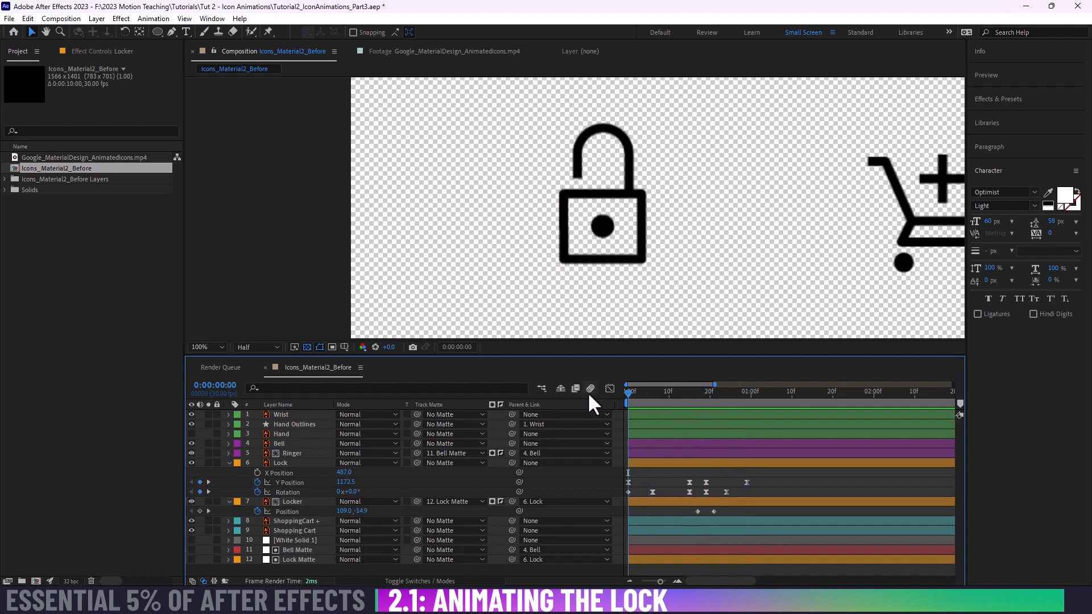
{"action": "key", "text": "space"}
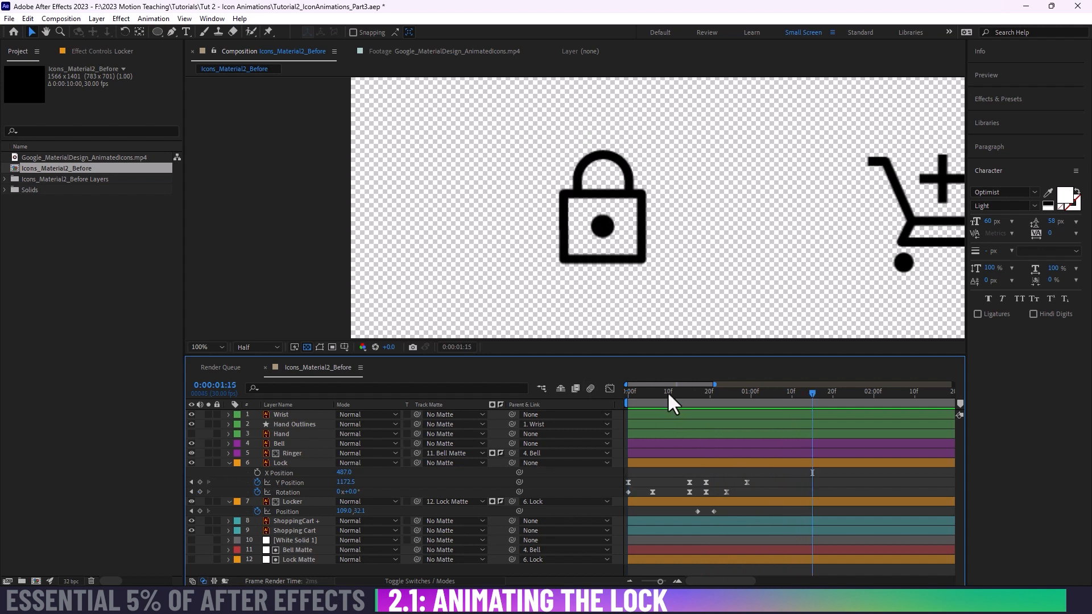
Step: Move the Locker's two Position keyframes earlier to about frames 16 and 20, checking the closing motion by scrubbing and playback
{"action": "left_click_drag", "start_coordinate": [667, 391], "coordinate": [722, 404]}
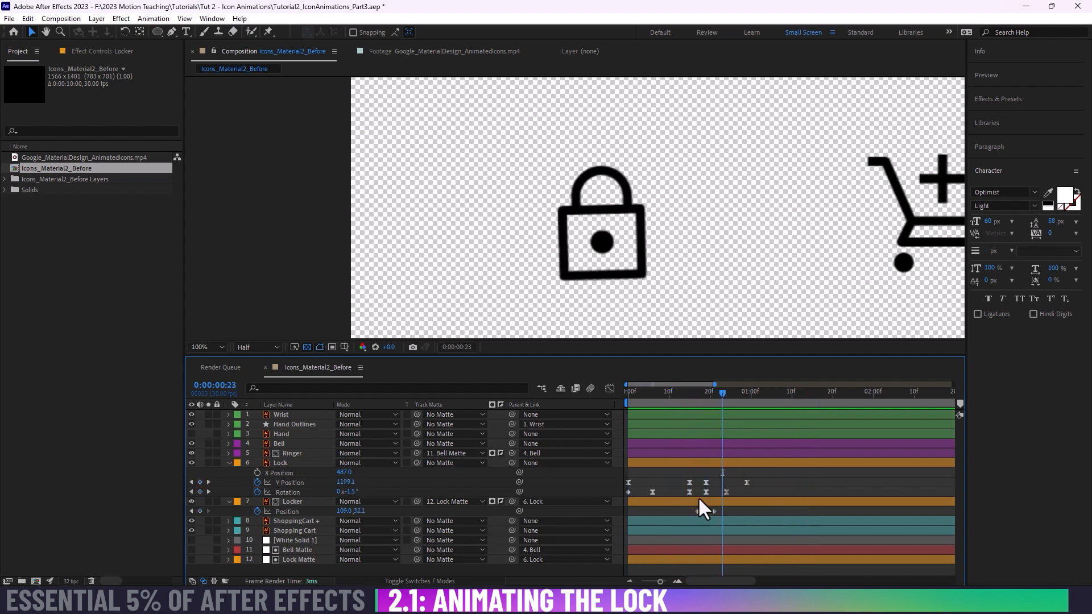
{"action": "mouse_move", "coordinate": [692, 507]}
{"action": "left_mouse_down"}
{"action": "mouse_move", "coordinate": [719, 514]}
{"action": "mouse_move", "coordinate": [707, 511]}
{"action": "left_mouse_up"}
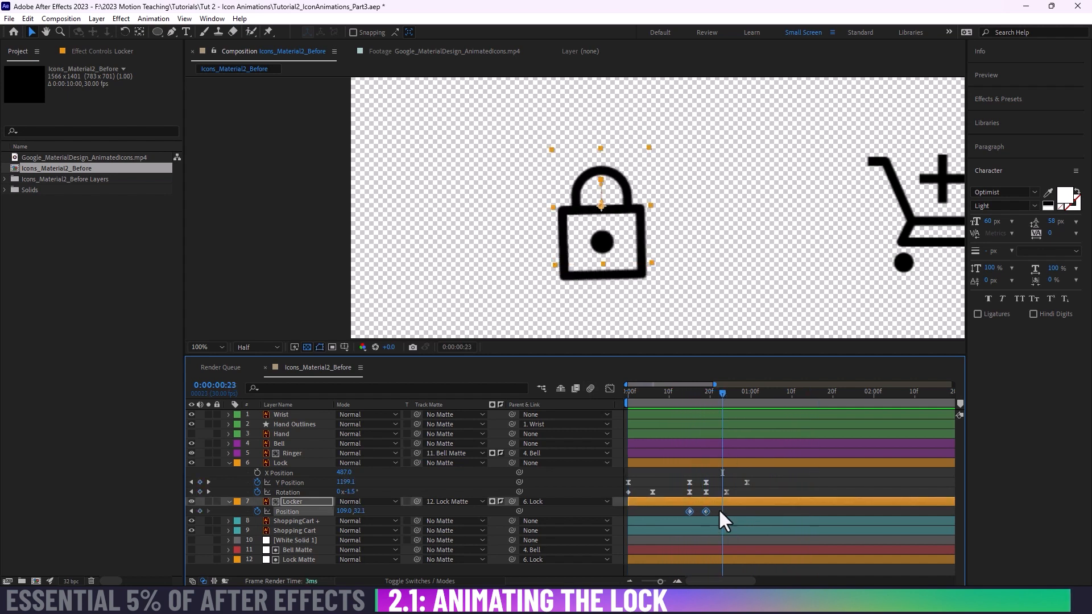
{"action": "left_click", "coordinate": [719, 511]}
{"action": "left_click_drag", "start_coordinate": [688, 394], "coordinate": [697, 420]}
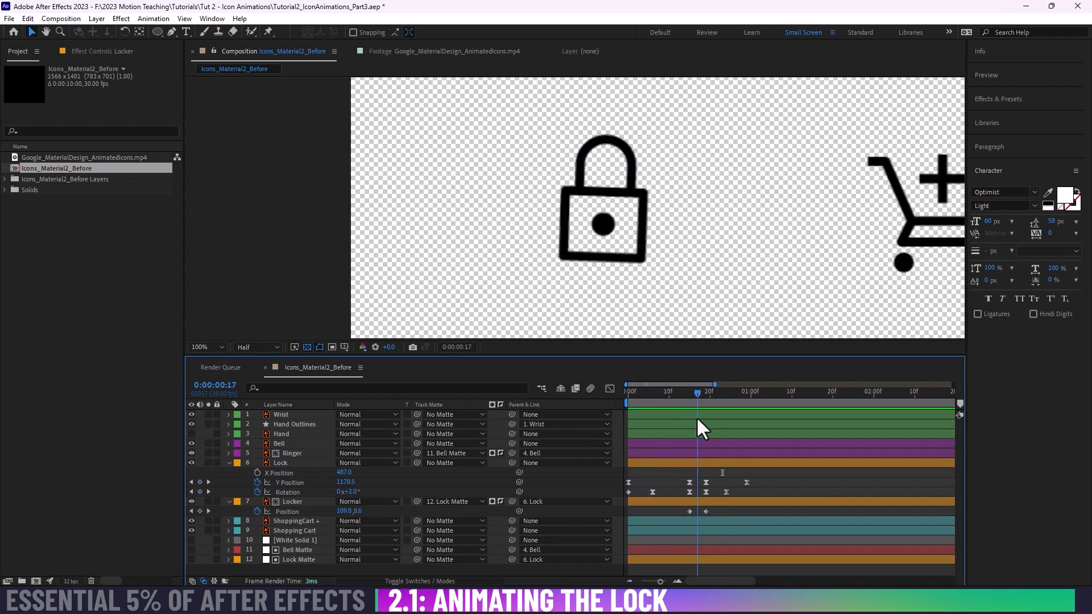
{"action": "left_click_drag", "start_coordinate": [685, 509], "coordinate": [710, 510]}
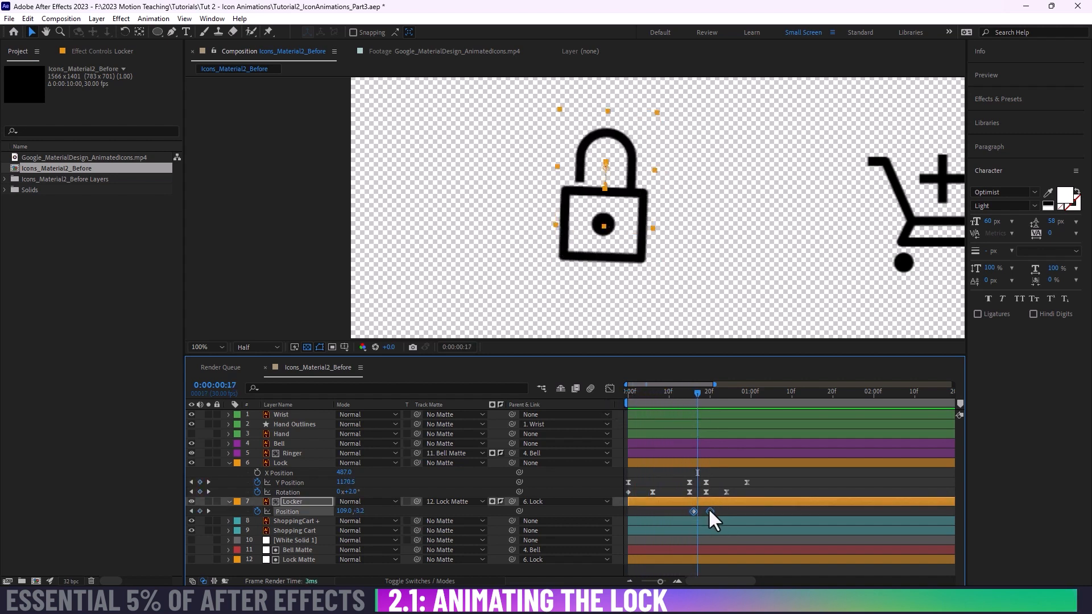
{"action": "left_click", "coordinate": [718, 511]}
{"action": "key", "text": "Home"}
{"action": "key", "text": "space"}
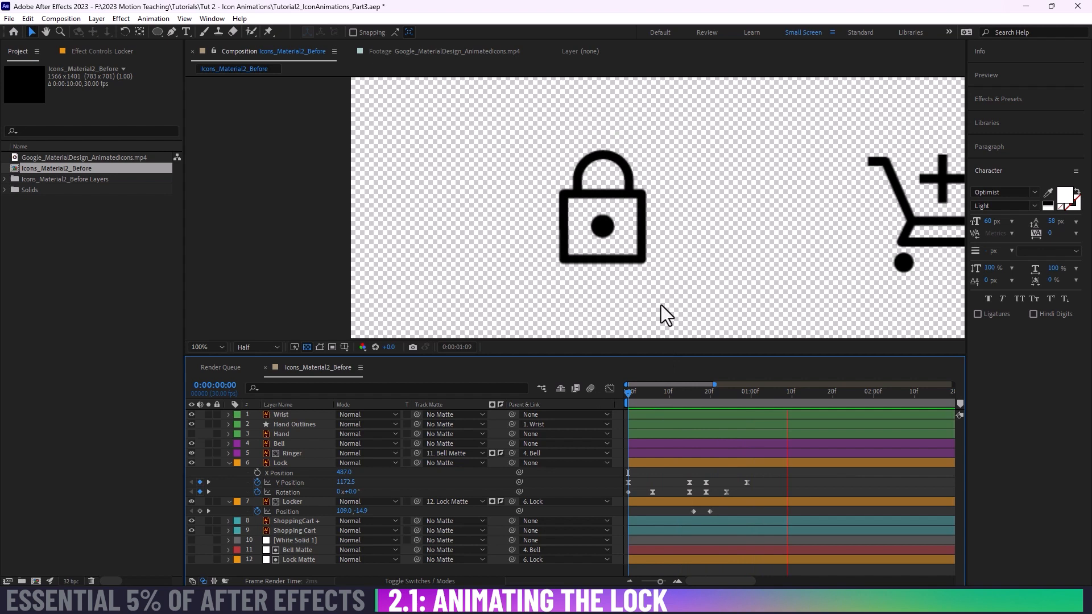
{"action": "key", "text": "space"}
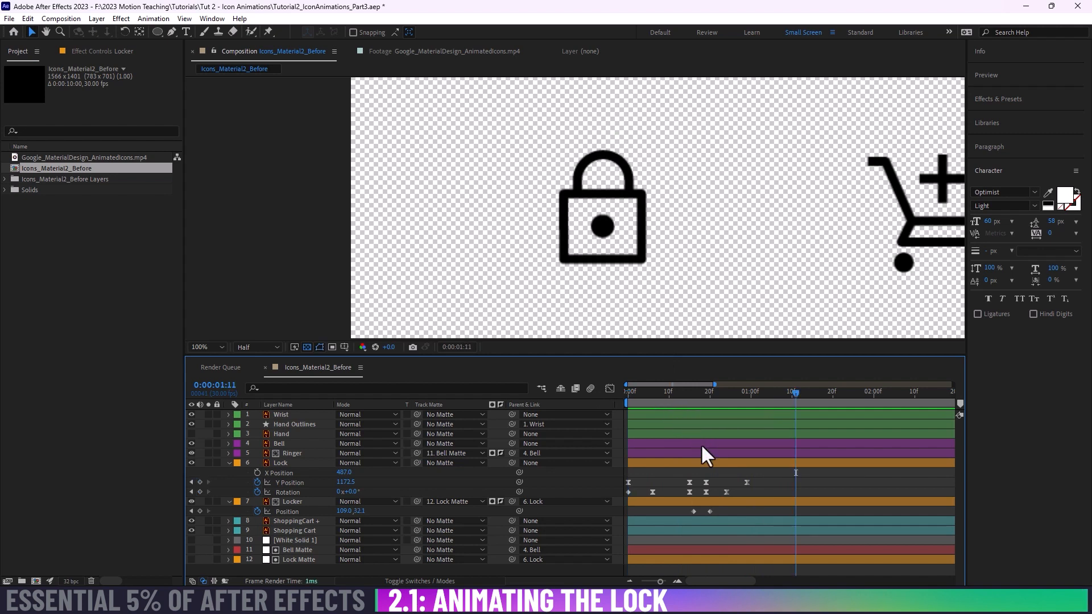
{"action": "key", "text": "comma"}
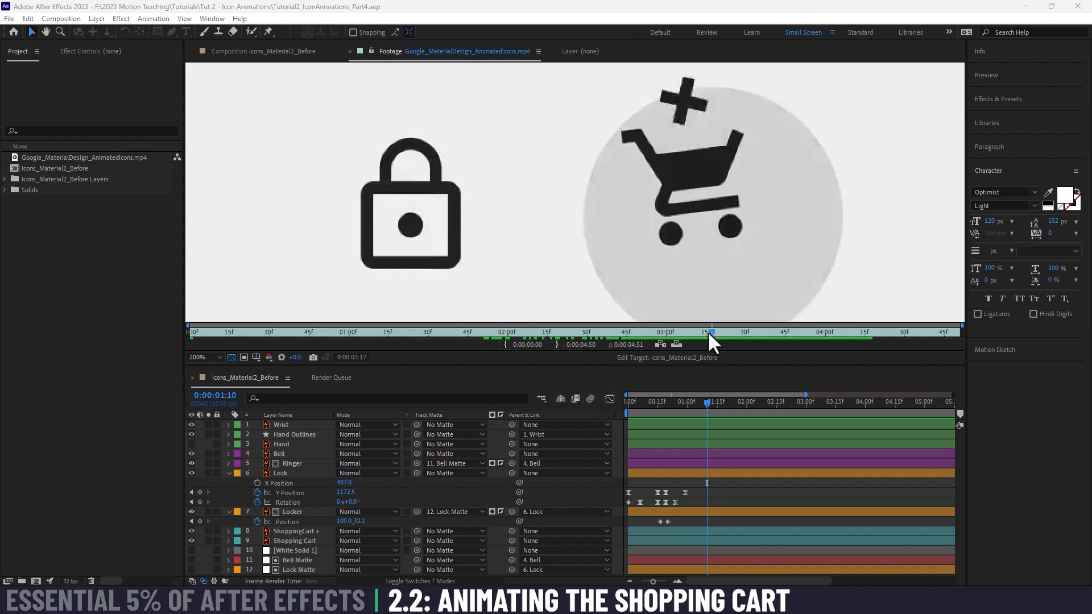
Step: Scrub the Google_MaterialDesign_AnimatedIcons.mp4 reference footage to examine how the shopping cart fills, tilts and settles
{"action": "left_click_drag", "start_coordinate": [708, 332], "coordinate": [732, 332]}
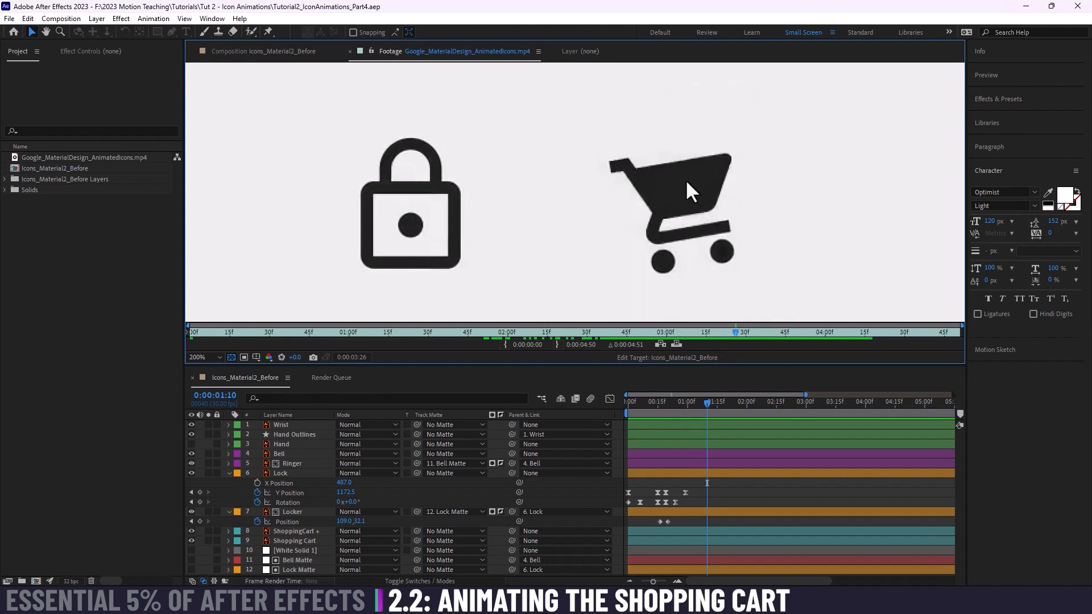
{"action": "left_click_drag", "start_coordinate": [737, 327], "coordinate": [741, 331]}
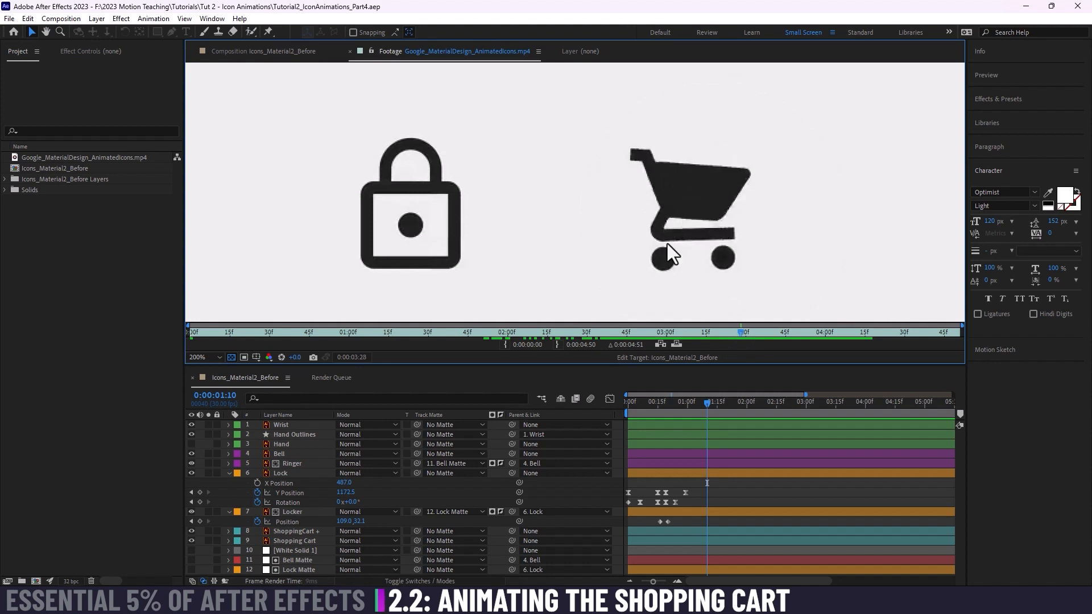
{"action": "left_click_drag", "start_coordinate": [742, 333], "coordinate": [831, 334]}
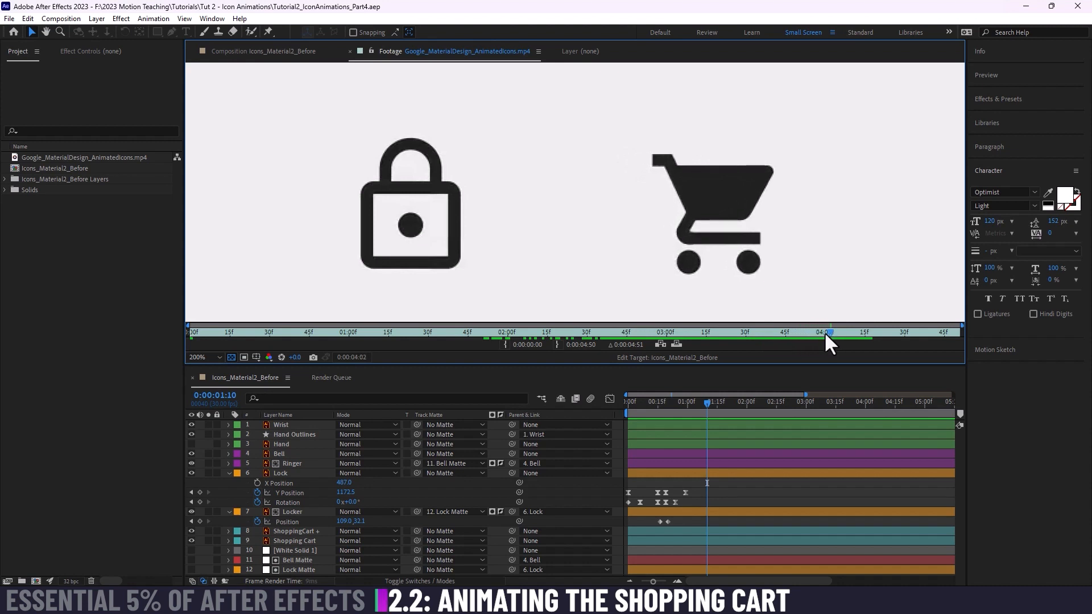
{"action": "left_click_drag", "start_coordinate": [830, 333], "coordinate": [664, 331]}
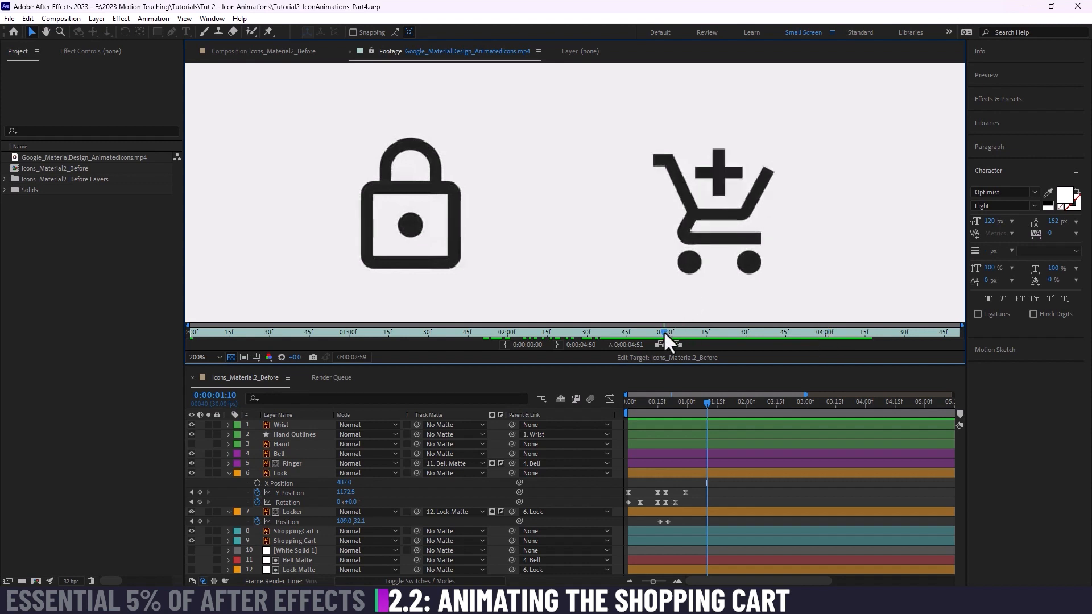
Step: Scrub the reference footage from about 3:00 to 3:56 to examine how the cart jumps, catches the plus and settles
{"action": "left_click_drag", "start_coordinate": [665, 330], "coordinate": [715, 335]}
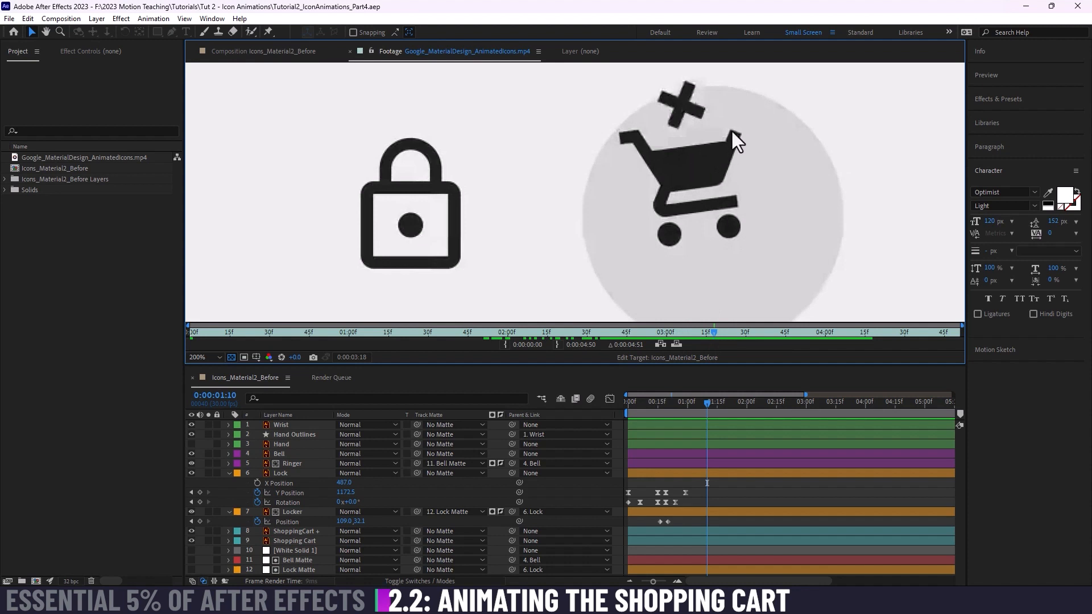
{"action": "left_click_drag", "start_coordinate": [714, 333], "coordinate": [738, 333]}
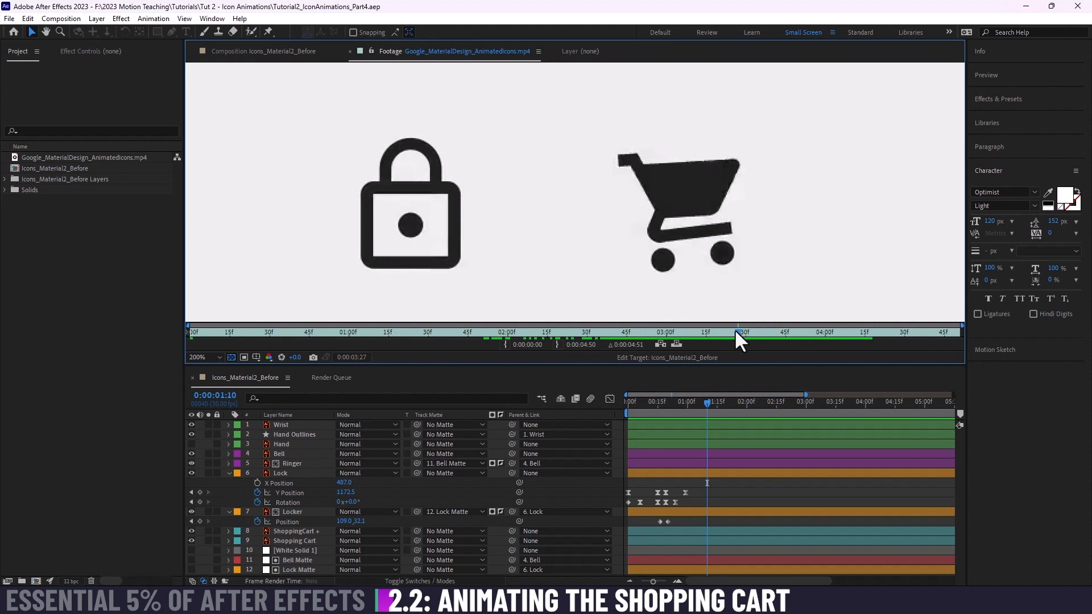
{"action": "mouse_move", "coordinate": [736, 333]}
{"action": "left_mouse_down"}
{"action": "mouse_move", "coordinate": [791, 333]}
{"action": "mouse_move", "coordinate": [648, 333]}
{"action": "mouse_move", "coordinate": [812, 338]}
{"action": "left_mouse_up"}
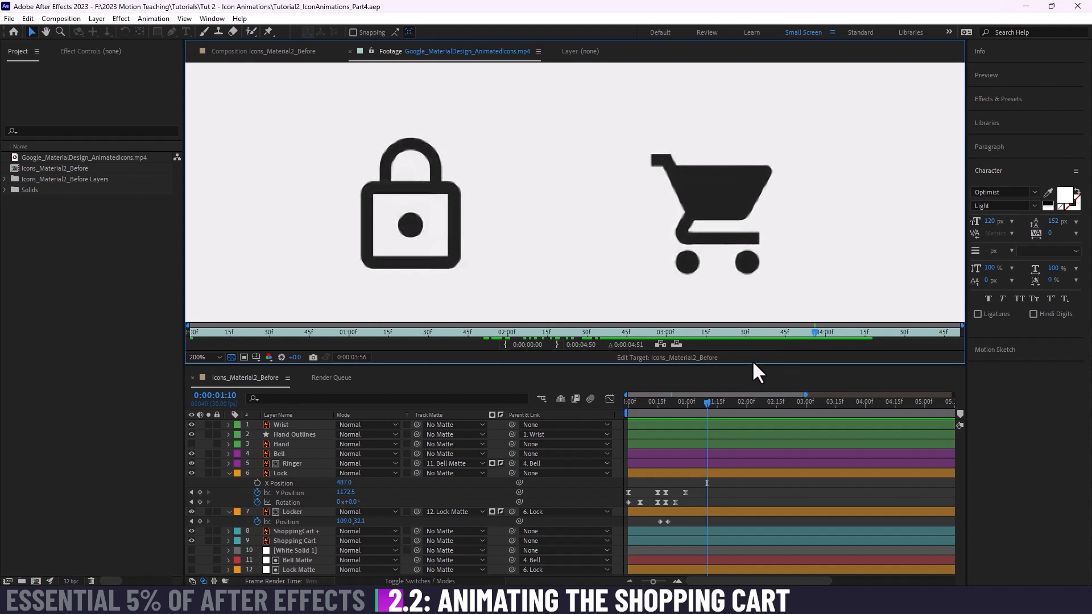
Step: Enlarge the timeline area and return to the Icons_Material2_Before composition at 0:00:01:14
{"action": "left_click_drag", "start_coordinate": [756, 364], "coordinate": [767, 278]}
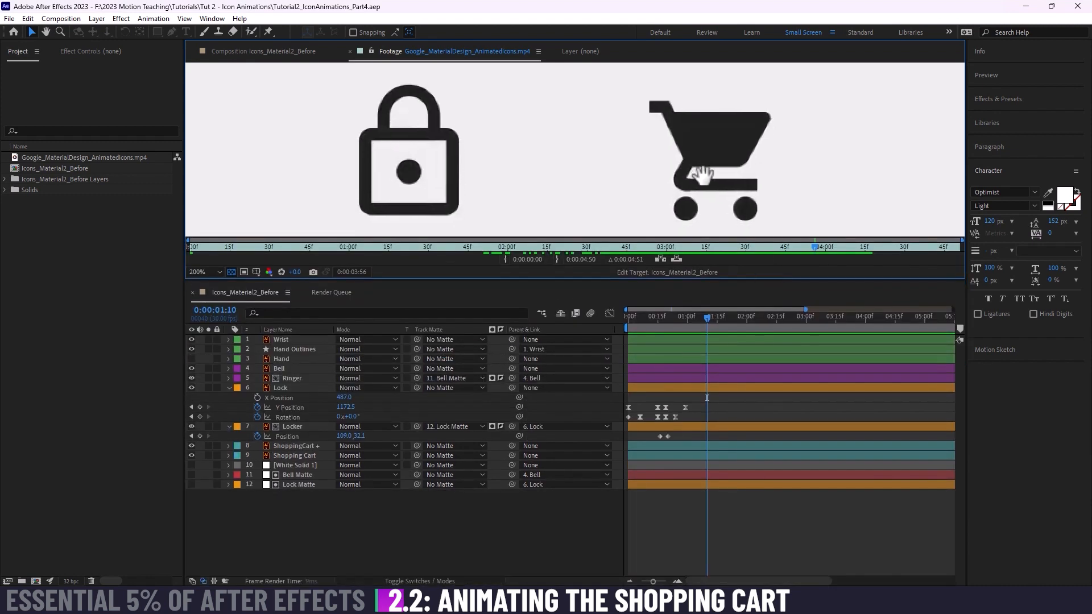
{"action": "left_click", "coordinate": [249, 292]}
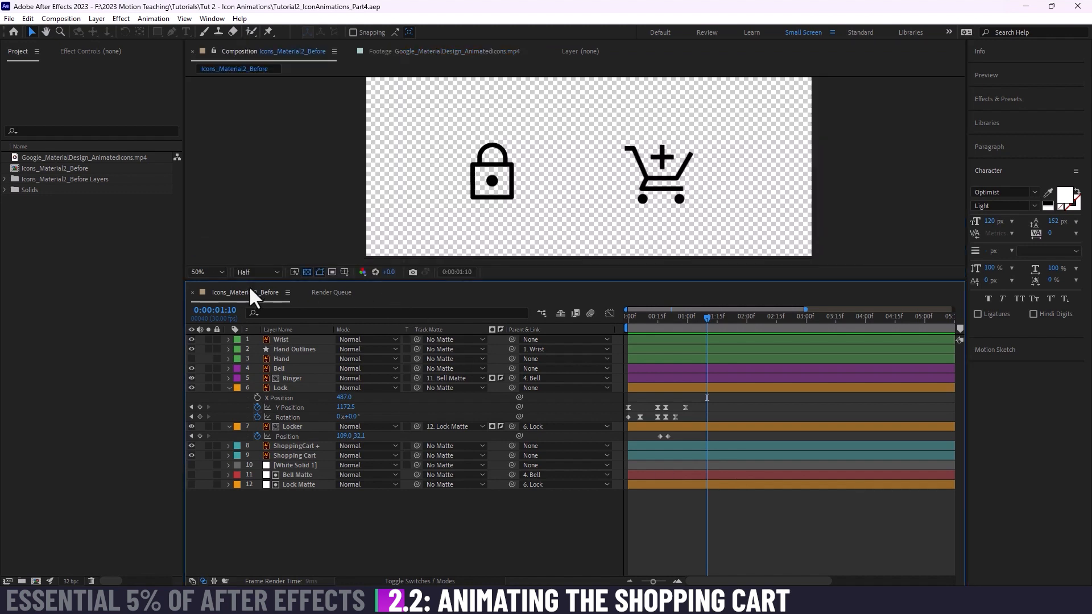
{"action": "mouse_move", "coordinate": [707, 315]}
{"action": "left_mouse_down"}
{"action": "mouse_move", "coordinate": [699, 314]}
{"action": "mouse_move", "coordinate": [715, 316]}
{"action": "left_mouse_up"}
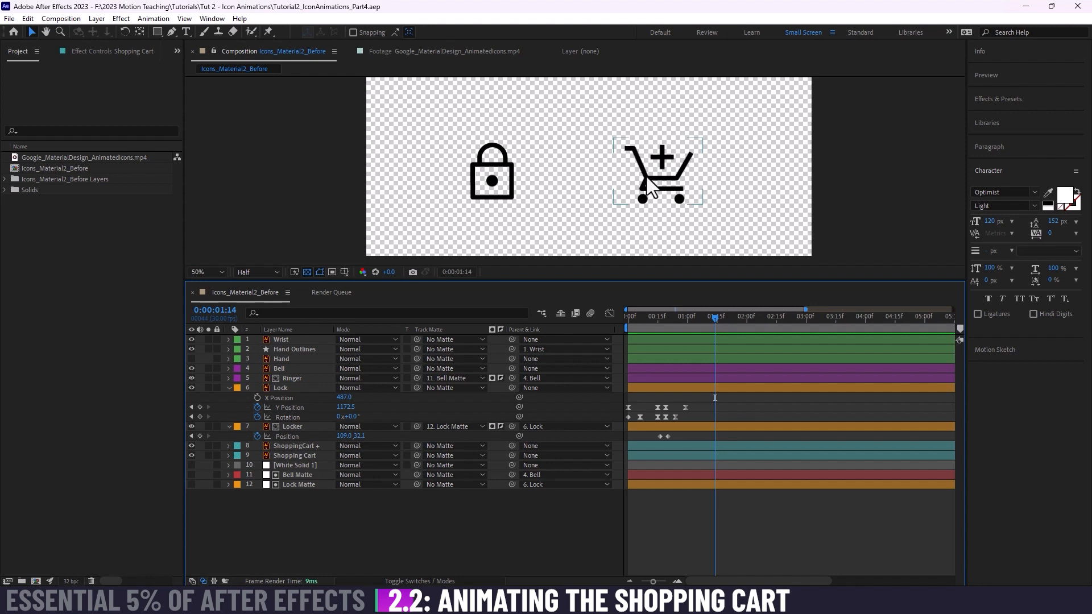
Step: Examine the cart's tilt, basket fill and falling plus in the reference footage between about 3:19 and 3:31, and return to the composition
{"action": "left_click", "coordinate": [428, 52]}
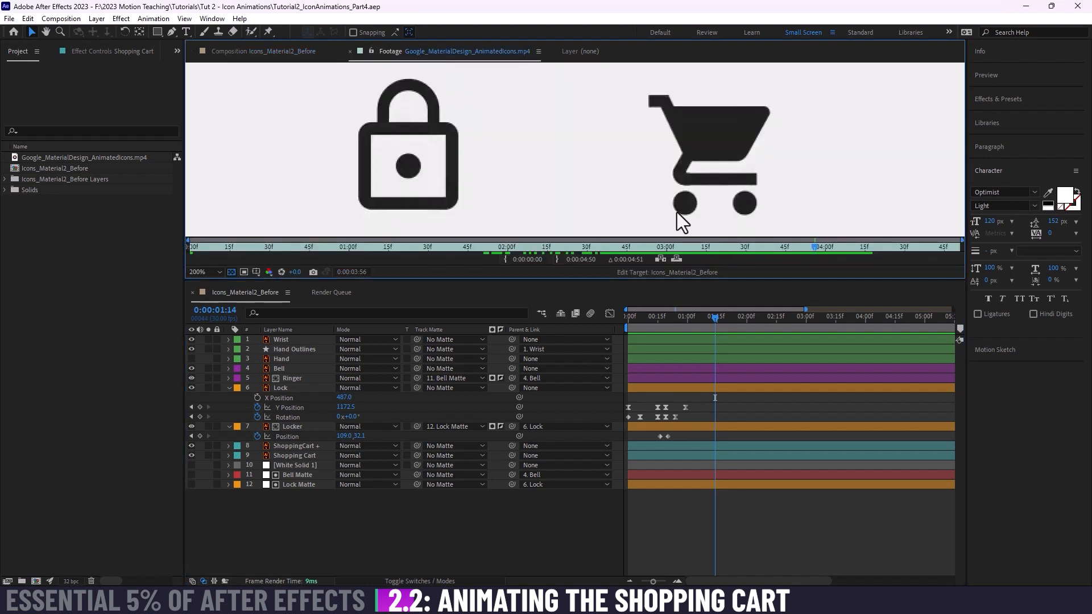
{"action": "left_click_drag", "start_coordinate": [788, 248], "coordinate": [749, 246]}
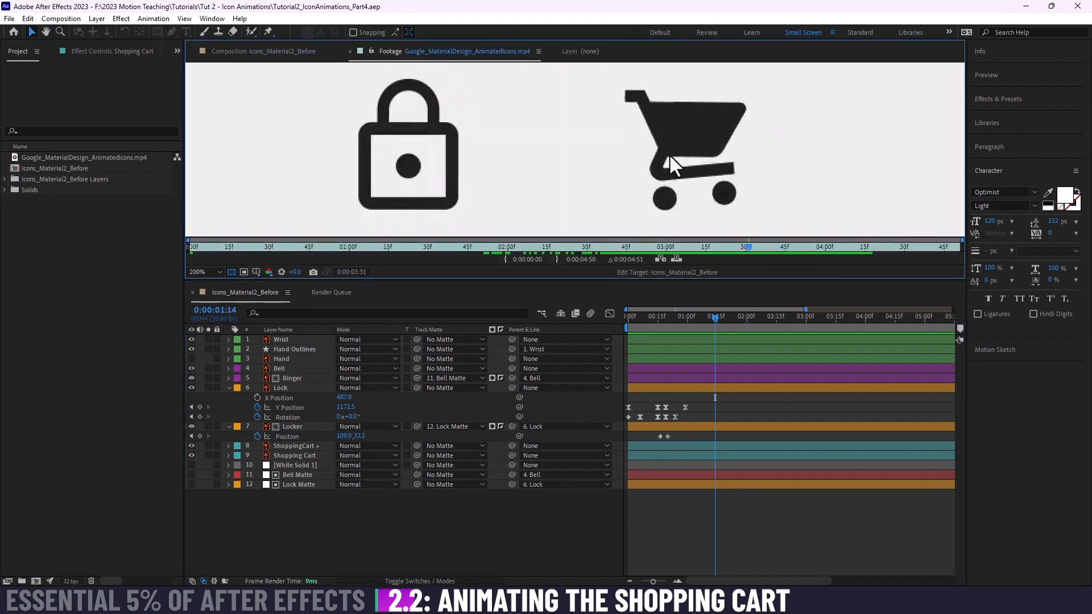
{"action": "mouse_move", "coordinate": [747, 250]}
{"action": "left_mouse_down"}
{"action": "mouse_move", "coordinate": [709, 250]}
{"action": "mouse_move", "coordinate": [743, 252]}
{"action": "left_mouse_up"}
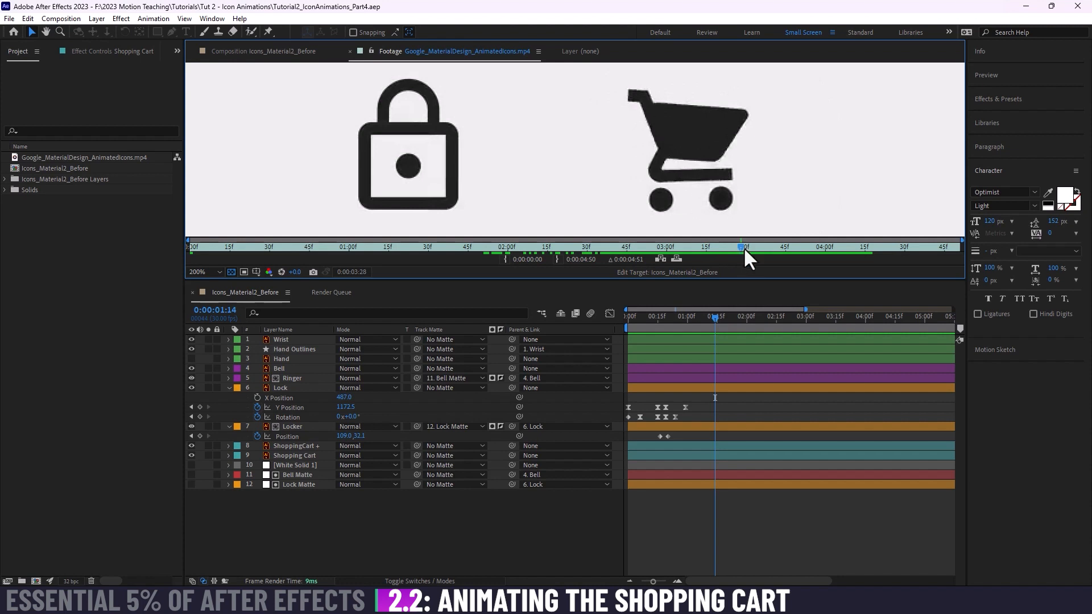
{"action": "mouse_move", "coordinate": [744, 251]}
{"action": "left_mouse_down"}
{"action": "mouse_move", "coordinate": [780, 246]}
{"action": "mouse_move", "coordinate": [733, 247]}
{"action": "left_mouse_up"}
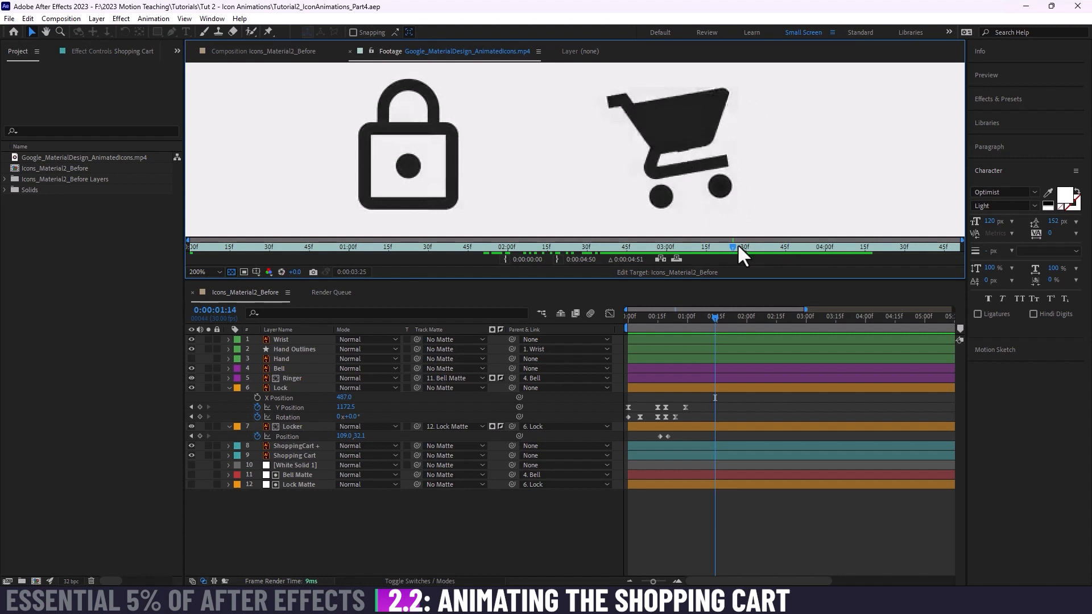
{"action": "left_click_drag", "start_coordinate": [738, 245], "coordinate": [719, 245]}
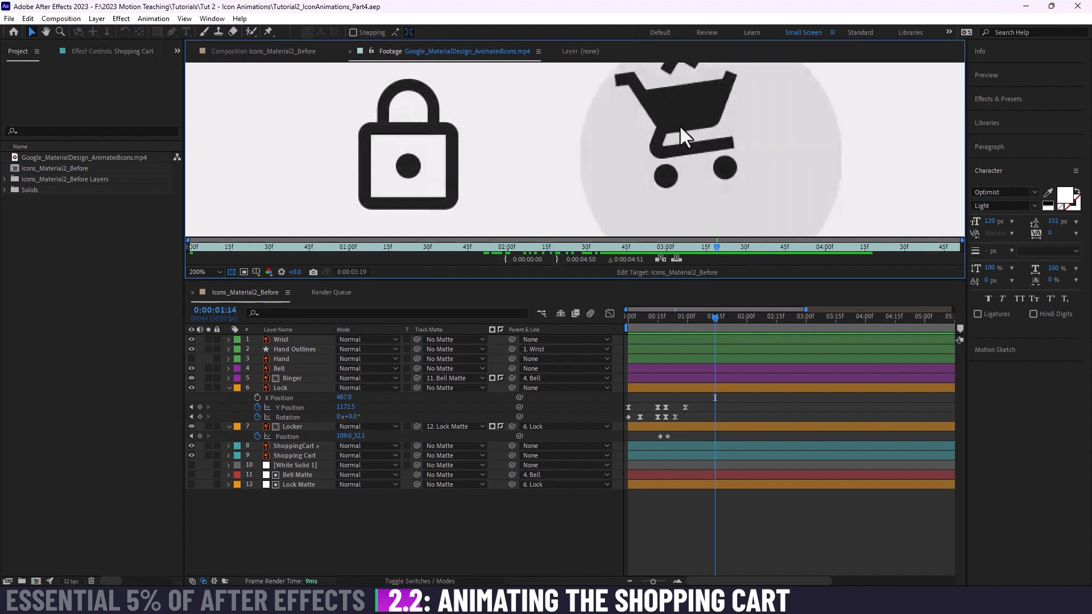
{"action": "left_click_drag", "start_coordinate": [714, 246], "coordinate": [728, 246]}
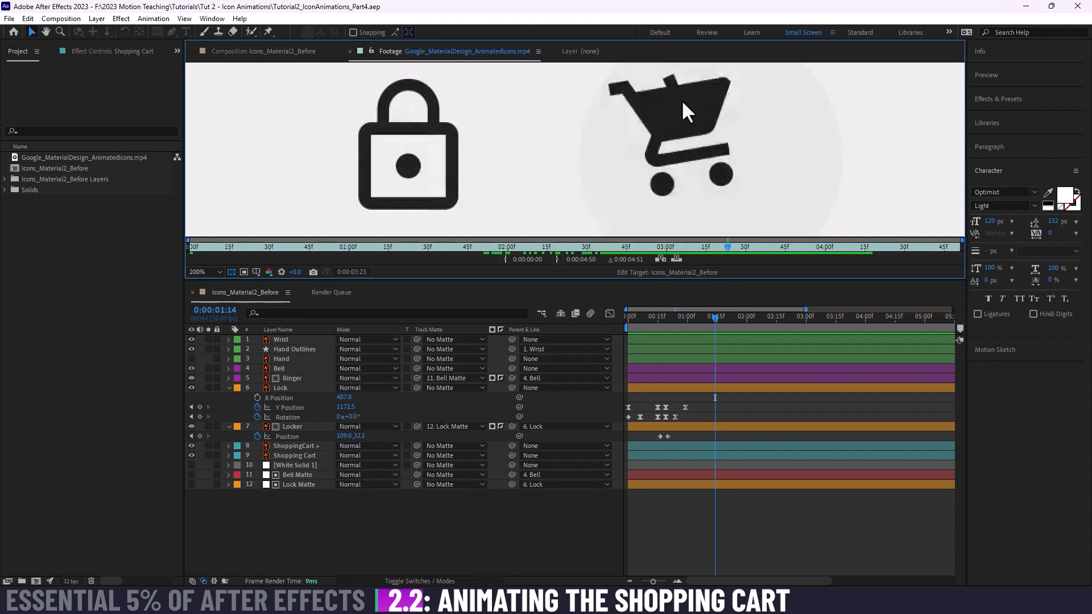
{"action": "left_click", "coordinate": [288, 54]}
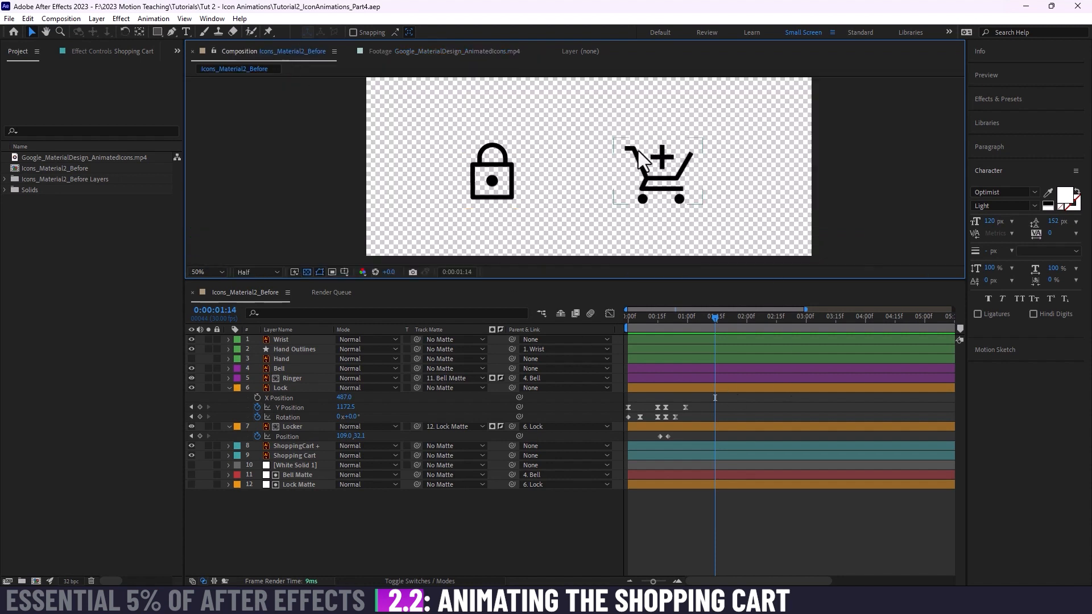
Step: With no layer selected, draw a rounded rectangle about 252 by 200 px between the lock and the cart as a new shape layer
{"action": "left_click", "coordinate": [736, 528]}
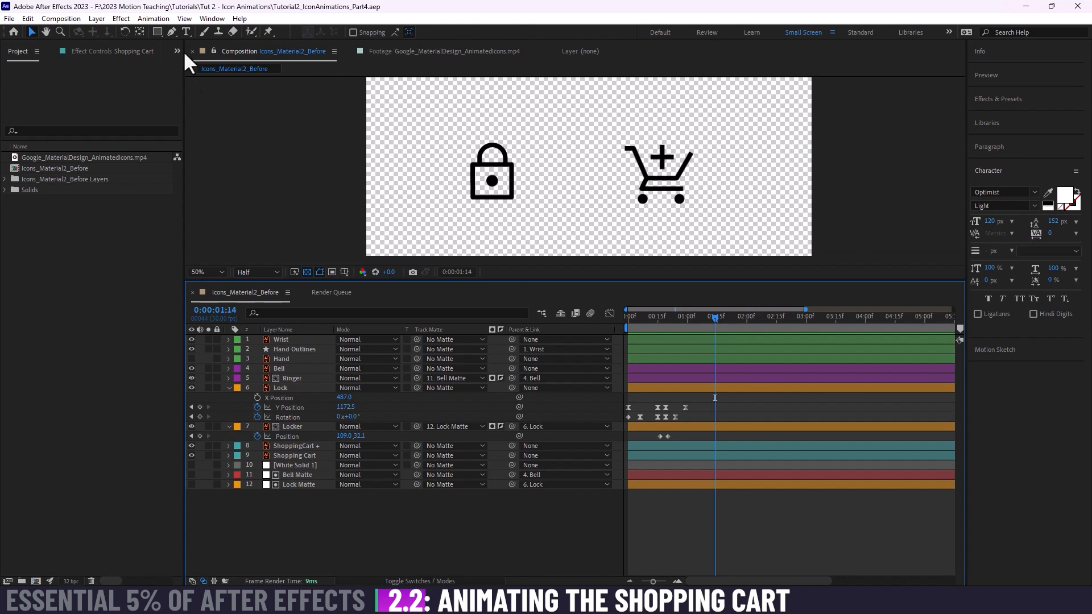
{"action": "mouse_move", "coordinate": [156, 29]}
{"action": "left_mouse_down"}
{"action": "mouse_move", "coordinate": [245, 35]}
{"action": "mouse_move", "coordinate": [237, 49]}
{"action": "mouse_move", "coordinate": [237, 32]}
{"action": "mouse_move", "coordinate": [223, 43]}
{"action": "left_mouse_up"}
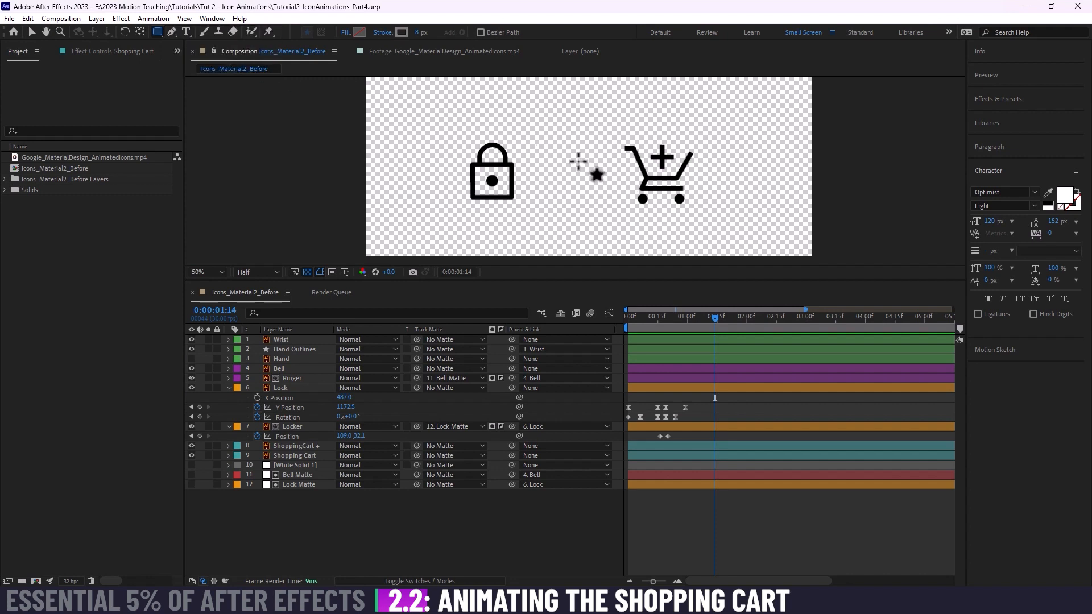
{"action": "mouse_move", "coordinate": [578, 162]}
{"action": "left_mouse_down"}
{"action": "mouse_move", "coordinate": [653, 224]}
{"action": "mouse_move", "coordinate": [609, 166]}
{"action": "mouse_move", "coordinate": [586, 171]}
{"action": "left_mouse_up"}
{"action": "key", "text": "period"}
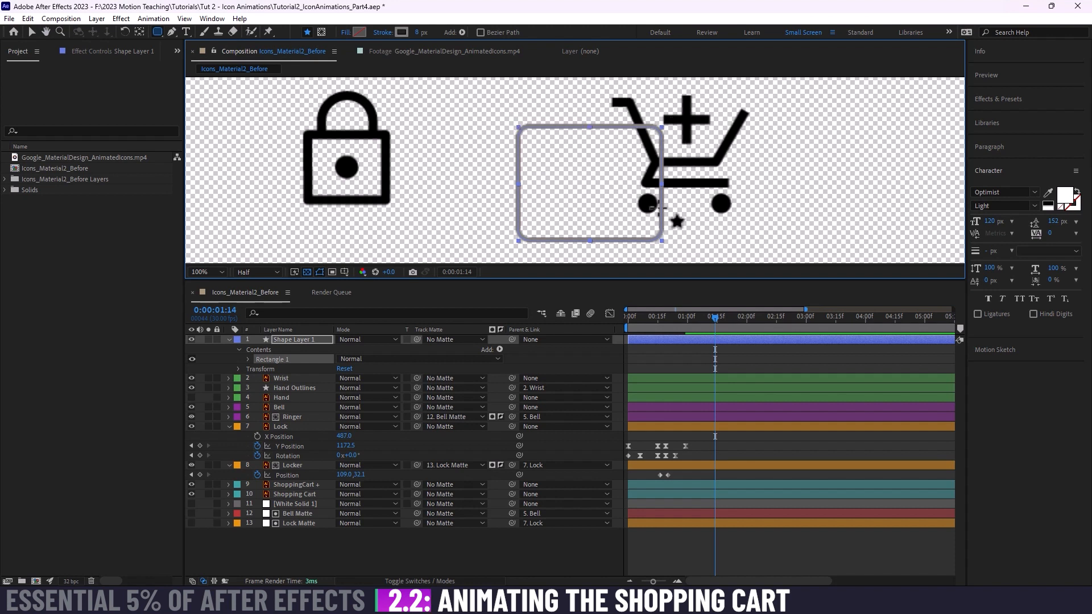
Step: Reveal Shape Layer 1's Rectangle Path 1 properties and try a roundness of 19 and a width of 295
{"action": "left_click", "coordinate": [290, 338]}
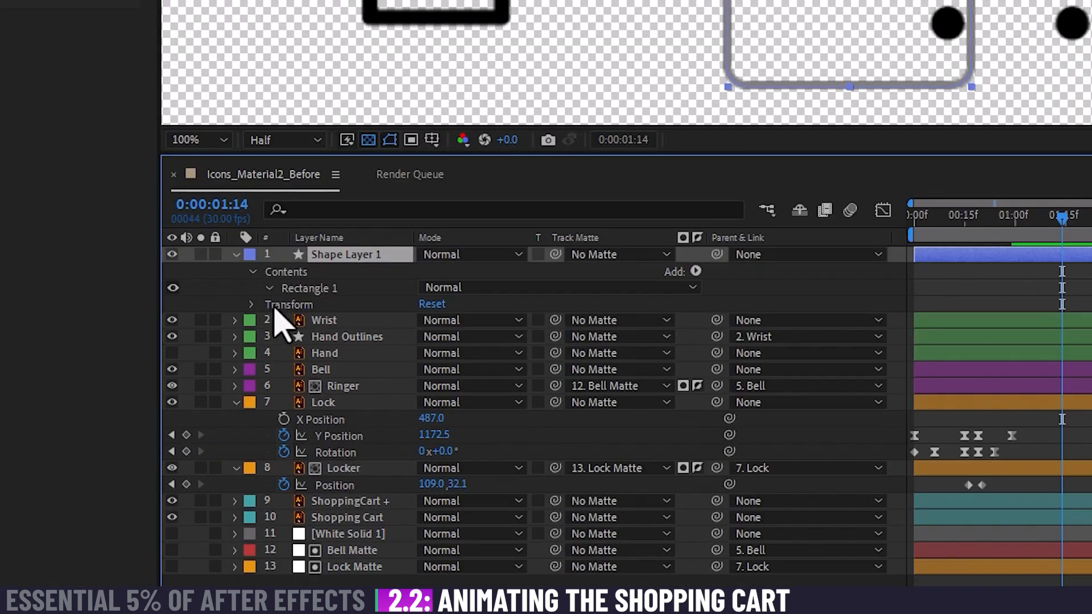
{"action": "left_click", "coordinate": [247, 359]}
{"action": "left_click", "coordinate": [284, 305]}
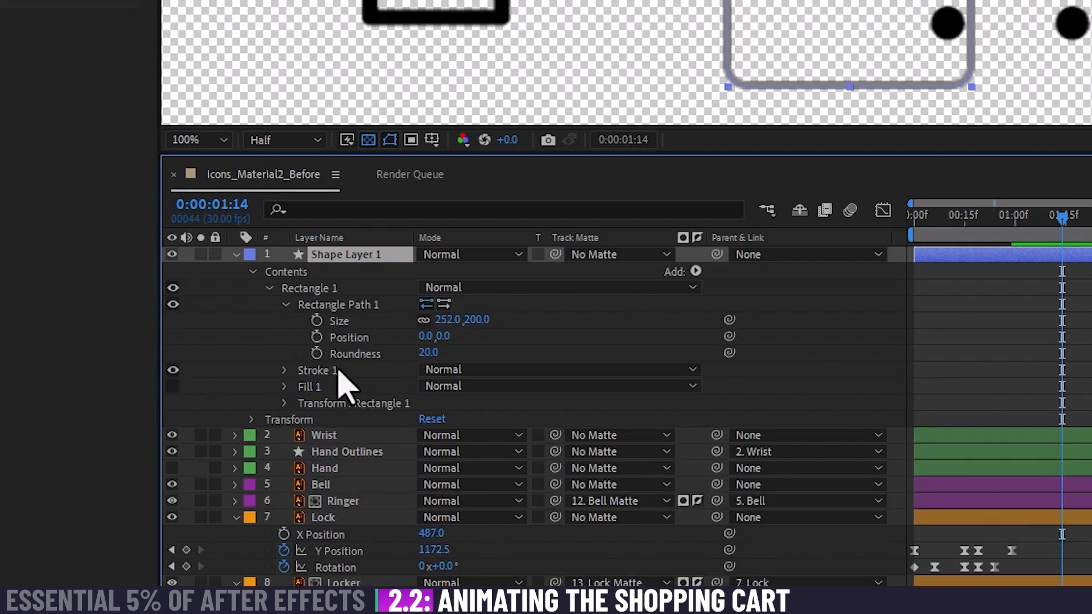
{"action": "mouse_move", "coordinate": [433, 353]}
{"action": "left_mouse_down"}
{"action": "mouse_move", "coordinate": [475, 353]}
{"action": "mouse_move", "coordinate": [428, 354]}
{"action": "left_mouse_up"}
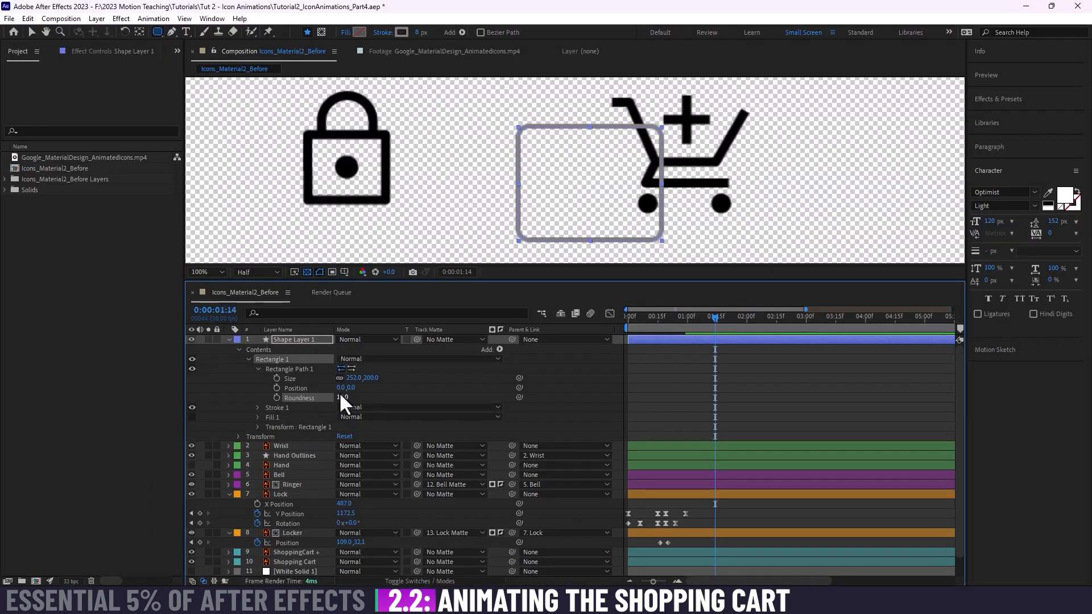
{"action": "mouse_move", "coordinate": [342, 388]}
{"action": "left_mouse_down"}
{"action": "mouse_move", "coordinate": [370, 389]}
{"action": "mouse_move", "coordinate": [341, 390]}
{"action": "left_mouse_up"}
{"action": "key", "text": "ctrl+z"}
{"action": "left_click_drag", "start_coordinate": [348, 378], "coordinate": [377, 388]}
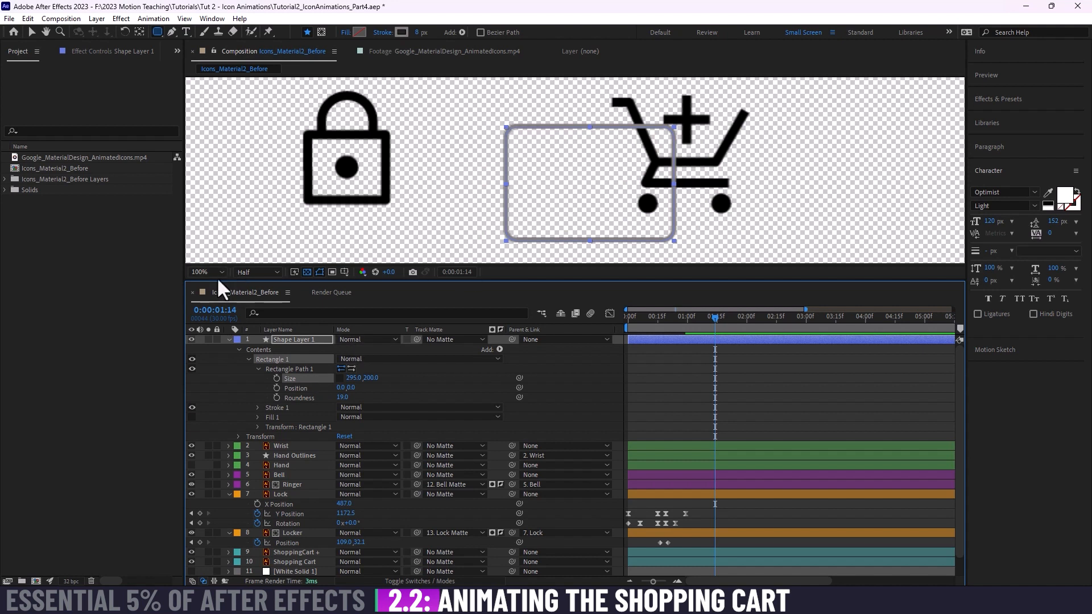
Step: Set the composition preview resolution to Full and change the rectangle's stroke color to black
{"action": "left_click", "coordinate": [236, 272]}
{"action": "left_click", "coordinate": [253, 298]}
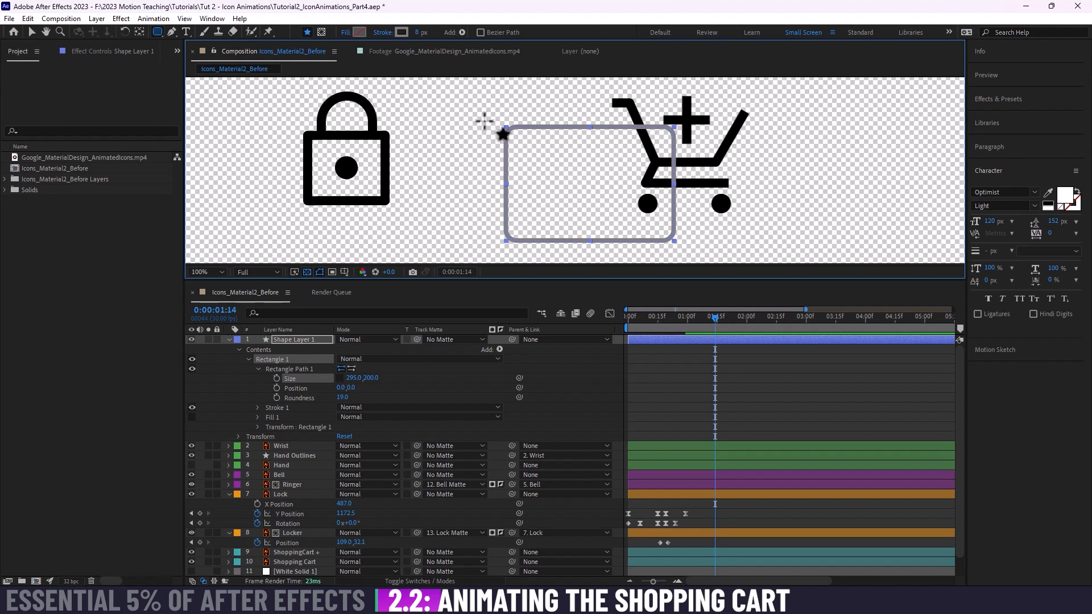
{"action": "left_click", "coordinate": [401, 34]}
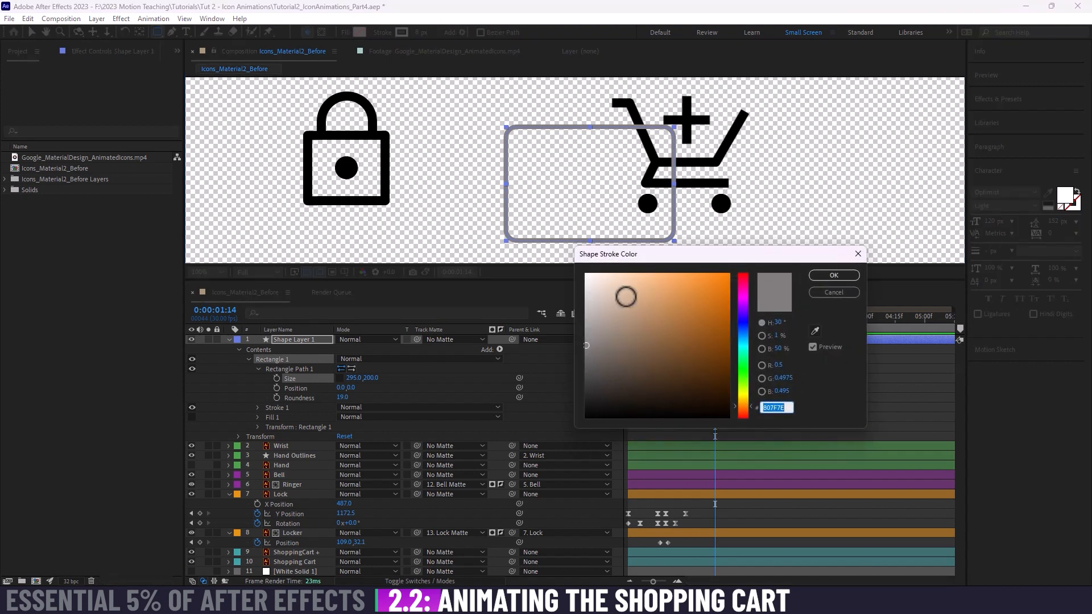
{"action": "left_click_drag", "start_coordinate": [587, 346], "coordinate": [565, 434]}
{"action": "left_click", "coordinate": [824, 277]}
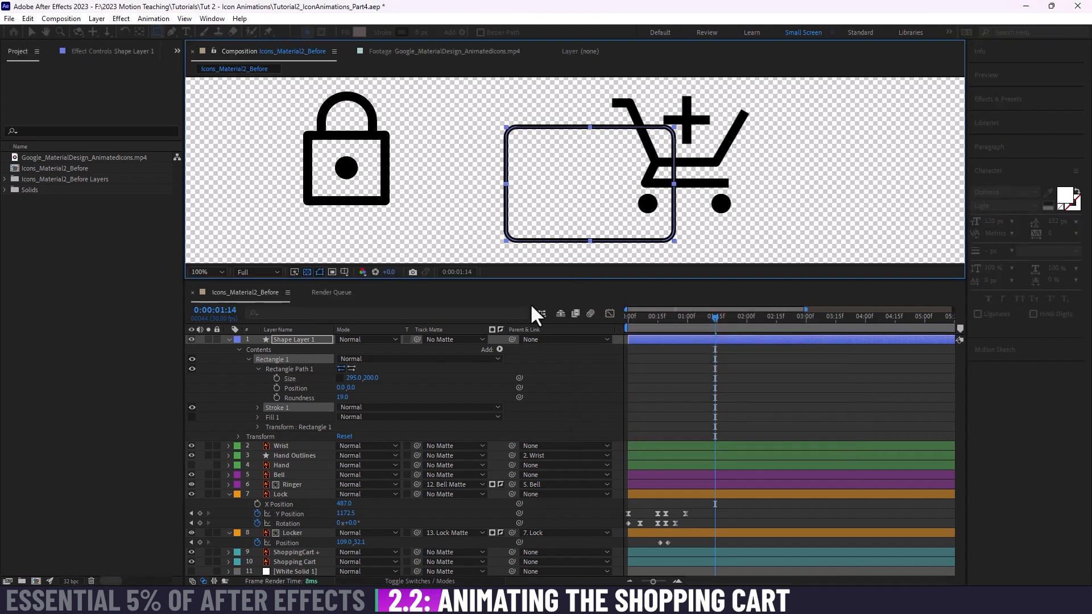
Step: Set the rectangle's size to 205 by 200 and its roundness to 25, keeping the rounded rectangle tool active
{"action": "mouse_move", "coordinate": [350, 378]}
{"action": "left_mouse_down"}
{"action": "mouse_move", "coordinate": [323, 388]}
{"action": "mouse_move", "coordinate": [382, 392]}
{"action": "mouse_move", "coordinate": [296, 395]}
{"action": "mouse_move", "coordinate": [379, 399]}
{"action": "mouse_move", "coordinate": [279, 404]}
{"action": "mouse_move", "coordinate": [376, 405]}
{"action": "mouse_move", "coordinate": [341, 406]}
{"action": "mouse_move", "coordinate": [361, 407]}
{"action": "mouse_move", "coordinate": [349, 375]}
{"action": "mouse_move", "coordinate": [418, 379]}
{"action": "mouse_move", "coordinate": [287, 386]}
{"action": "mouse_move", "coordinate": [294, 397]}
{"action": "mouse_move", "coordinate": [341, 398]}
{"action": "mouse_move", "coordinate": [336, 416]}
{"action": "mouse_move", "coordinate": [353, 397]}
{"action": "mouse_move", "coordinate": [343, 397]}
{"action": "left_mouse_up"}
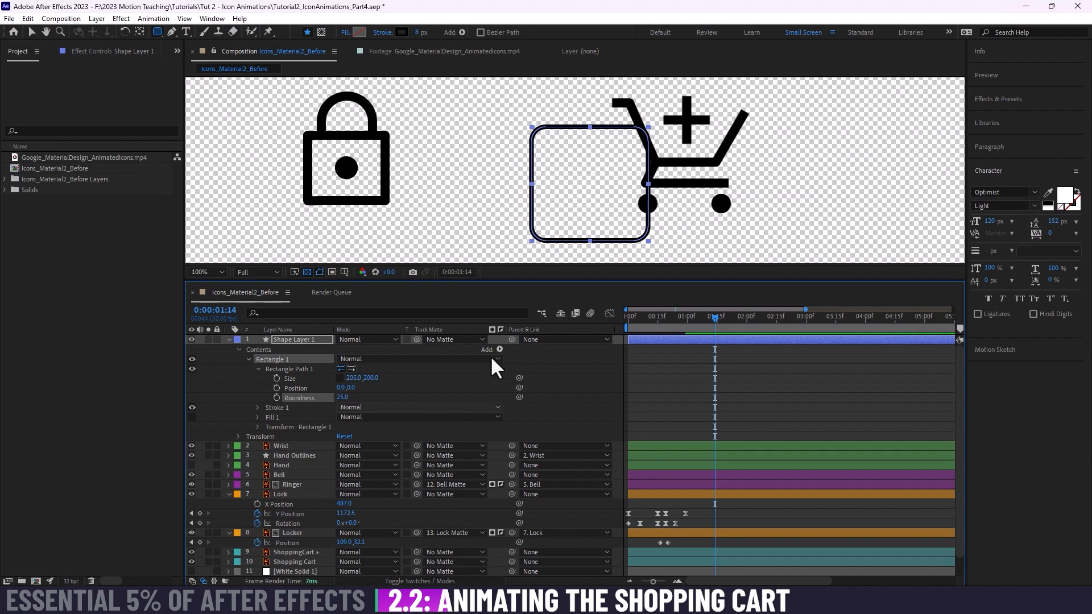
{"action": "left_click", "coordinate": [384, 31]}
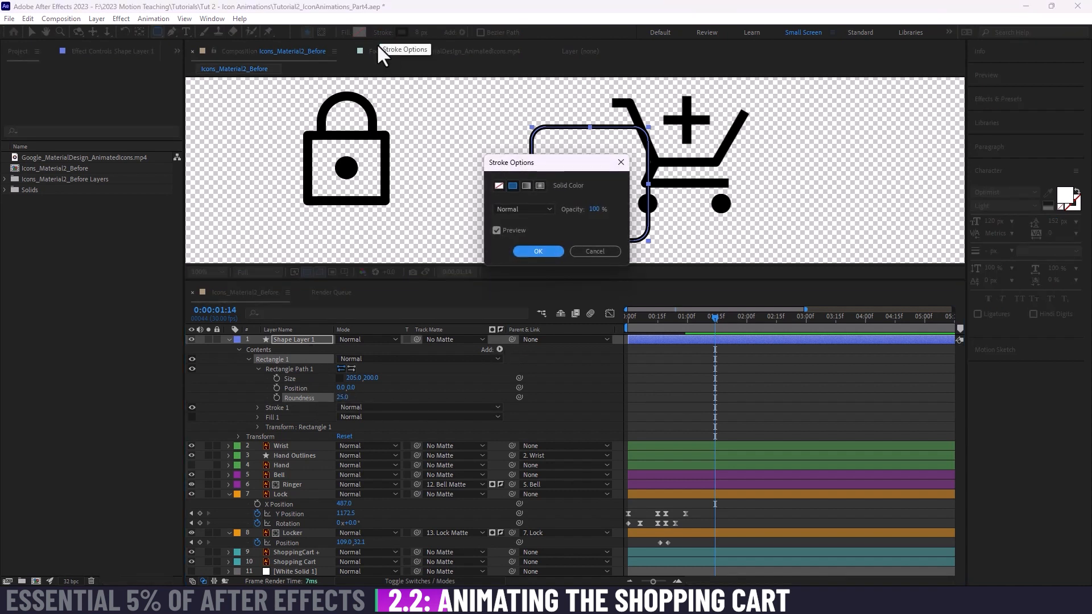
{"action": "left_click", "coordinate": [538, 251]}
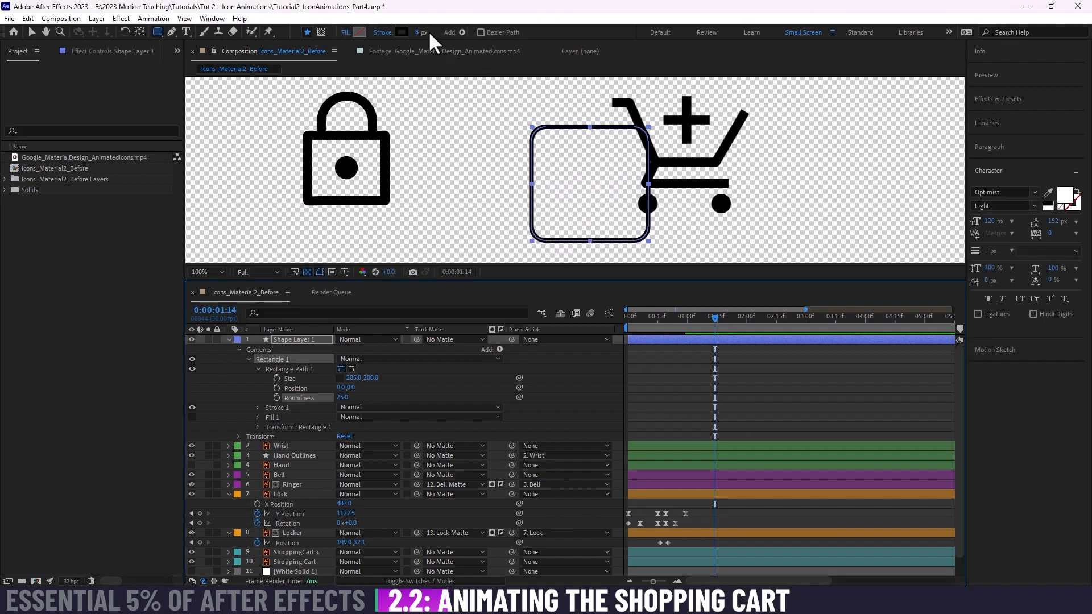
{"action": "left_click", "coordinate": [31, 33]}
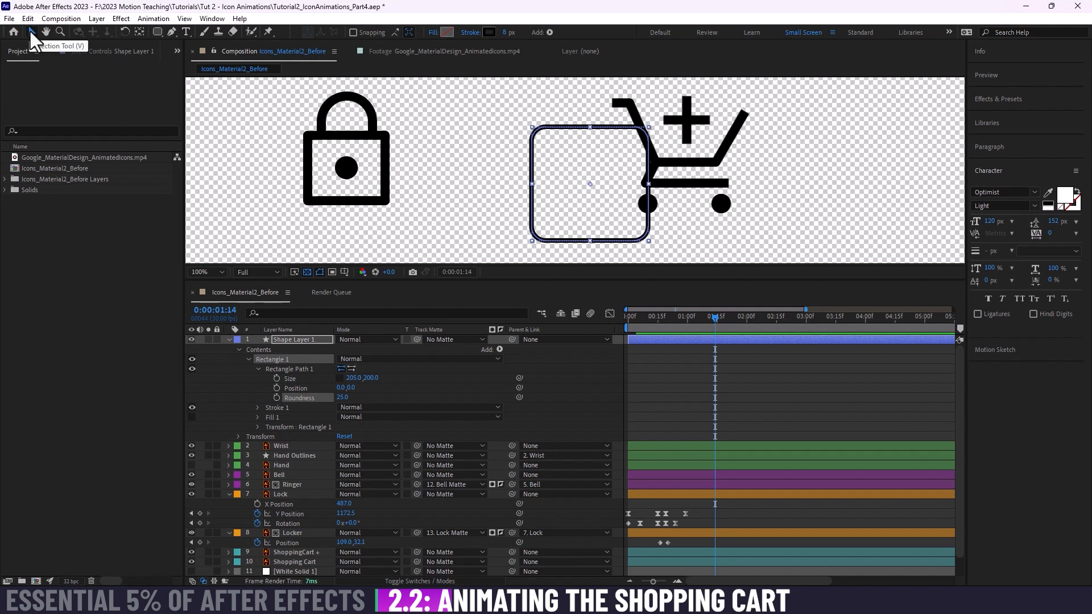
{"action": "left_click", "coordinate": [157, 31]}
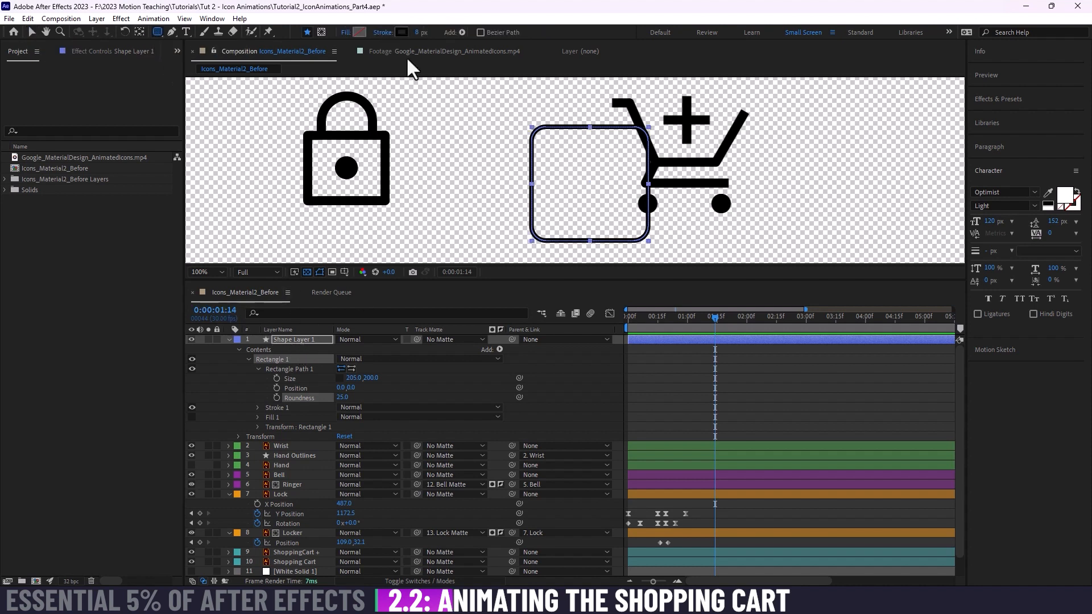
Step: Set the rectangle's stroke to None and its fill to a solid green color
{"action": "left_click", "coordinate": [381, 32]}
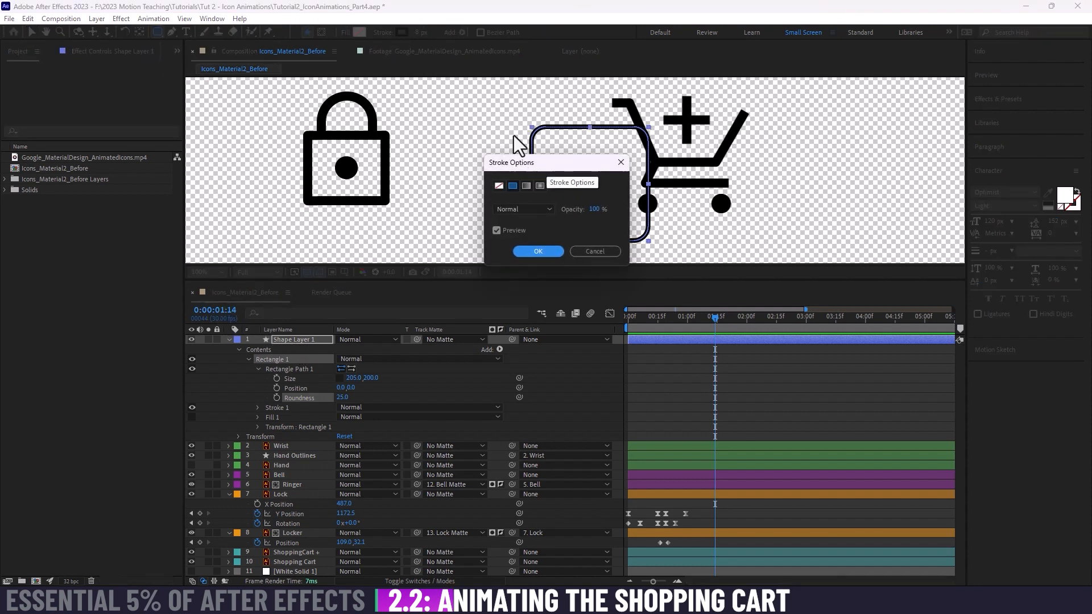
{"action": "left_click", "coordinate": [498, 186]}
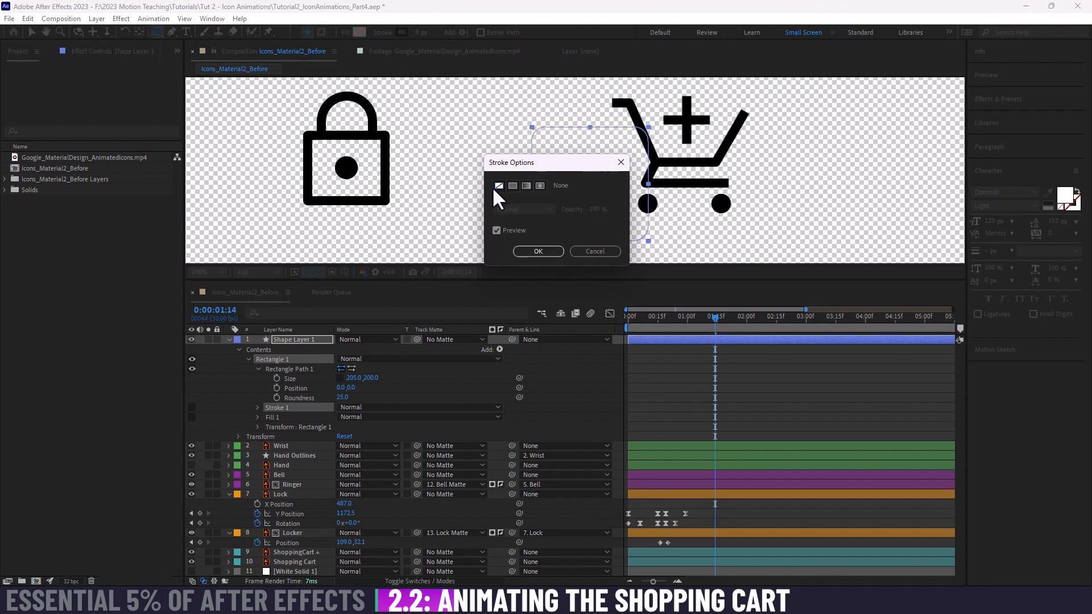
{"action": "left_click", "coordinate": [538, 250]}
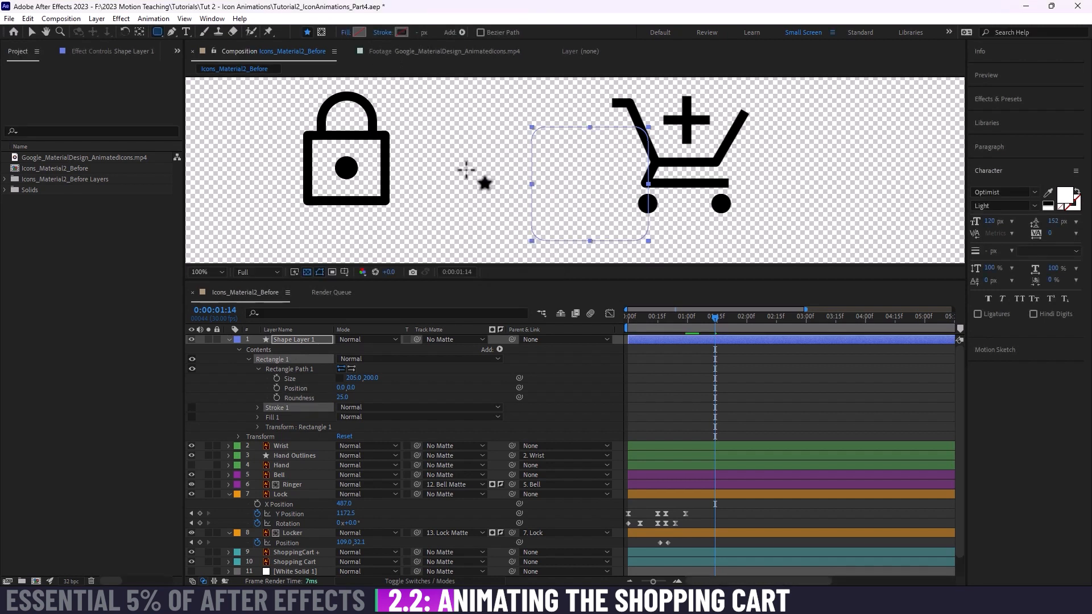
{"action": "left_click", "coordinate": [360, 32]}
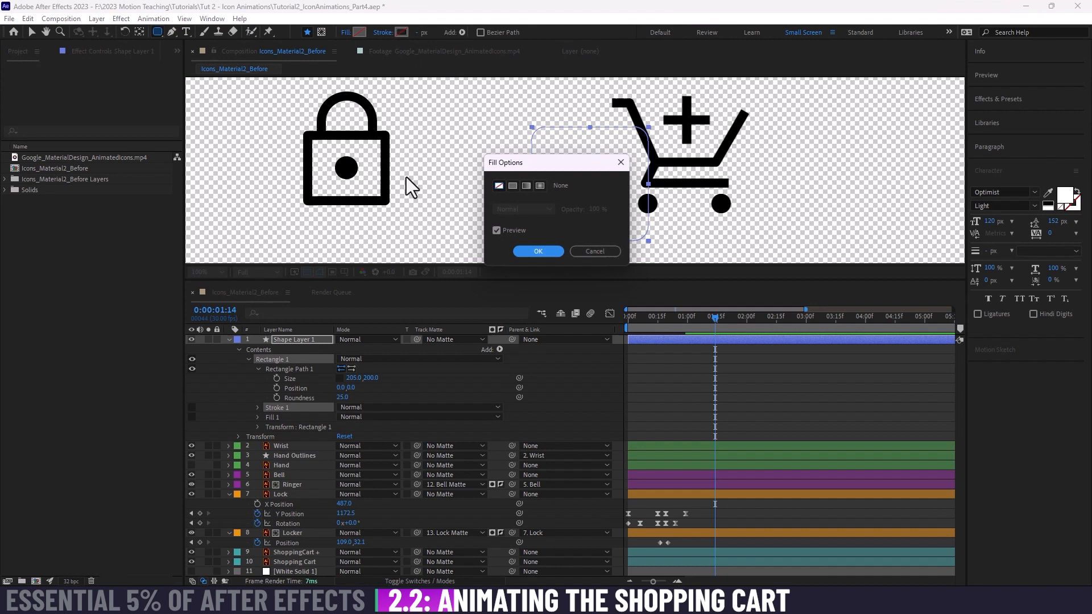
{"action": "left_click", "coordinate": [512, 186]}
{"action": "left_click", "coordinate": [535, 252]}
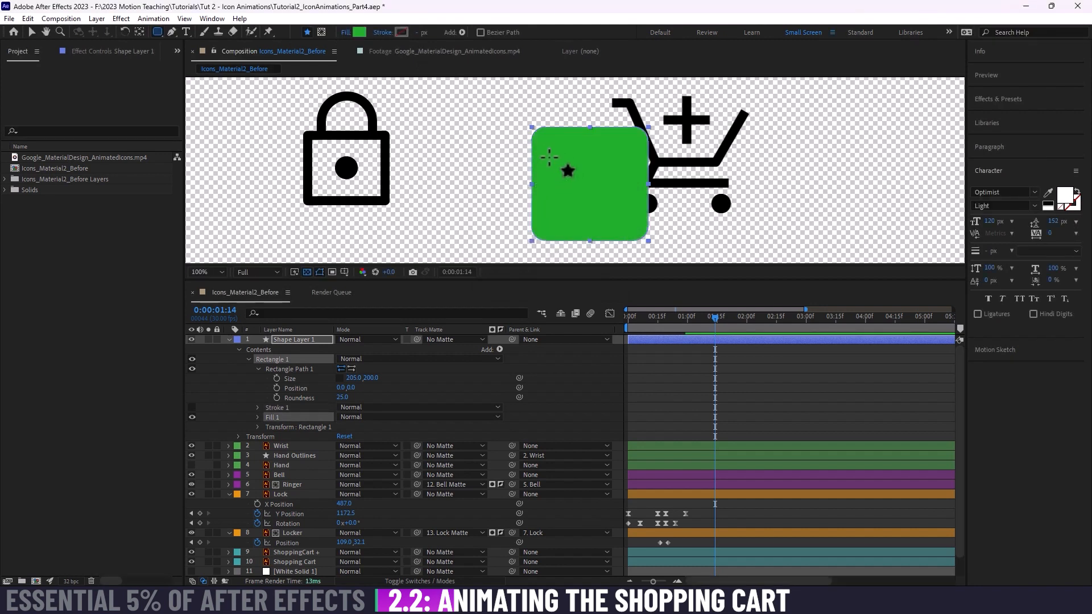
Step: Move the green rounded rectangle over the shopping cart's basket with the Selection tool
{"action": "key", "text": "v"}
{"action": "left_click_drag", "start_coordinate": [584, 195], "coordinate": [676, 174]}
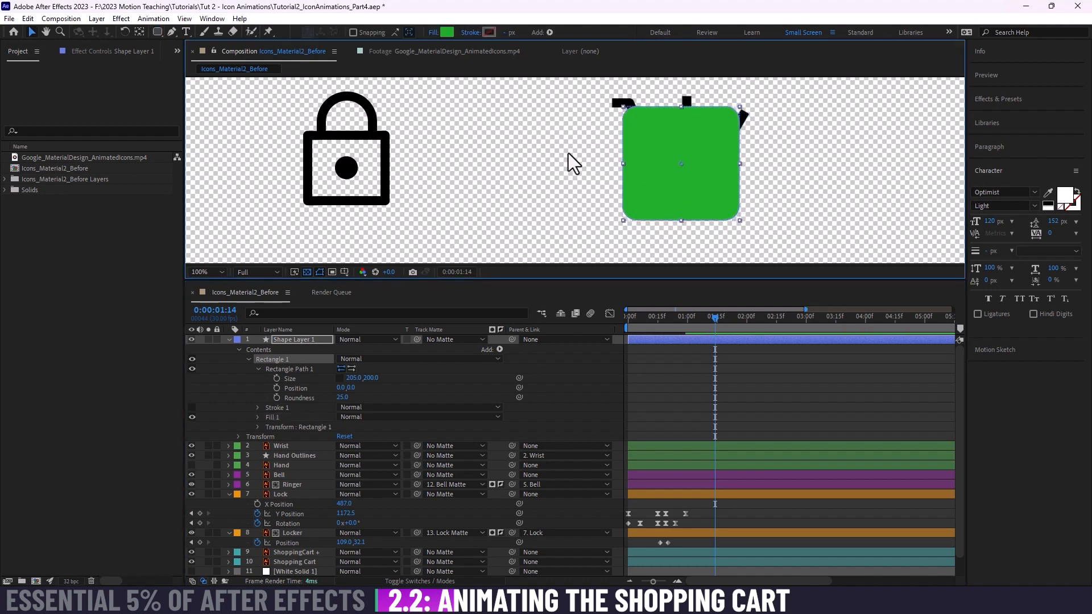
{"action": "left_click_drag", "start_coordinate": [710, 132], "coordinate": [718, 129]}
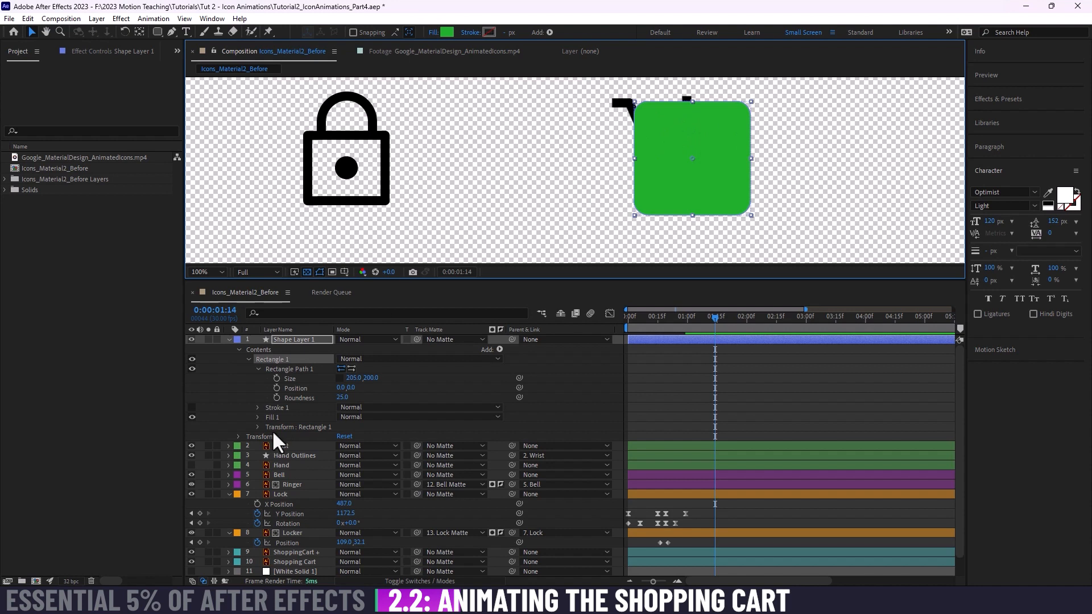
Step: Move Shape Layer 1 directly below the Shopping Cart layer and collapse the Lock and Locker layers' properties
{"action": "left_click", "coordinate": [290, 343]}
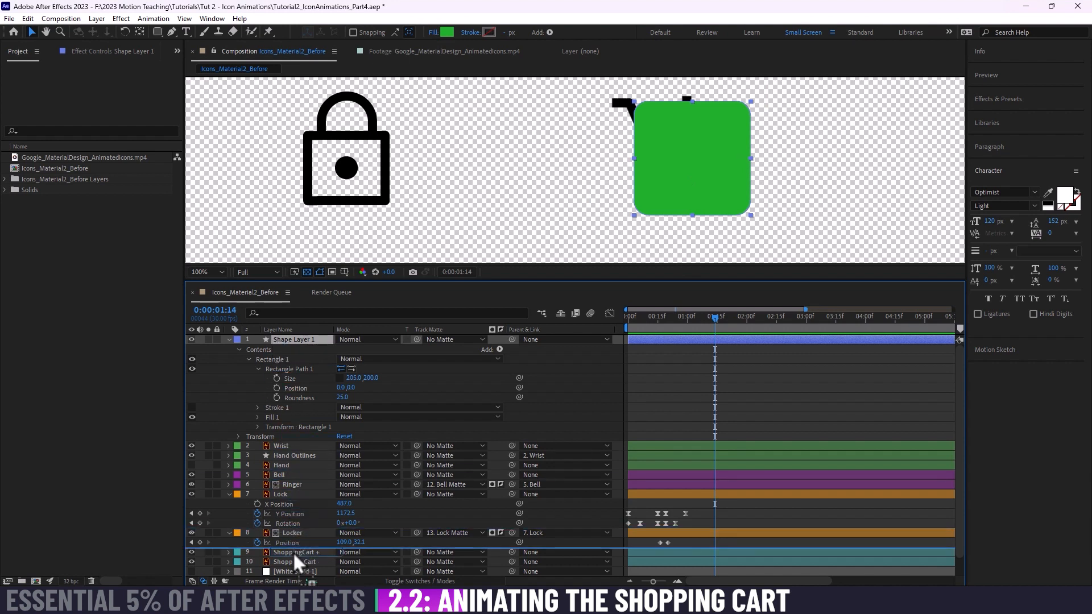
{"action": "left_click_drag", "start_coordinate": [292, 558], "coordinate": [295, 565]}
{"action": "scroll", "coordinate": [295, 507], "scroll_direction": "down", "scroll_amount": 1}
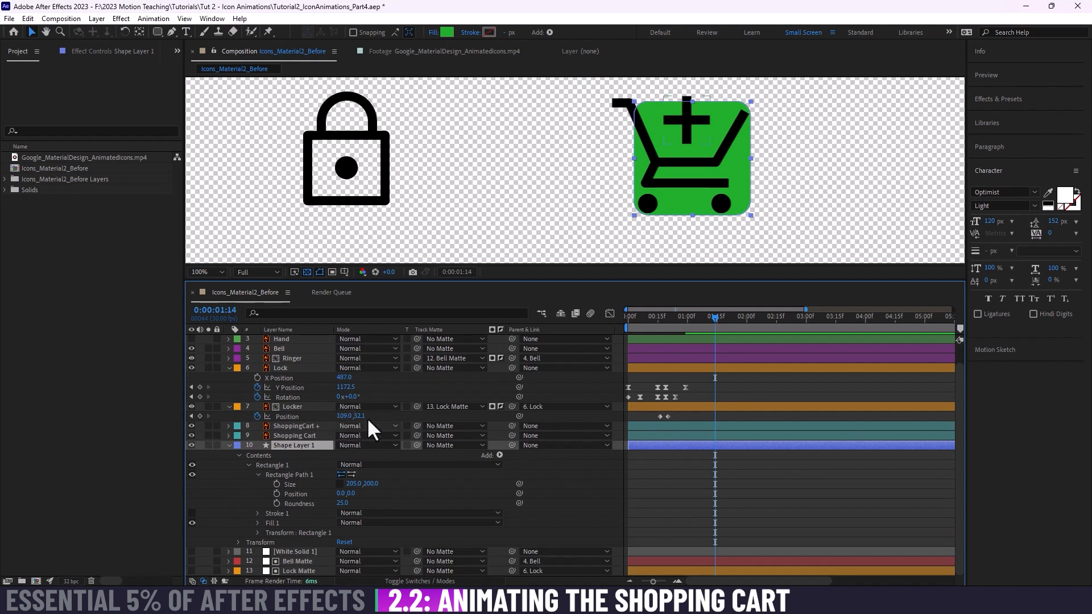
{"action": "left_click", "coordinate": [229, 368]}
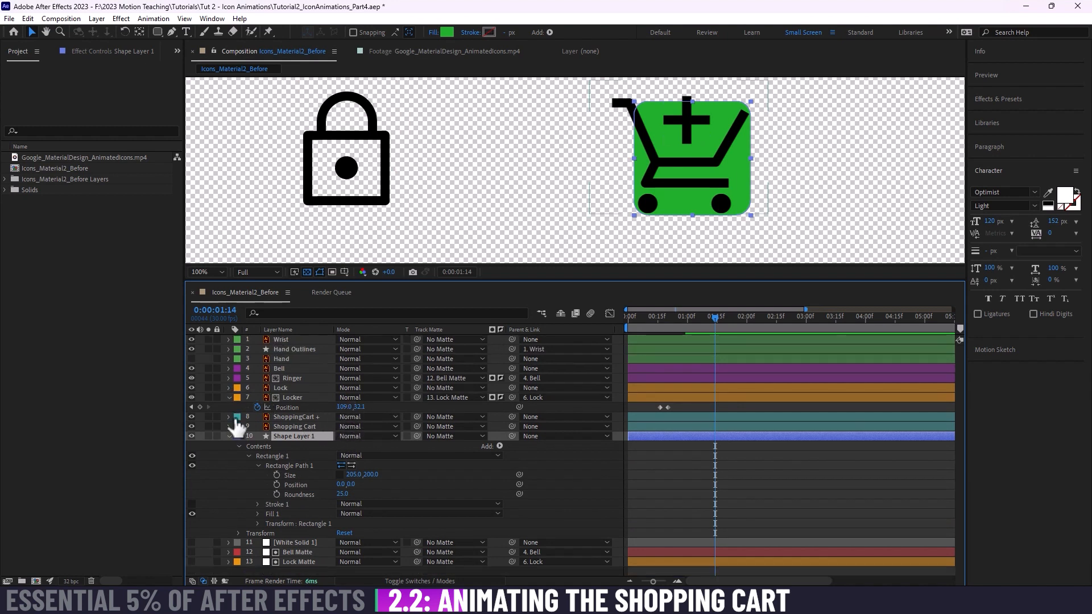
{"action": "left_click", "coordinate": [229, 397]}
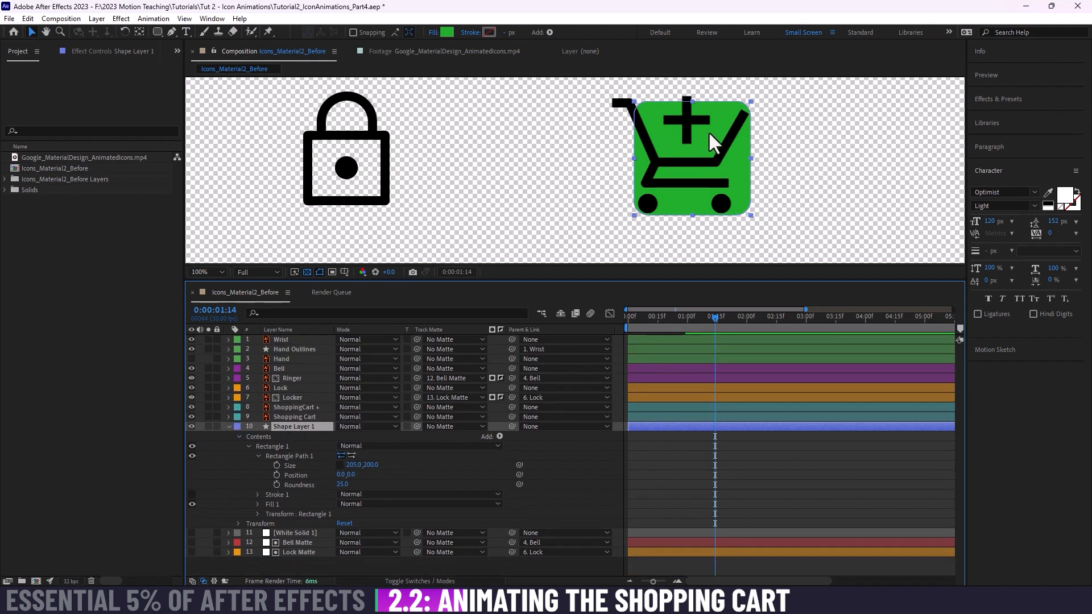
Step: Set the green rectangle's roundness to 15 and nudge it slightly downward behind the cart
{"action": "left_click_drag", "start_coordinate": [740, 149], "coordinate": [737, 153]}
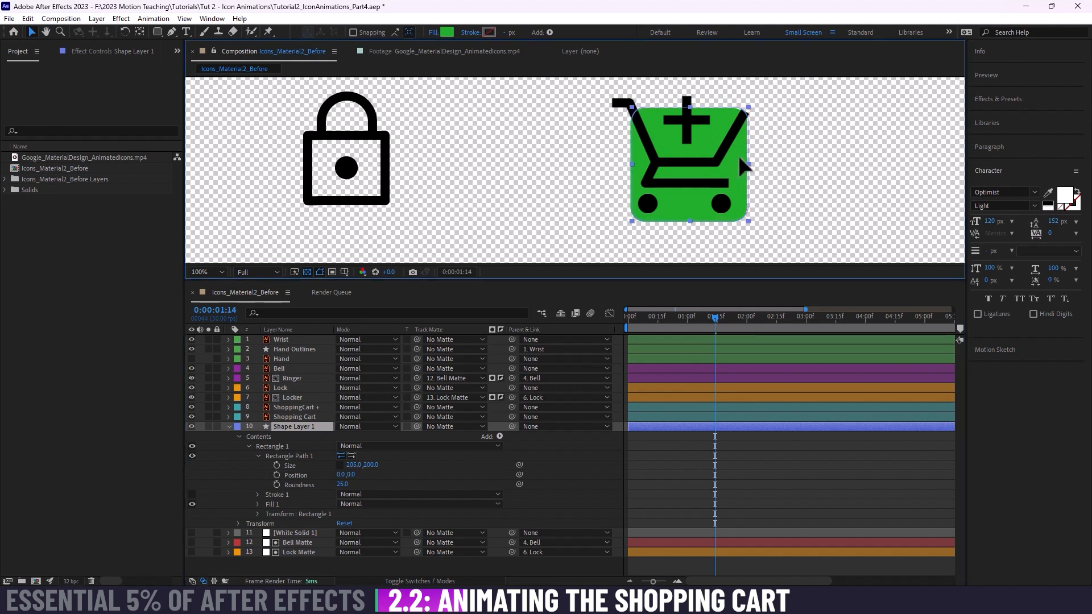
{"action": "left_click", "coordinate": [300, 485]}
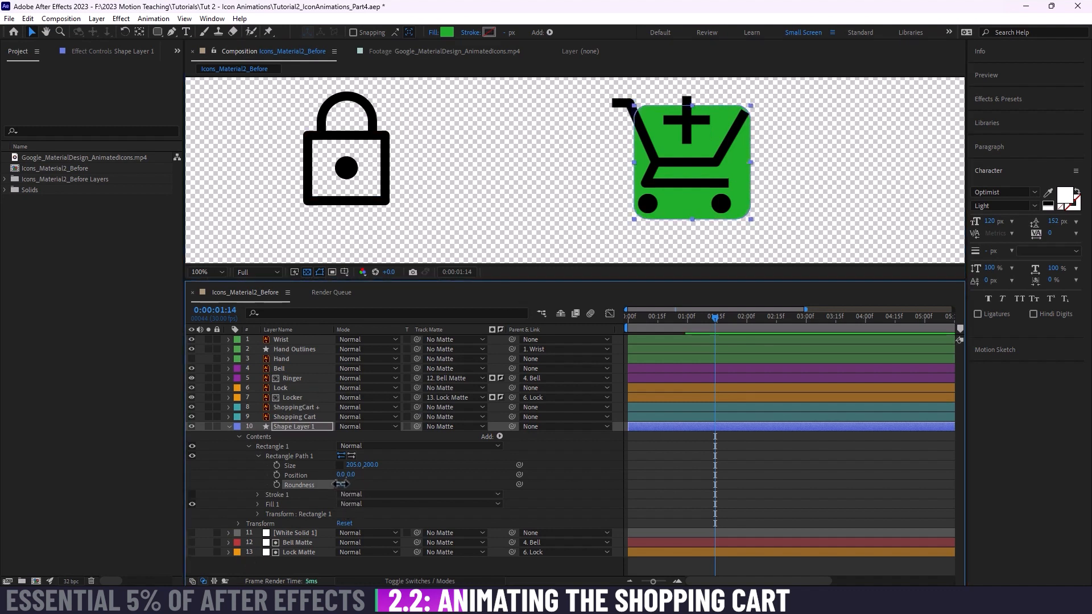
{"action": "left_click", "coordinate": [340, 485]}
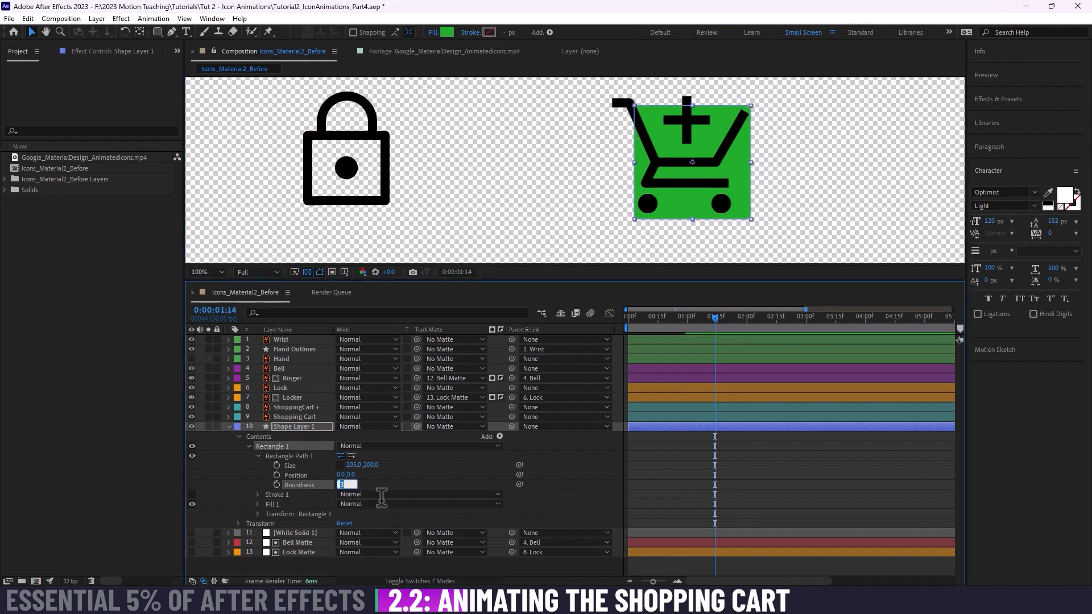
{"action": "key", "text": "Return"}
{"action": "left_click_drag", "start_coordinate": [736, 207], "coordinate": [735, 206]}
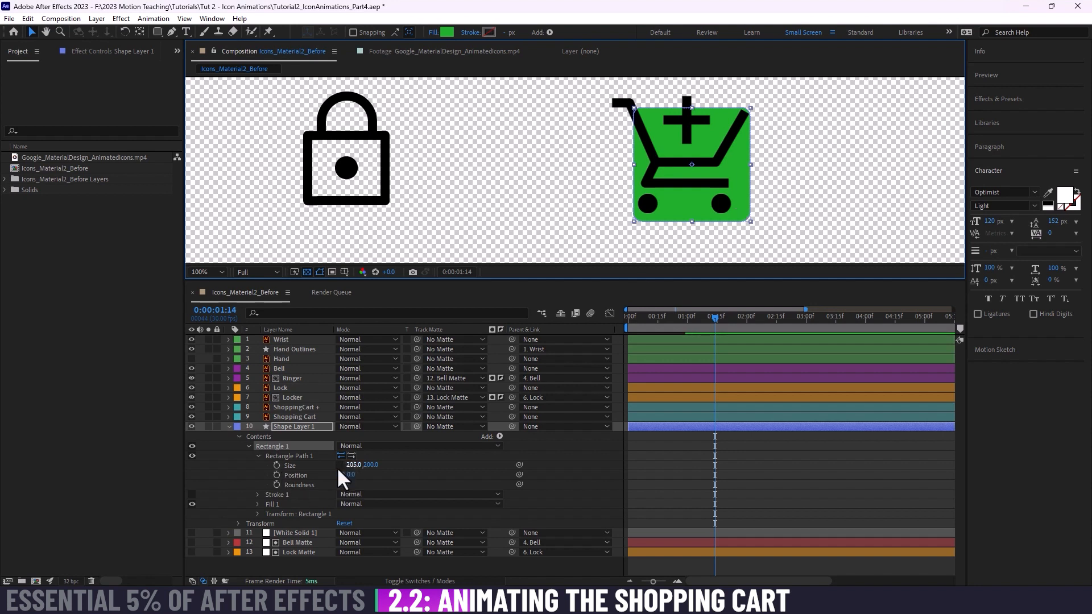
Step: Widen the green rectangle to 217 and reposition it to span the cart basket's full width
{"action": "left_click_drag", "start_coordinate": [355, 466], "coordinate": [362, 466]}
{"action": "left_click_drag", "start_coordinate": [658, 194], "coordinate": [656, 195]}
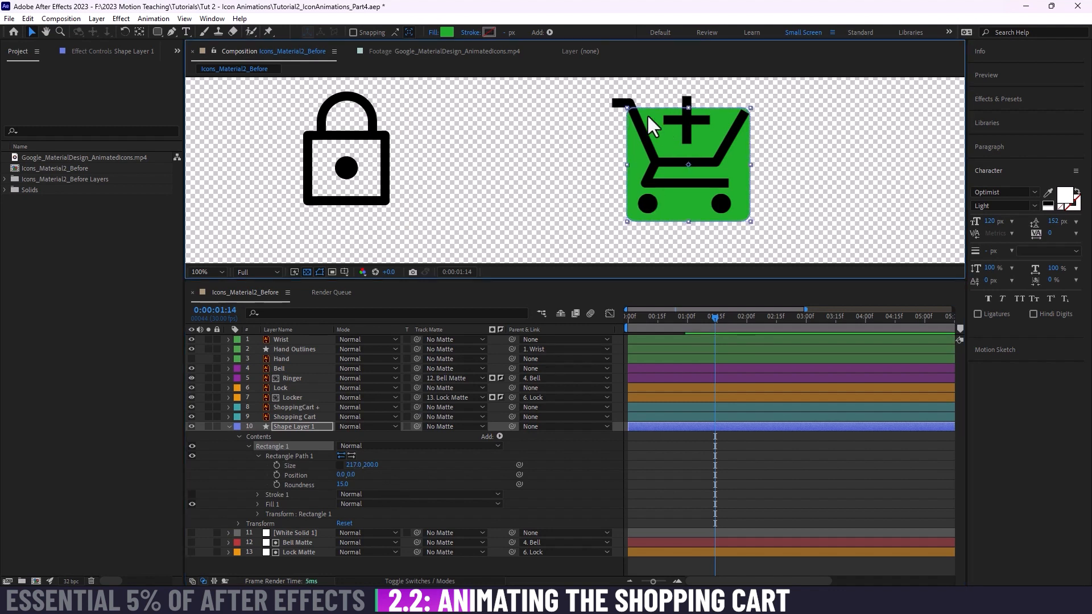
{"action": "scroll", "coordinate": [649, 117], "scroll_direction": "up", "scroll_amount": 1}
{"action": "left_click_drag", "start_coordinate": [706, 146], "coordinate": [591, 209]}
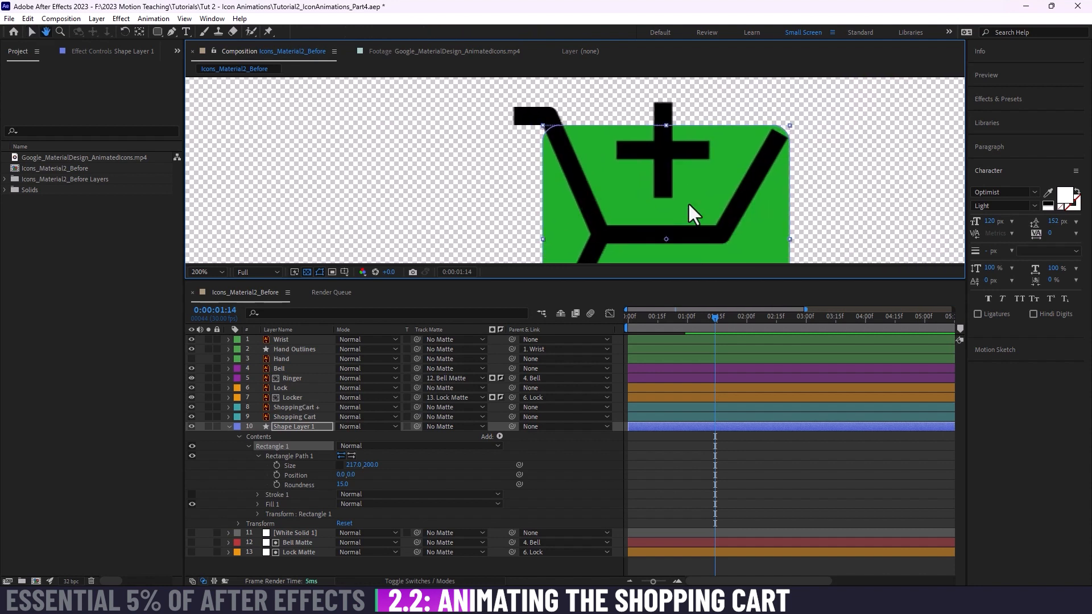
{"action": "key", "text": "v"}
{"action": "left_click_drag", "start_coordinate": [712, 202], "coordinate": [713, 202]}
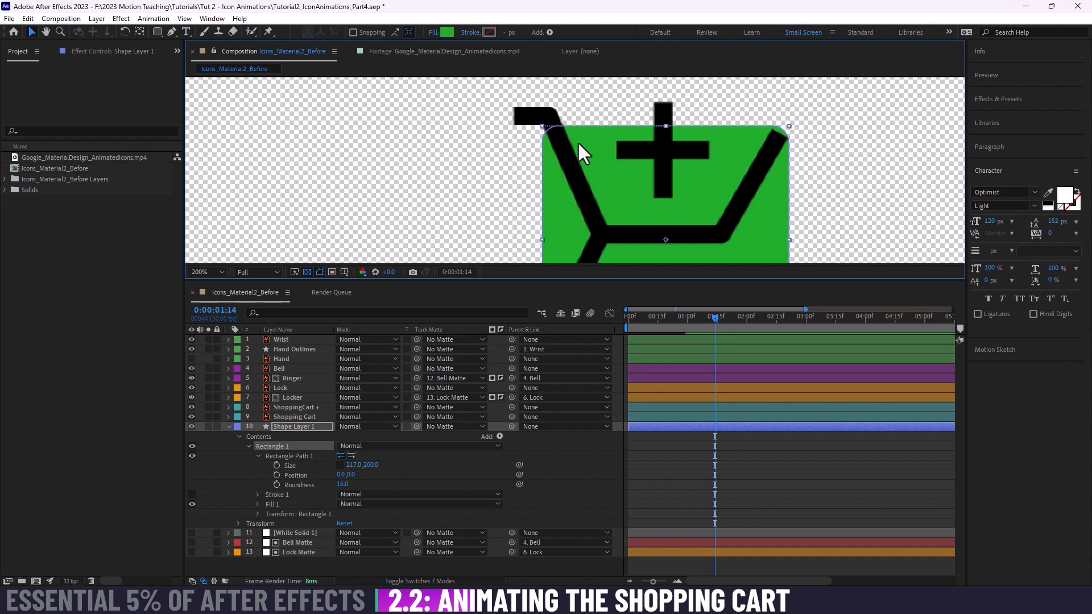
{"action": "left_click_drag", "start_coordinate": [621, 138], "coordinate": [565, 114]}
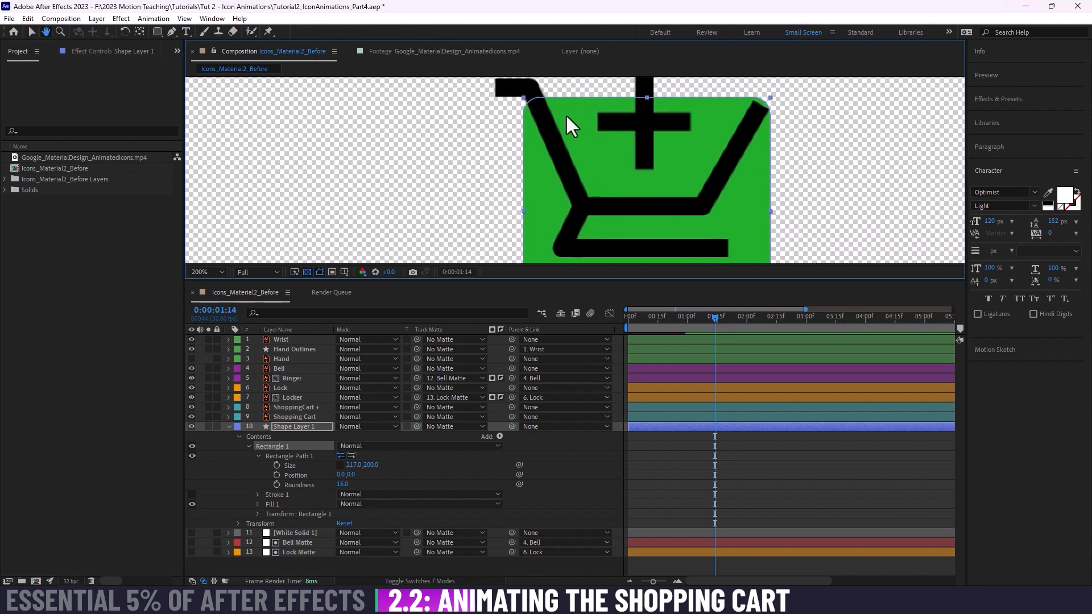
{"action": "scroll", "coordinate": [653, 159], "scroll_direction": "down", "scroll_amount": 3}
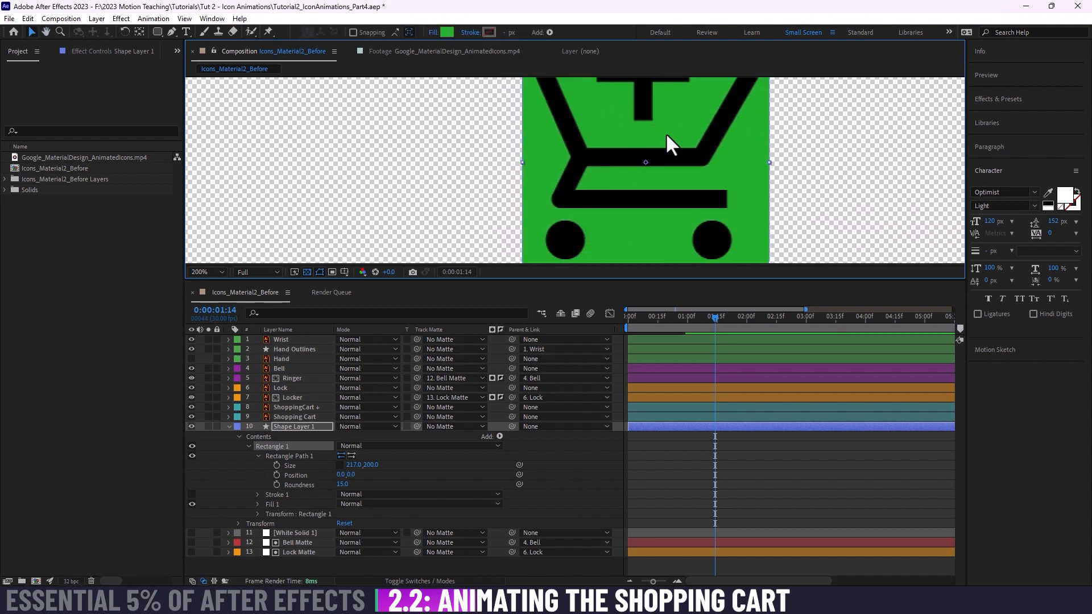
{"action": "scroll", "coordinate": [667, 135], "scroll_direction": "up", "scroll_amount": 4}
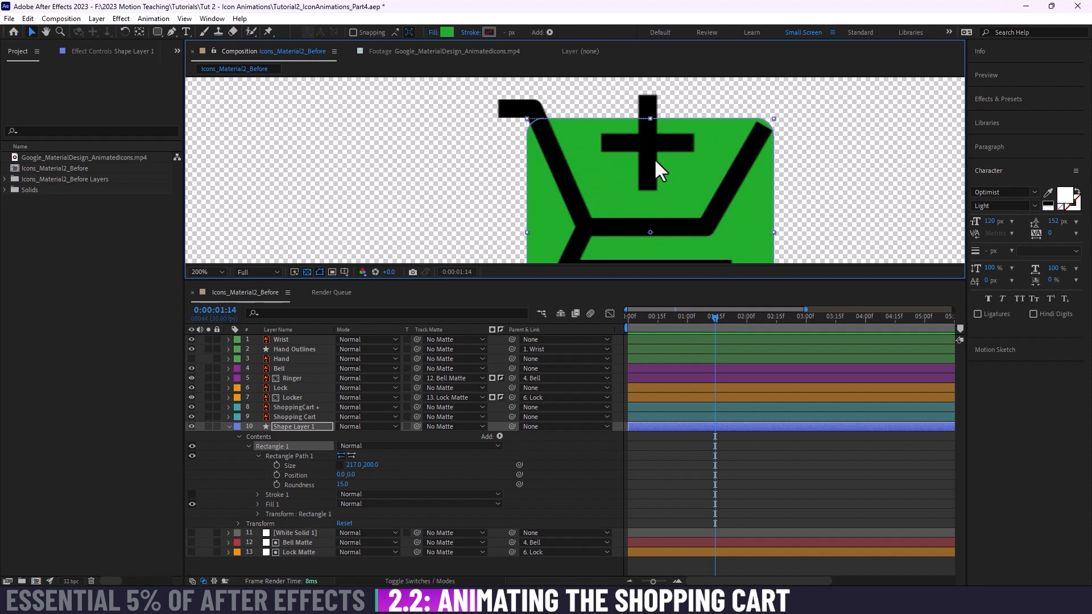
Step: Rename Shape Layer 1 as Shopping Cart Fill and hide it
{"action": "left_click", "coordinate": [293, 428]}
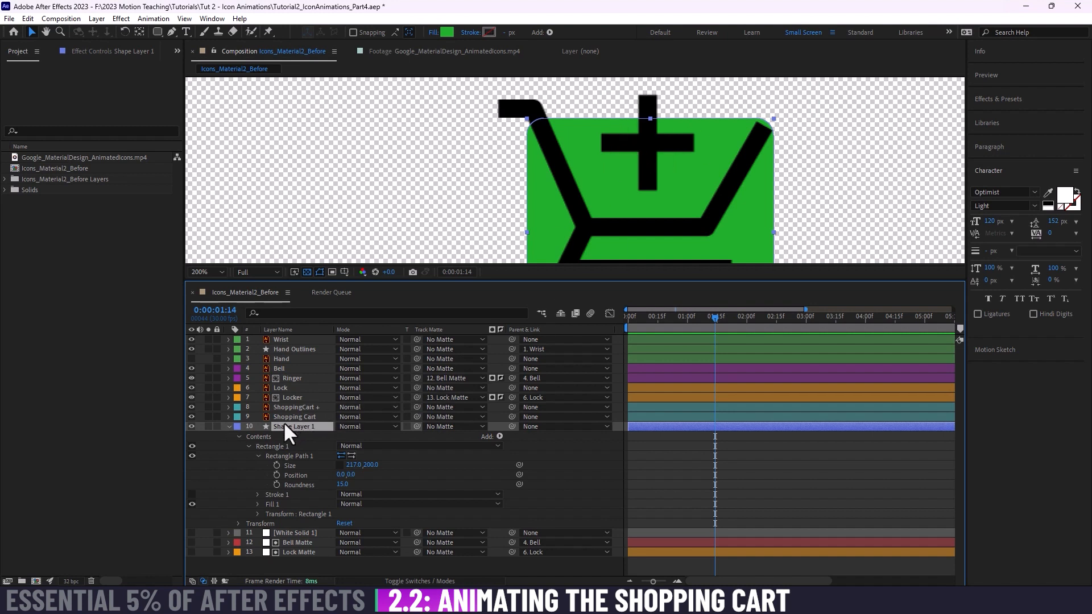
{"action": "key", "text": "Return"}
{"action": "type", "text": "Fi"}
{"action": "key", "text": "BackSpace"}
{"action": "key", "text": "BackSpace"}
{"action": "type", "text": "Shop"}
{"action": "key", "text": "Return"}
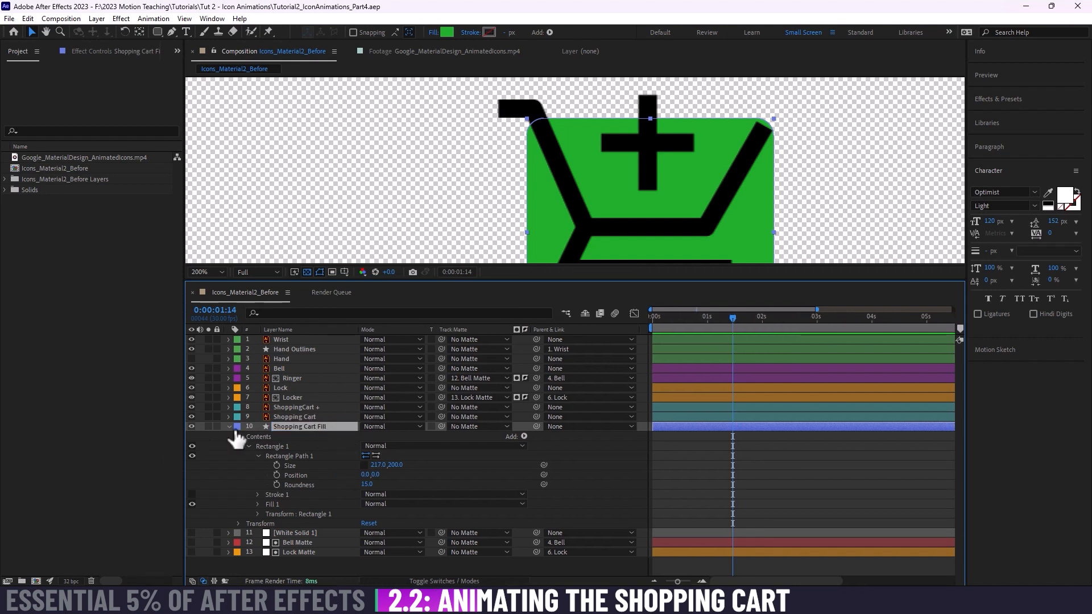
{"action": "left_click", "coordinate": [192, 426]}
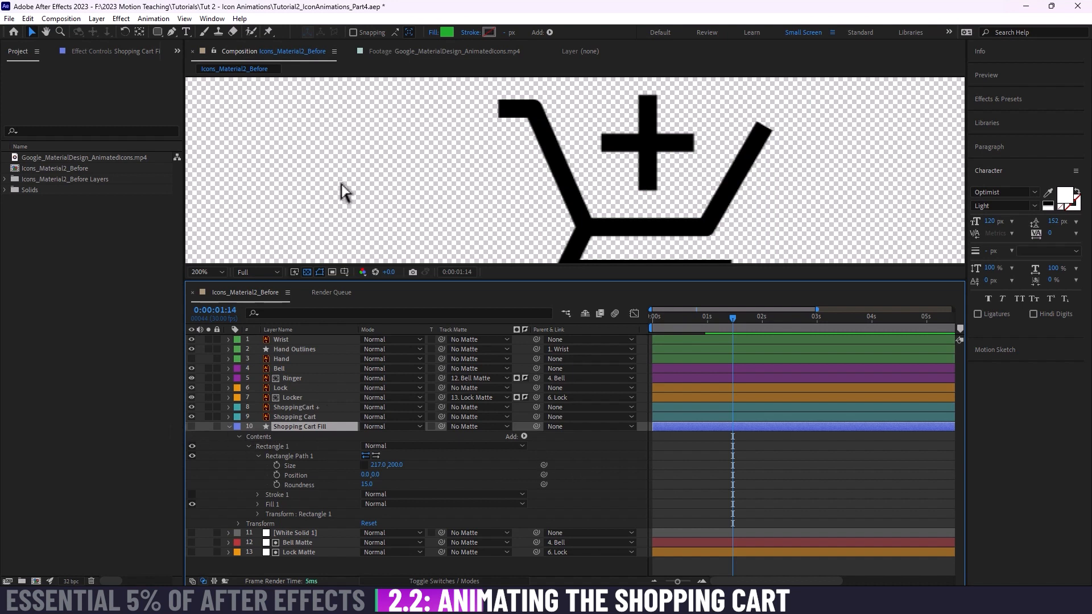
Step: Create a 500 by 500 px white solid named Cart Matte
{"action": "key", "text": "ctrl+y"}
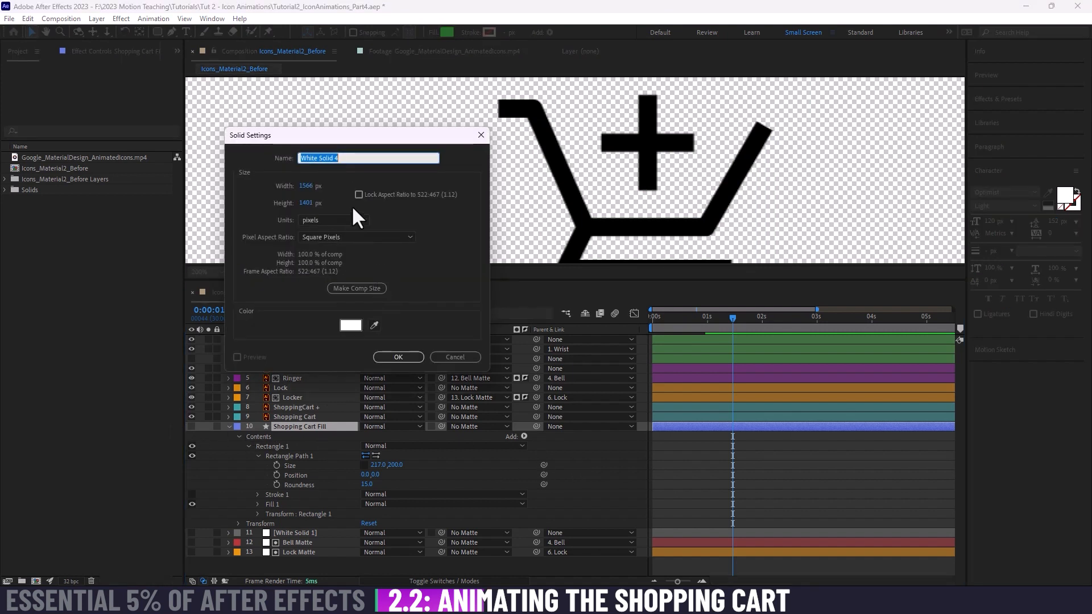
{"action": "left_click", "coordinate": [306, 186]}
{"action": "type", "text": "50"}
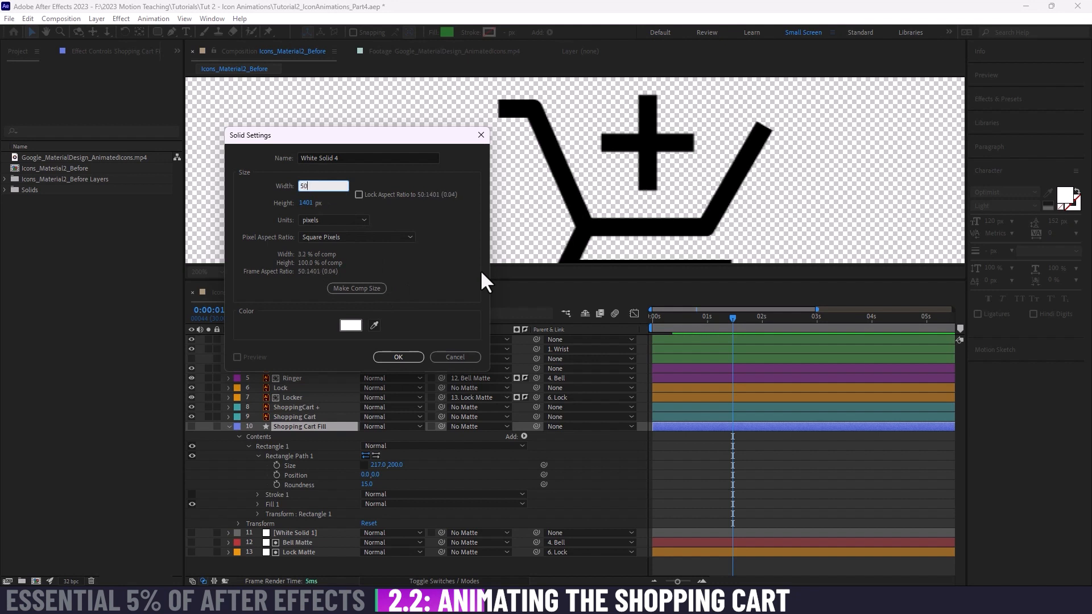
{"action": "type", "text": "0"}
{"action": "key", "text": "Tab"}
{"action": "type", "text": "500"}
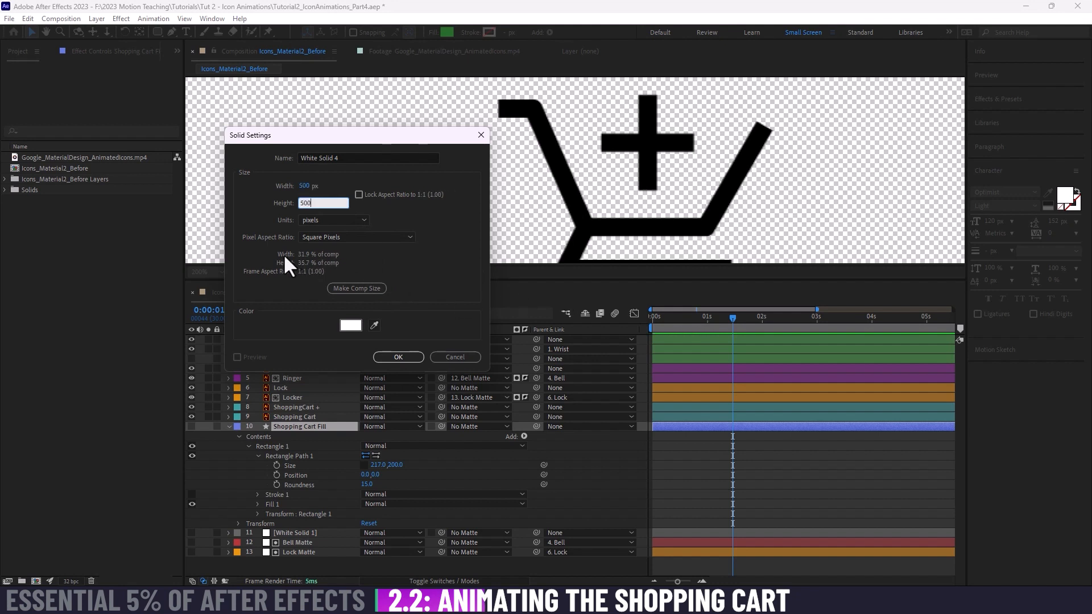
{"action": "left_click", "coordinate": [359, 157]}
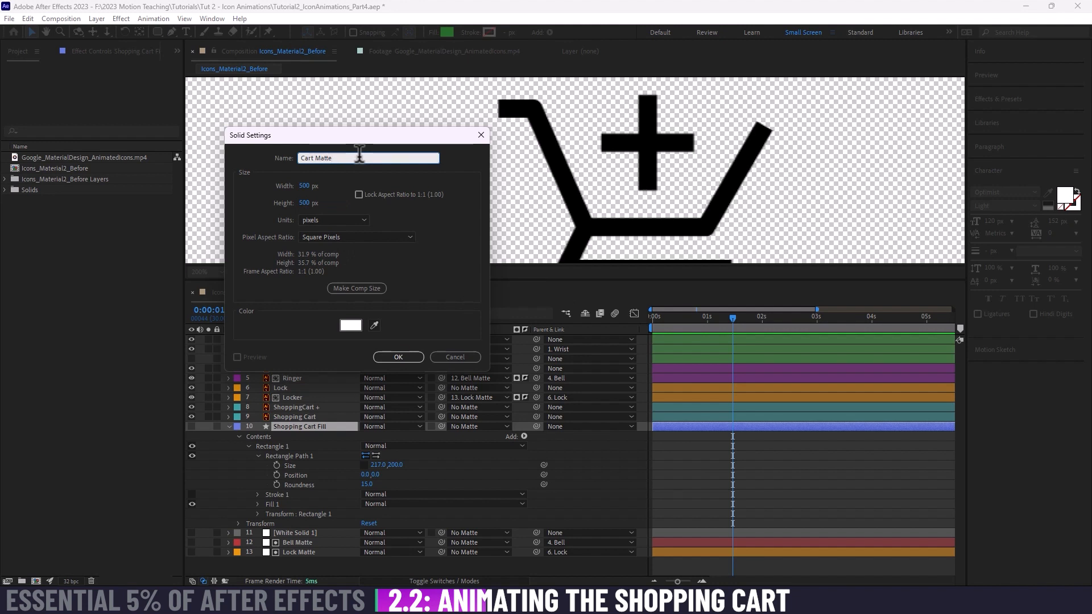
{"action": "left_click", "coordinate": [415, 358]}
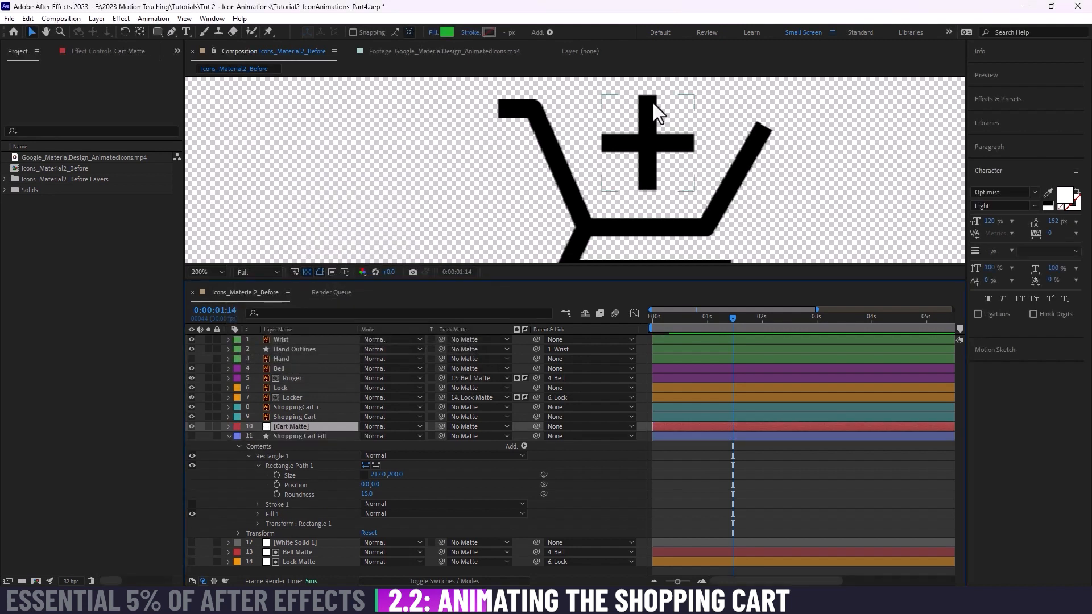
Step: Move the Cart Matte solid from the composition's centre to behind the shopping cart icon
{"action": "key", "text": "space"}
{"action": "left_click_drag", "start_coordinate": [491, 195], "coordinate": [739, 345]}
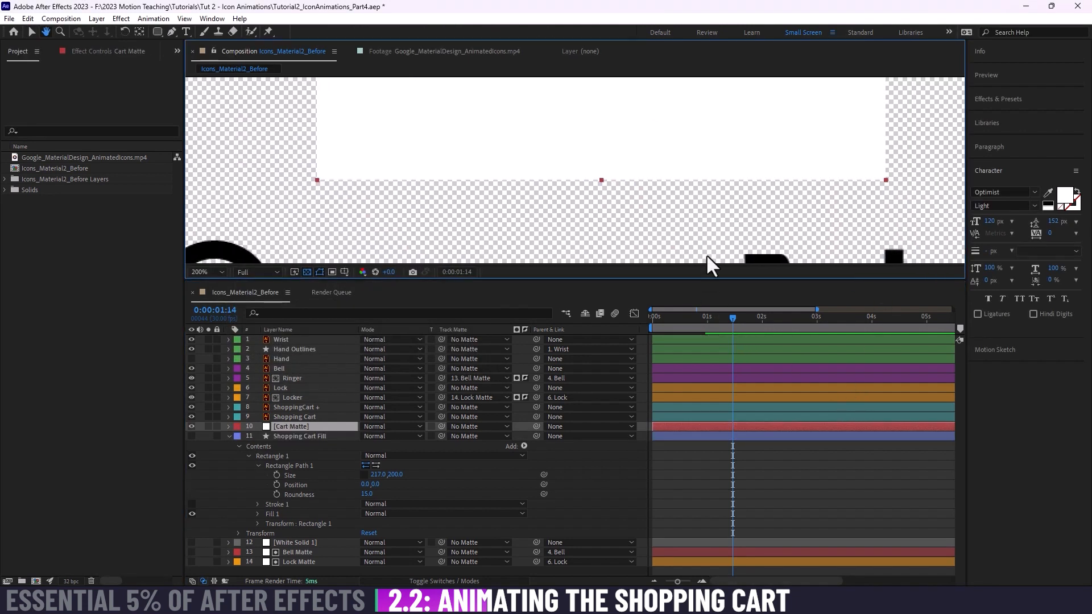
{"action": "scroll", "coordinate": [687, 223], "scroll_direction": "down", "scroll_amount": 4}
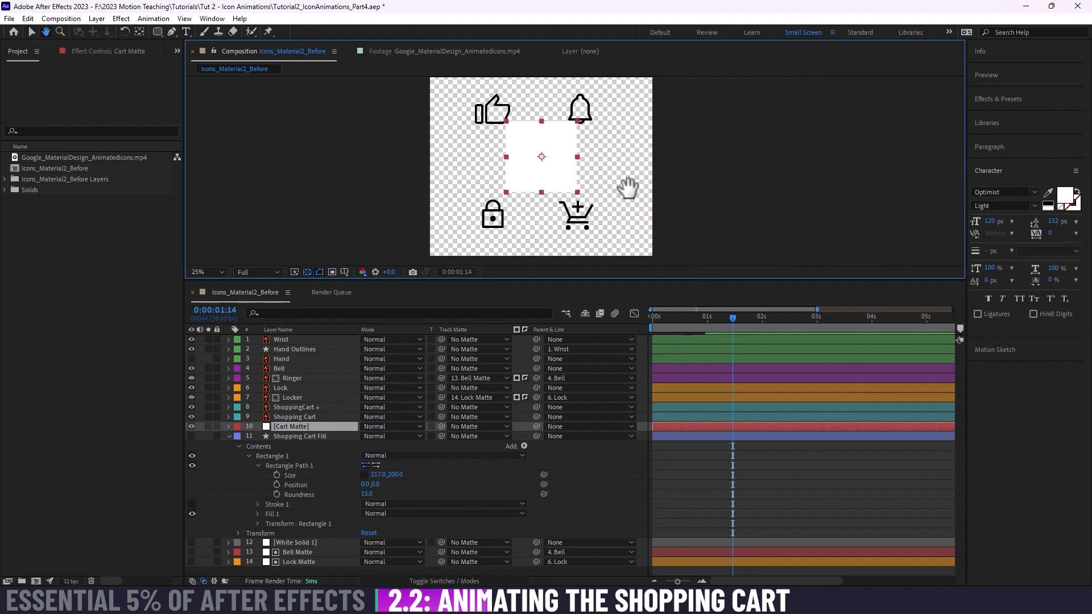
{"action": "left_click_drag", "start_coordinate": [628, 188], "coordinate": [636, 186]}
{"action": "left_click_drag", "start_coordinate": [559, 168], "coordinate": [594, 228]}
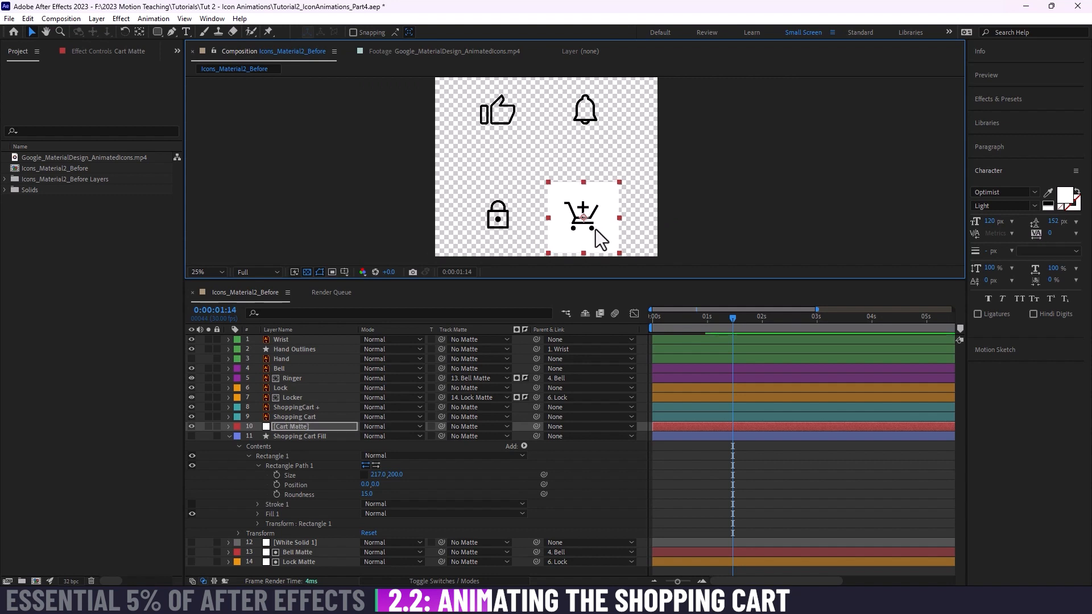
Step: Draw a closed four-point mask around the cart's basket on the Cart Matte layer with the Pen tool
{"action": "scroll", "coordinate": [596, 228], "scroll_direction": "up", "scroll_amount": 4}
{"action": "left_click_drag", "start_coordinate": [615, 215], "coordinate": [603, 180]}
{"action": "scroll", "coordinate": [596, 138], "scroll_direction": "up", "scroll_amount": 1}
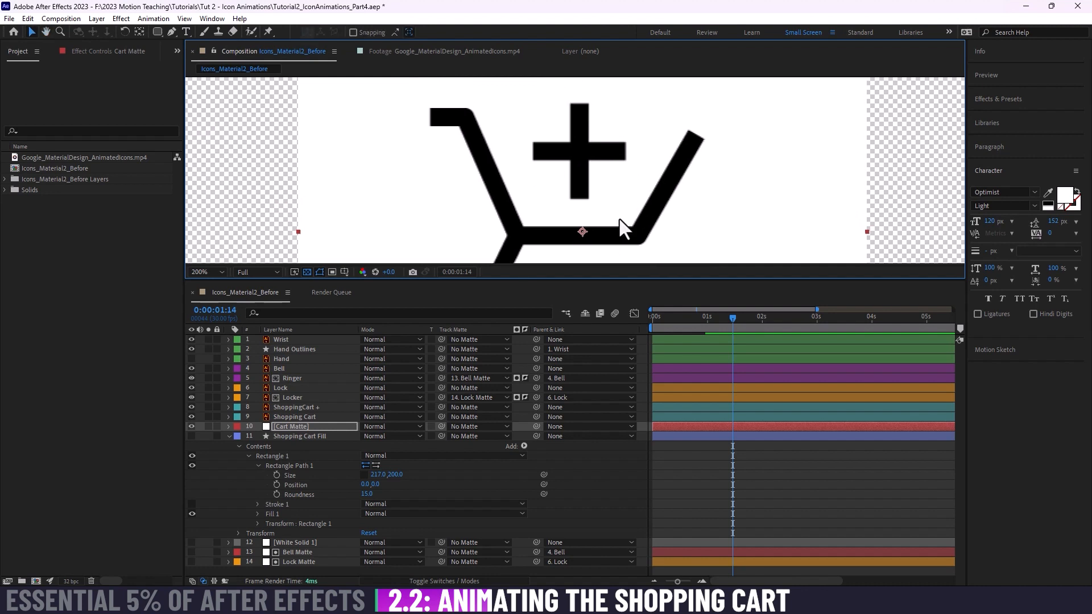
{"action": "left_click", "coordinate": [299, 427]}
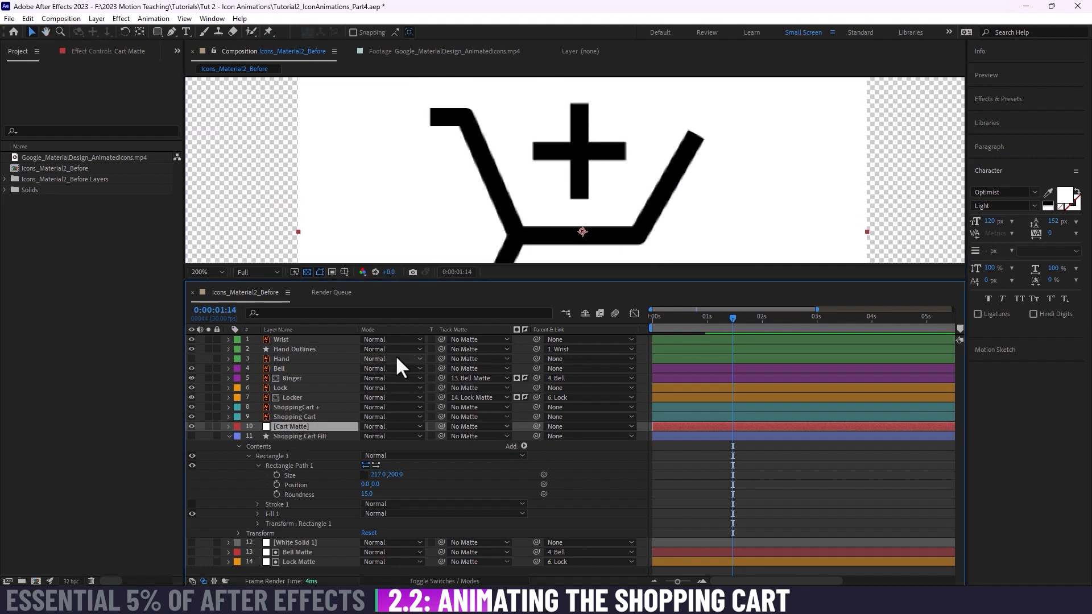
{"action": "left_click", "coordinate": [171, 32]}
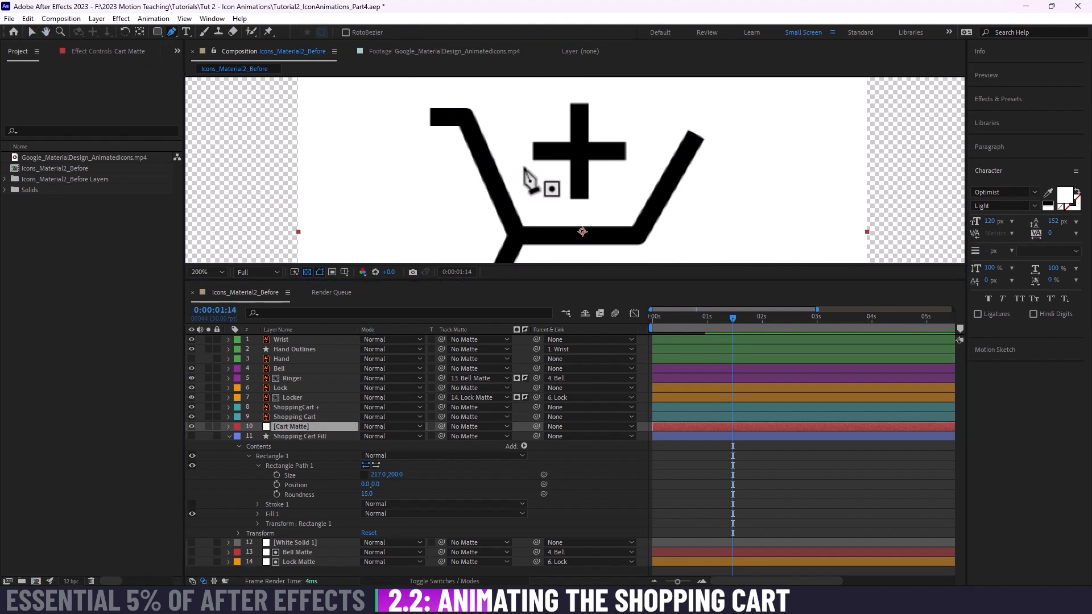
{"action": "left_click", "coordinate": [462, 107]}
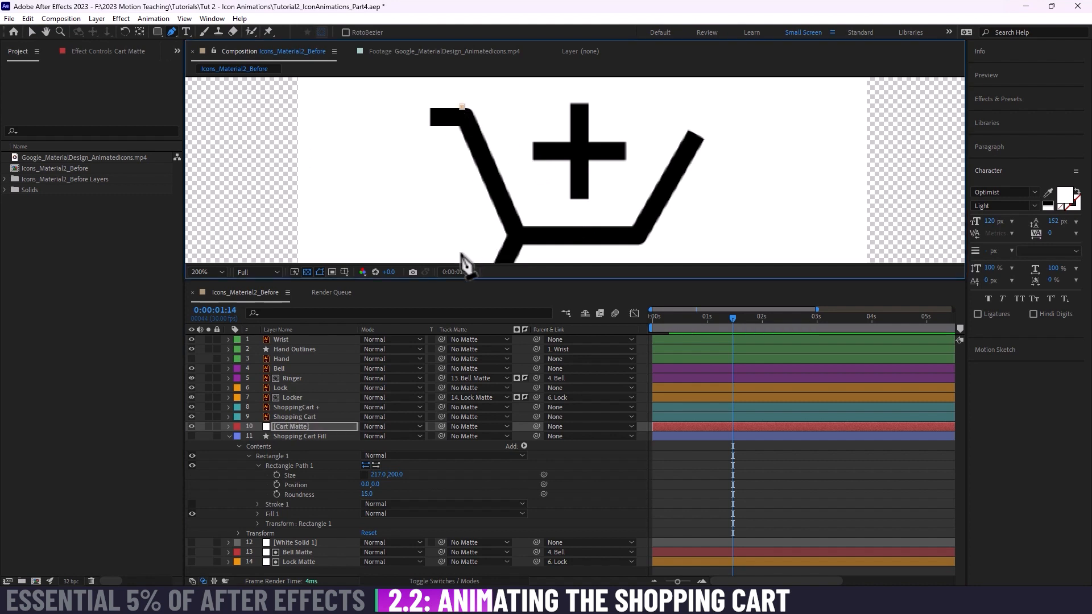
{"action": "left_click", "coordinate": [464, 249]}
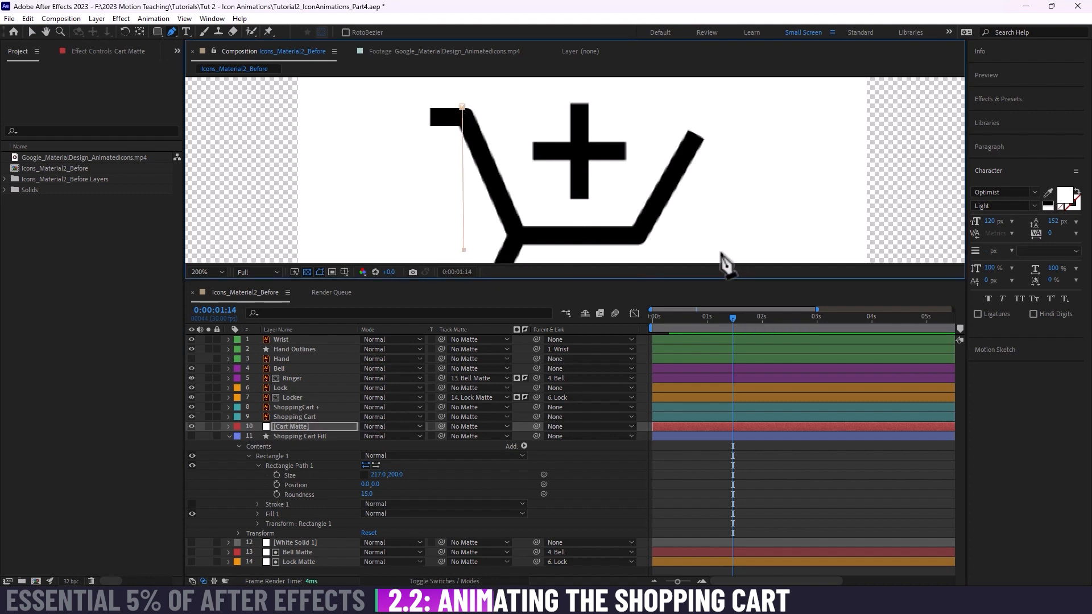
{"action": "left_click", "coordinate": [712, 253]}
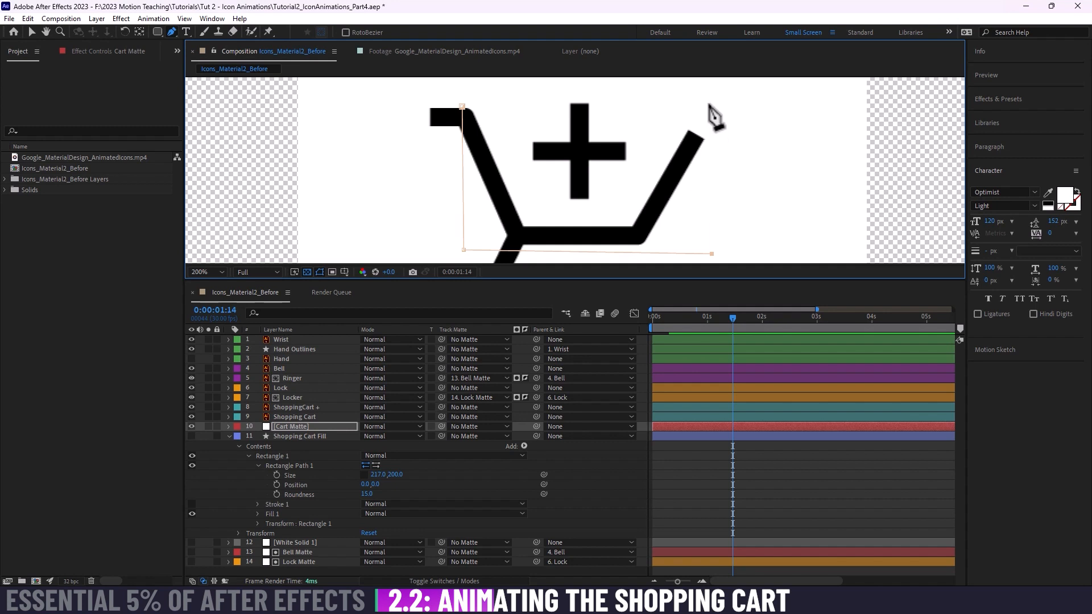
{"action": "left_click", "coordinate": [708, 105]}
{"action": "left_click", "coordinate": [462, 107]}
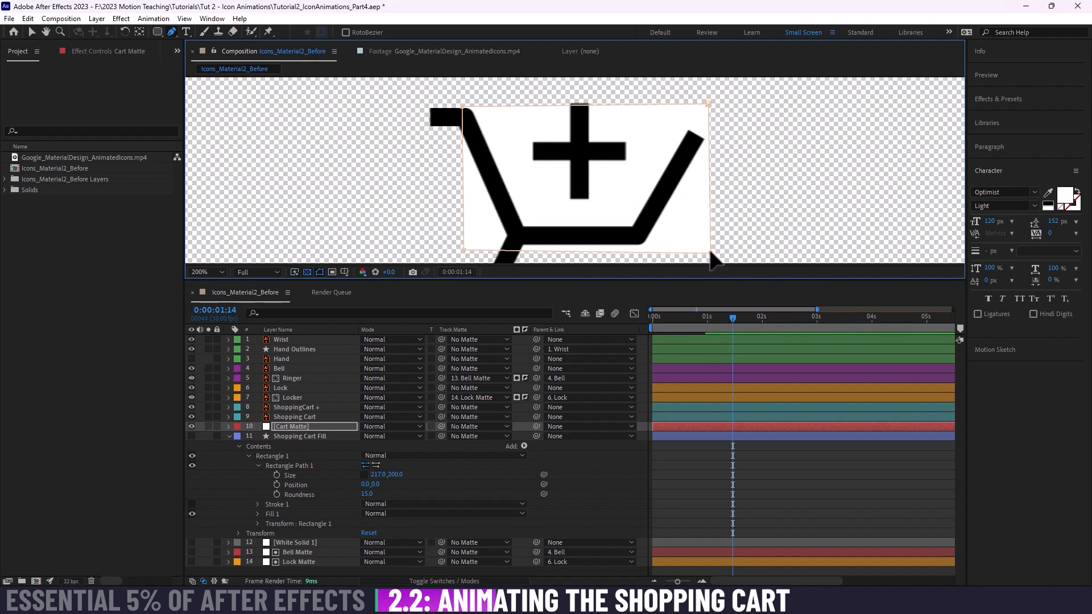
Step: Move the mask's two lower points onto the basket's bottom corners so its edges follow the cart's outline
{"action": "left_click_drag", "start_coordinate": [710, 253], "coordinate": [641, 241]}
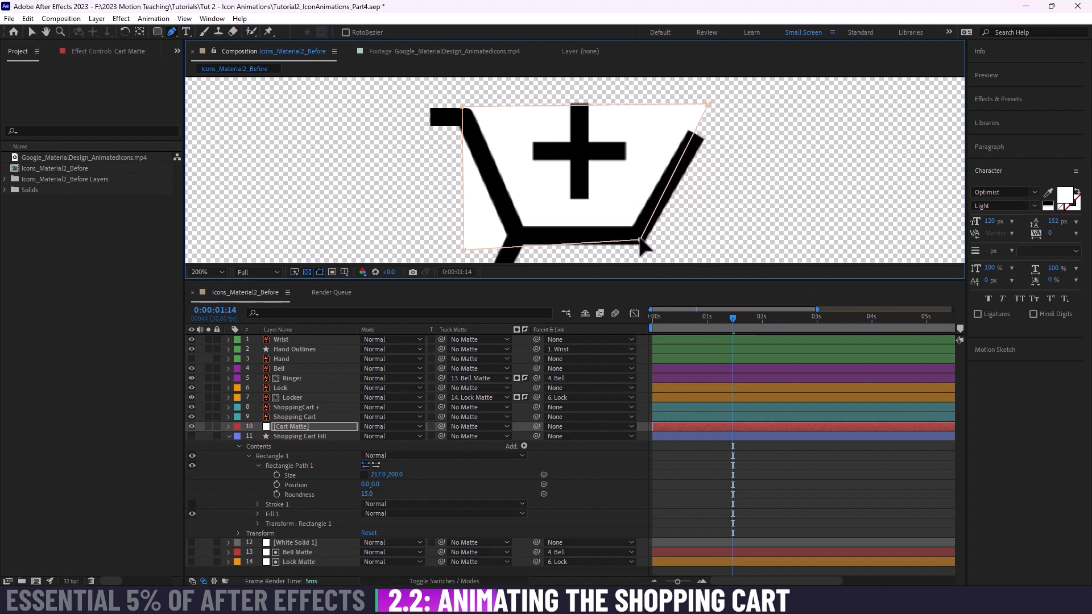
{"action": "left_click_drag", "start_coordinate": [464, 249], "coordinate": [515, 234]}
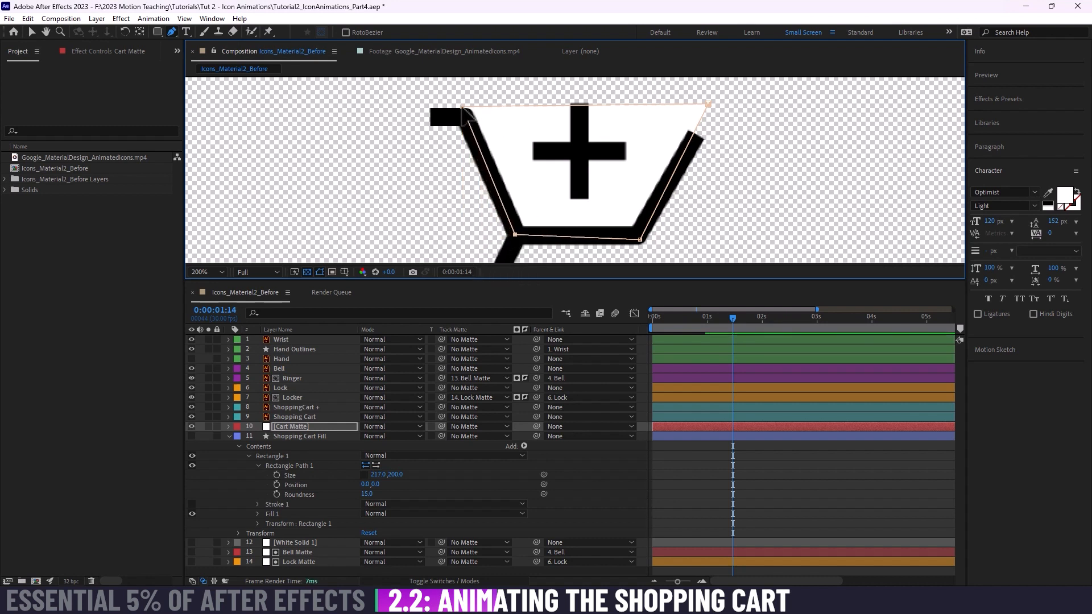
{"action": "left_click_drag", "start_coordinate": [641, 239], "coordinate": [638, 237]}
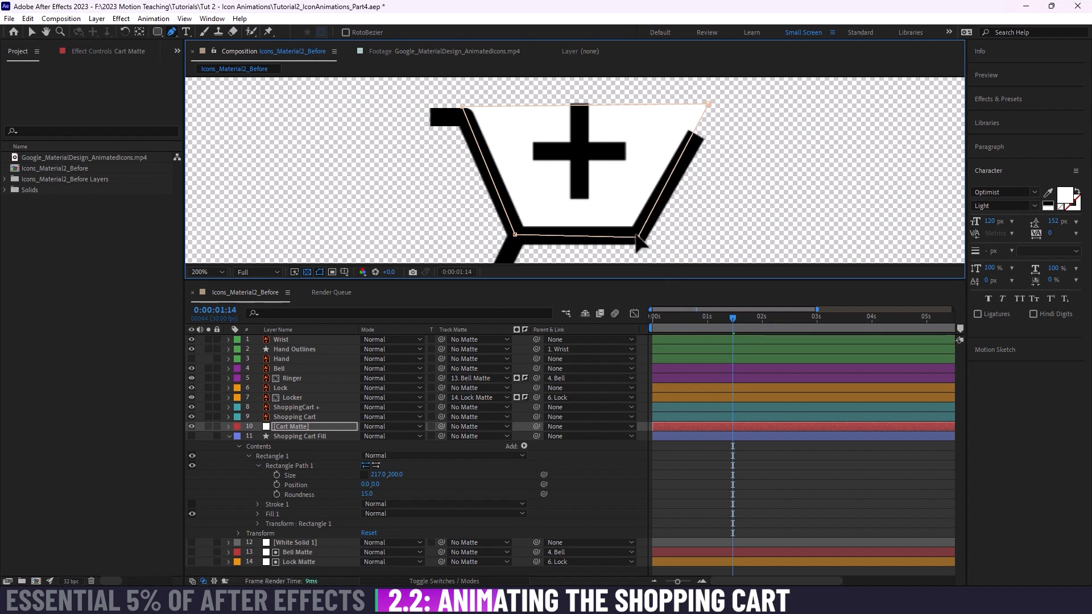
Step: Adjust the Cart Matte mask's four corner points so its edges run within the cart's basket outline, and save the project
{"action": "left_click_drag", "start_coordinate": [708, 104], "coordinate": [721, 108]}
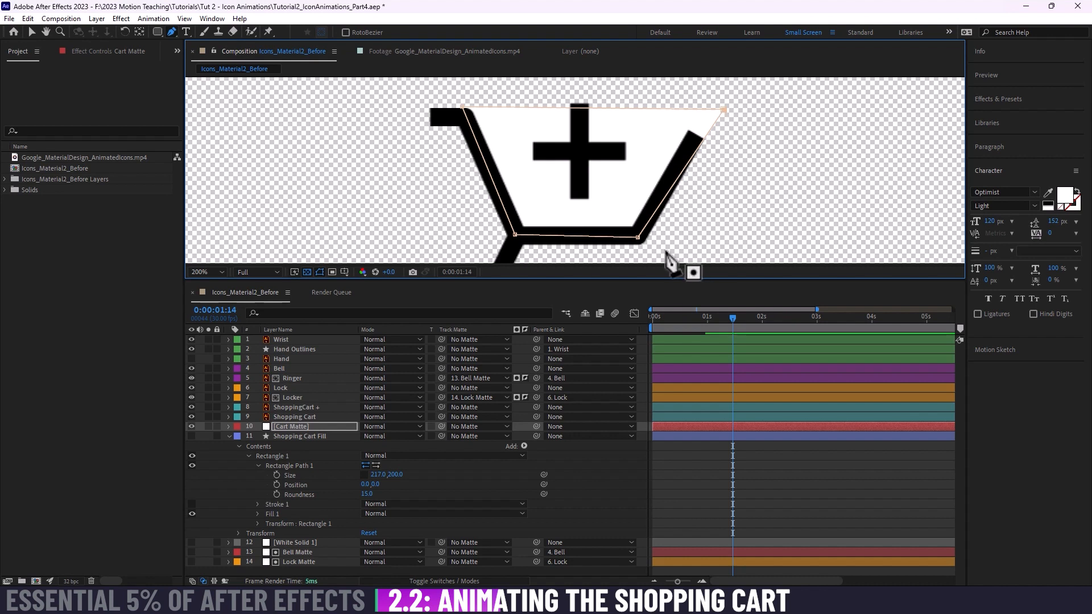
{"action": "left_click_drag", "start_coordinate": [638, 237], "coordinate": [640, 235]}
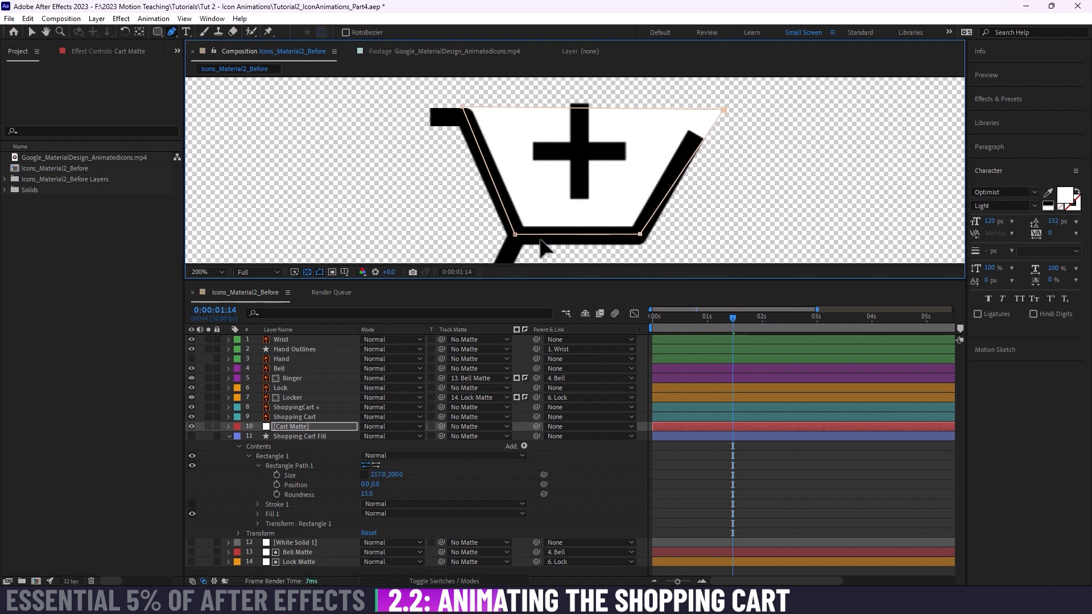
{"action": "left_click_drag", "start_coordinate": [512, 236], "coordinate": [513, 235]}
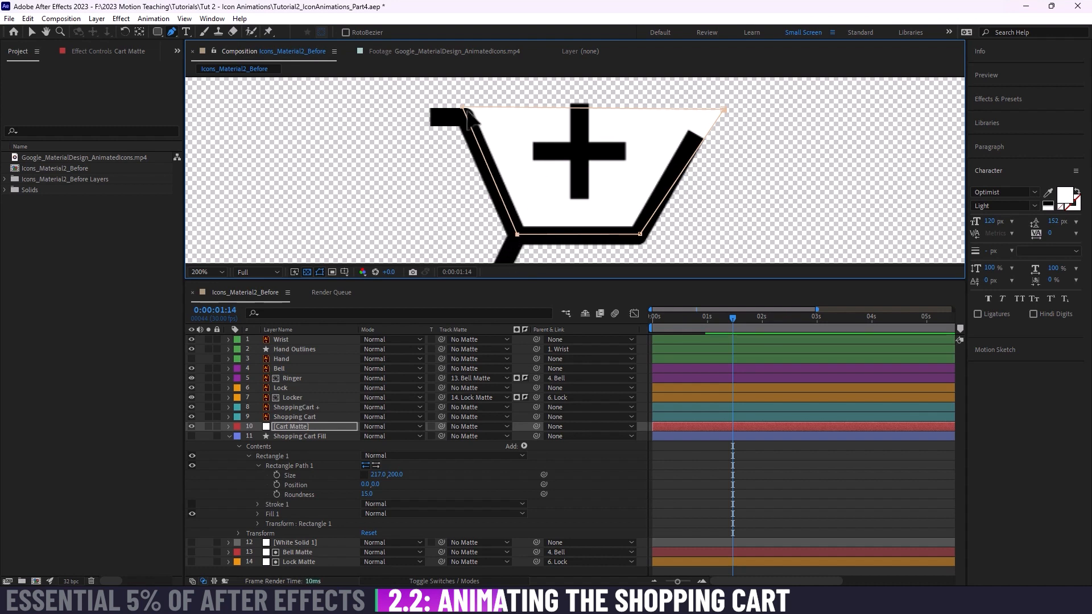
{"action": "left_click_drag", "start_coordinate": [464, 110], "coordinate": [463, 113]}
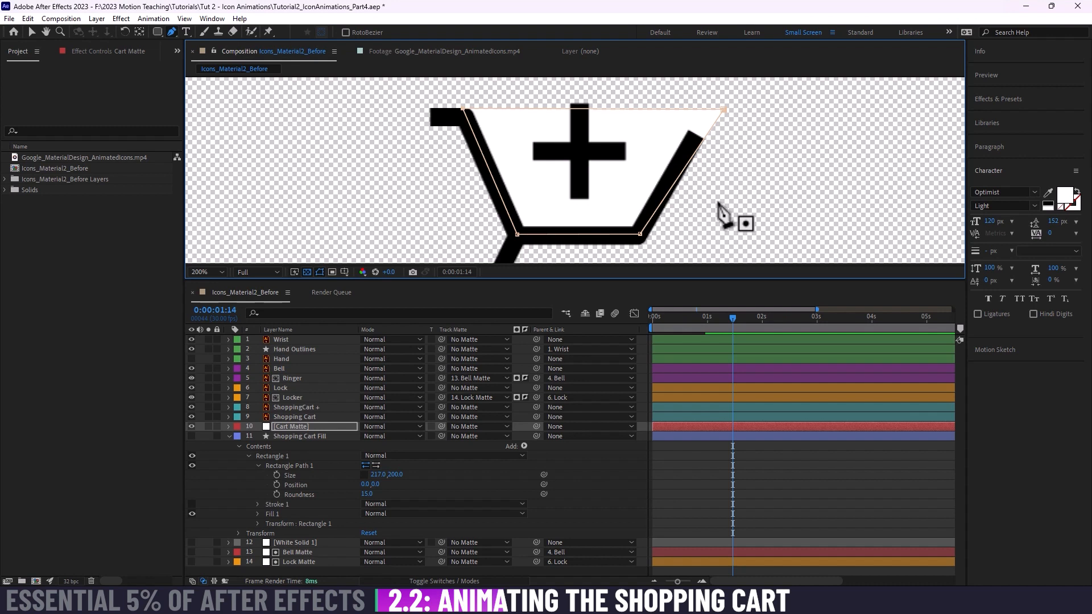
{"action": "key", "text": "ctrl+s"}
Step: Make the Shopping Cart Fill layer visible behind the cart
{"action": "left_click", "coordinate": [326, 427]}
{"action": "left_click", "coordinate": [312, 436]}
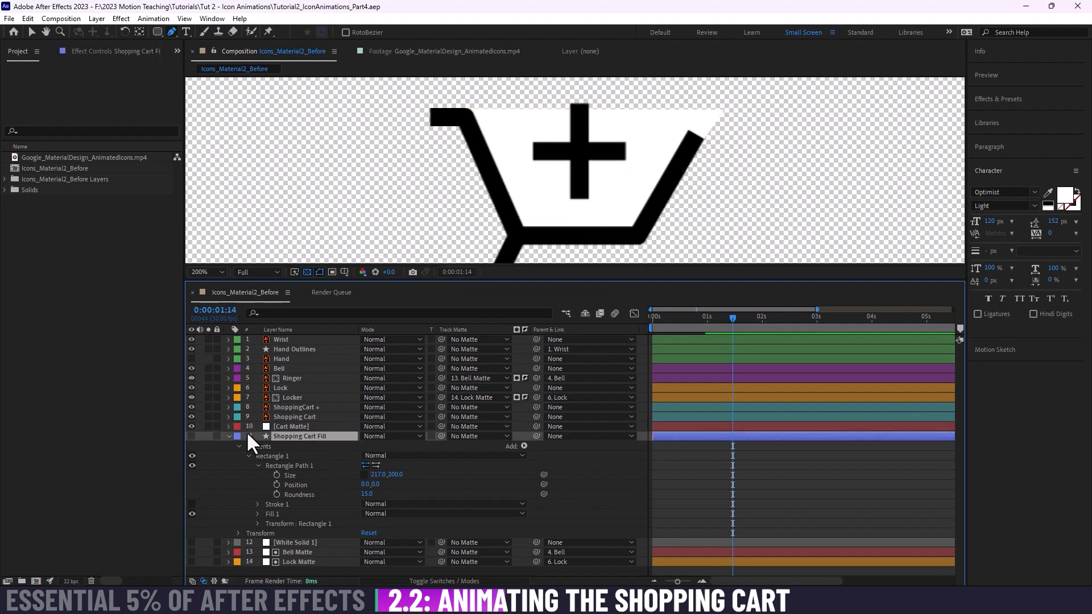
{"action": "left_click", "coordinate": [192, 437]}
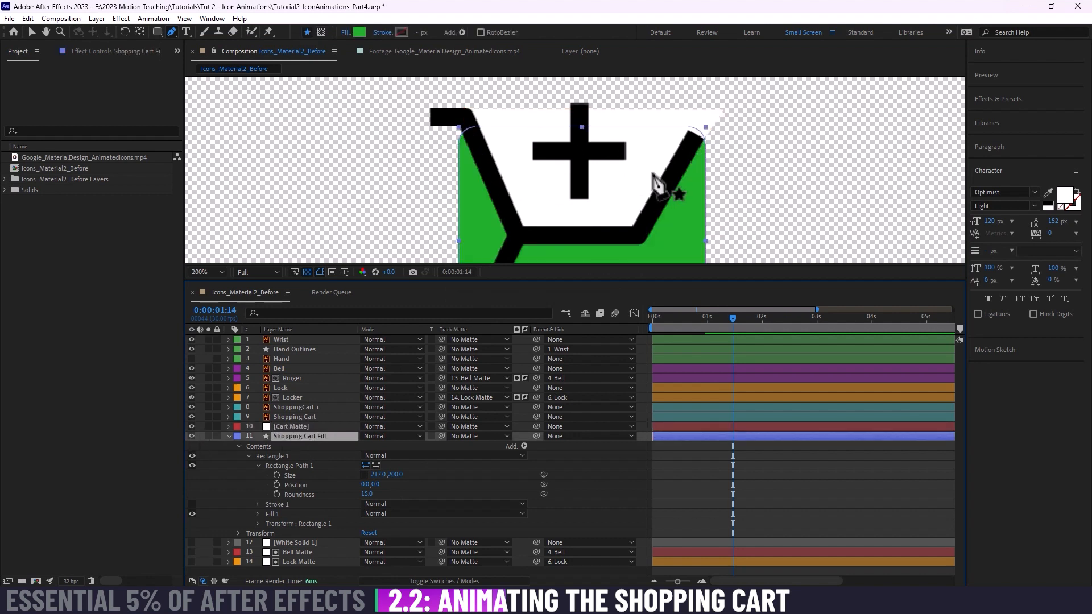
{"action": "key", "text": "h"}
{"action": "left_click_drag", "start_coordinate": [585, 227], "coordinate": [522, 231]}
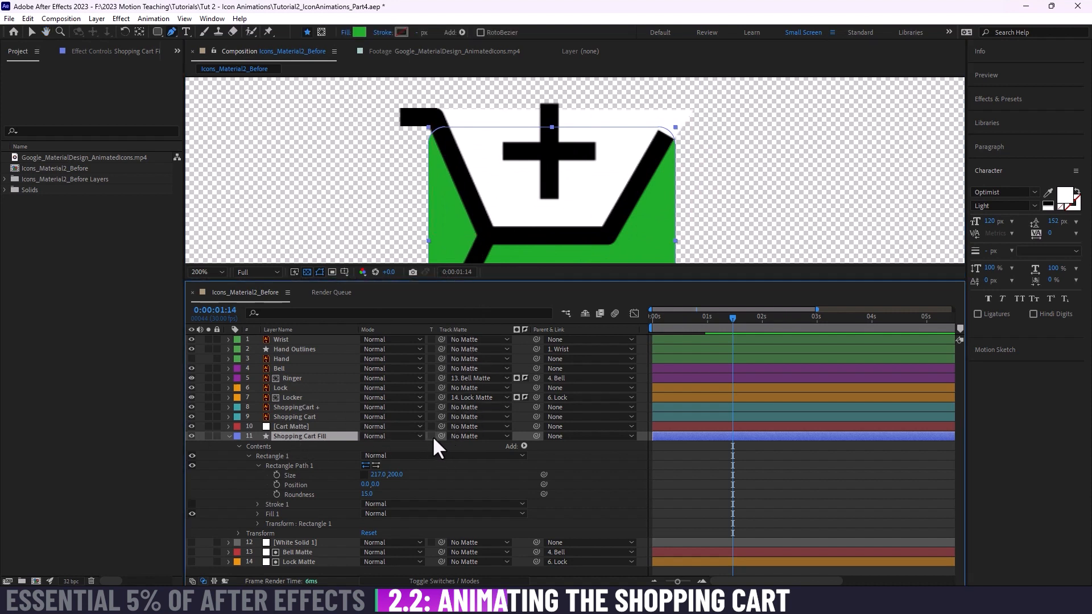
Step: Set Cart Matte as the track matte of the Shopping Cart Fill layer and check the whole cart
{"action": "left_click_drag", "start_coordinate": [442, 438], "coordinate": [301, 424]}
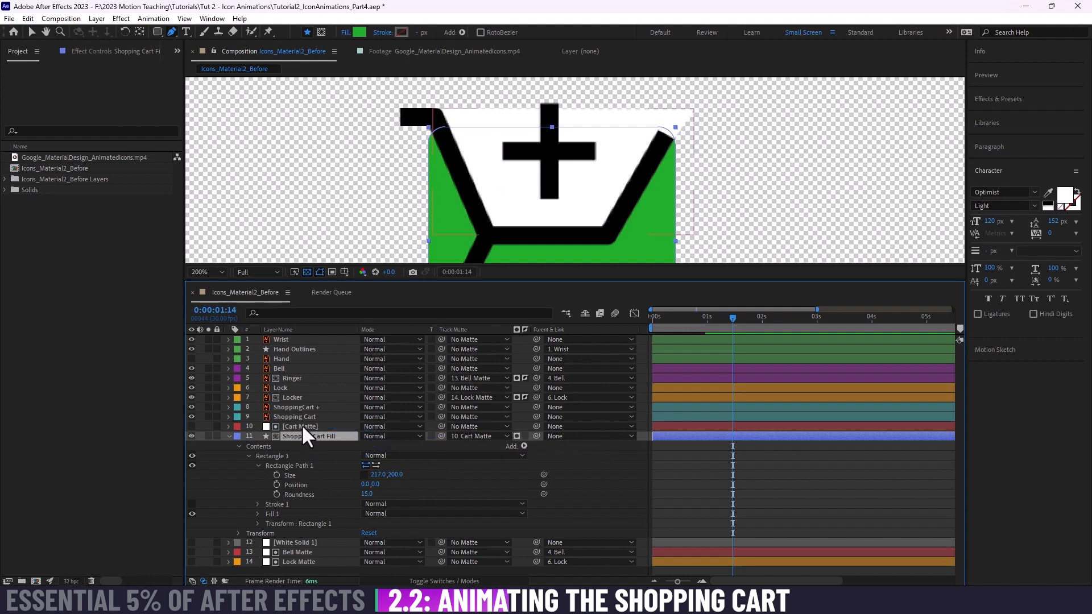
{"action": "left_click", "coordinate": [778, 485]}
{"action": "key", "text": "space"}
{"action": "left_click_drag", "start_coordinate": [536, 226], "coordinate": [505, 162]}
{"action": "scroll", "coordinate": [483, 210], "scroll_direction": "down", "scroll_amount": 1}
{"action": "key", "text": "space"}
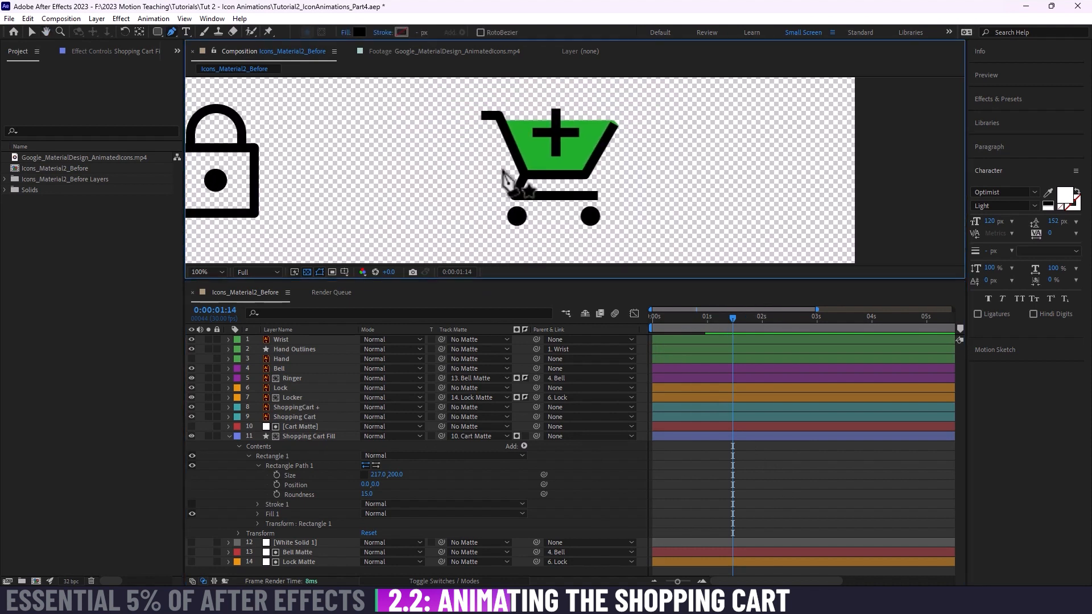
Step: Fine-tune the Cart Matte mask's lower corner points against the basket's outline
{"action": "left_click", "coordinate": [310, 427]}
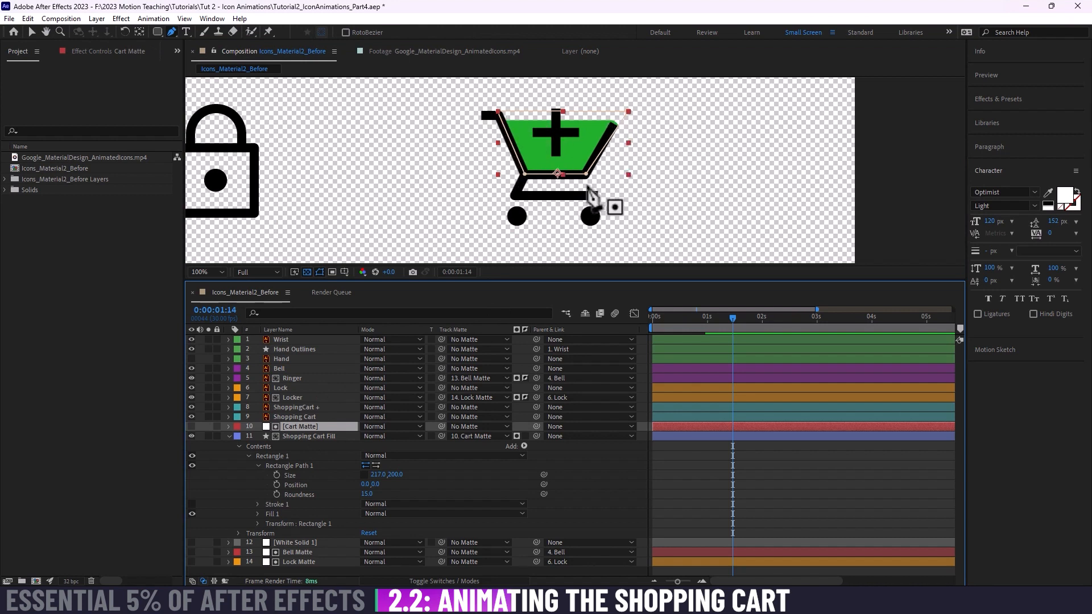
{"action": "left_click", "coordinate": [329, 434]}
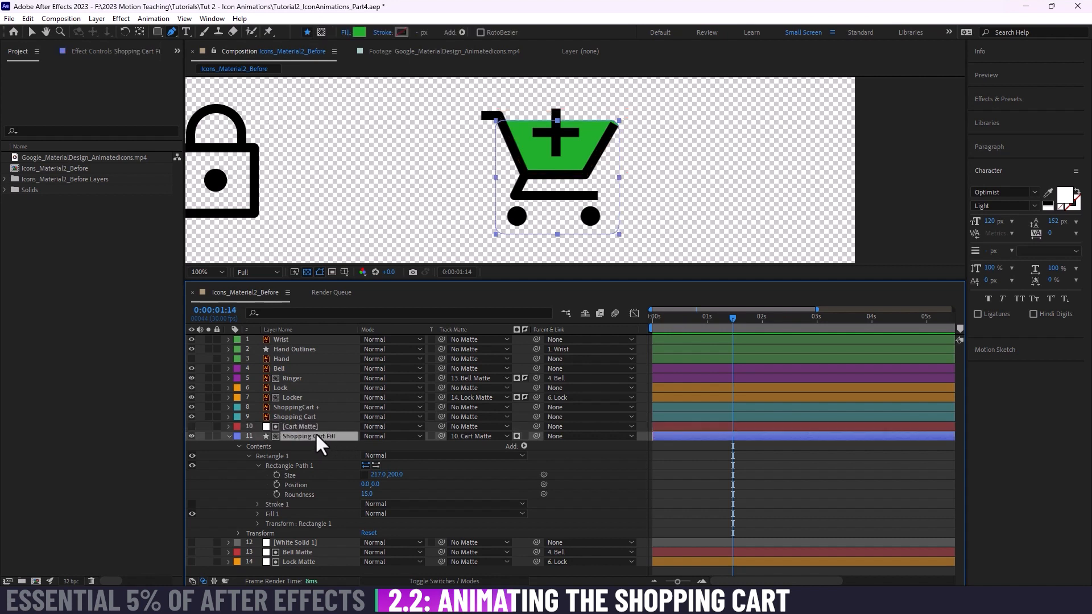
{"action": "left_click", "coordinate": [313, 426]}
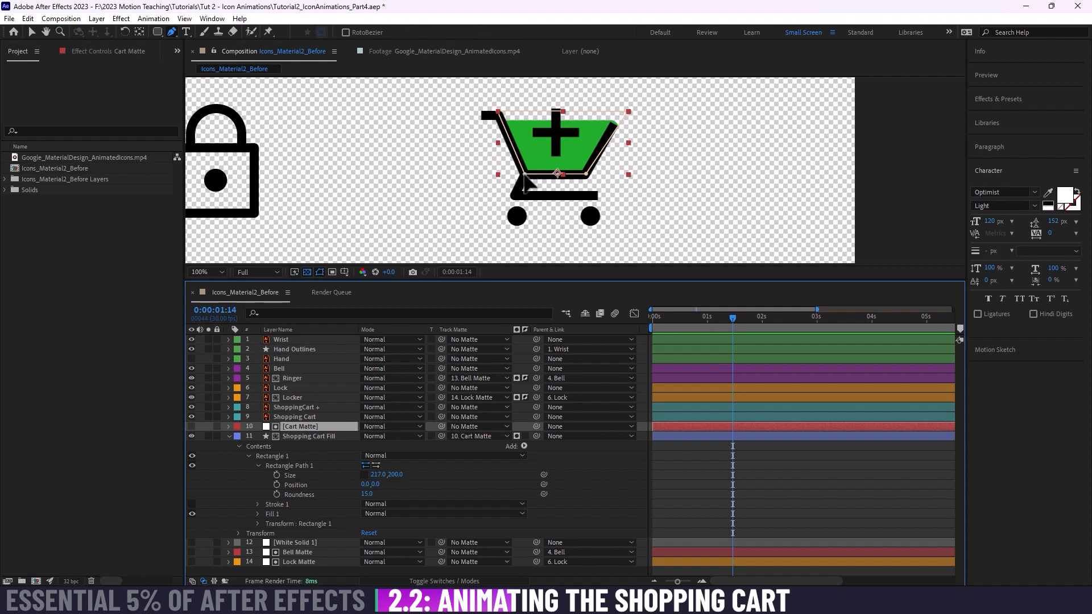
{"action": "mouse_move", "coordinate": [525, 175]}
{"action": "left_mouse_down"}
{"action": "mouse_move", "coordinate": [481, 183]}
{"action": "mouse_move", "coordinate": [479, 233]}
{"action": "mouse_move", "coordinate": [512, 237]}
{"action": "mouse_move", "coordinate": [480, 244]}
{"action": "mouse_move", "coordinate": [509, 259]}
{"action": "mouse_move", "coordinate": [545, 219]}
{"action": "mouse_move", "coordinate": [455, 186]}
{"action": "mouse_move", "coordinate": [459, 159]}
{"action": "mouse_move", "coordinate": [512, 208]}
{"action": "mouse_move", "coordinate": [504, 196]}
{"action": "mouse_move", "coordinate": [524, 205]}
{"action": "mouse_move", "coordinate": [526, 176]}
{"action": "left_mouse_up"}
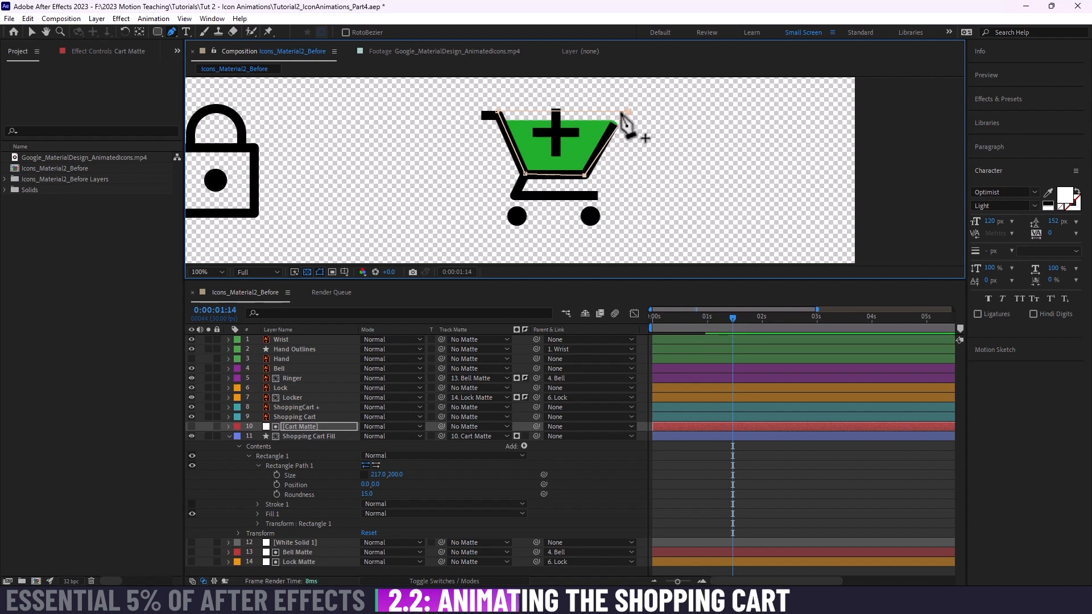
Step: Change the color of Mask 1 on the Cart Matte layer to a more saturated orange
{"action": "scroll", "coordinate": [626, 117], "scroll_direction": "up", "scroll_amount": 4}
{"action": "key", "text": "space"}
{"action": "left_click_drag", "start_coordinate": [658, 146], "coordinate": [531, 226]}
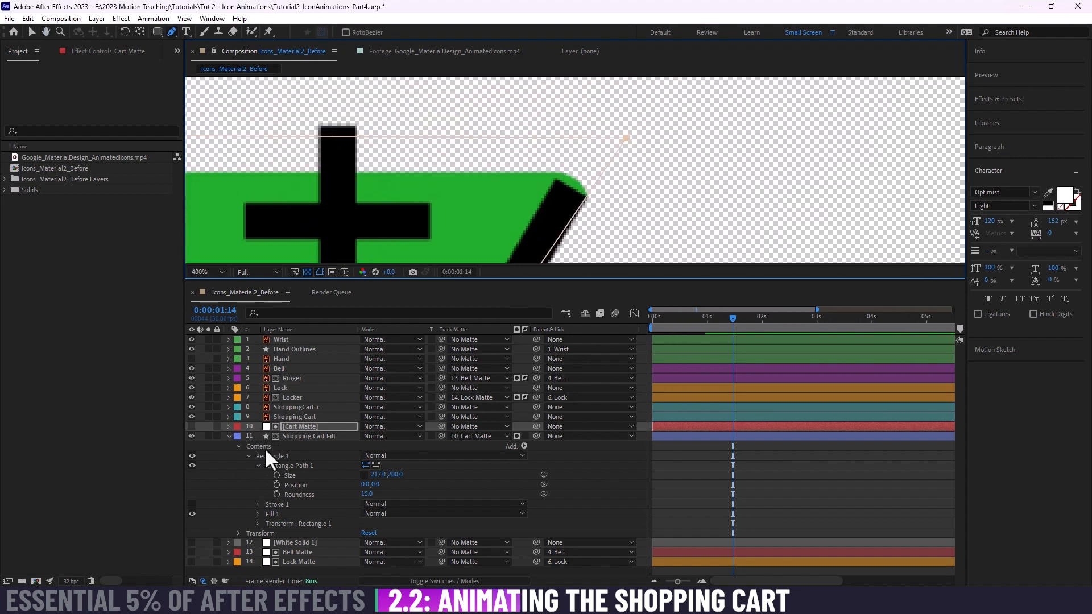
{"action": "left_click", "coordinate": [228, 426]}
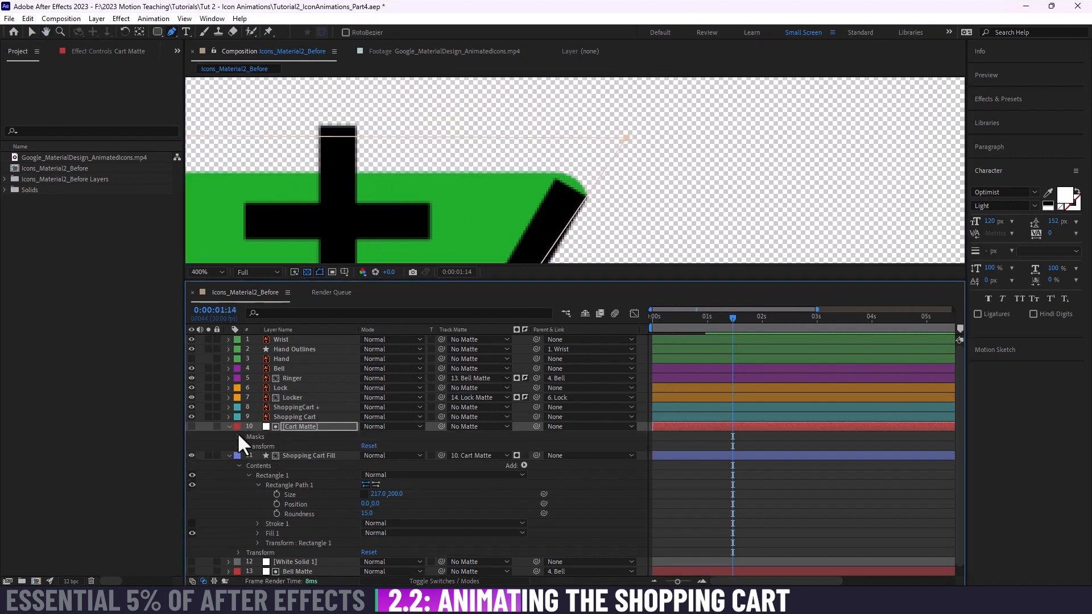
{"action": "left_click", "coordinate": [239, 437]}
{"action": "left_click", "coordinate": [257, 445]}
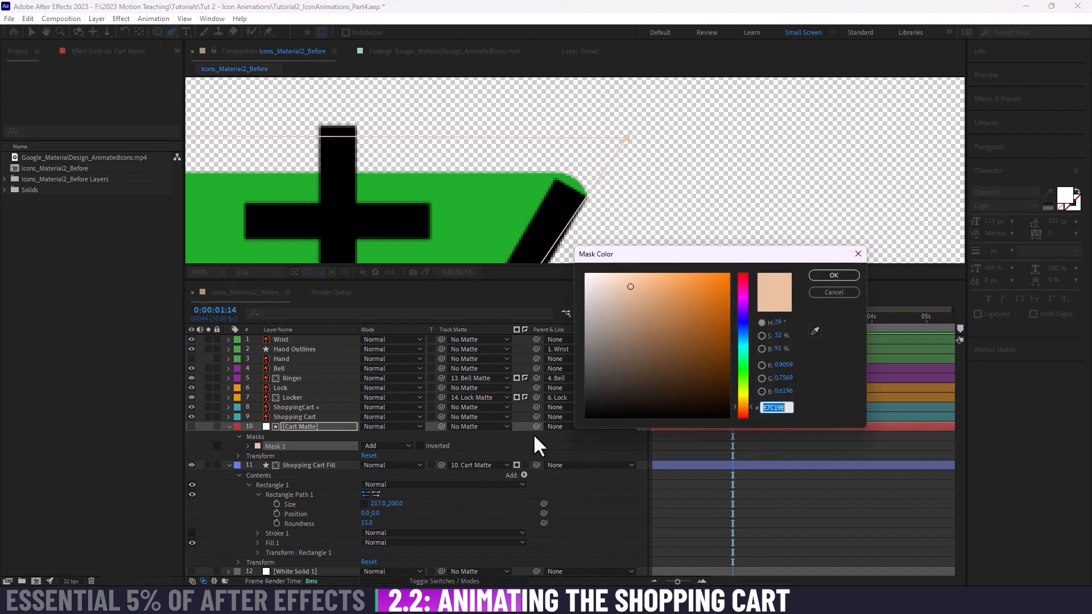
{"action": "left_click", "coordinate": [728, 323]}
{"action": "left_click", "coordinate": [821, 275]}
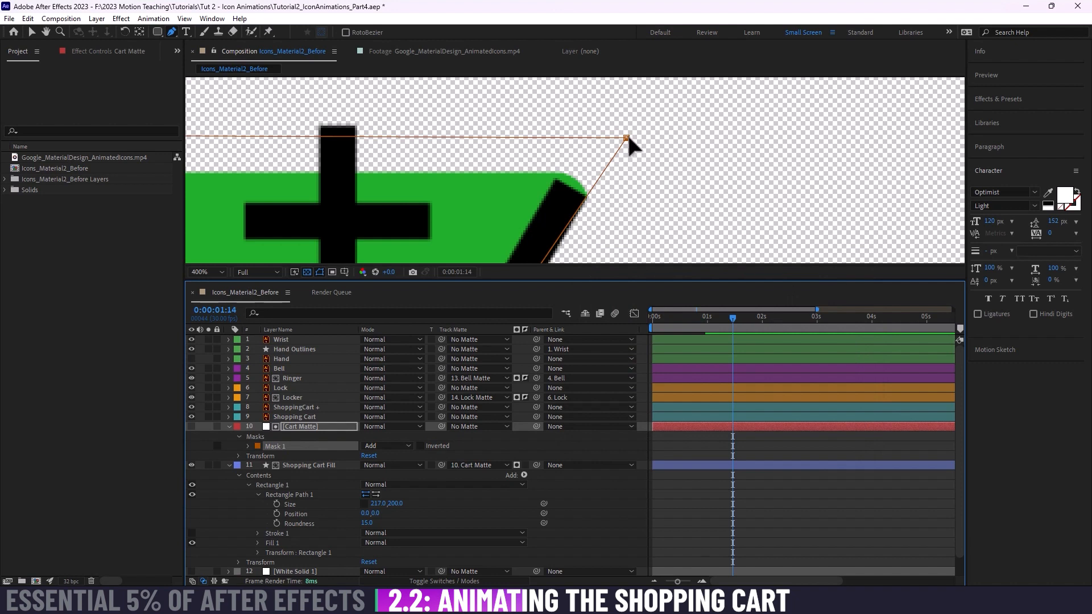
Step: Move the mask's upper-right point slightly down and inward, and compare the basket's corner with the Google_MaterialDesign_AnimatedIcons.mp4 reference footage
{"action": "mouse_move", "coordinate": [627, 138]}
{"action": "left_mouse_down"}
{"action": "mouse_move", "coordinate": [594, 169]}
{"action": "mouse_move", "coordinate": [619, 148]}
{"action": "left_mouse_up"}
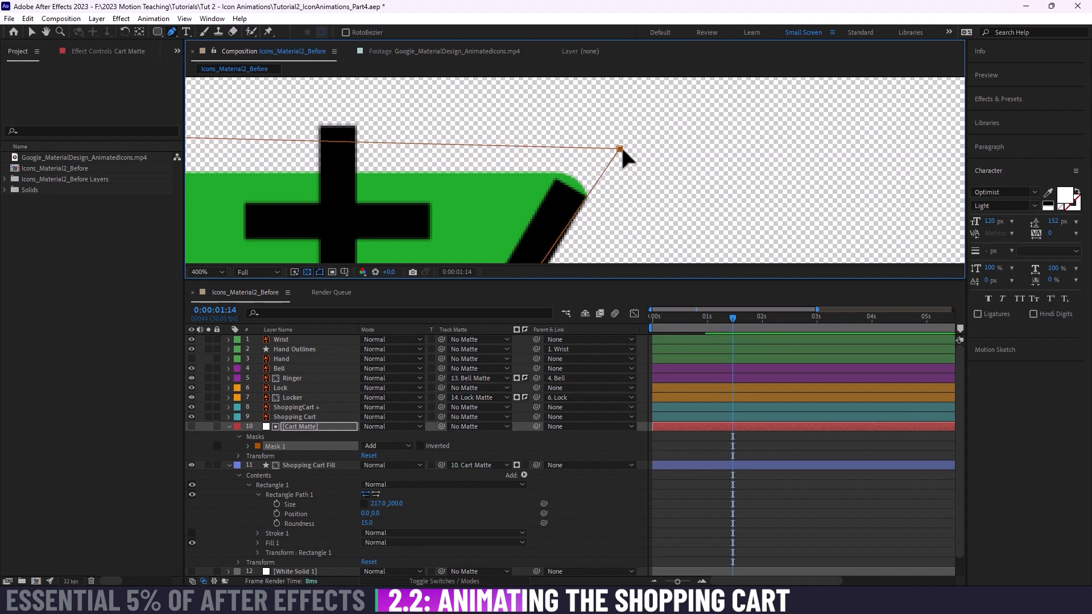
{"action": "mouse_move", "coordinate": [620, 148]}
{"action": "left_mouse_down"}
{"action": "mouse_move", "coordinate": [589, 141]}
{"action": "mouse_move", "coordinate": [618, 150]}
{"action": "left_mouse_up"}
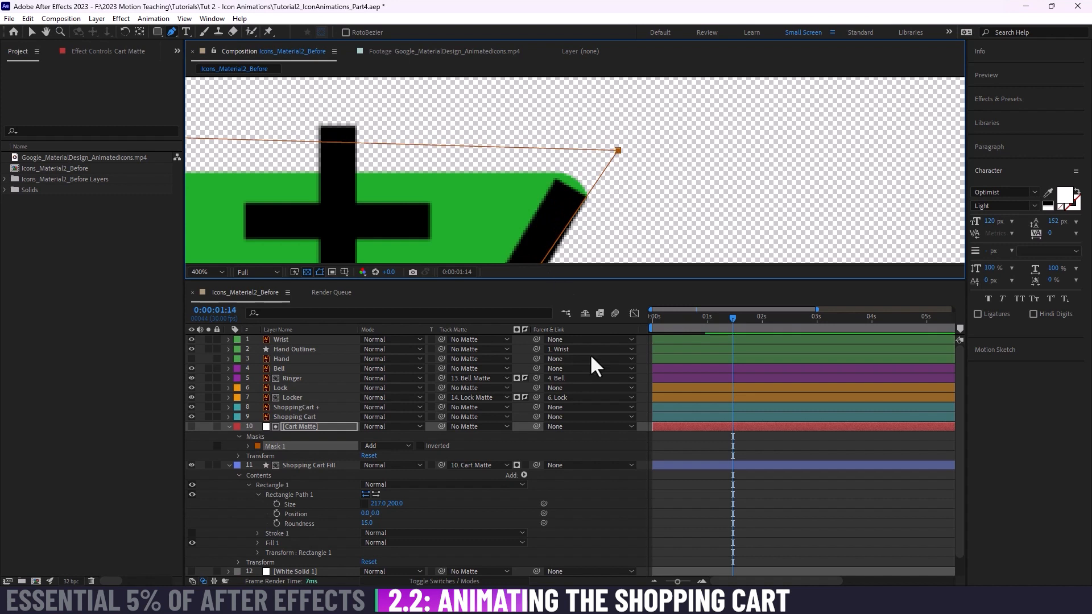
{"action": "left_click", "coordinate": [432, 53]}
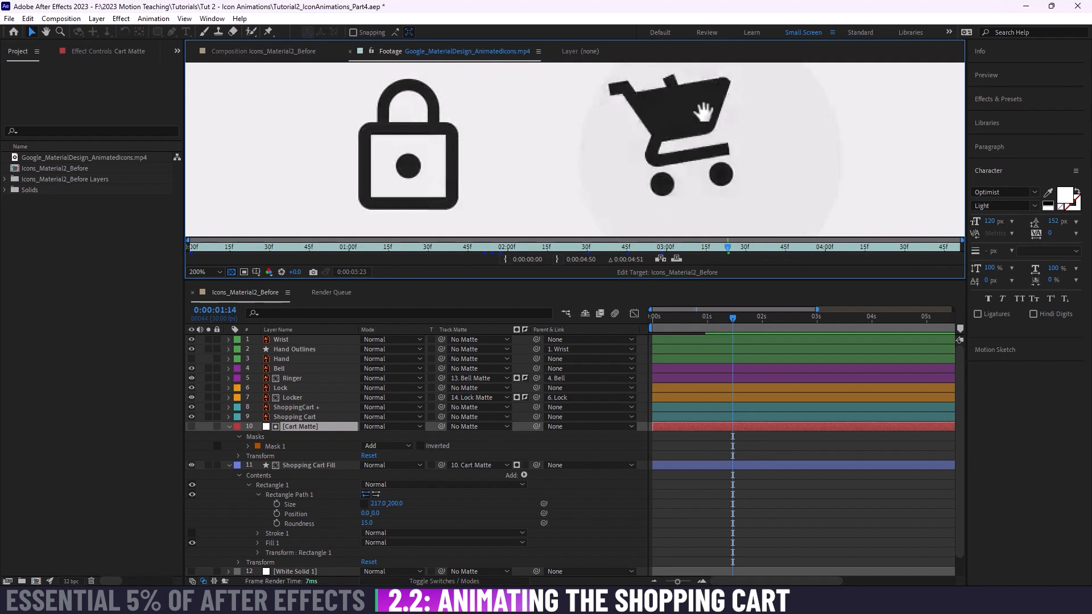
{"action": "scroll", "coordinate": [617, 148], "scroll_direction": "up", "scroll_amount": 2}
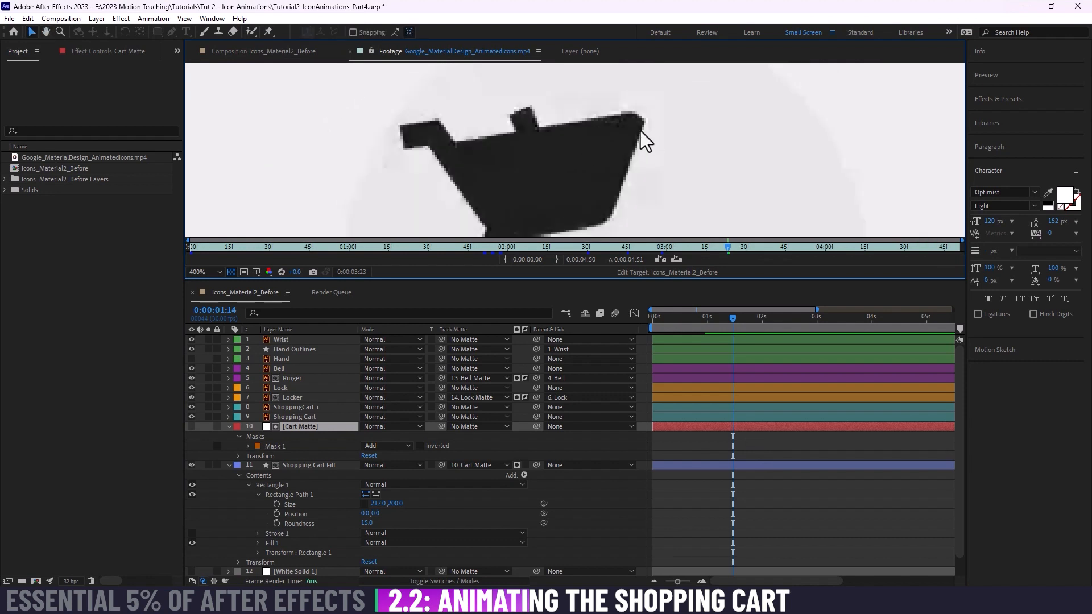
{"action": "scroll", "coordinate": [633, 128], "scroll_direction": "down", "scroll_amount": 4}
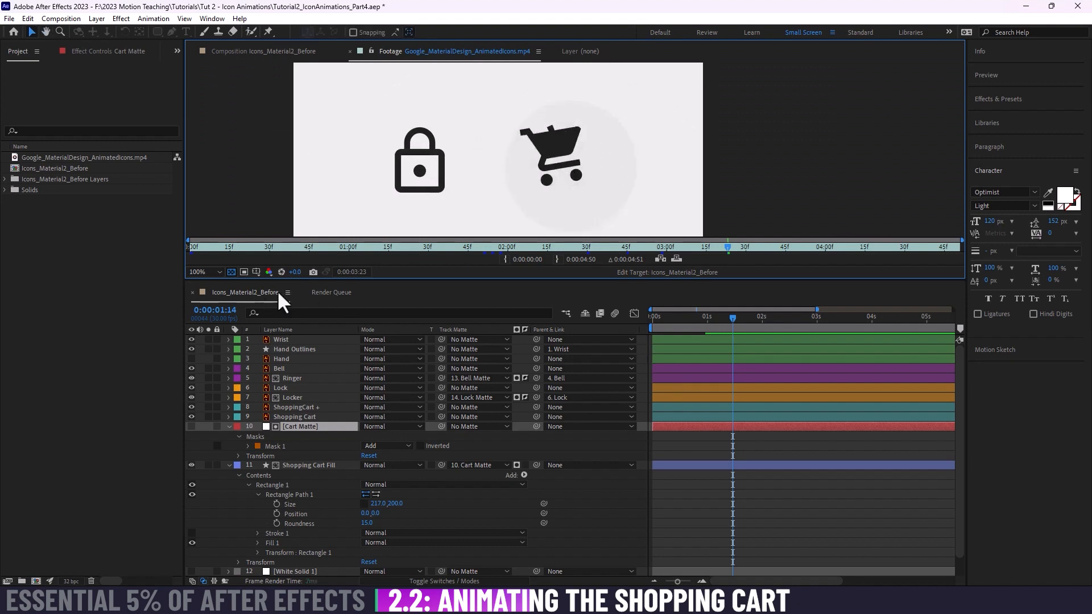
{"action": "left_click", "coordinate": [255, 291]}
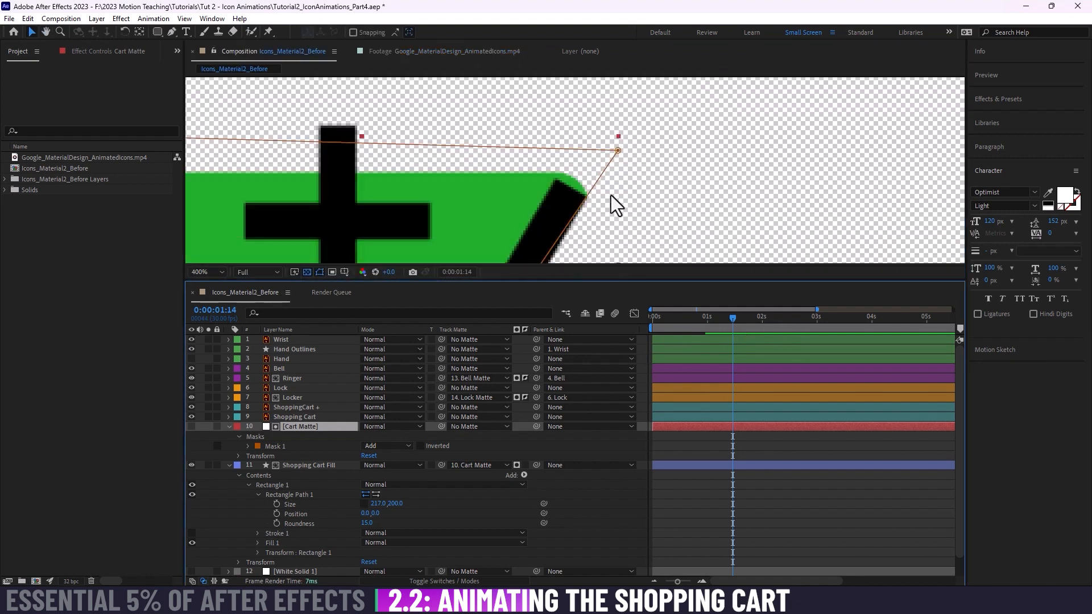
Step: Show the Shopping Cart Fill layer's Position and add a Position keyframe at 0:00:01:14 with the basket filled
{"action": "scroll", "coordinate": [606, 227], "scroll_direction": "down", "scroll_amount": 4}
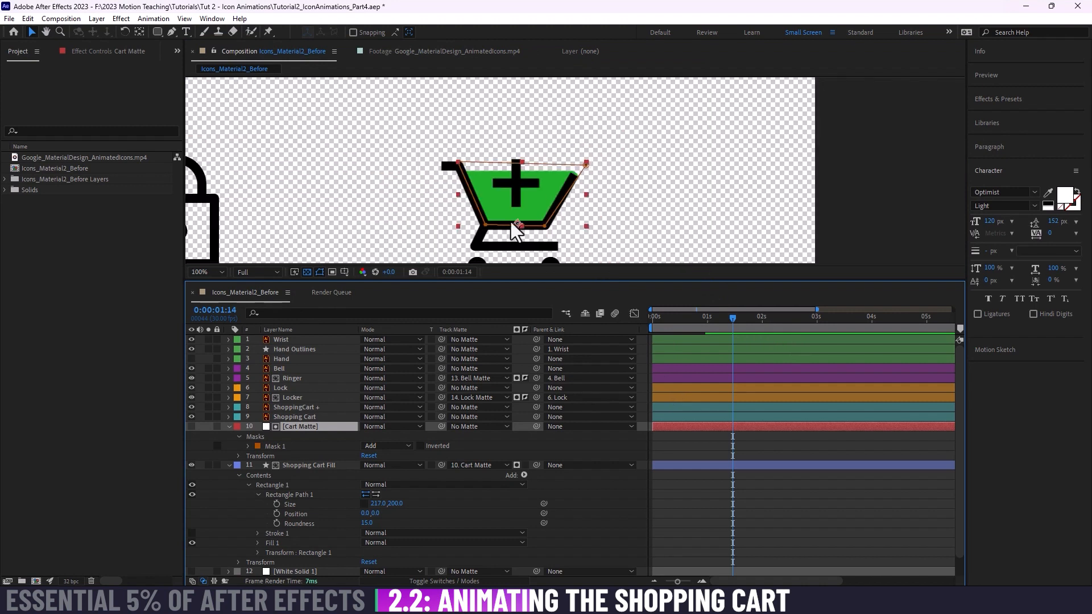
{"action": "left_click", "coordinate": [305, 464]}
{"action": "key", "text": "p"}
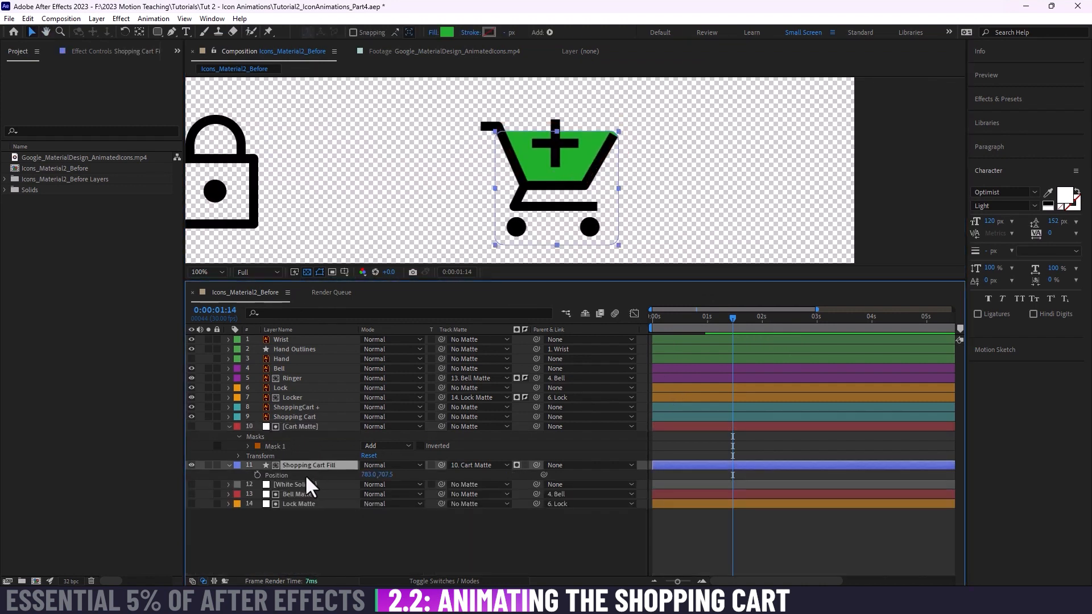
{"action": "mouse_move", "coordinate": [390, 482]}
{"action": "left_mouse_down"}
{"action": "mouse_move", "coordinate": [469, 477]}
{"action": "mouse_move", "coordinate": [384, 483]}
{"action": "left_mouse_up"}
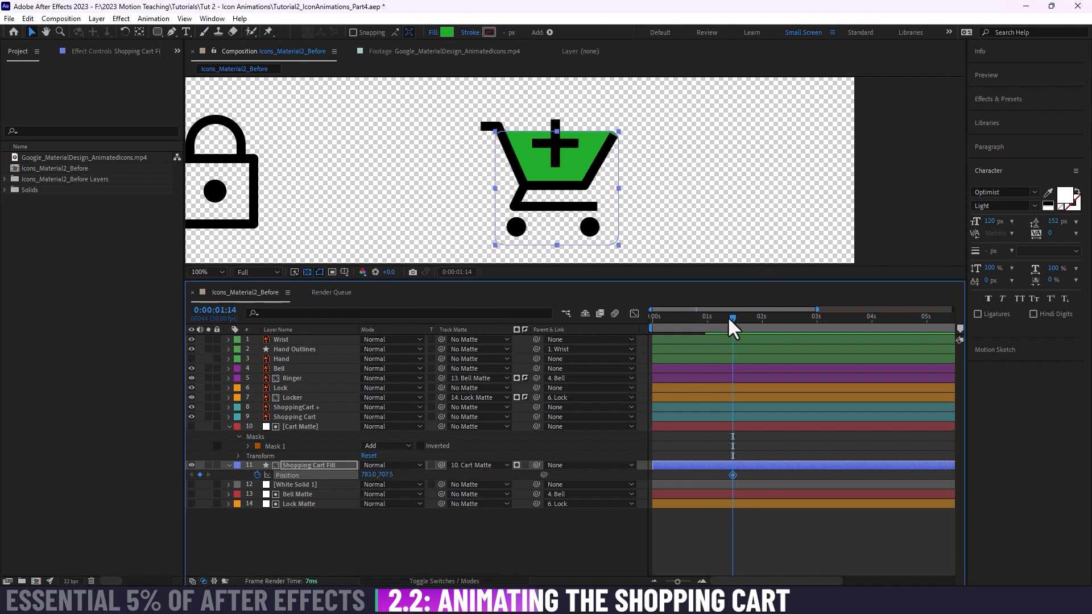
Step: At 0:00:00:28, lower the Shopping Cart Fill below the basket by setting its Position to 783.0, 802.5
{"action": "left_click_drag", "start_coordinate": [729, 320], "coordinate": [707, 320]}
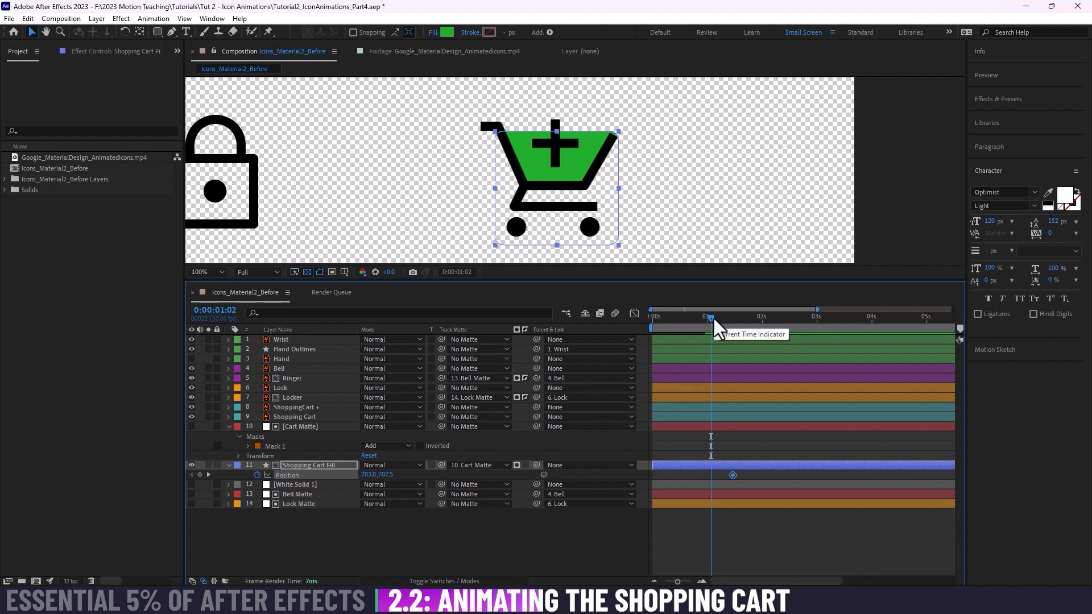
{"action": "left_click_drag", "start_coordinate": [712, 318], "coordinate": [705, 316]}
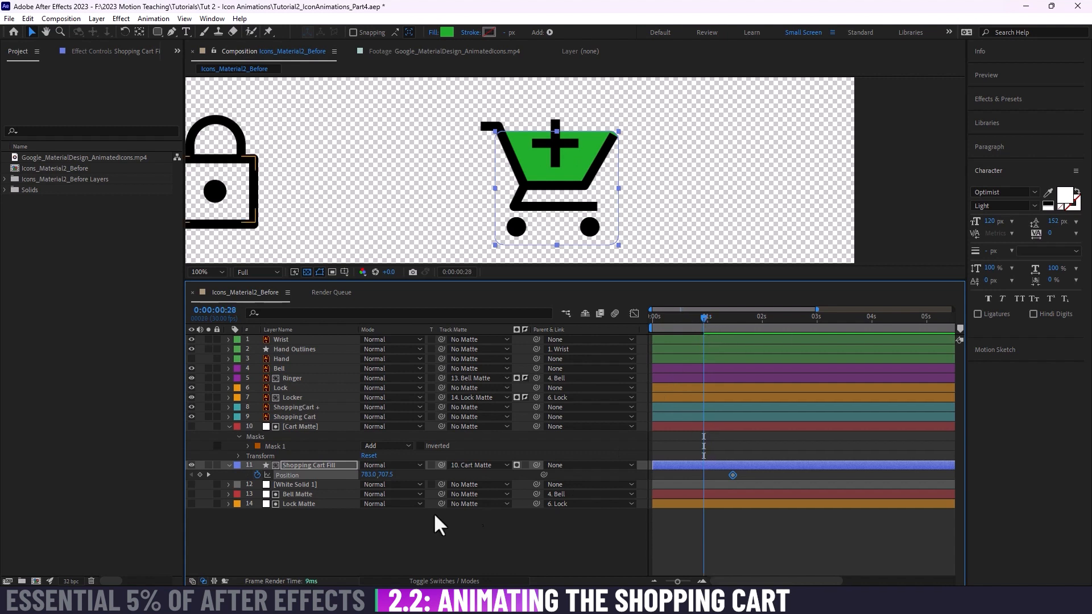
{"action": "left_click_drag", "start_coordinate": [385, 475], "coordinate": [438, 475]}
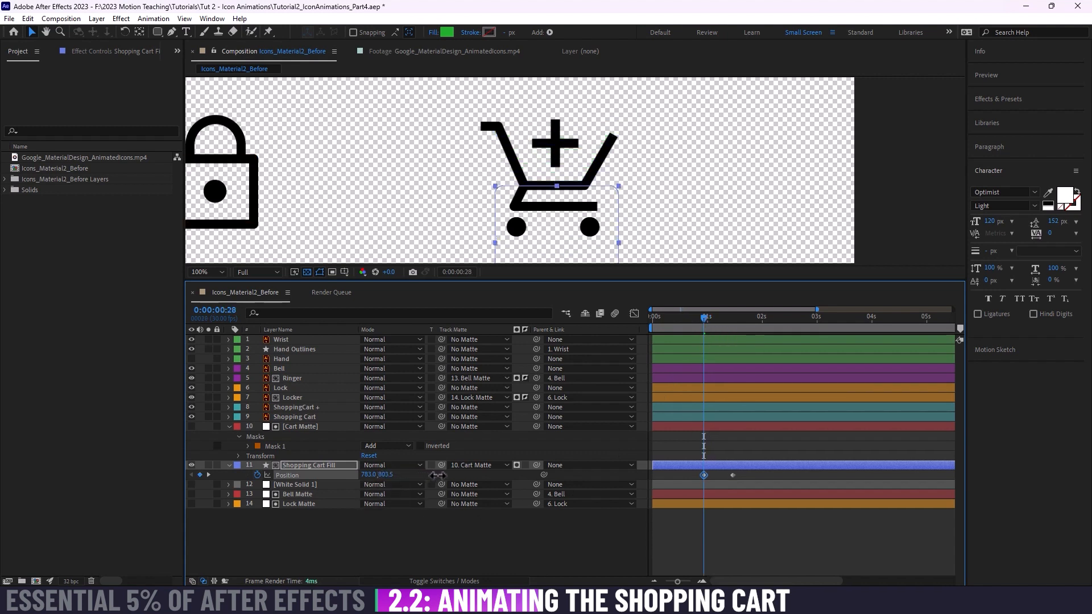
{"action": "left_click", "coordinate": [725, 537]}
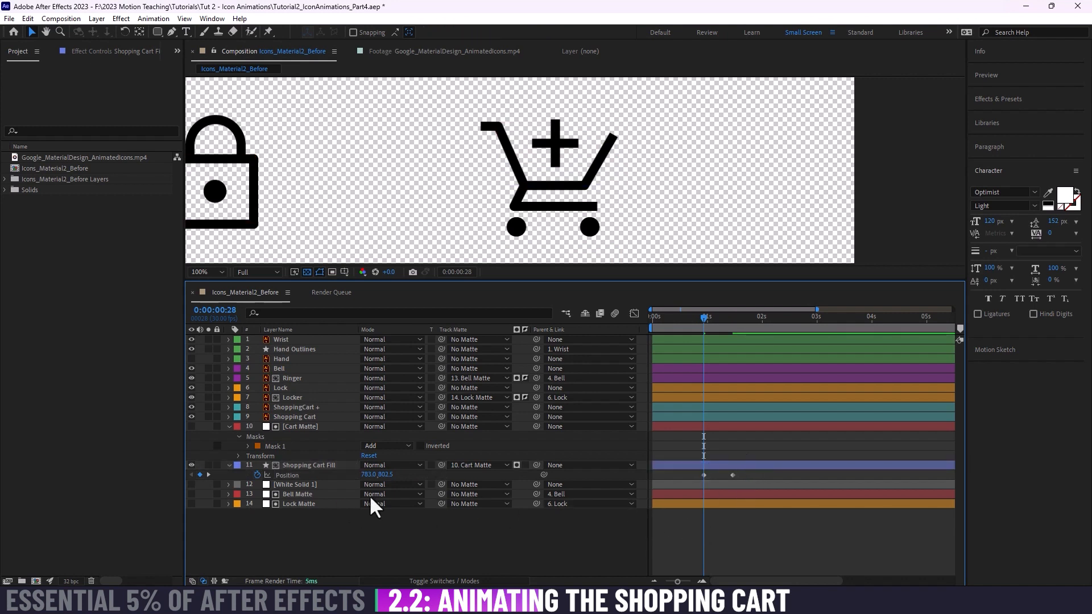
Step: Select the fill's Position keyframes and preview the cart's filling animation, replaying it from 0:00:00:12
{"action": "left_click", "coordinate": [309, 475]}
{"action": "key", "text": "space"}
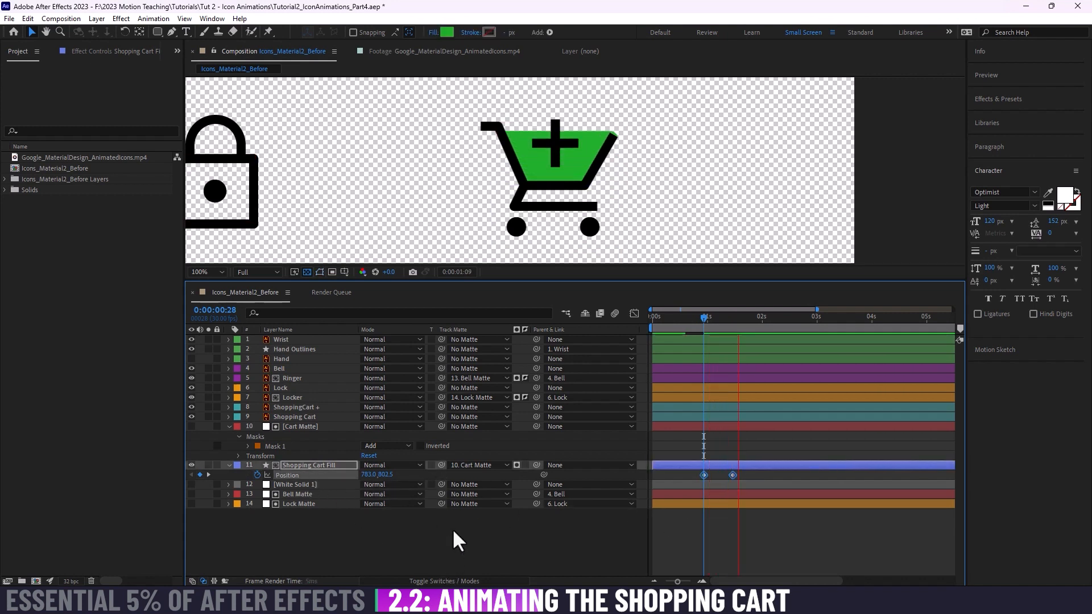
{"action": "left_click_drag", "start_coordinate": [745, 318], "coordinate": [675, 326]}
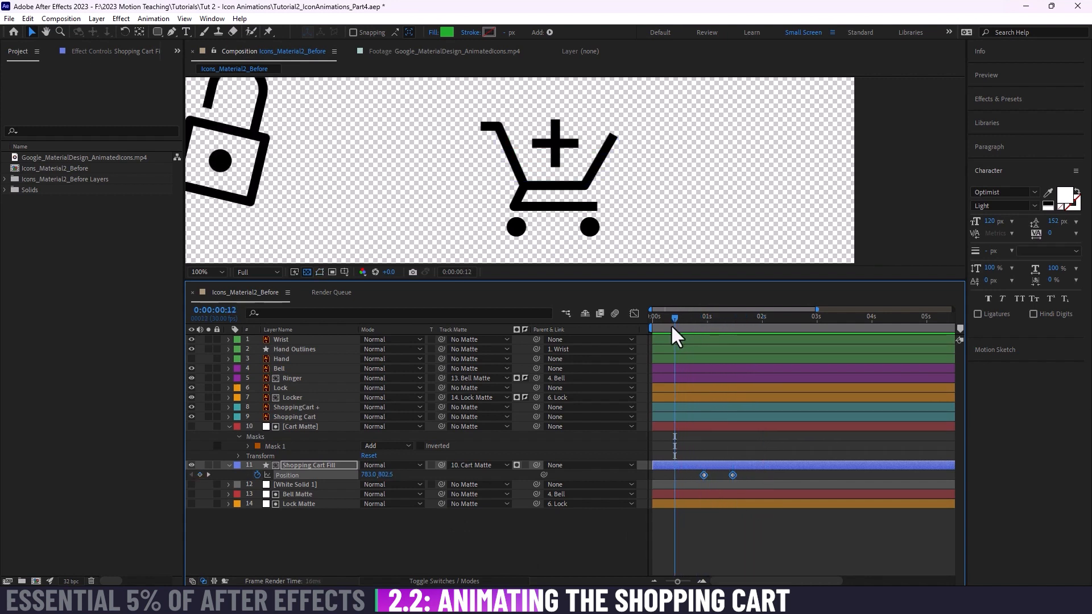
{"action": "key", "text": "space"}
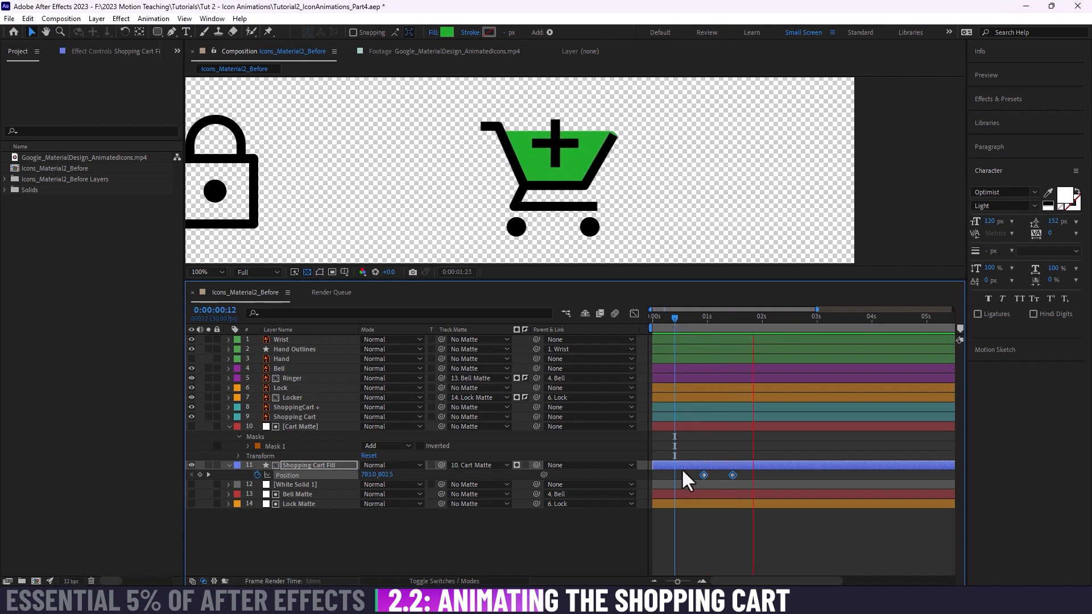
{"action": "key", "text": "space"}
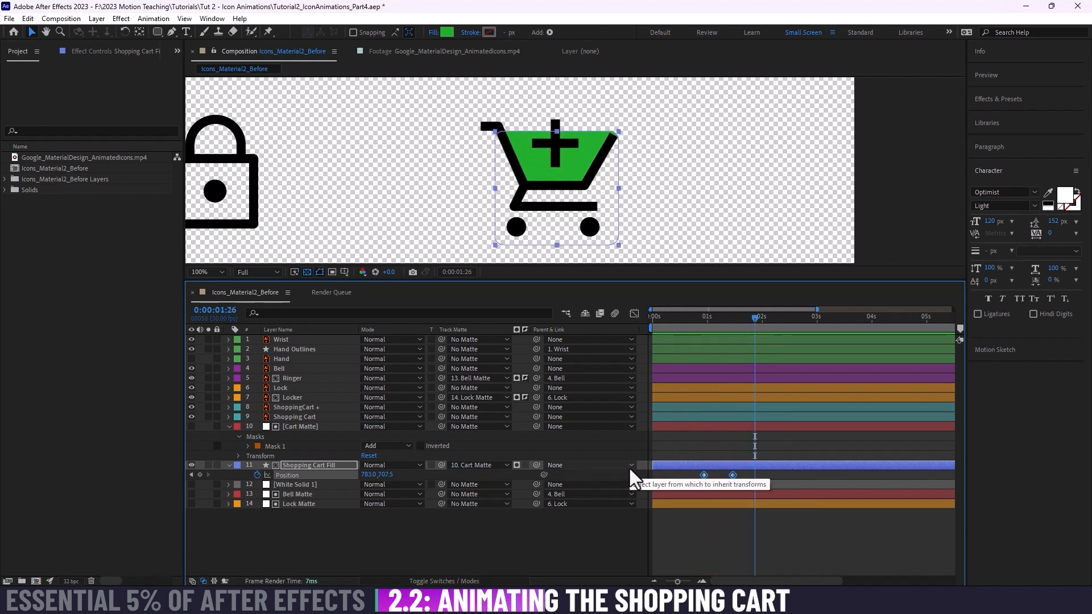
{"action": "left_click", "coordinate": [747, 525]}
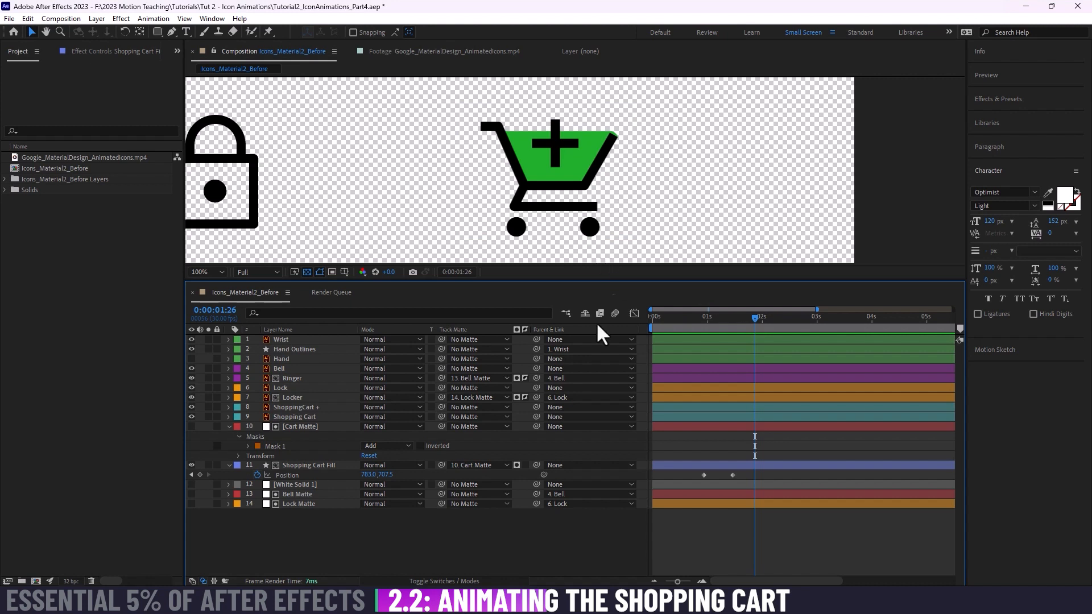
Step: Change the label colour of the Cart Matte and Shopping Cart Fill layers to Cyan
{"action": "left_click", "coordinate": [319, 424]}
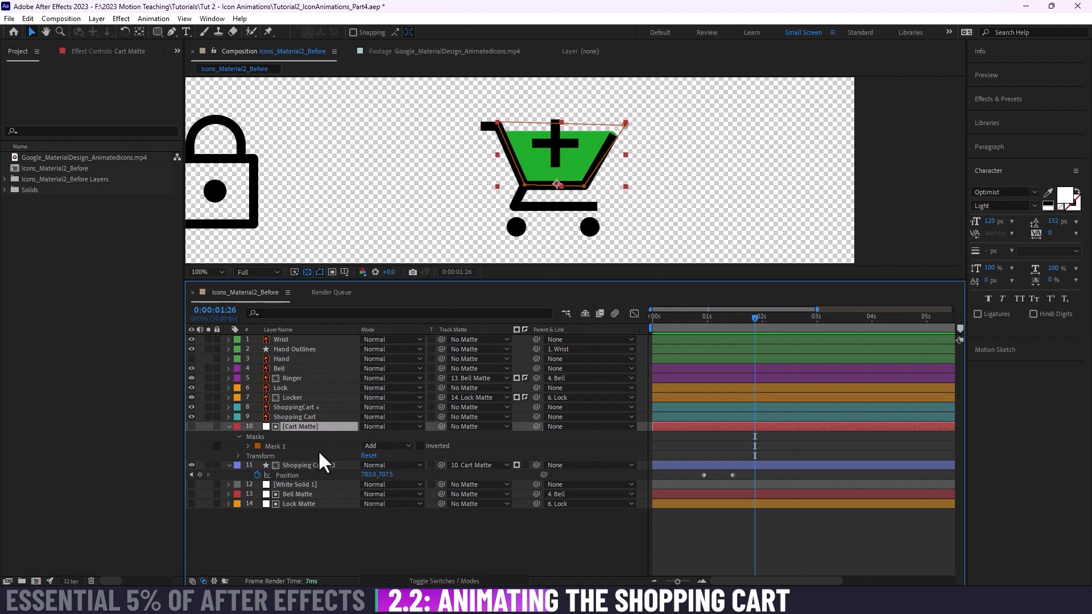
{"action": "left_click", "coordinate": [307, 465]}
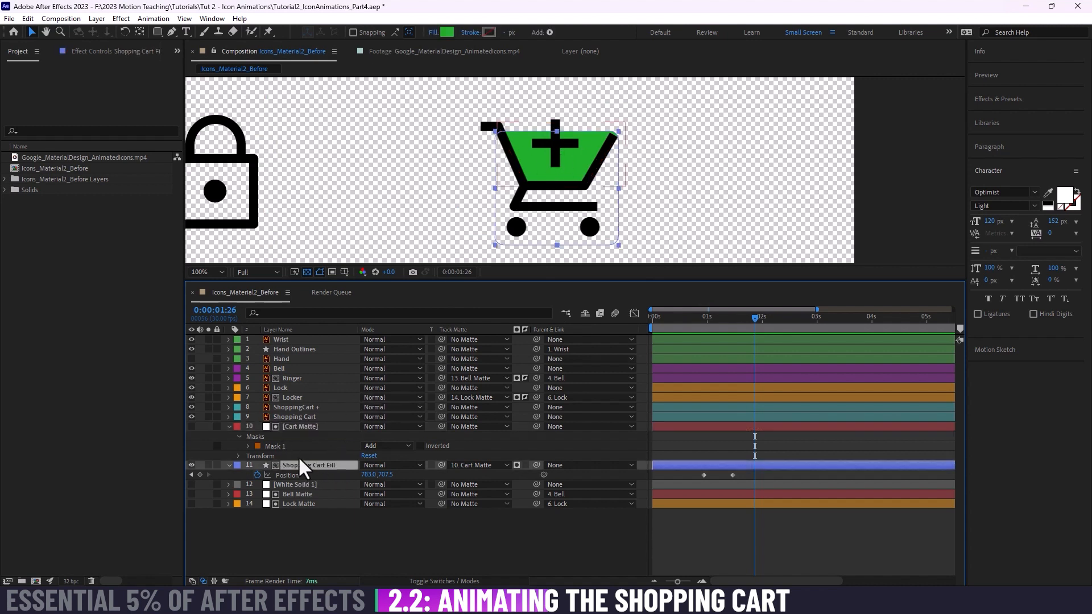
{"action": "left_click", "coordinate": [328, 427]}
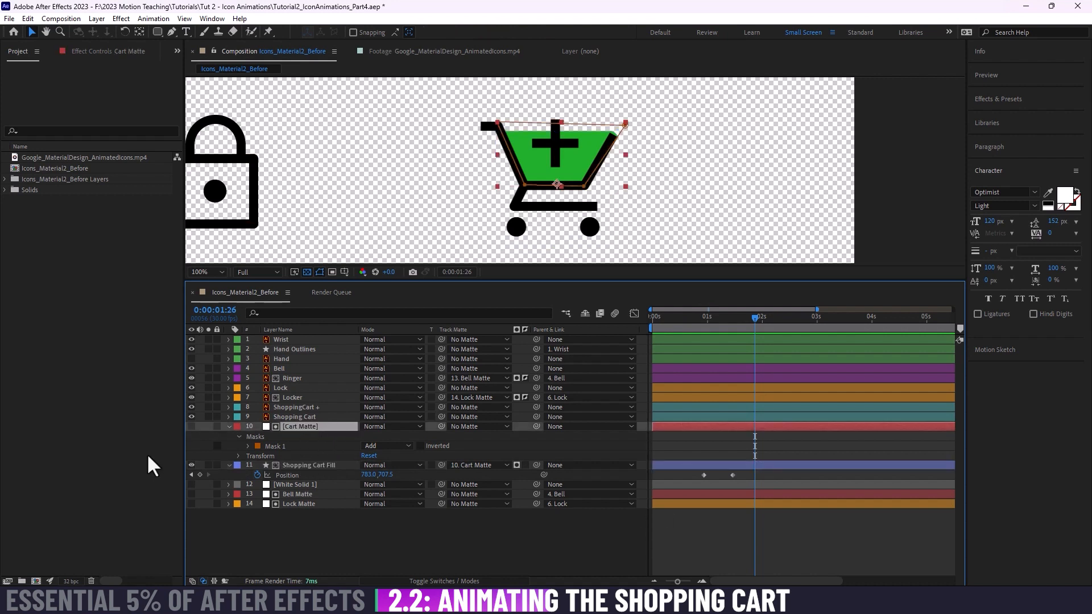
{"action": "left_click", "coordinate": [299, 465], "text": "shift"}
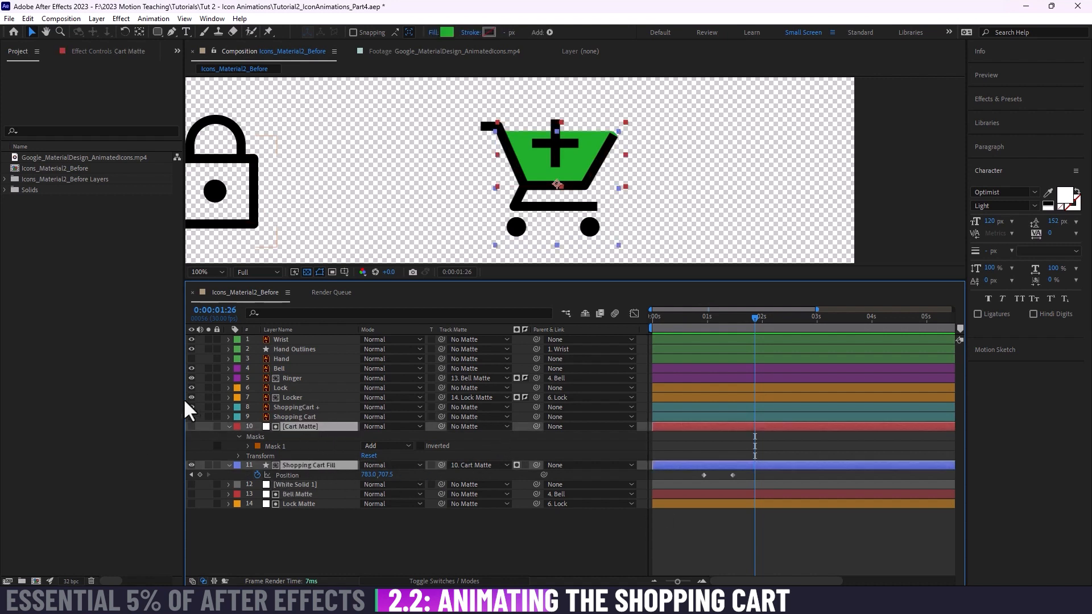
{"action": "left_click", "coordinate": [238, 426]}
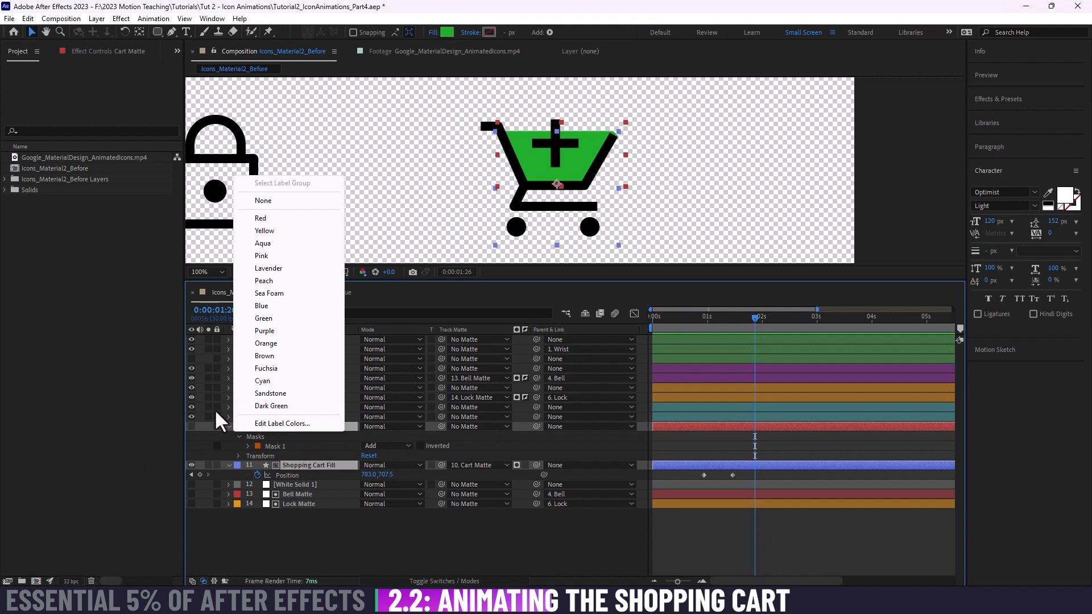
{"action": "left_click", "coordinate": [262, 380]}
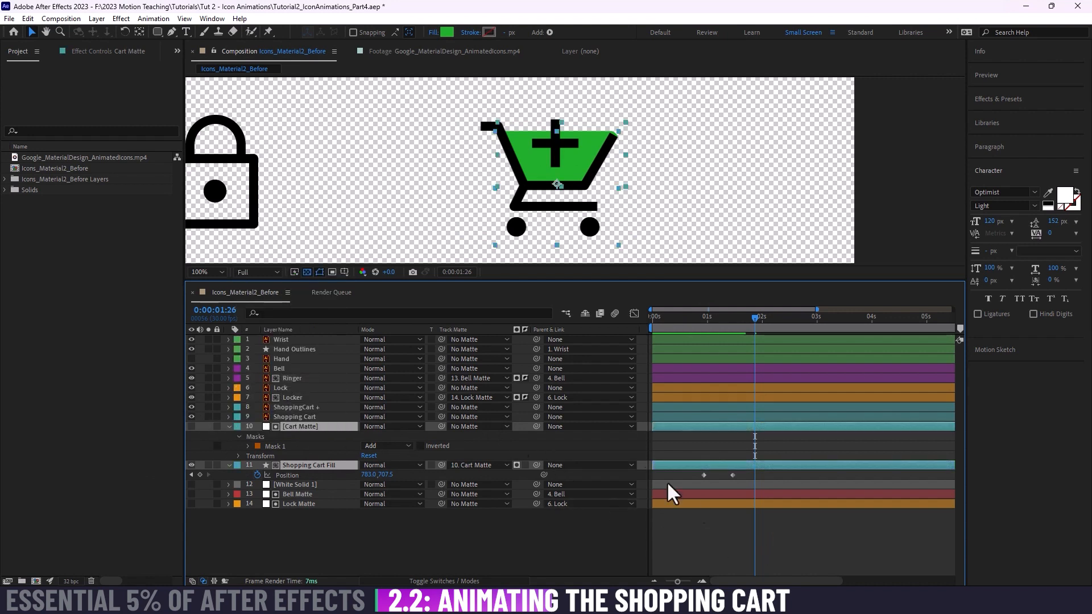
{"action": "left_click", "coordinate": [741, 551]}
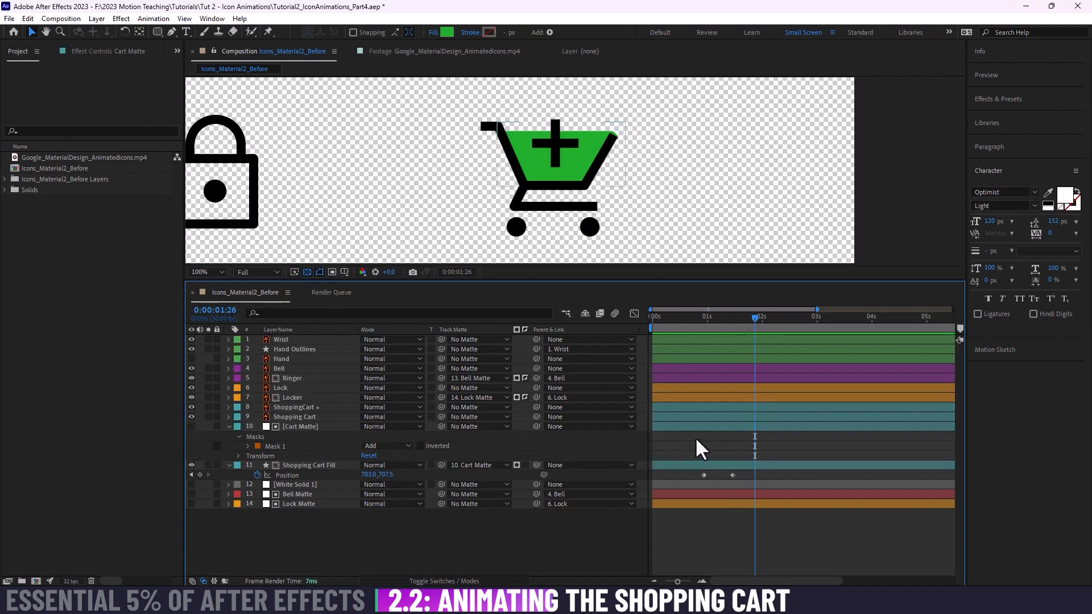
Step: Select the layers from ShoppingCart + through Shopping Cart Fill, deselect them, and display the layer switches in the timeline
{"action": "left_click", "coordinate": [281, 407]}
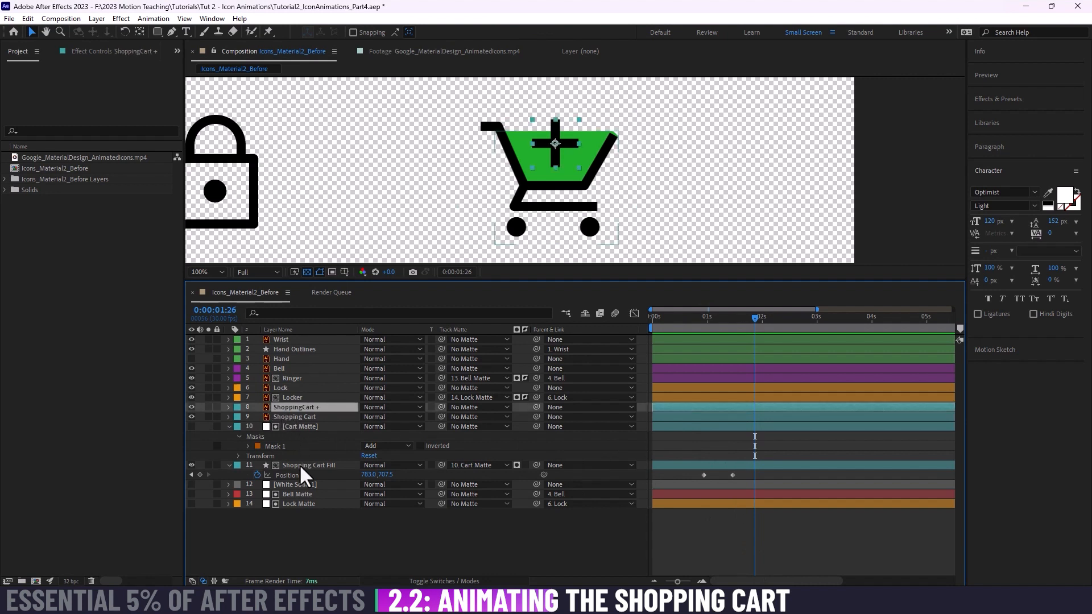
{"action": "left_click", "coordinate": [299, 464], "text": "shift"}
{"action": "left_click", "coordinate": [575, 548]}
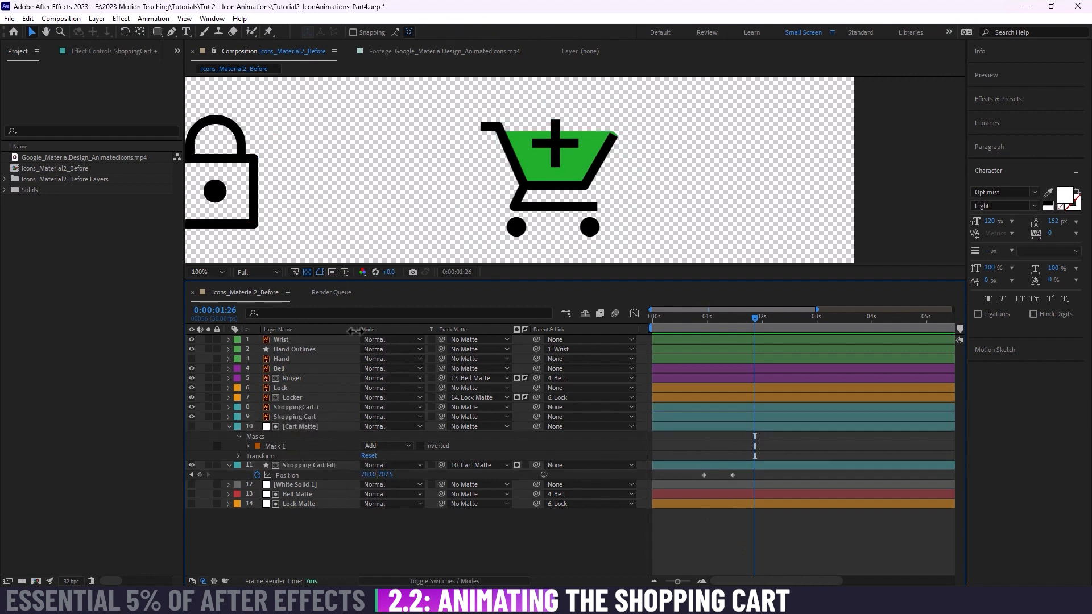
{"action": "mouse_move", "coordinate": [355, 331]}
{"action": "left_mouse_down"}
{"action": "mouse_move", "coordinate": [371, 331]}
{"action": "mouse_move", "coordinate": [356, 330]}
{"action": "left_mouse_up"}
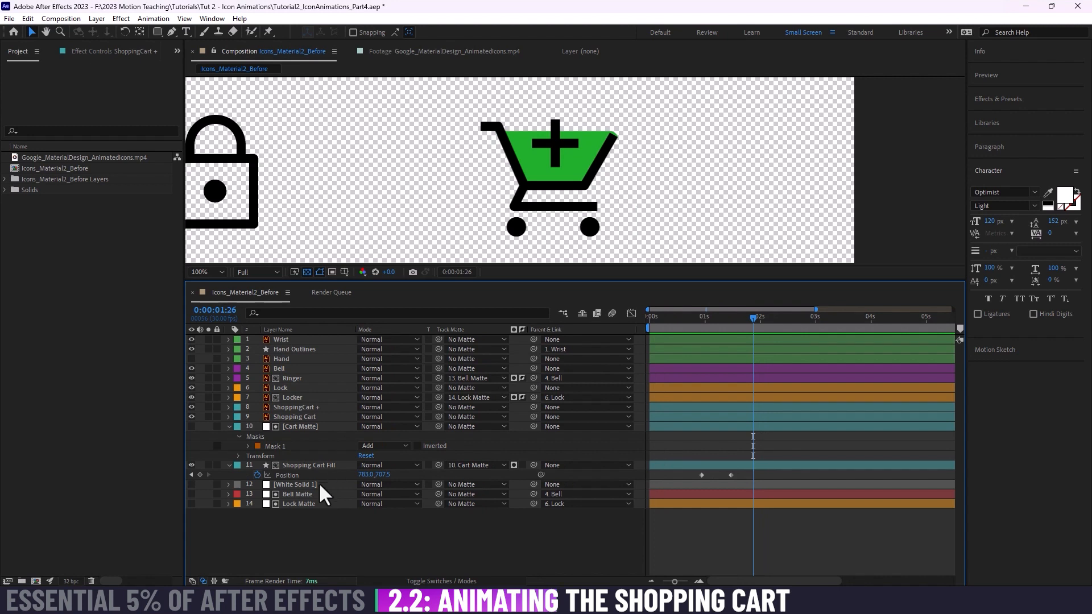
{"action": "left_click", "coordinate": [448, 581]}
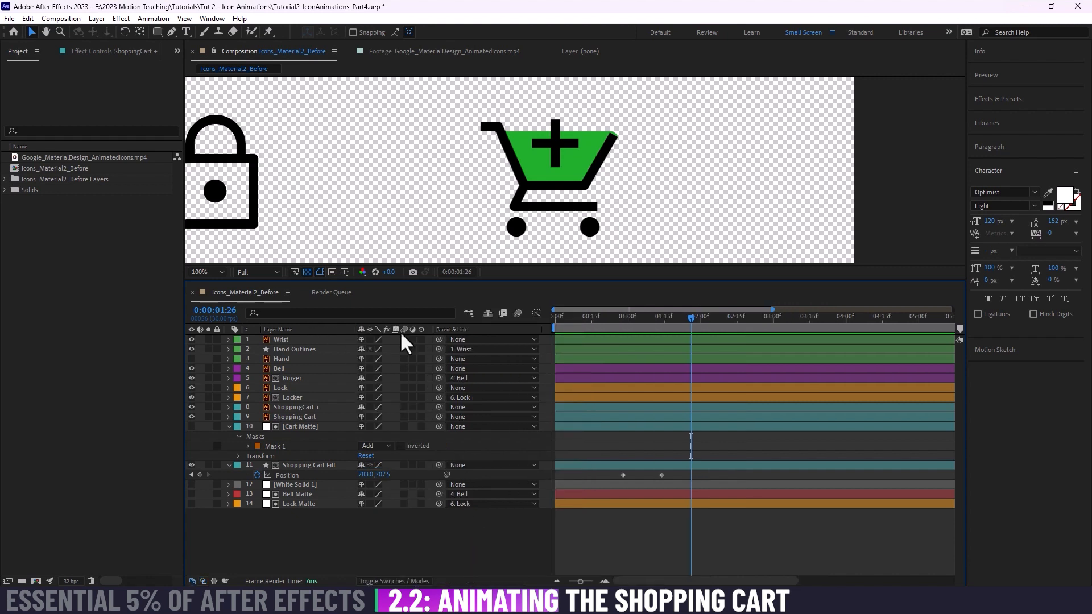
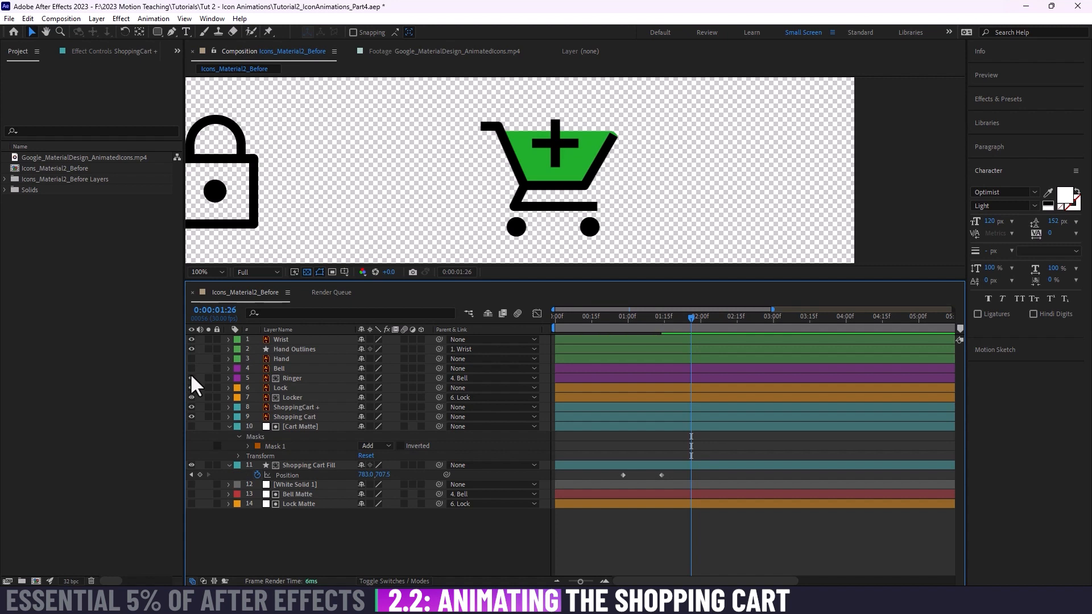
Step: Turn the visibility of the bell, lock and cart layers off and back on to check what each one shows
{"action": "left_click_drag", "start_coordinate": [191, 369], "coordinate": [191, 402]}
{"action": "left_click", "coordinate": [191, 406]}
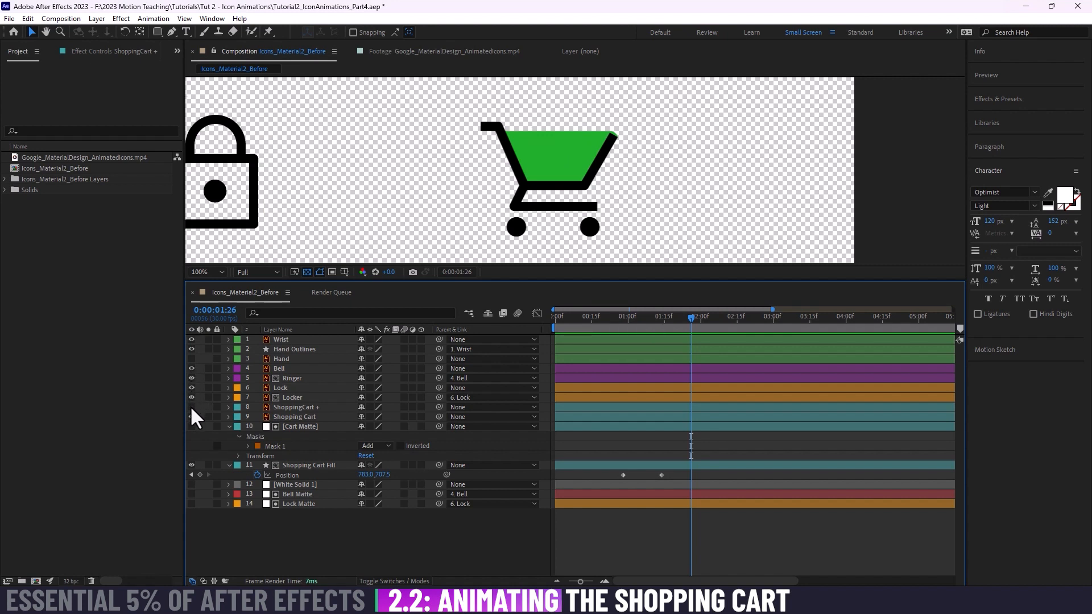
{"action": "left_click", "coordinate": [191, 406]}
{"action": "left_click_drag", "start_coordinate": [436, 182], "coordinate": [500, 170]}
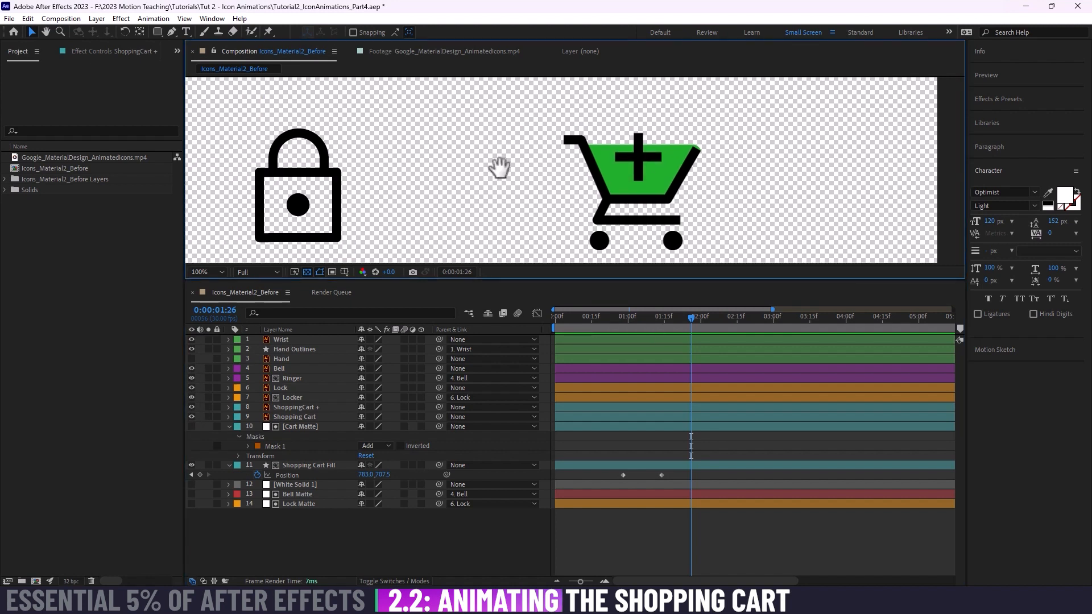
{"action": "left_click", "coordinate": [189, 416]}
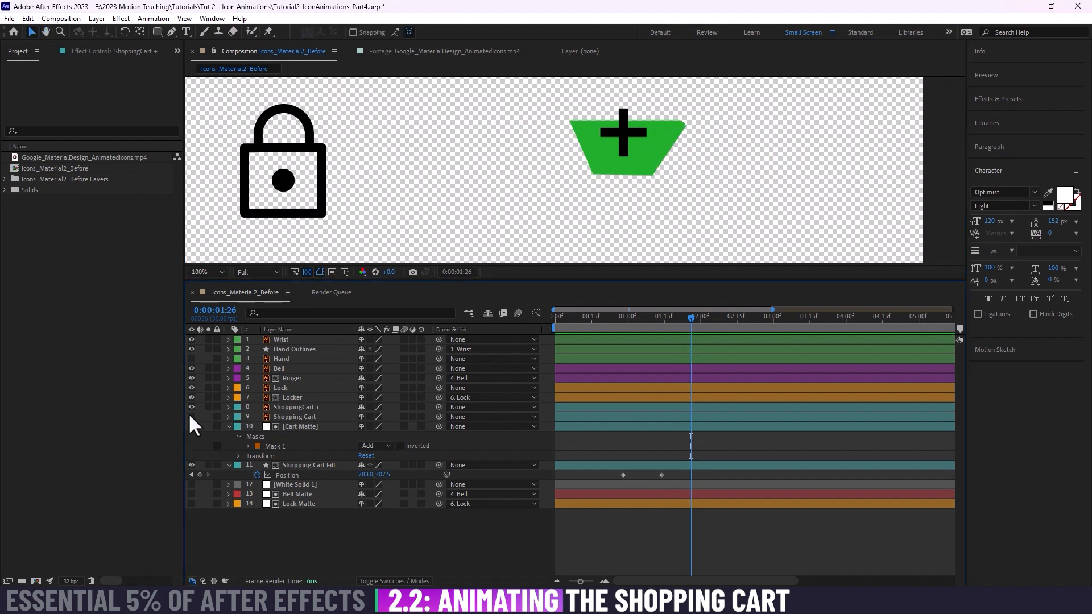
{"action": "left_click", "coordinate": [189, 407]}
{"action": "left_click", "coordinate": [190, 415]}
{"action": "left_click", "coordinate": [190, 406]}
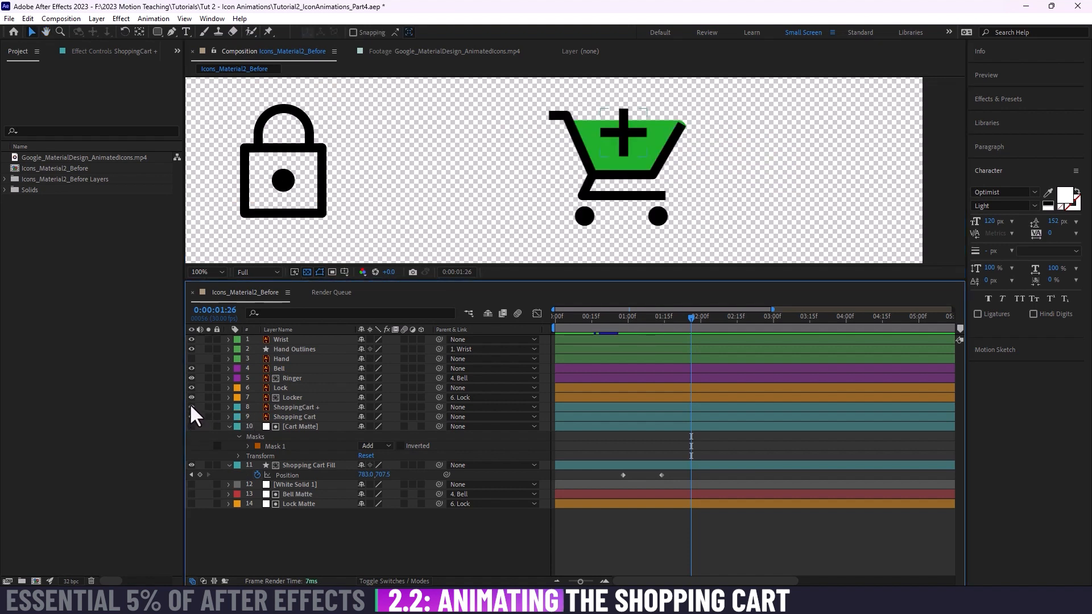
Step: Mark the seven layers from Wrist through Locker as shy
{"action": "left_click", "coordinate": [297, 396]}
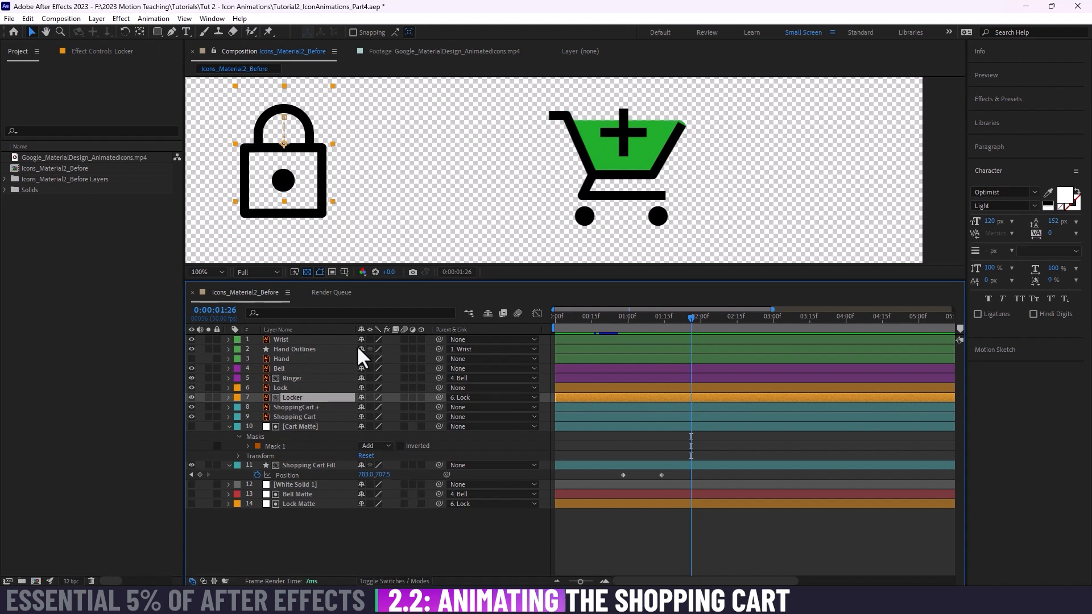
{"action": "left_click", "coordinate": [303, 339]}
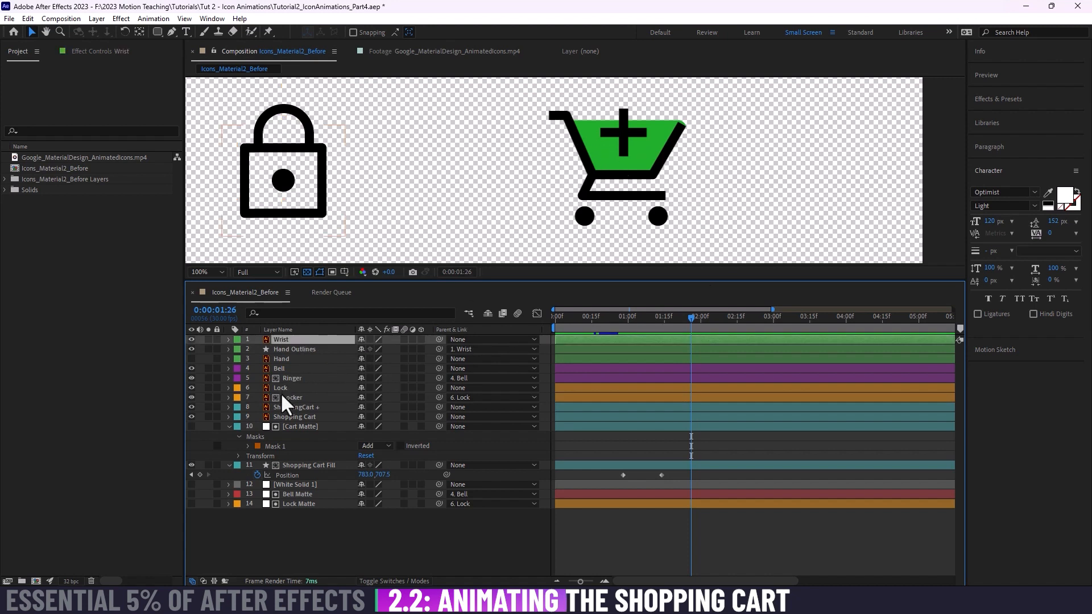
{"action": "left_click", "coordinate": [297, 396], "text": "shift"}
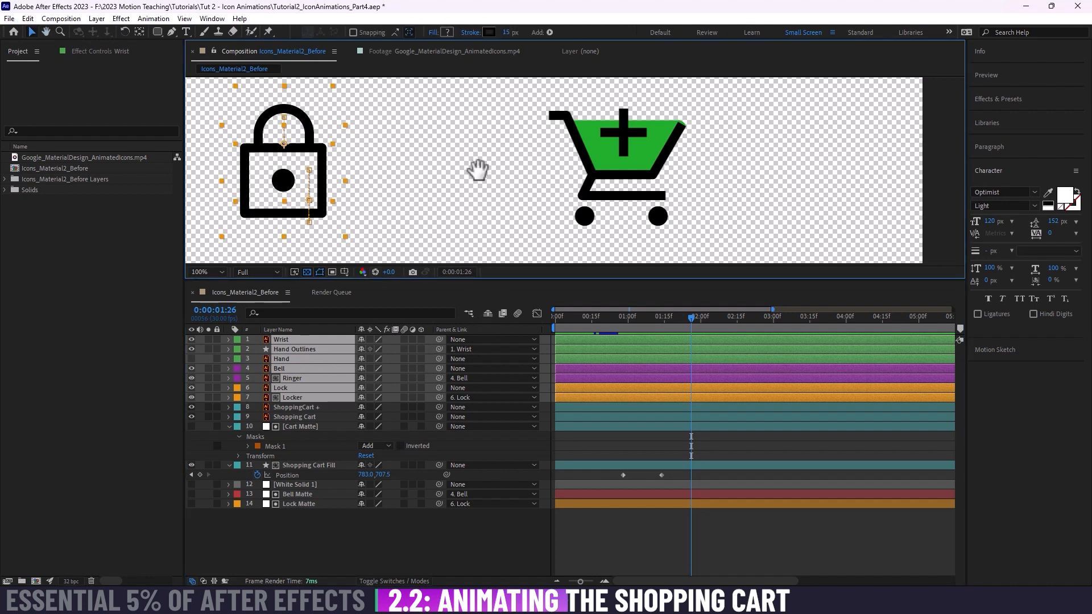
{"action": "key", "text": "comma"}
{"action": "key", "text": "comma"}
{"action": "left_click_drag", "start_coordinate": [514, 201], "coordinate": [514, 213]}
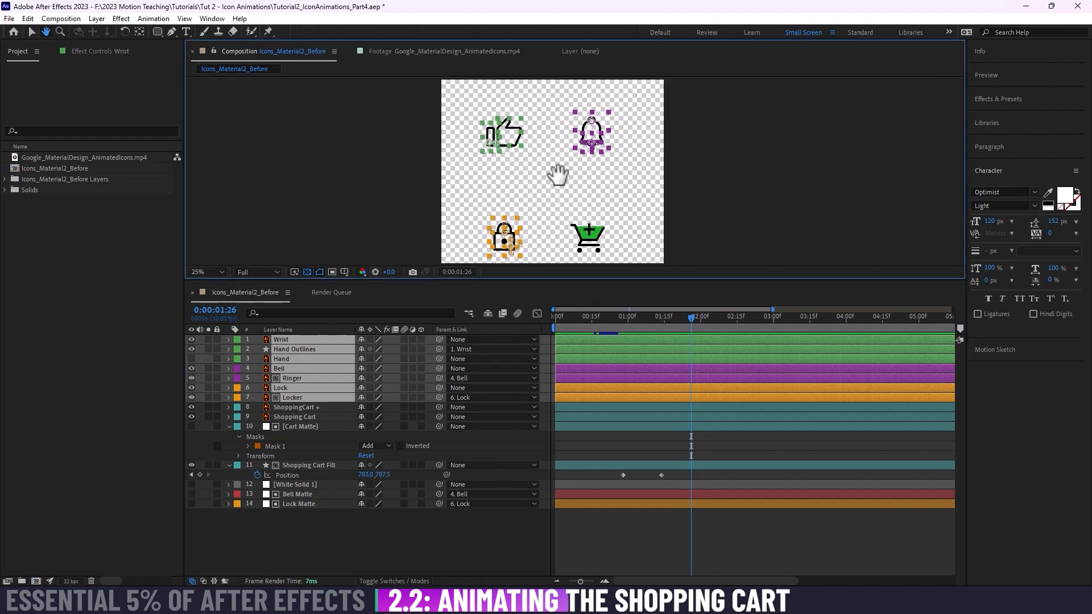
{"action": "left_click_drag", "start_coordinate": [557, 175], "coordinate": [557, 164]}
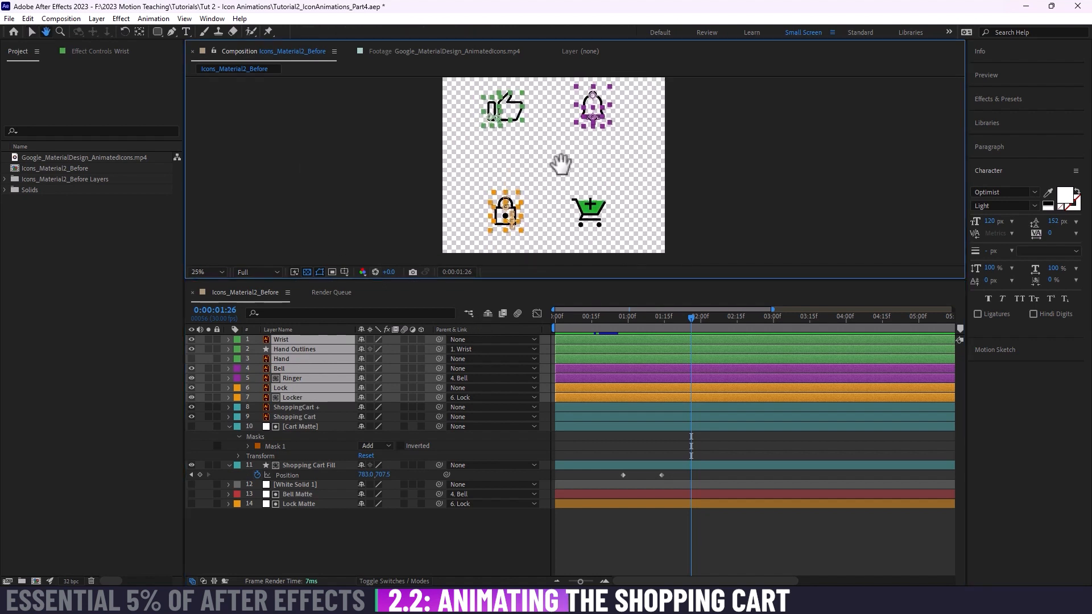
{"action": "left_click", "coordinate": [359, 339]}
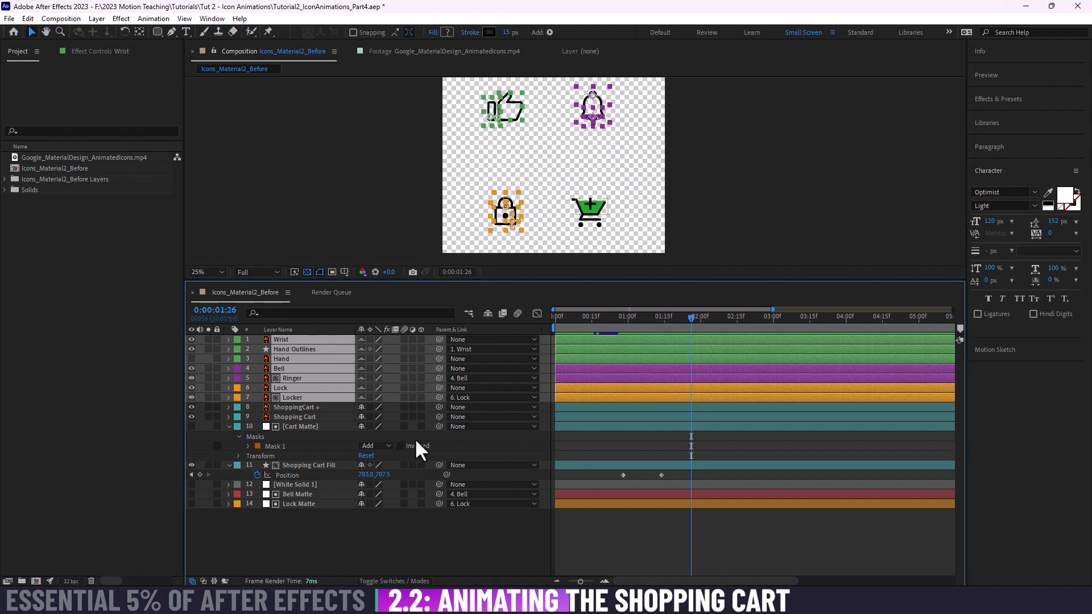
{"action": "left_click", "coordinate": [389, 526]}
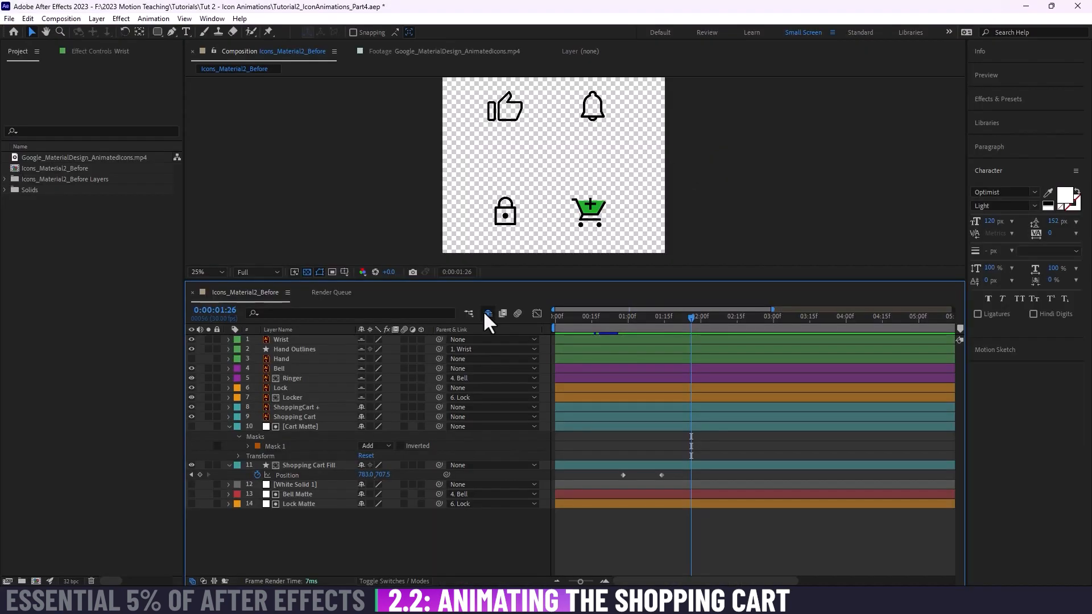
Step: Hide all shy layers from the timeline, and make White Solid 1, Bell Matte and Lock Matte shy too
{"action": "left_click", "coordinate": [573, 174]}
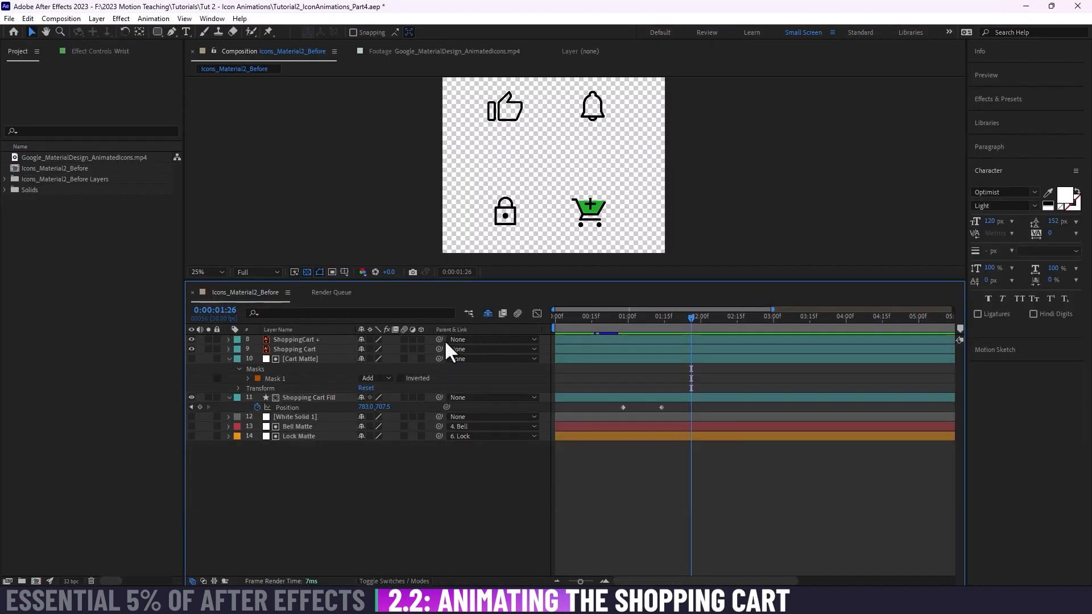
{"action": "left_click", "coordinate": [653, 359]}
{"action": "left_click_drag", "start_coordinate": [583, 166], "coordinate": [591, 182]}
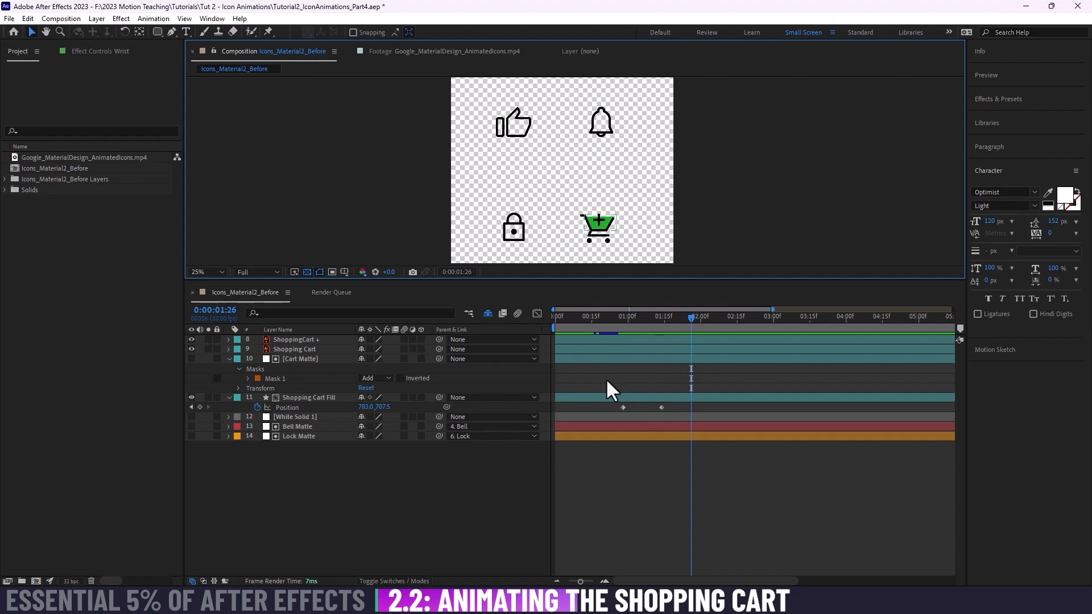
{"action": "left_click", "coordinate": [322, 416]}
{"action": "left_click", "coordinate": [321, 433], "text": "shift"}
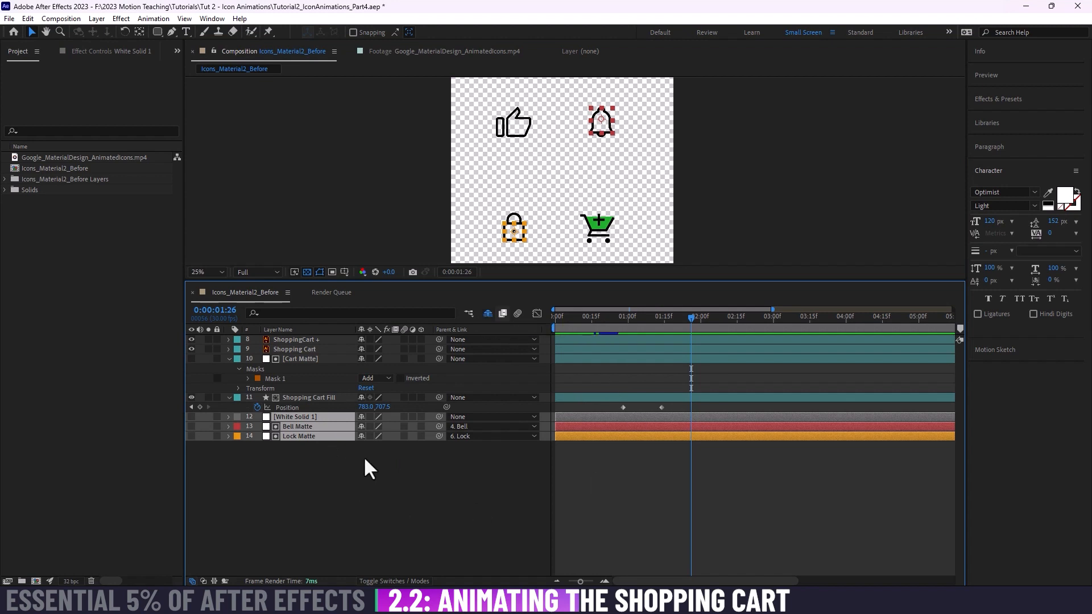
{"action": "key", "text": "Delete"}
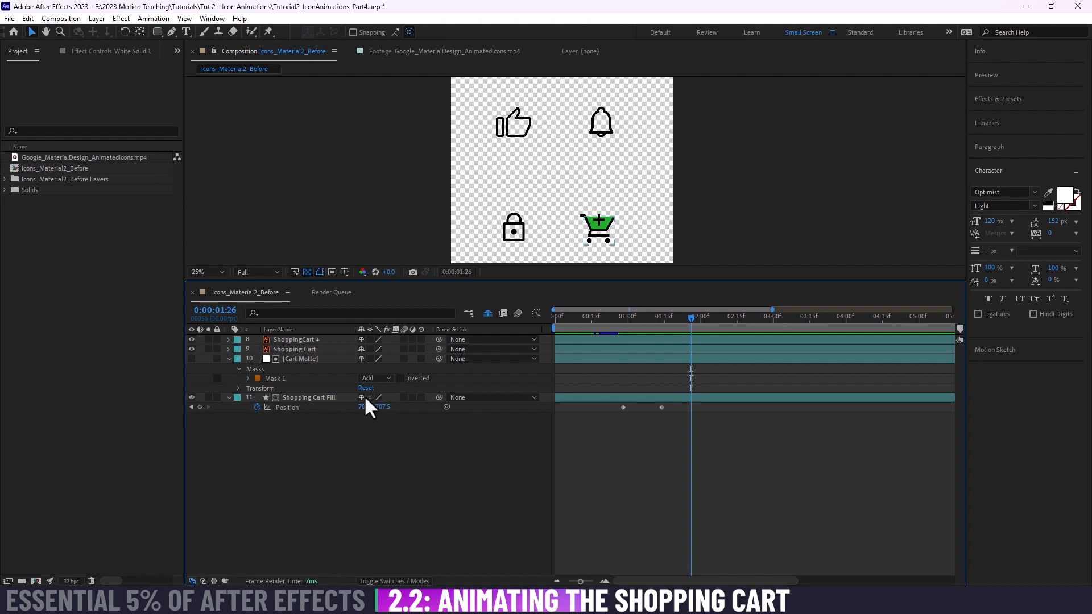
Step: Move the Shopping Cart Fill's second Position keyframe earlier to about 0:00:01:06 and preview the faster fill
{"action": "key", "text": "space"}
{"action": "left_click_drag", "start_coordinate": [620, 186], "coordinate": [614, 163]}
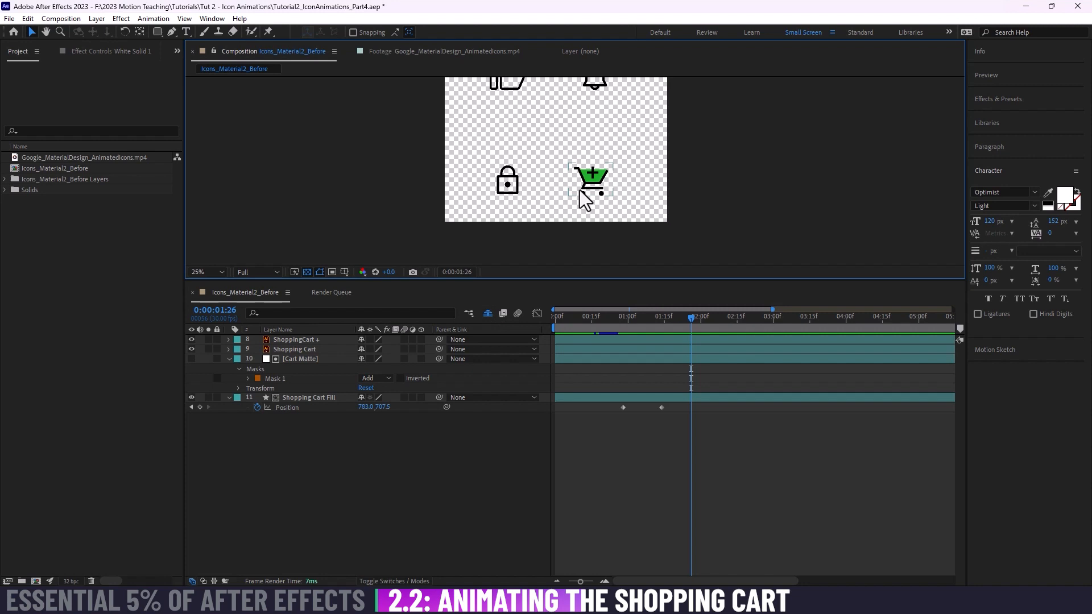
{"action": "scroll", "coordinate": [585, 195], "scroll_direction": "up", "scroll_amount": 4}
{"action": "left_click_drag", "start_coordinate": [701, 197], "coordinate": [634, 159]}
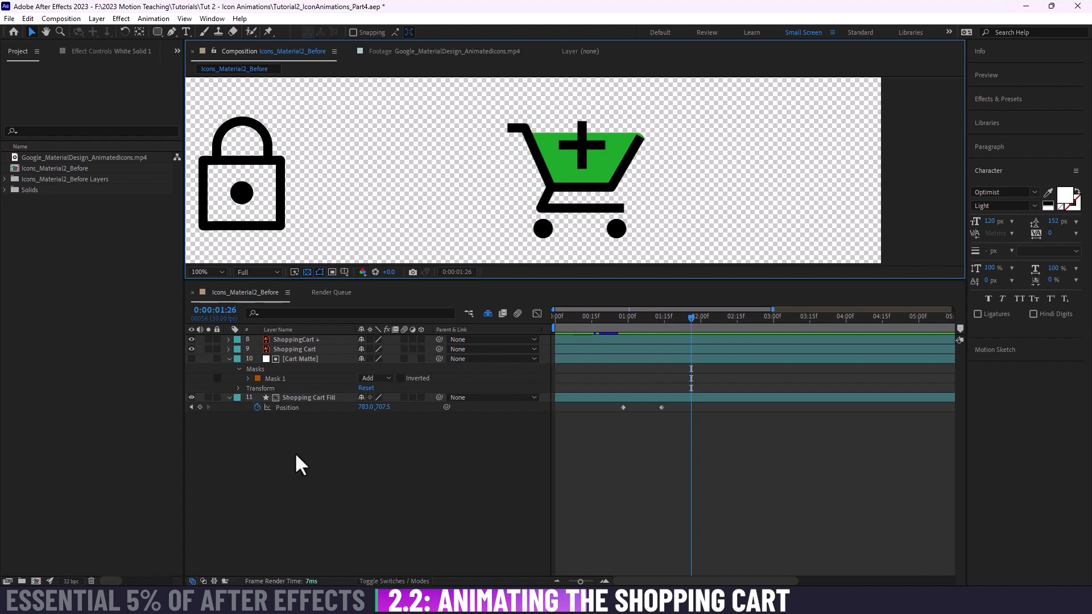
{"action": "left_click", "coordinate": [608, 316]}
{"action": "key", "text": "space"}
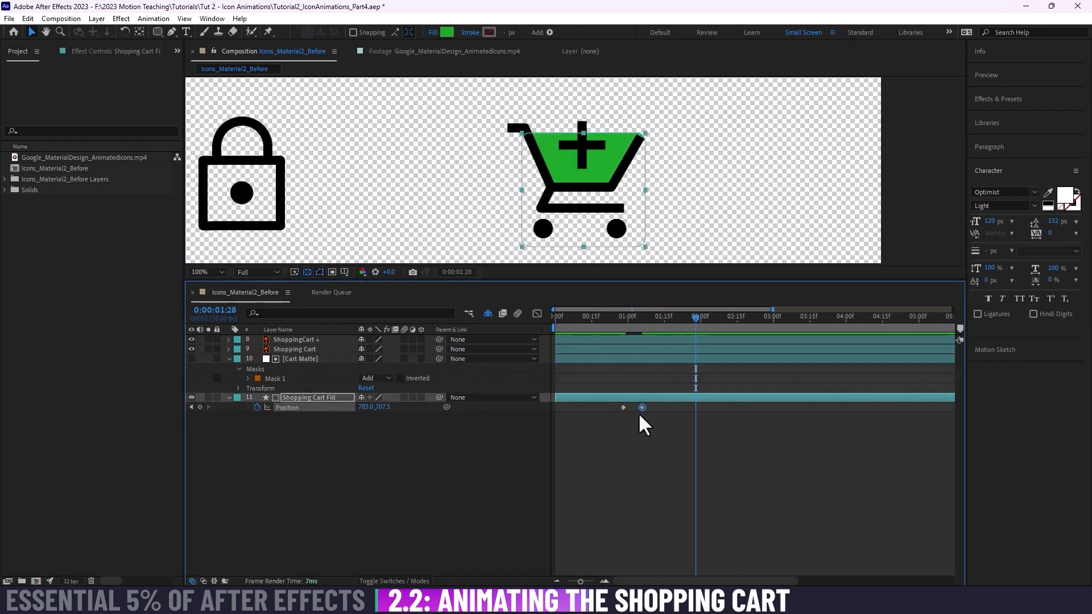
{"action": "left_click", "coordinate": [616, 318]}
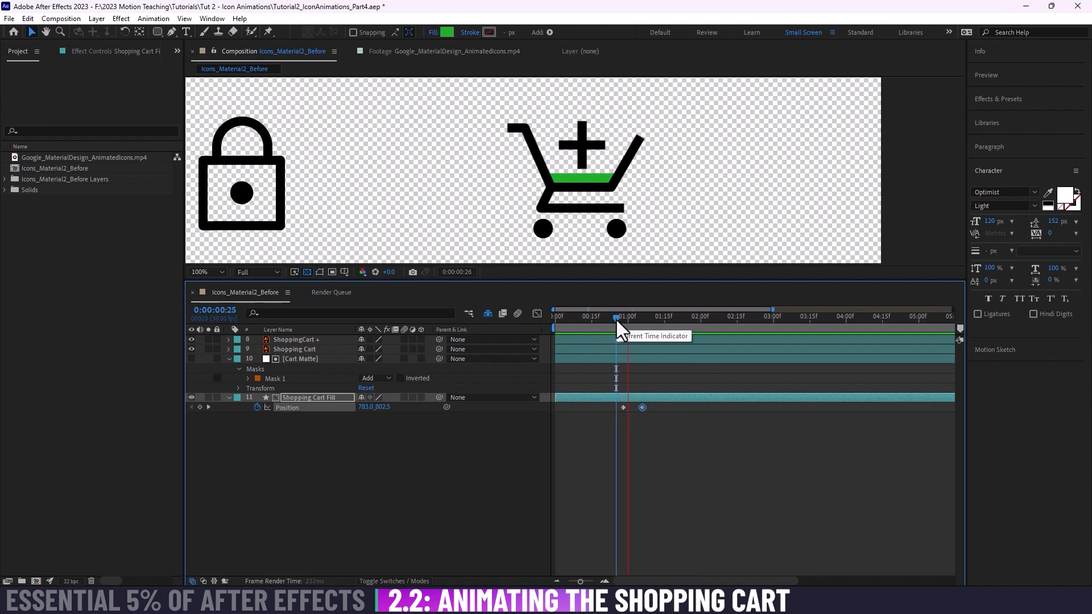
{"action": "key", "text": "space"}
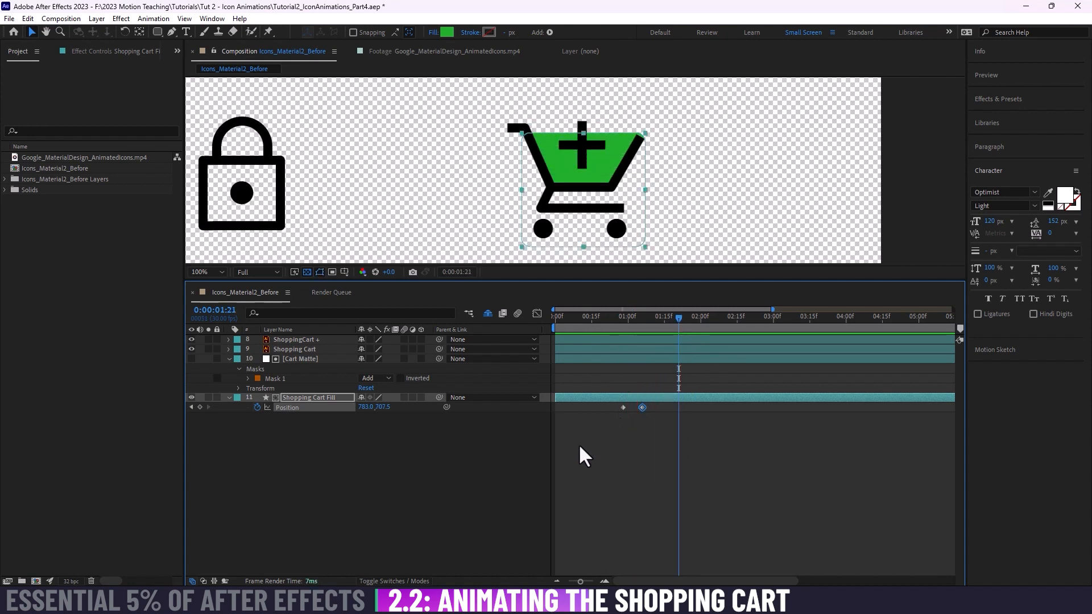
Step: Change the Shopping Cart Fill's colour from green to black, keeping the layer selected
{"action": "left_click", "coordinate": [568, 455]}
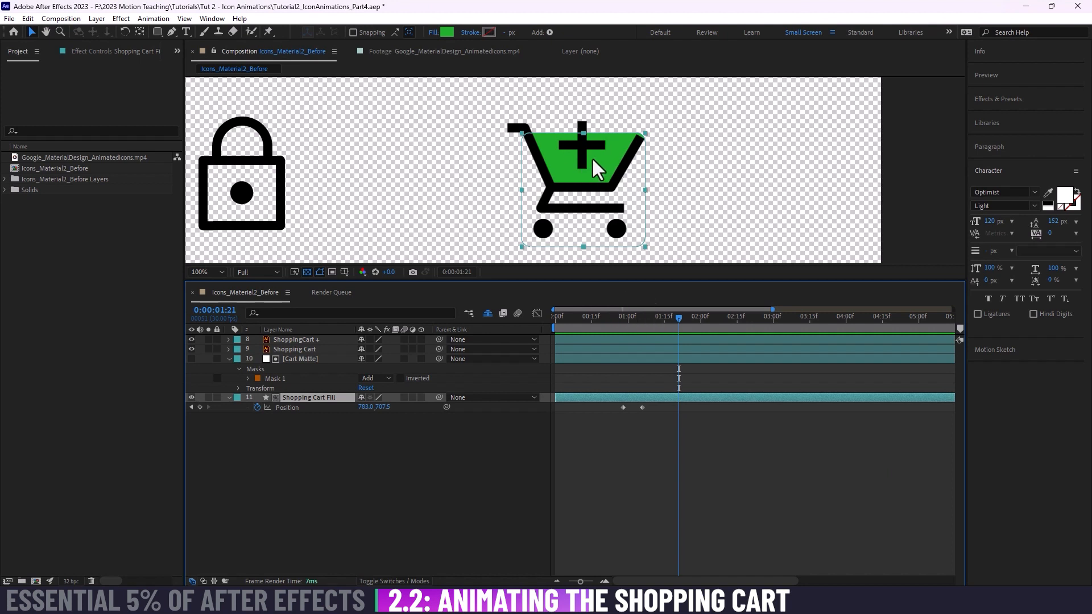
{"action": "left_click", "coordinate": [444, 32]}
{"action": "left_click_drag", "start_coordinate": [615, 314], "coordinate": [563, 458]}
{"action": "left_click", "coordinate": [834, 275]}
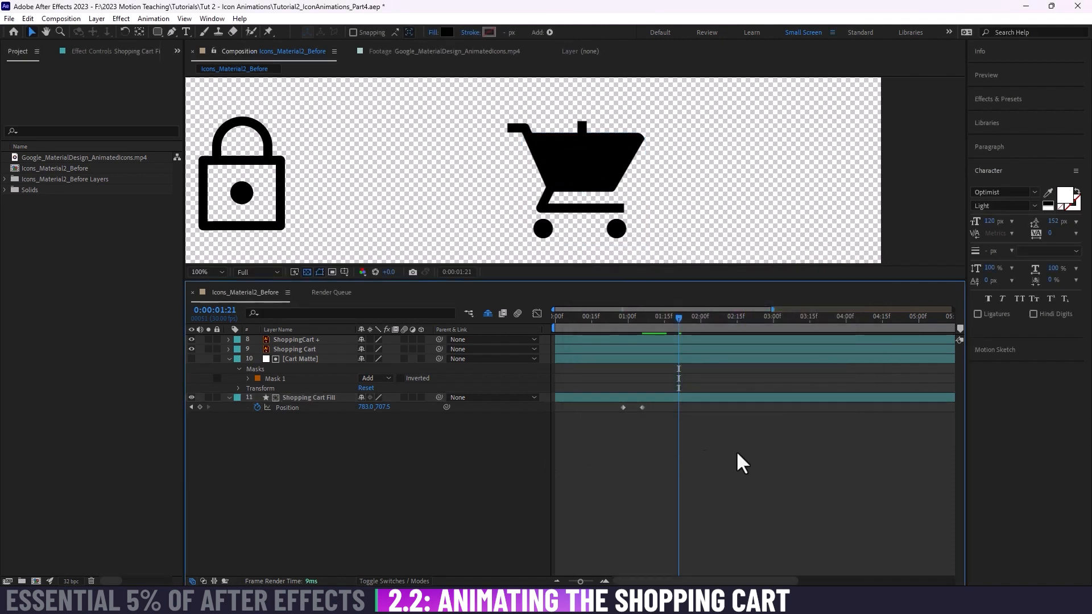
{"action": "left_click", "coordinate": [736, 451]}
{"action": "left_click", "coordinate": [581, 397]}
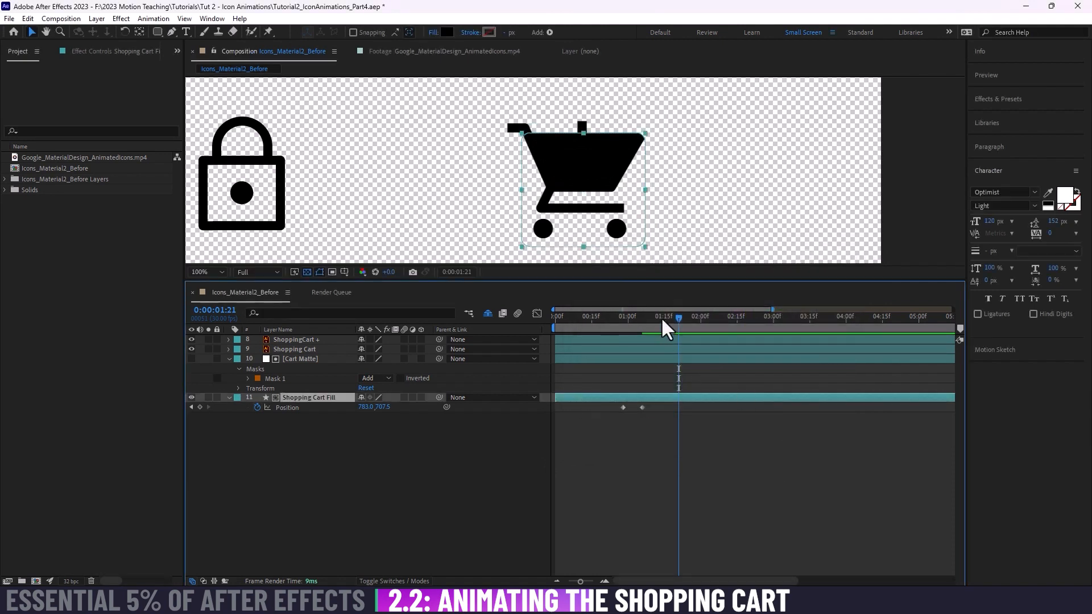
Step: Preview the cart's black fill animation from the start and return the playhead to 0:00:00:00
{"action": "left_click_drag", "start_coordinate": [661, 317], "coordinate": [554, 328]}
{"action": "key", "text": "space"}
{"action": "left_click", "coordinate": [615, 452]}
{"action": "left_click_drag", "start_coordinate": [675, 316], "coordinate": [538, 310]}
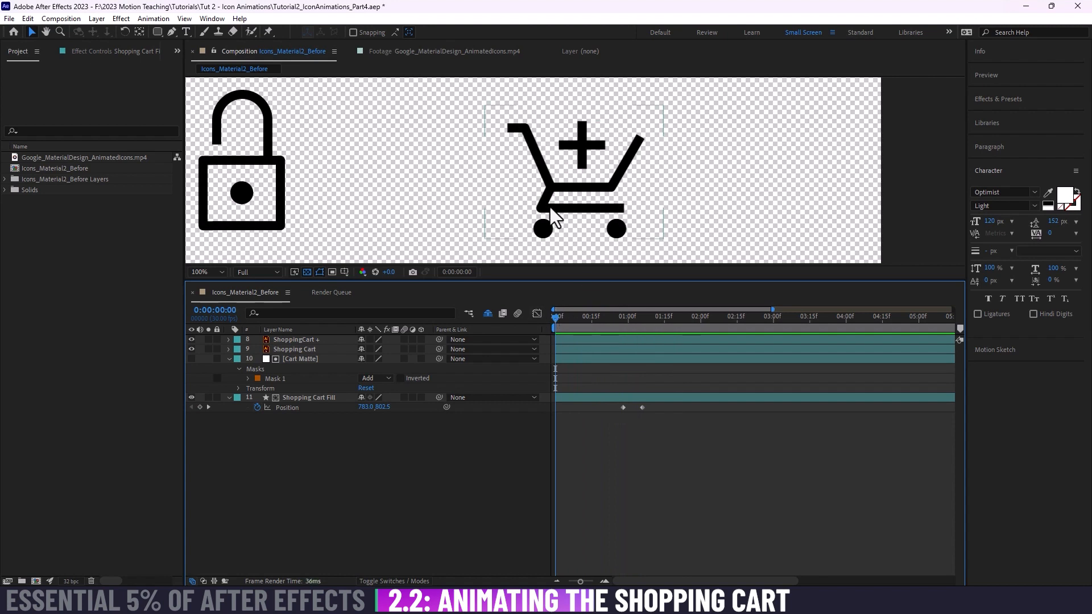
Step: Hide the ShoppingCart + and Shopping Cart Fill layers, leaving the Shopping Cart layer selected
{"action": "left_click", "coordinate": [305, 350]}
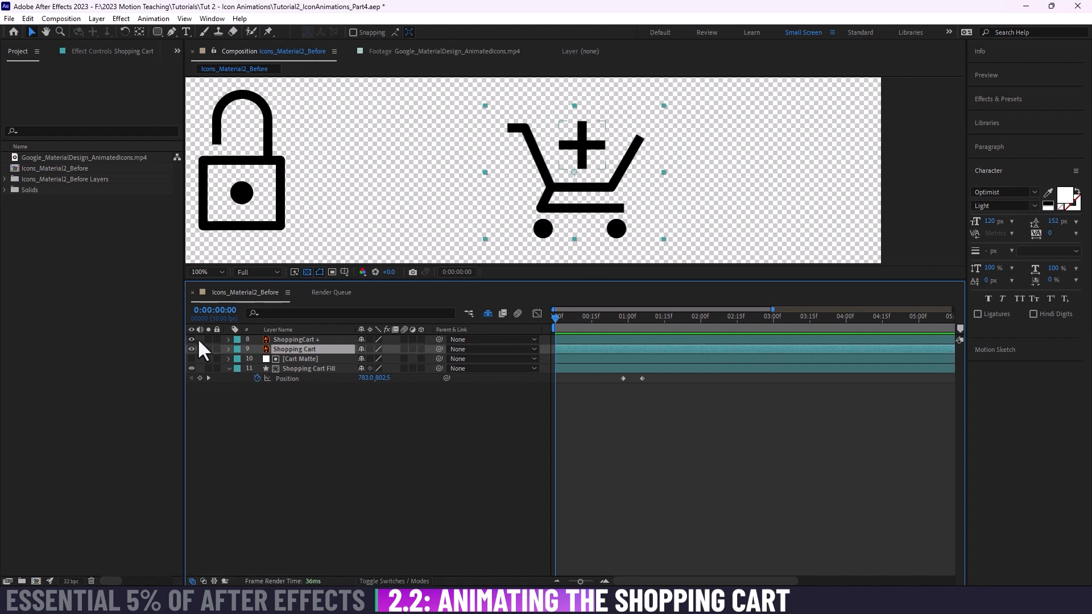
{"action": "left_click", "coordinate": [191, 339]}
{"action": "left_click", "coordinate": [191, 370]}
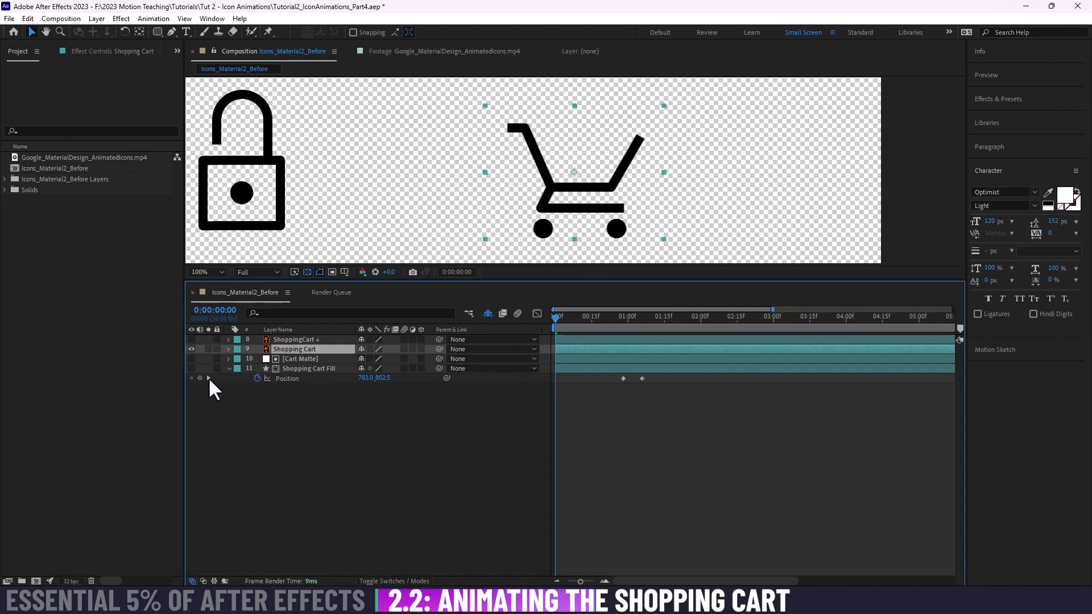
{"action": "left_click", "coordinate": [422, 443]}
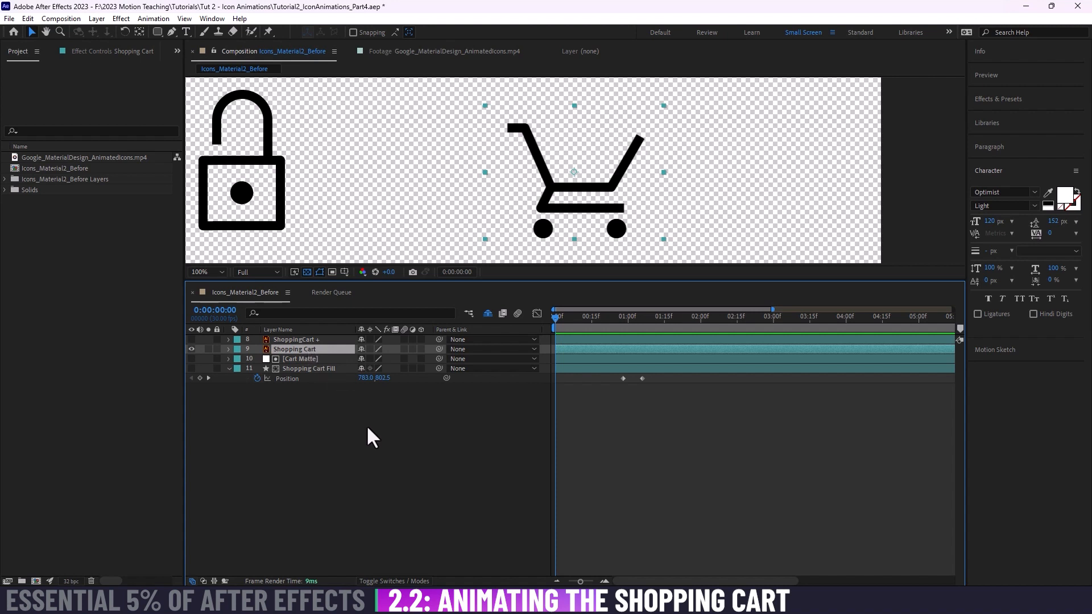
Step: Duplicate the Shopping Cart layer, rename the lower copy Shopping Cart Wheels and hide it
{"action": "key", "text": "ctrl+d"}
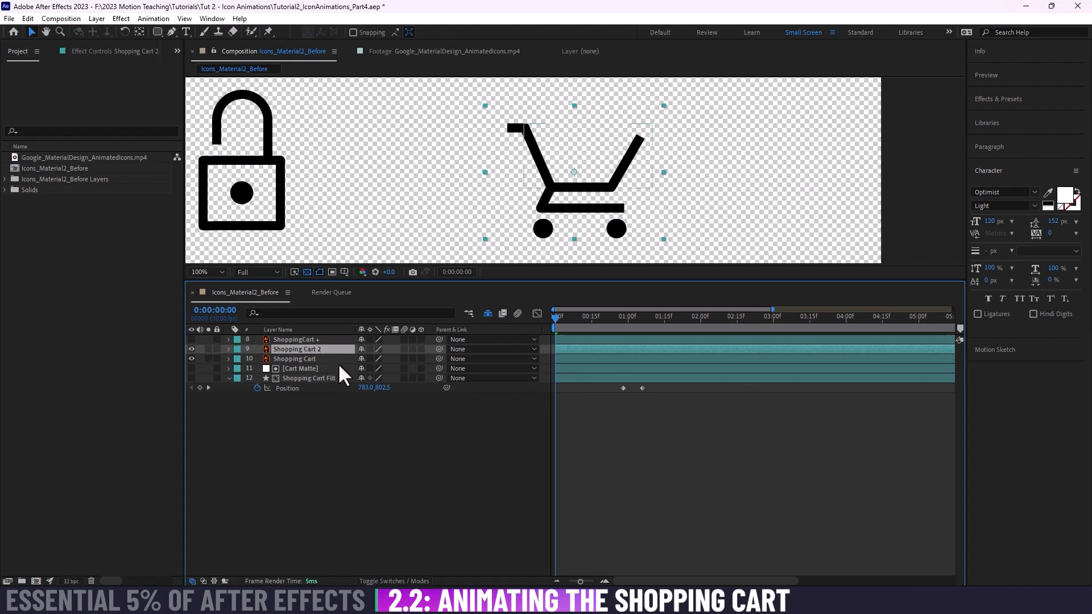
{"action": "key", "text": "Return"}
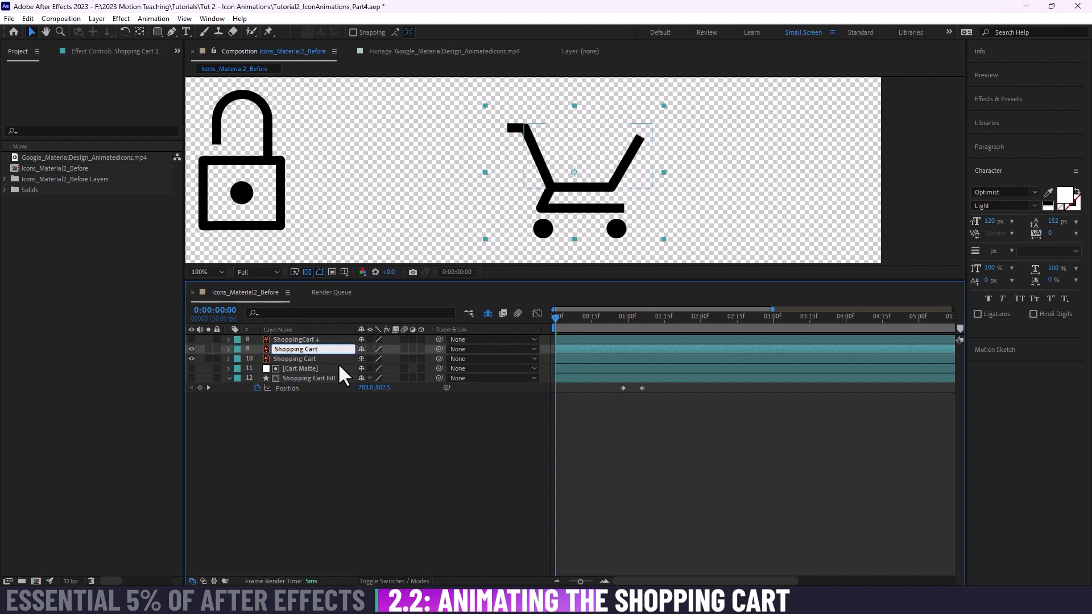
{"action": "key", "text": "Return"}
{"action": "left_click", "coordinate": [330, 357]}
{"action": "key", "text": "Return"}
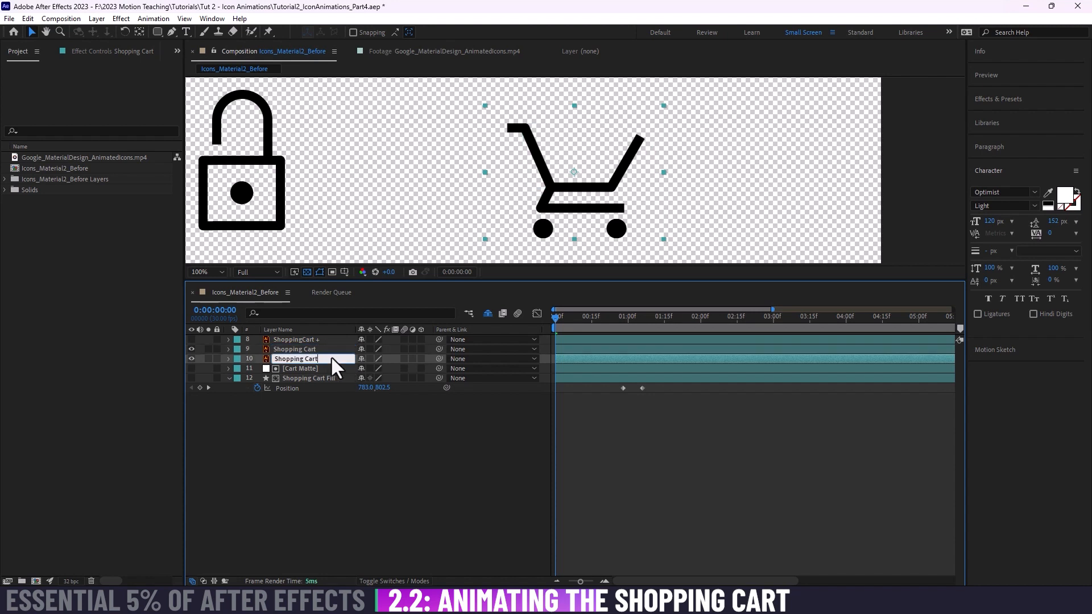
{"action": "type", "text": "Wheels"}
{"action": "key", "text": "Return"}
{"action": "left_click", "coordinate": [191, 359]}
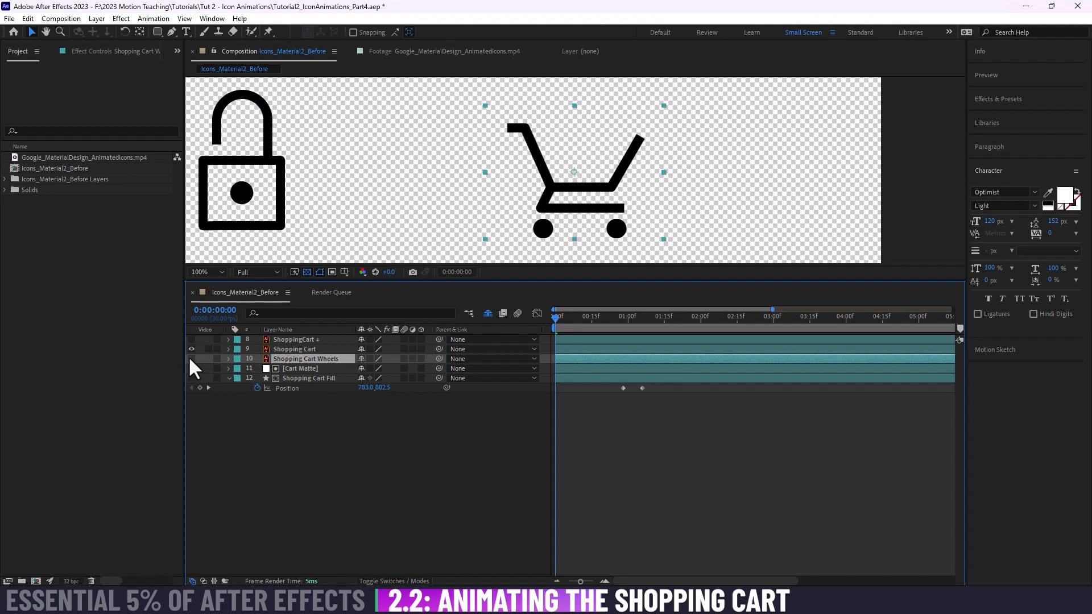
Step: Draw a closed Pen mask on the Shopping Cart layer around the basket and handle, excluding the lower frame and wheels
{"action": "left_click", "coordinate": [315, 350]}
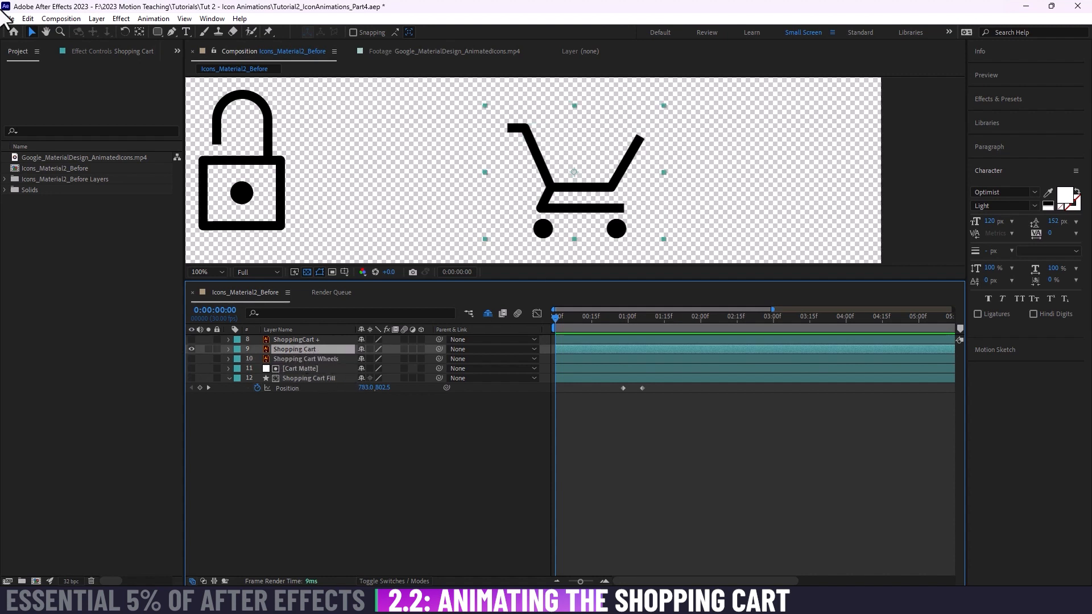
{"action": "left_click", "coordinate": [171, 31]}
{"action": "left_click_drag", "start_coordinate": [496, 114], "coordinate": [499, 147]}
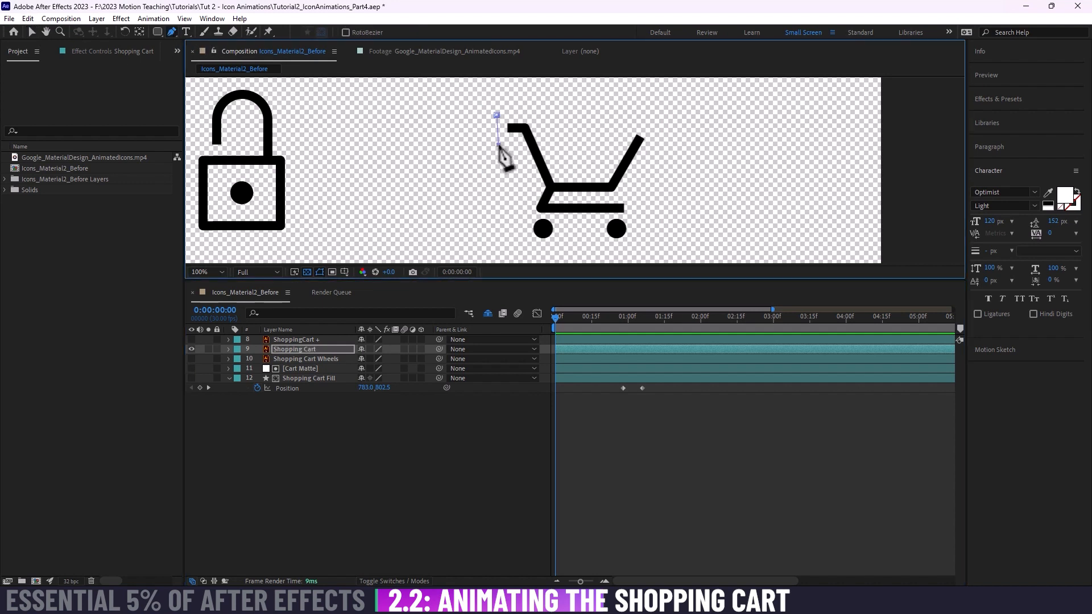
{"action": "left_click", "coordinate": [534, 186]}
{"action": "left_click", "coordinate": [559, 194]}
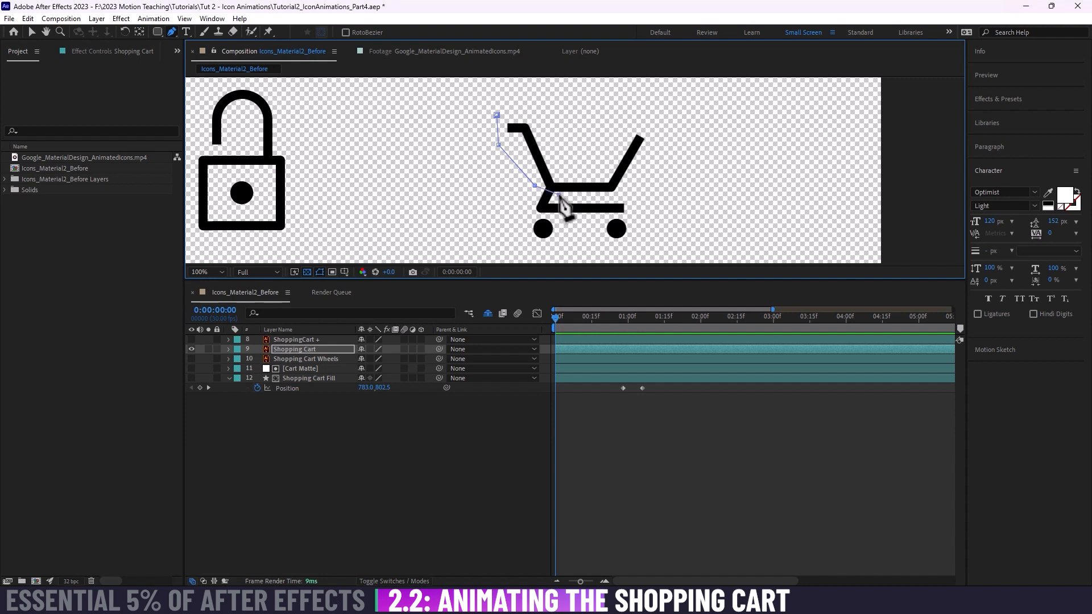
{"action": "left_click_drag", "start_coordinate": [534, 185], "coordinate": [557, 193]}
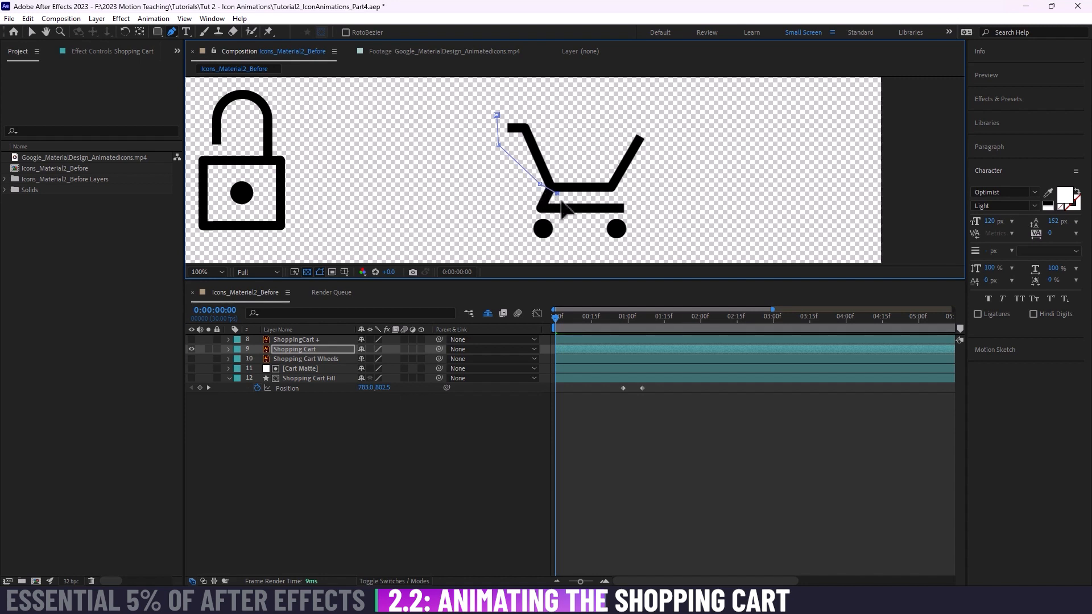
{"action": "left_click", "coordinate": [628, 194]}
{"action": "left_click", "coordinate": [666, 133]}
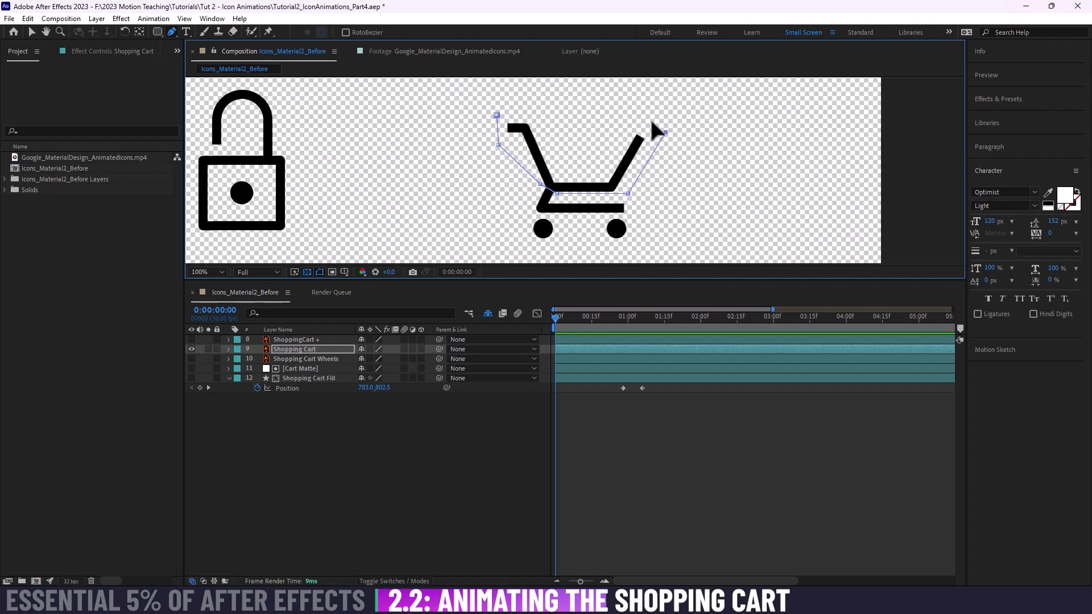
{"action": "left_click", "coordinate": [660, 104]}
{"action": "left_click", "coordinate": [496, 115]}
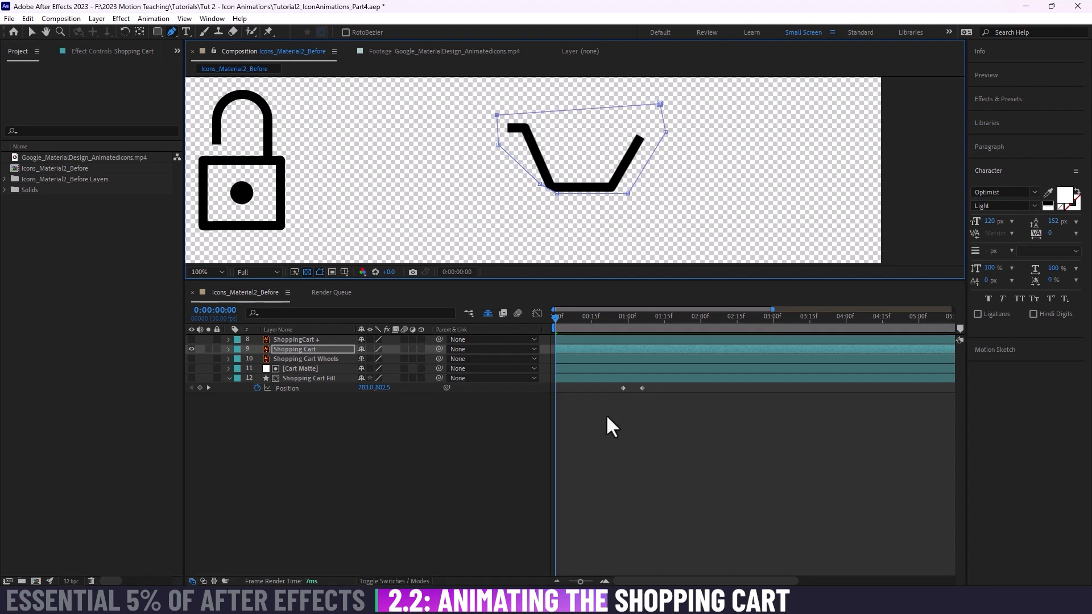
{"action": "left_click", "coordinate": [626, 421]}
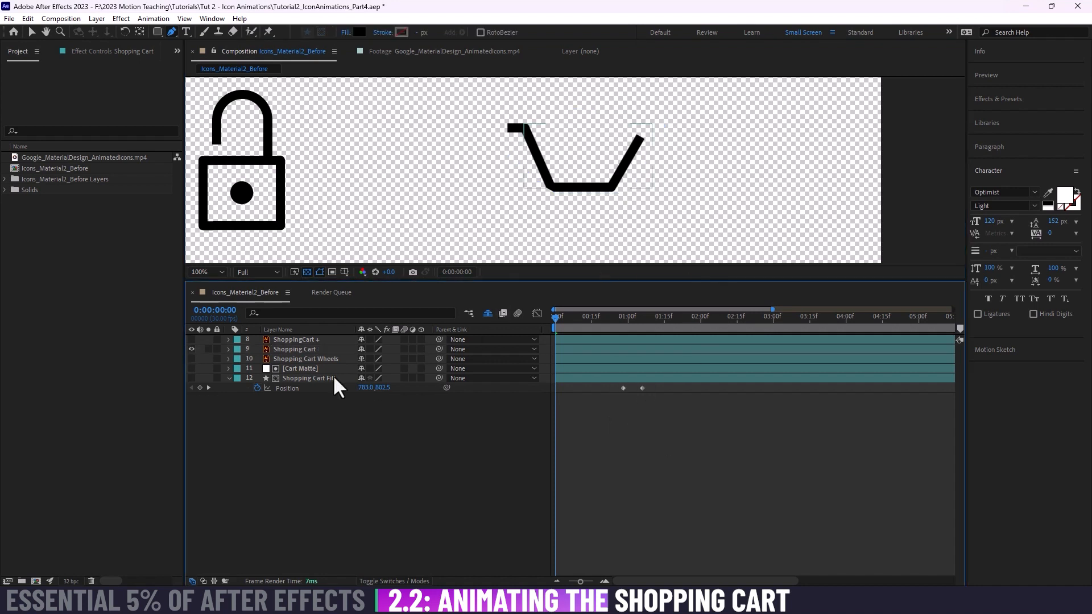
Step: Show the Shopping Cart Wheels layer and hide the masked Shopping Cart layer
{"action": "left_click", "coordinate": [289, 359]}
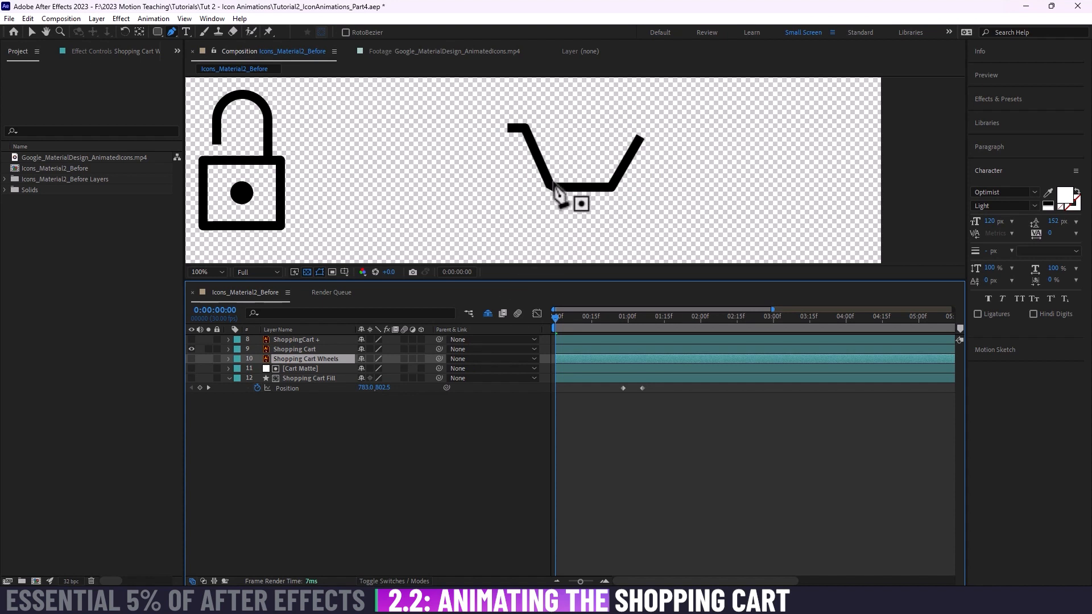
{"action": "left_click", "coordinate": [191, 358]}
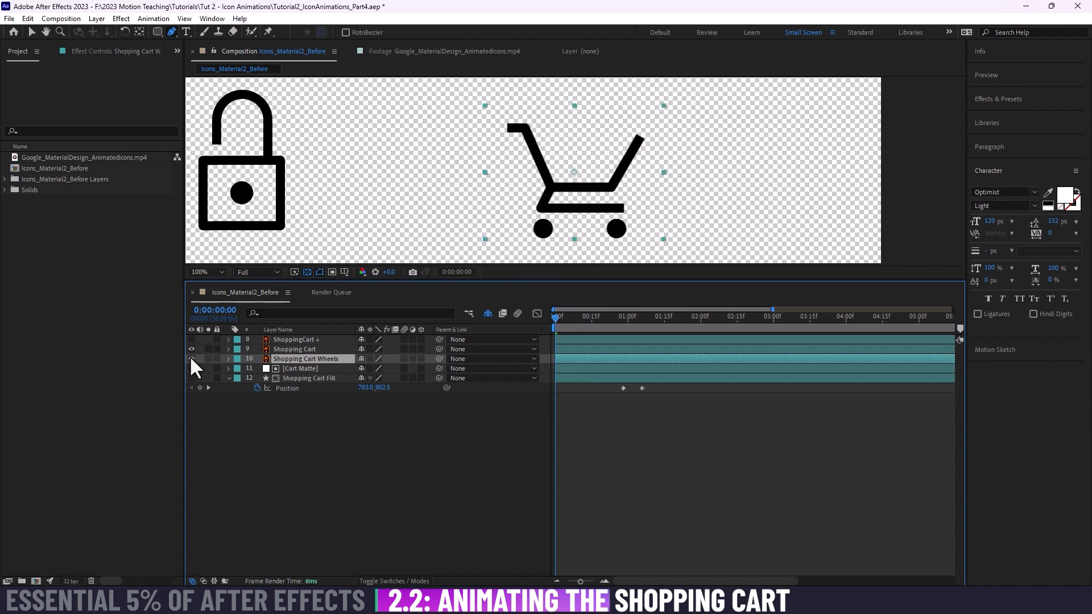
{"action": "left_click", "coordinate": [278, 348]}
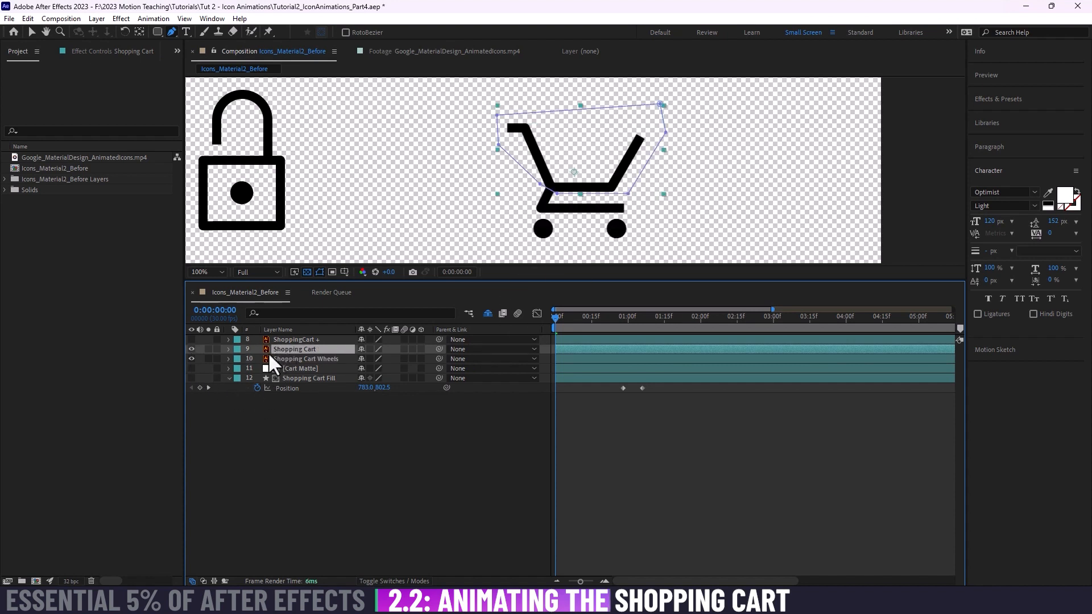
{"action": "left_click", "coordinate": [191, 349]}
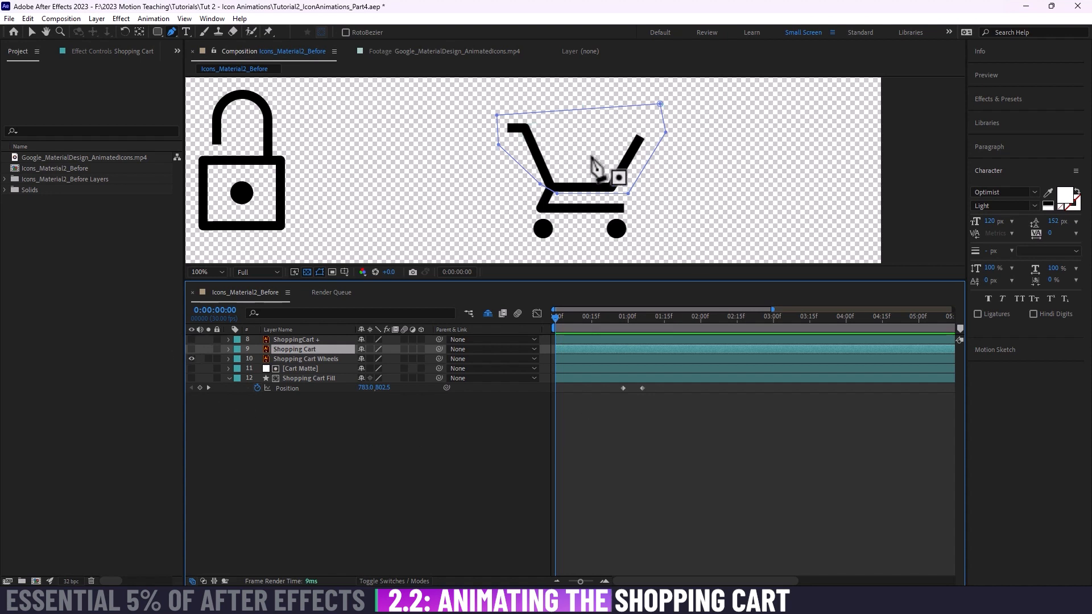
Step: Copy Mask 1 from the Shopping Cart layer onto the Shopping Cart Wheels layer
{"action": "left_click", "coordinate": [310, 358]}
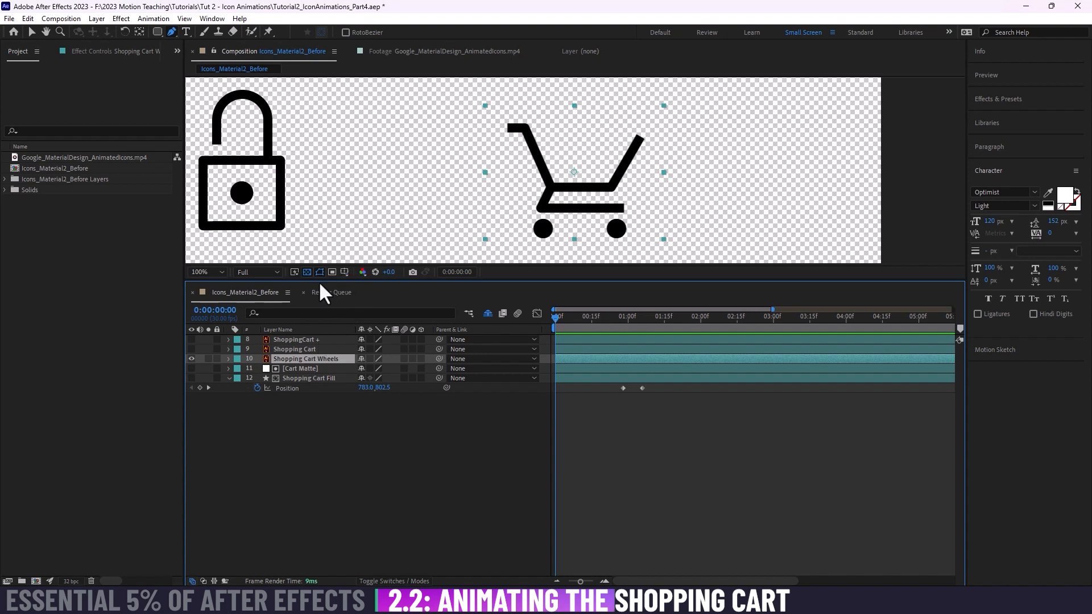
{"action": "left_click", "coordinate": [298, 348]}
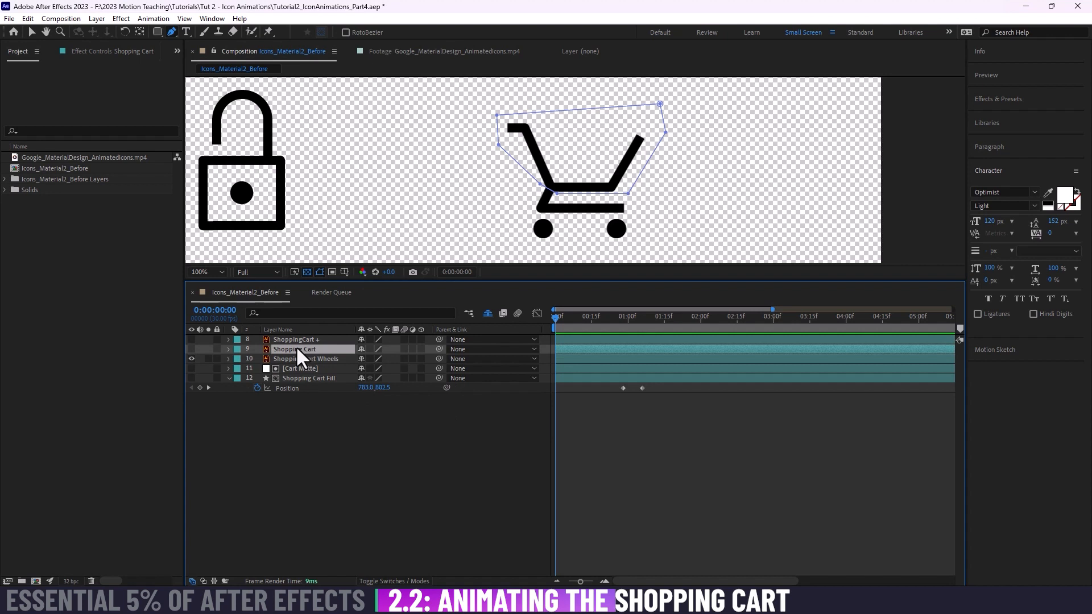
{"action": "left_click", "coordinate": [228, 350]}
{"action": "left_click", "coordinate": [240, 359]}
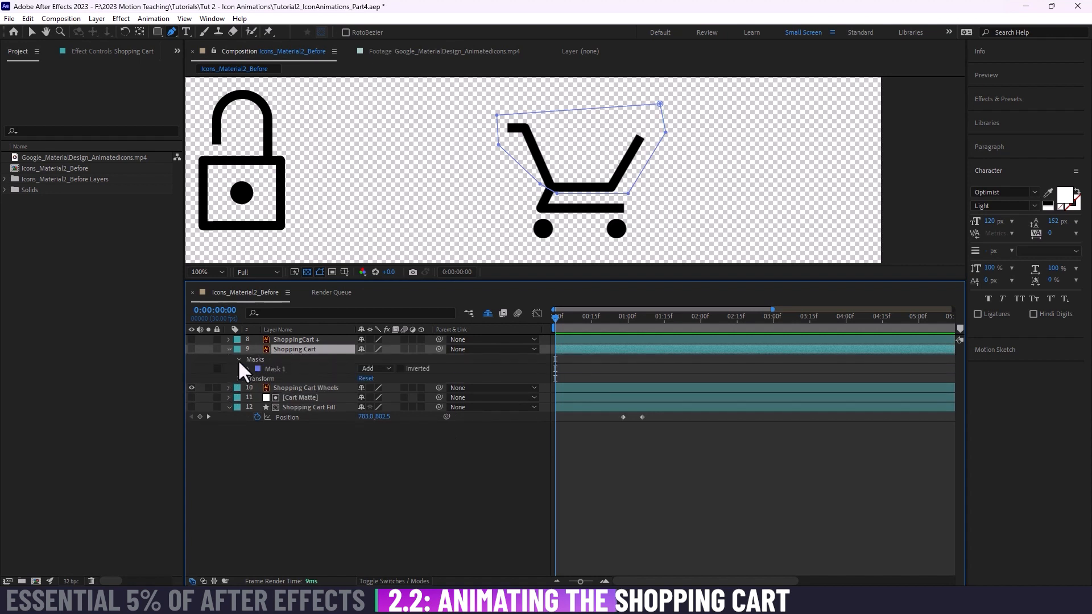
{"action": "left_click", "coordinate": [275, 369]}
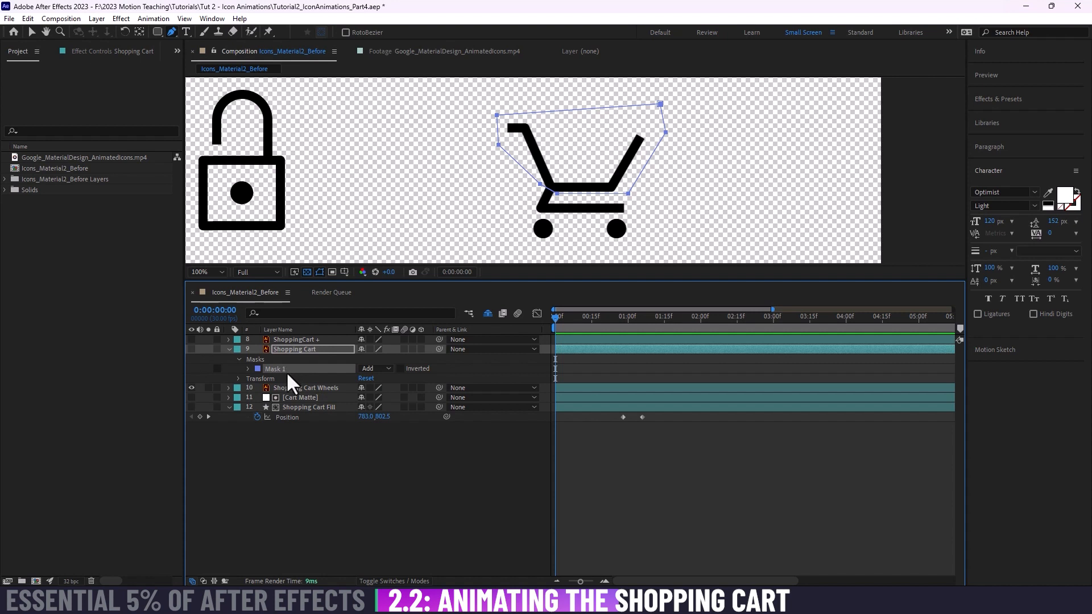
{"action": "left_click", "coordinate": [292, 388]}
{"action": "key", "text": "ctrl+v"}
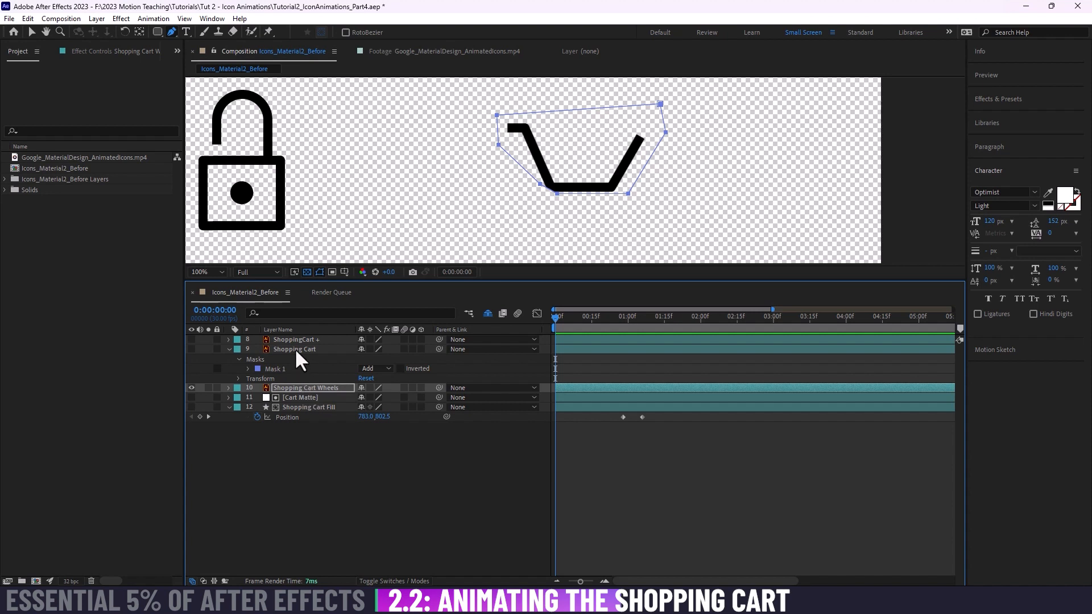
Step: Set the Shopping Cart Wheels layer's Mask 1 mode to Subtract
{"action": "left_click", "coordinate": [294, 349]}
{"action": "left_click", "coordinate": [305, 386]}
{"action": "left_click", "coordinate": [228, 387]}
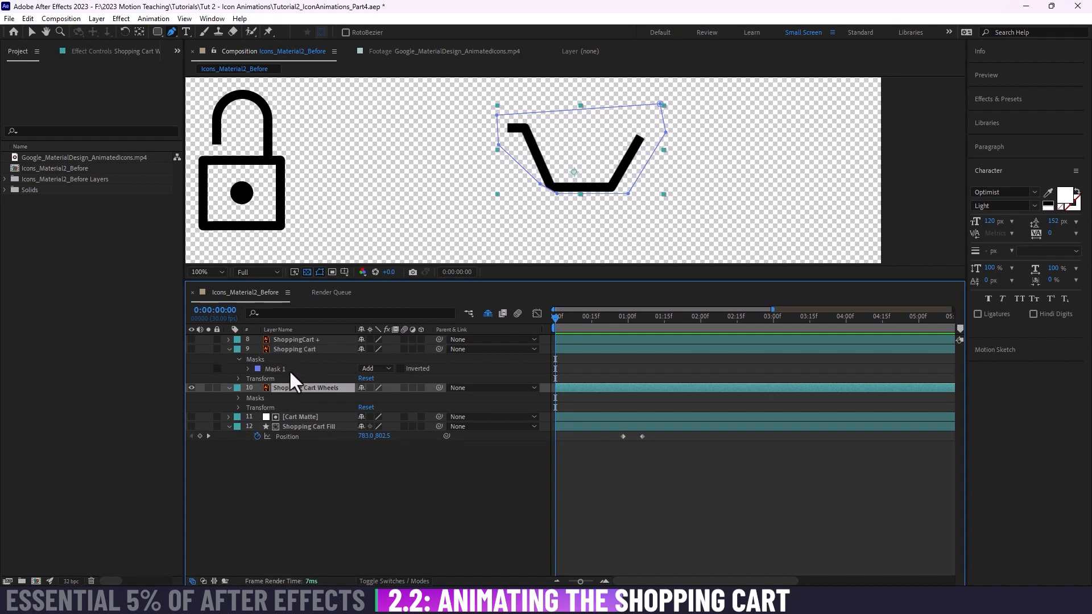
{"action": "left_click", "coordinate": [237, 398]}
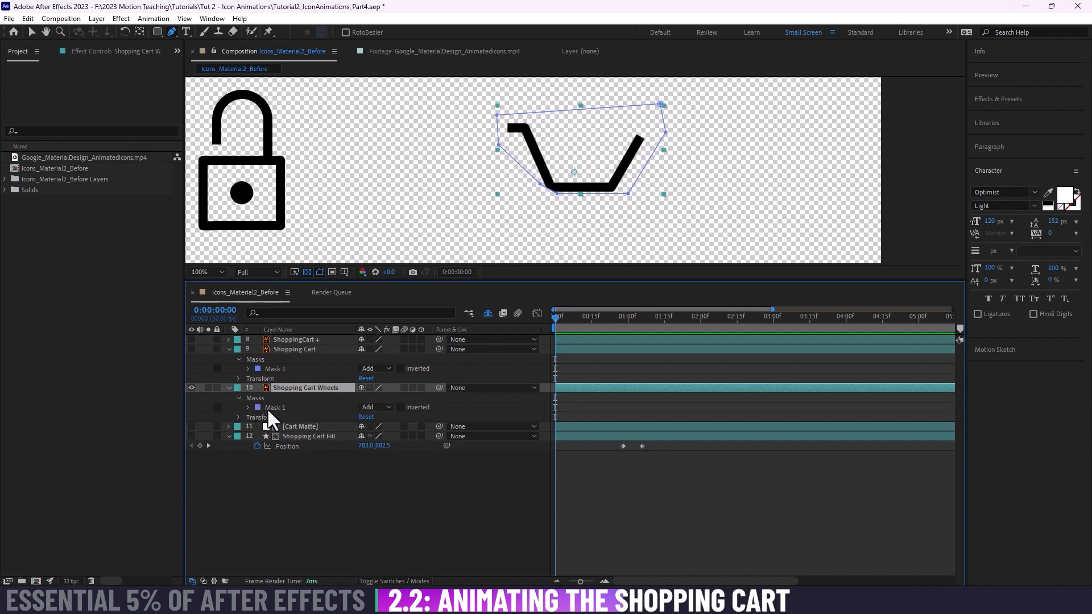
{"action": "left_click", "coordinate": [374, 407]}
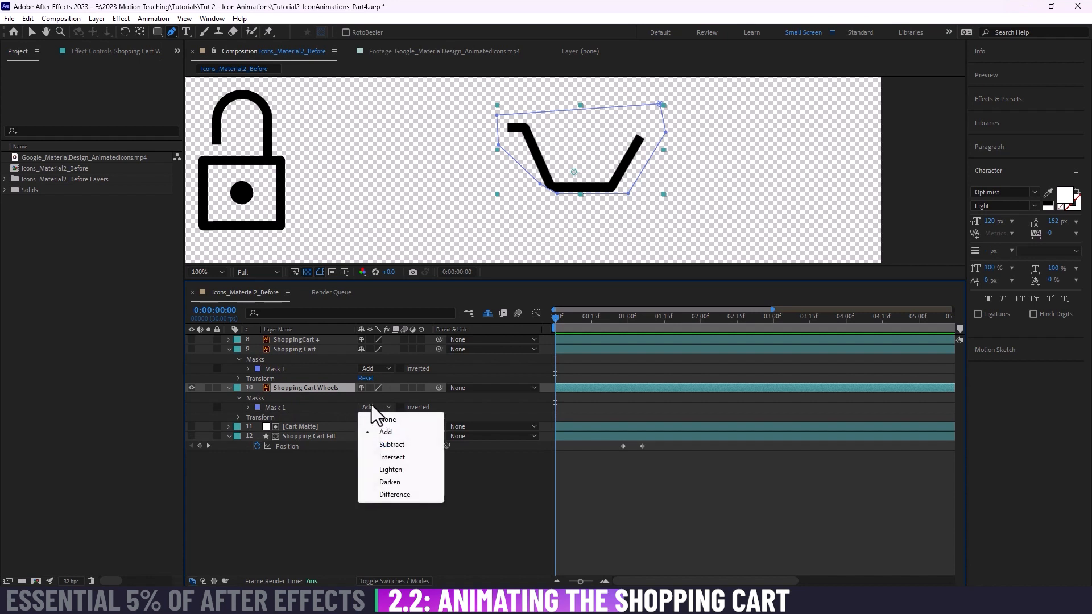
{"action": "left_click", "coordinate": [403, 446]}
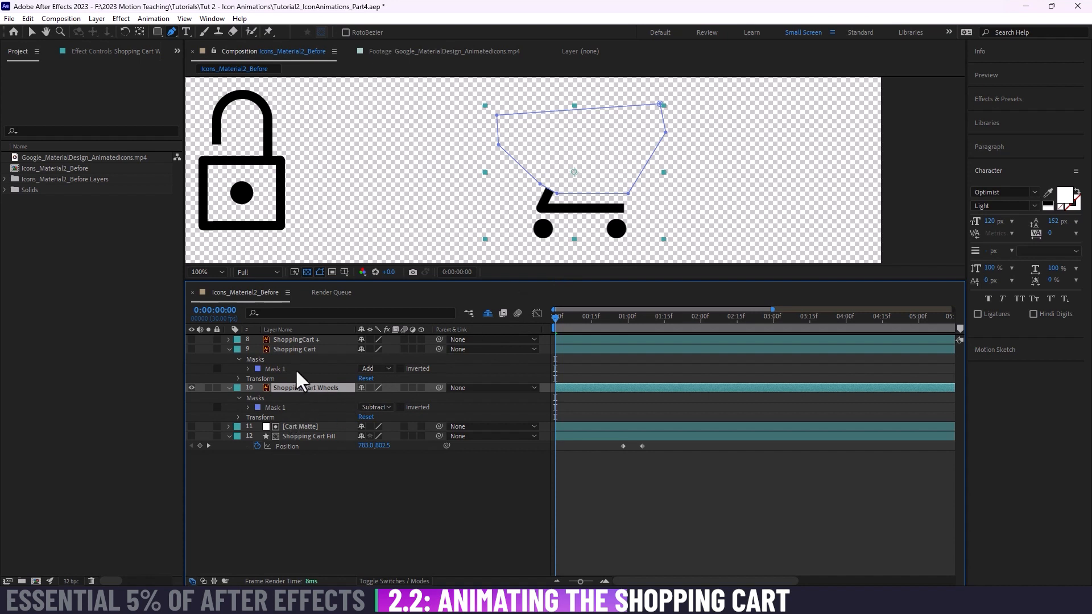
Step: Show the Shopping Cart layer again and toggle both cart layers' visibility to compare the basket and wheels parts
{"action": "left_click", "coordinate": [302, 350]}
{"action": "left_click", "coordinate": [191, 349]}
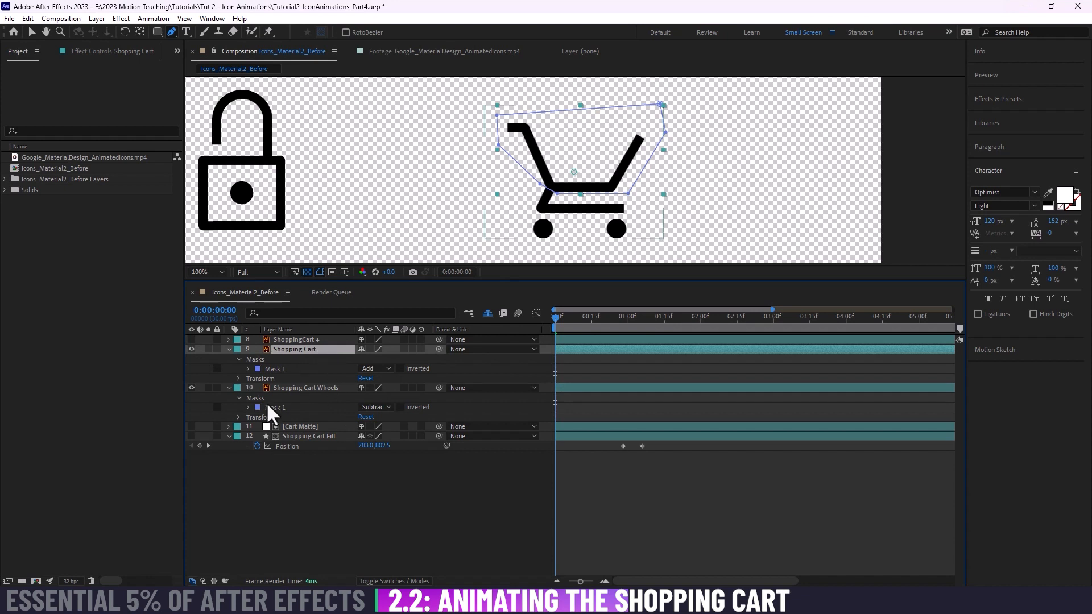
{"action": "left_click", "coordinate": [191, 388]}
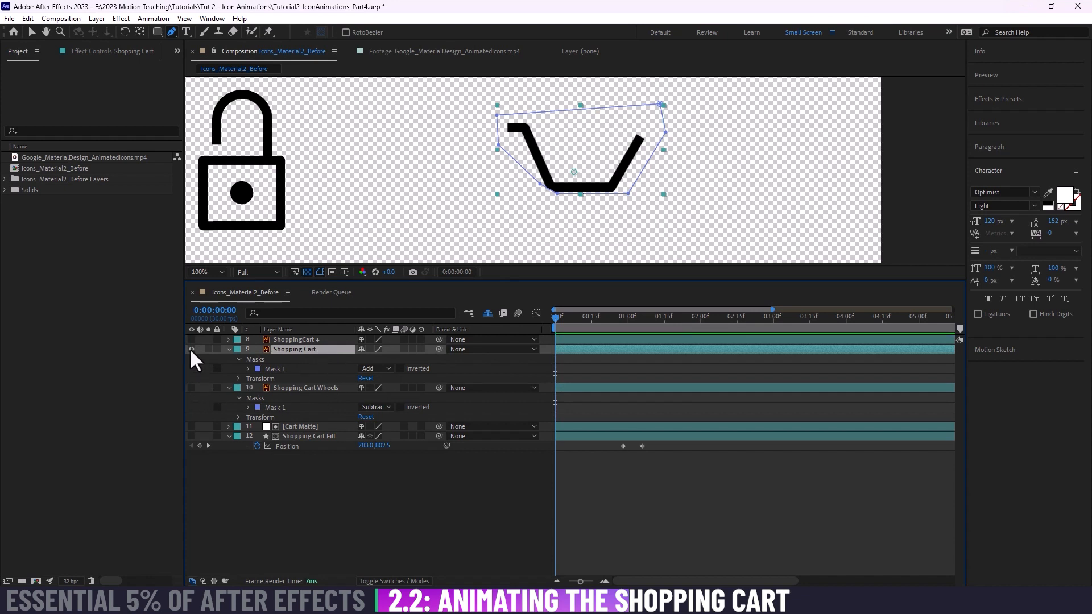
{"action": "left_click", "coordinate": [192, 350]}
{"action": "left_click", "coordinate": [191, 349]}
{"action": "left_click", "coordinate": [191, 388]}
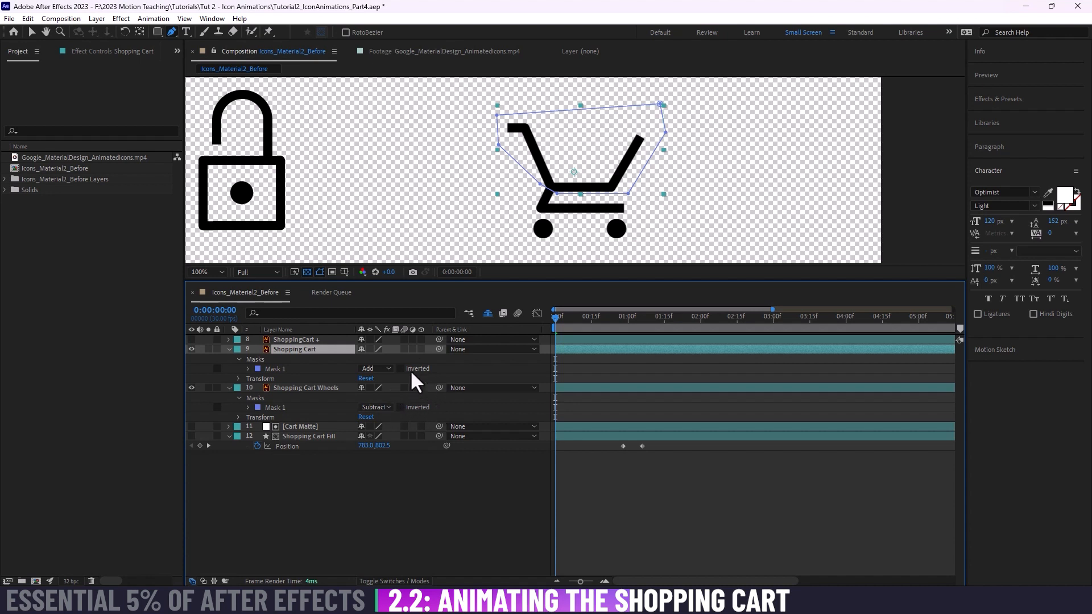
Step: Try Add mode with Inverted on the Shopping Cart Wheels mask, and restore it to Subtract without inversion
{"action": "left_click", "coordinate": [376, 408]}
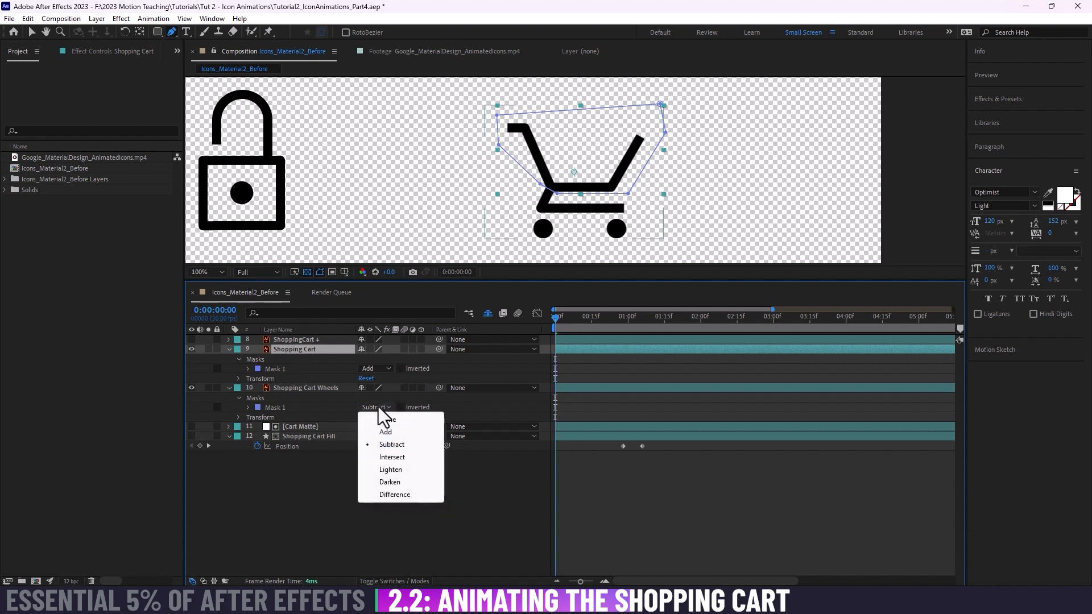
{"action": "left_click", "coordinate": [387, 433]}
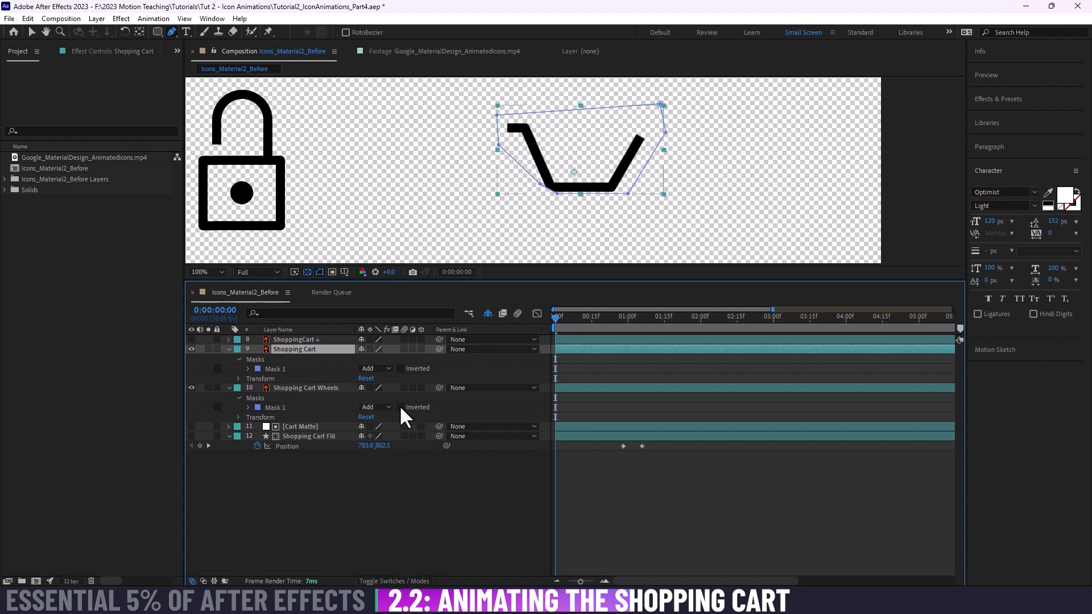
{"action": "left_click", "coordinate": [401, 407]}
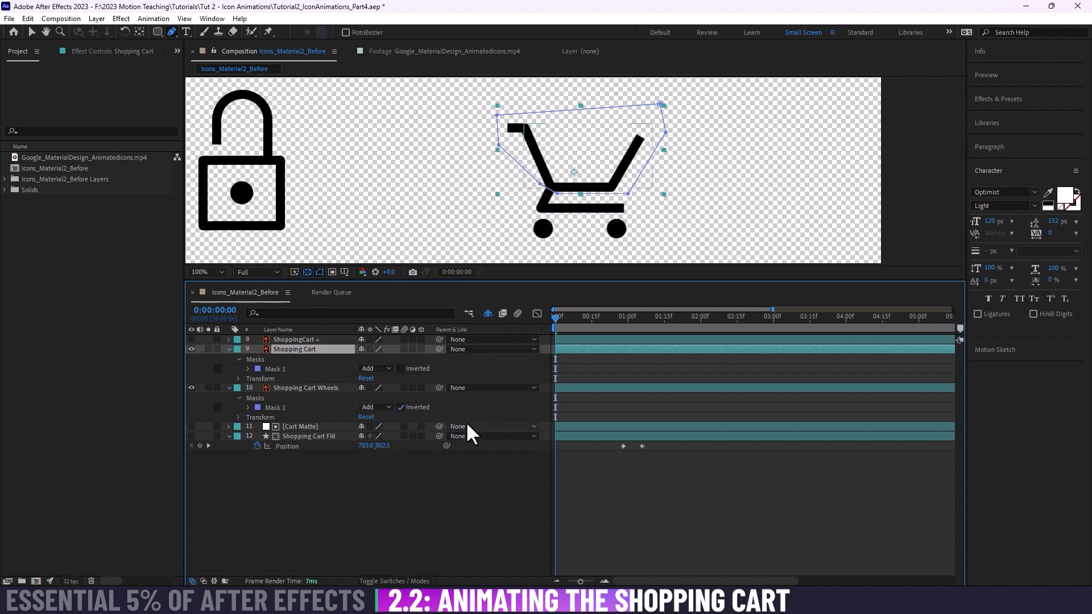
{"action": "left_click", "coordinate": [400, 407]}
{"action": "left_click", "coordinate": [382, 407]}
{"action": "left_click", "coordinate": [378, 445]}
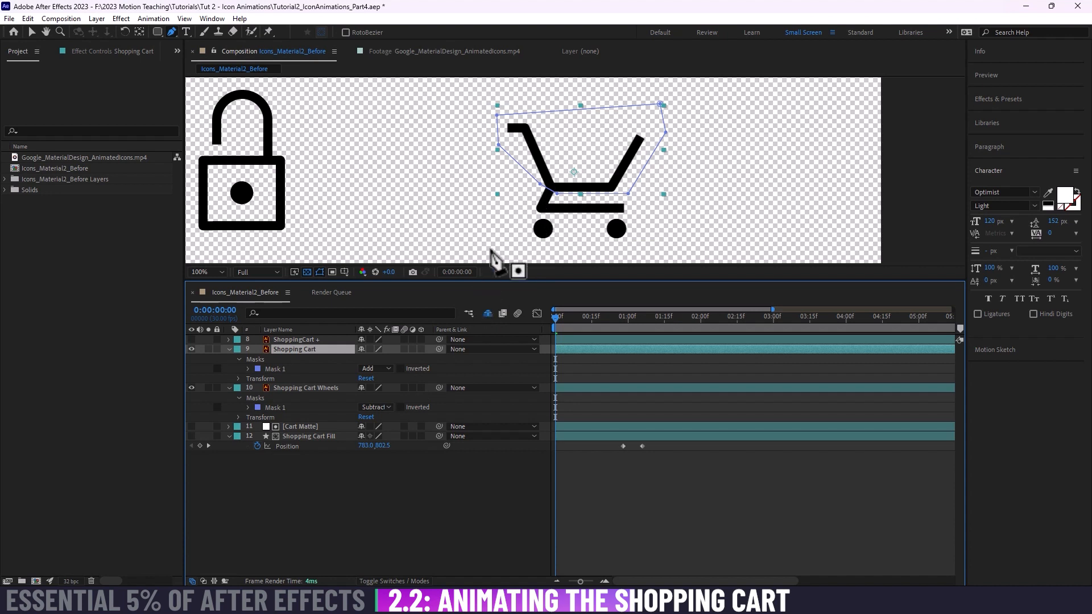
{"action": "left_click", "coordinate": [322, 388]}
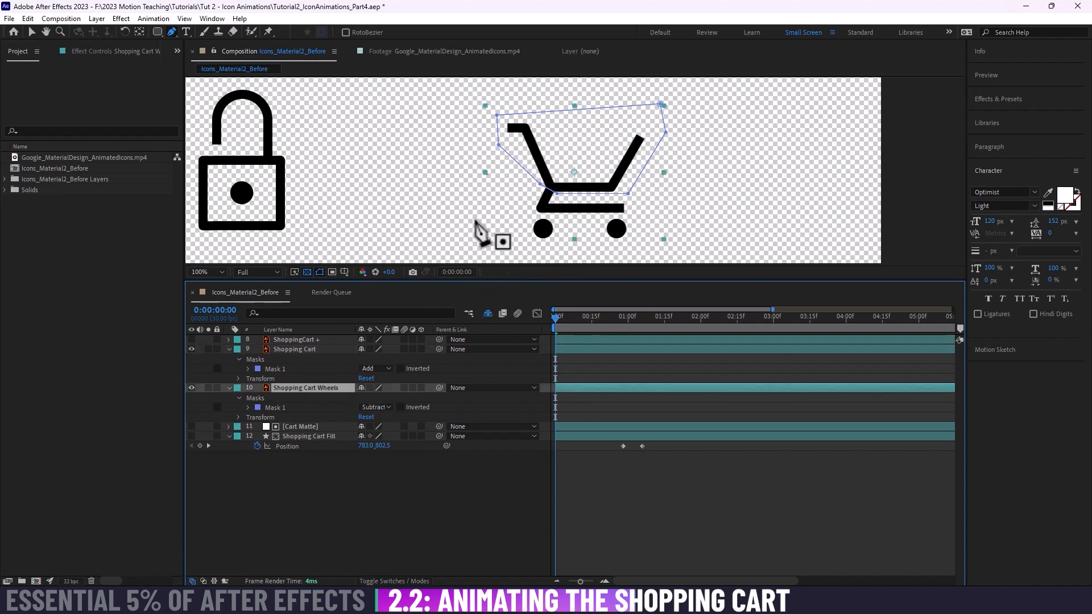
{"action": "left_click", "coordinate": [553, 188]}
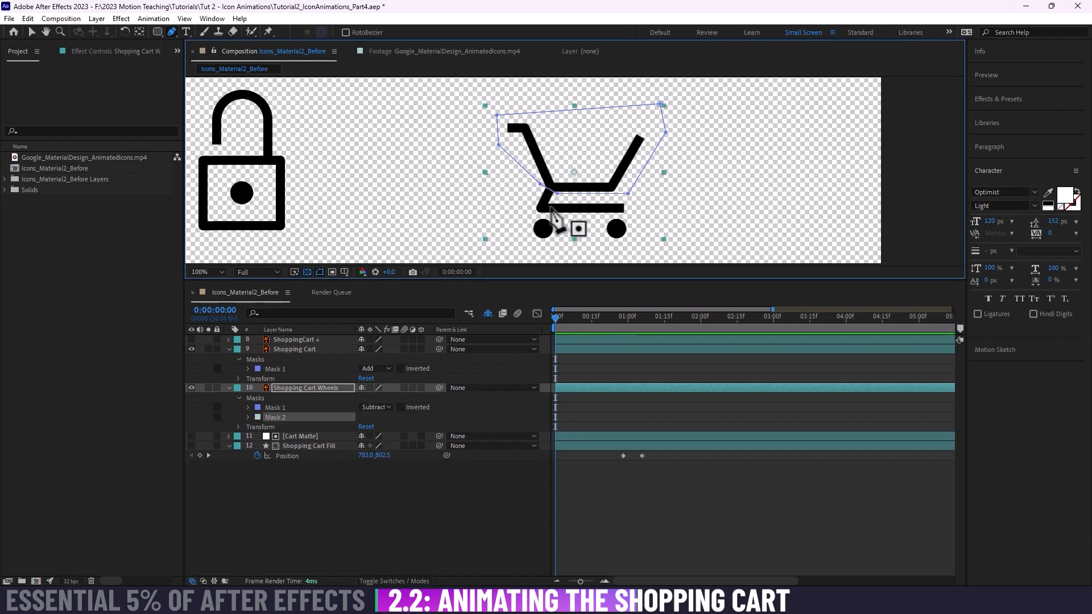
{"action": "key", "text": "ctrl+z"}
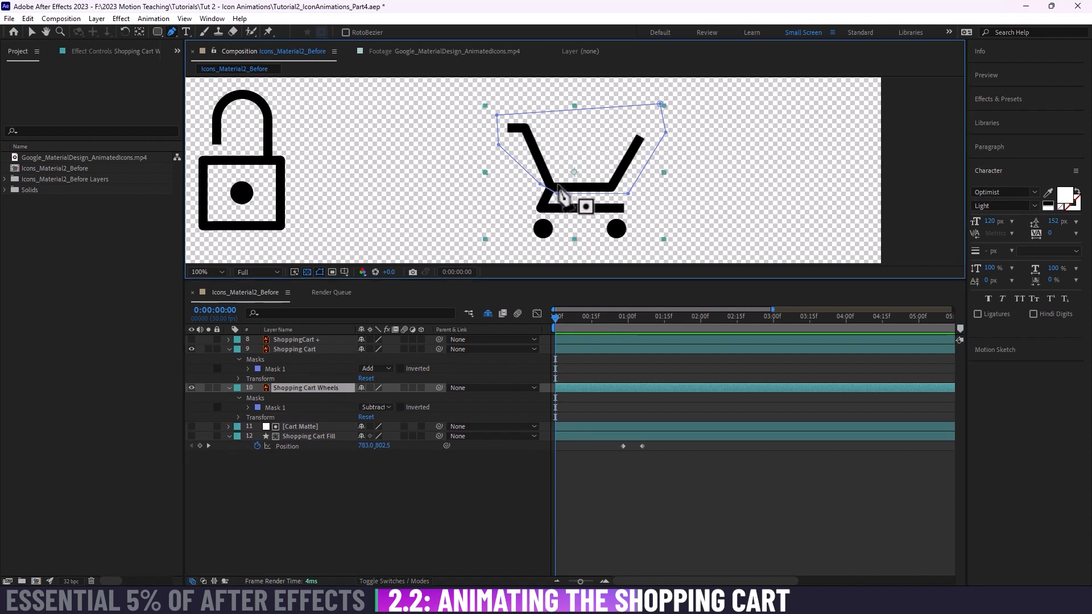
Step: Move the Shopping Cart basket layer slightly down so it sits closer to the wheels part
{"action": "key", "text": "v"}
{"action": "left_click", "coordinate": [626, 486]}
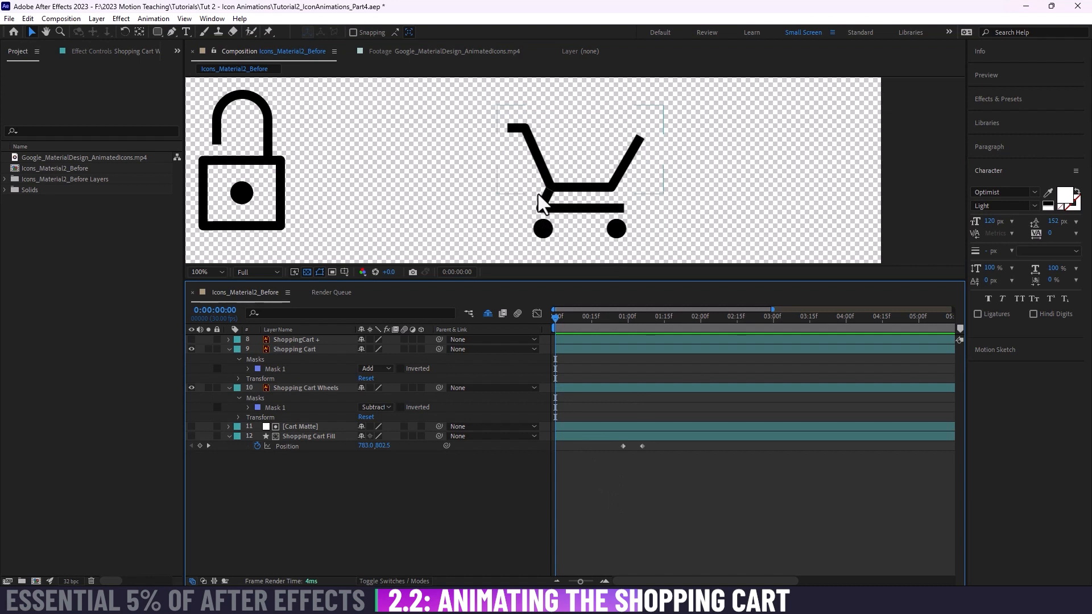
{"action": "left_click", "coordinate": [314, 349]}
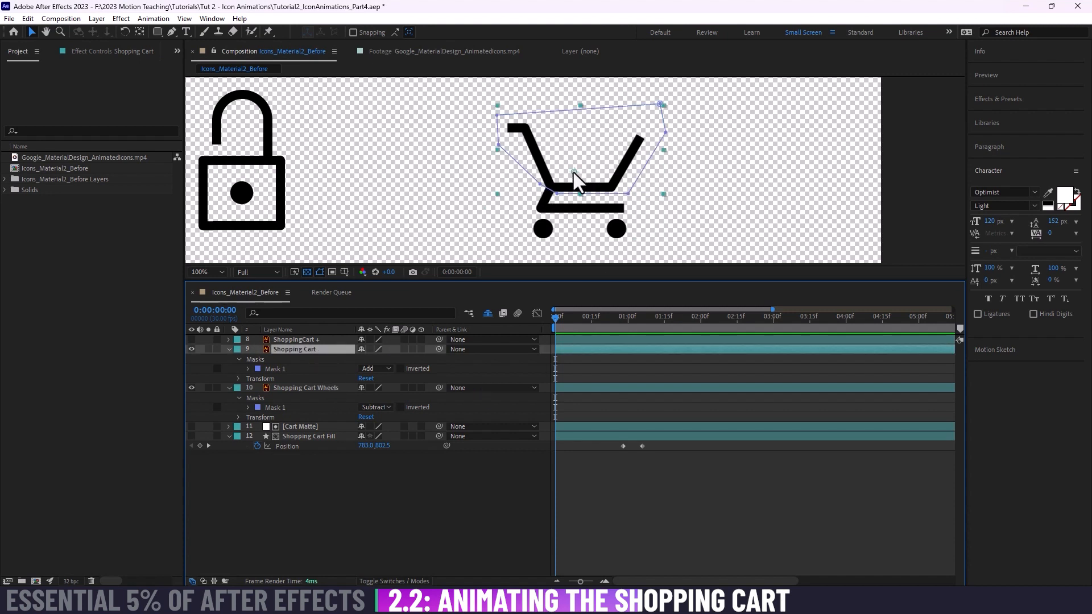
{"action": "left_click_drag", "start_coordinate": [574, 173], "coordinate": [574, 177]}
{"action": "left_click", "coordinate": [626, 490]}
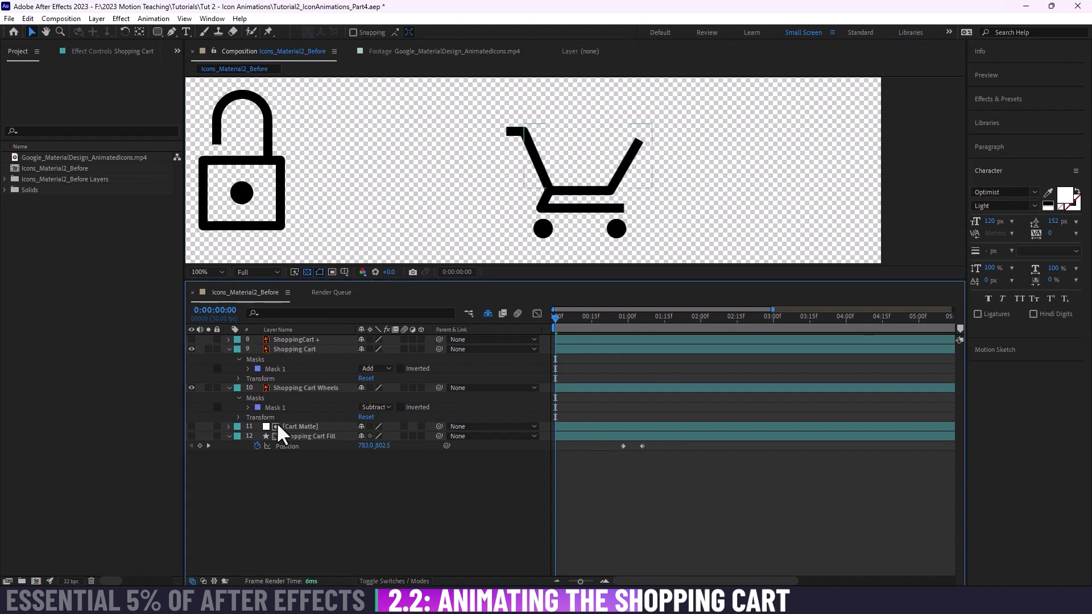
Step: Move the Shopping Cart layer's anchor point to the basket's lower-left corner, where it joins the wheel frame
{"action": "left_click", "coordinate": [299, 349]}
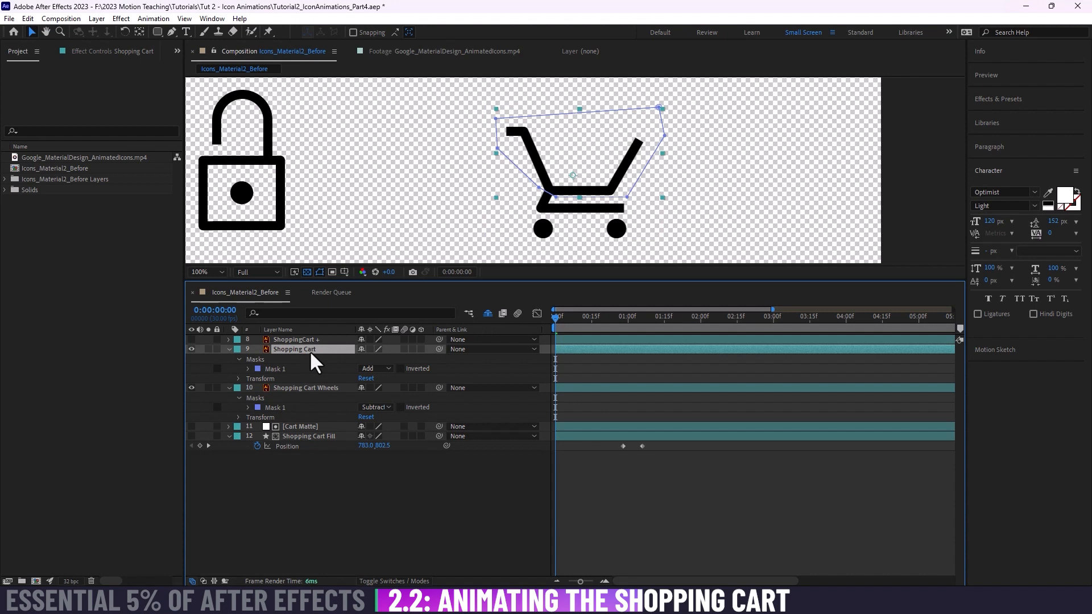
{"action": "key", "text": "y"}
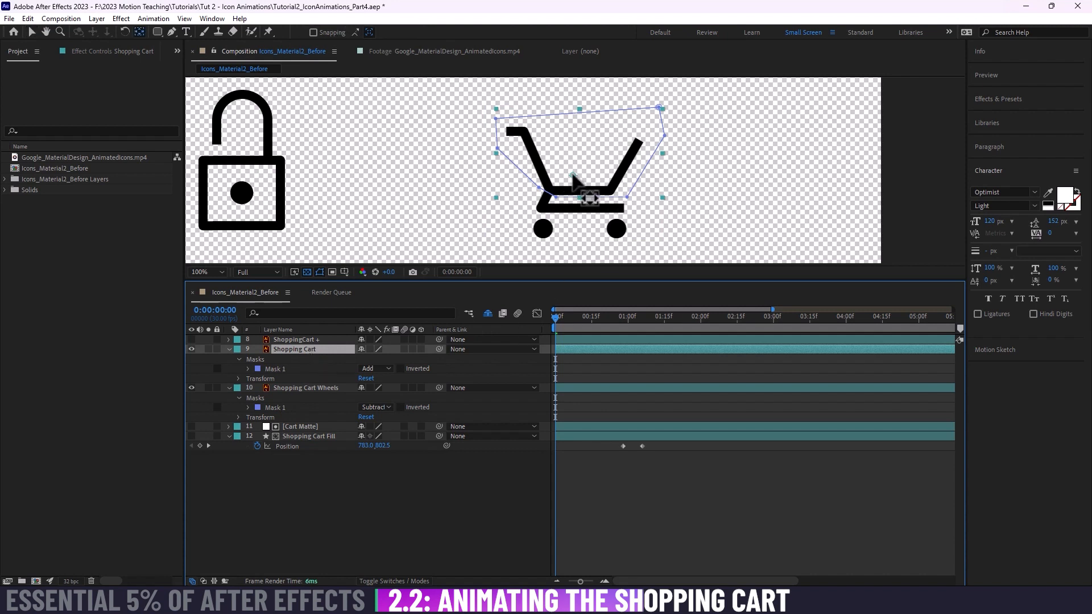
{"action": "left_click_drag", "start_coordinate": [573, 175], "coordinate": [548, 192]}
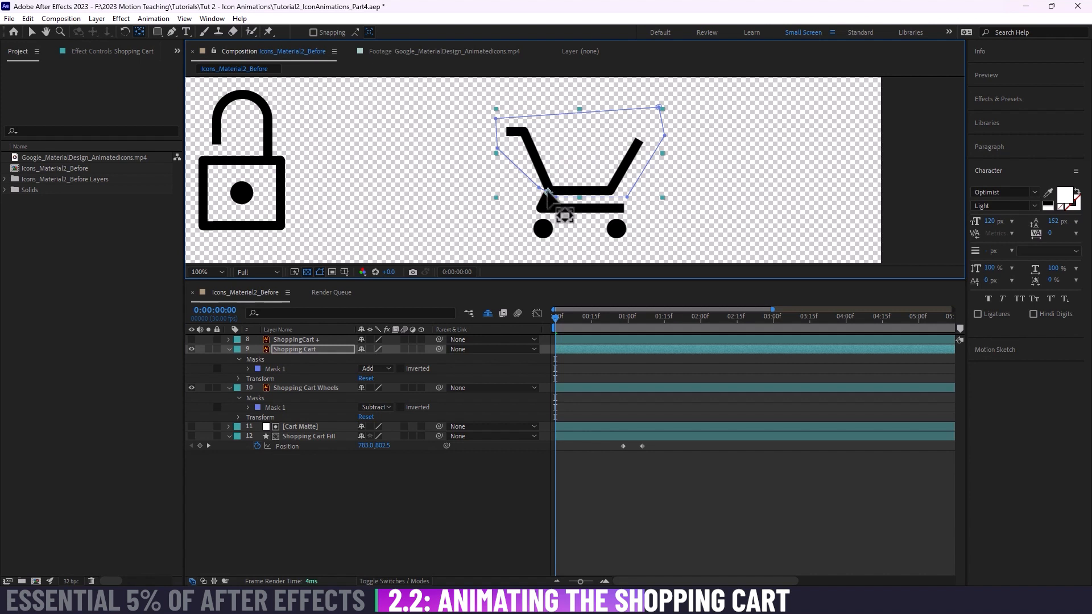
{"action": "left_click", "coordinate": [629, 483]}
Step: Test tilting the Shopping Cart layer to about -14° and 5° around its anchor point, and reset its Rotation to 0°
{"action": "left_click", "coordinate": [292, 349]}
{"action": "key", "text": "r"}
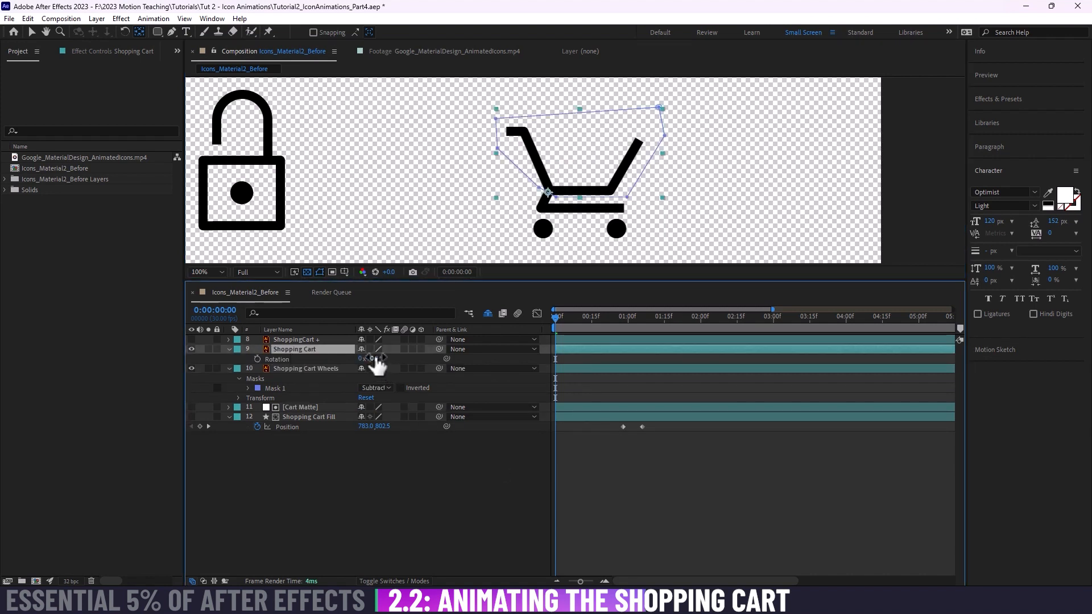
{"action": "left_click_drag", "start_coordinate": [376, 358], "coordinate": [367, 358]}
{"action": "left_click", "coordinate": [462, 477]}
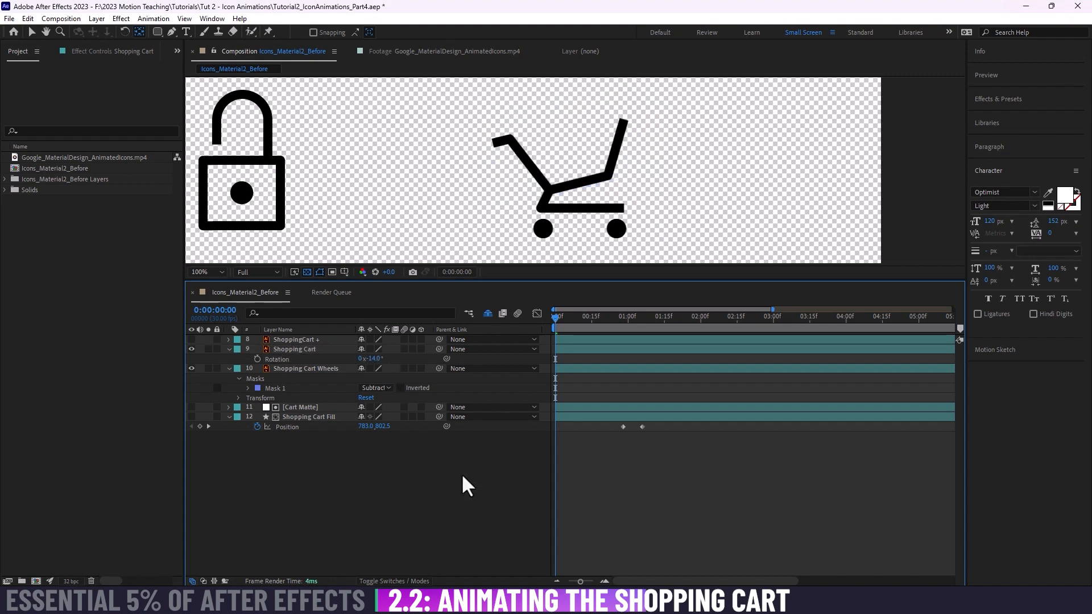
{"action": "left_click_drag", "start_coordinate": [376, 358], "coordinate": [390, 385]}
{"action": "left_click", "coordinate": [444, 488]}
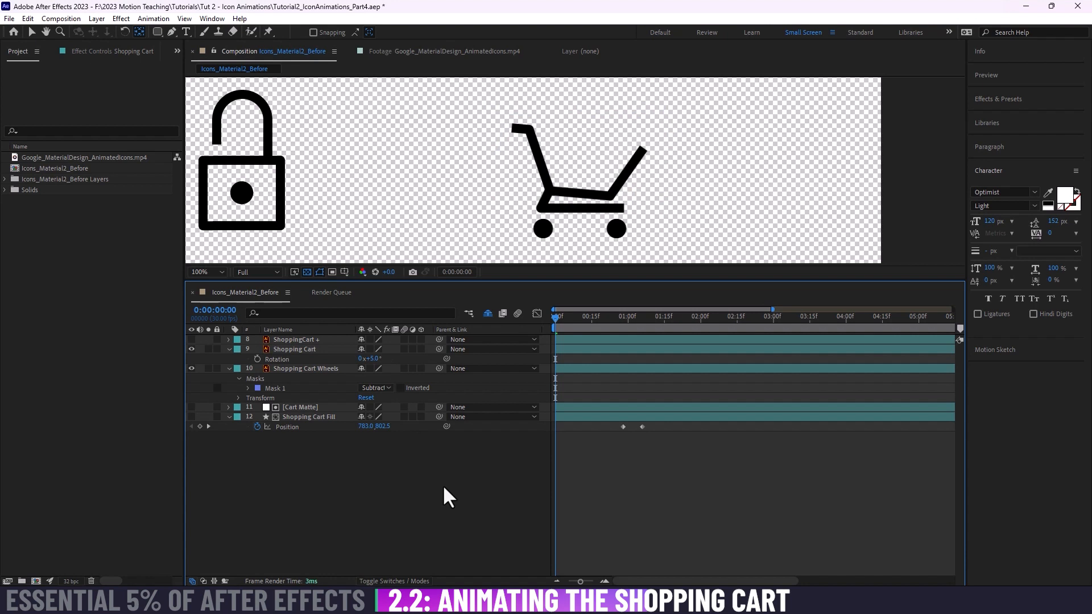
{"action": "mouse_move", "coordinate": [372, 358]}
{"action": "left_mouse_down"}
{"action": "mouse_move", "coordinate": [363, 358]}
{"action": "mouse_move", "coordinate": [382, 360]}
{"action": "left_mouse_up"}
{"action": "left_click", "coordinate": [370, 471]}
{"action": "left_click", "coordinate": [415, 491]}
{"action": "left_click", "coordinate": [375, 360]}
{"action": "type", "text": "0"}
{"action": "key", "text": "Return"}
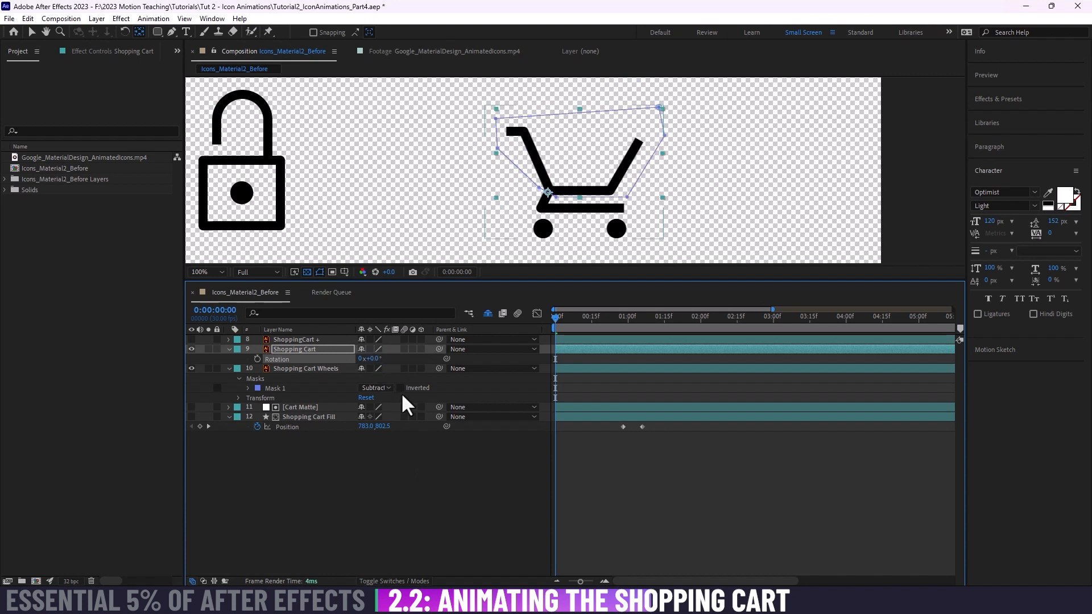
{"action": "left_click", "coordinate": [449, 498]}
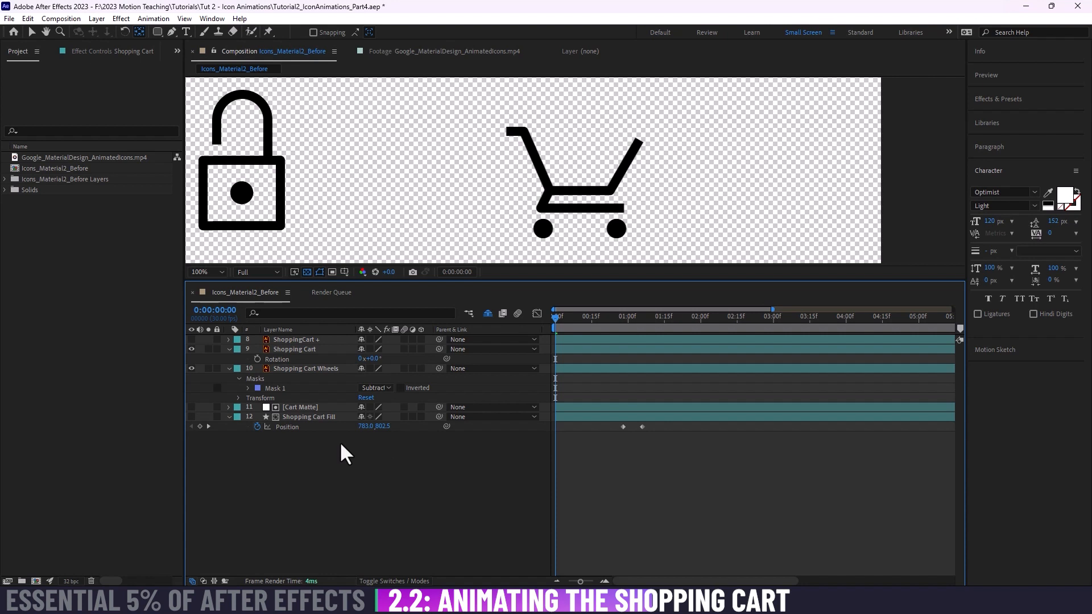
Step: Show the ShoppingCart + layer and return to the Selection tool
{"action": "left_click", "coordinate": [304, 339]}
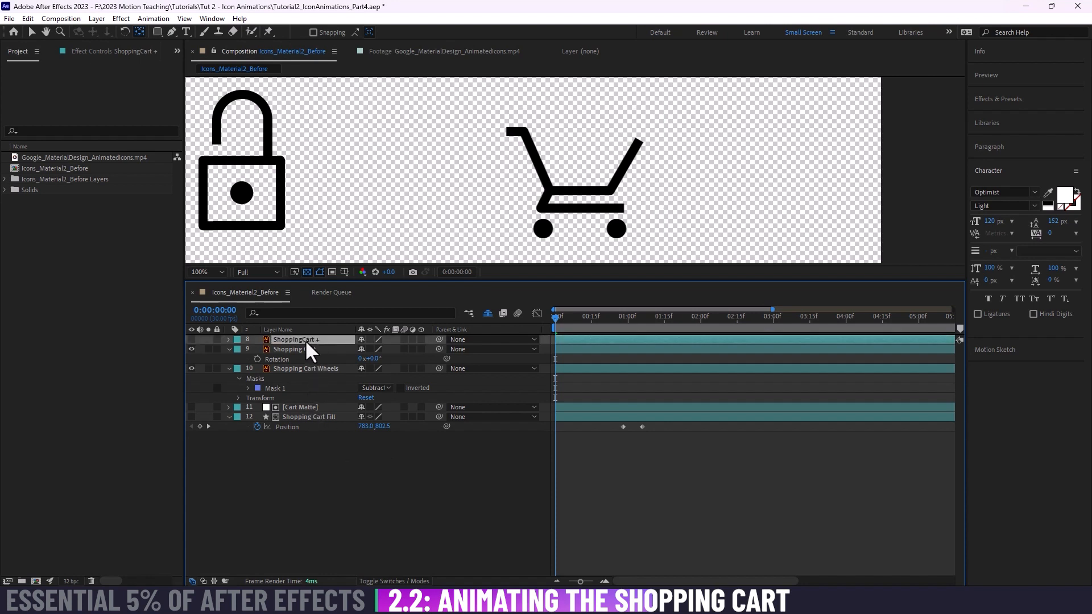
{"action": "left_click", "coordinate": [192, 340]}
{"action": "left_click", "coordinate": [358, 348]}
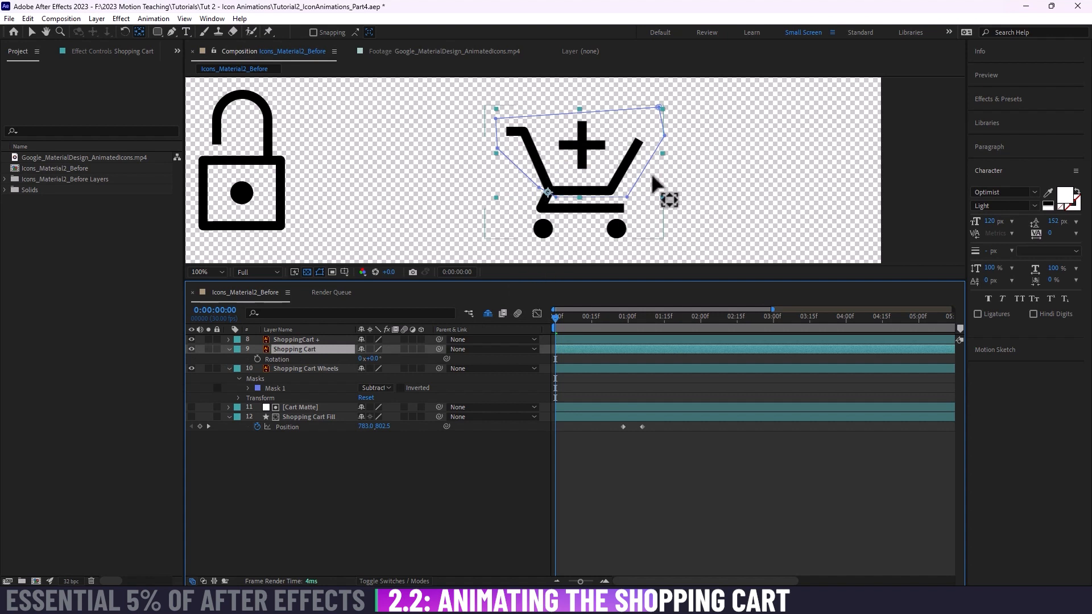
{"action": "key", "text": "v"}
Step: Try parenting Shopping Cart Wheels and ShoppingCart + to Shopping Cart one at a time, and undo both links
{"action": "left_click", "coordinate": [304, 368]}
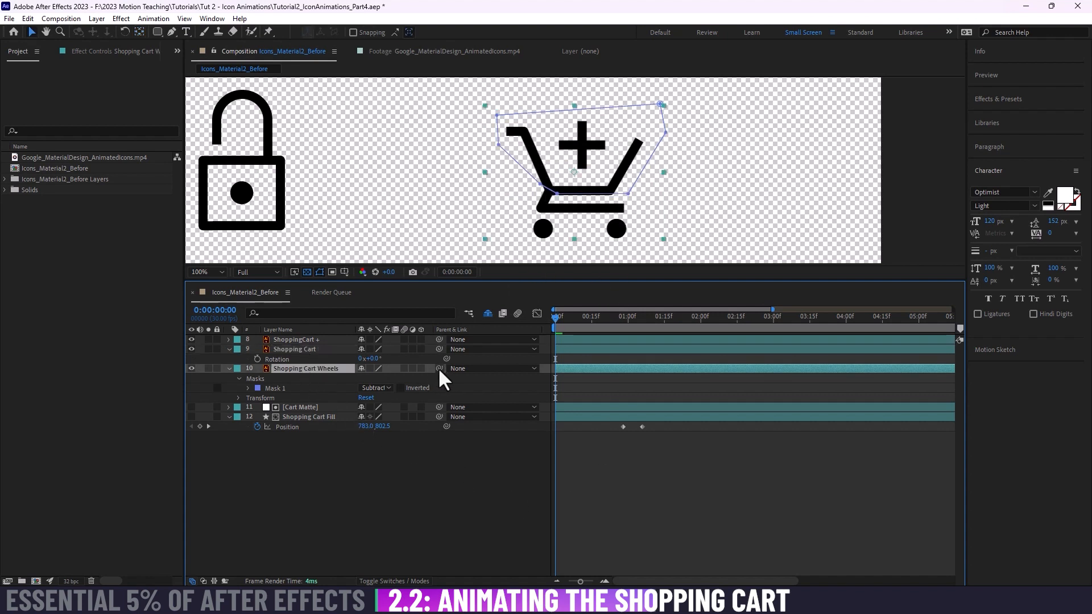
{"action": "left_click_drag", "start_coordinate": [439, 368], "coordinate": [313, 349]}
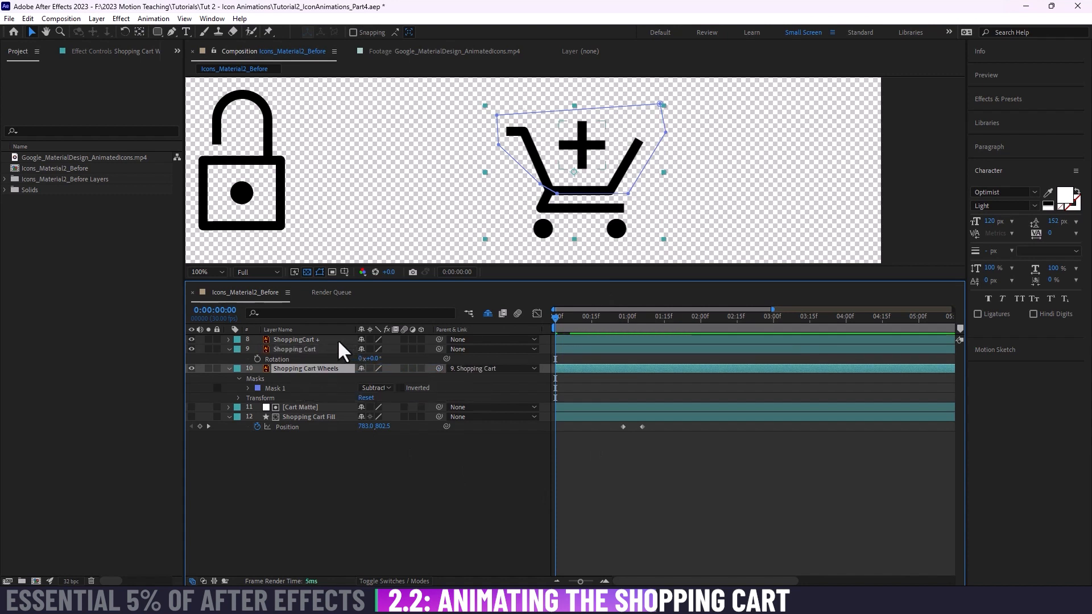
{"action": "left_click", "coordinate": [336, 340]}
{"action": "left_click_drag", "start_coordinate": [439, 340], "coordinate": [321, 346]}
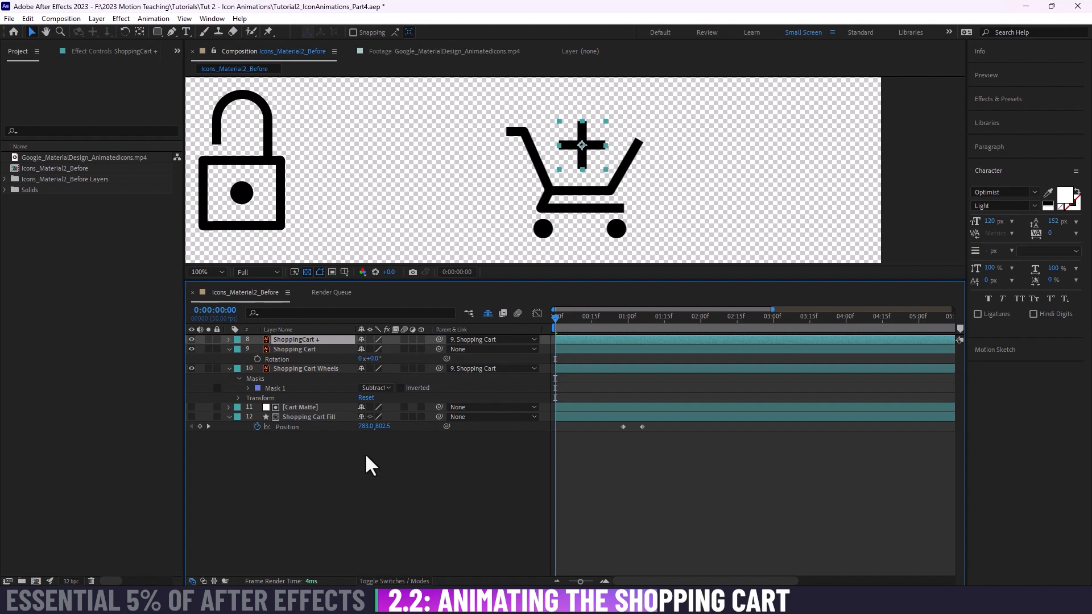
{"action": "key", "text": "ctrl+z"}
{"action": "key", "text": "ctrl+z"}
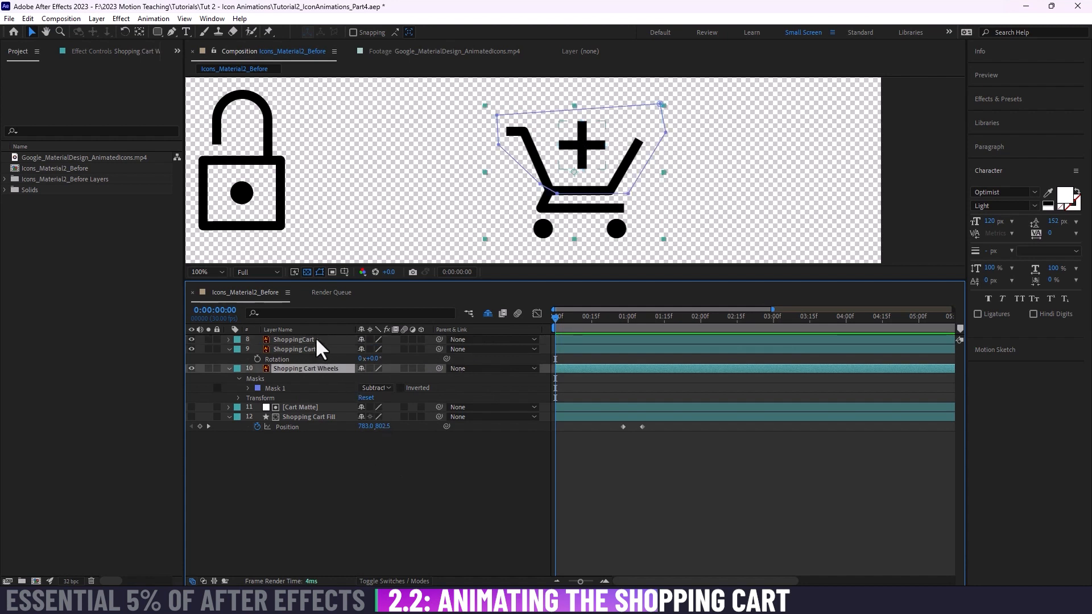
Step: Parent the ShoppingCart +, Shopping Cart Wheels, Cart Matte and Shopping Cart Fill layers to the Shopping Cart layer together
{"action": "left_click", "coordinate": [315, 339]}
{"action": "left_click", "coordinate": [325, 369], "text": "ctrl"}
{"action": "left_click", "coordinate": [331, 407], "text": "ctrl"}
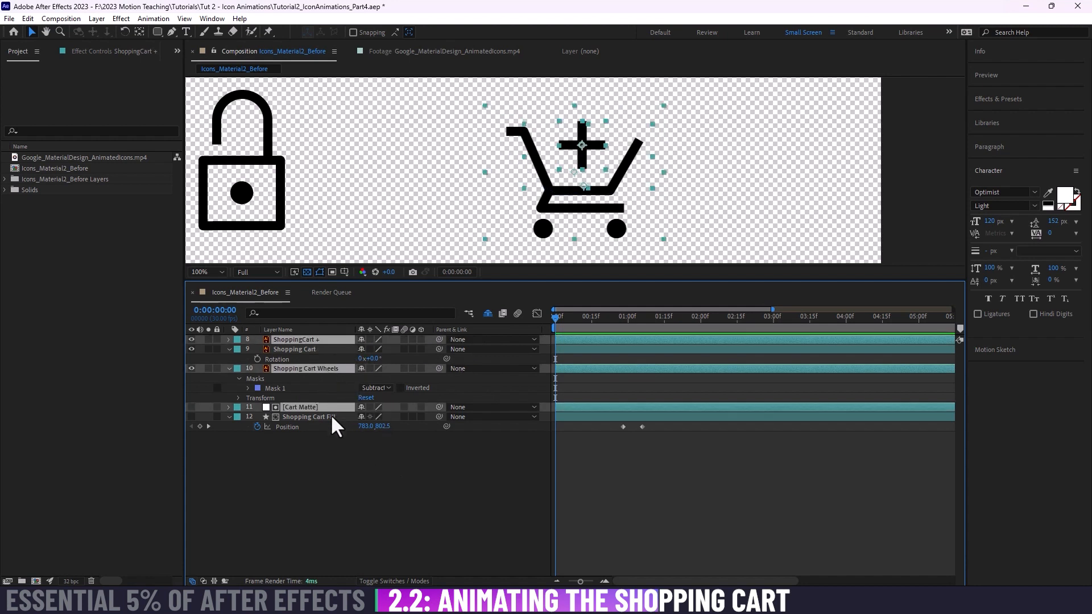
{"action": "left_click", "coordinate": [332, 417], "text": "ctrl"}
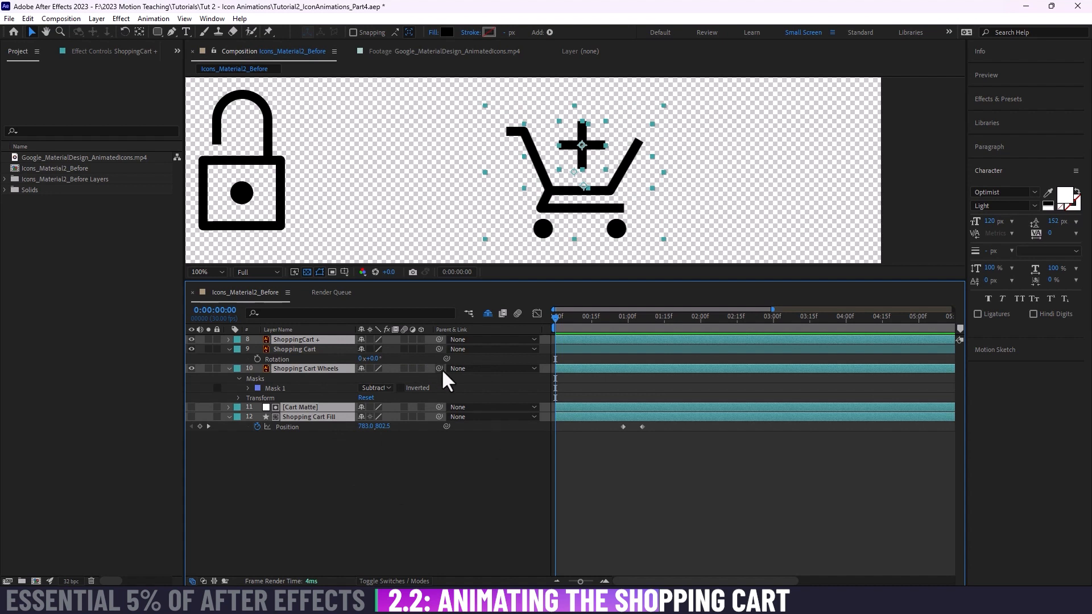
{"action": "left_click_drag", "start_coordinate": [439, 369], "coordinate": [298, 349]}
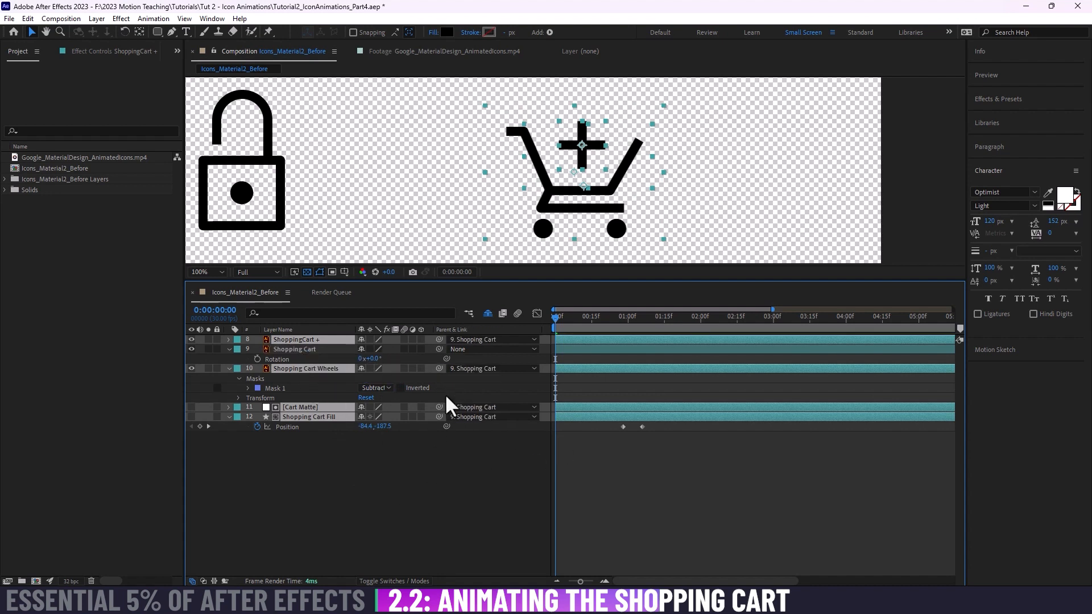
{"action": "left_click", "coordinate": [411, 477]}
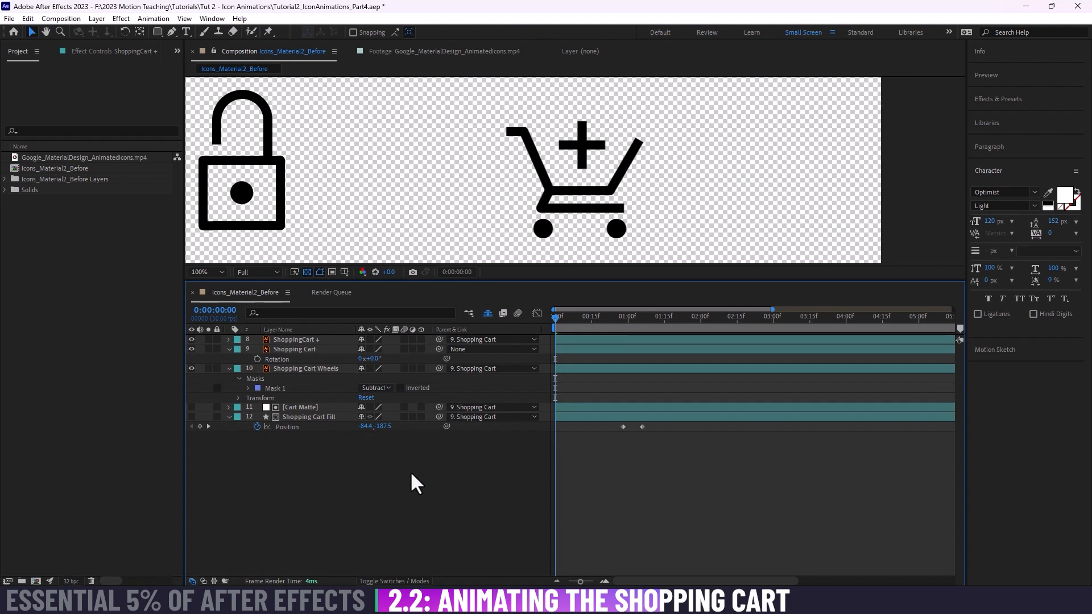
Step: Move the current time to 0:00:01:05 and show the Shopping Cart Fill layer, keeping Cart Matte hidden
{"action": "left_click", "coordinate": [313, 349]}
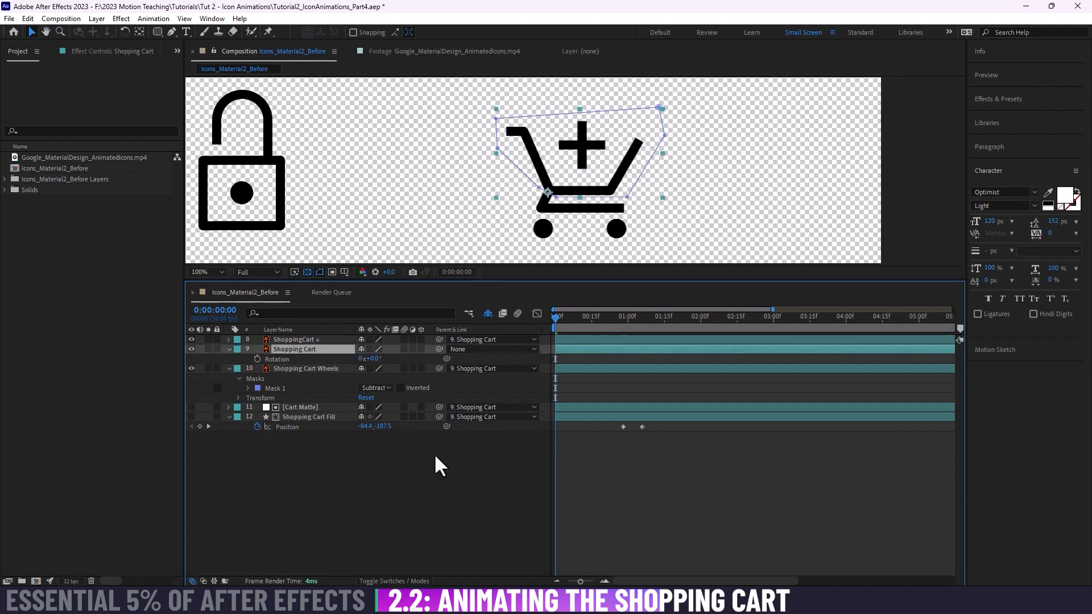
{"action": "left_click_drag", "start_coordinate": [601, 322], "coordinate": [640, 323]}
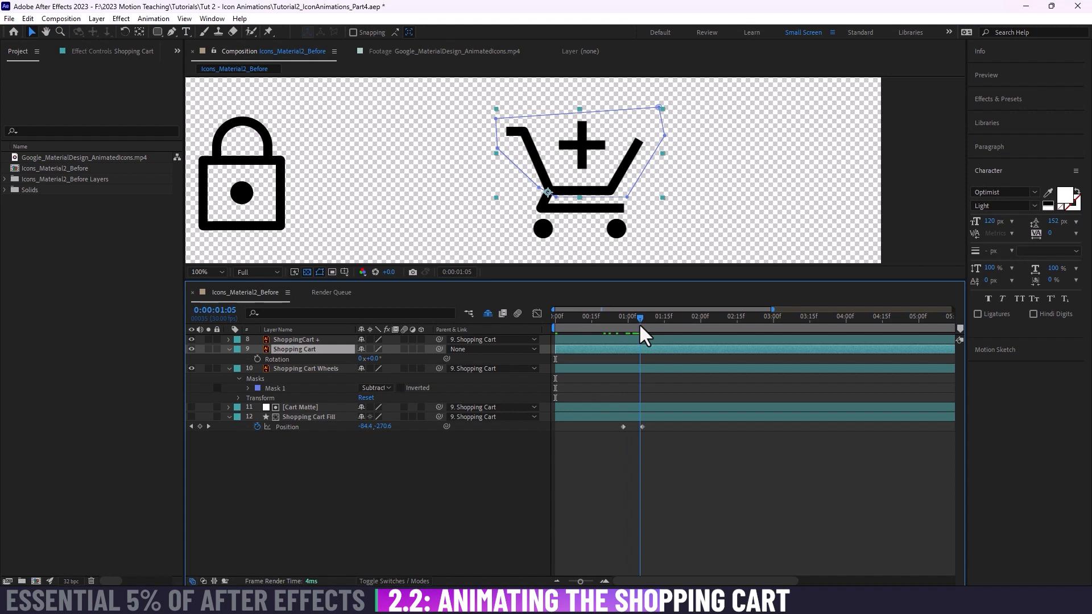
{"action": "left_click", "coordinate": [191, 417]}
{"action": "left_click", "coordinate": [191, 417]}
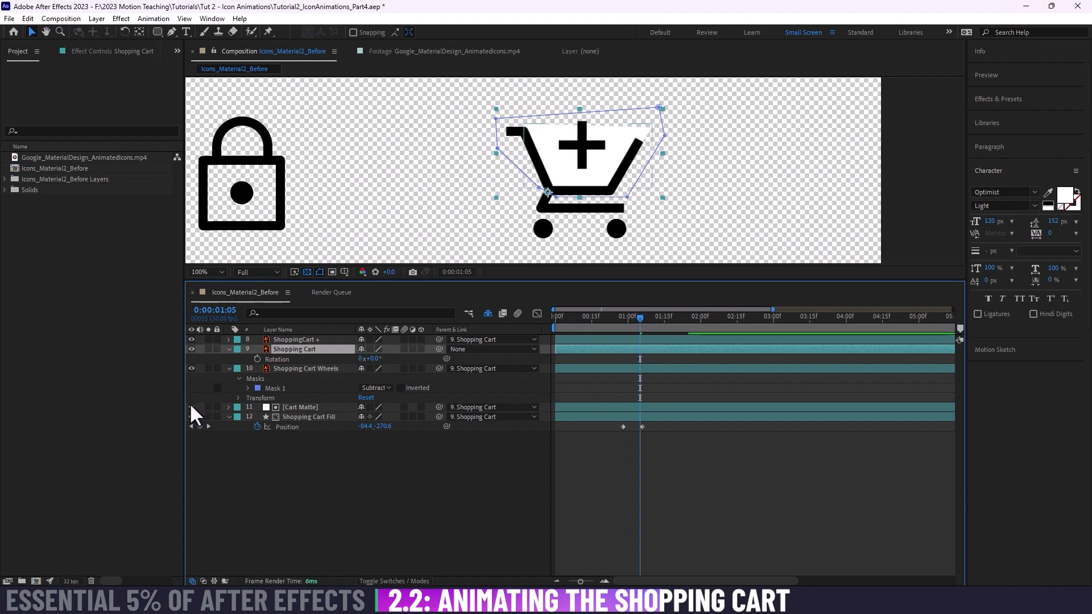
{"action": "left_click", "coordinate": [191, 417]}
Step: Move the current time to 0:00:01:03 and reveal the Shopping Cart layer's Position alongside its Rotation
{"action": "left_click_drag", "start_coordinate": [637, 316], "coordinate": [632, 317]}
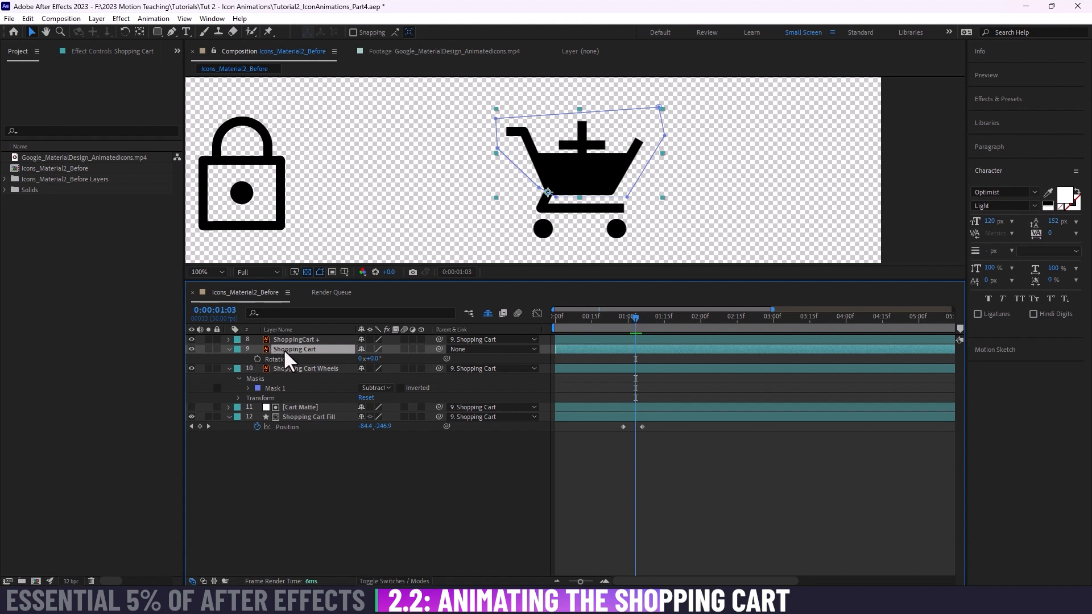
{"action": "key", "text": "shift+p"}
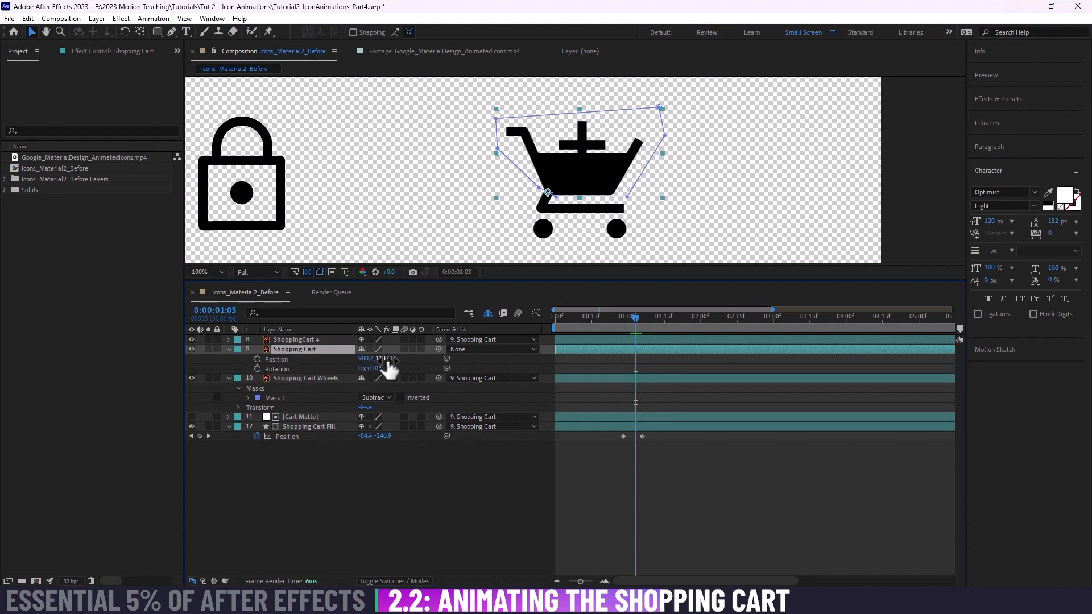
Step: Test the parenting by rotating the Shopping Cart layer to -30° and shifting the plus vertically, restoring both values after the test
{"action": "left_click_drag", "start_coordinate": [385, 359], "coordinate": [360, 370]}
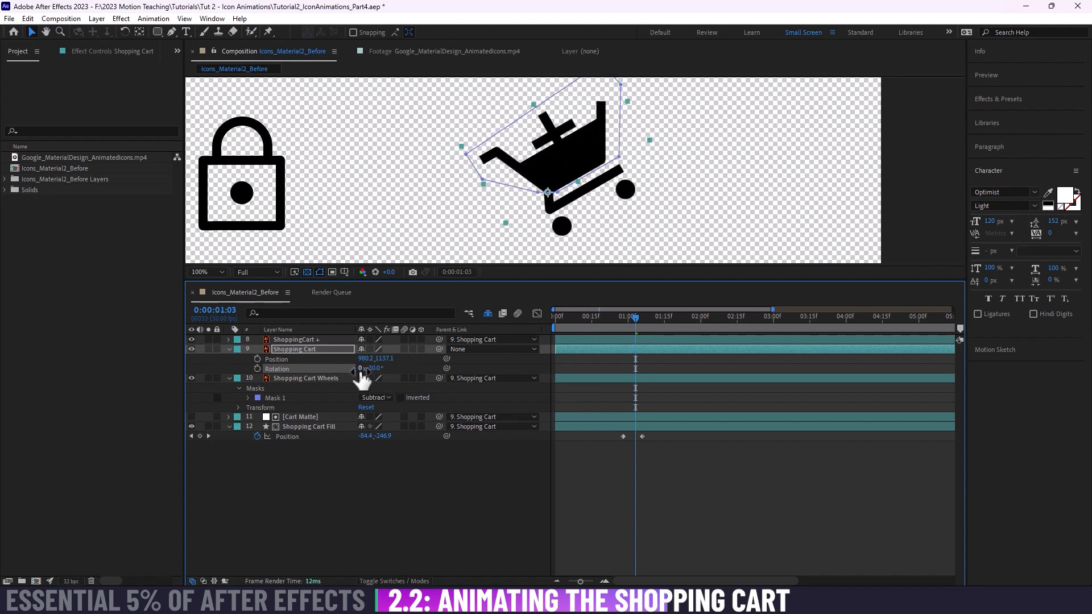
{"action": "left_click", "coordinate": [309, 340]}
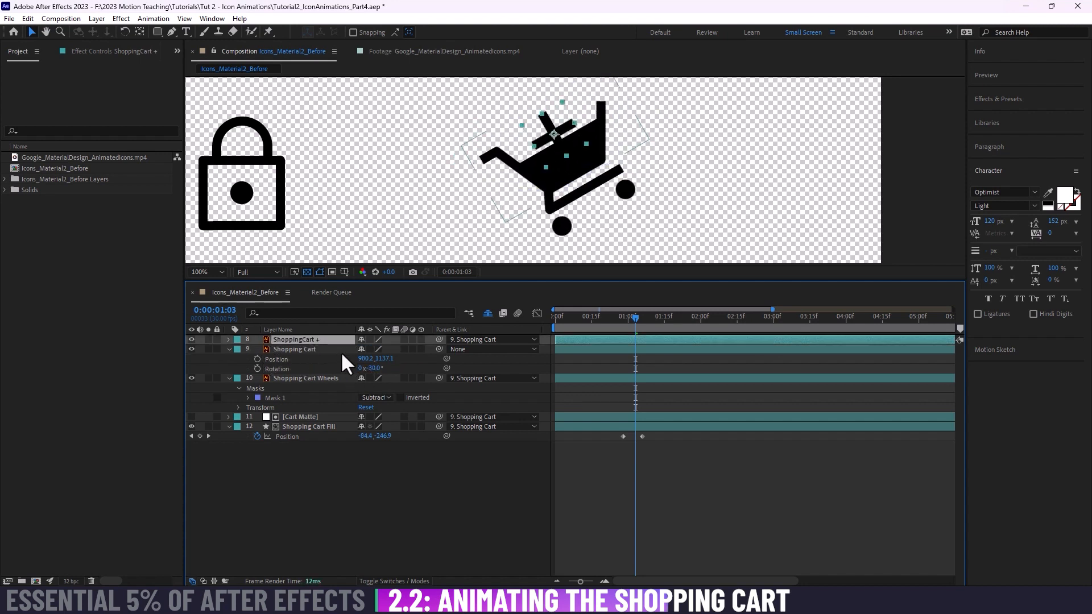
{"action": "key", "text": "p"}
{"action": "mouse_move", "coordinate": [380, 349]}
{"action": "left_mouse_down"}
{"action": "mouse_move", "coordinate": [393, 351]}
{"action": "mouse_move", "coordinate": [373, 353]}
{"action": "left_mouse_up"}
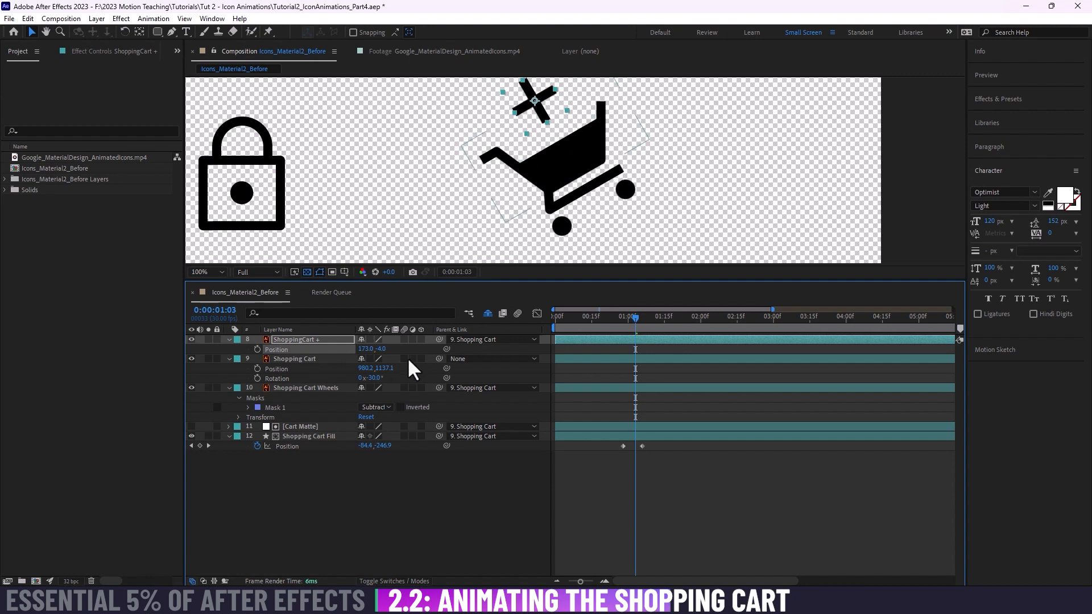
{"action": "mouse_move", "coordinate": [380, 349]}
{"action": "left_mouse_down"}
{"action": "mouse_move", "coordinate": [436, 344]}
{"action": "mouse_move", "coordinate": [380, 356]}
{"action": "mouse_move", "coordinate": [397, 357]}
{"action": "left_mouse_up"}
{"action": "left_click", "coordinate": [373, 378]}
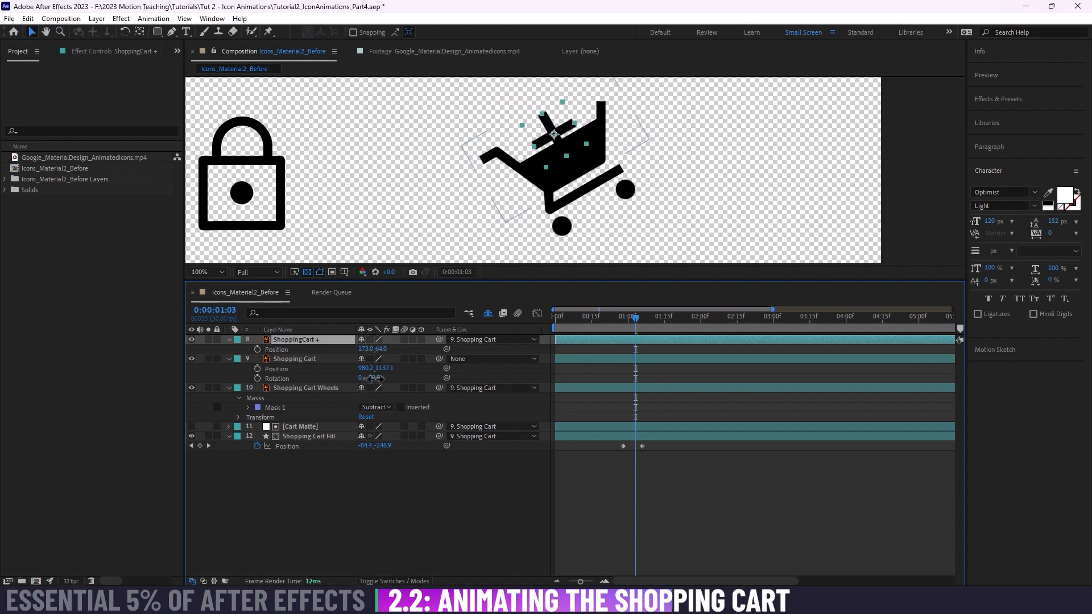
{"action": "type", "text": "0"}
{"action": "key", "text": "Return"}
{"action": "left_click", "coordinate": [619, 491]}
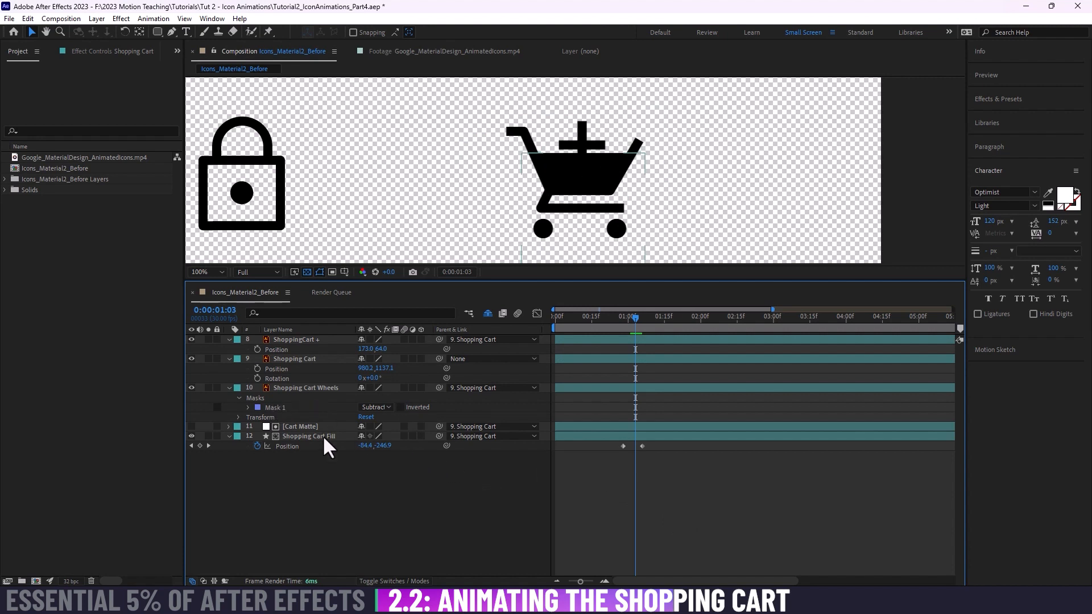
Step: Shift both Position keyframes of the Shopping Cart Fill layer so the first one falls at 3:00 in the timeline
{"action": "left_click_drag", "start_coordinate": [635, 317], "coordinate": [604, 319]}
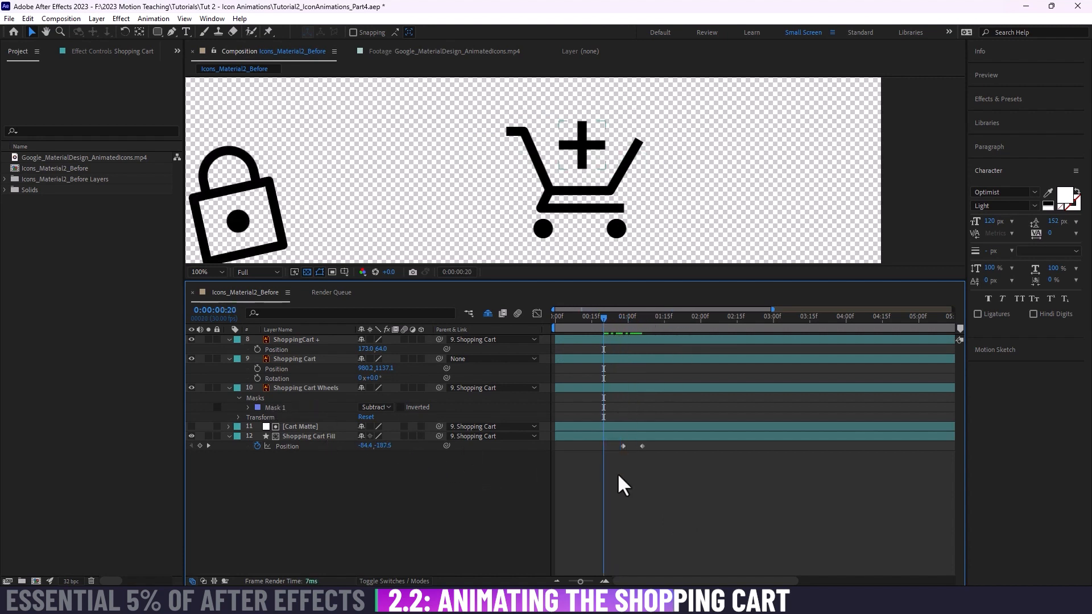
{"action": "left_click_drag", "start_coordinate": [613, 447], "coordinate": [792, 454]}
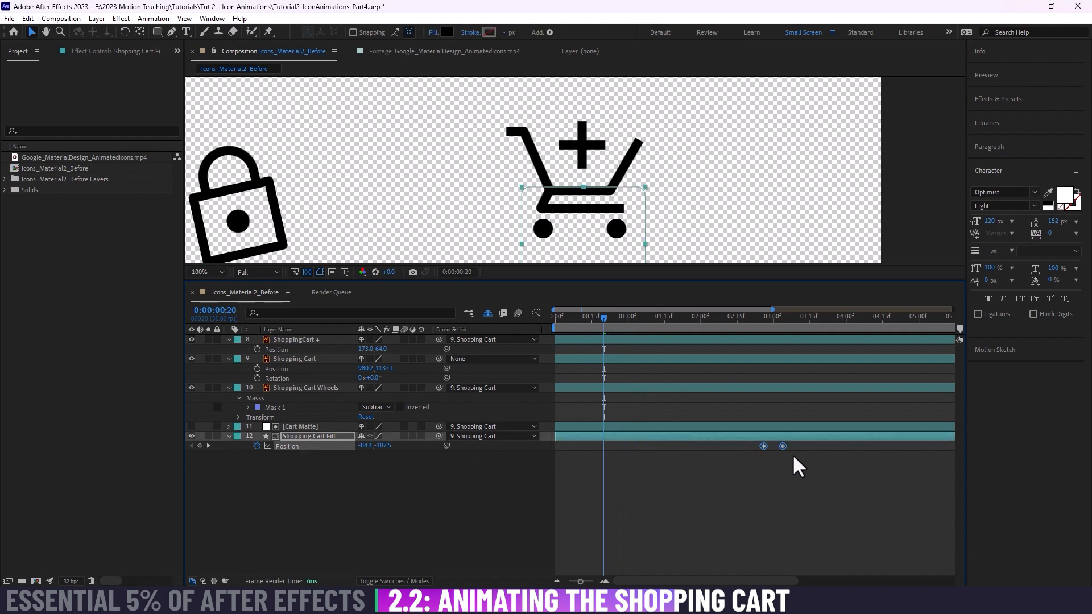
{"action": "left_click", "coordinate": [790, 474]}
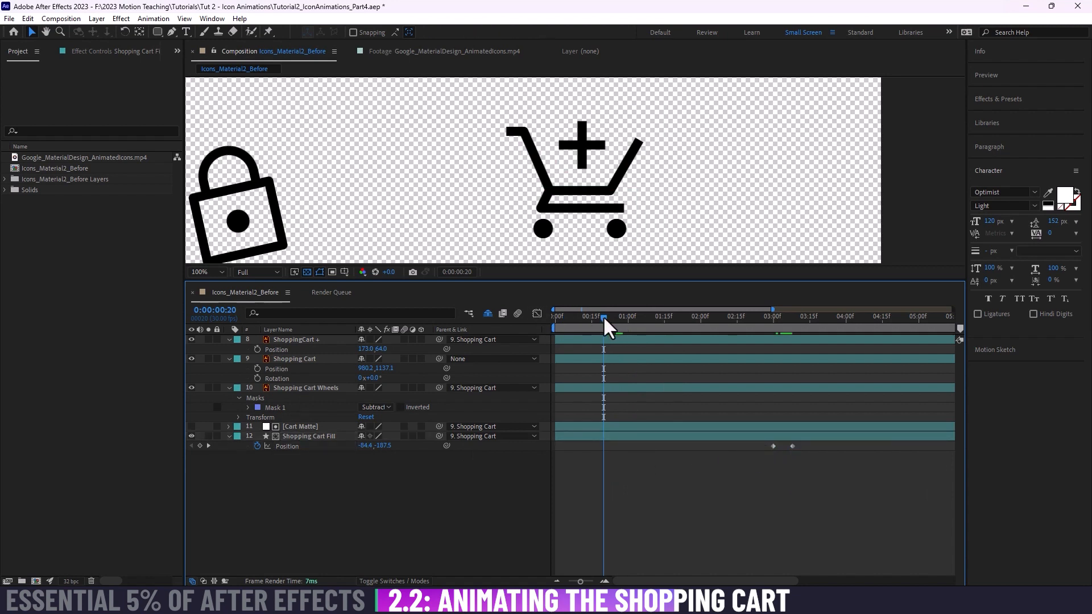
Step: Add Rotation keyframe 0° and Position keyframe 173, 64 to the ShoppingCart + layer at frame 26
{"action": "left_click_drag", "start_coordinate": [603, 317], "coordinate": [618, 317]}
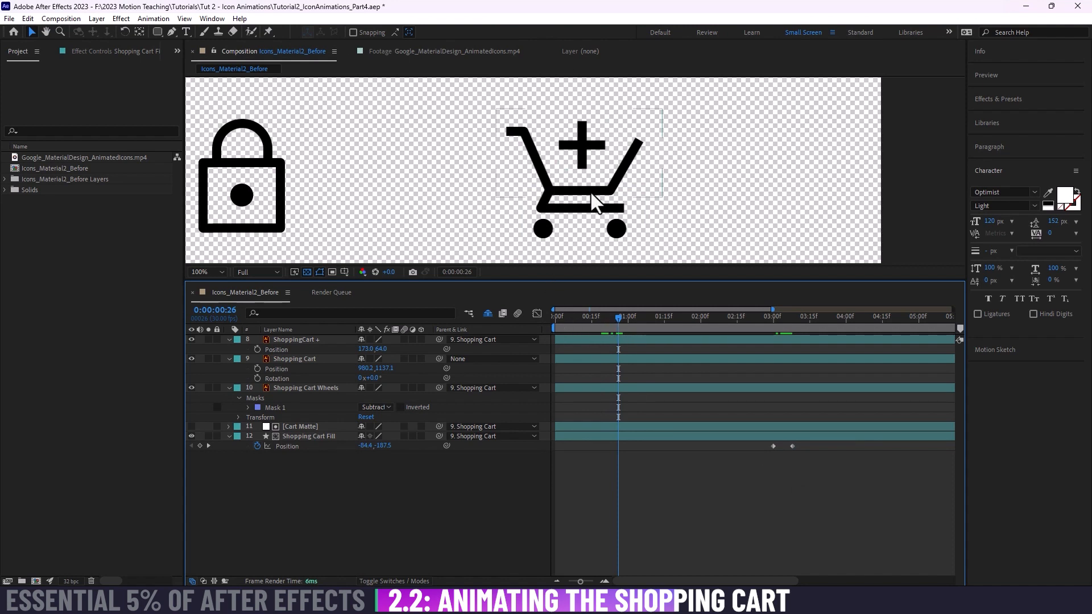
{"action": "left_click_drag", "start_coordinate": [581, 193], "coordinate": [584, 201]}
{"action": "mouse_move", "coordinate": [596, 280]}
{"action": "left_mouse_down"}
{"action": "mouse_move", "coordinate": [597, 322]}
{"action": "mouse_move", "coordinate": [599, 271]}
{"action": "left_mouse_up"}
{"action": "left_click", "coordinate": [309, 381]}
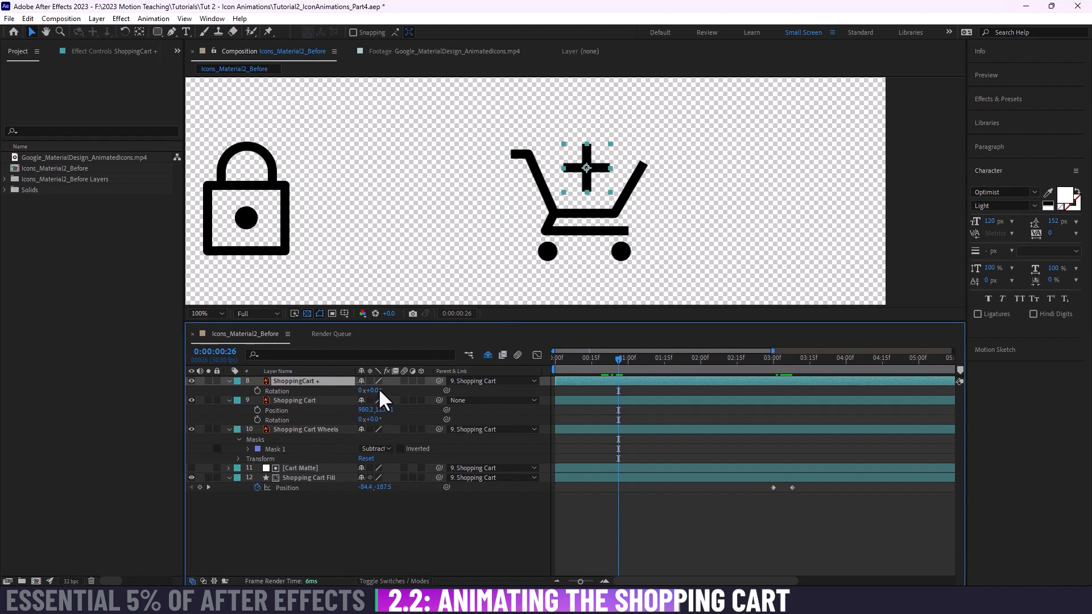
{"action": "left_click_drag", "start_coordinate": [377, 391], "coordinate": [477, 393]}
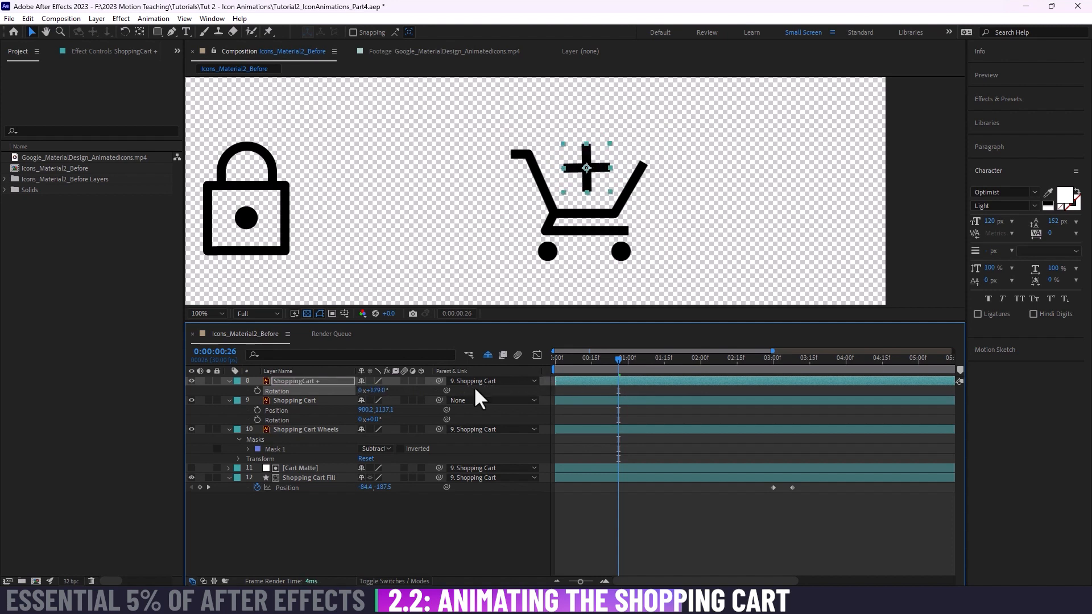
{"action": "left_click", "coordinate": [258, 390]}
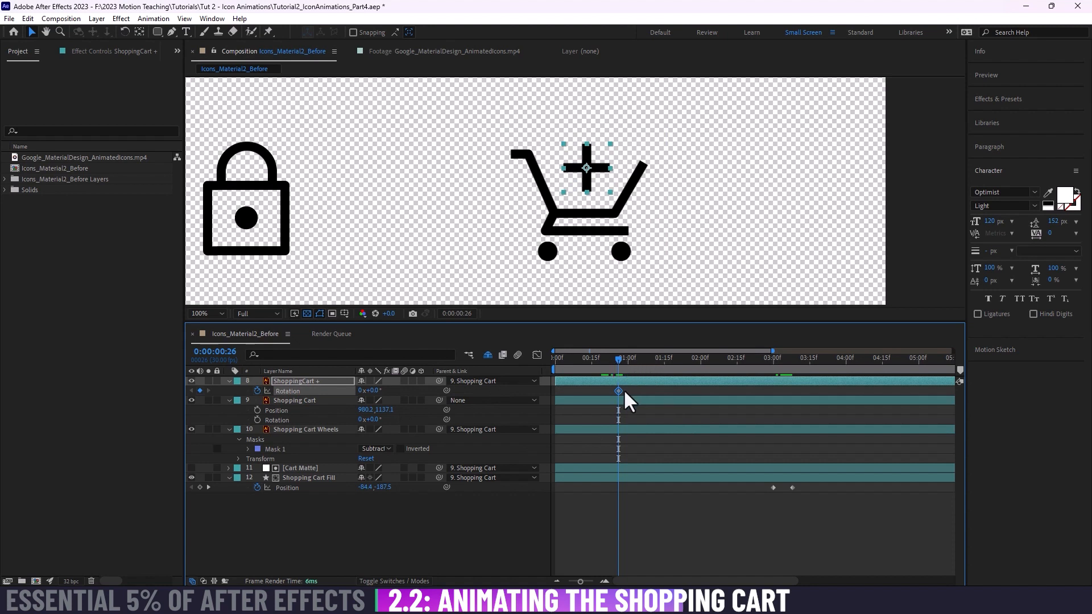
{"action": "left_click", "coordinate": [295, 381]}
{"action": "key", "text": "shift+p"}
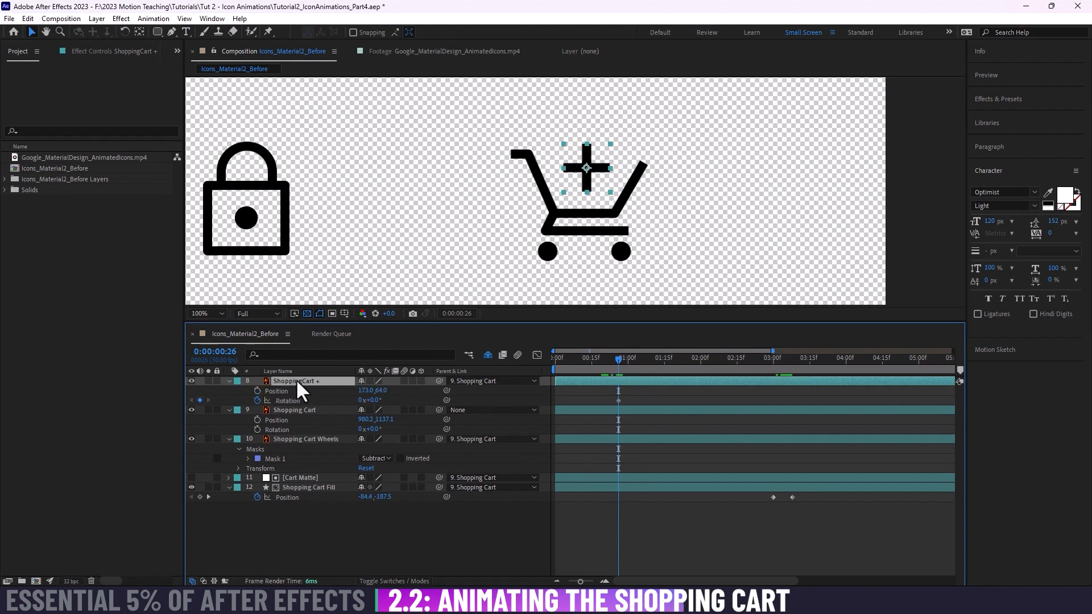
{"action": "left_click", "coordinate": [258, 392]}
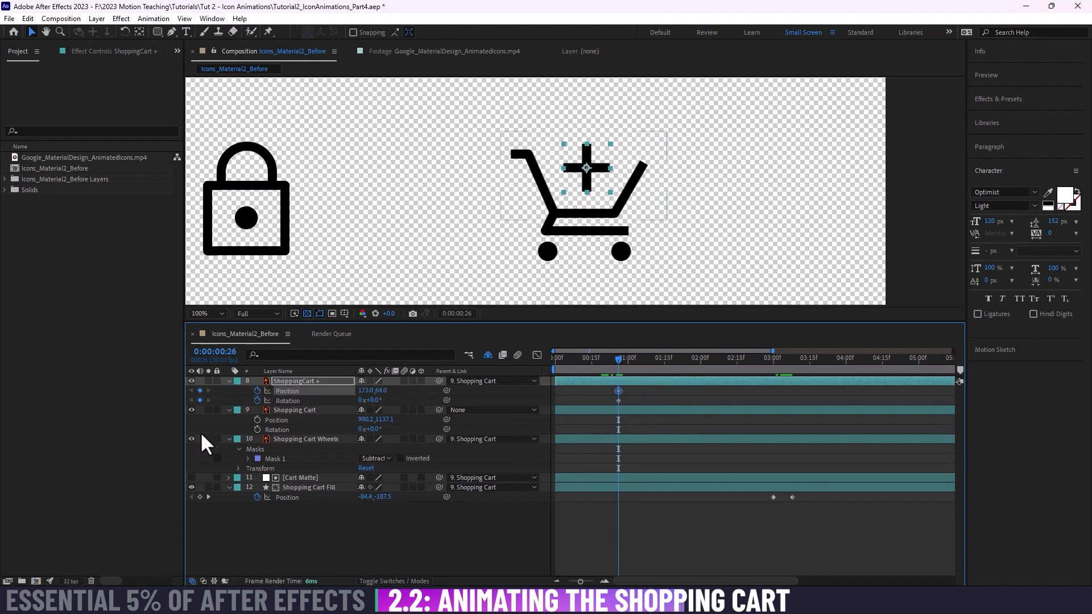
Step: Move the plus layer's Position and Rotation keyframes to frame 6 and place a duplicate pair at about 1:07
{"action": "left_click_drag", "start_coordinate": [606, 394], "coordinate": [643, 423]}
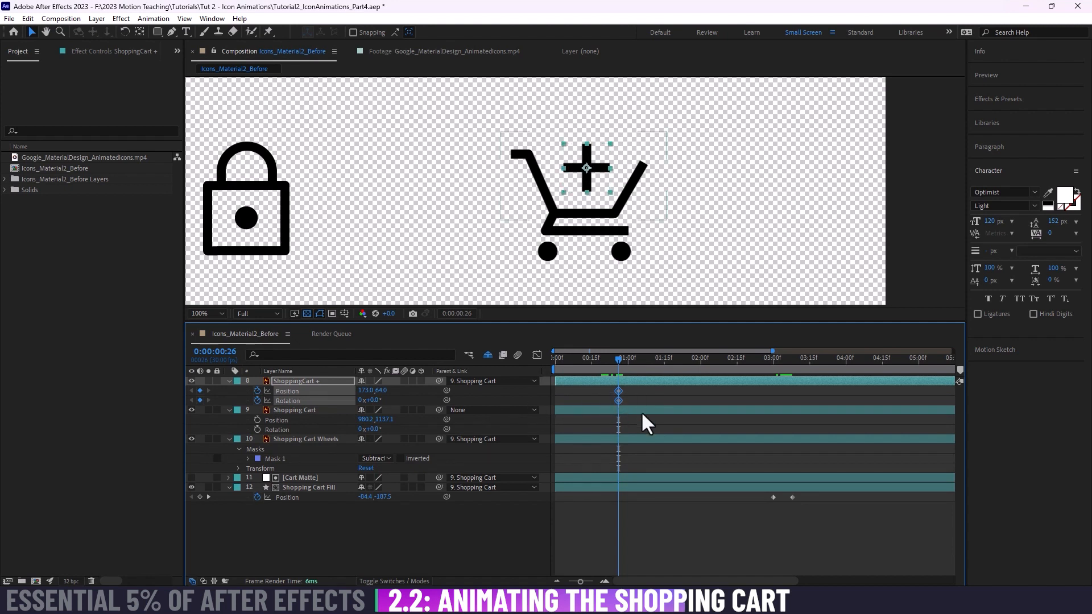
{"action": "left_click_drag", "start_coordinate": [614, 388], "coordinate": [568, 405]}
{"action": "left_click", "coordinate": [619, 358]}
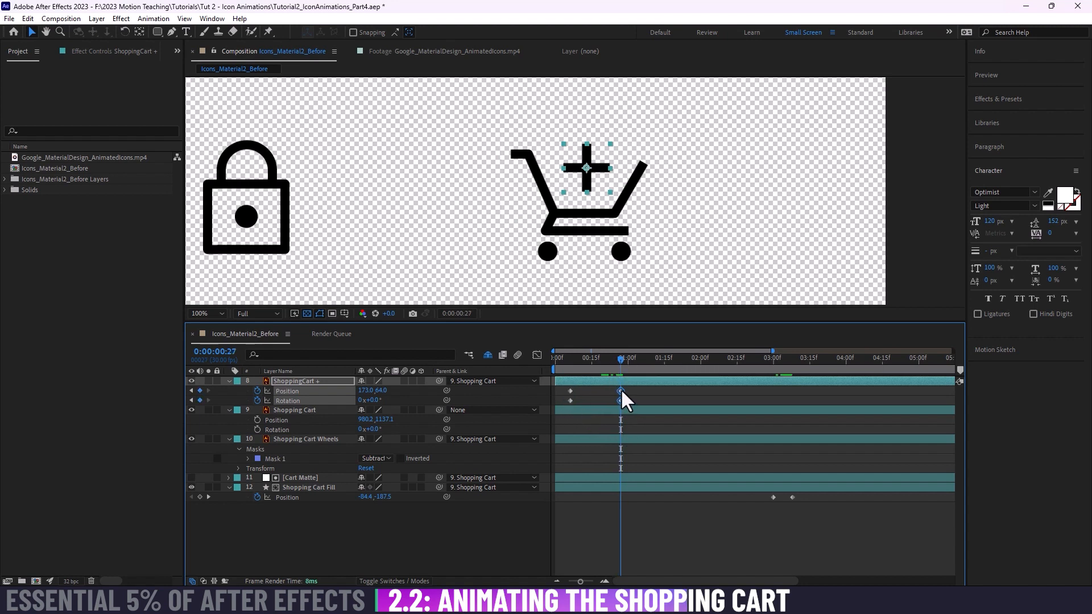
{"action": "left_click_drag", "start_coordinate": [621, 391], "coordinate": [646, 391]}
{"action": "left_click", "coordinate": [623, 395]}
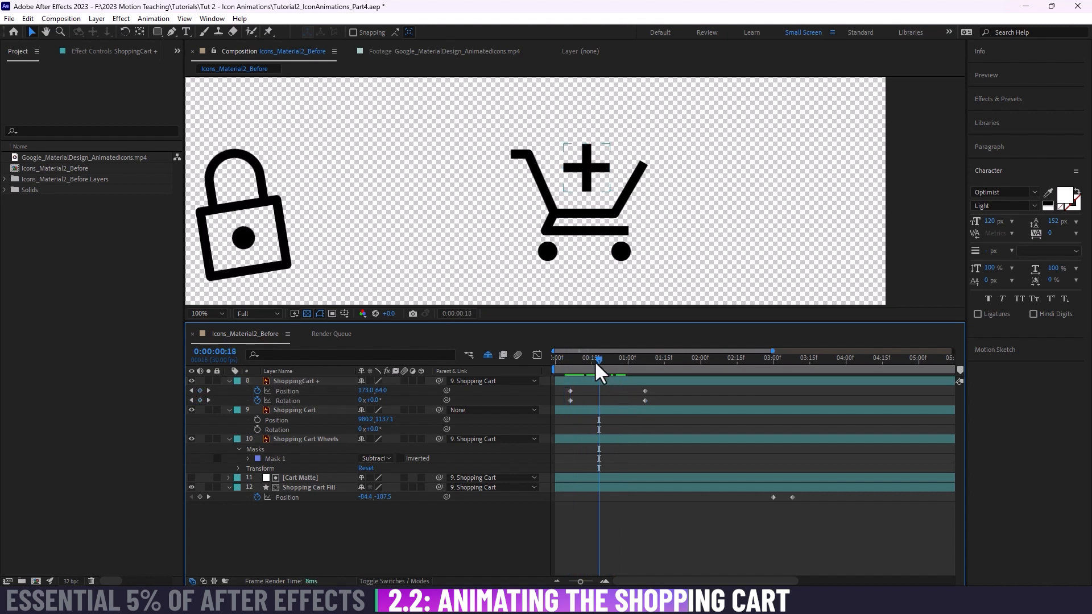
Step: Between the plus layer's keyframe pairs, key vertical position -41 and rotation -271° at frame 17, and preview the motion from frame 6
{"action": "mouse_move", "coordinate": [595, 360]}
{"action": "left_mouse_down"}
{"action": "mouse_move", "coordinate": [575, 363]}
{"action": "mouse_move", "coordinate": [588, 367]}
{"action": "left_mouse_up"}
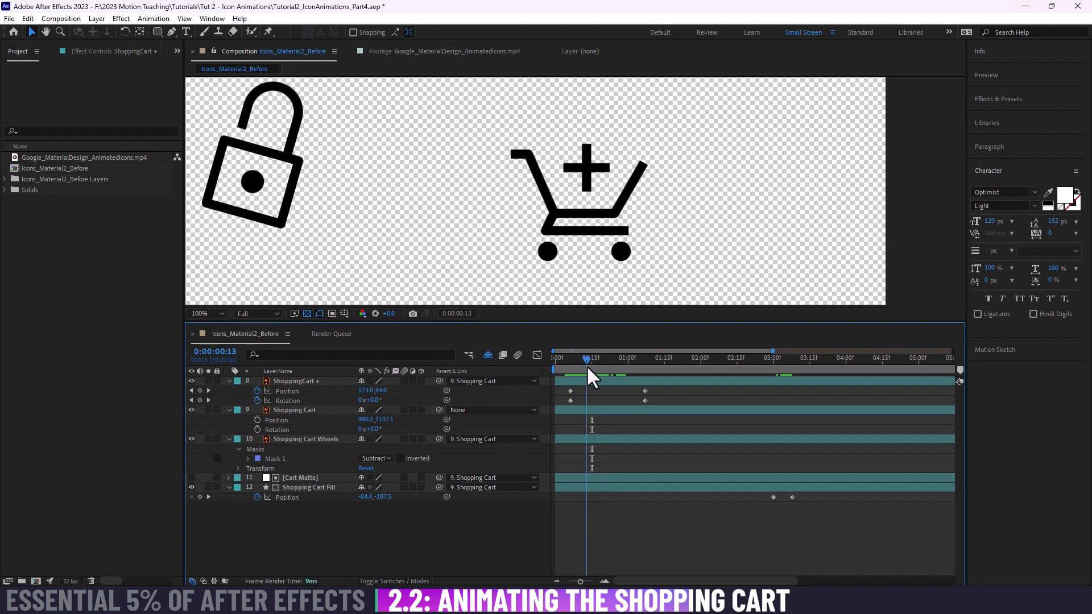
{"action": "left_click_drag", "start_coordinate": [380, 391], "coordinate": [223, 406]}
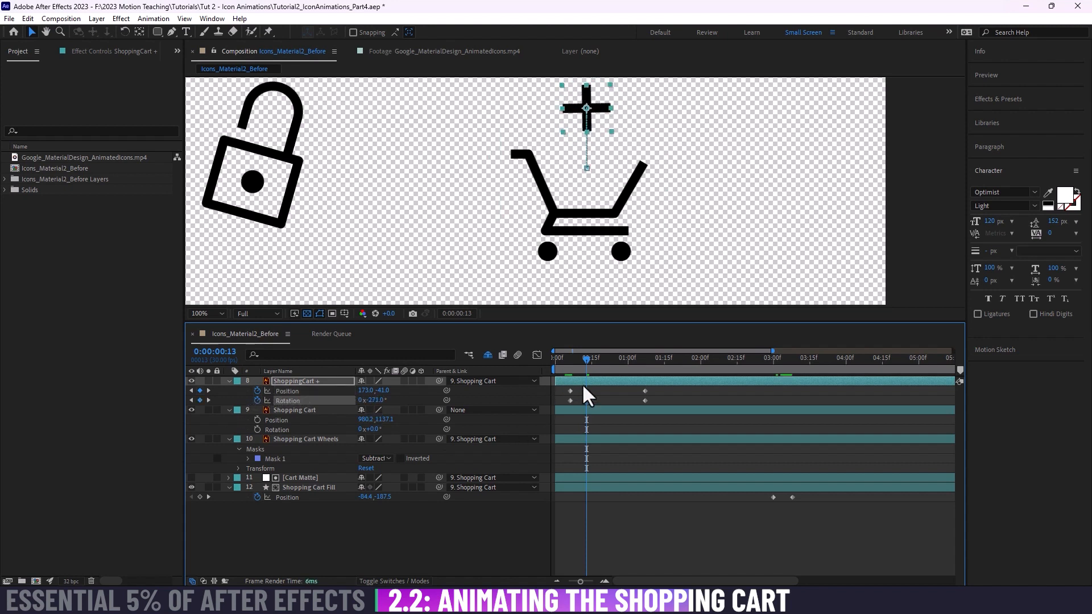
{"action": "left_click_drag", "start_coordinate": [581, 387], "coordinate": [595, 401]}
{"action": "left_click", "coordinate": [570, 361]}
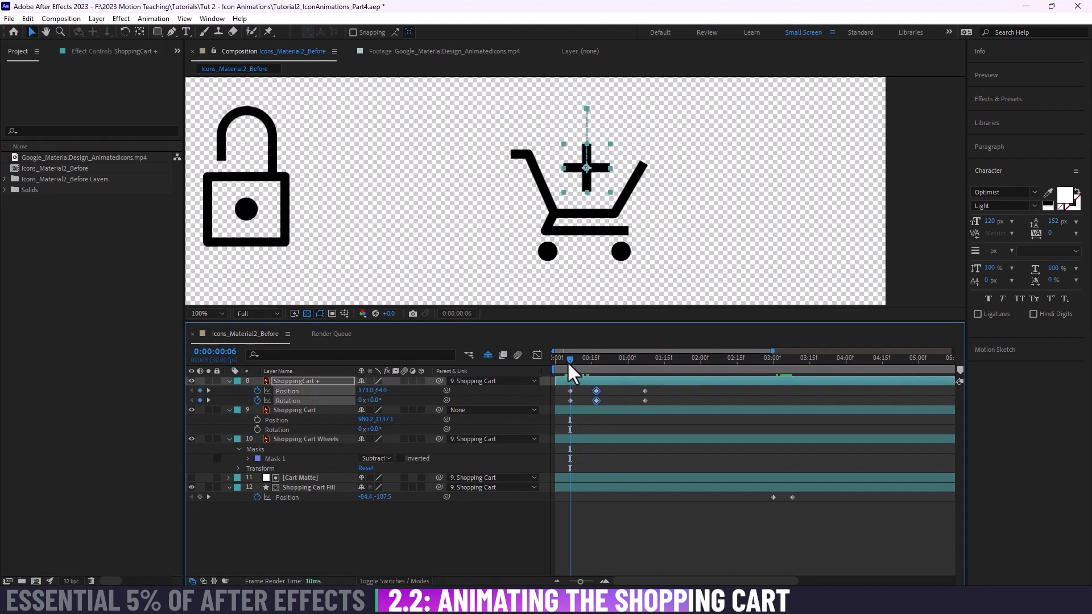
{"action": "key", "text": "space"}
{"action": "key", "text": "space"}
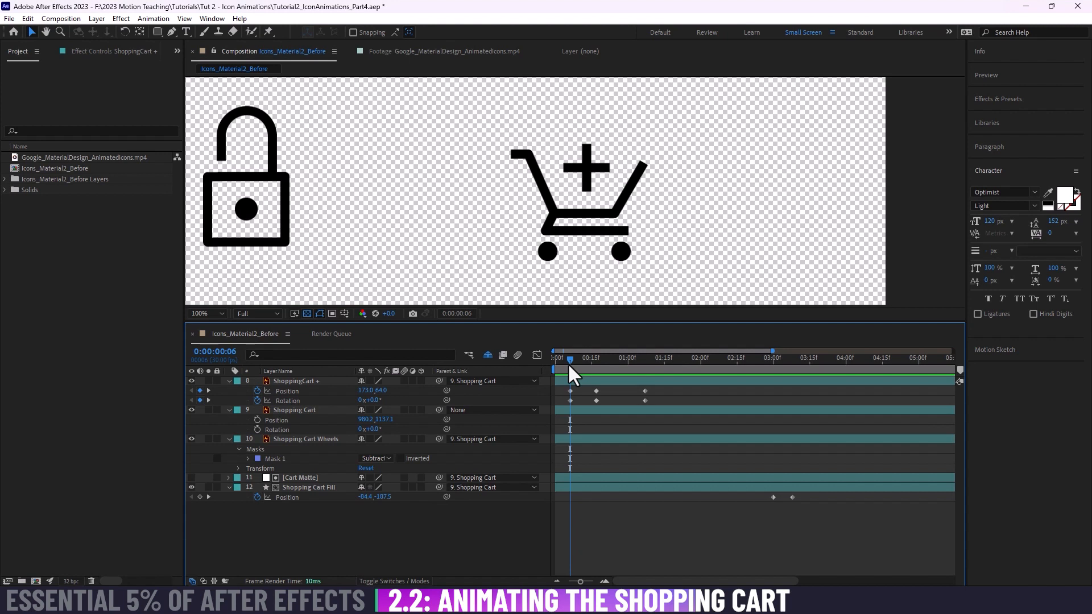
Step: Separate the Position dimensions of the ShoppingCart + layer into X Position and Y Position
{"action": "left_click", "coordinate": [302, 392]}
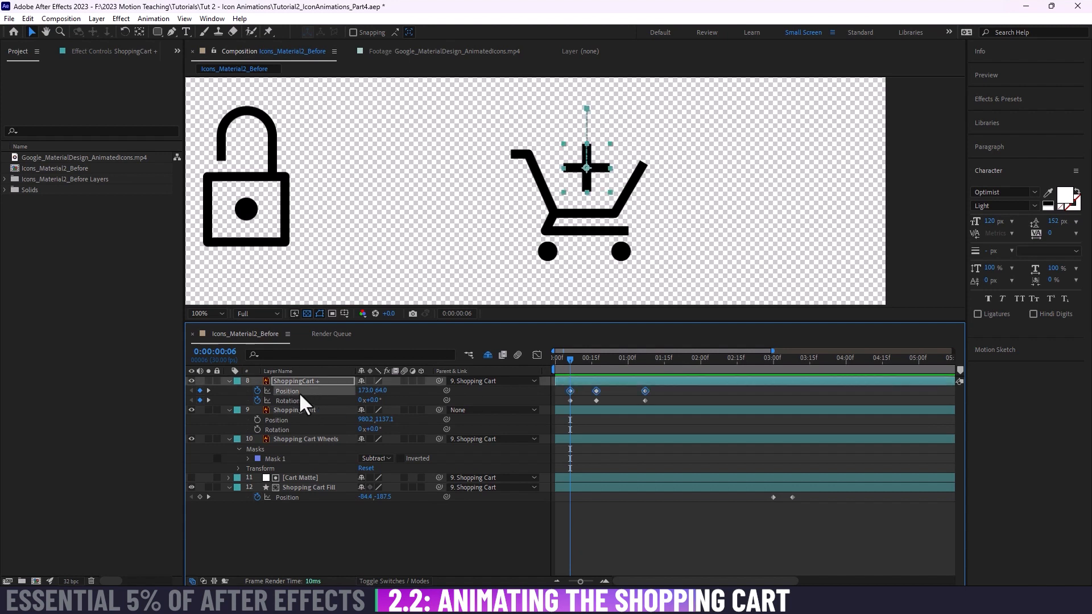
{"action": "right_click", "coordinate": [296, 393]}
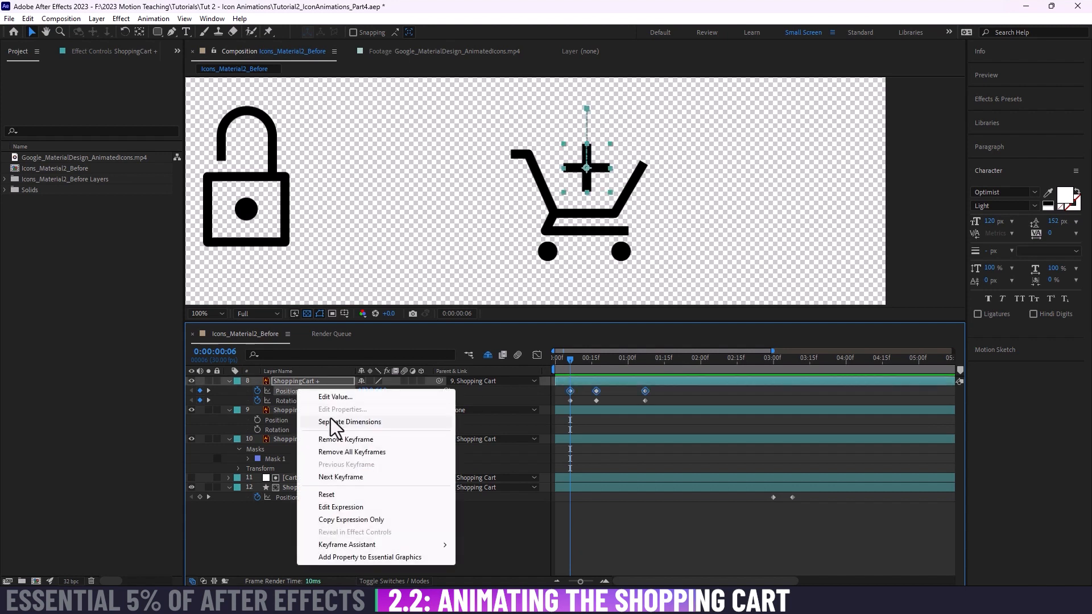
{"action": "left_click", "coordinate": [376, 423]}
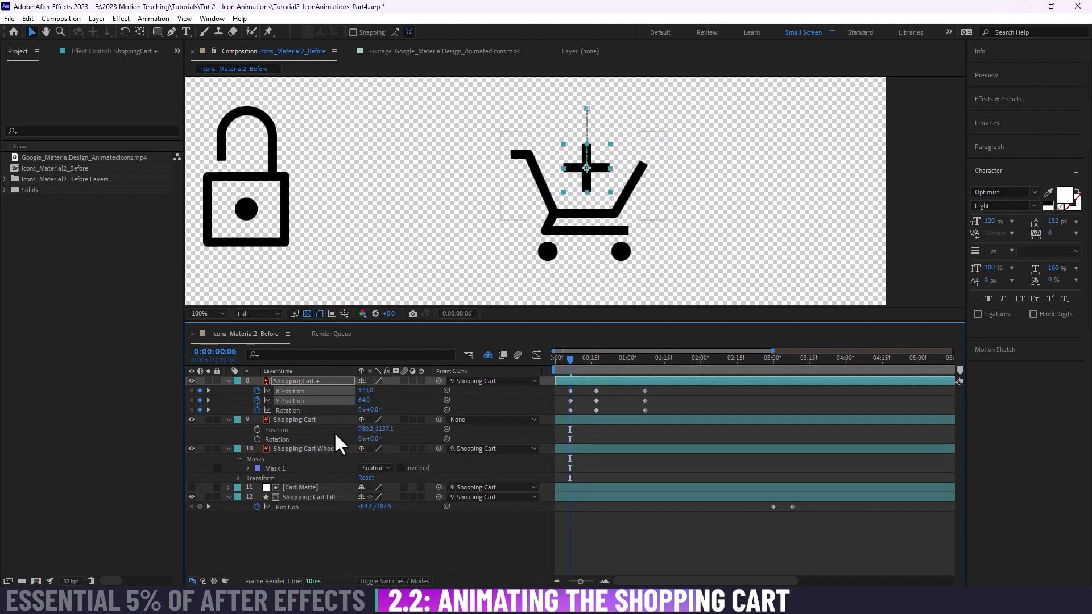
{"action": "left_click", "coordinate": [565, 535]}
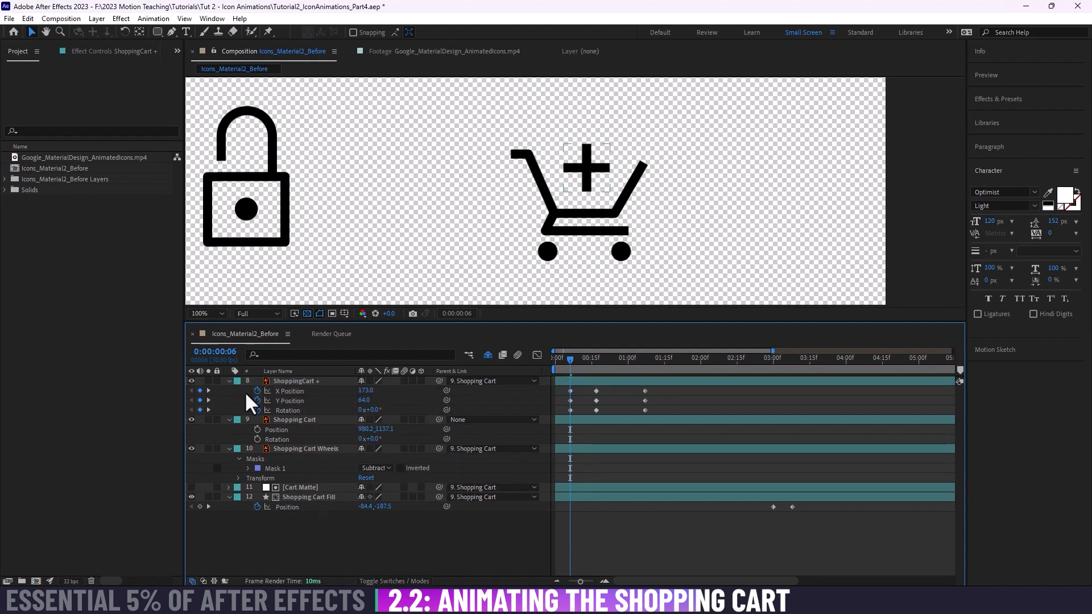
Step: Examine how the plus and cart move in the Google_MaterialDesign_AnimatedIcons.mp4 reference footage, comparing it with the composition
{"action": "left_click_drag", "start_coordinate": [567, 356], "coordinate": [582, 359]}
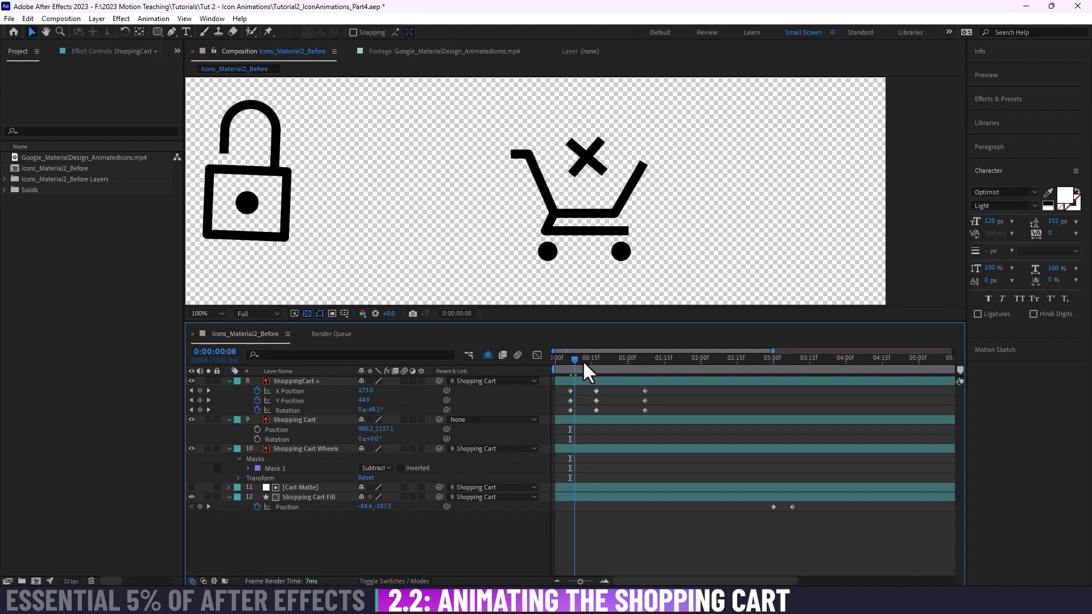
{"action": "left_click", "coordinate": [392, 53]}
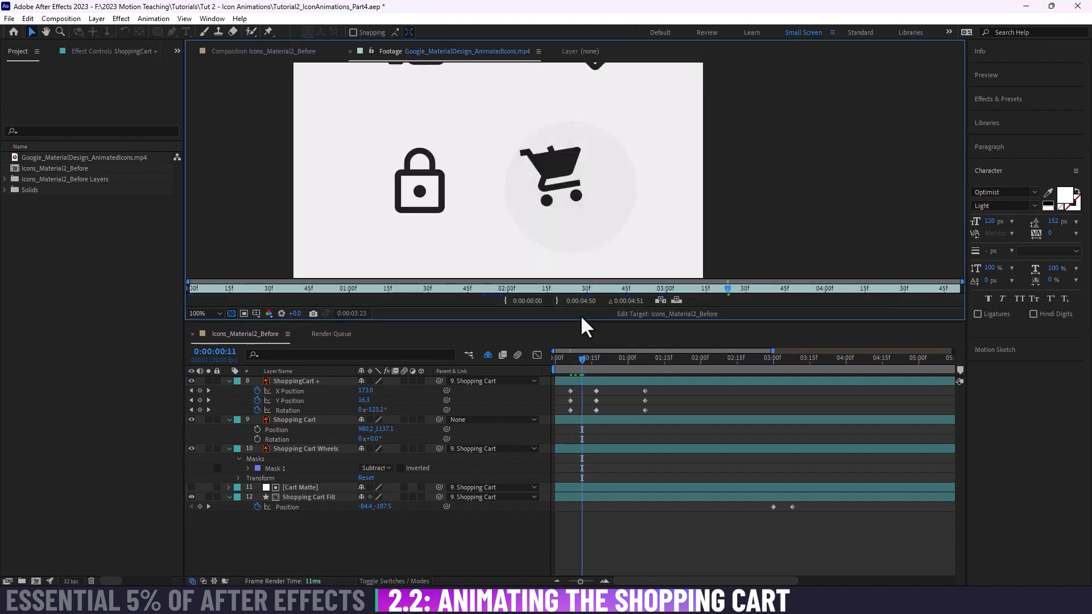
{"action": "left_click_drag", "start_coordinate": [588, 290], "coordinate": [728, 292]}
{"action": "left_click_drag", "start_coordinate": [724, 290], "coordinate": [701, 288]}
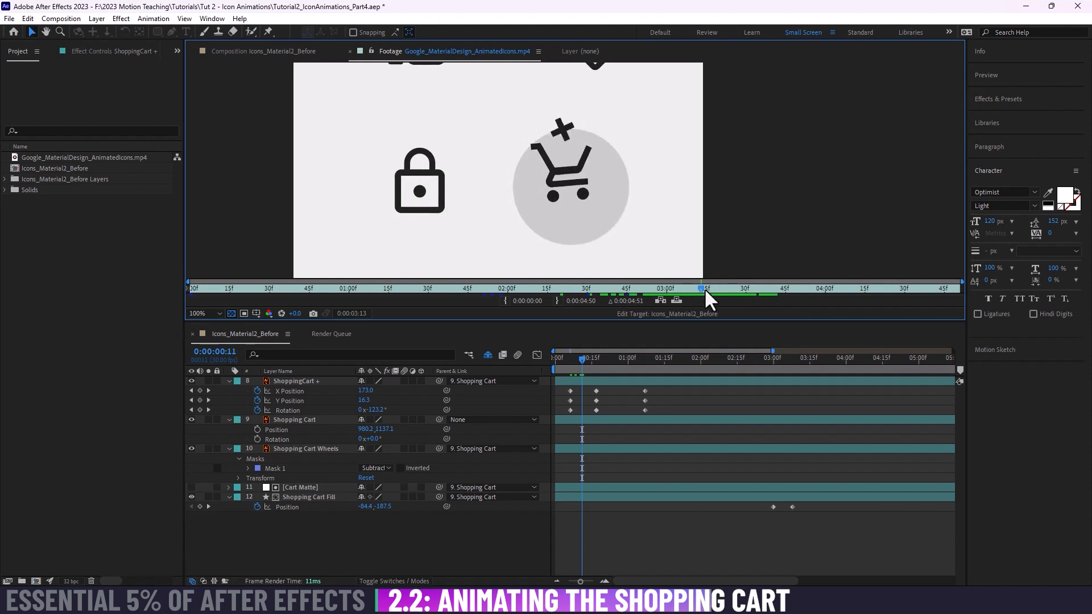
{"action": "left_click_drag", "start_coordinate": [705, 289], "coordinate": [669, 291]}
{"action": "left_click", "coordinate": [292, 51]}
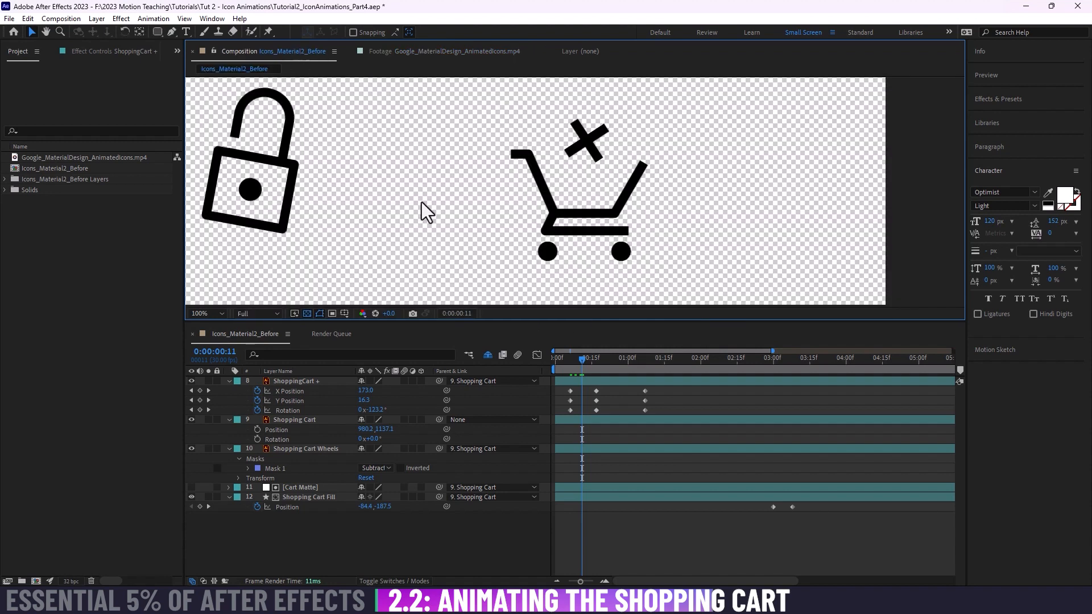
Step: Remove all X Position keyframes and the last Rotation keyframe from the ShoppingCart + layer
{"action": "left_click_drag", "start_coordinate": [563, 360], "coordinate": [597, 365]}
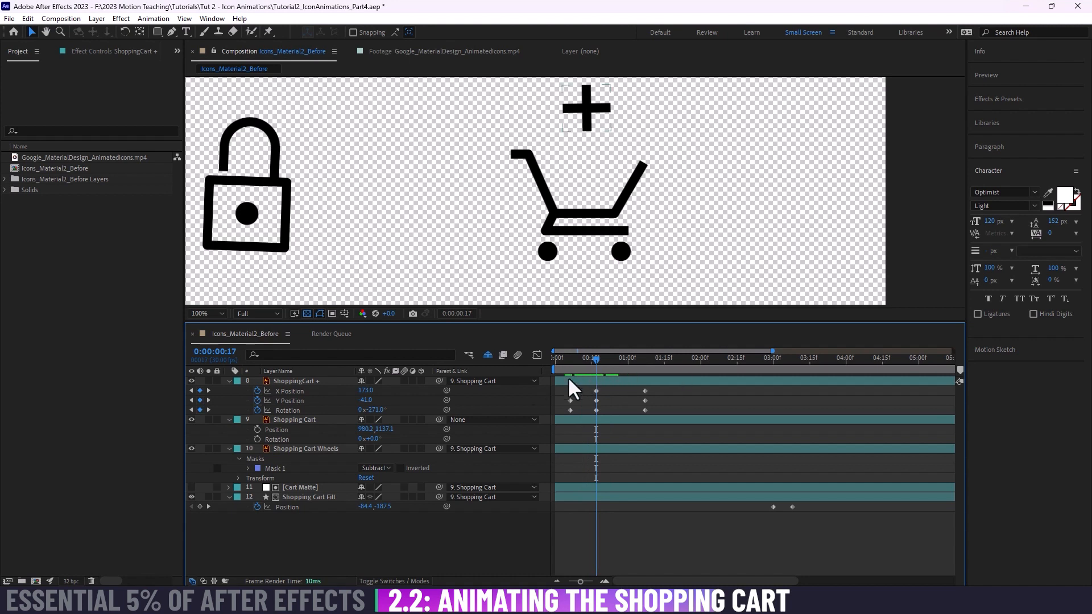
{"action": "left_click", "coordinate": [255, 392]}
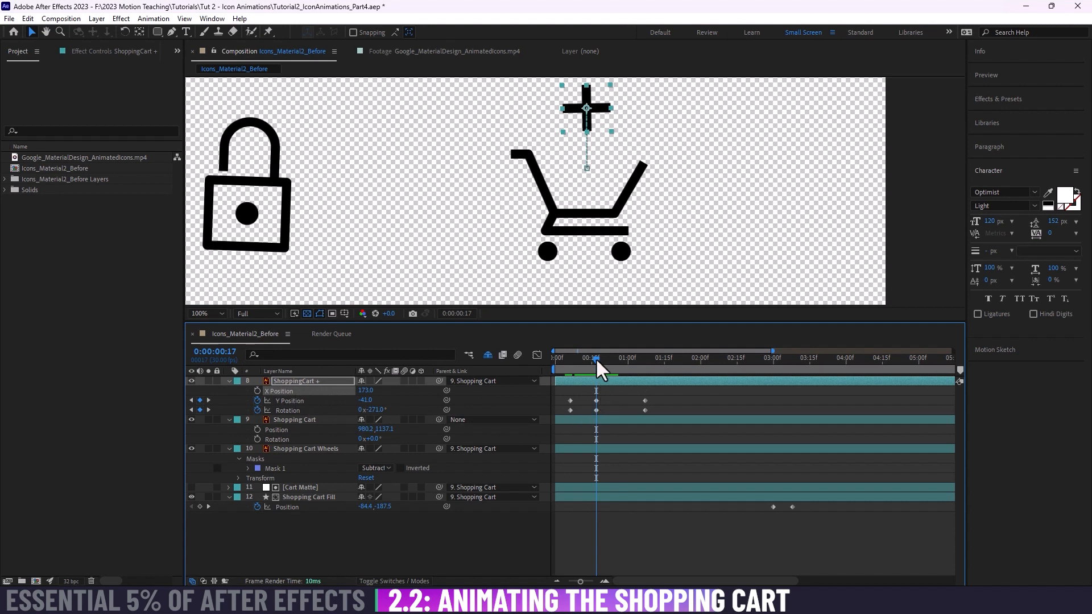
{"action": "mouse_move", "coordinate": [576, 361]}
{"action": "left_mouse_down"}
{"action": "mouse_move", "coordinate": [562, 361]}
{"action": "mouse_move", "coordinate": [646, 369]}
{"action": "mouse_move", "coordinate": [592, 370]}
{"action": "left_mouse_up"}
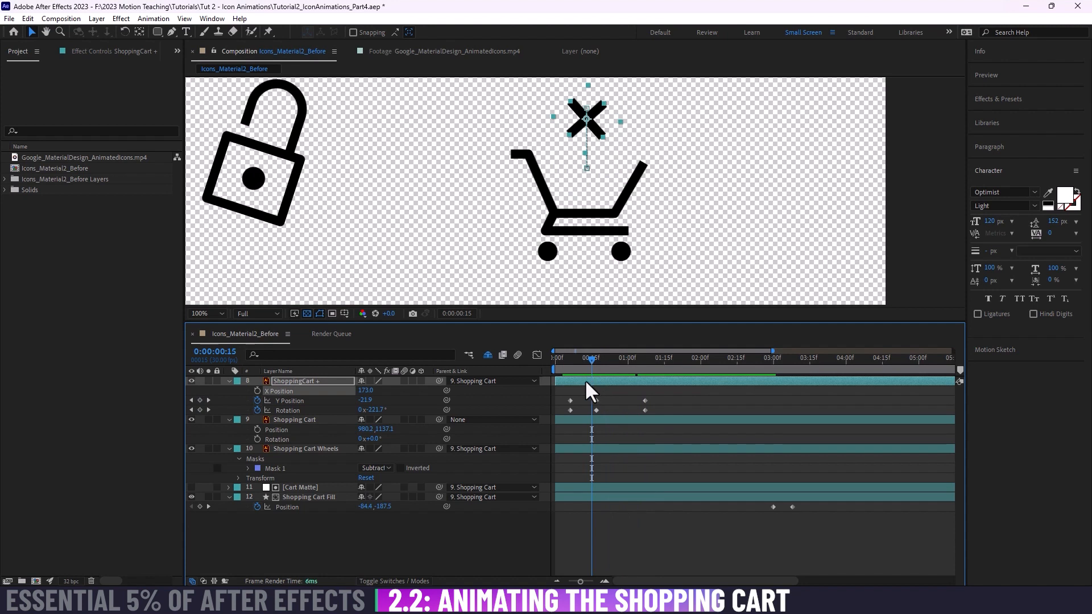
{"action": "left_click_drag", "start_coordinate": [592, 363], "coordinate": [595, 359]}
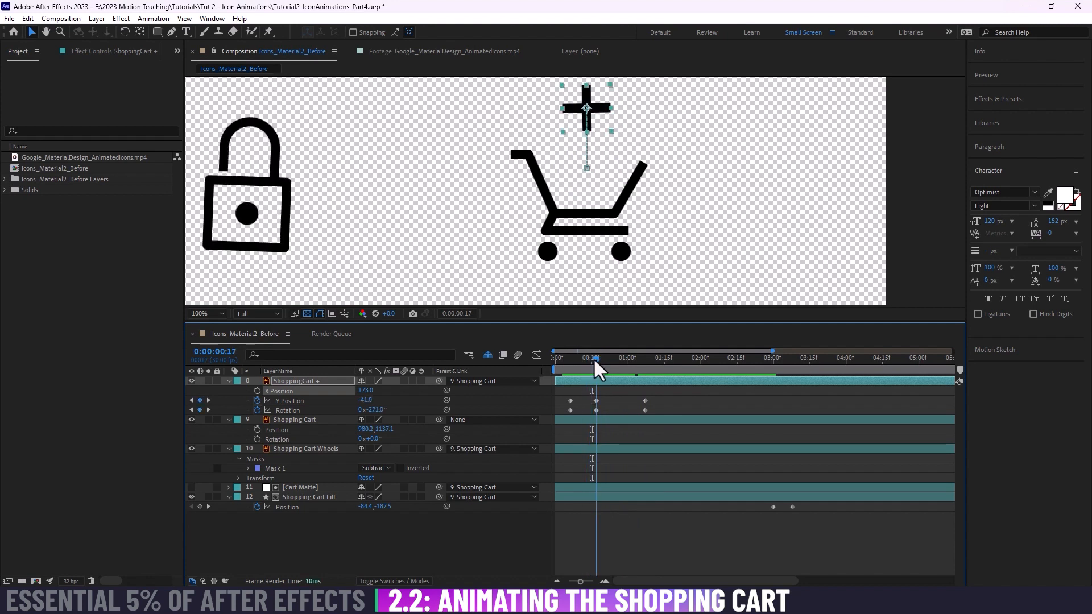
{"action": "left_click", "coordinate": [593, 358]}
{"action": "left_click", "coordinate": [645, 410]}
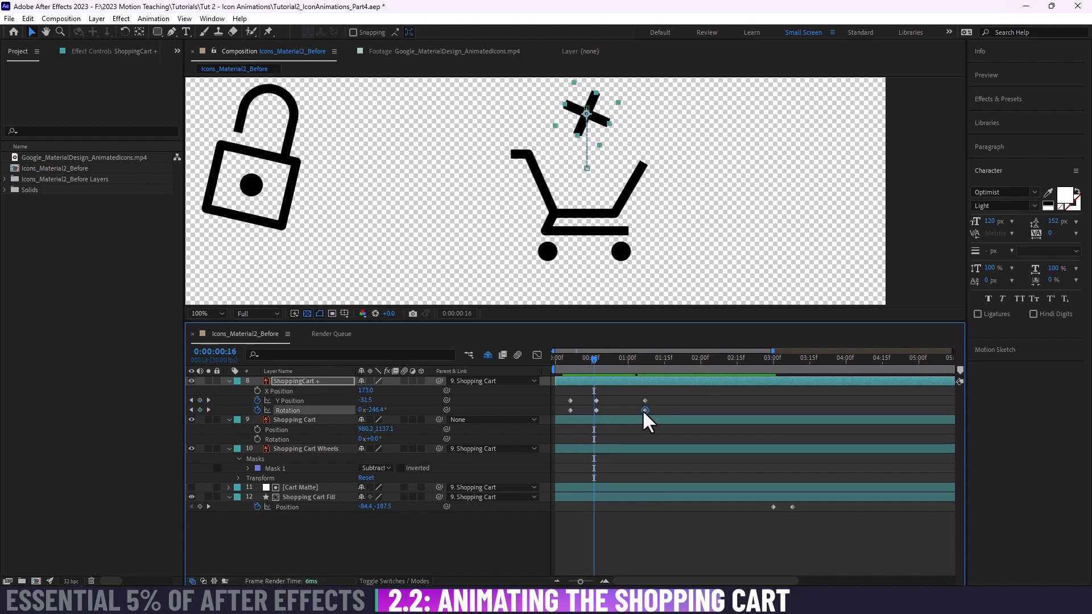
{"action": "key", "text": "Delete"}
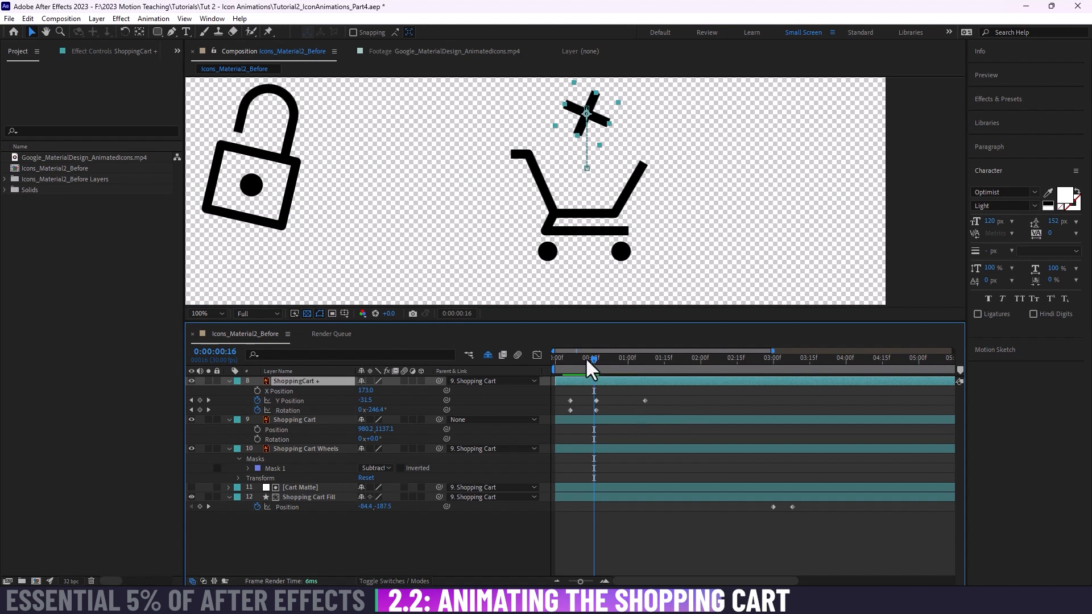
Step: Set the ShoppingCart + layer's Rotation keyframe at frame 17 to -180° and preview the motion from frame 4
{"action": "mouse_move", "coordinate": [588, 361]}
{"action": "left_mouse_down"}
{"action": "mouse_move", "coordinate": [570, 358]}
{"action": "mouse_move", "coordinate": [596, 357]}
{"action": "left_mouse_up"}
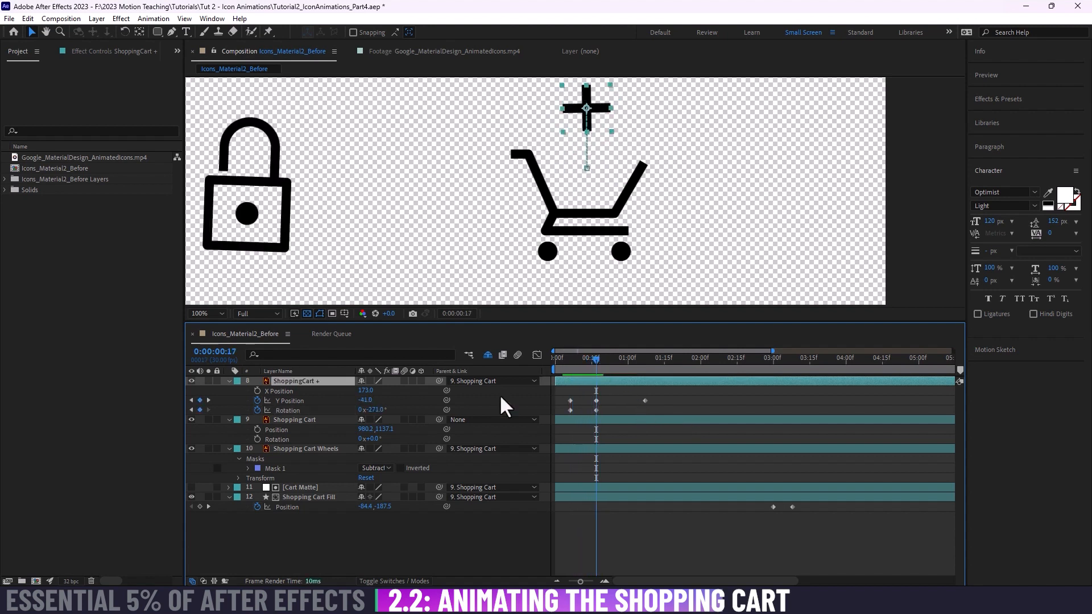
{"action": "left_click", "coordinate": [376, 410]}
{"action": "type", "text": "-180"}
{"action": "key", "text": "Return"}
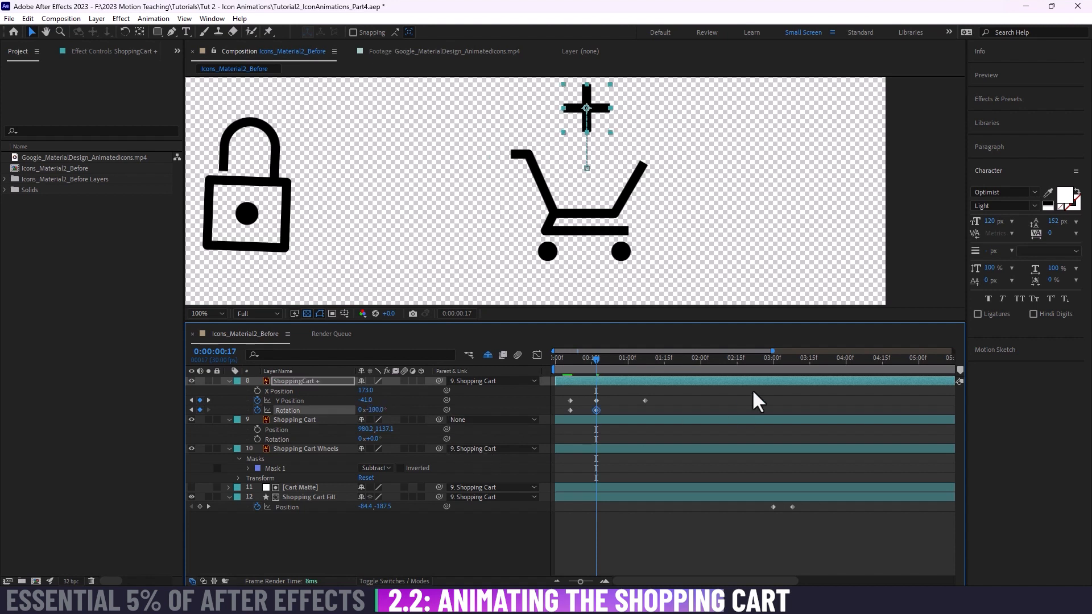
{"action": "left_click_drag", "start_coordinate": [596, 357], "coordinate": [565, 360]}
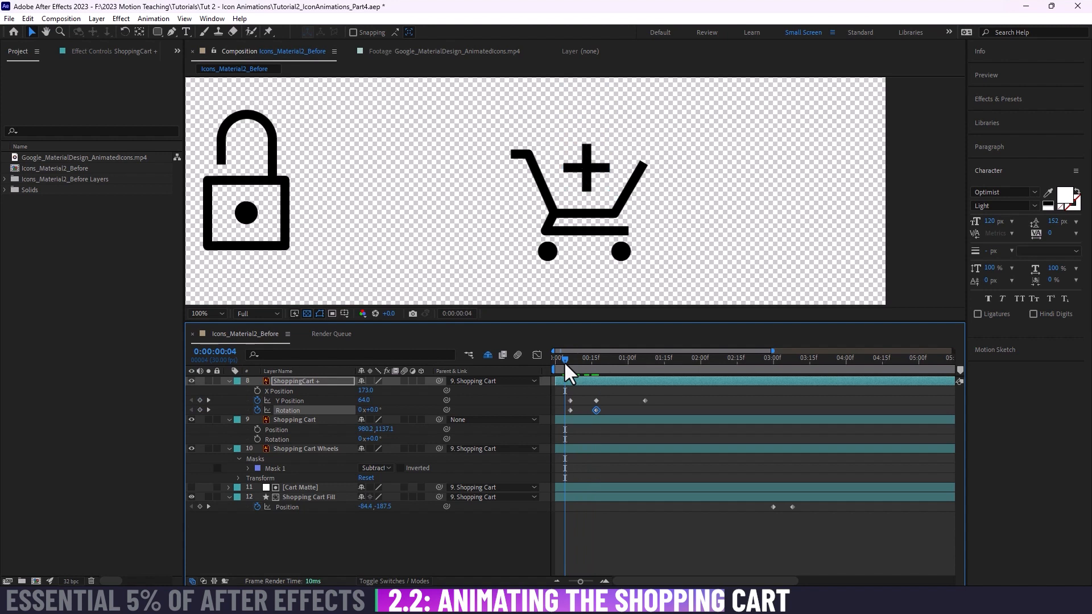
{"action": "key", "text": "space"}
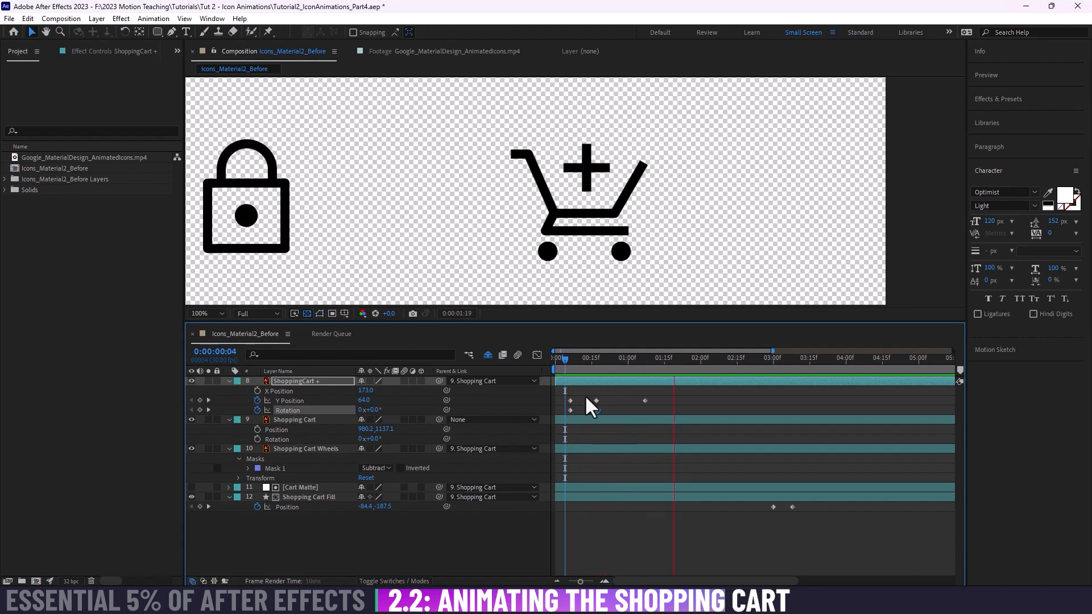
{"action": "key", "text": "space"}
Step: Move the plus layer's last Rotation keyframe to 0:00:01:07, in line with the last Y Position keyframe, and preview the slower spin
{"action": "left_click_drag", "start_coordinate": [596, 411], "coordinate": [645, 410]}
{"action": "left_click", "coordinate": [564, 360]}
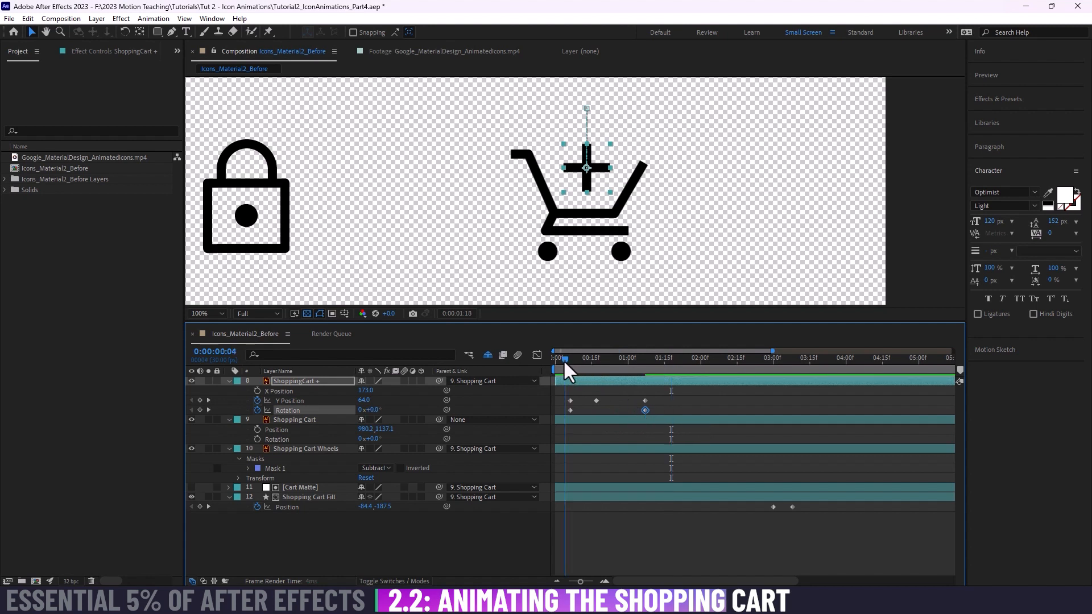
{"action": "key", "text": "space"}
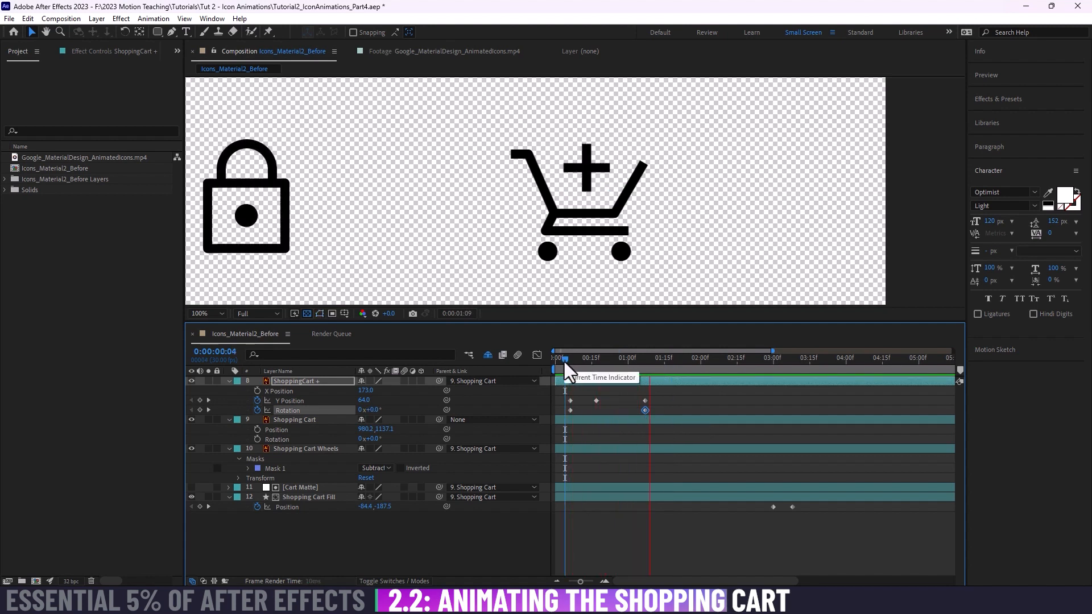
{"action": "left_click", "coordinate": [567, 358]}
{"action": "key", "text": "space"}
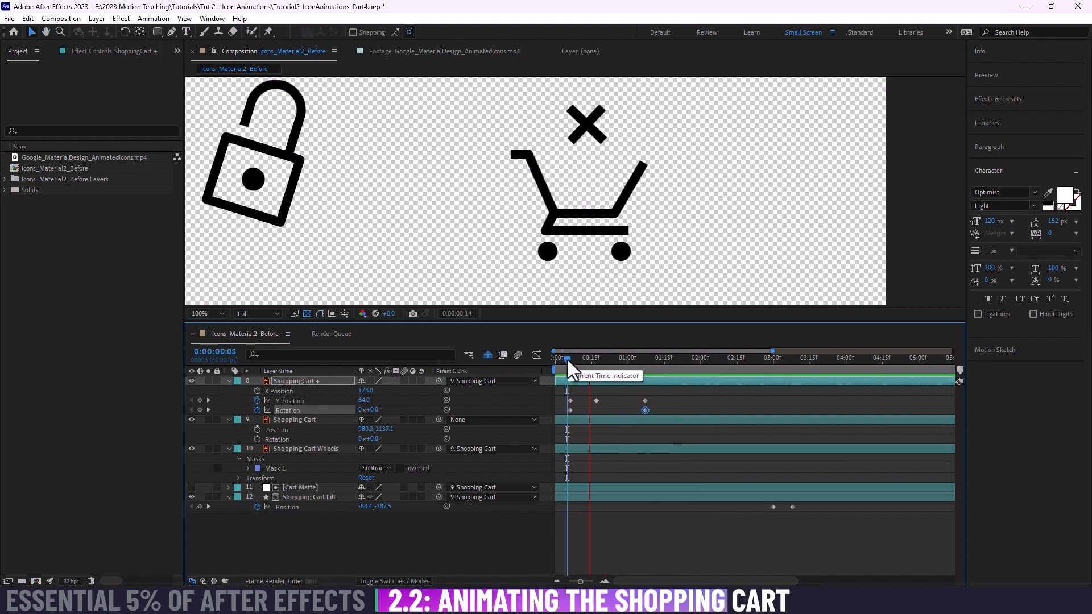
{"action": "key", "text": "space"}
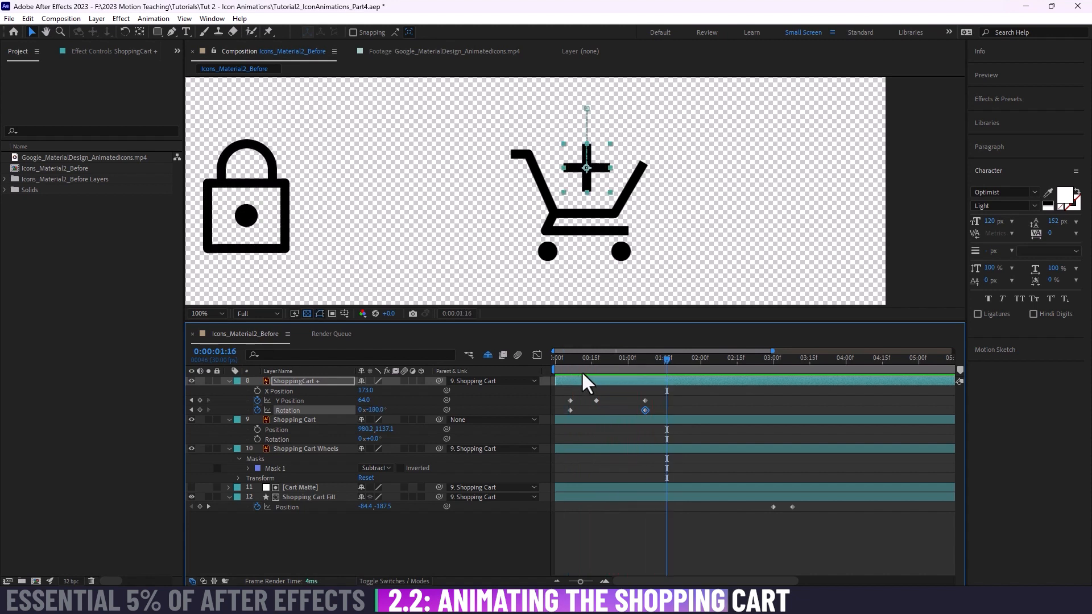
Step: Show the plus layer's Y Position value graph and set Y Position to 101 at 0:00:01:07 so the plus lands deeper in the cart
{"action": "left_click", "coordinate": [317, 400]}
{"action": "left_click", "coordinate": [319, 409], "text": "shift"}
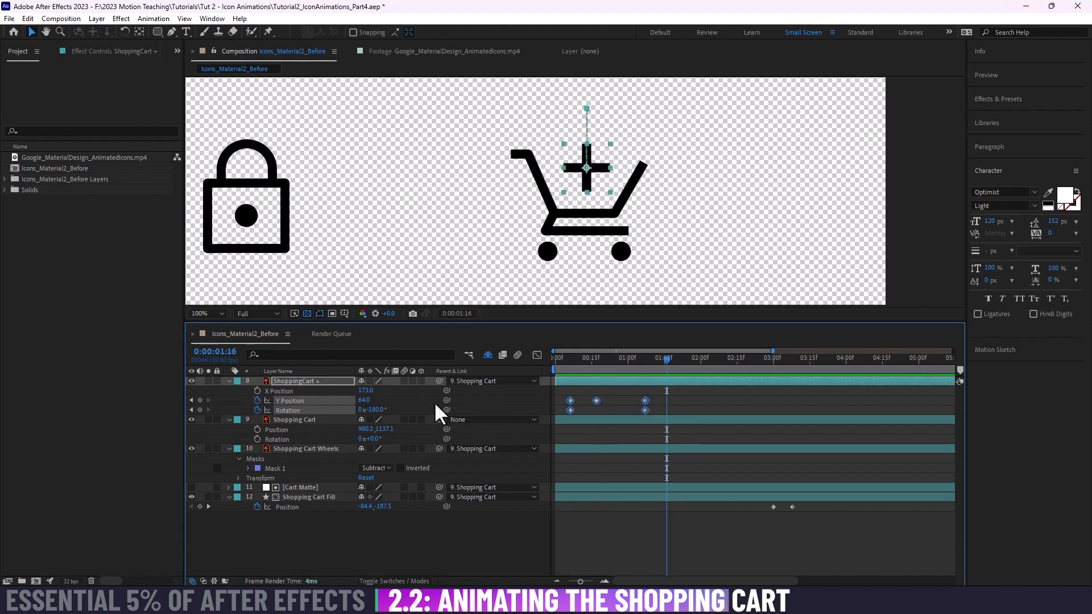
{"action": "left_click", "coordinate": [386, 396]}
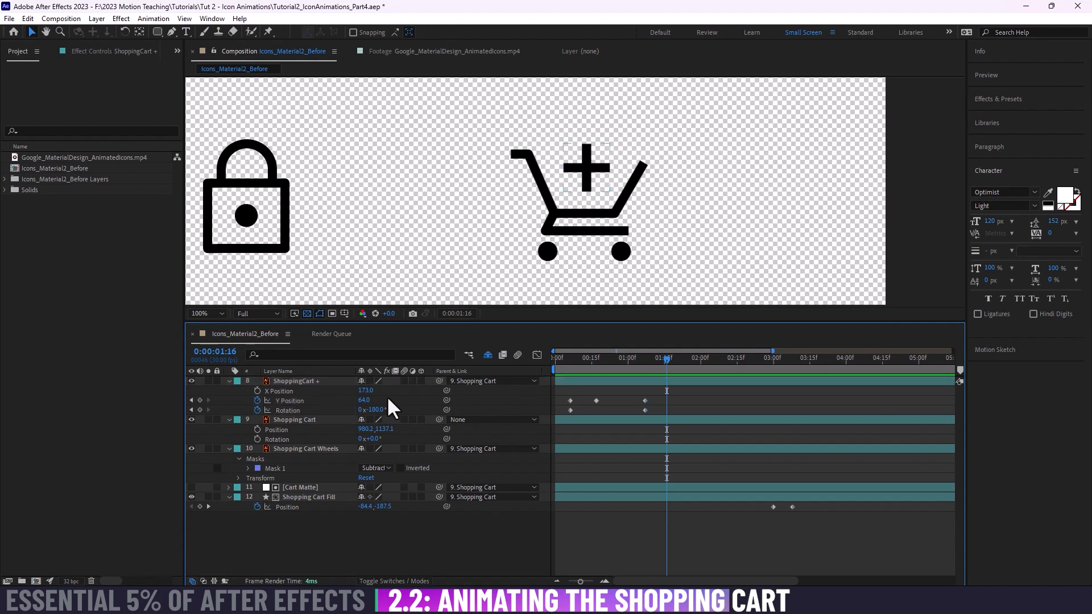
{"action": "left_click", "coordinate": [537, 355]}
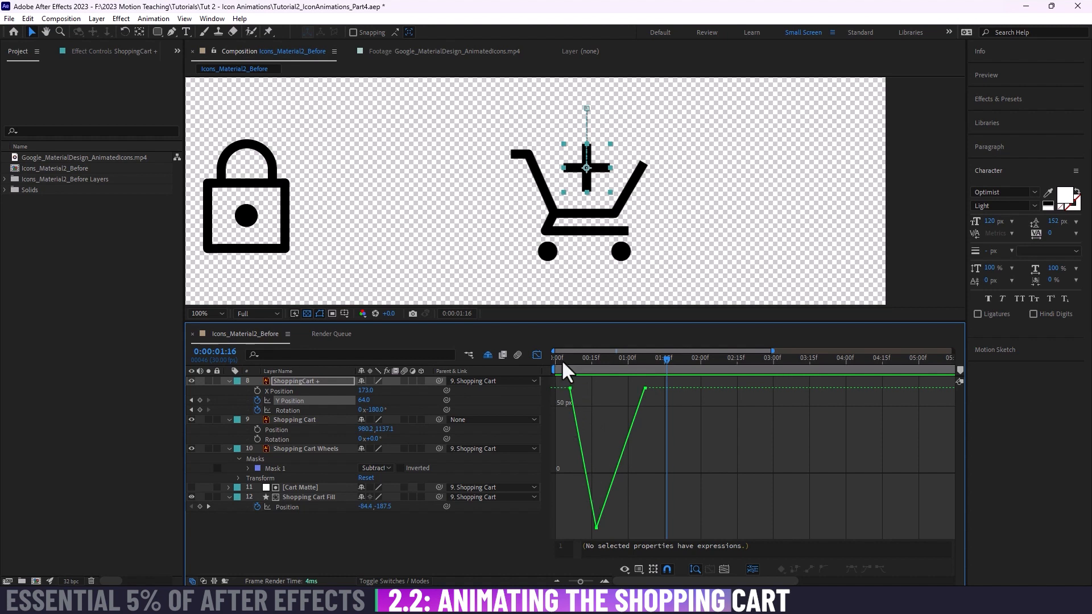
{"action": "left_click_drag", "start_coordinate": [561, 360], "coordinate": [644, 357]}
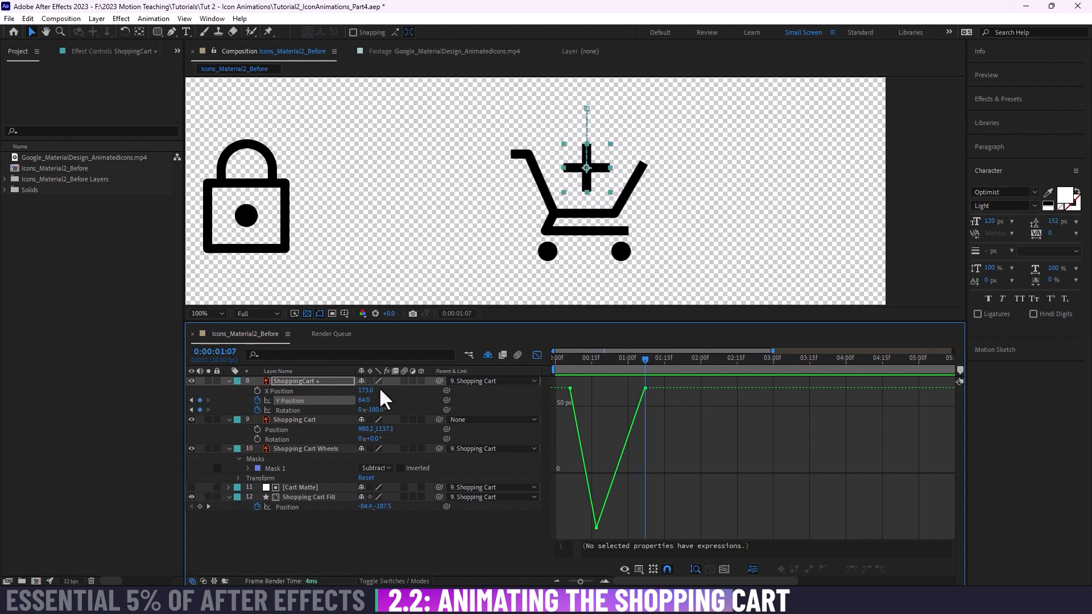
{"action": "left_click_drag", "start_coordinate": [366, 400], "coordinate": [393, 409]}
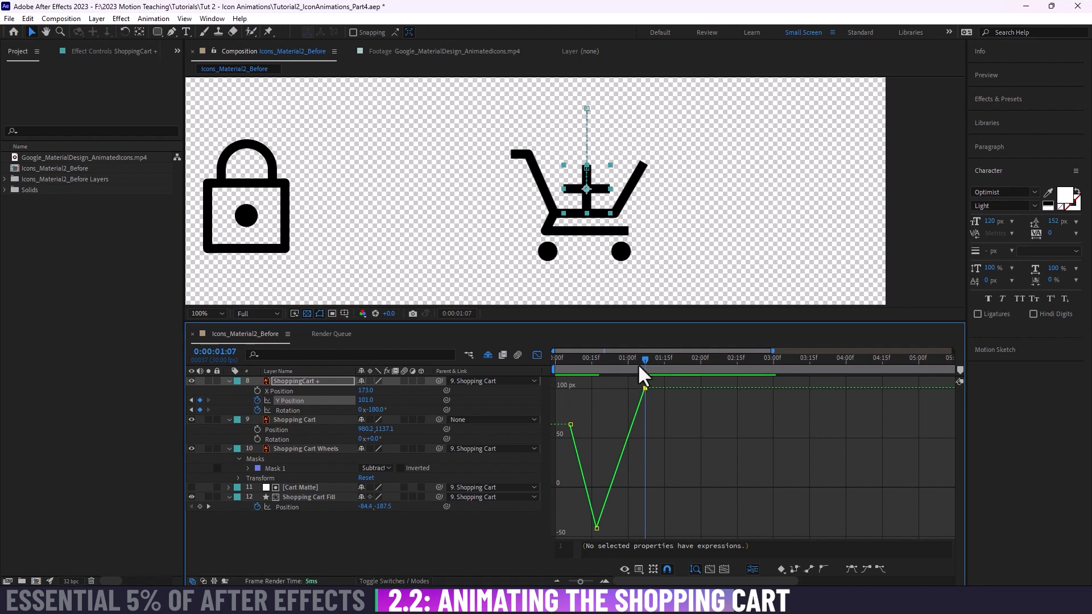
Step: Easy Ease the middle Y Position keyframe at frame 17 and lengthen both of its handles for a rounder arc
{"action": "left_click_drag", "start_coordinate": [640, 356], "coordinate": [578, 367]}
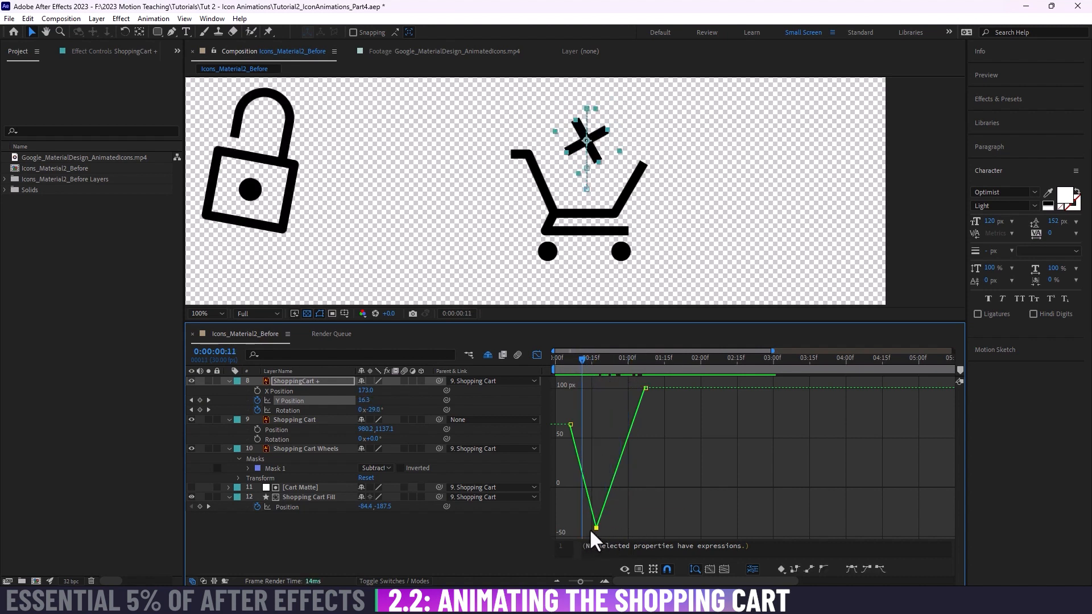
{"action": "left_click_drag", "start_coordinate": [579, 356], "coordinate": [597, 357]}
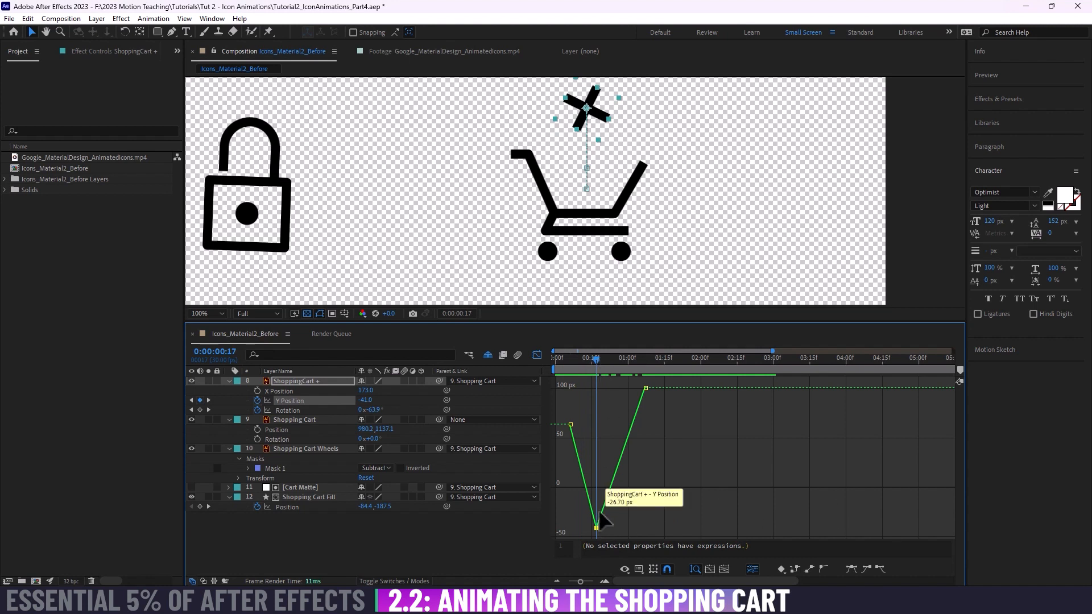
{"action": "left_click", "coordinate": [850, 570]}
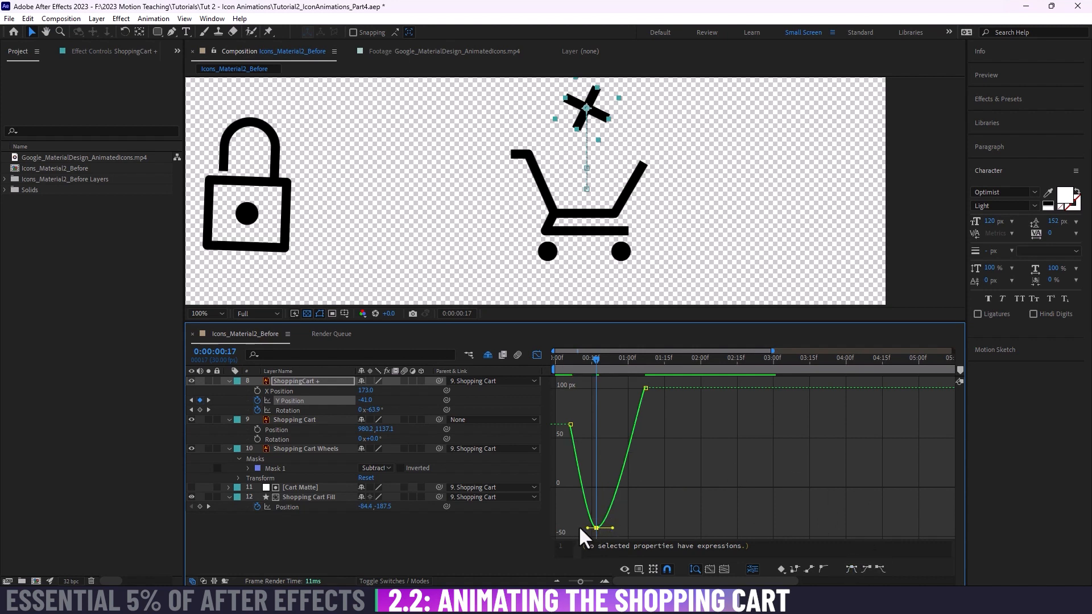
{"action": "left_click_drag", "start_coordinate": [587, 528], "coordinate": [626, 528]}
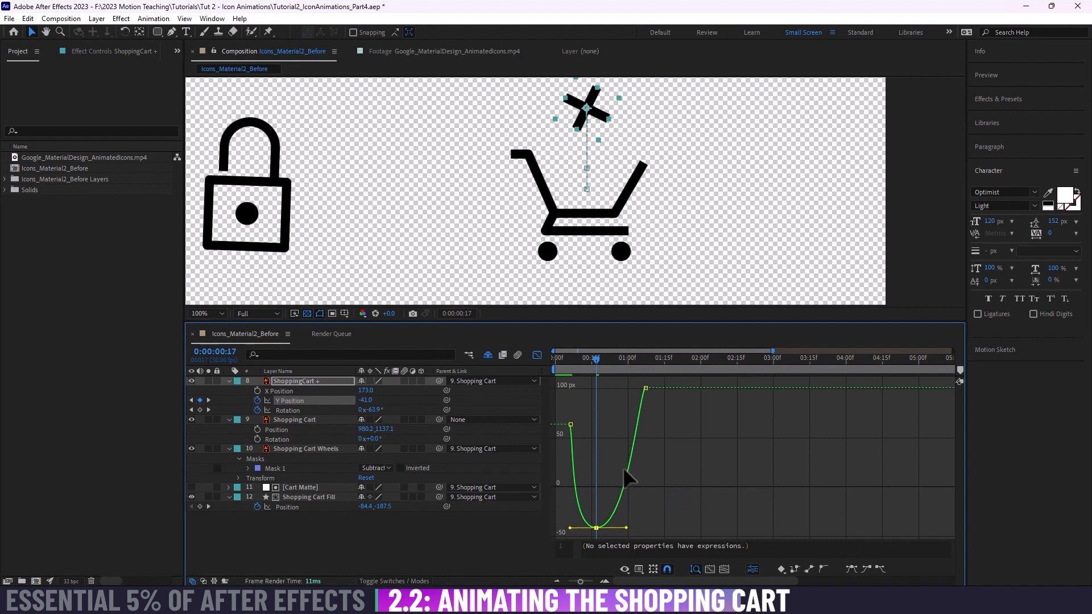
Step: Preview the plus rising and dropping several times to judge the eased Y Position curve
{"action": "left_click_drag", "start_coordinate": [576, 363], "coordinate": [546, 381]}
{"action": "key", "text": "space"}
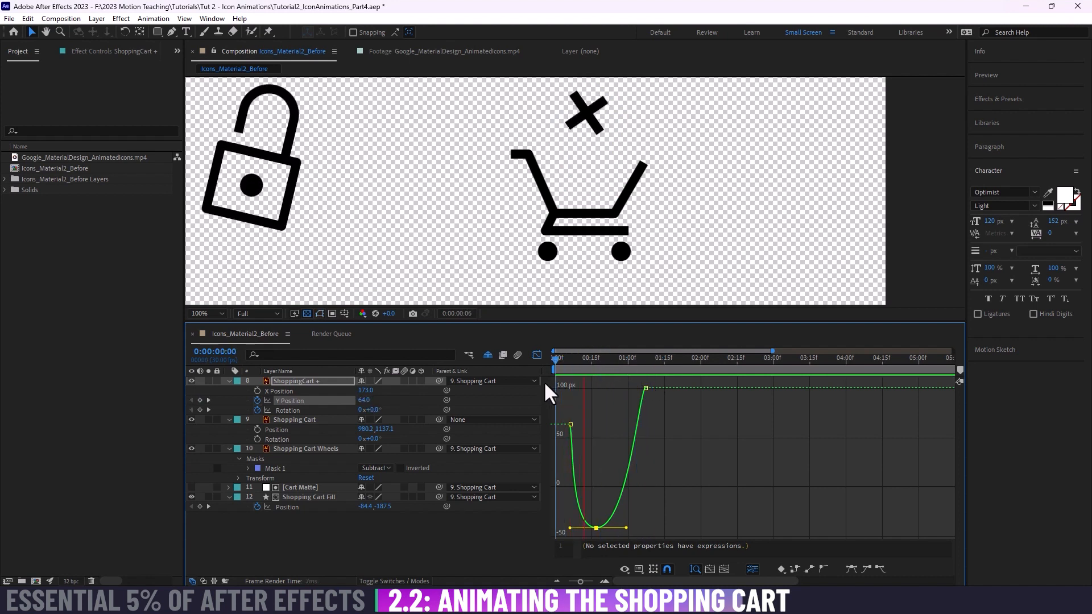
{"action": "left_click", "coordinate": [561, 360]}
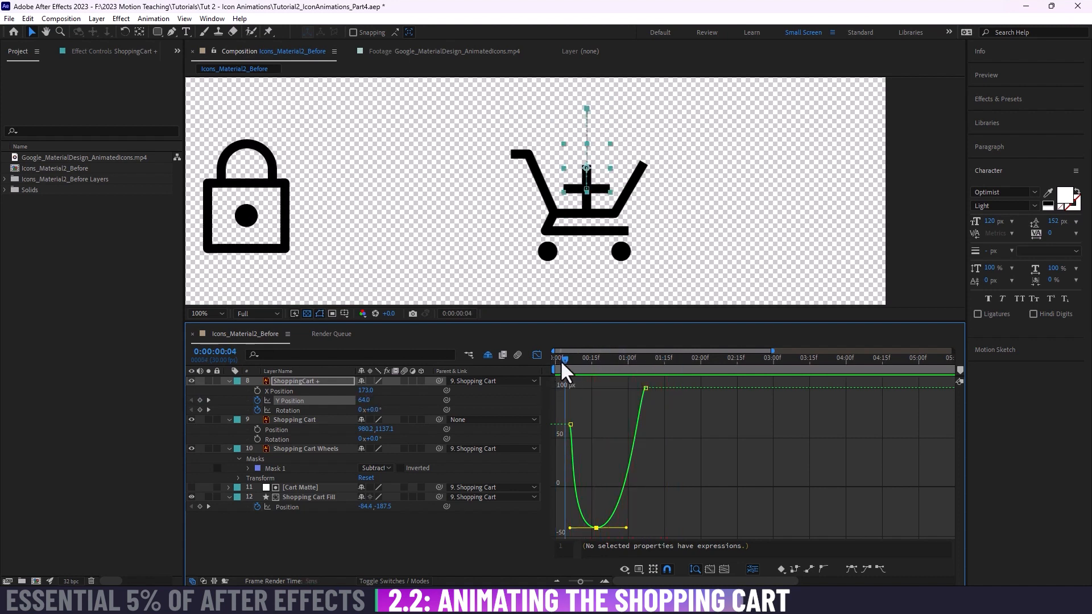
{"action": "key", "text": "space"}
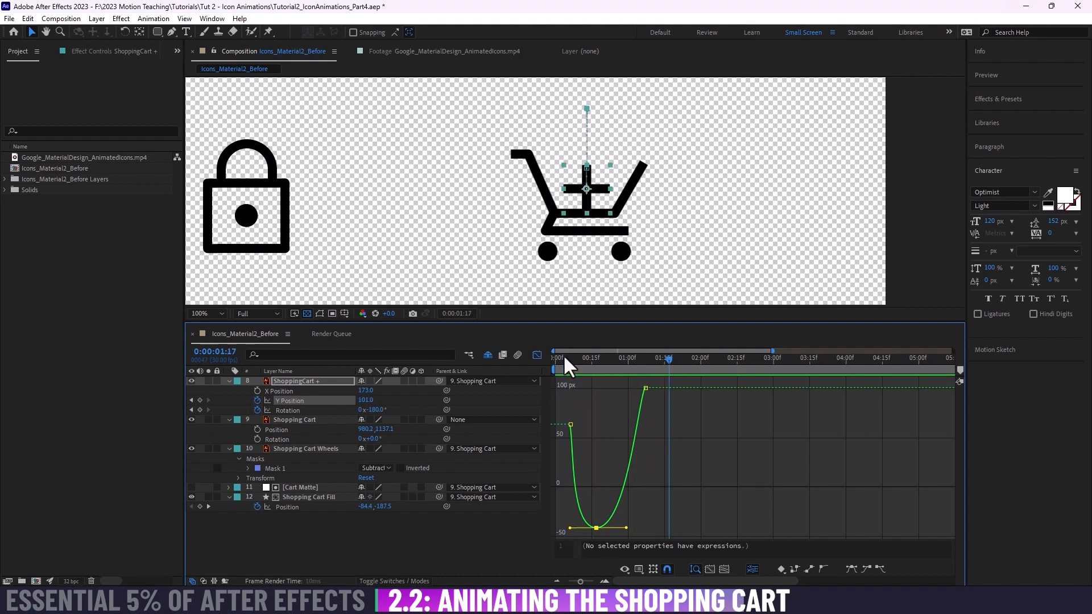
{"action": "left_click", "coordinate": [552, 356]}
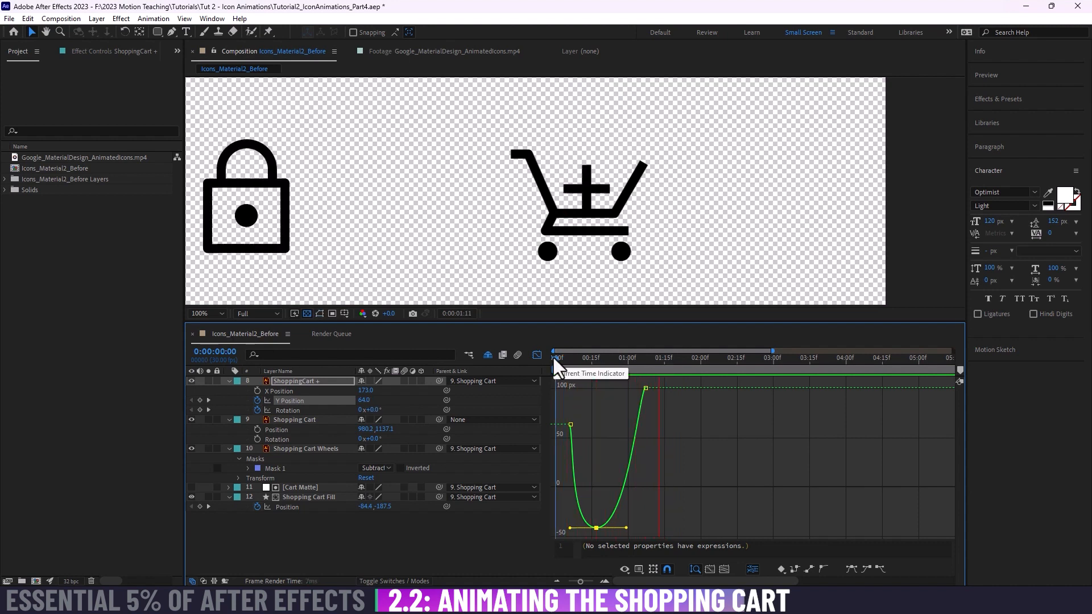
{"action": "left_click", "coordinate": [559, 357]}
{"action": "key", "text": "space"}
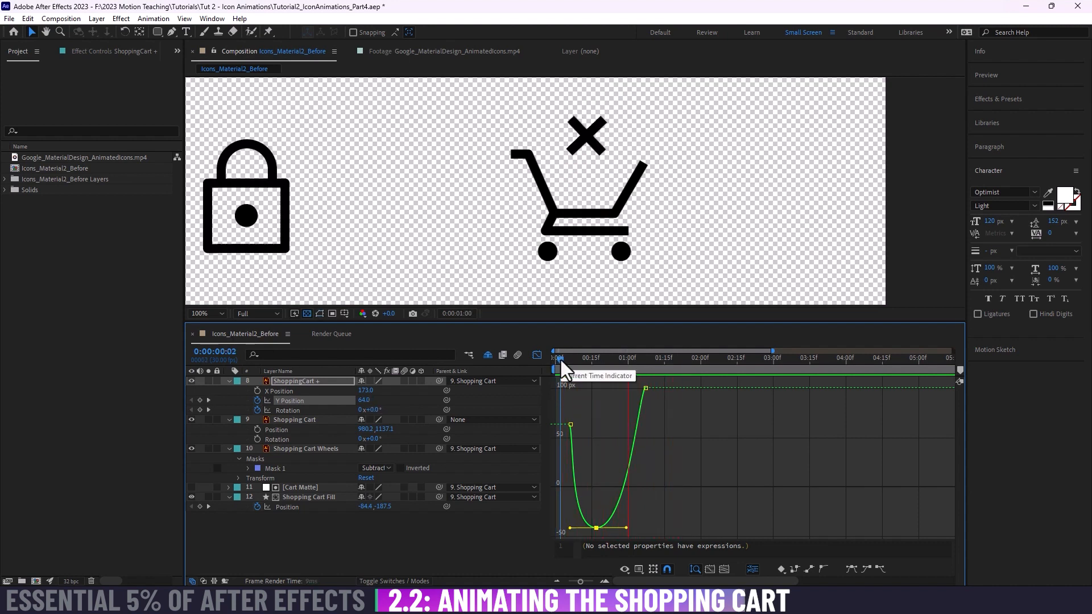
{"action": "key", "text": "space"}
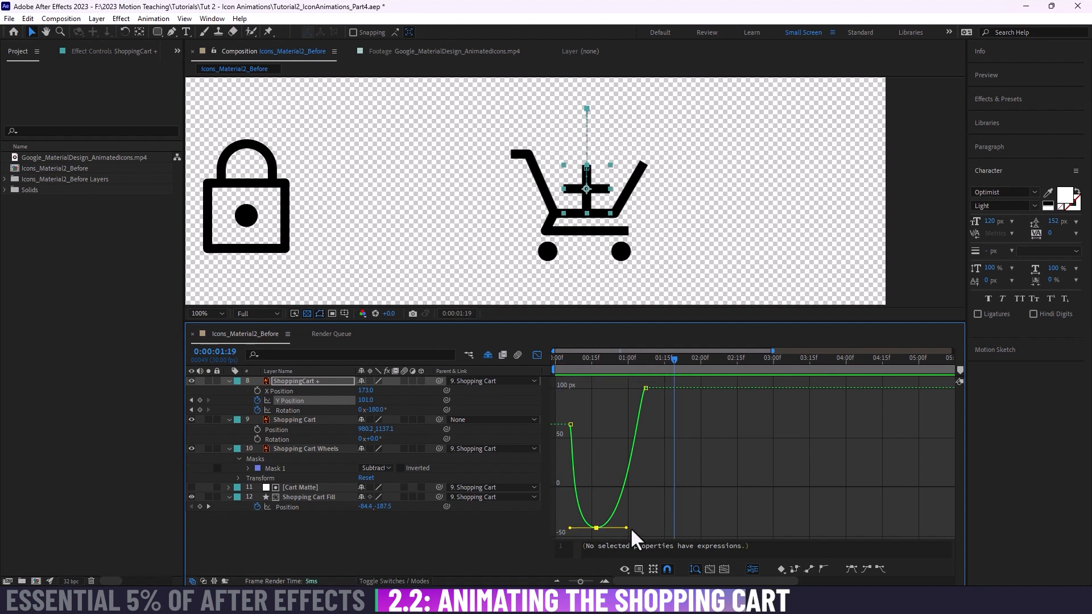
Step: Slightly lengthen the outgoing handle of the frame 17 Y Position keyframe and preview the drop
{"action": "left_click_drag", "start_coordinate": [631, 528], "coordinate": [636, 527]}
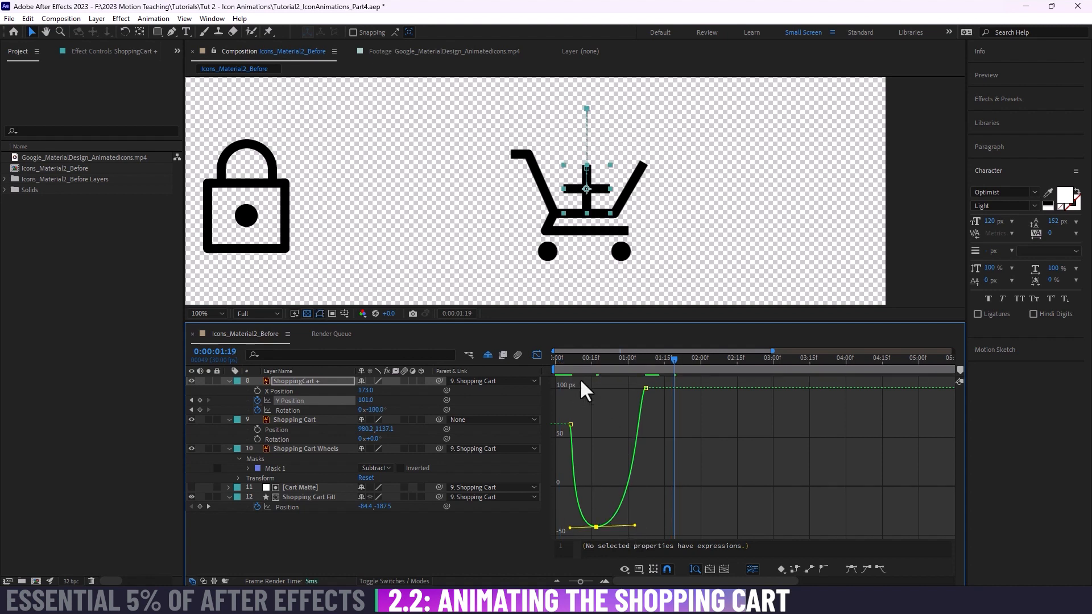
{"action": "left_click", "coordinate": [566, 357]}
{"action": "key", "text": "space"}
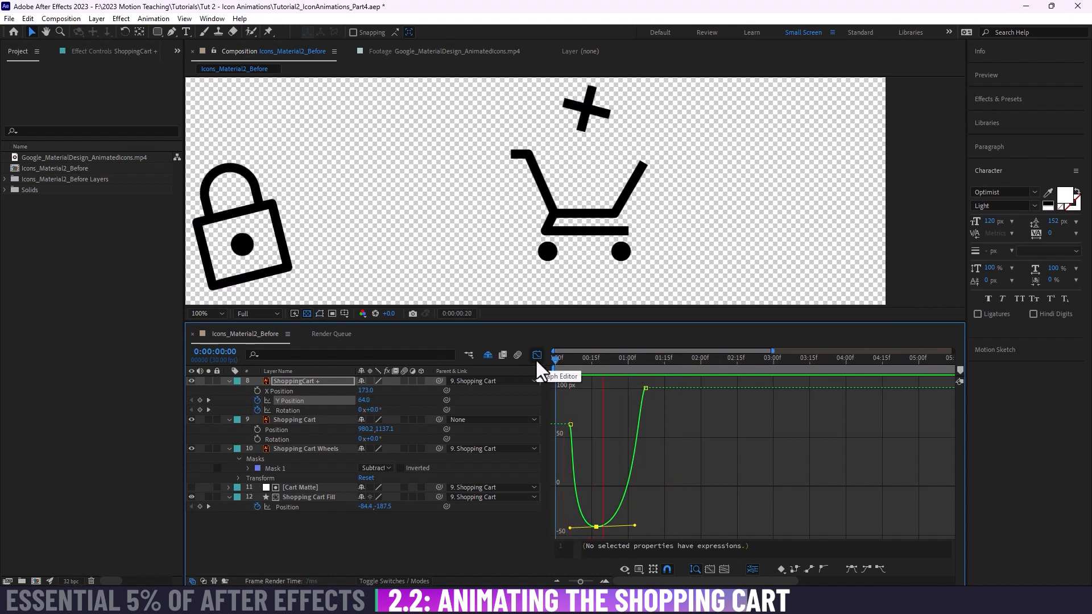
{"action": "left_click", "coordinate": [575, 365]}
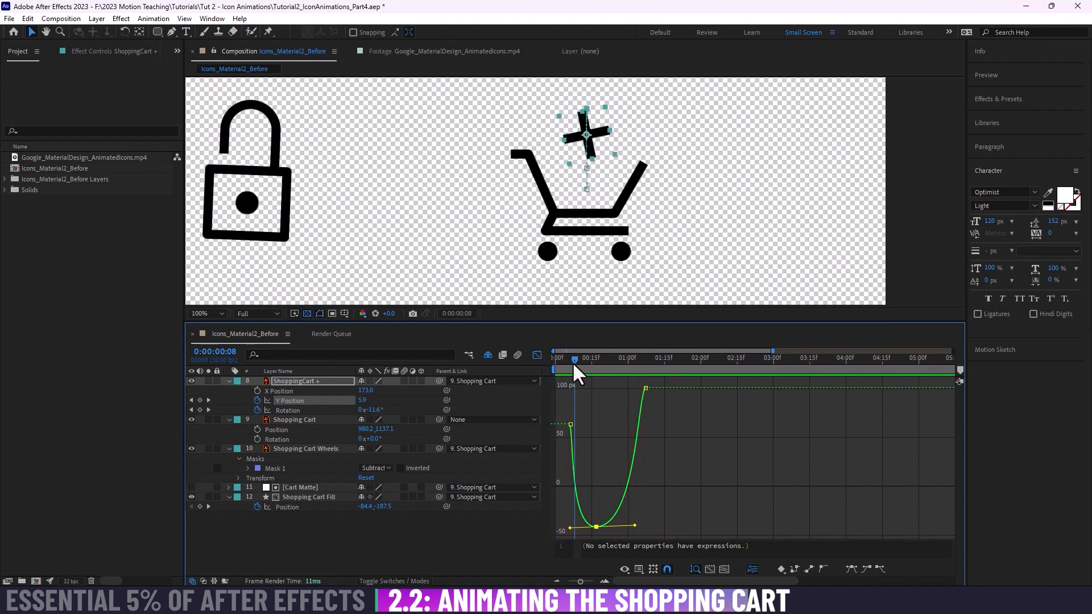
Step: Show the plus layer's Rotation graph, Easy Ease its first keyframe, and preview the spin from the start
{"action": "left_click", "coordinate": [307, 410]}
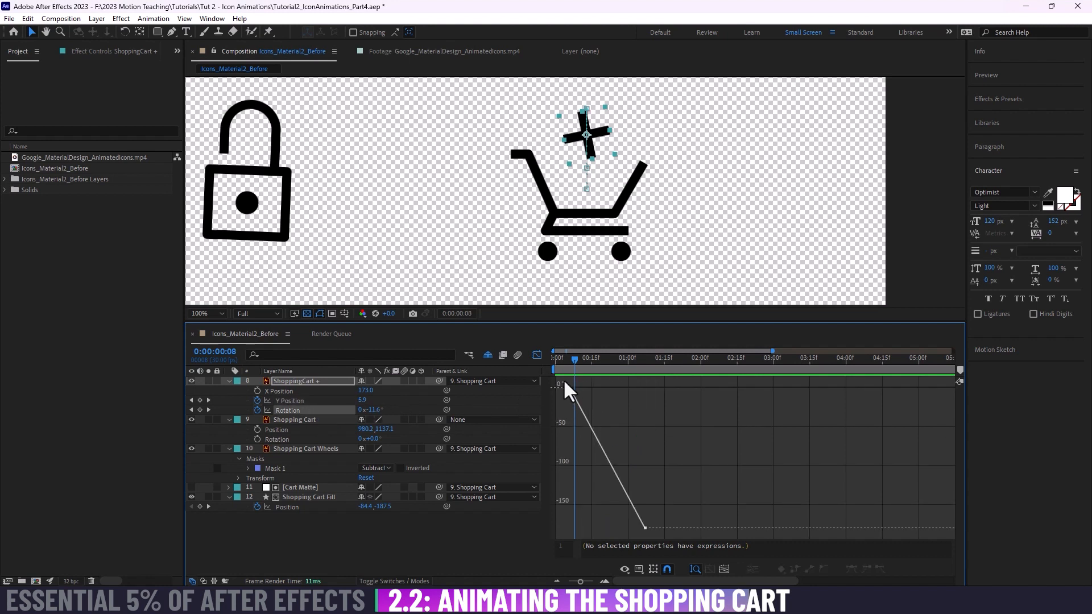
{"action": "left_click", "coordinate": [574, 402]}
{"action": "left_click", "coordinate": [851, 568]}
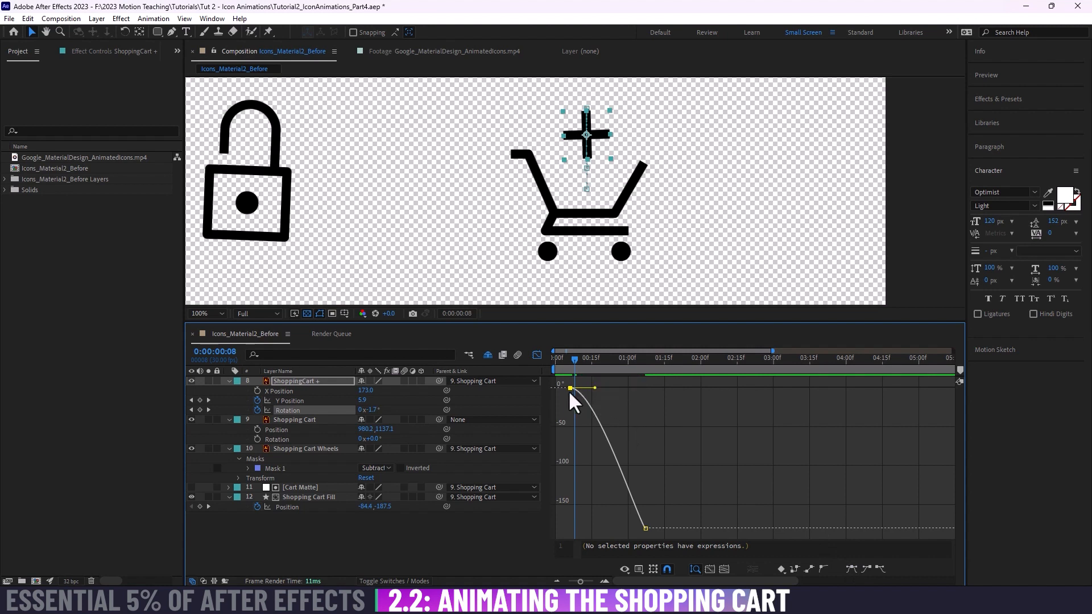
{"action": "key", "text": "space"}
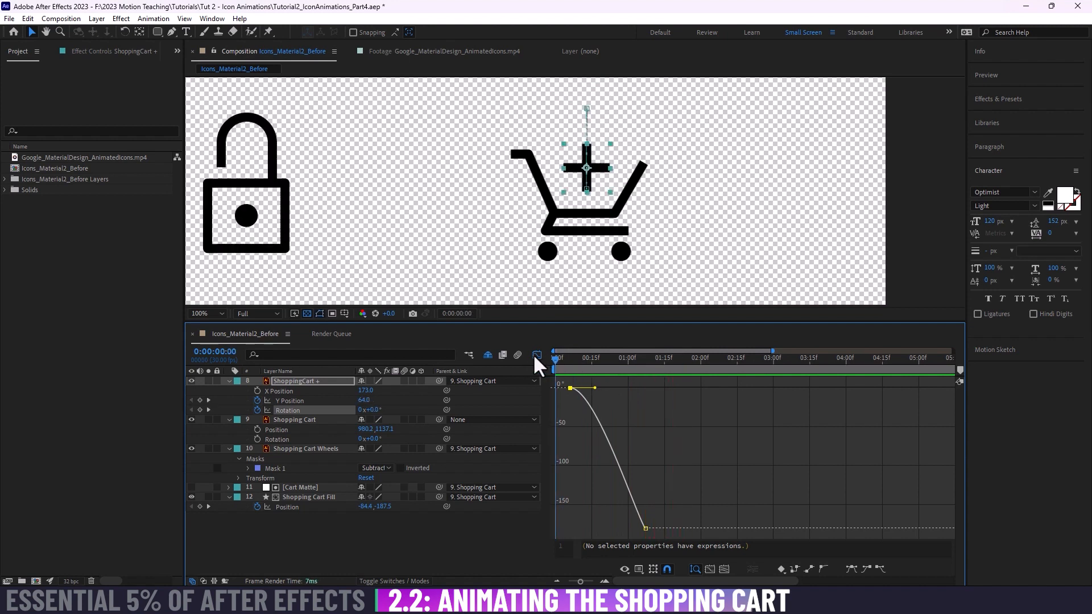
{"action": "key", "text": "space"}
{"action": "key", "text": "space"}
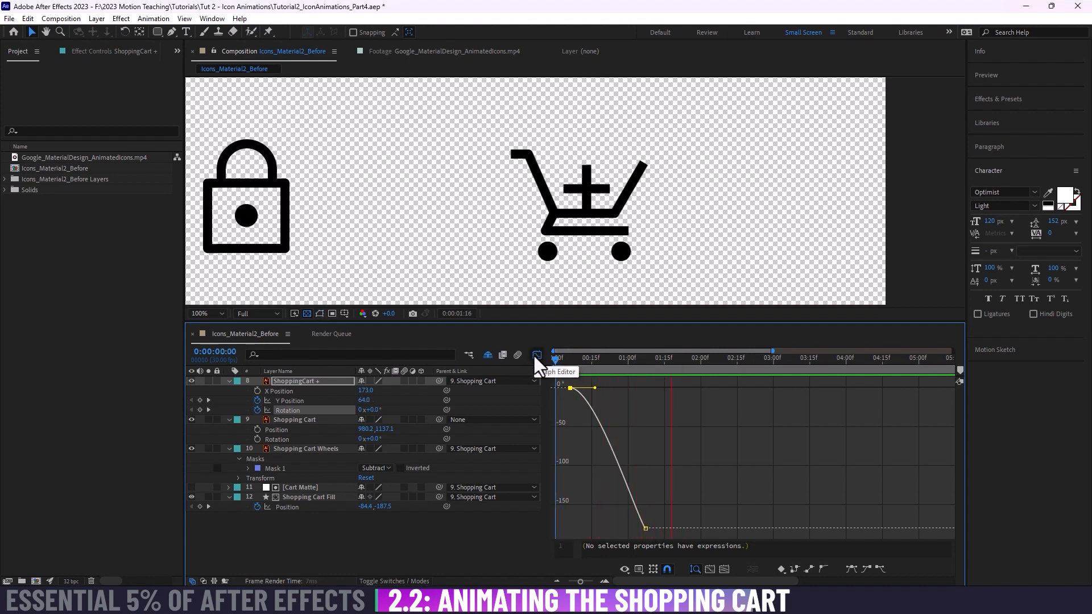
{"action": "key", "text": "space"}
{"action": "left_click", "coordinate": [556, 358]}
{"action": "key", "text": "space"}
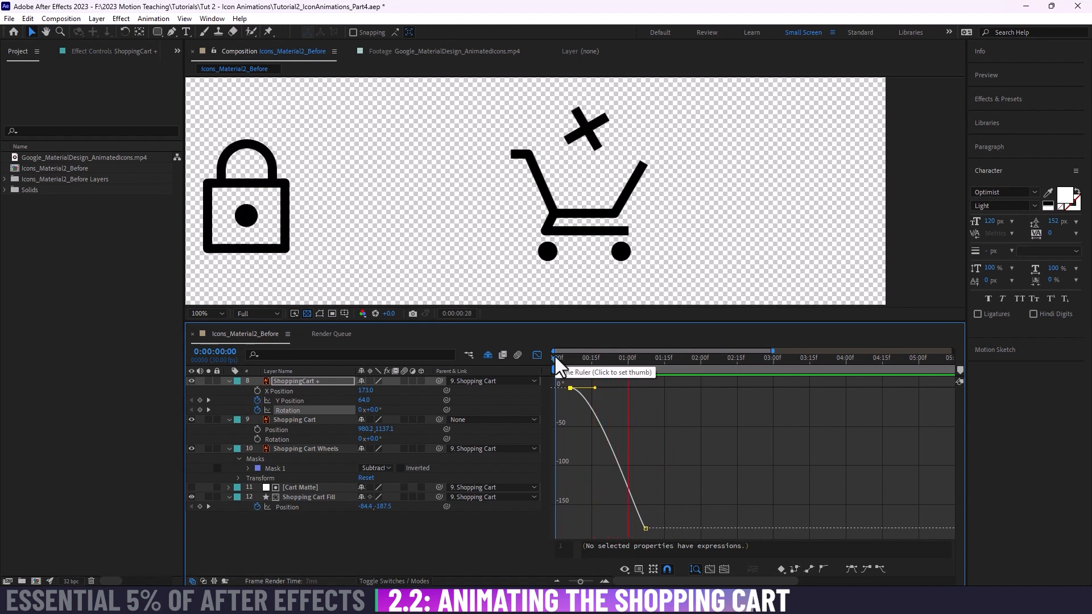
Step: Pull the first Rotation keyframe's outgoing handle steeply down to about -100° for a fast initial spin, and preview it
{"action": "left_click_drag", "start_coordinate": [594, 388], "coordinate": [532, 462]}
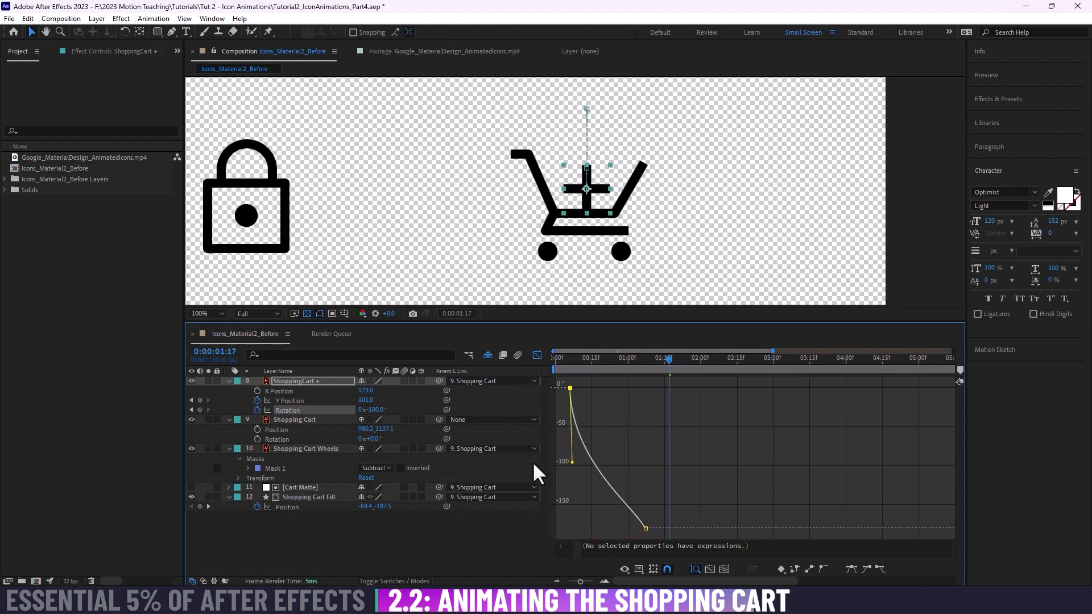
{"action": "key", "text": "Home"}
{"action": "key", "text": "space"}
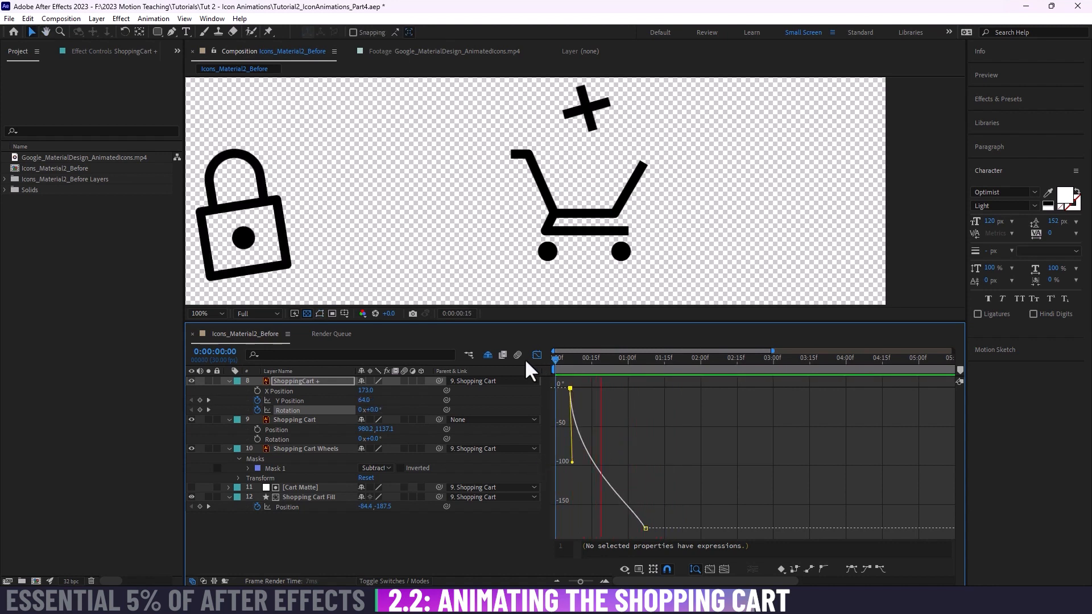
{"action": "key", "text": "space"}
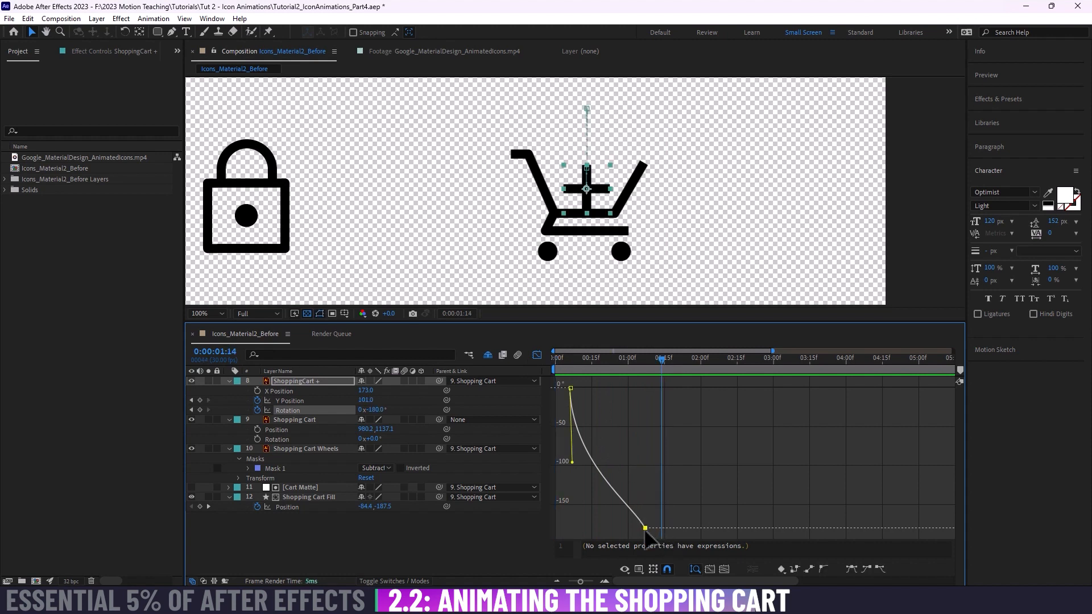
Step: Easy Ease the plus layer's last Rotation keyframe and slightly lengthen its incoming handle for a softer landing
{"action": "left_click", "coordinate": [645, 527]}
{"action": "left_click", "coordinate": [851, 569]}
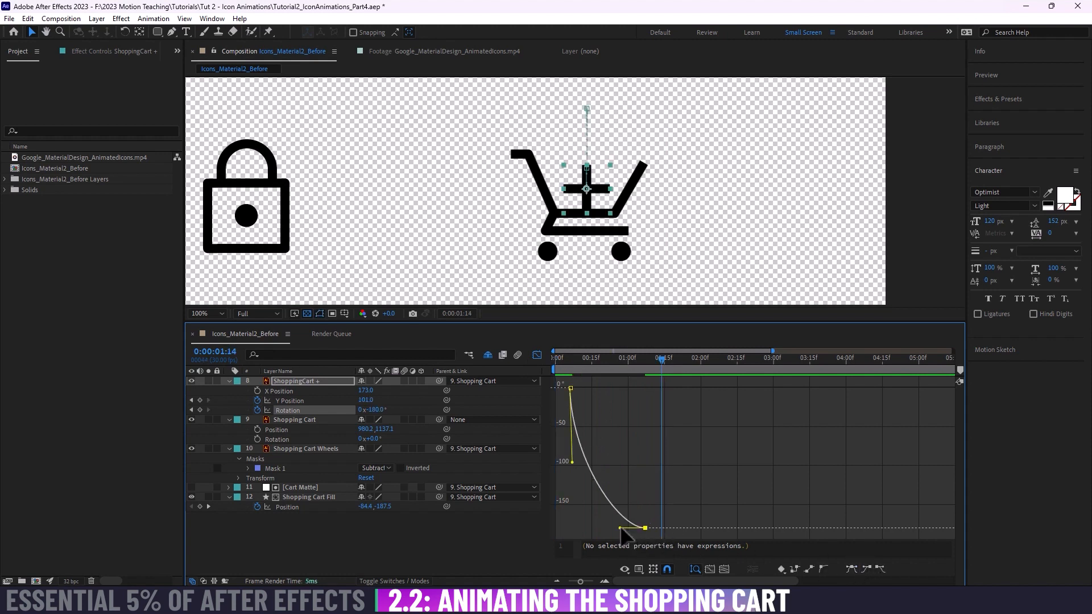
{"action": "left_click_drag", "start_coordinate": [620, 528], "coordinate": [610, 528]}
Step: Try flattening the first Rotation keyframe's outgoing handle, return it to a steep drop of about -80°, and preview the spin
{"action": "left_click", "coordinate": [571, 388]}
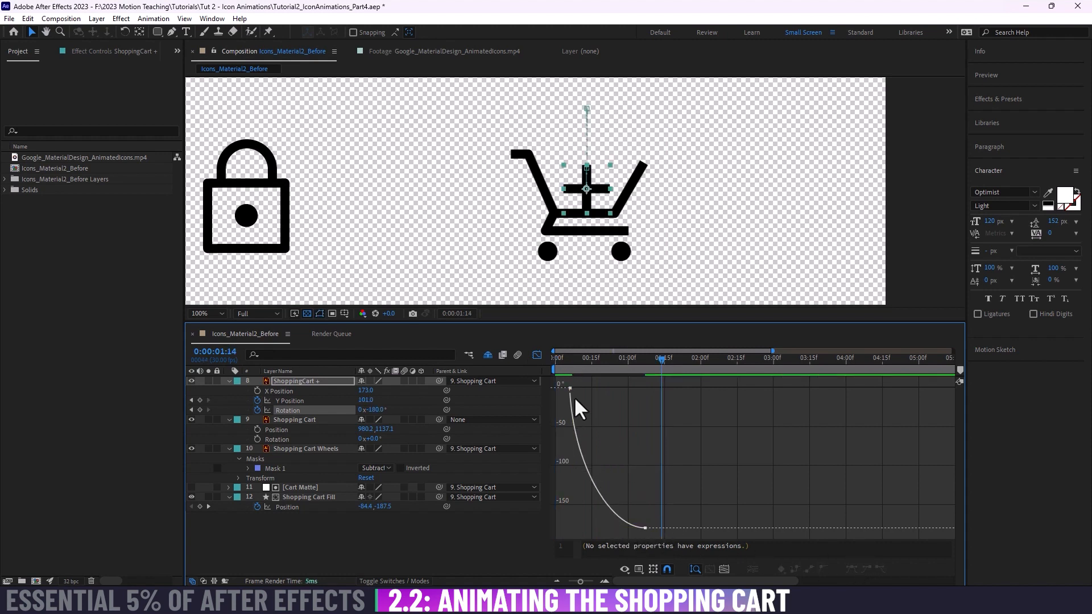
{"action": "left_click_drag", "start_coordinate": [572, 461], "coordinate": [605, 388]}
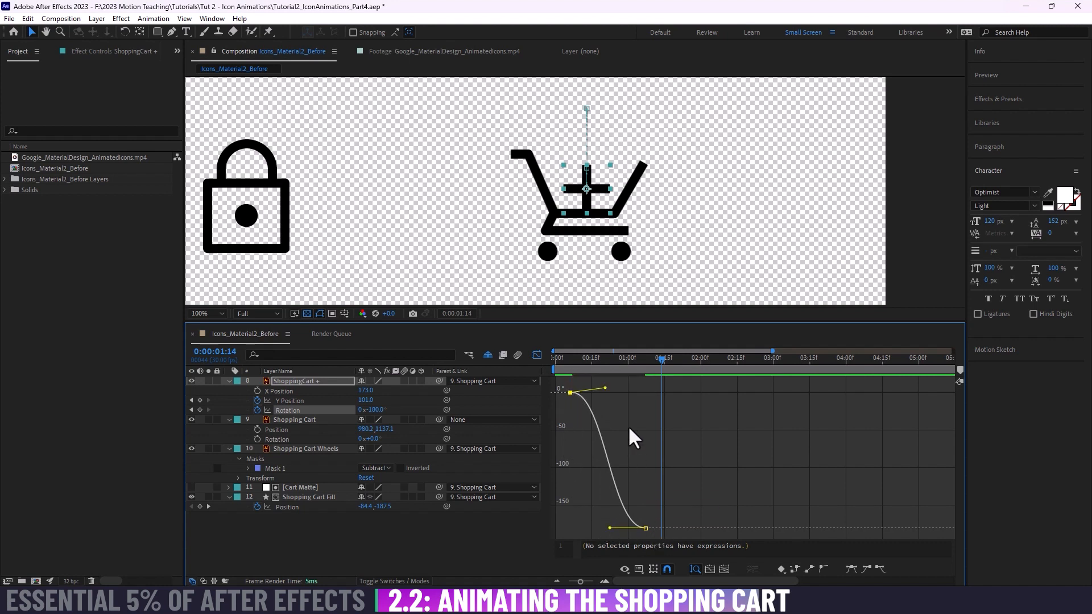
{"action": "key", "text": "ctrl+z"}
{"action": "key", "text": "Home"}
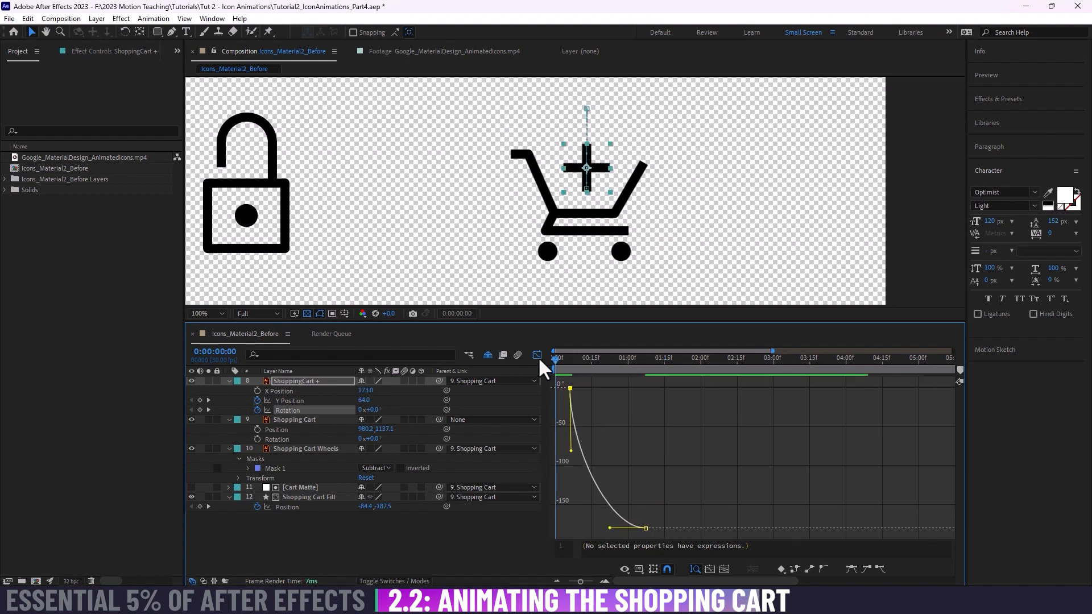
{"action": "key", "text": "space"}
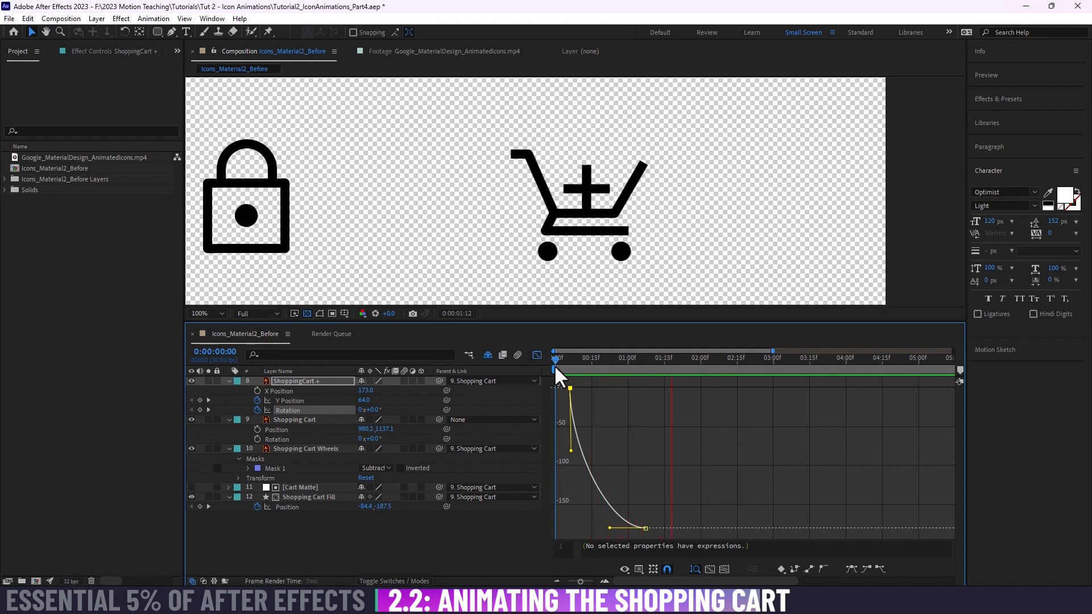
{"action": "key", "text": "space"}
Step: Try tilting the last Rotation keyframe's incoming handle up to about -147° and shortening the first one's handle to about -57°, previewing the spin
{"action": "left_click", "coordinate": [568, 435]}
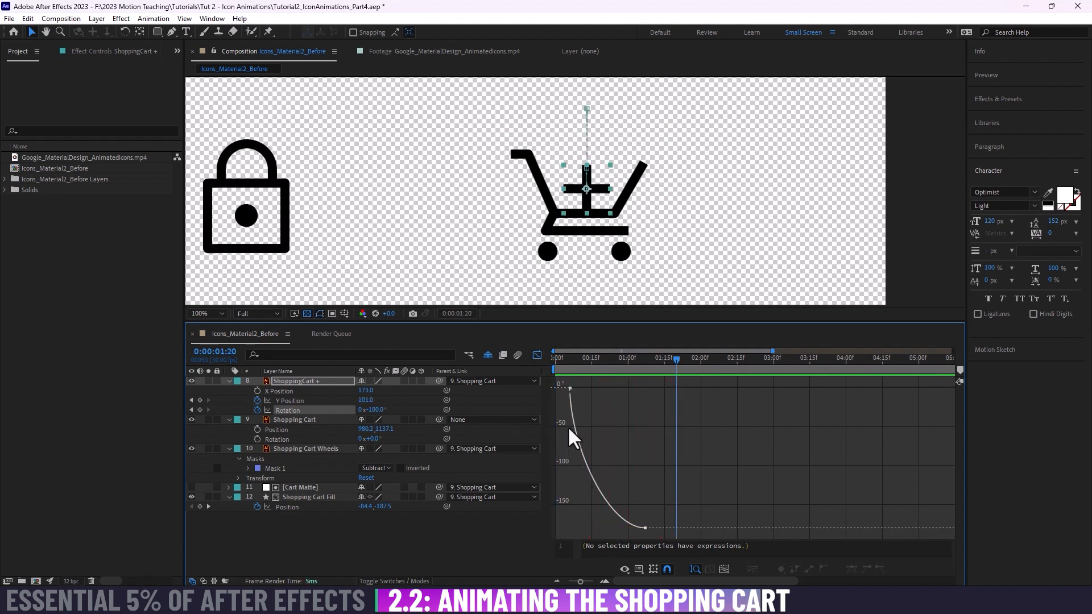
{"action": "left_click_drag", "start_coordinate": [634, 532], "coordinate": [614, 502]}
{"action": "left_click_drag", "start_coordinate": [571, 451], "coordinate": [570, 431]}
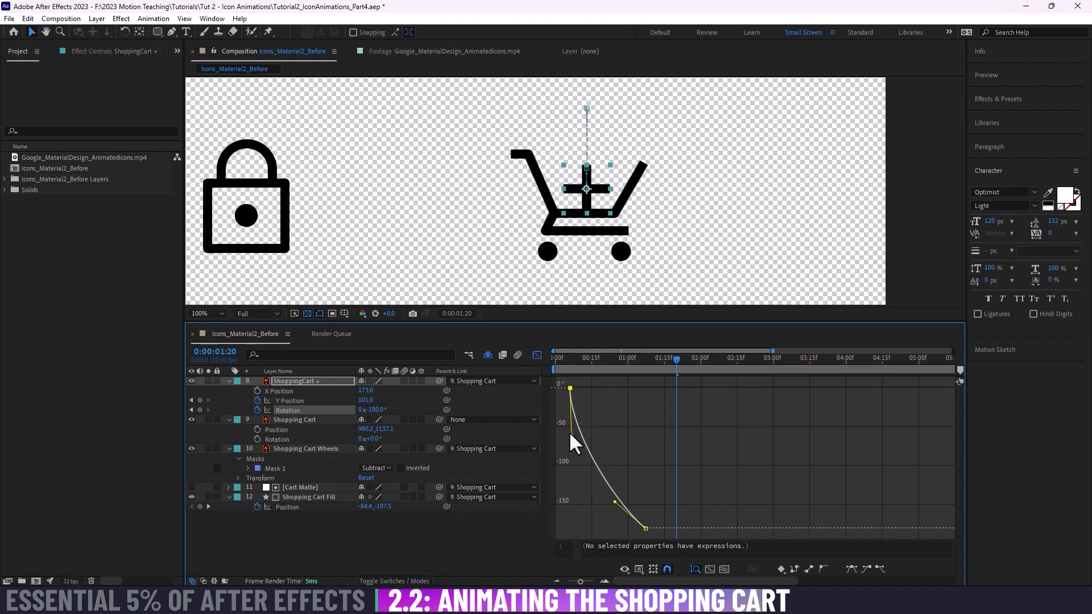
{"action": "key", "text": "Home"}
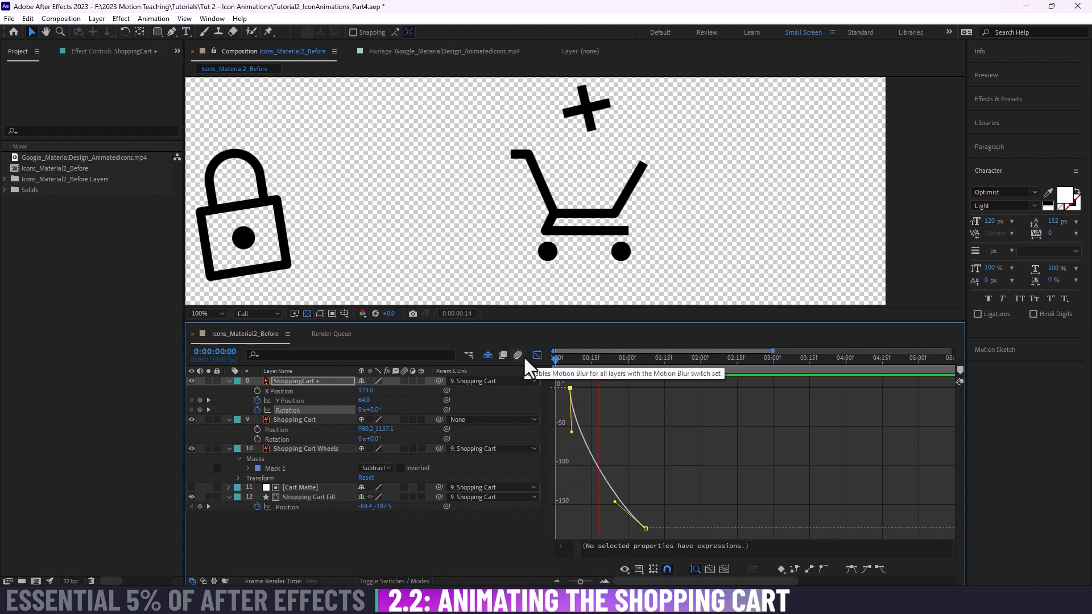
{"action": "key", "text": "space"}
{"action": "key", "text": "space"}
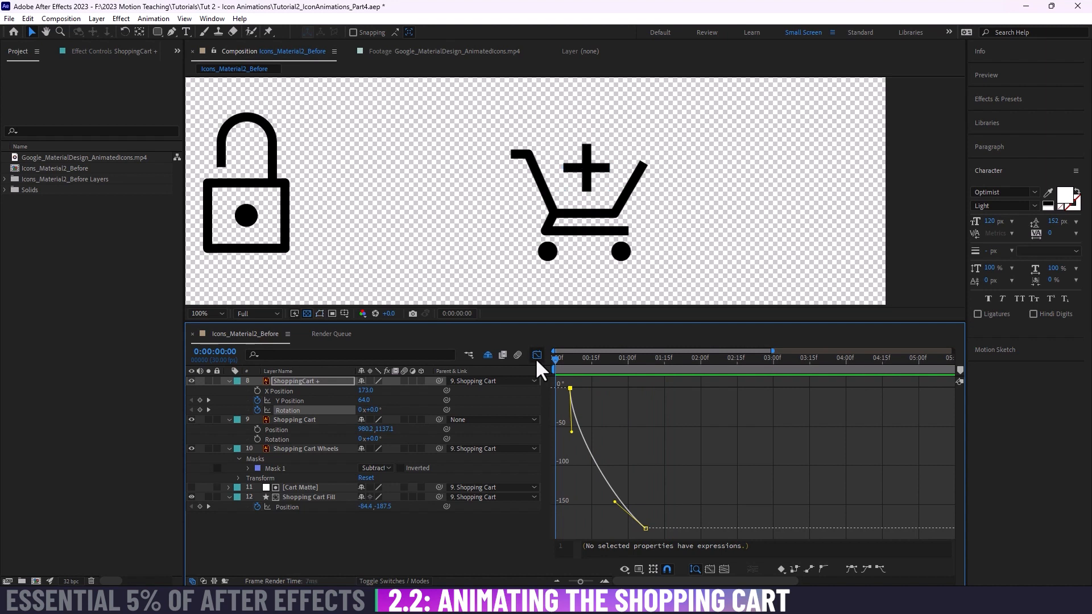
{"action": "key", "text": "space"}
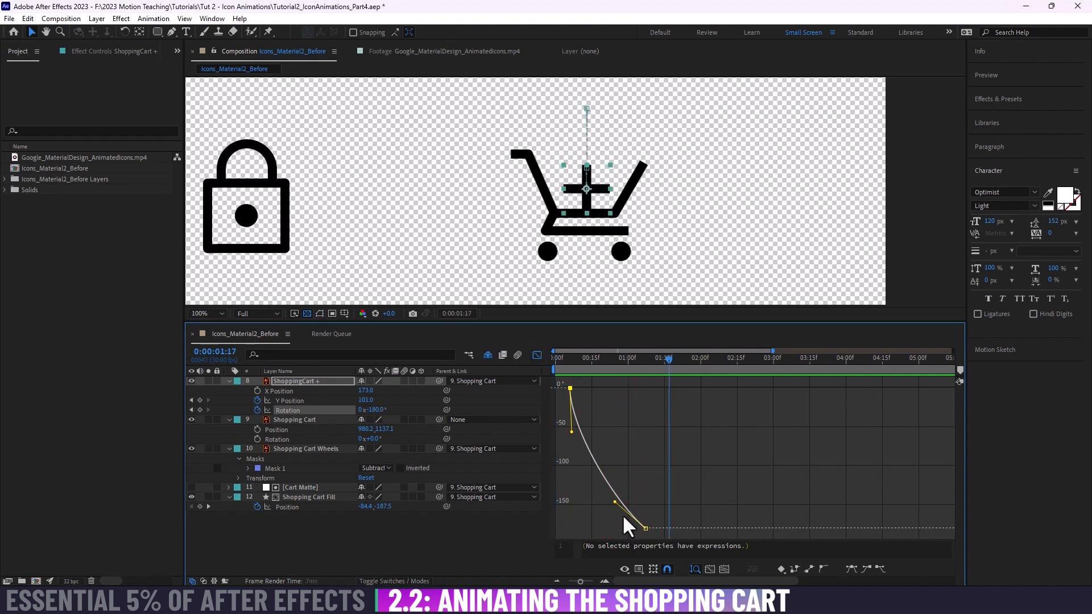
Step: Try a slow-start, fast-finish spin by flattening the first Rotation handle and steepening the last one, and preview it
{"action": "left_click_drag", "start_coordinate": [615, 502], "coordinate": [637, 489]}
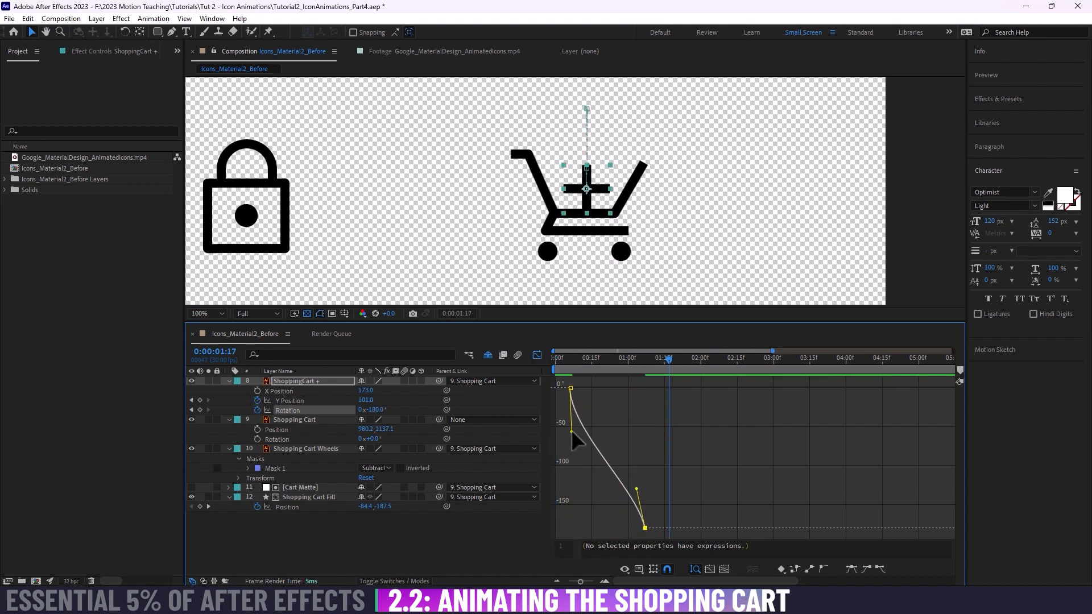
{"action": "left_click_drag", "start_coordinate": [571, 430], "coordinate": [607, 389]}
{"action": "key", "text": "space"}
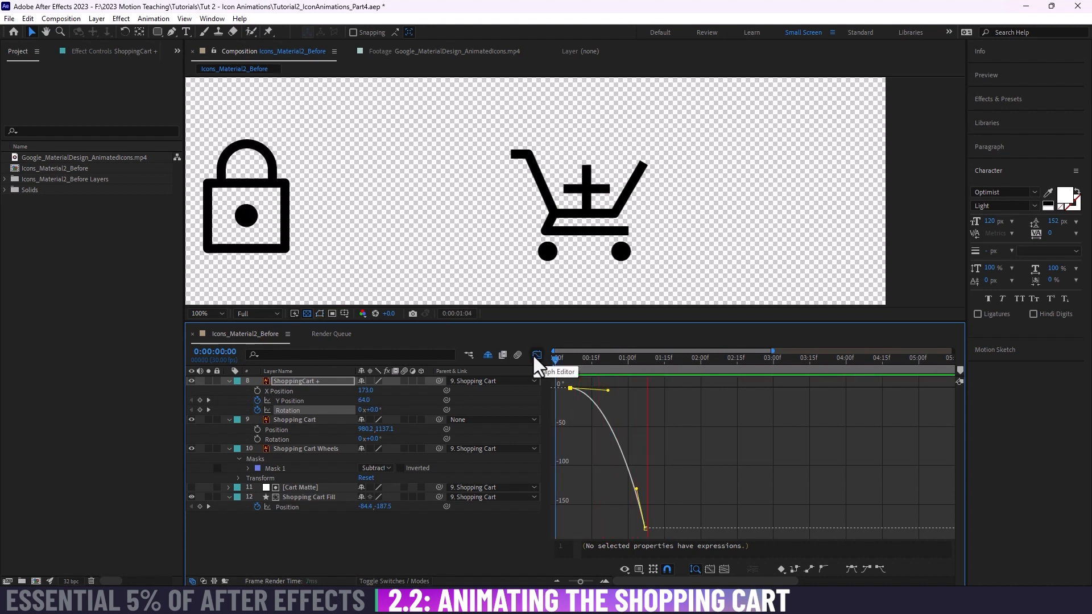
{"action": "key", "text": "space"}
Step: Try a more even spin by angling the last Rotation handle outward and tilting the first one downward, and preview it
{"action": "left_click_drag", "start_coordinate": [636, 489], "coordinate": [621, 487]}
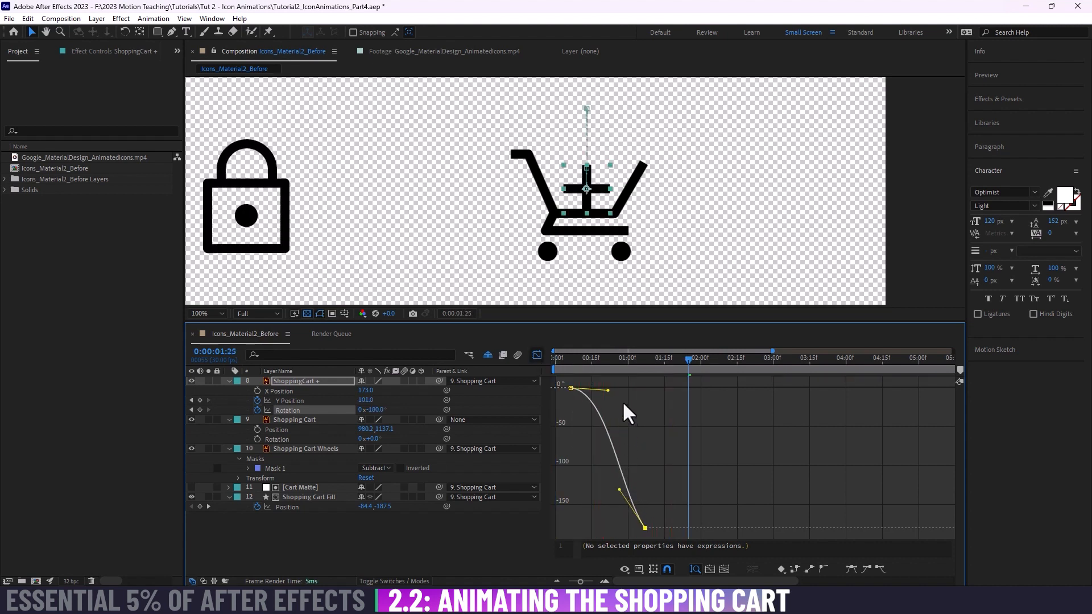
{"action": "left_click_drag", "start_coordinate": [608, 390], "coordinate": [597, 409]}
{"action": "key", "text": "space"}
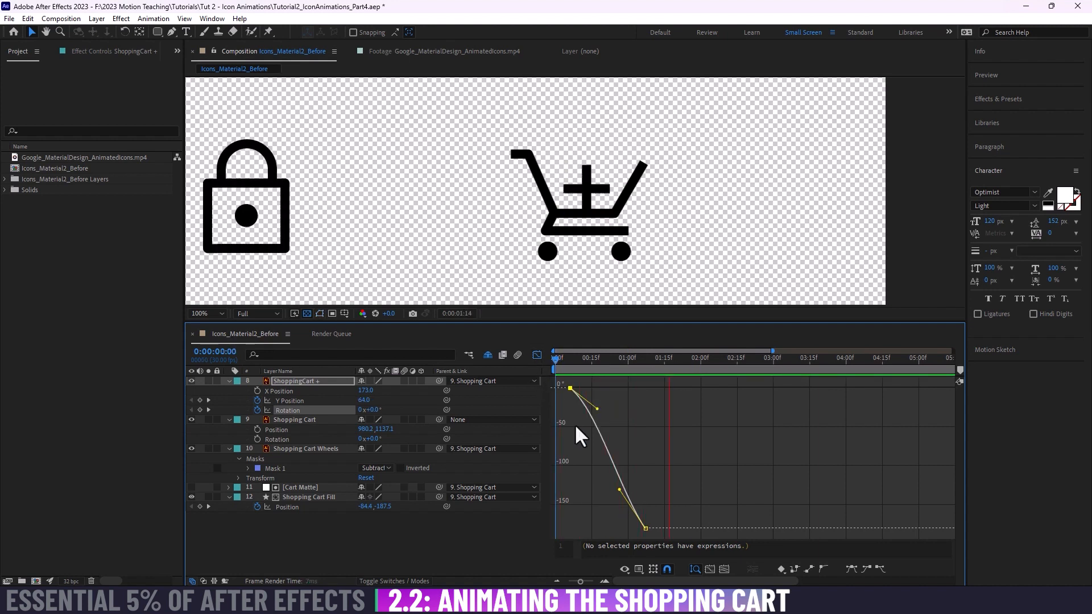
{"action": "key", "text": "space"}
Step: Try a long, nearly flat outgoing handle on the first Rotation keyframe and preview the slow start from frame 0
{"action": "left_click_drag", "start_coordinate": [597, 409], "coordinate": [614, 390]}
{"action": "key", "text": "Home"}
{"action": "key", "text": "space"}
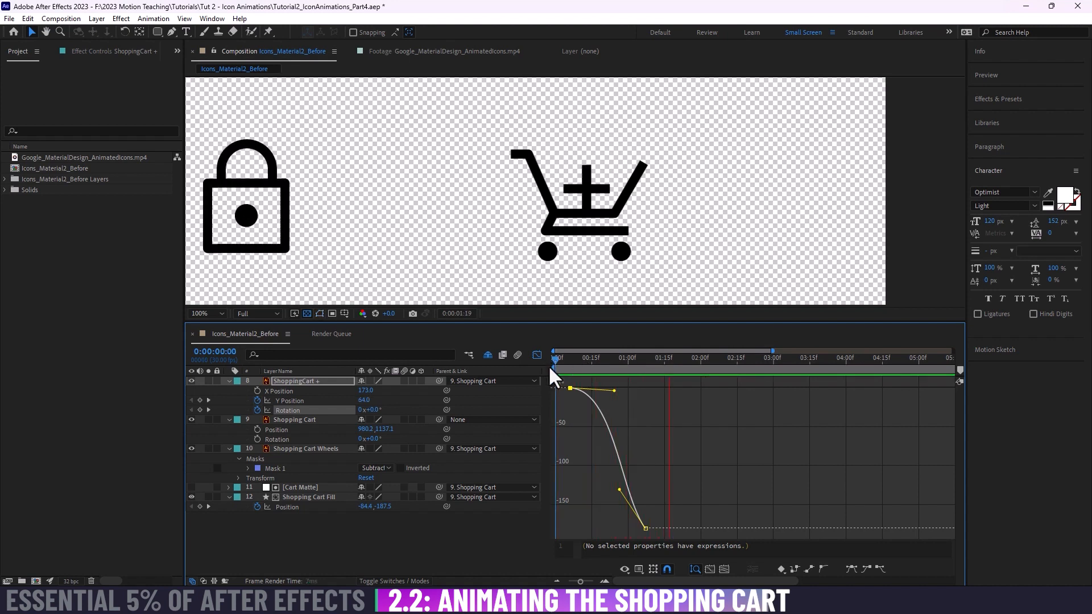
{"action": "key", "text": "space"}
Step: Pull the first Rotation keyframe's outgoing handle steeply down to about -50° and preview the fast initial spin from the start
{"action": "left_click_drag", "start_coordinate": [614, 390], "coordinate": [572, 425]}
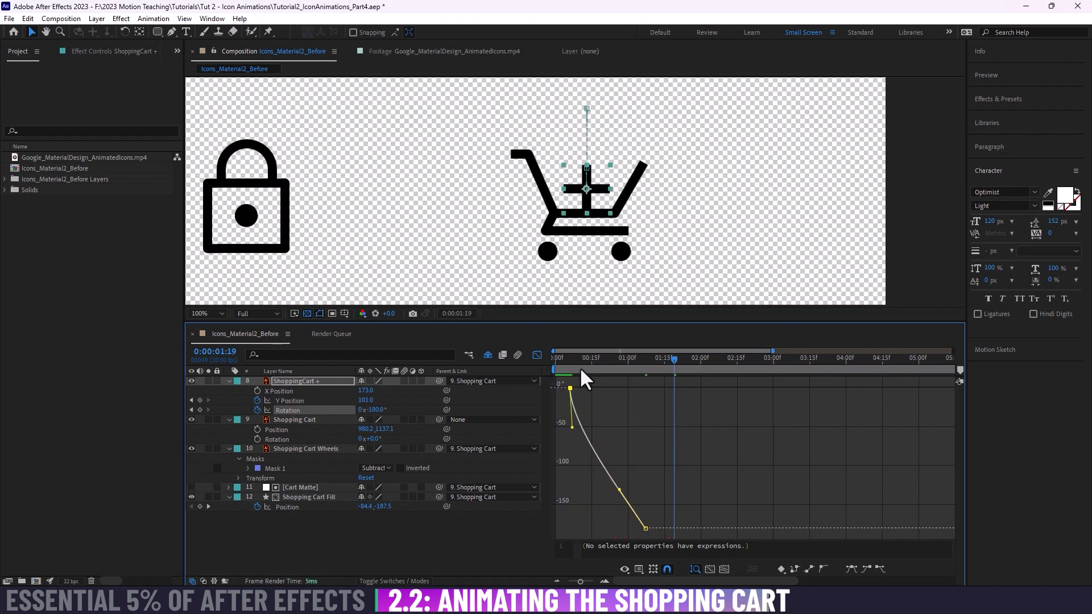
{"action": "key", "text": "Home"}
{"action": "key", "text": "space"}
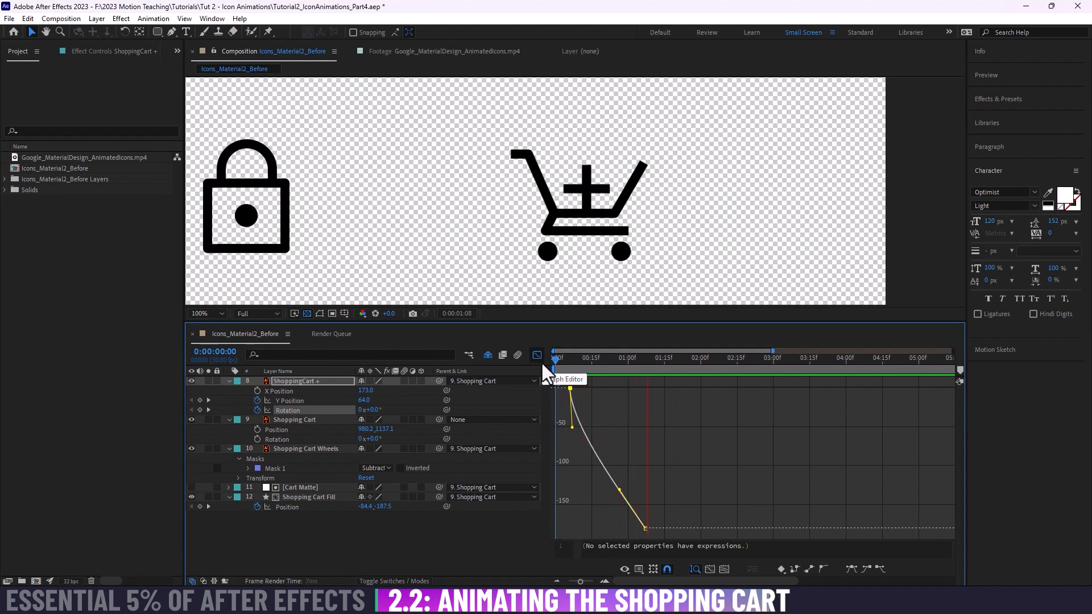
{"action": "key", "text": "space"}
{"action": "key", "text": "space"}
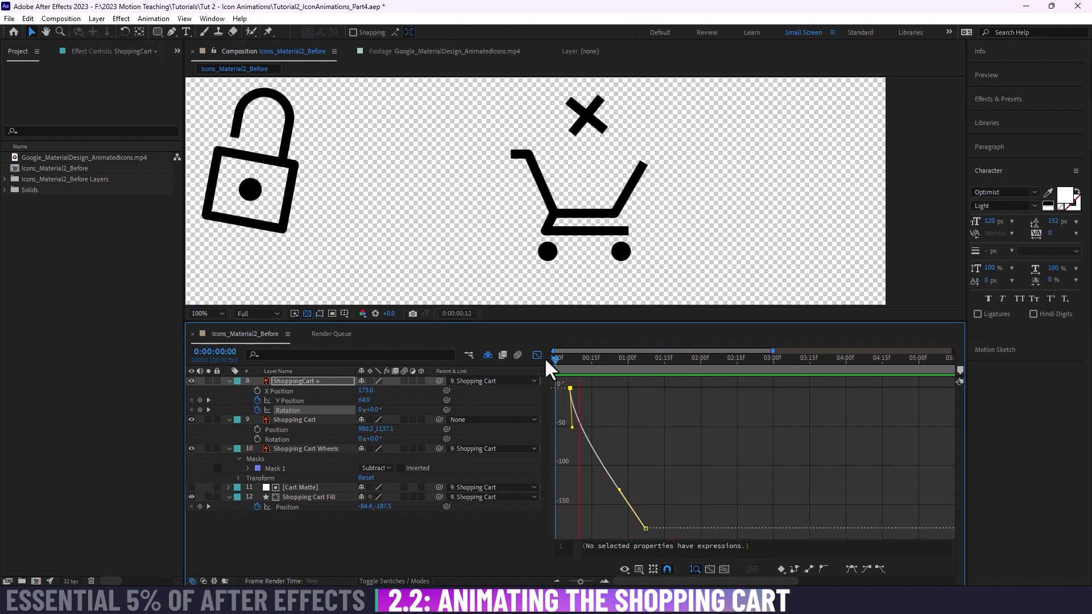
{"action": "key", "text": "space"}
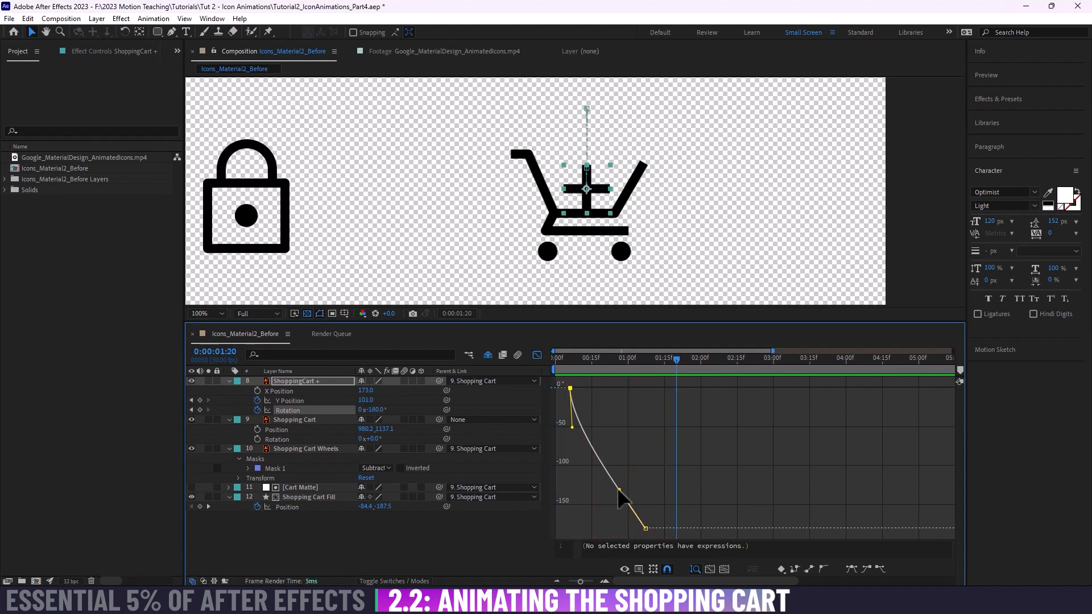
Step: Try lengthening and lowering the last Rotation keyframe's incoming handle to about -155°, and preview the softer finish
{"action": "left_click_drag", "start_coordinate": [618, 489], "coordinate": [603, 508]}
{"action": "key", "text": "Home"}
{"action": "key", "text": "space"}
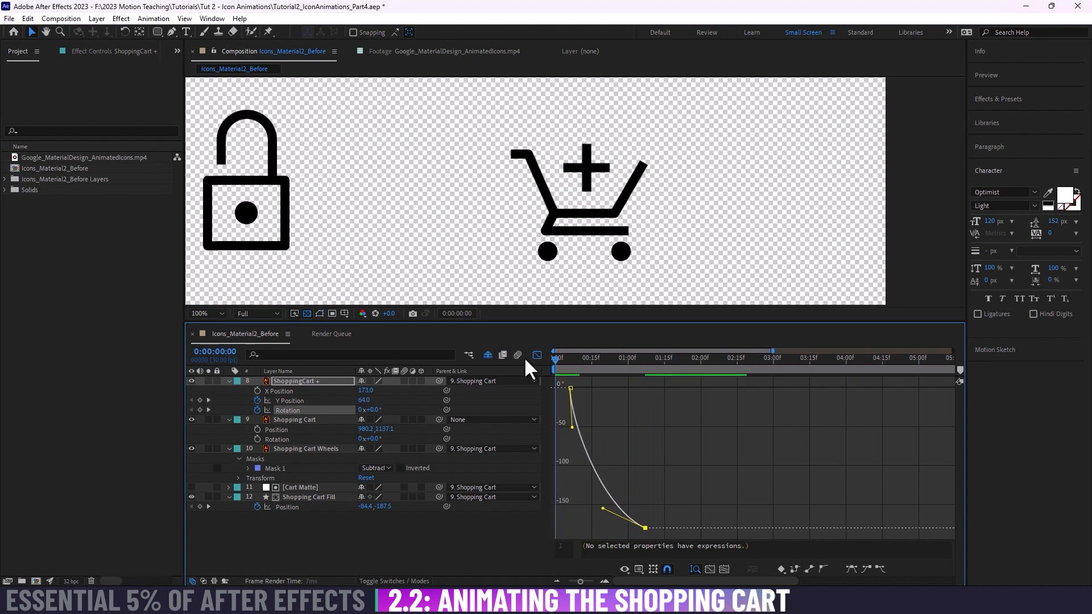
{"action": "key", "text": "space"}
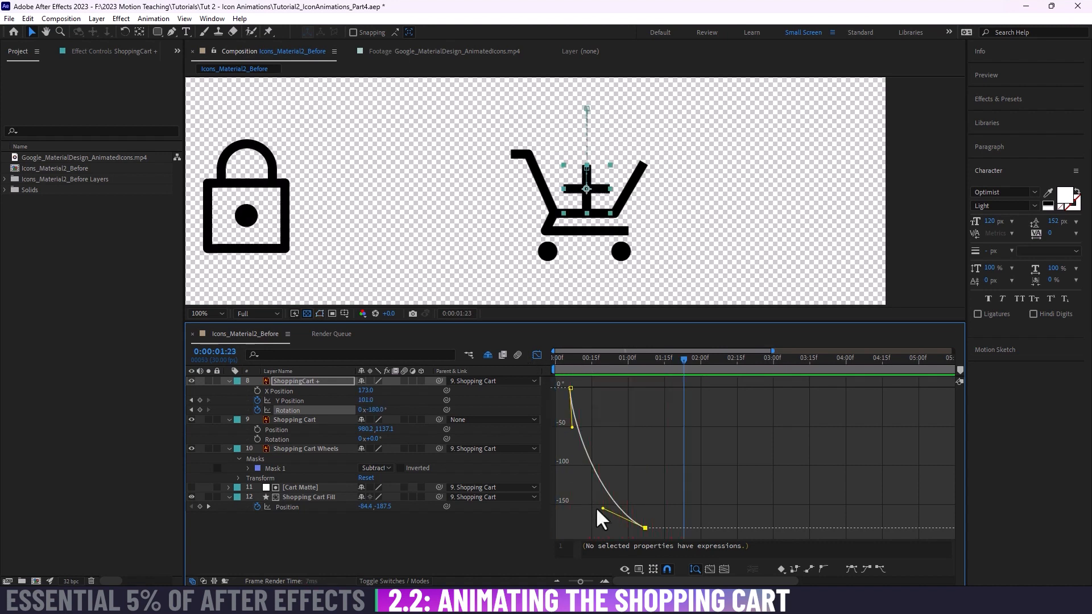
Step: Try a nearly vertical incoming handle up to about -125° on the last Rotation keyframe, and preview the abrupt finish
{"action": "left_click_drag", "start_coordinate": [602, 508], "coordinate": [644, 486]}
{"action": "key", "text": "Home"}
{"action": "key", "text": "space"}
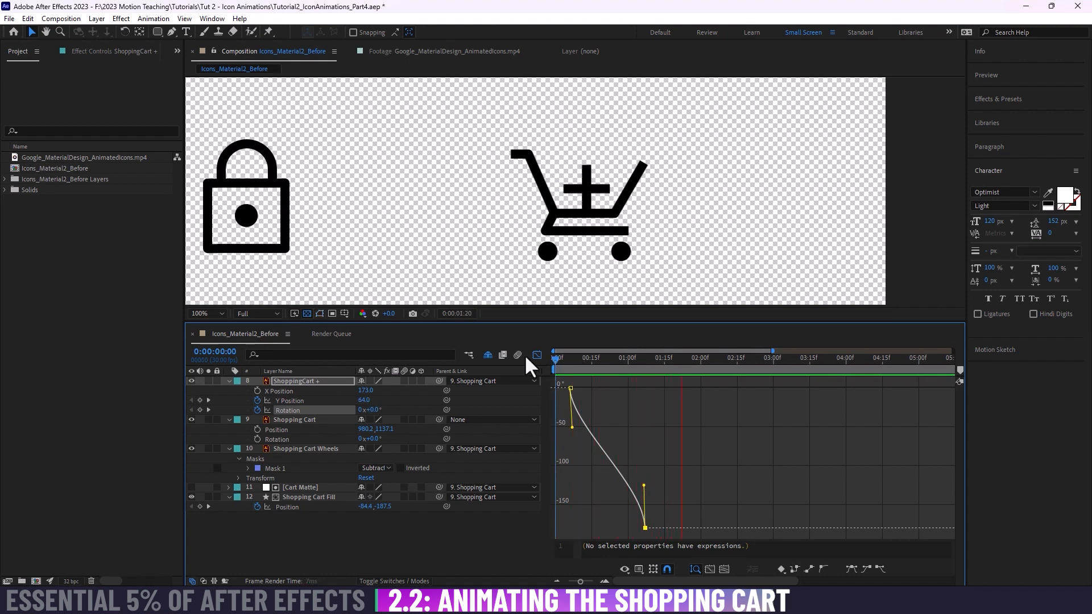
{"action": "key", "text": "space"}
Step: Angle the last Rotation keyframe's incoming handle back toward about -140°, preview the spin from the start, and save the project
{"action": "left_click_drag", "start_coordinate": [643, 485], "coordinate": [608, 496]}
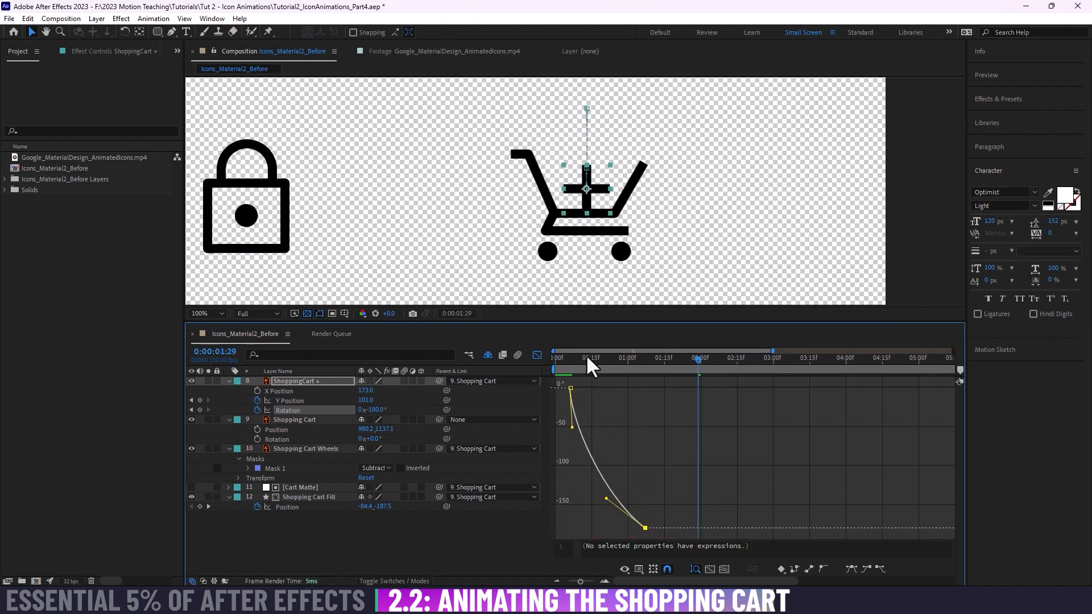
{"action": "key", "text": "Home"}
{"action": "key", "text": "space"}
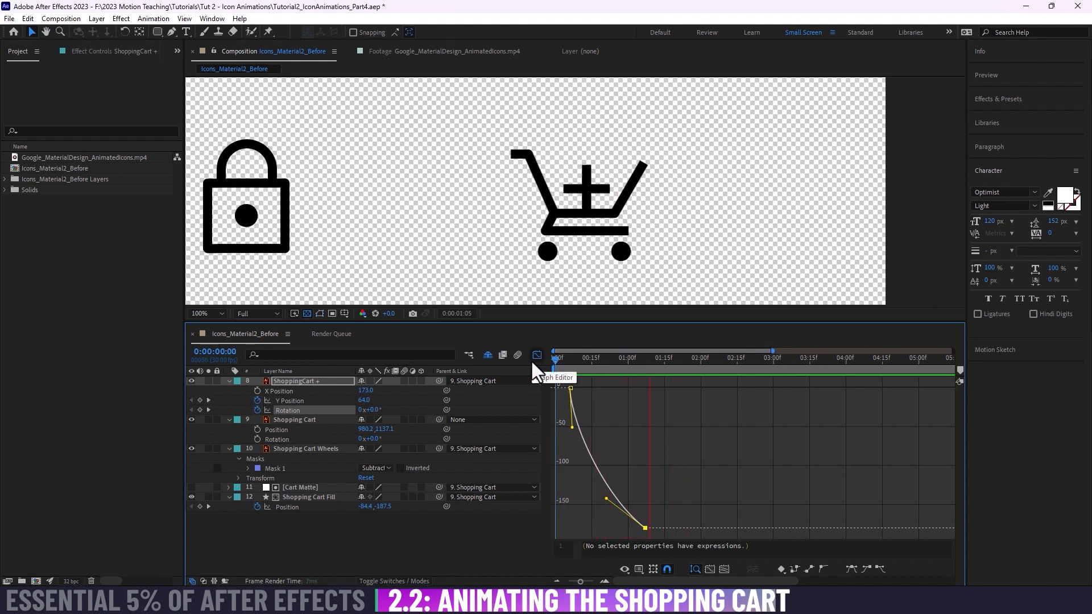
{"action": "key", "text": "ctrl+s"}
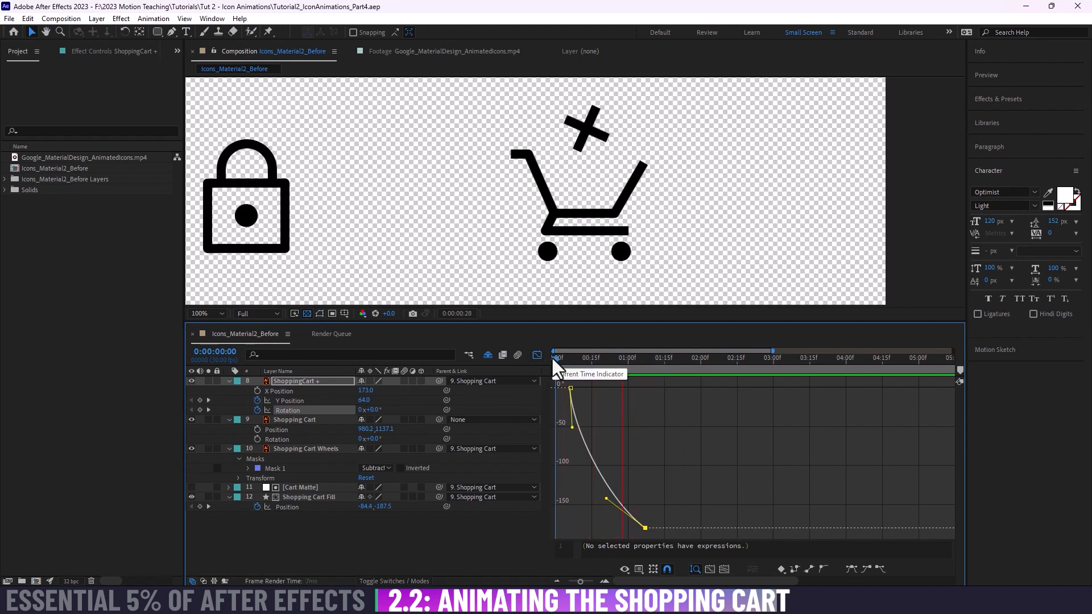
{"action": "key", "text": "space"}
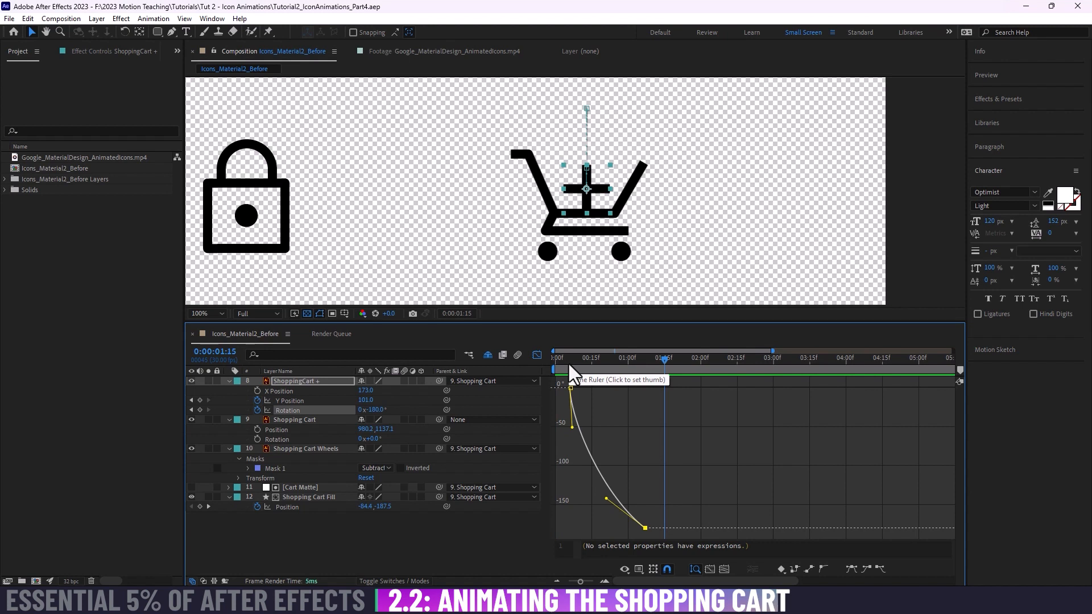
Step: Replay the plus animation from frame 0 several times to judge how the rotation easing matches the rise and drop
{"action": "left_click_drag", "start_coordinate": [569, 364], "coordinate": [547, 357]}
{"action": "key", "text": "space"}
{"action": "key", "text": "space"}
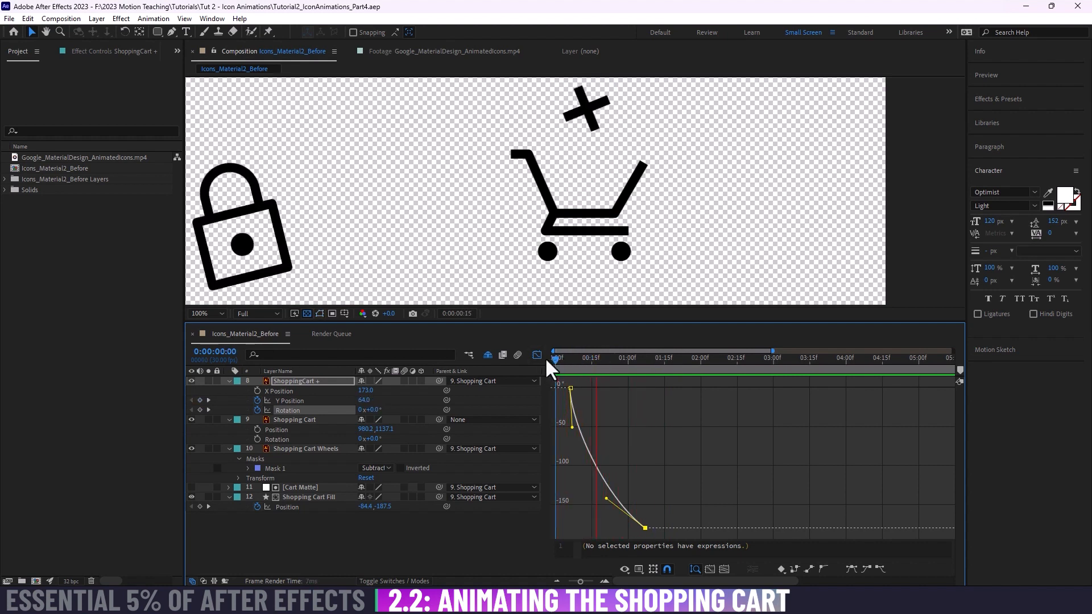
{"action": "key", "text": "space"}
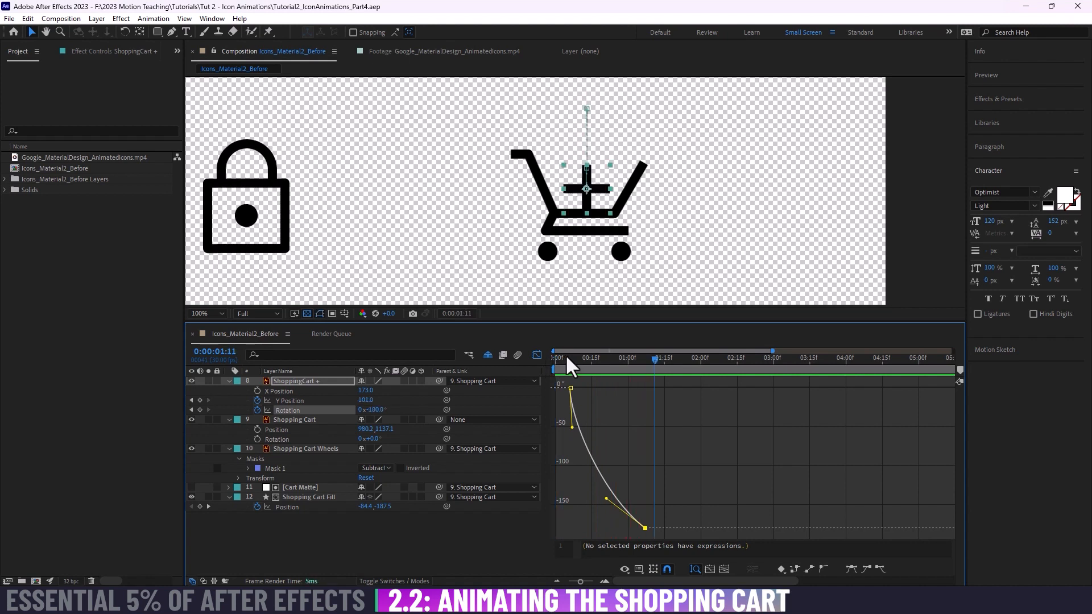
{"action": "left_click_drag", "start_coordinate": [566, 354], "coordinate": [554, 355]}
{"action": "key", "text": "space"}
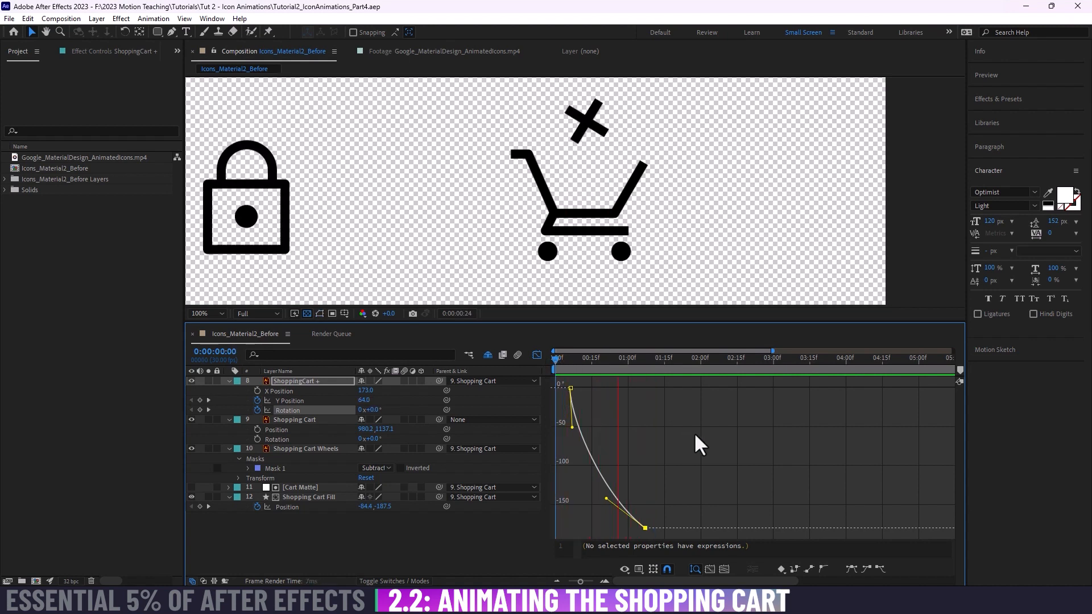
{"action": "key", "text": "space"}
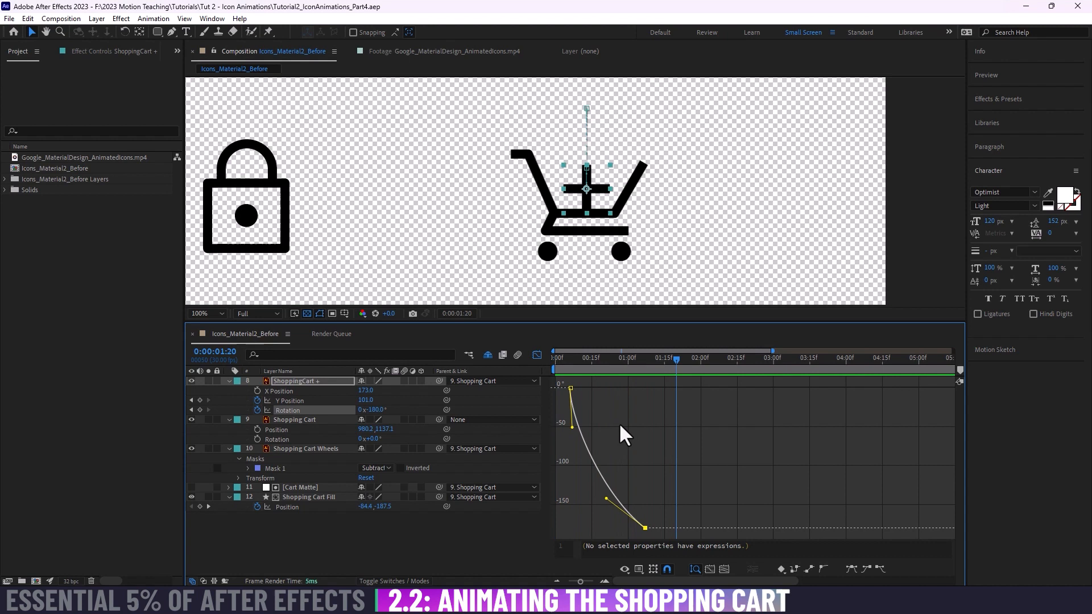
Step: Switch the timeline from the Graph Editor back to keyframes and preview the plus animation again
{"action": "left_click", "coordinate": [537, 356]}
{"action": "key", "text": "space"}
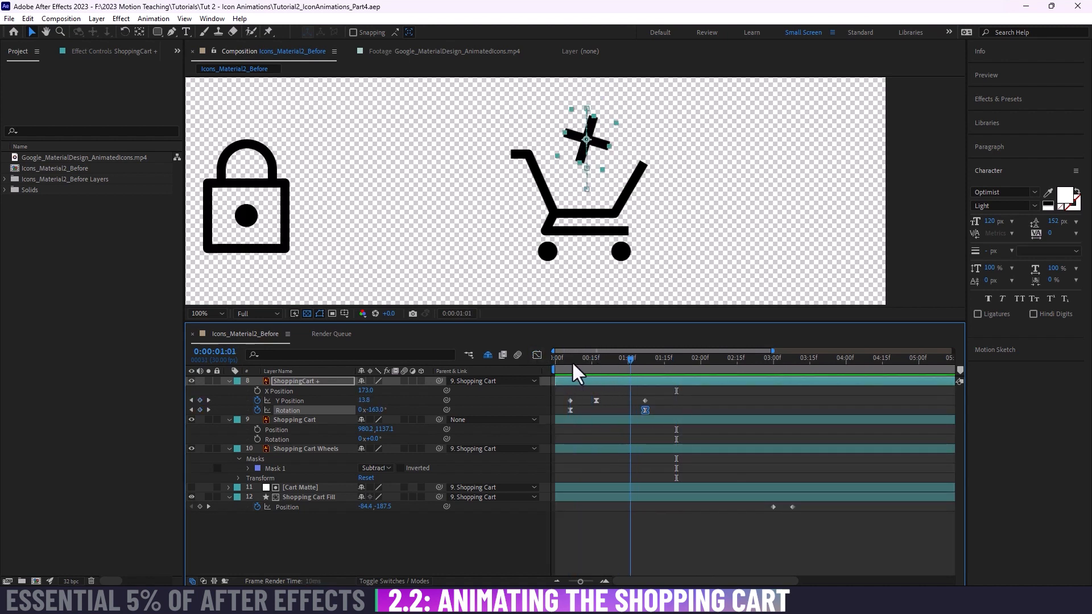
{"action": "key", "text": "space"}
Step: Add Position and Rotation keyframes to the Shopping Cart layer at frame 0
{"action": "left_click", "coordinate": [314, 420]}
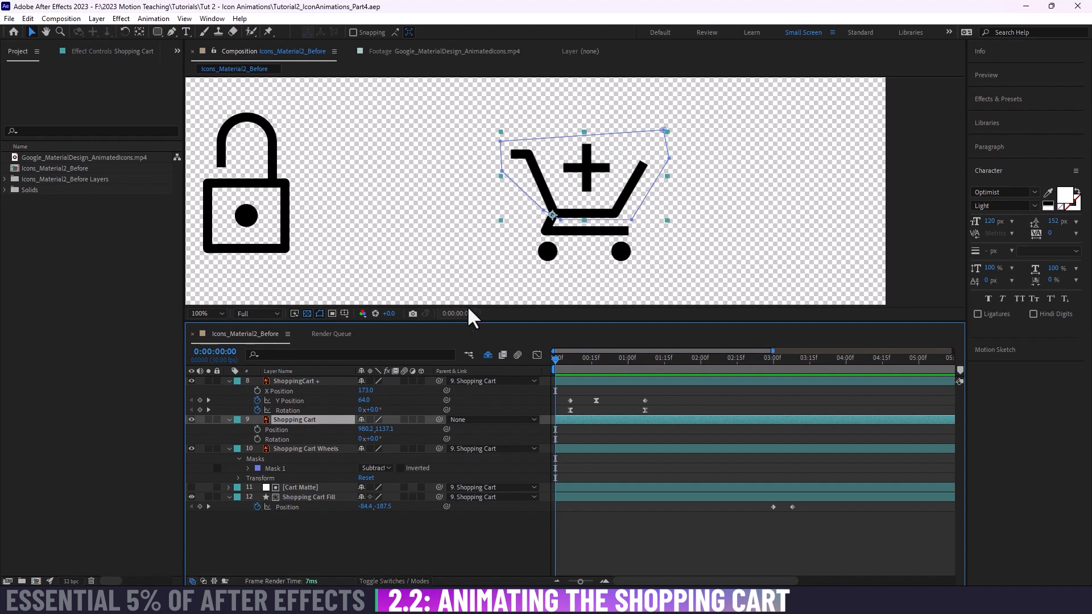
{"action": "left_click", "coordinate": [257, 430]}
{"action": "left_click", "coordinate": [257, 439]}
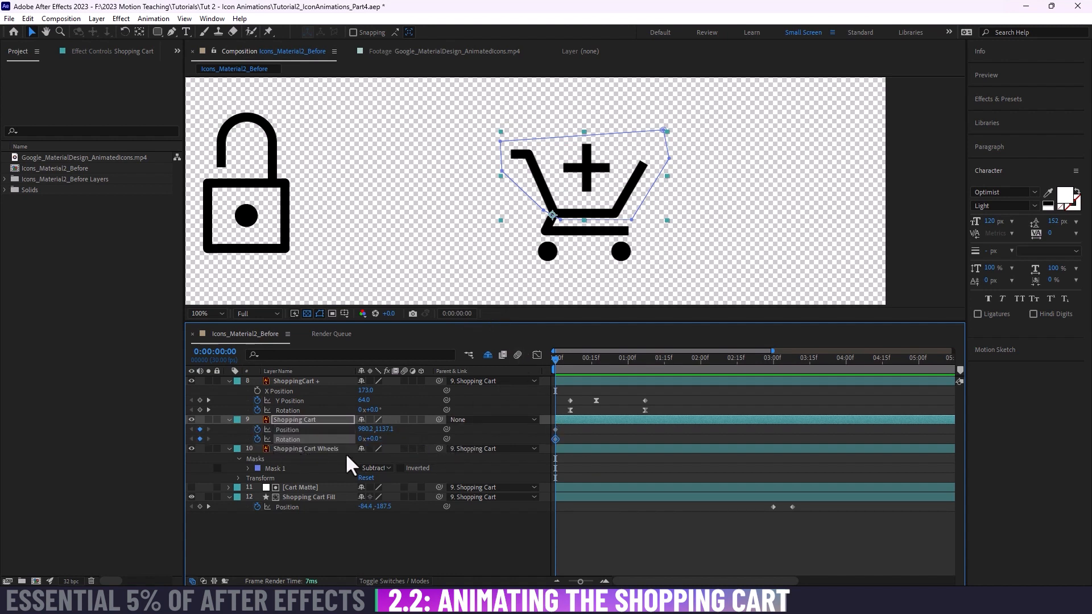
Step: Copy the Shopping Cart layer's Position and Rotation keyframes from frame 0 to 0:00:02:01
{"action": "left_click_drag", "start_coordinate": [553, 426], "coordinate": [559, 439]}
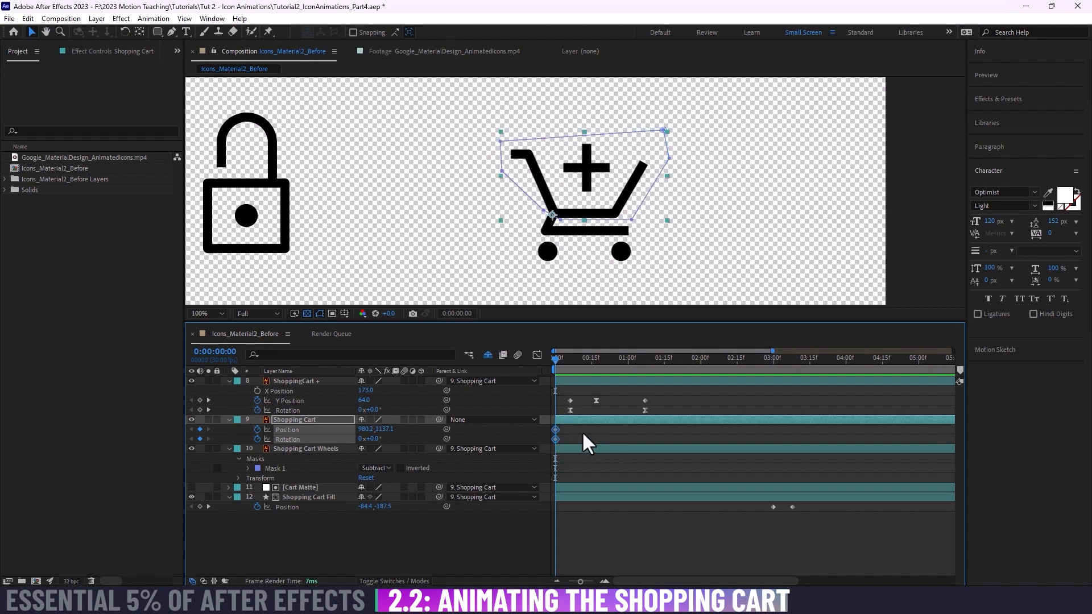
{"action": "scroll", "coordinate": [646, 356], "scroll_direction": "right", "scroll_amount": 2}
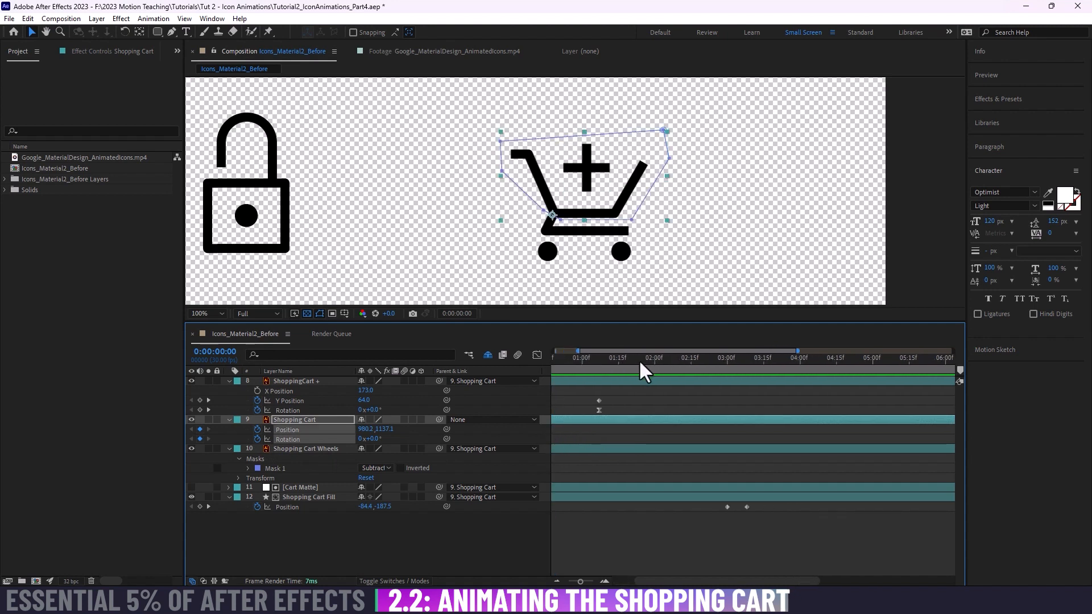
{"action": "left_click_drag", "start_coordinate": [627, 359], "coordinate": [551, 350]}
{"action": "left_click_drag", "start_coordinate": [655, 357], "coordinate": [700, 357]}
{"action": "key", "text": "ctrl+v"}
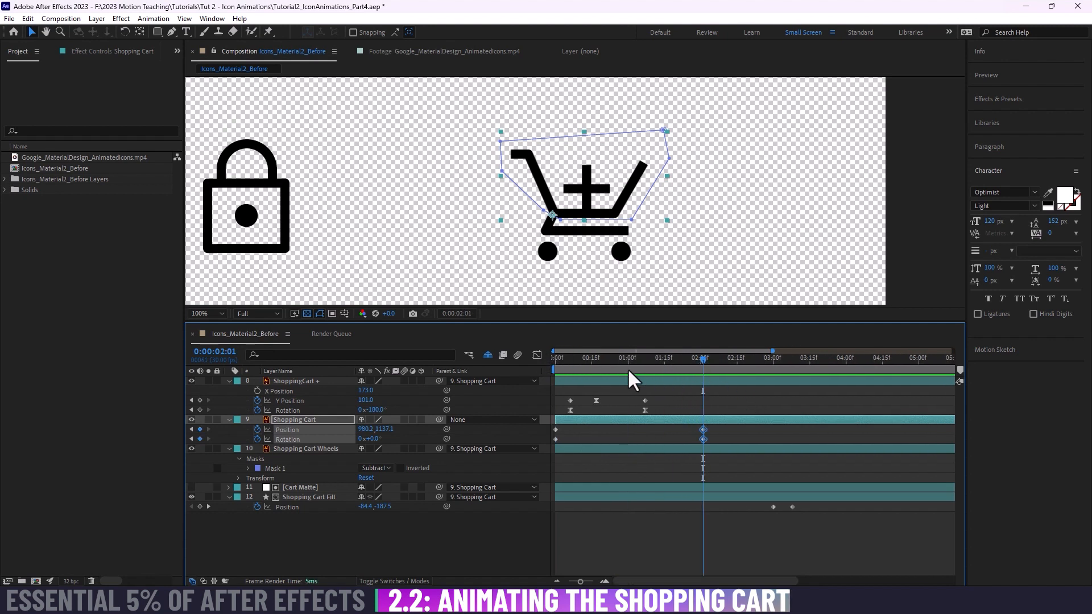
Step: Shift all the plus layer's Y Position and Rotation keyframes later, so they start just before the 3-second mark, after the cart's last keyframes
{"action": "mouse_move", "coordinate": [566, 362]}
{"action": "left_mouse_down"}
{"action": "mouse_move", "coordinate": [553, 362]}
{"action": "mouse_move", "coordinate": [586, 362]}
{"action": "left_mouse_up"}
{"action": "left_click_drag", "start_coordinate": [560, 397], "coordinate": [835, 425]}
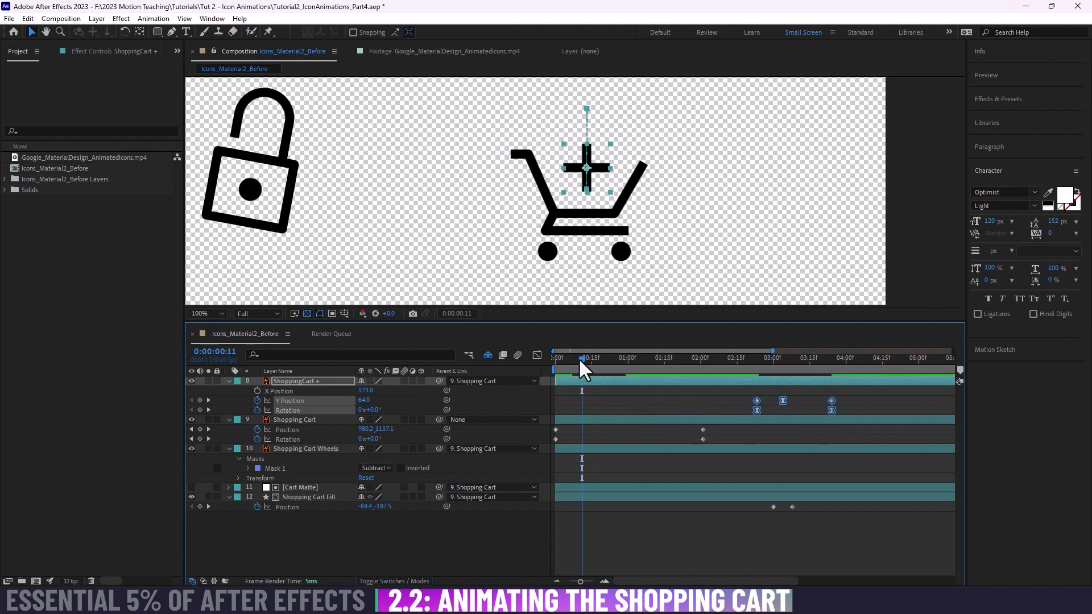
{"action": "left_click_drag", "start_coordinate": [579, 361], "coordinate": [538, 379]}
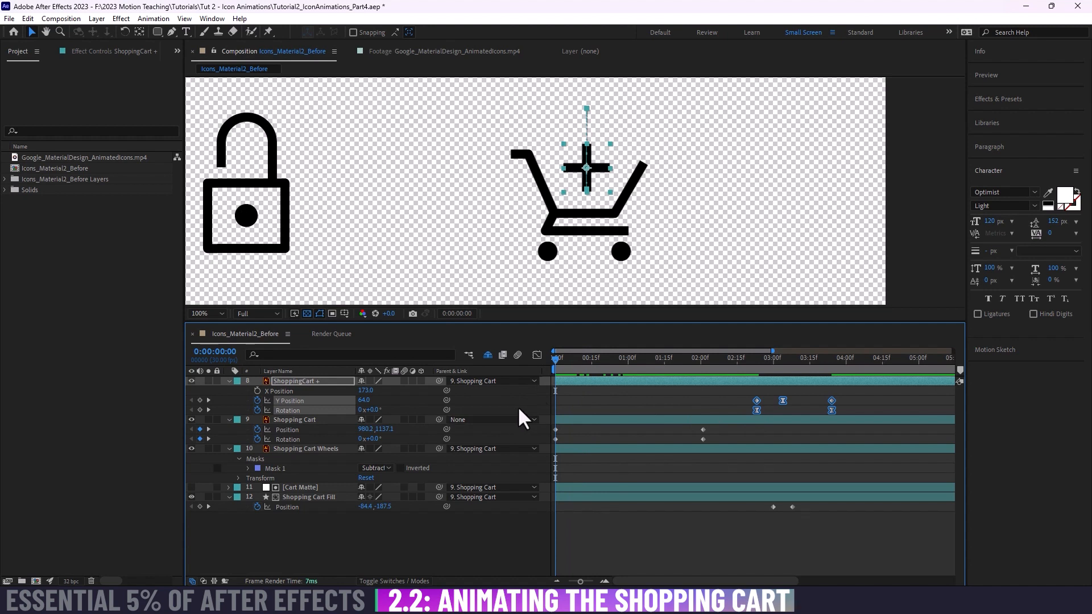
{"action": "left_click_drag", "start_coordinate": [557, 357], "coordinate": [582, 357]}
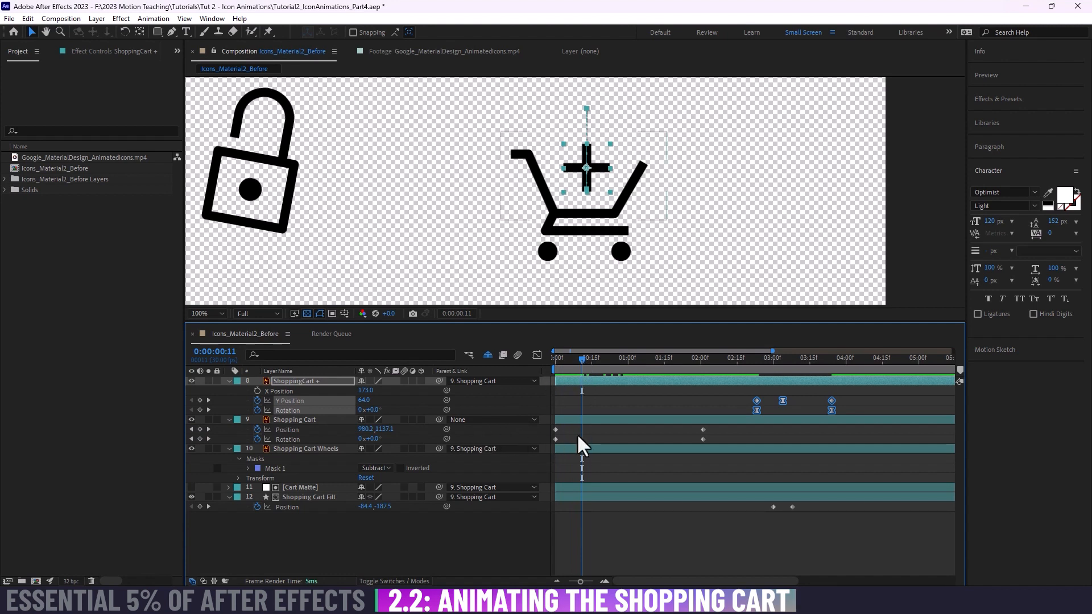
{"action": "left_click", "coordinate": [500, 559]}
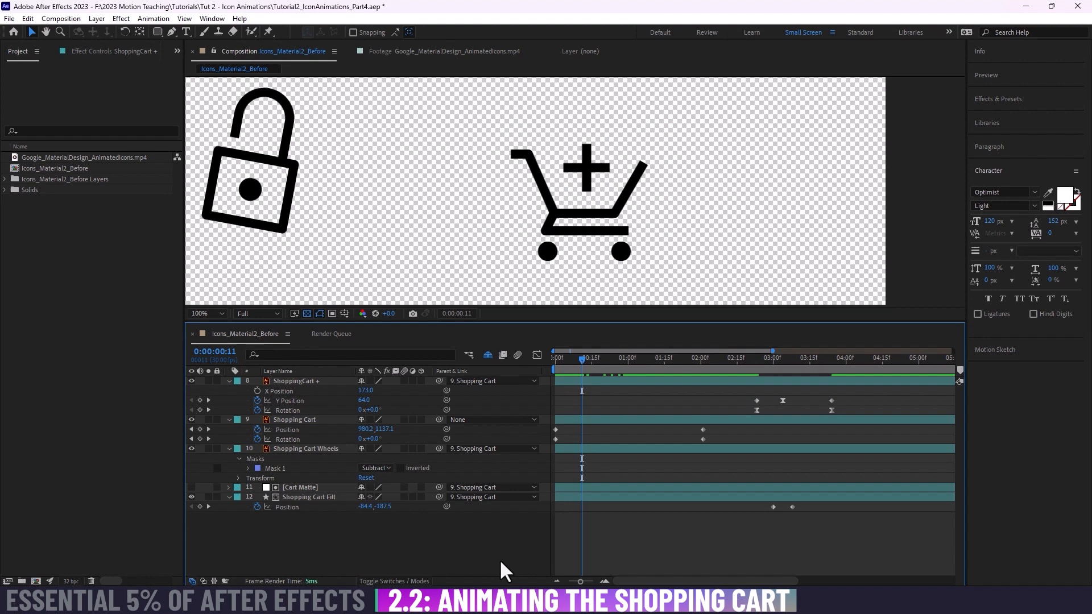
Step: Separate the Shopping Cart layer's Position into individual X and Y dimensions
{"action": "left_click", "coordinate": [285, 426]}
{"action": "right_click", "coordinate": [286, 427]}
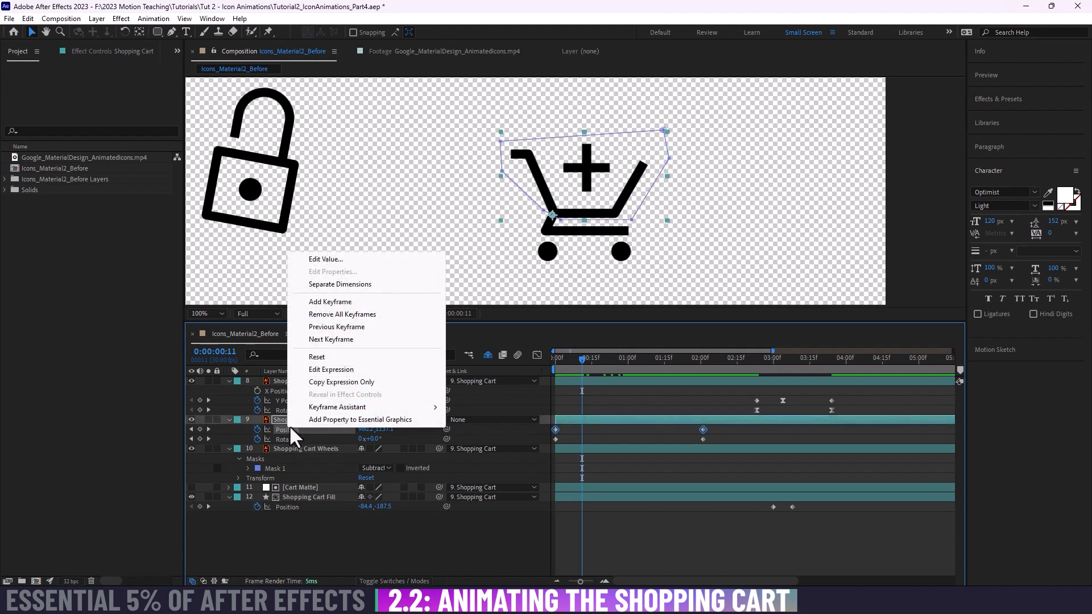
{"action": "left_click", "coordinate": [344, 285]}
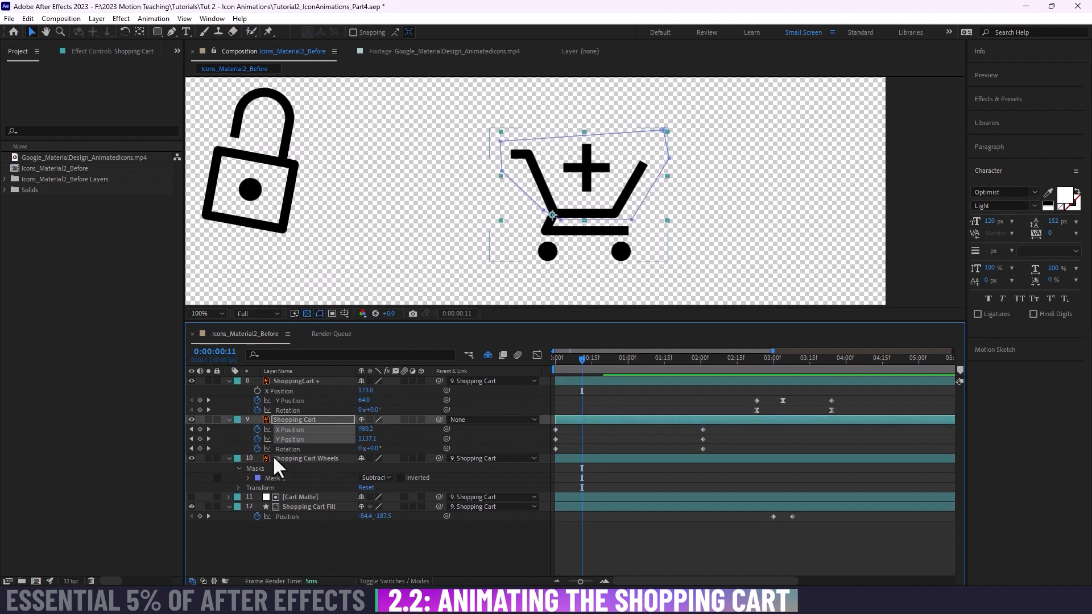
{"action": "left_click", "coordinate": [563, 433]}
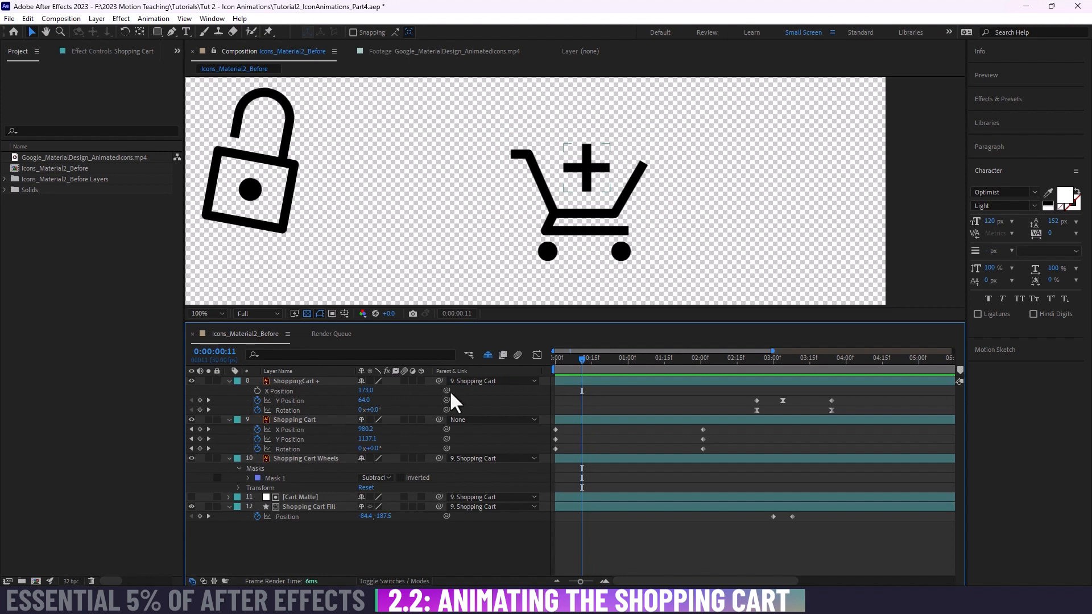
Step: Keyframe the cart's hop at frame 19 with X Position 937.2, Y Position 1069.1 and Rotation about -18°, and preview it from the start
{"action": "left_click_drag", "start_coordinate": [551, 363], "coordinate": [601, 363]}
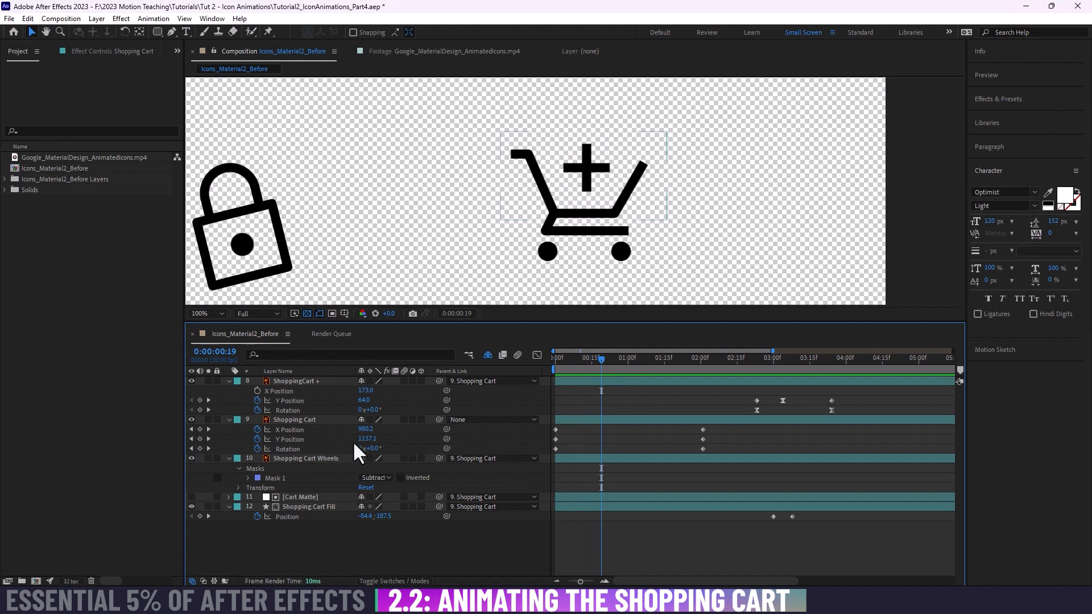
{"action": "mouse_move", "coordinate": [363, 439]}
{"action": "left_mouse_down"}
{"action": "mouse_move", "coordinate": [330, 436]}
{"action": "mouse_move", "coordinate": [356, 430]}
{"action": "mouse_move", "coordinate": [341, 430]}
{"action": "mouse_move", "coordinate": [365, 450]}
{"action": "left_mouse_up"}
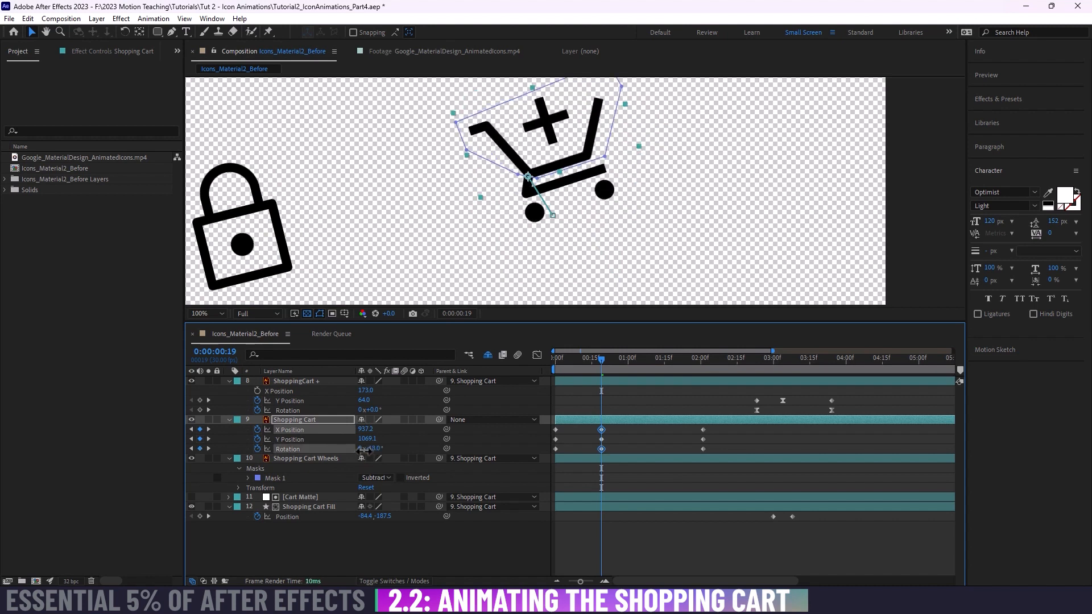
{"action": "left_click", "coordinate": [555, 362]}
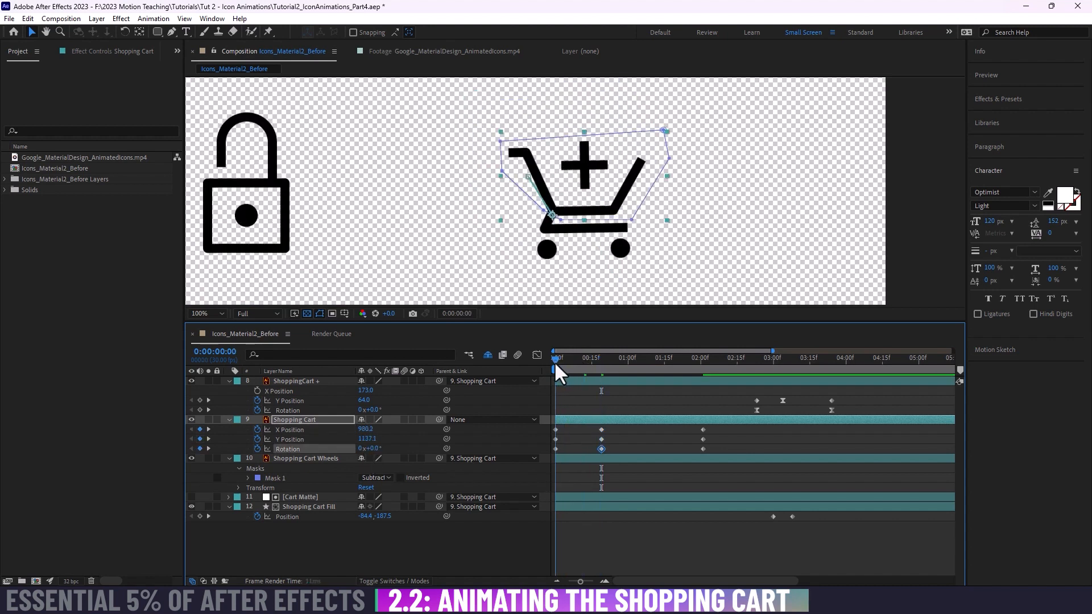
{"action": "key", "text": "space"}
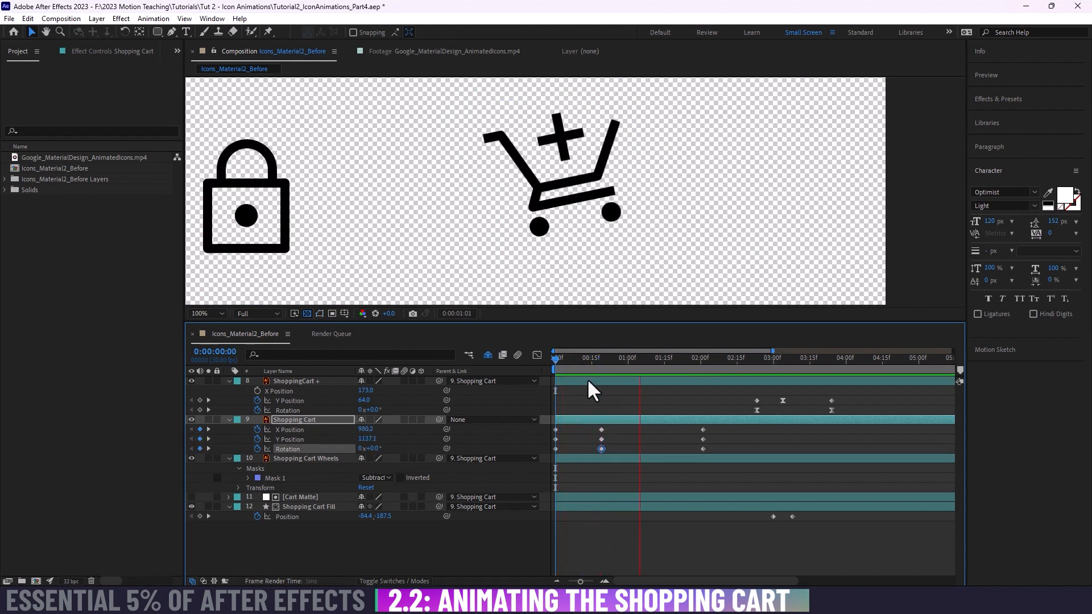
{"action": "key", "text": "space"}
Step: Add a cart X Position keyframe of 920.5 after the hop and place it at 0:00:01:05
{"action": "left_click_drag", "start_coordinate": [558, 361], "coordinate": [630, 363]}
{"action": "left_click_drag", "start_coordinate": [367, 430], "coordinate": [350, 431]}
{"action": "mouse_move", "coordinate": [630, 362]}
{"action": "left_mouse_down"}
{"action": "mouse_move", "coordinate": [546, 364]}
{"action": "mouse_move", "coordinate": [641, 364]}
{"action": "left_mouse_up"}
{"action": "left_click", "coordinate": [640, 364]}
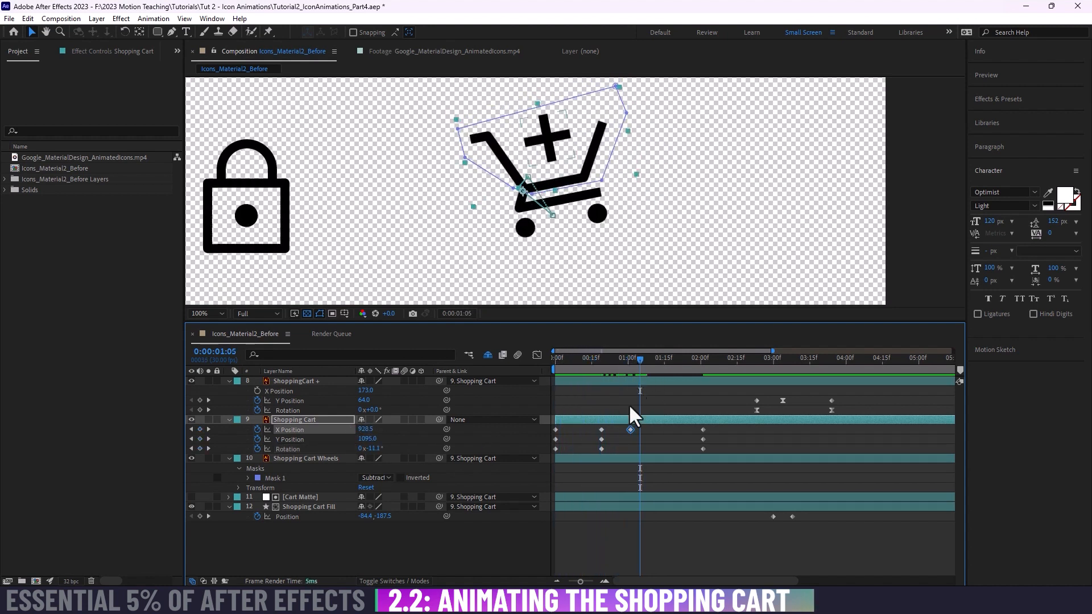
{"action": "left_click_drag", "start_coordinate": [632, 429], "coordinate": [640, 429]}
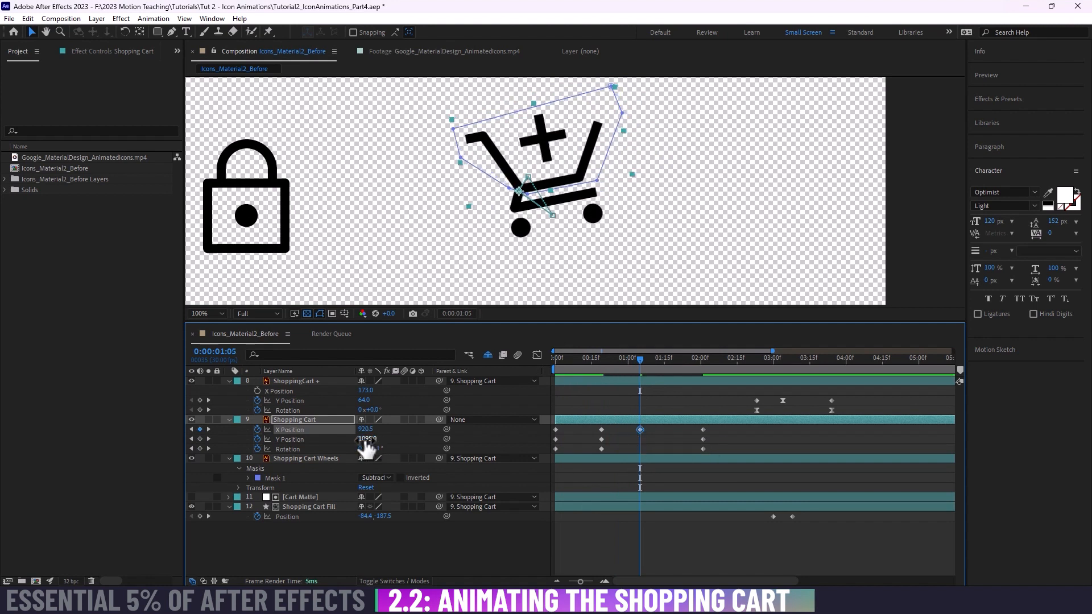
Step: Land the cart at 0:00:01:05 by copying its frame 0 Y Position keyframe there, and preview the motion from the start
{"action": "left_click_drag", "start_coordinate": [367, 440], "coordinate": [538, 437]}
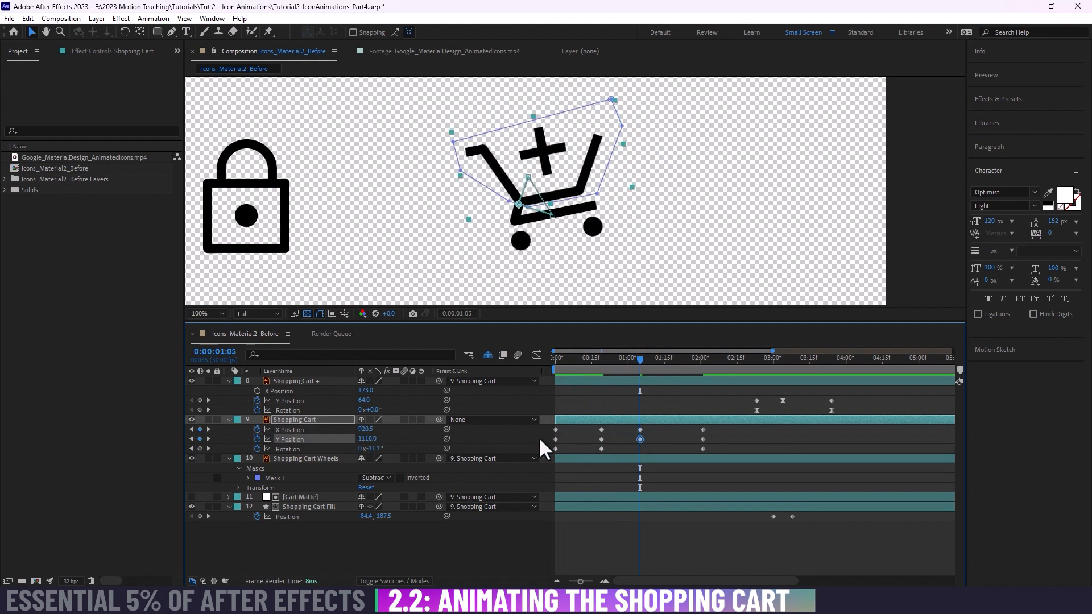
{"action": "left_click", "coordinate": [556, 439]}
{"action": "key", "text": "ctrl+c"}
{"action": "key", "text": "ctrl+v"}
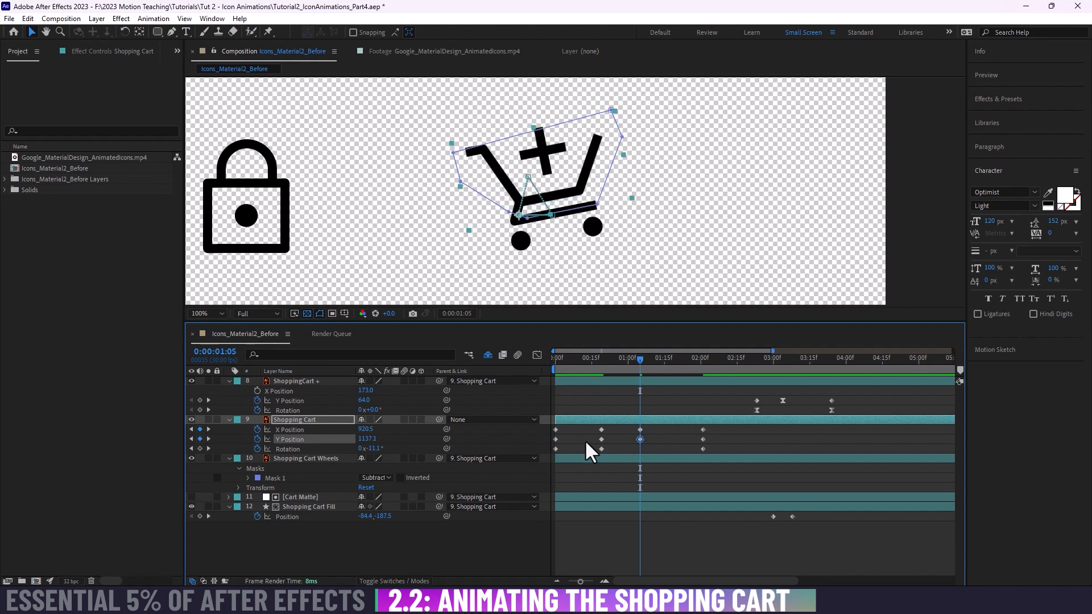
{"action": "key", "text": "Home"}
{"action": "key", "text": "space"}
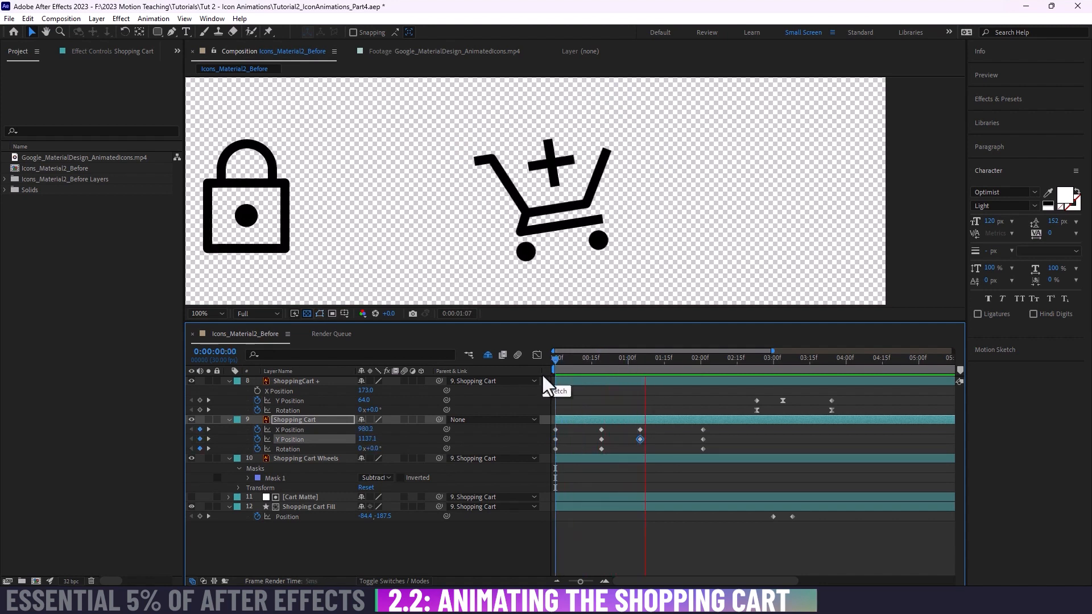
Step: Add a cart Y Position keyframe of about 1127 at 0:00:01:18 for a small second hop, and preview the animation several times
{"action": "left_click_drag", "start_coordinate": [636, 364], "coordinate": [669, 366]}
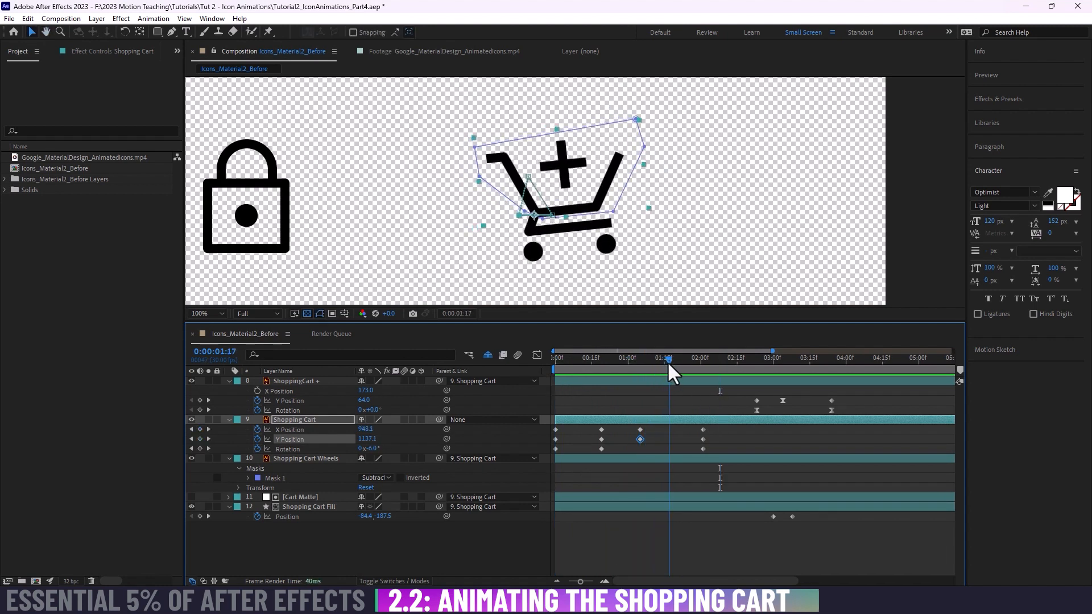
{"action": "left_click_drag", "start_coordinate": [667, 361], "coordinate": [670, 361]}
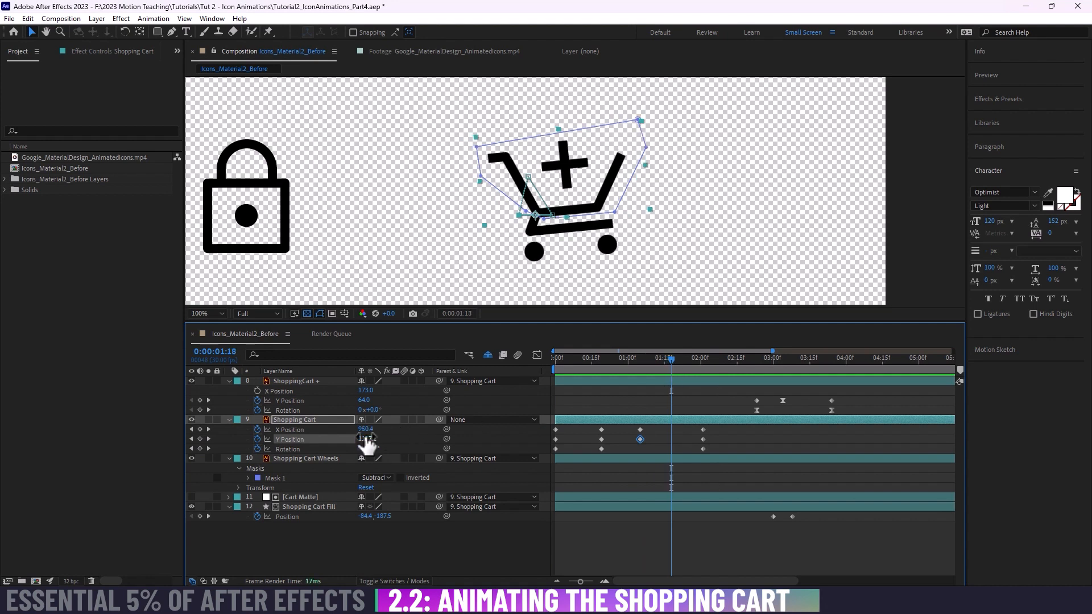
{"action": "left_click_drag", "start_coordinate": [367, 443], "coordinate": [358, 436]}
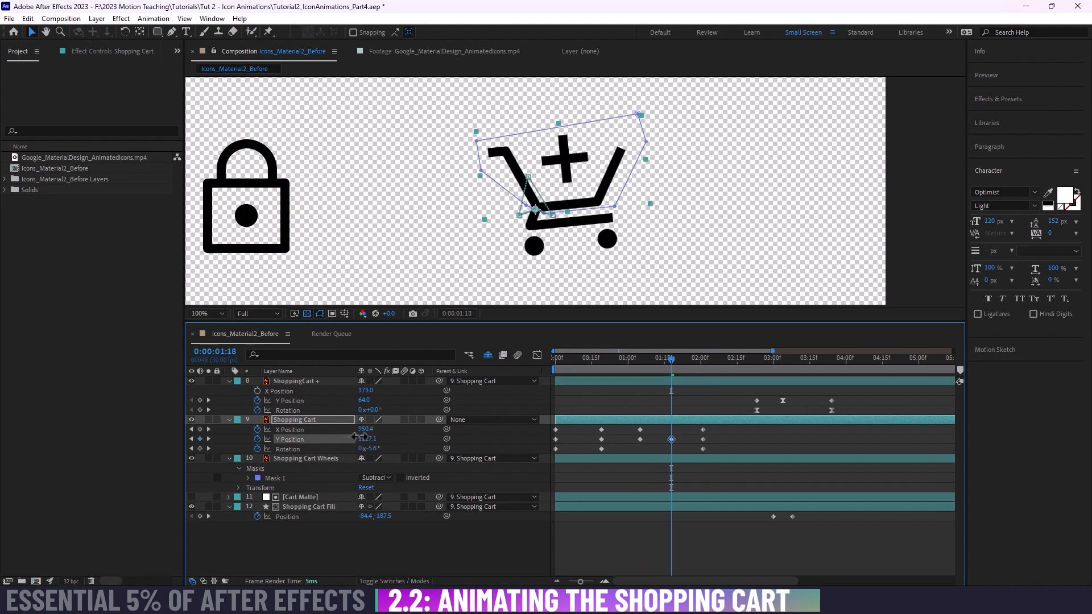
{"action": "key", "text": "space"}
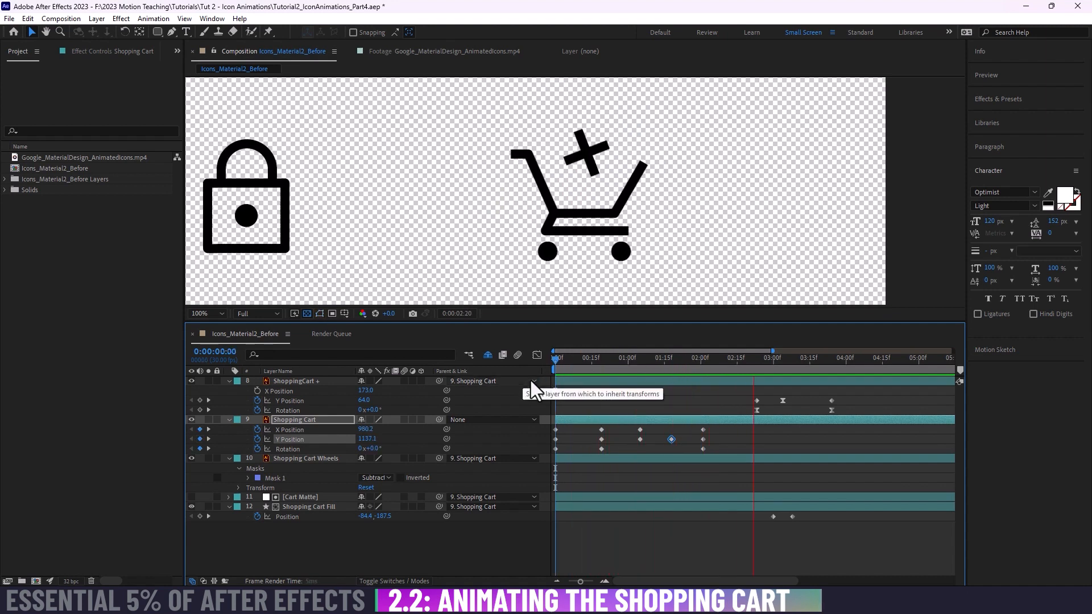
{"action": "key", "text": "space"}
{"action": "left_click", "coordinate": [553, 362]}
{"action": "key", "text": "space"}
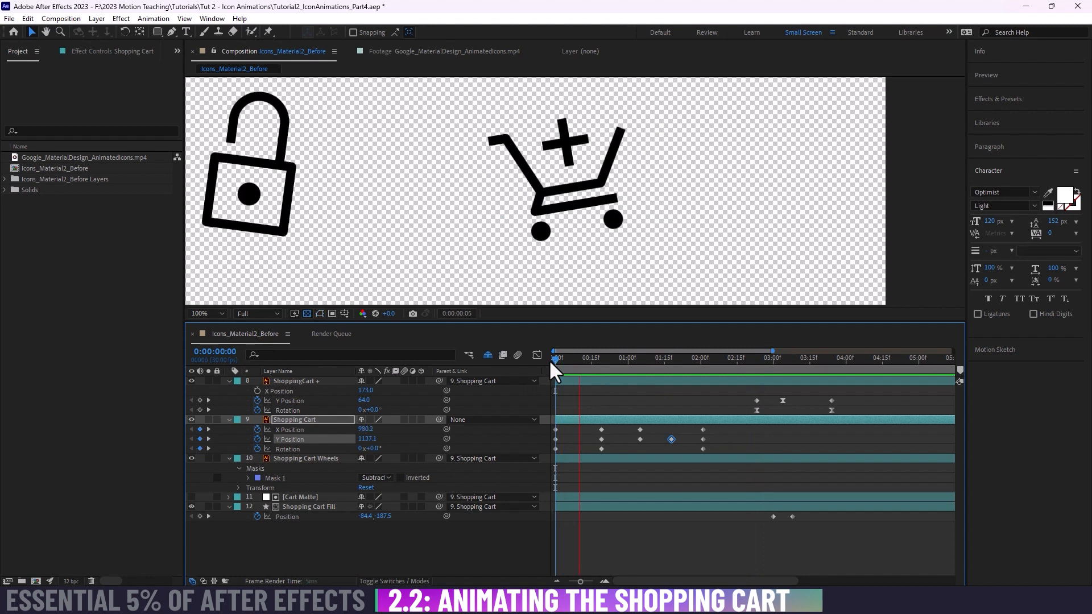
{"action": "key", "text": "space"}
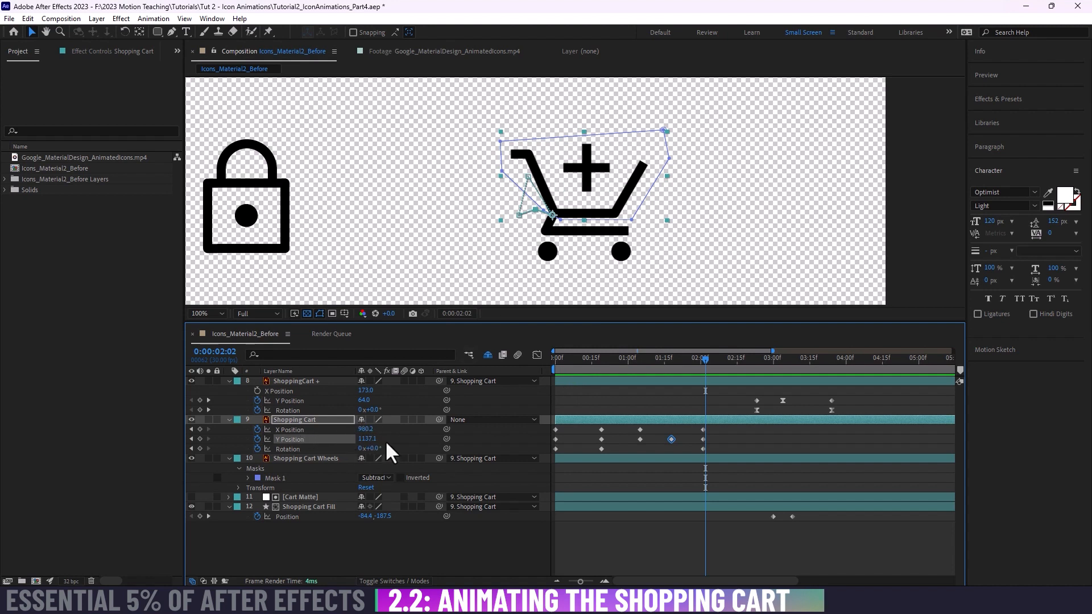
{"action": "left_click", "coordinate": [553, 362]}
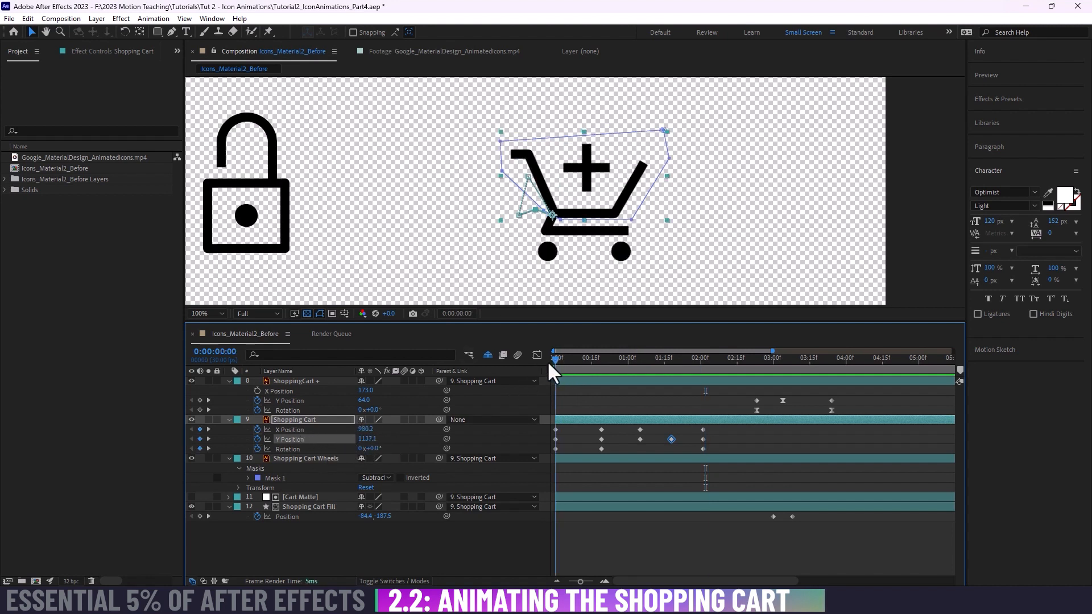
{"action": "key", "text": "space"}
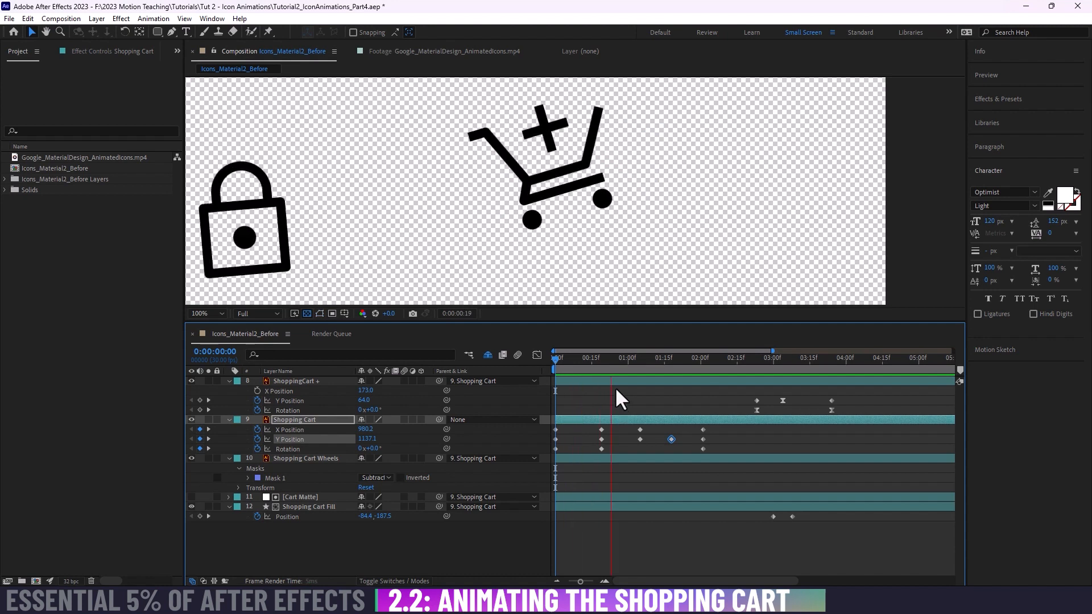
{"action": "key", "text": "space"}
Step: Move the cart's first-hop Position and Rotation keyframes earlier to about frame 11 and preview from the start
{"action": "left_click_drag", "start_coordinate": [589, 425], "coordinate": [611, 453]}
{"action": "left_click_drag", "start_coordinate": [601, 439], "coordinate": [582, 440]}
{"action": "left_click_drag", "start_coordinate": [557, 362], "coordinate": [532, 362]}
{"action": "key", "text": "space"}
{"action": "key", "text": "space"}
Step: Move the cart's landing keyframes to about frame 22, the second hop to about 1:05 and the final keyframes to about 1:15, and preview
{"action": "mouse_move", "coordinate": [630, 424]}
{"action": "left_mouse_down"}
{"action": "mouse_move", "coordinate": [648, 445]}
{"action": "mouse_move", "coordinate": [609, 439]}
{"action": "mouse_move", "coordinate": [640, 439]}
{"action": "left_mouse_up"}
{"action": "left_click_drag", "start_coordinate": [693, 425], "coordinate": [664, 450]}
{"action": "mouse_move", "coordinate": [559, 363]}
{"action": "left_mouse_down"}
{"action": "mouse_move", "coordinate": [535, 363]}
{"action": "mouse_move", "coordinate": [548, 365]}
{"action": "left_mouse_up"}
{"action": "key", "text": "space"}
{"action": "key", "text": "space"}
{"action": "key", "text": "space"}
{"action": "key", "text": "space"}
{"action": "left_click", "coordinate": [556, 363]}
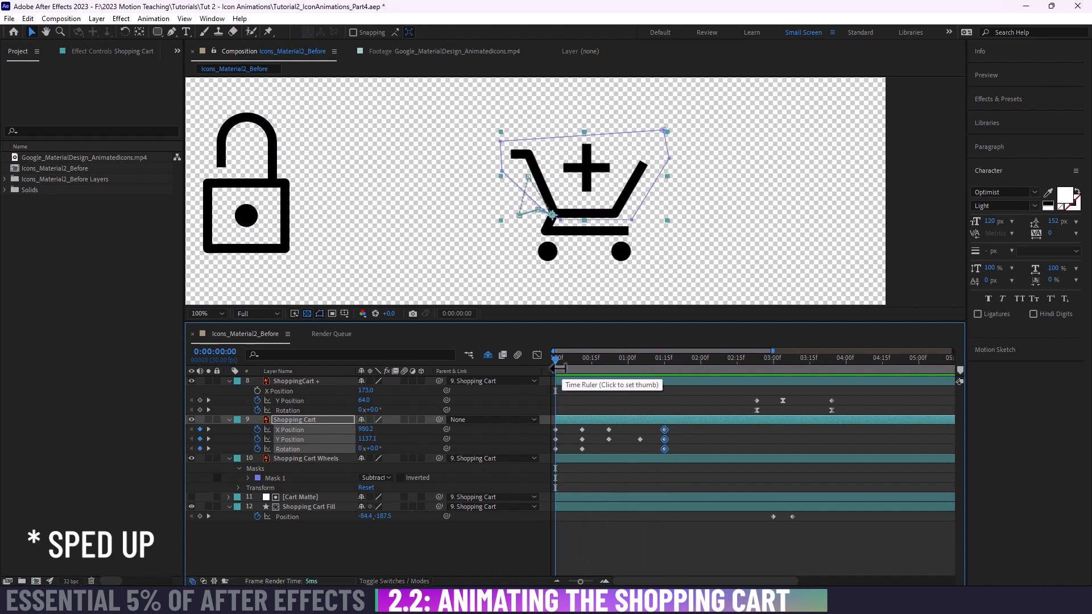
Step: Show the cart's Y Position curve in the Graph Editor, apply Easy Ease to the peak keyframes of both hops, and preview
{"action": "left_click", "coordinate": [301, 439]}
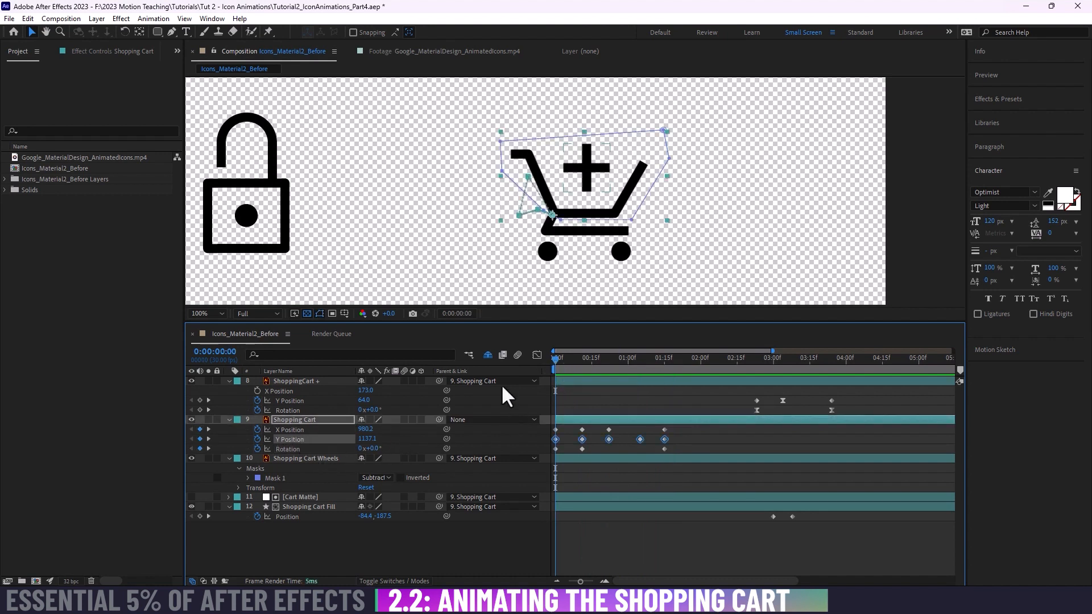
{"action": "left_click", "coordinate": [536, 355]}
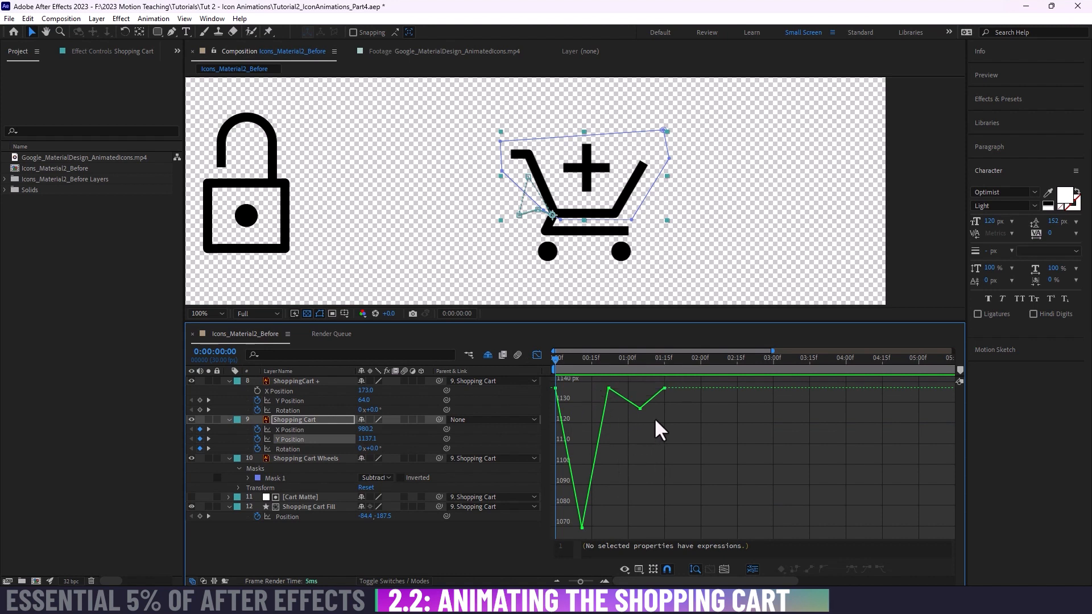
{"action": "left_click_drag", "start_coordinate": [638, 425], "coordinate": [578, 532]}
{"action": "left_click", "coordinate": [852, 570]}
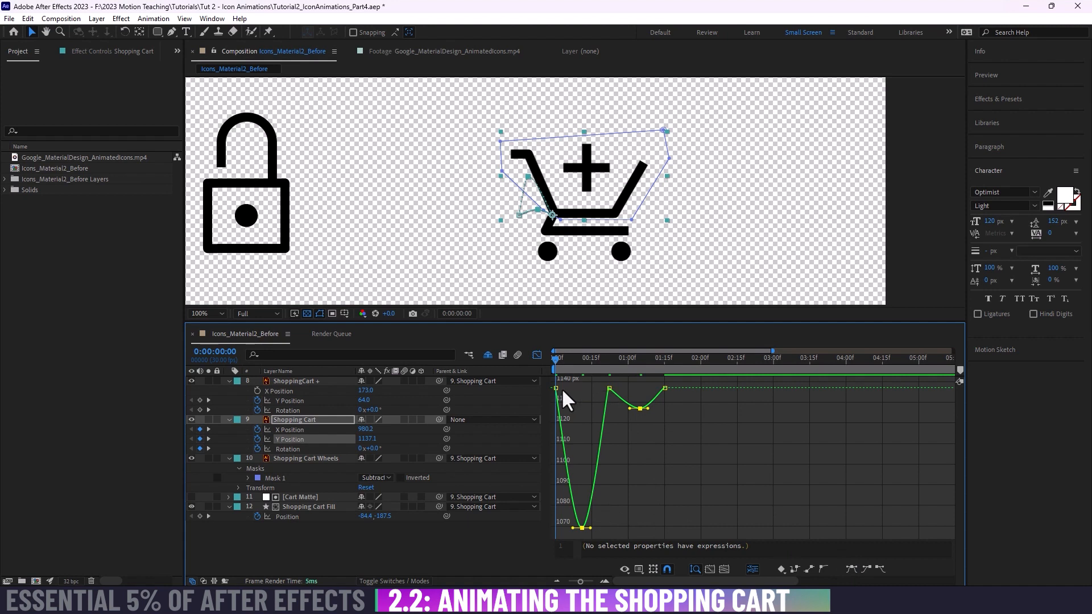
{"action": "key", "text": "space"}
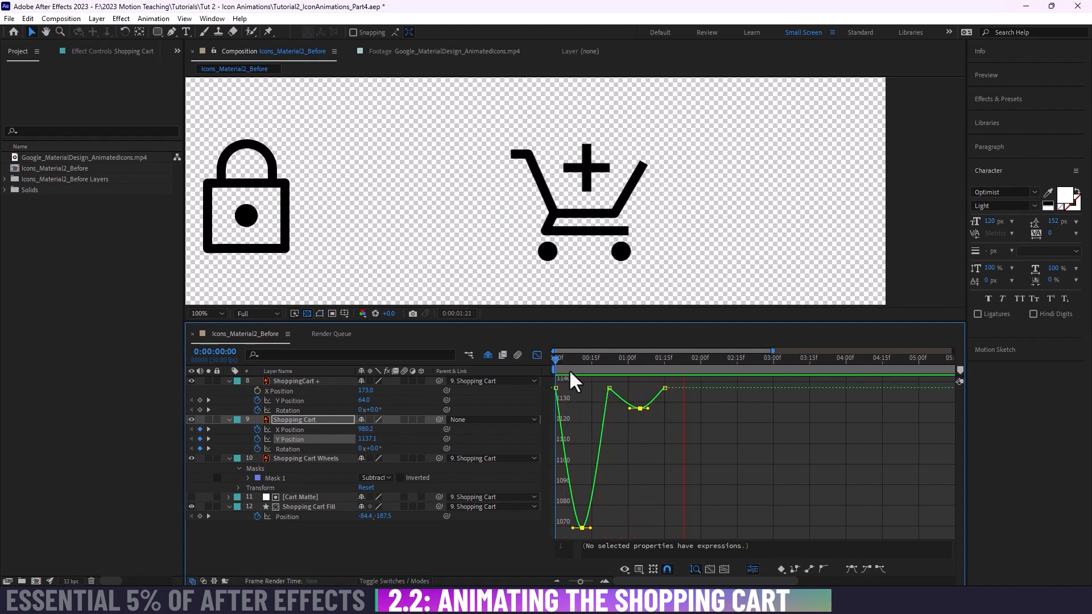
{"action": "key", "text": "space"}
Step: Lengthen the incoming handle of the first hop's Y Position peak and widen the second peak's handles, and preview the easing
{"action": "left_click", "coordinate": [595, 523]}
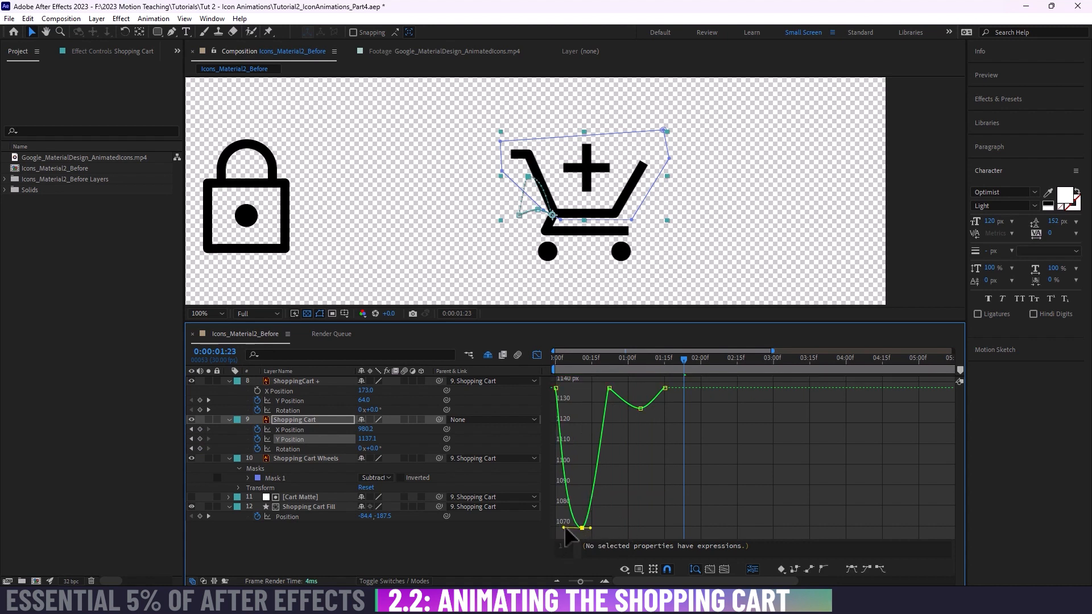
{"action": "left_click", "coordinate": [640, 409]}
{"action": "left_click_drag", "start_coordinate": [609, 359], "coordinate": [527, 359]}
{"action": "key", "text": "space"}
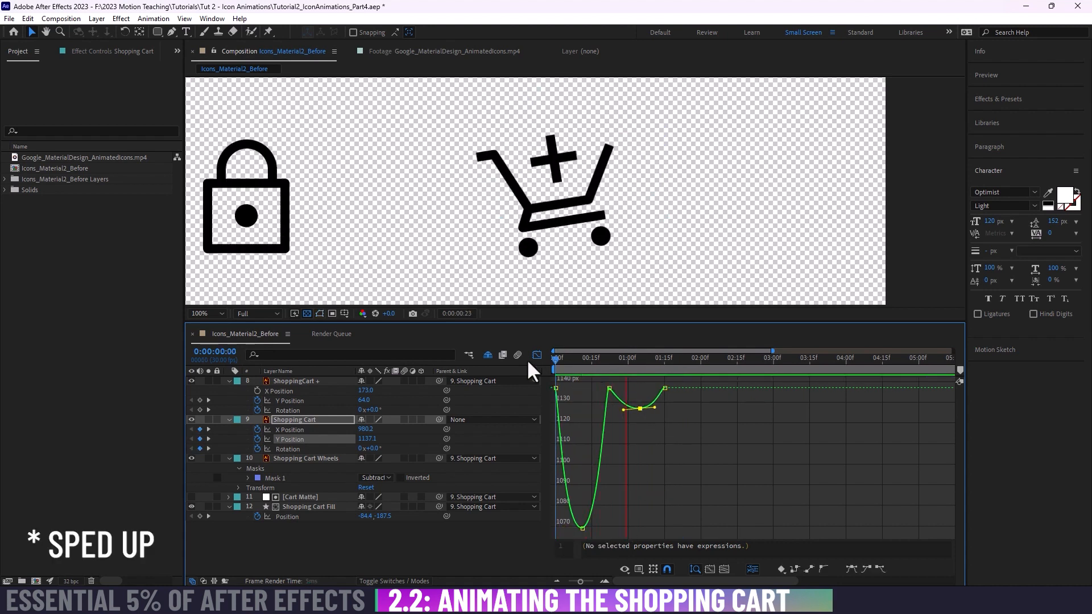
{"action": "key", "text": "space"}
Step: Move the Y Position landing keyframe to about frame 19 and the second hop's peak to about frame 25, and preview from the start
{"action": "left_click_drag", "start_coordinate": [609, 389], "coordinate": [602, 388]}
{"action": "left_click_drag", "start_coordinate": [640, 409], "coordinate": [617, 412]}
{"action": "key", "text": "space"}
{"action": "key", "text": "Home"}
{"action": "key", "text": "space"}
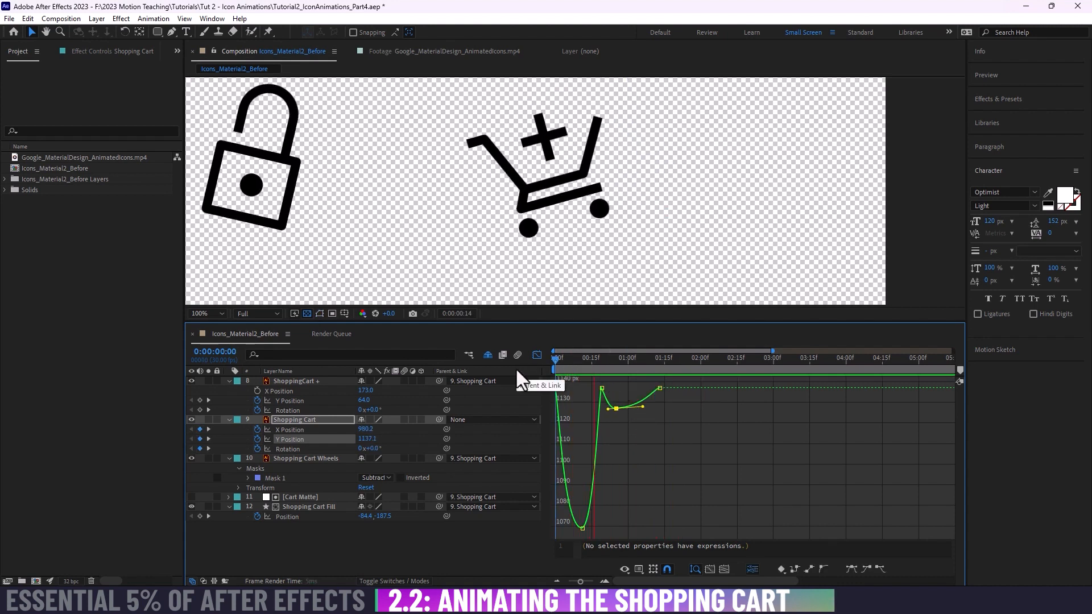
Step: Raise the second hop's Y Position peak to about 1117.7 px at frame 26, preview, and move the final Y keyframe to about 1:09
{"action": "left_click", "coordinate": [618, 359]}
{"action": "left_click_drag", "start_coordinate": [616, 409], "coordinate": [618, 428]}
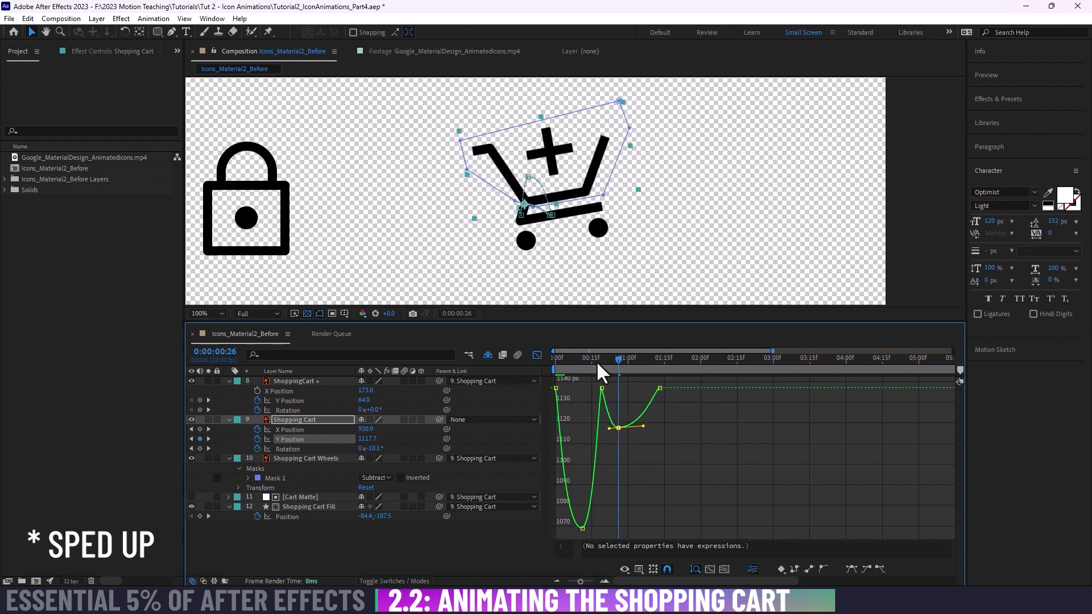
{"action": "key", "text": "space"}
{"action": "left_click_drag", "start_coordinate": [597, 361], "coordinate": [553, 358]}
{"action": "key", "text": "space"}
{"action": "key", "text": "space"}
{"action": "key", "text": "space"}
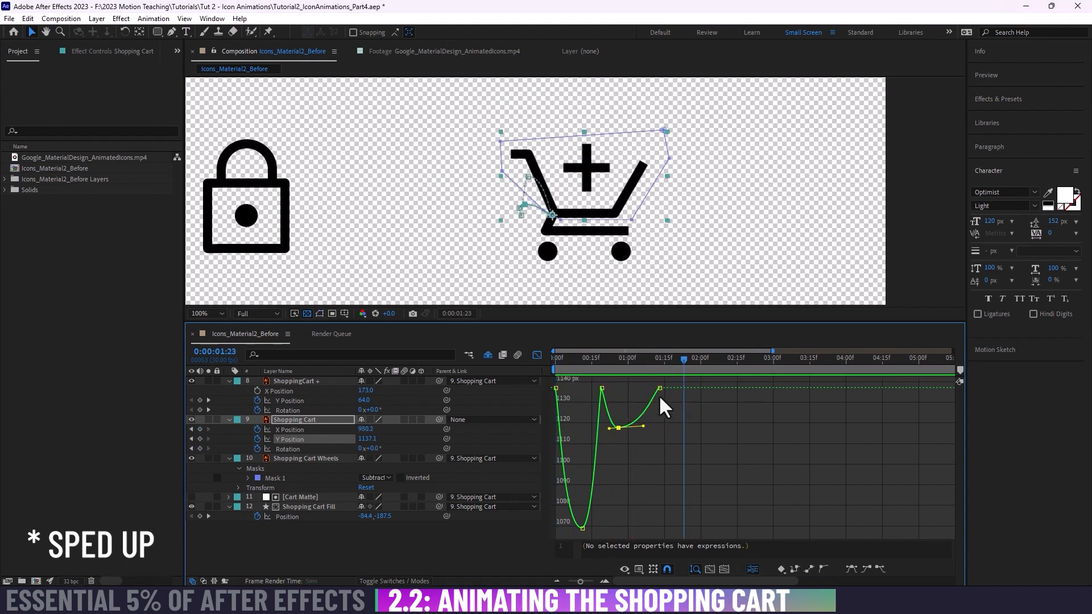
{"action": "left_click_drag", "start_coordinate": [660, 388], "coordinate": [650, 389]}
Step: Examine the cart's hops in the Google_MaterialDesign_AnimatedIcons.mp4 reference and compare them with a preview of the composition
{"action": "left_click", "coordinate": [433, 51]}
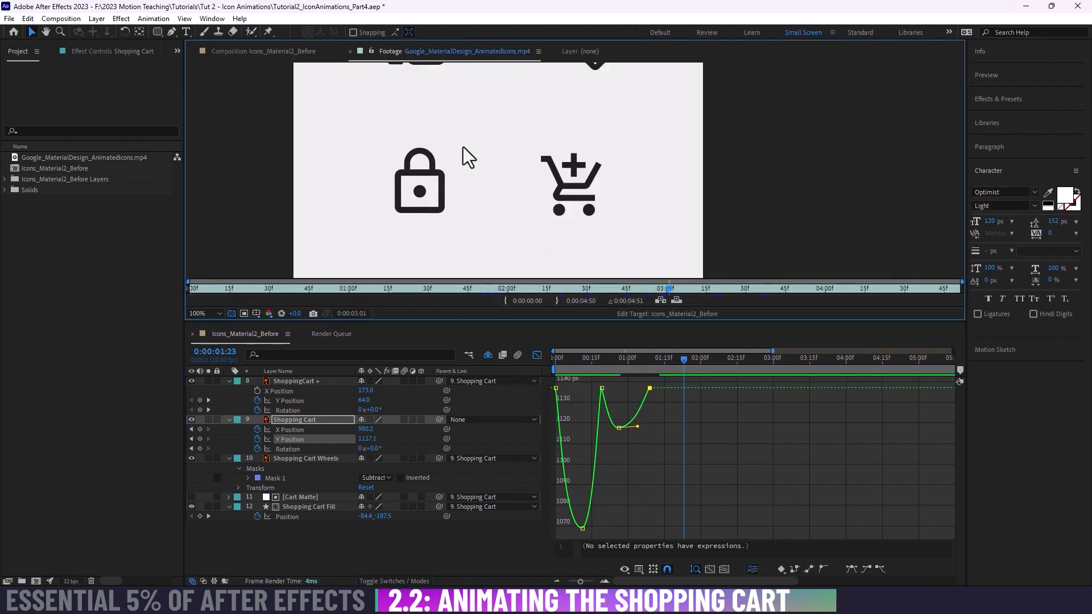
{"action": "left_click", "coordinate": [614, 289]}
{"action": "left_click_drag", "start_coordinate": [605, 288], "coordinate": [731, 293]}
{"action": "left_click_drag", "start_coordinate": [743, 295], "coordinate": [790, 295]}
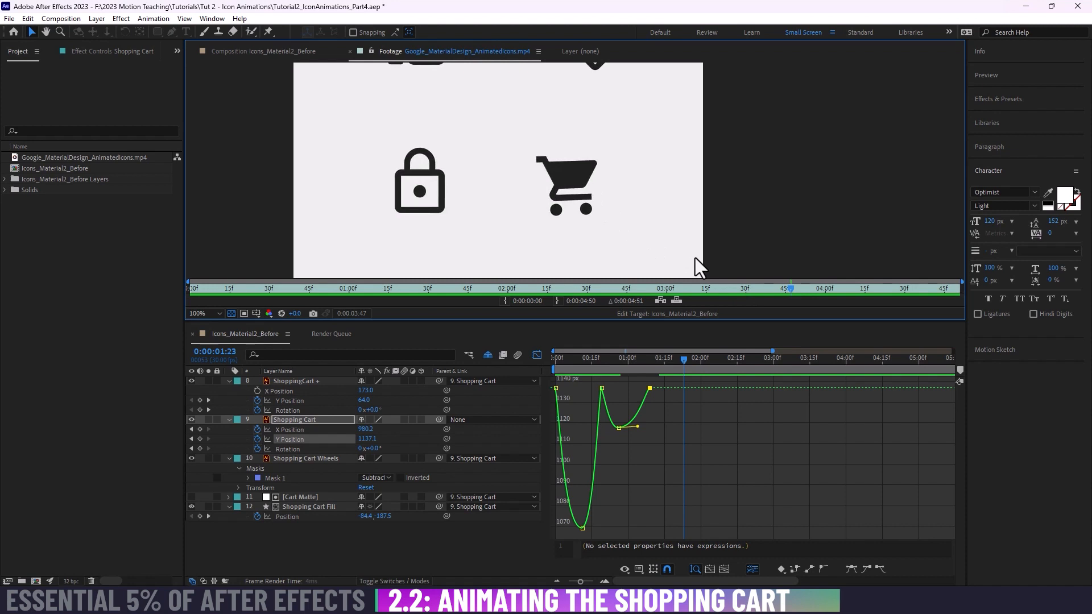
{"action": "left_click_drag", "start_coordinate": [703, 289], "coordinate": [674, 294]}
{"action": "key", "text": "space"}
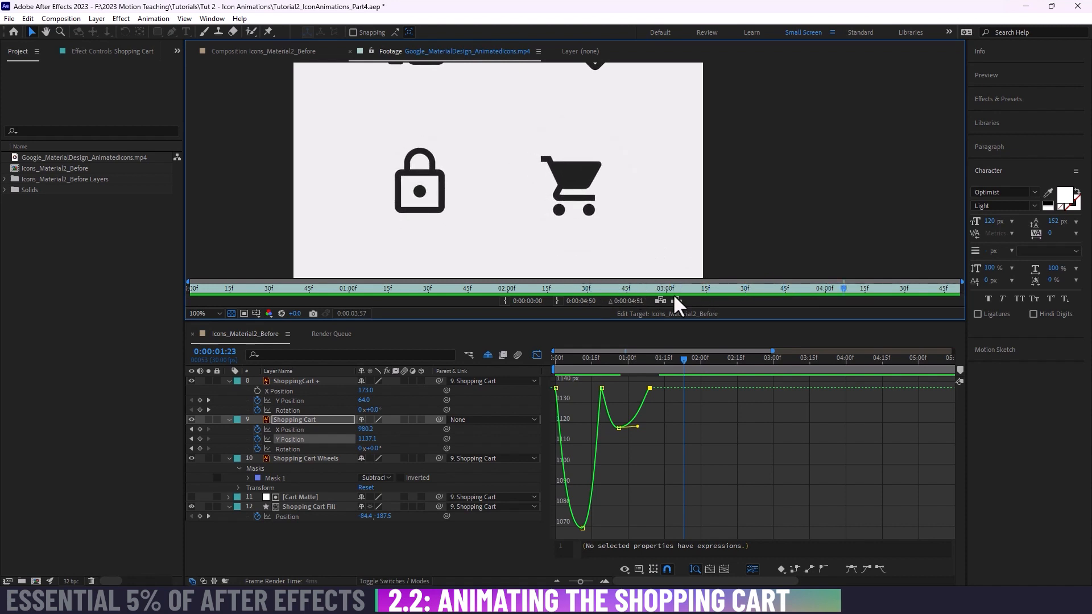
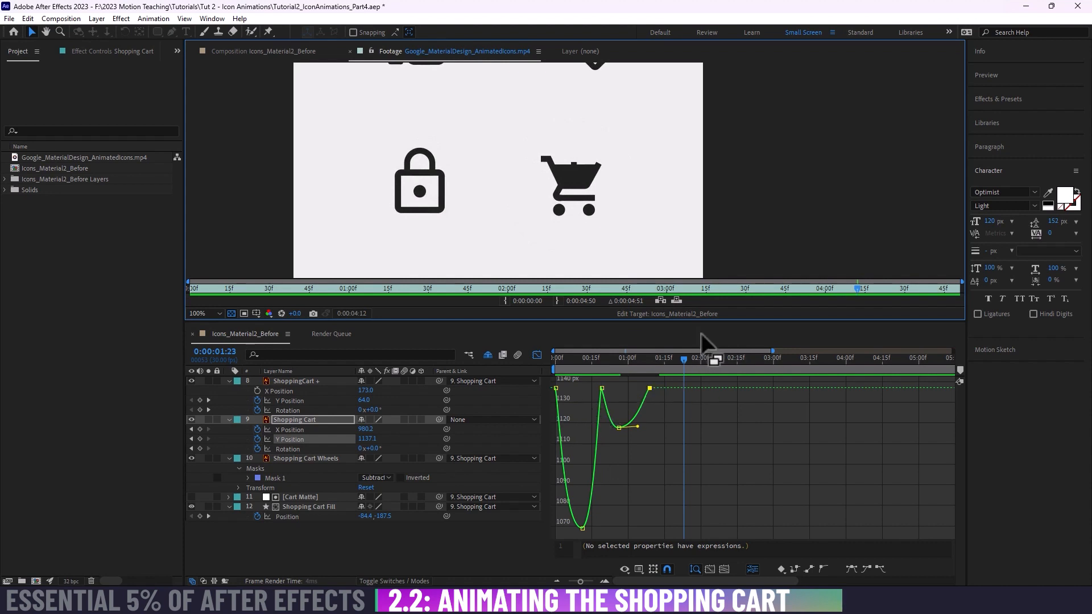
{"action": "left_click", "coordinate": [329, 51]}
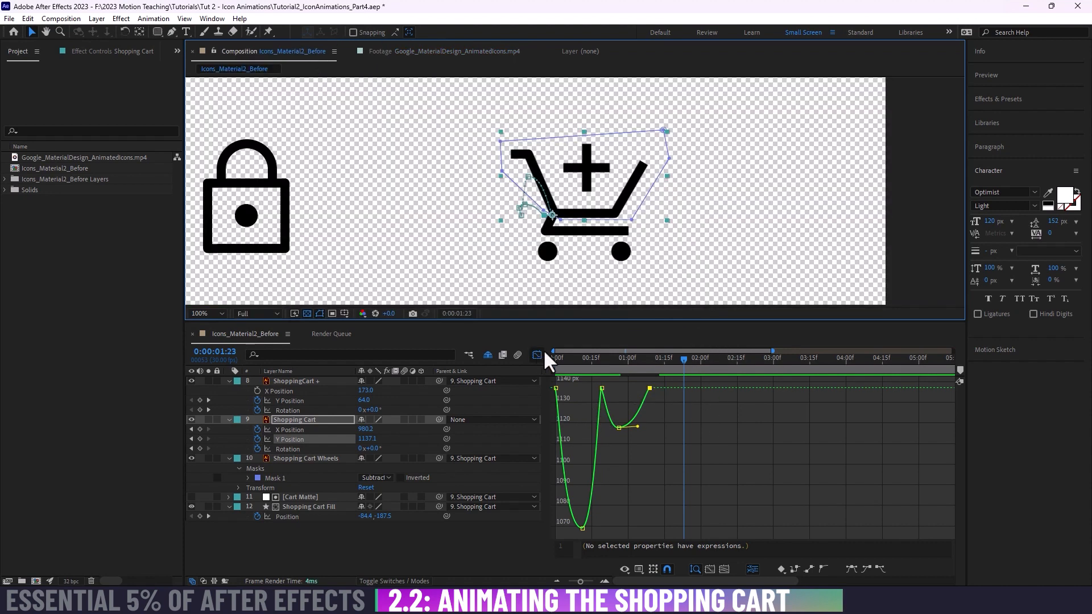
{"action": "key", "text": "Home"}
{"action": "key", "text": "space"}
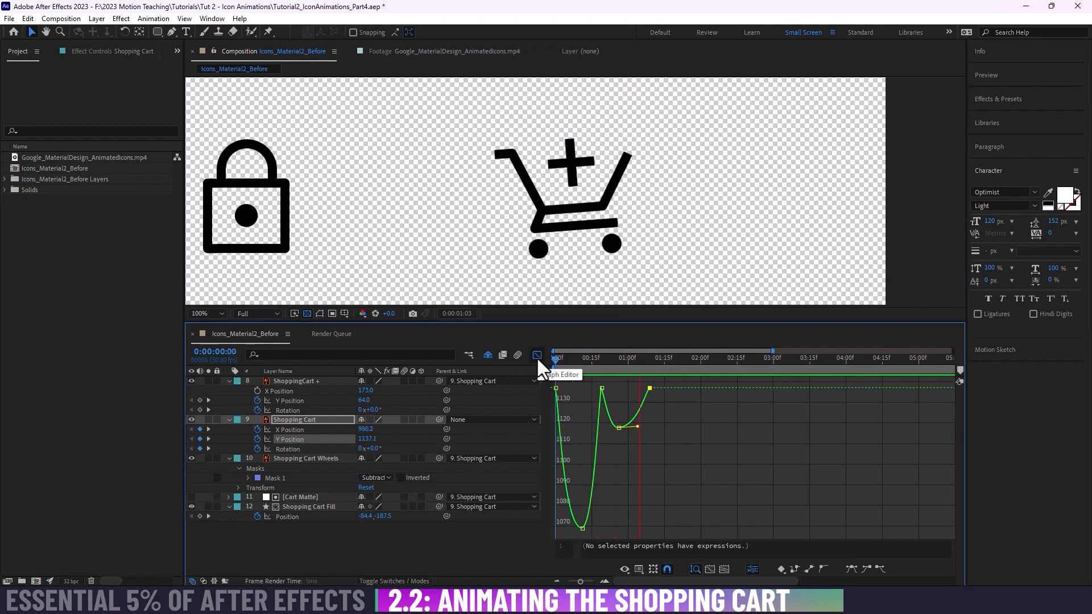
{"action": "key", "text": "space"}
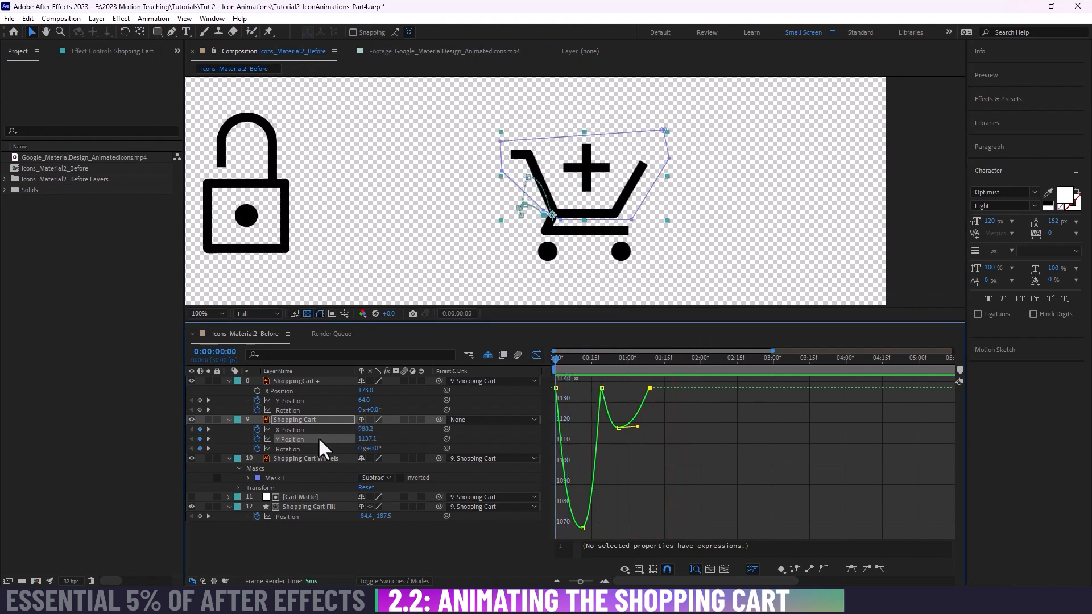
Step: Show the cart's X and Y Position curves together and move the lowest X Position keyframe to about frame 19
{"action": "left_click", "coordinate": [315, 429]}
{"action": "left_click", "coordinate": [323, 439], "text": "shift"}
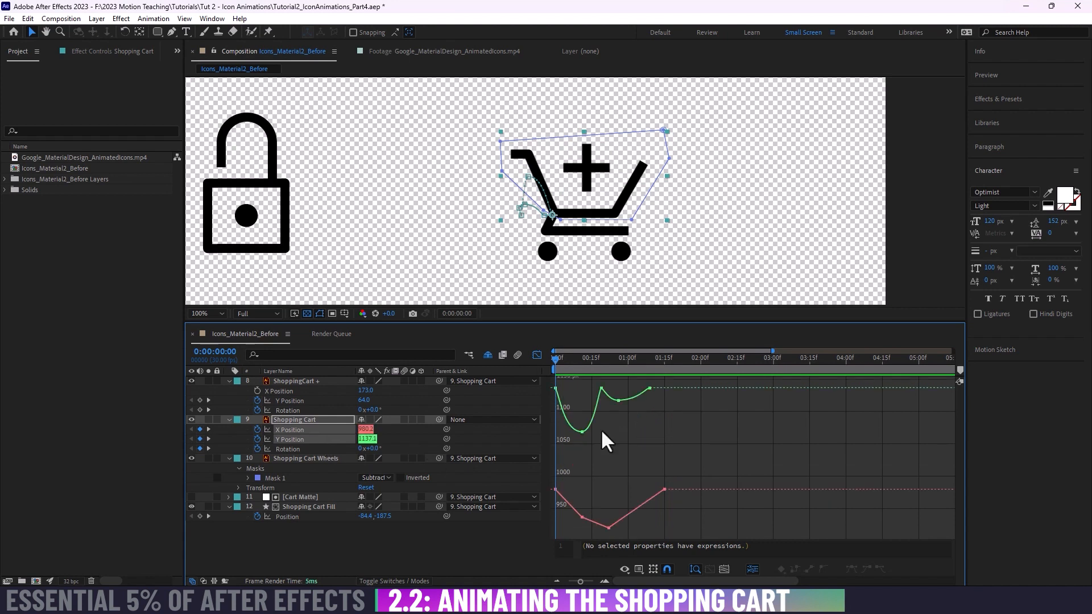
{"action": "left_click_drag", "start_coordinate": [579, 356], "coordinate": [601, 356]}
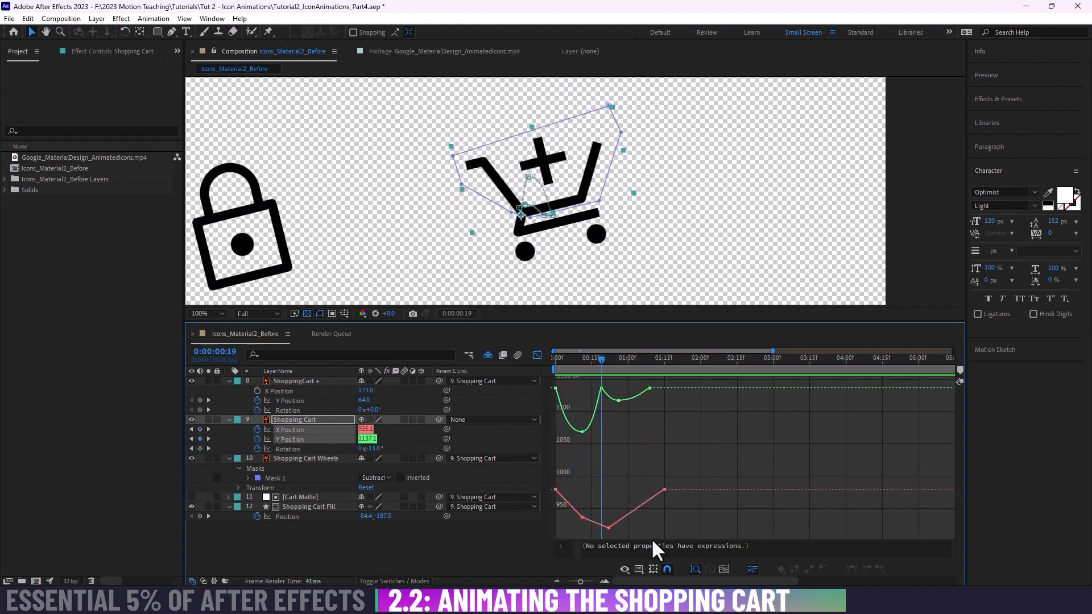
{"action": "left_click_drag", "start_coordinate": [609, 528], "coordinate": [602, 526]}
Step: Apply Easy Ease to the final and first-hop X Position keyframes, angle the first-hop handle along the curve, and preview
{"action": "left_click_drag", "start_coordinate": [603, 358], "coordinate": [675, 358]}
{"action": "left_click", "coordinate": [665, 490]}
{"action": "left_click", "coordinate": [852, 569]}
{"action": "left_click_drag", "start_coordinate": [644, 489], "coordinate": [638, 487]}
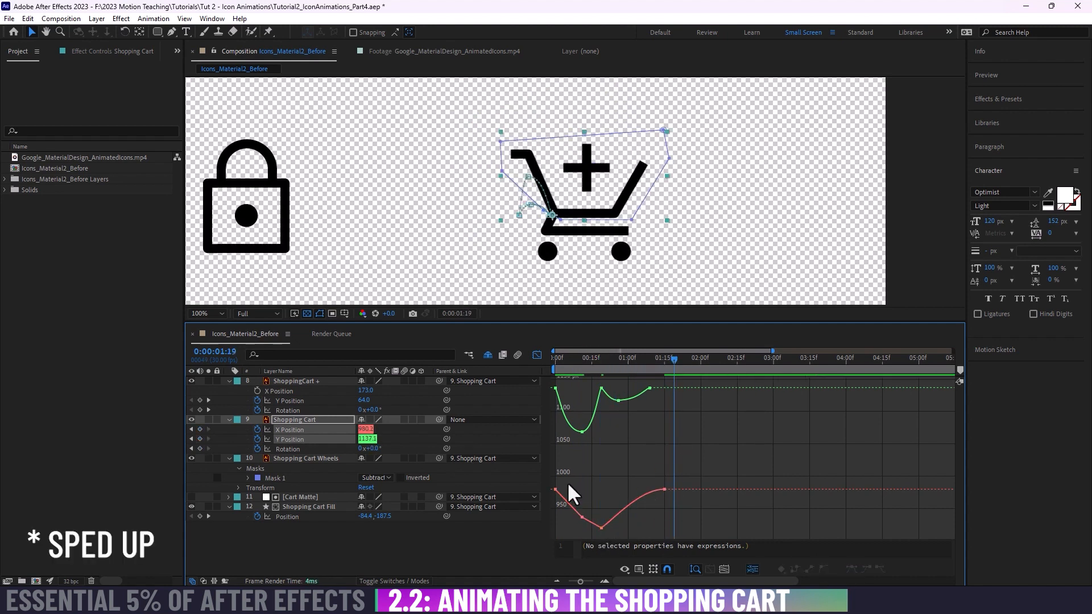
{"action": "left_click", "coordinate": [582, 518]}
{"action": "left_click", "coordinate": [851, 570]}
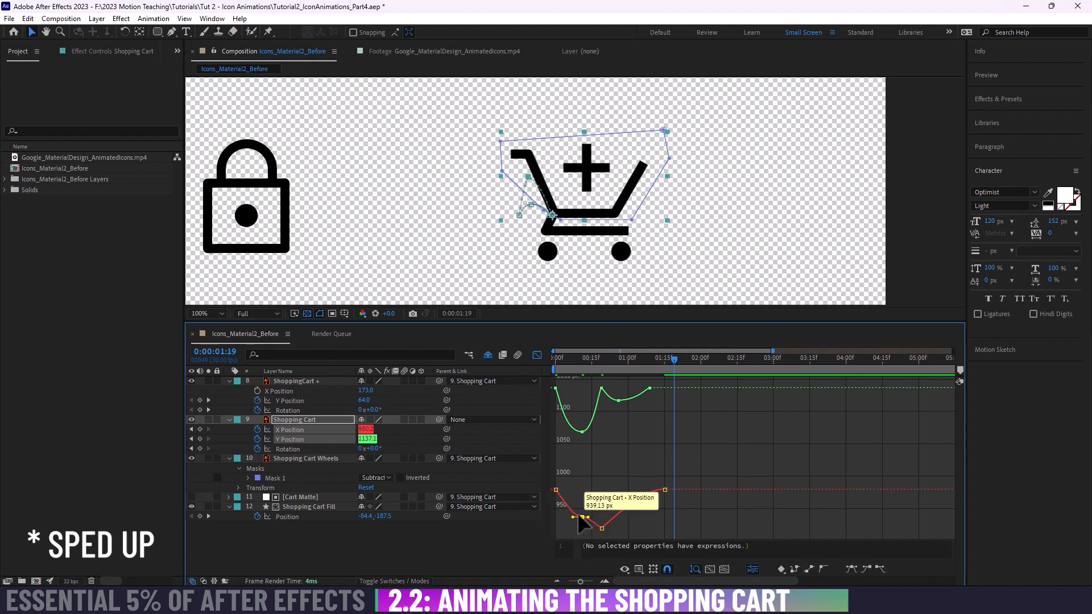
{"action": "left_click_drag", "start_coordinate": [589, 517], "coordinate": [577, 510]}
{"action": "left_click_drag", "start_coordinate": [566, 361], "coordinate": [527, 356]}
{"action": "key", "text": "space"}
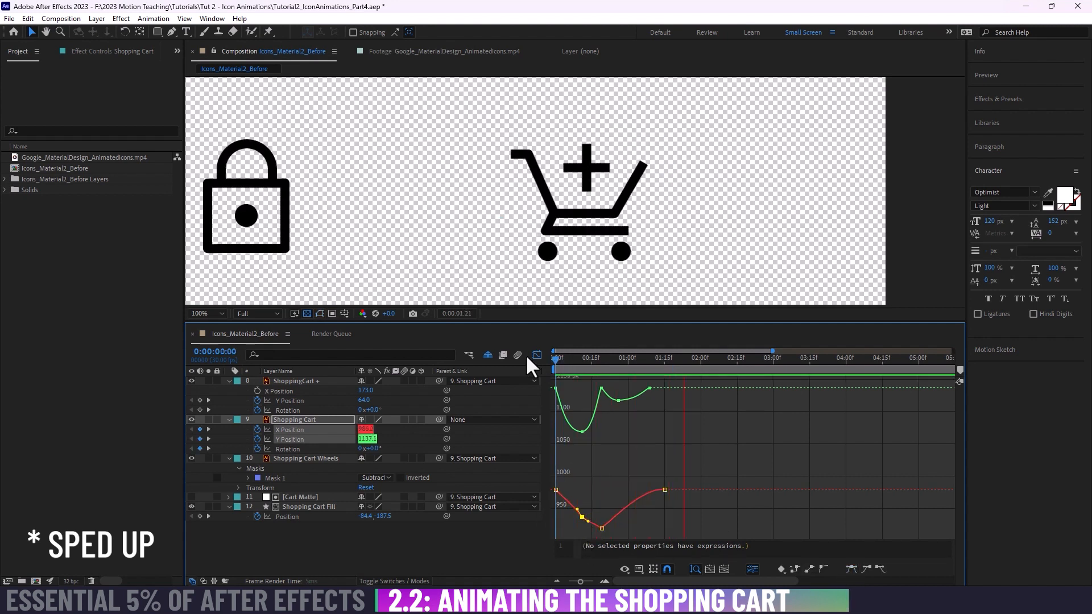
{"action": "key", "text": "space"}
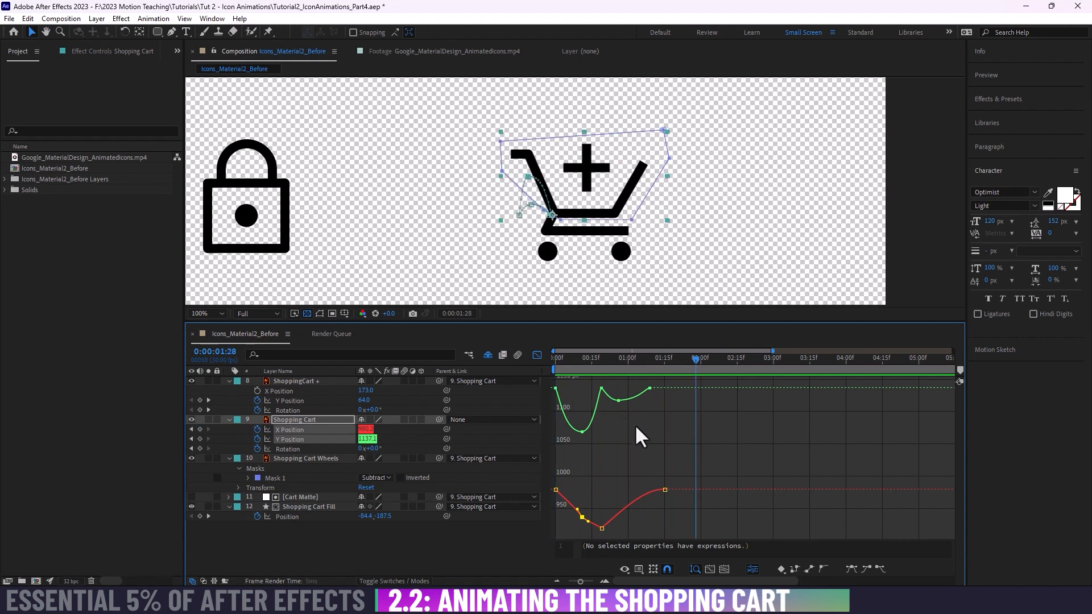
Step: Move the landing keyframe of the X Position curve to the second hop's peak at frame 26 and preview
{"action": "left_click_drag", "start_coordinate": [591, 359], "coordinate": [619, 357]}
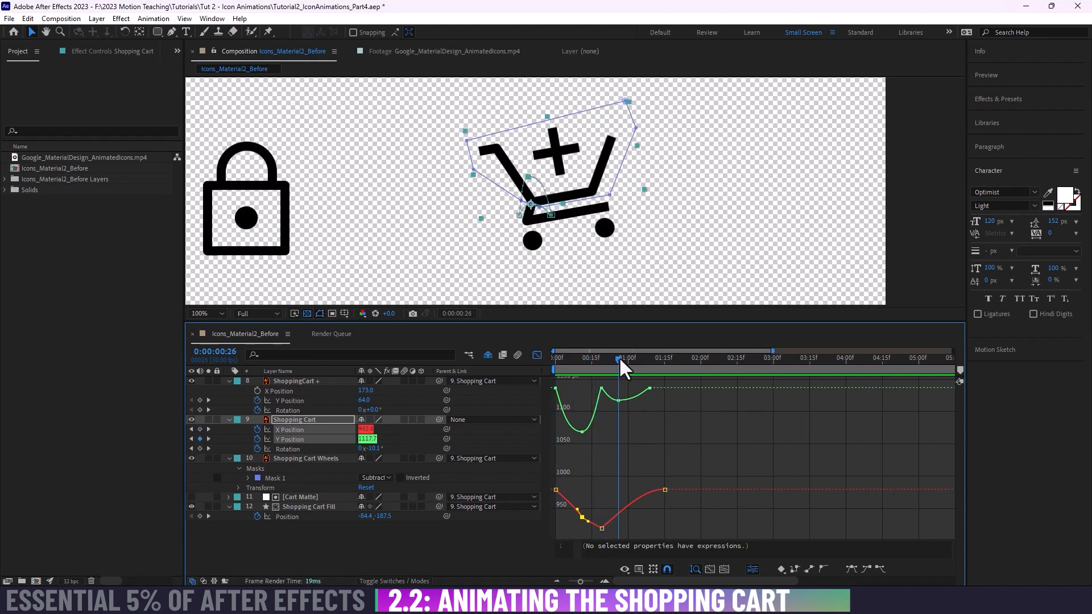
{"action": "left_click_drag", "start_coordinate": [602, 528], "coordinate": [622, 519]}
{"action": "left_click", "coordinate": [554, 358]}
{"action": "key", "text": "space"}
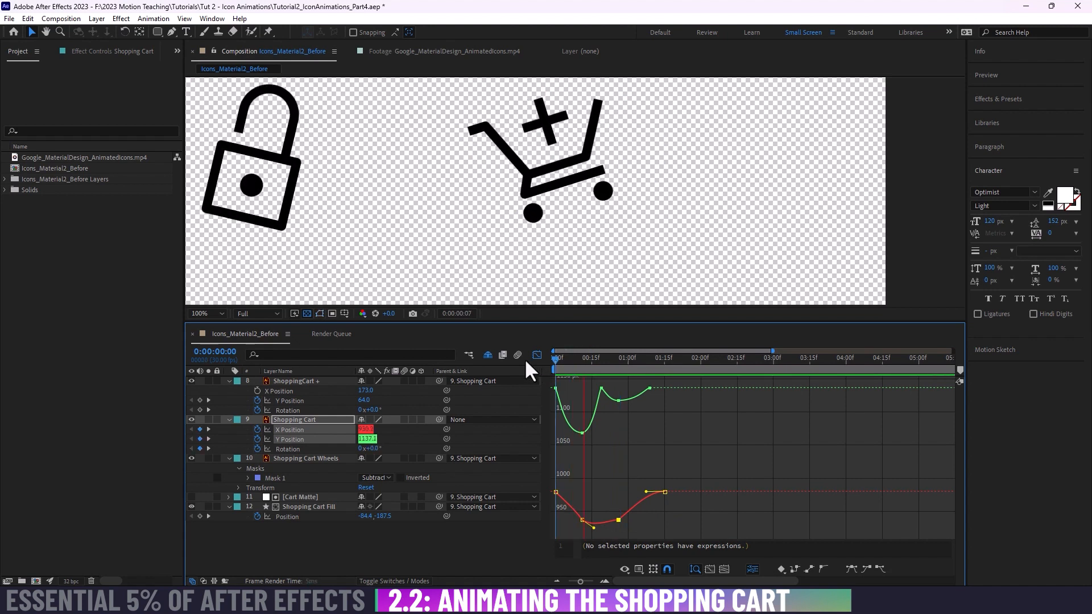
{"action": "key", "text": "space"}
Step: Convert the X Position keyframes at both hop peaks to linear interpolation
{"action": "left_click_drag", "start_coordinate": [585, 364], "coordinate": [616, 364]}
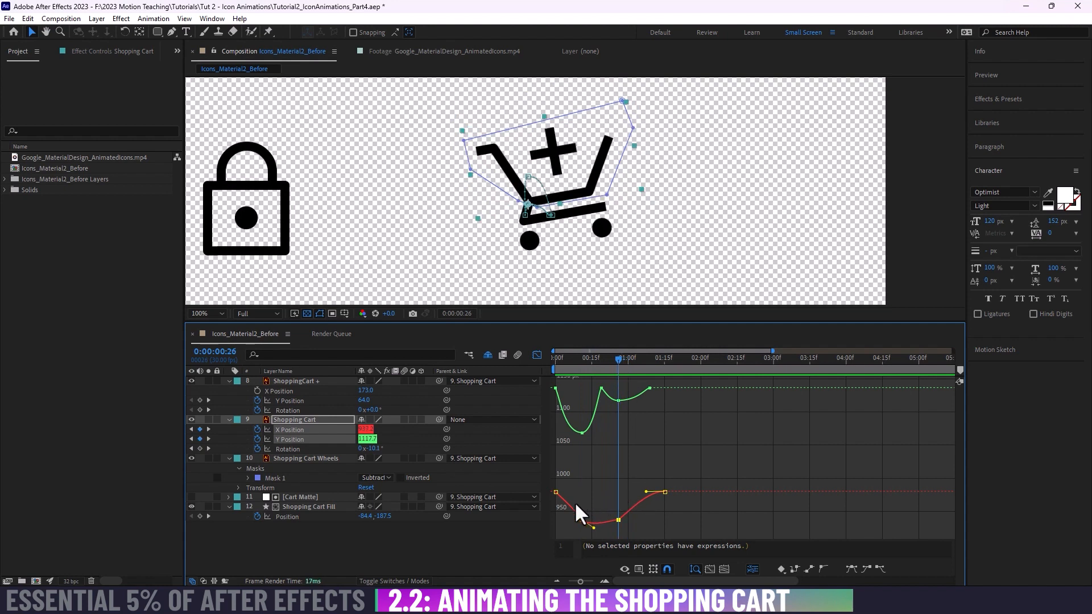
{"action": "left_click", "coordinate": [582, 520], "text": "ctrl"}
{"action": "left_click", "coordinate": [572, 499]}
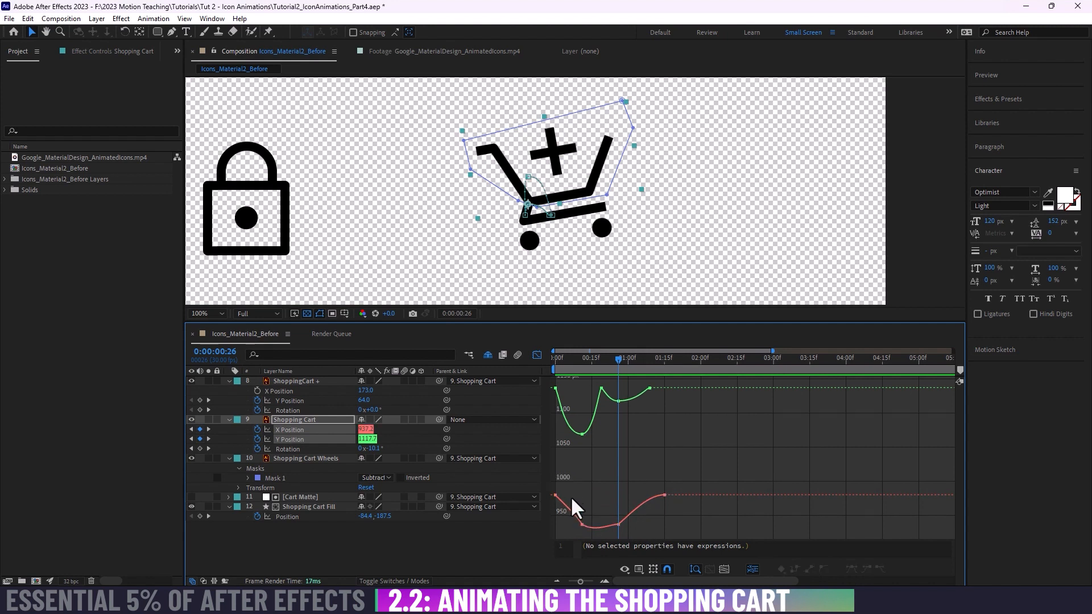
{"action": "left_click_drag", "start_coordinate": [633, 526], "coordinate": [634, 525]}
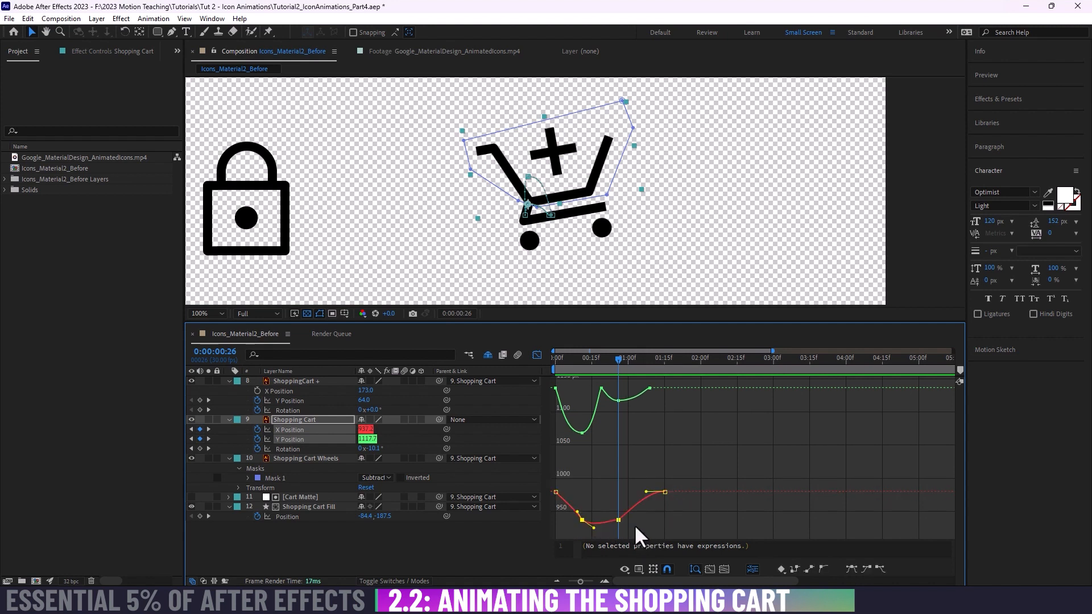
{"action": "left_click", "coordinate": [810, 566]}
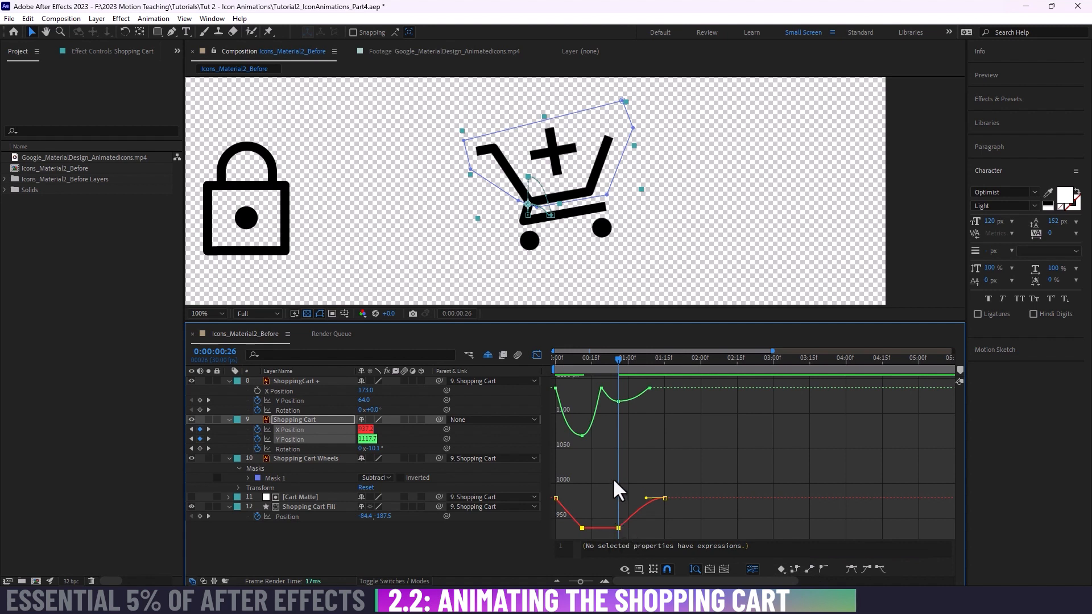
Step: Adjust the first hop's X Position keyframe and move the final X Position keyframe to 1:09, matching the Y Position curve's end
{"action": "left_click_drag", "start_coordinate": [582, 528], "coordinate": [616, 544]}
{"action": "left_click_drag", "start_coordinate": [547, 358], "coordinate": [650, 384]}
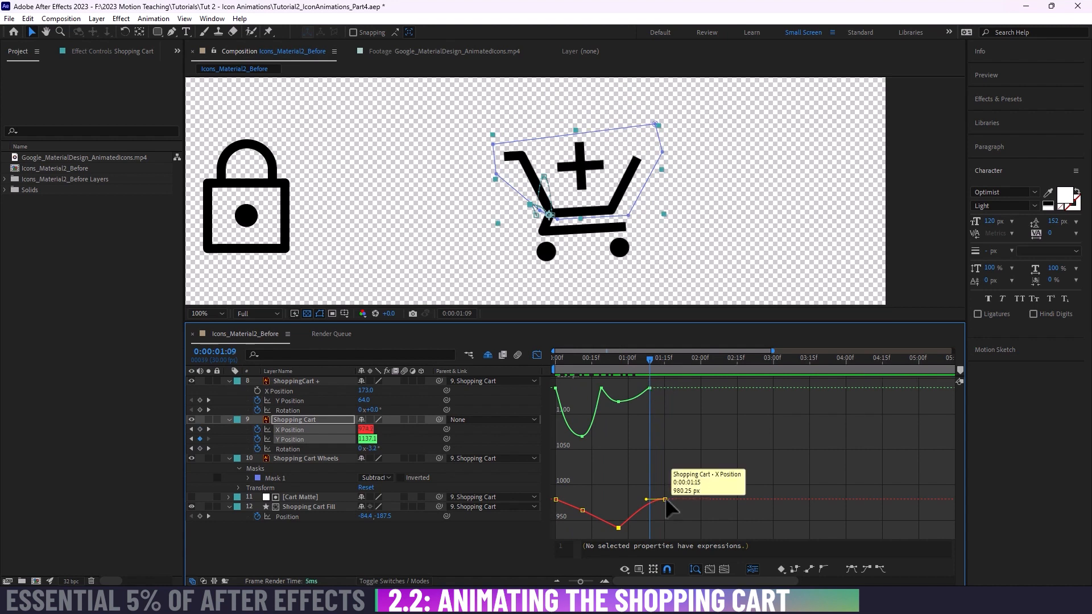
{"action": "left_click_drag", "start_coordinate": [665, 500], "coordinate": [650, 503]}
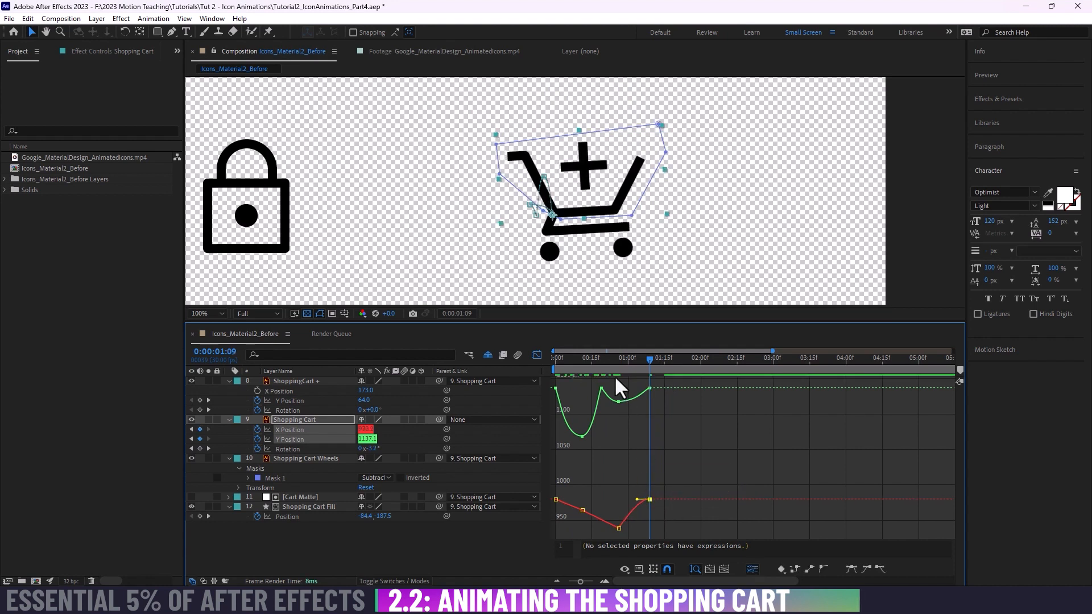
Step: Make the first hop's X Position keyframe the curve's lowest point, raise the second hop's, and convert the final keyframe to linear
{"action": "left_click", "coordinate": [621, 359]}
{"action": "left_click_drag", "start_coordinate": [582, 510], "coordinate": [617, 512]}
{"action": "left_click", "coordinate": [649, 500]}
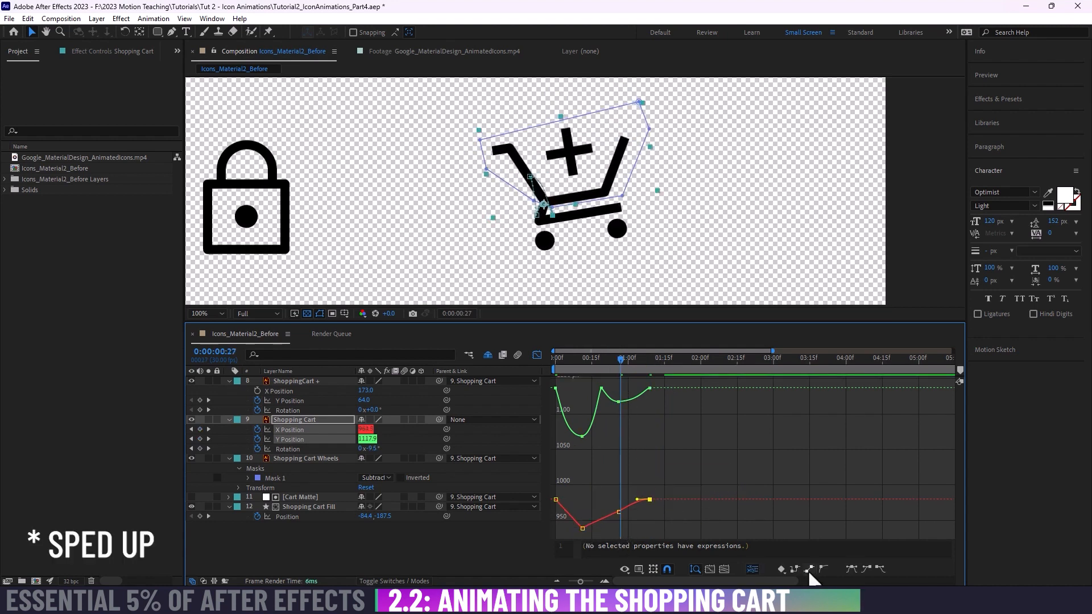
{"action": "left_click", "coordinate": [810, 570]}
{"action": "left_click", "coordinate": [711, 455]}
{"action": "mouse_move", "coordinate": [621, 360]}
{"action": "left_mouse_down"}
{"action": "mouse_move", "coordinate": [537, 358]}
{"action": "mouse_move", "coordinate": [612, 368]}
{"action": "left_mouse_up"}
{"action": "key", "text": "space"}
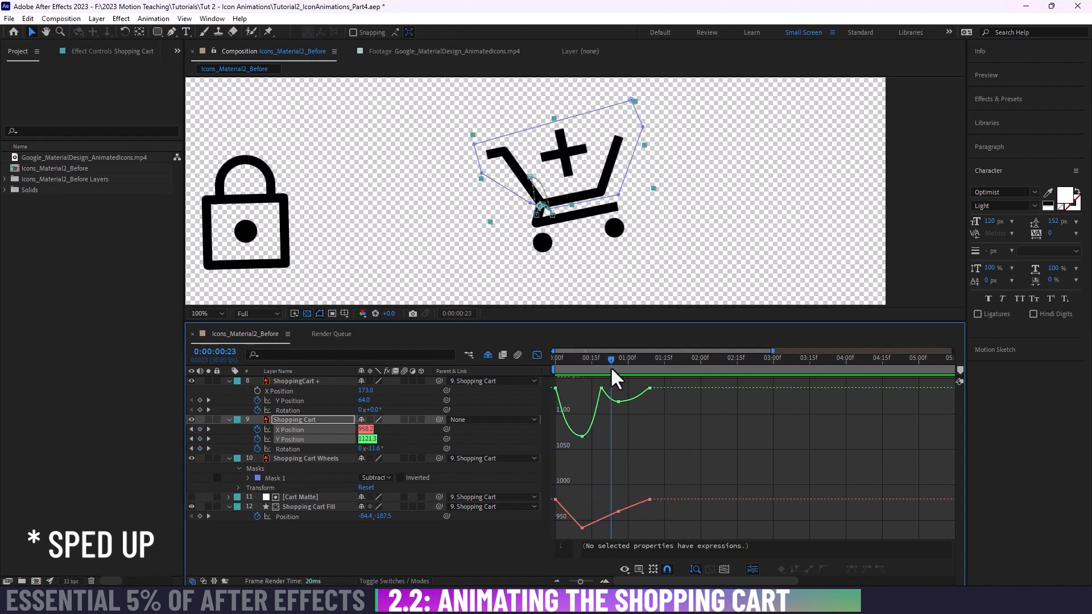
Step: Try moving the first hop's X Position keyframe to about frame 5 and the second hop's to about frame 23
{"action": "left_click_drag", "start_coordinate": [581, 528], "coordinate": [568, 524]}
{"action": "left_click_drag", "start_coordinate": [611, 359], "coordinate": [570, 364]}
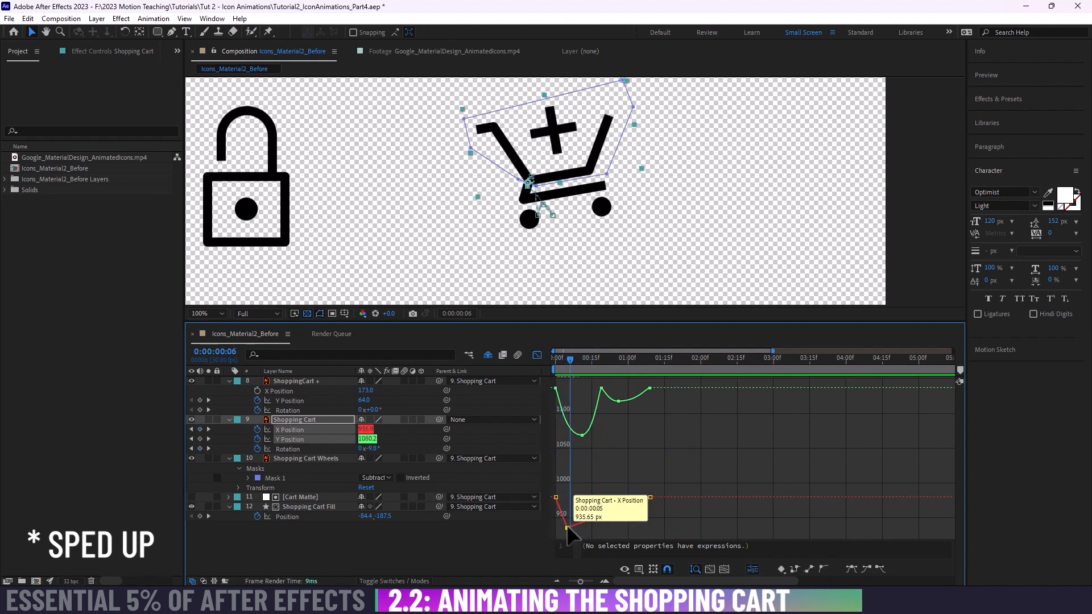
{"action": "left_click_drag", "start_coordinate": [567, 528], "coordinate": [565, 544]}
{"action": "left_click_drag", "start_coordinate": [618, 498], "coordinate": [610, 519]}
{"action": "mouse_move", "coordinate": [569, 360]}
{"action": "left_mouse_down"}
{"action": "mouse_move", "coordinate": [536, 361]}
{"action": "mouse_move", "coordinate": [587, 358]}
{"action": "left_mouse_up"}
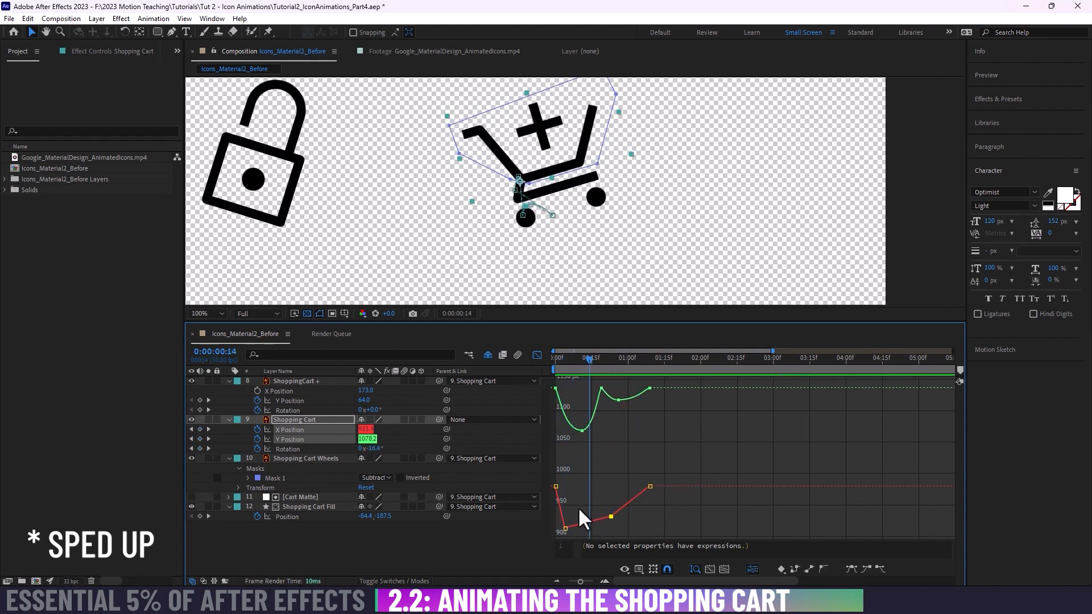
Step: Return the first hop's X Position keyframe to frame 11, lower the second hop's to about 836 px at frame 25, and preview
{"action": "left_click_drag", "start_coordinate": [611, 517], "coordinate": [582, 526]}
{"action": "left_click_drag", "start_coordinate": [560, 361], "coordinate": [598, 363]}
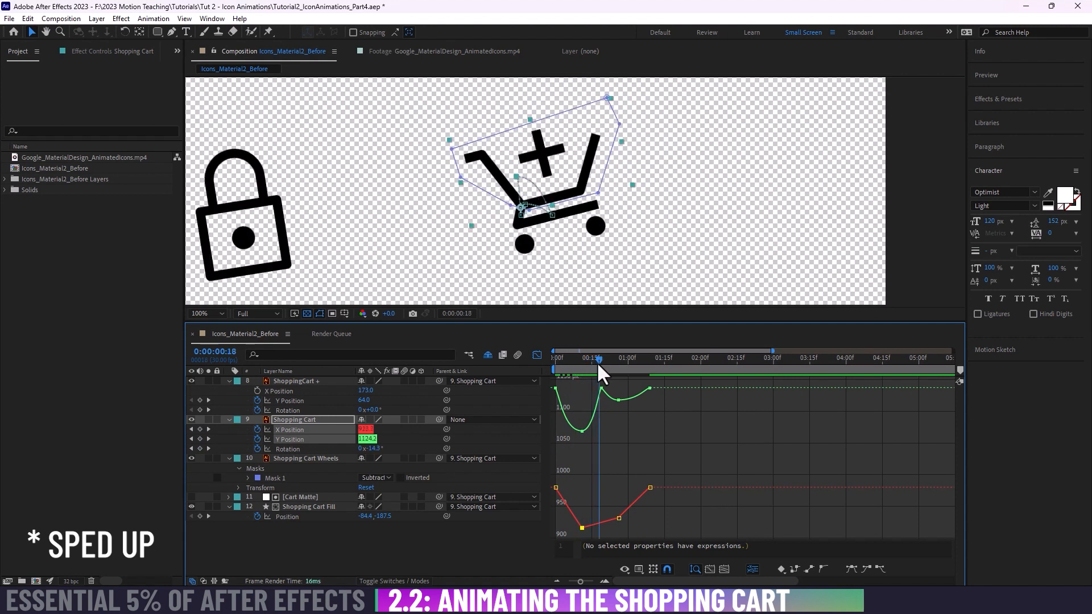
{"action": "left_click_drag", "start_coordinate": [619, 518], "coordinate": [616, 535]}
{"action": "key", "text": "space"}
{"action": "mouse_move", "coordinate": [564, 359]}
{"action": "left_mouse_down"}
{"action": "mouse_move", "coordinate": [538, 361]}
{"action": "mouse_move", "coordinate": [548, 361]}
{"action": "left_mouse_up"}
{"action": "key", "text": "space"}
{"action": "key", "text": "space"}
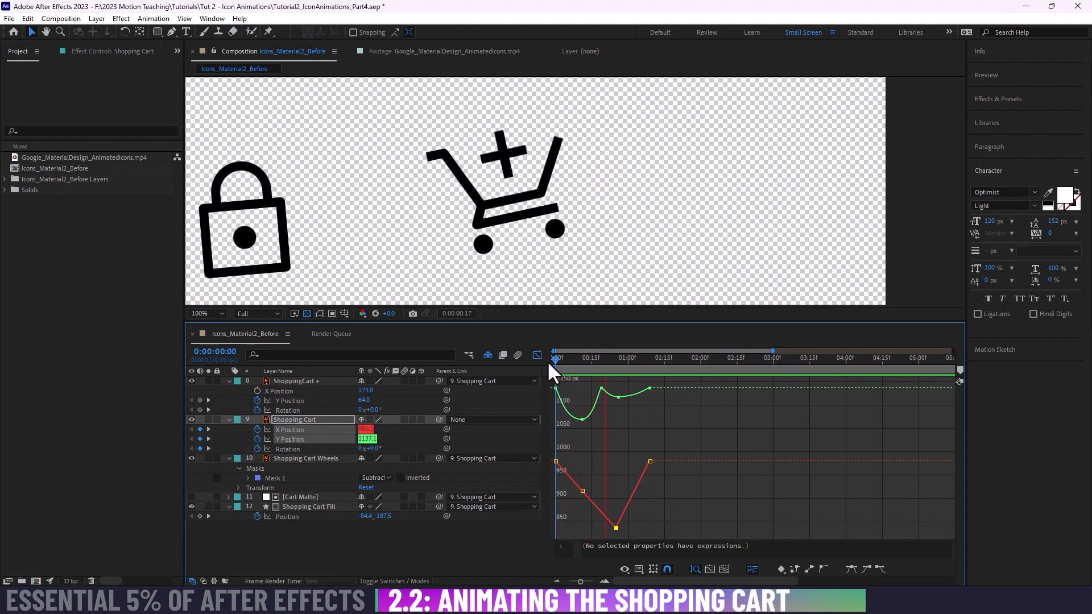
{"action": "key", "text": "space"}
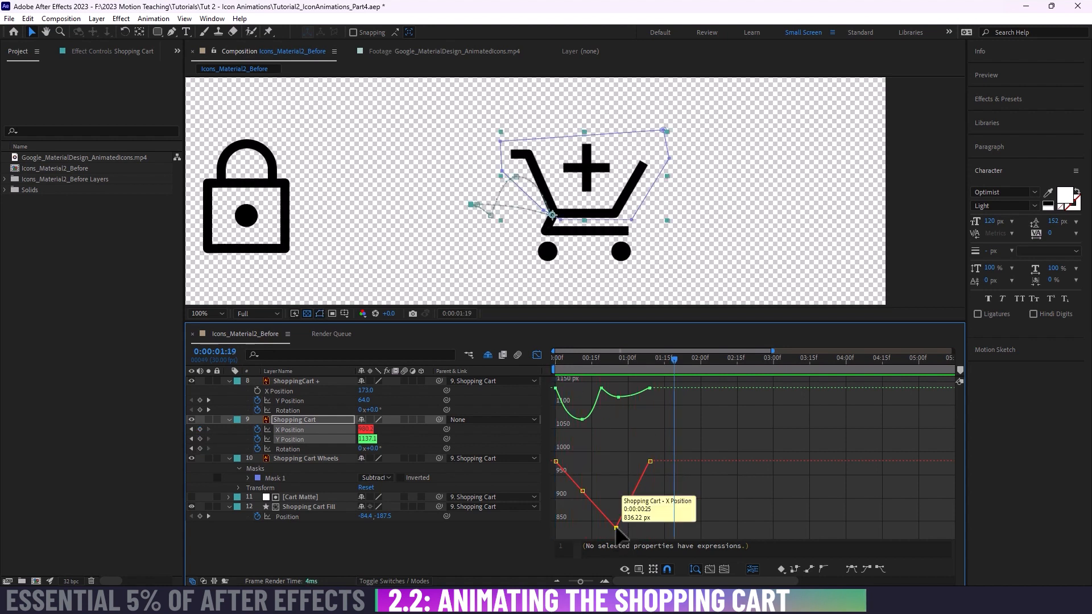
Step: Delete the second hop's X Position keyframe, fine-tune the value of the one at frame 11, and preview the motion
{"action": "left_click", "coordinate": [616, 528]}
{"action": "key", "text": "Delete"}
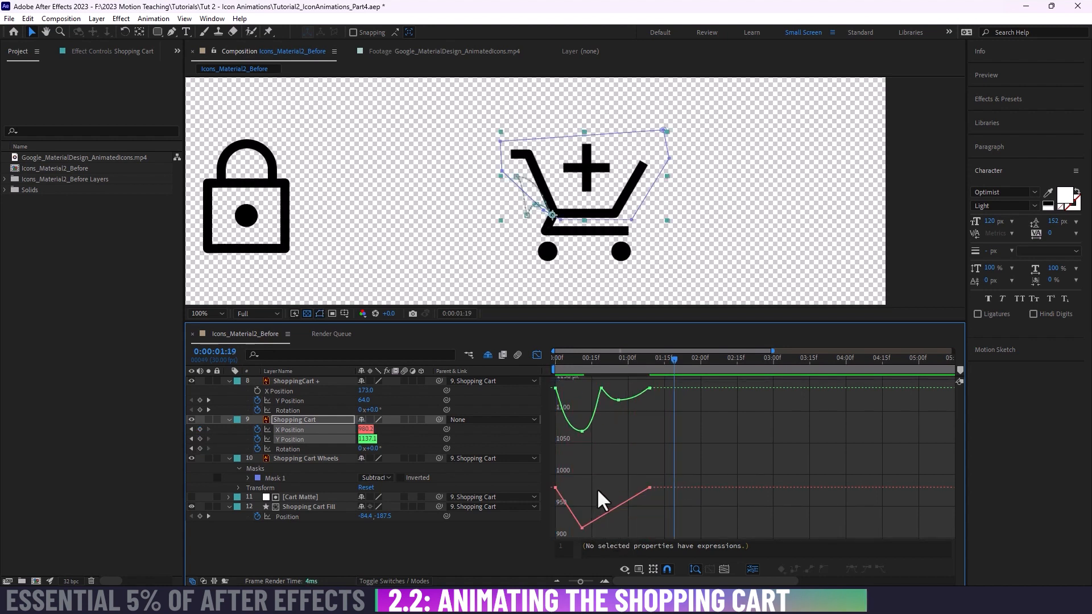
{"action": "left_click_drag", "start_coordinate": [567, 360], "coordinate": [611, 362]}
{"action": "left_click_drag", "start_coordinate": [582, 528], "coordinate": [582, 530]}
{"action": "left_click_drag", "start_coordinate": [611, 363], "coordinate": [556, 361]}
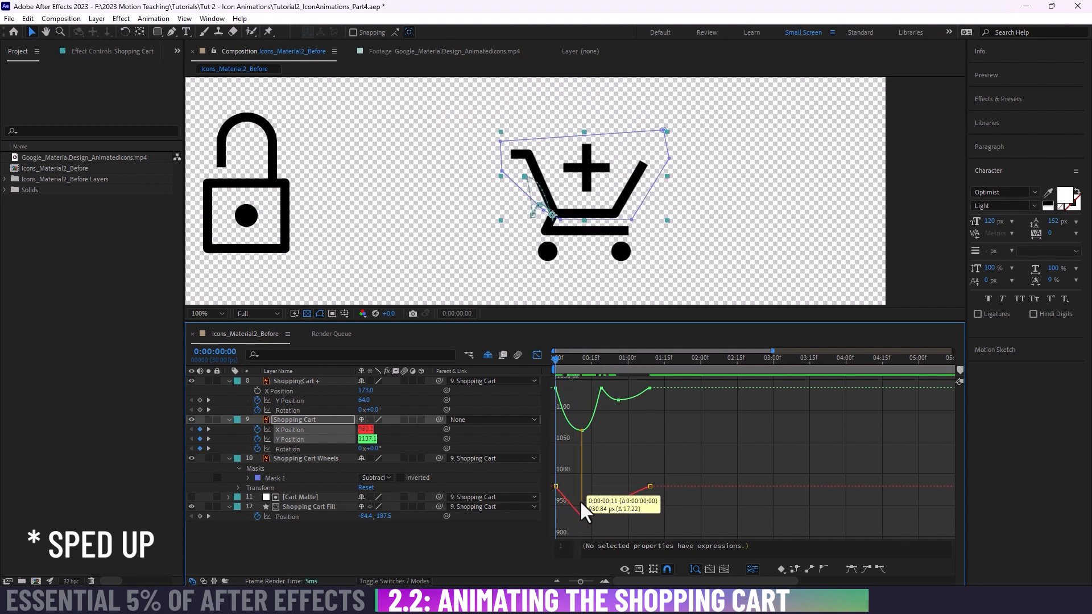
{"action": "key", "text": "space"}
{"action": "key", "text": "space"}
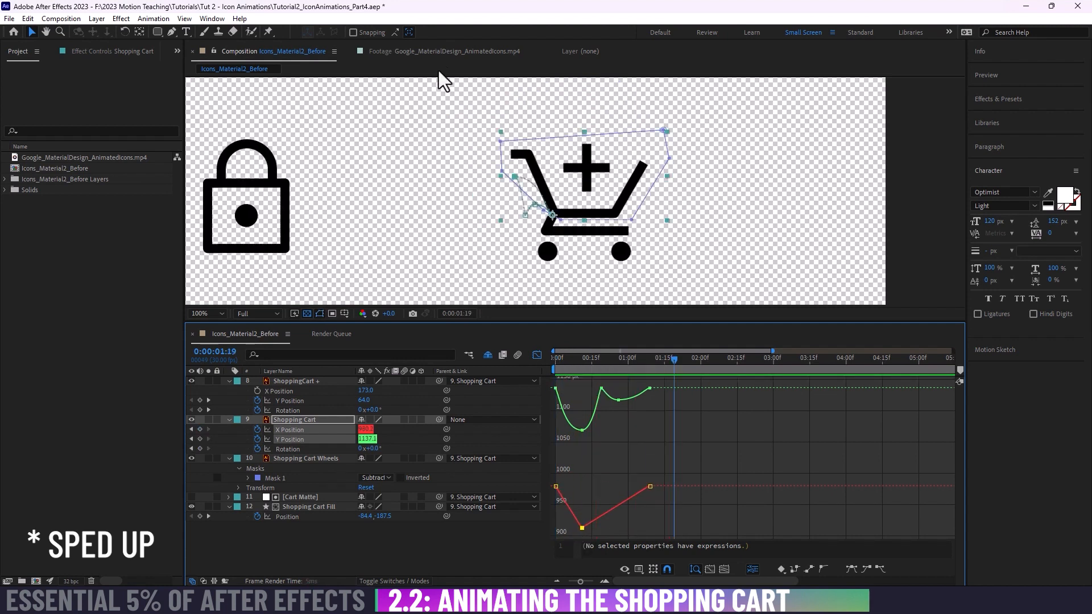
Step: Review the cart's landing in the reference footage and compare it with the composition around frame 19
{"action": "left_click", "coordinate": [444, 52]}
{"action": "left_click_drag", "start_coordinate": [649, 289], "coordinate": [745, 313]}
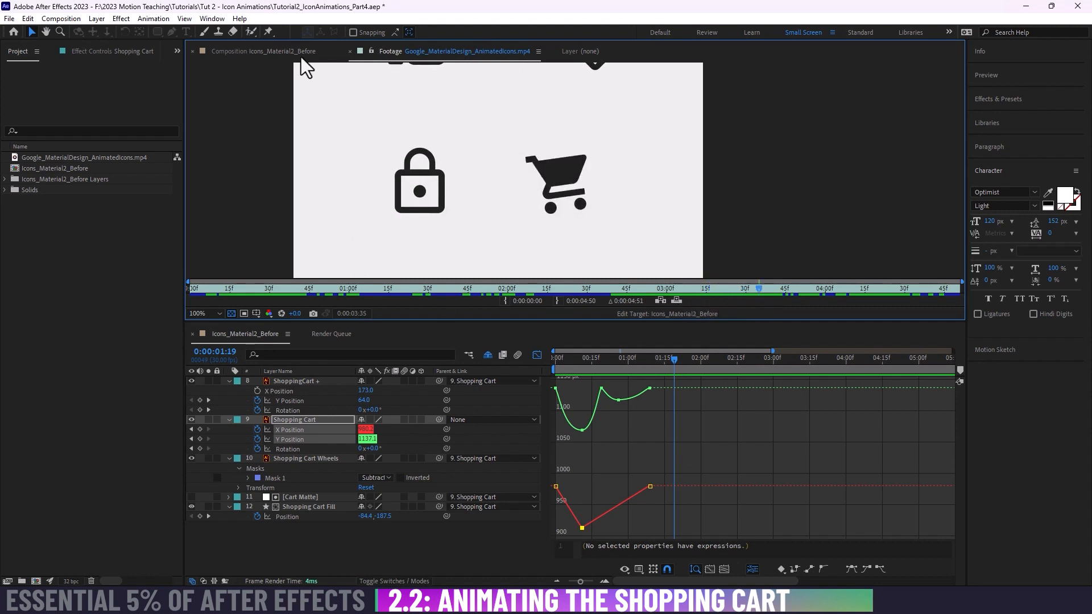
{"action": "left_click", "coordinate": [301, 57]}
{"action": "mouse_move", "coordinate": [586, 360]}
{"action": "left_mouse_down"}
{"action": "mouse_move", "coordinate": [551, 362]}
{"action": "mouse_move", "coordinate": [599, 361]}
{"action": "left_mouse_up"}
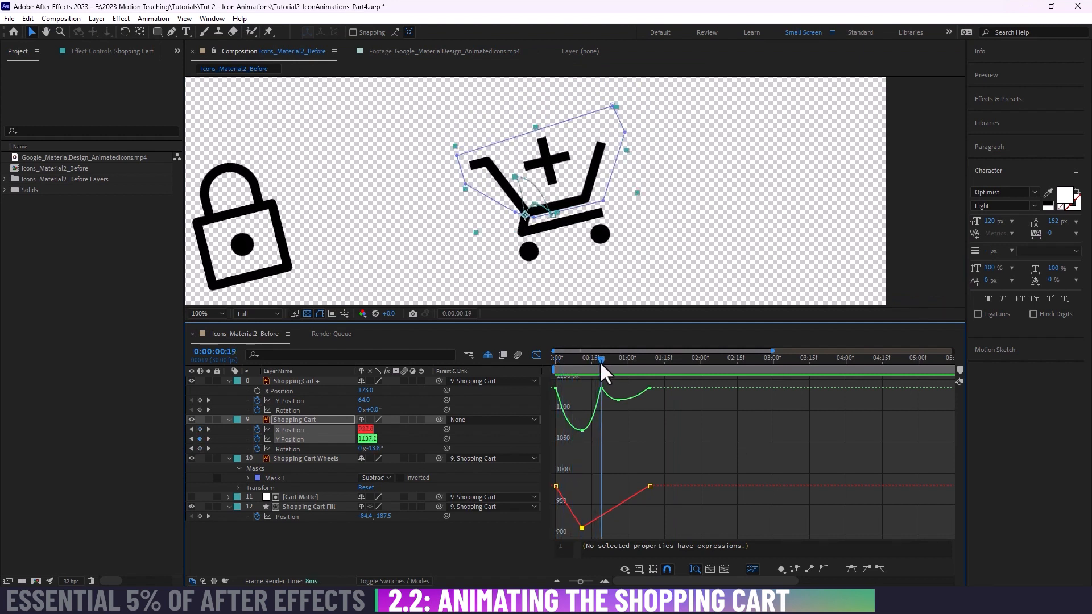
Step: Move the cart's lowest X Position keyframe to frame 19, where the first hop lands, and preview the motion
{"action": "left_click_drag", "start_coordinate": [582, 529], "coordinate": [601, 526]}
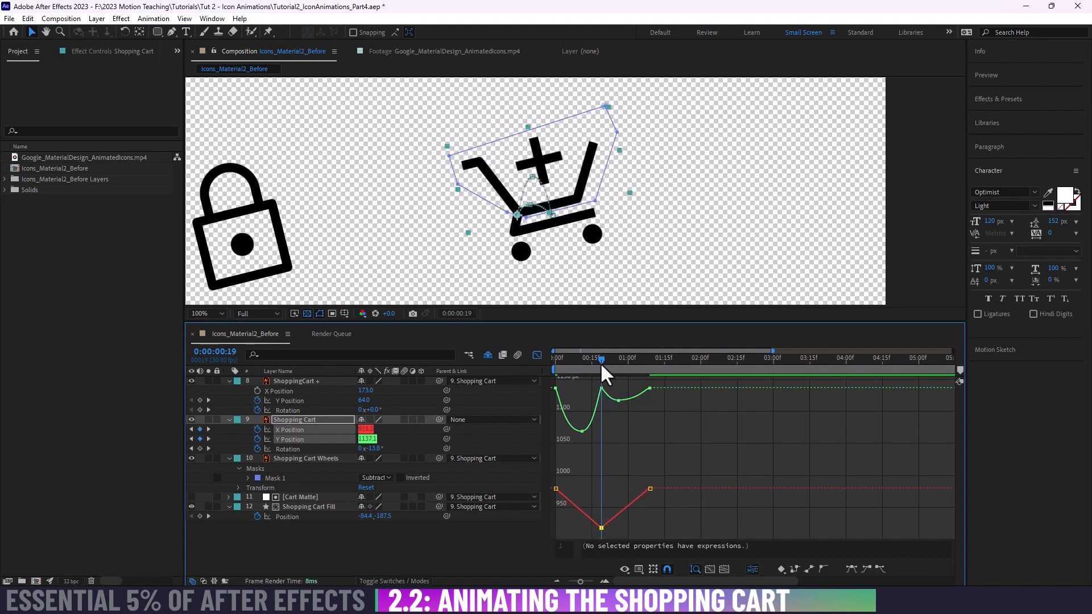
{"action": "left_click_drag", "start_coordinate": [600, 360], "coordinate": [526, 360]}
{"action": "key", "text": "space"}
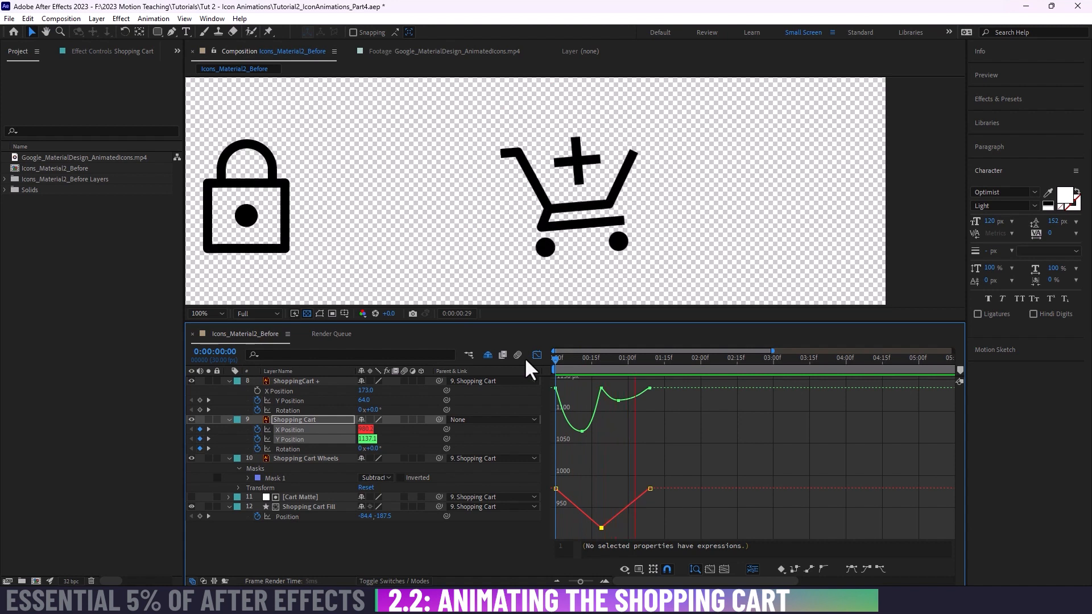
{"action": "mouse_move", "coordinate": [565, 358]}
{"action": "left_mouse_down"}
{"action": "mouse_move", "coordinate": [641, 360]}
{"action": "mouse_move", "coordinate": [560, 360]}
{"action": "left_mouse_up"}
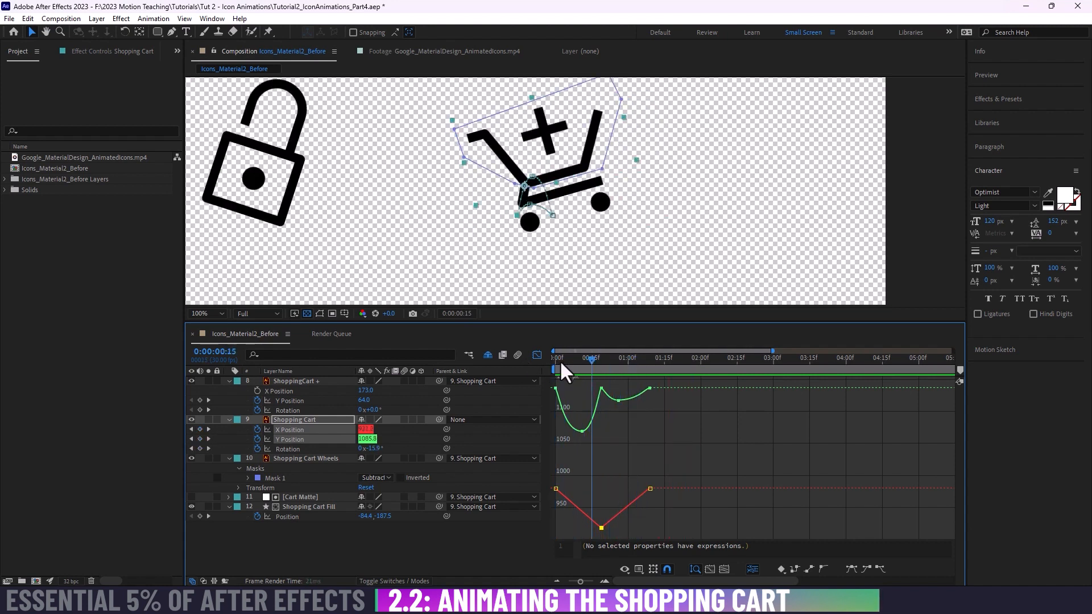
{"action": "key", "text": "space"}
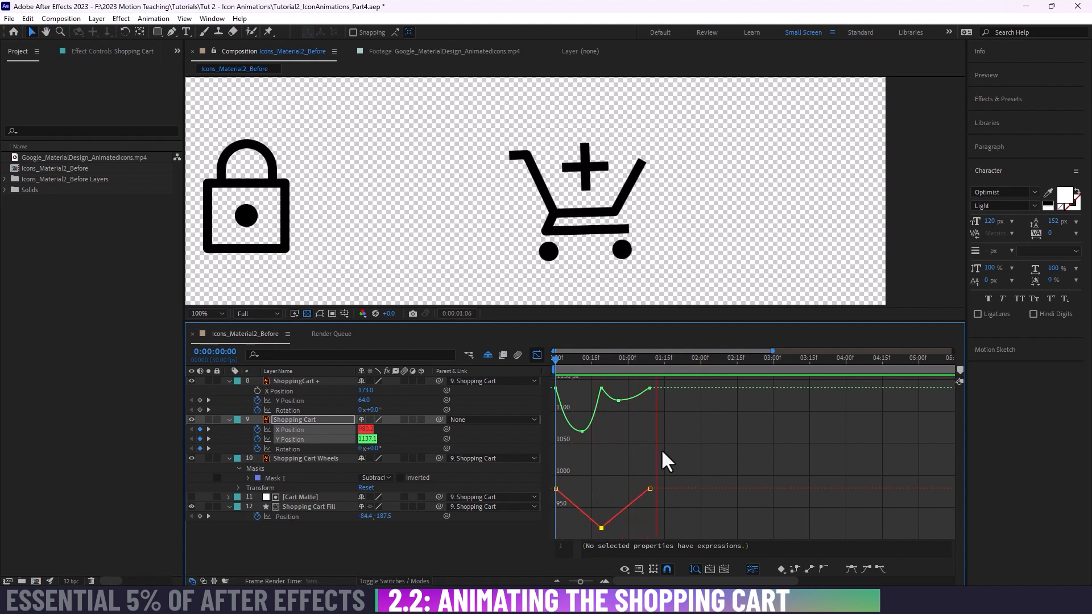
{"action": "key", "text": "space"}
Step: Move the last Y Position keyframe to 1:00 and the second hop's peak to about frame 24, previewing the hops
{"action": "left_click_drag", "start_coordinate": [543, 364], "coordinate": [628, 388]}
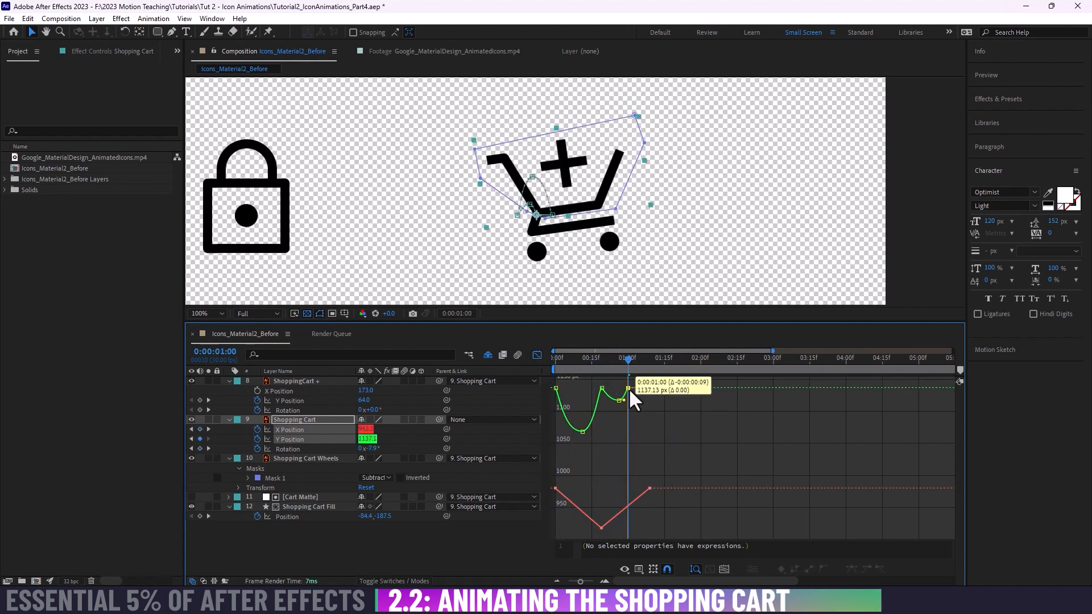
{"action": "left_click_drag", "start_coordinate": [578, 359], "coordinate": [533, 358]}
{"action": "key", "text": "space"}
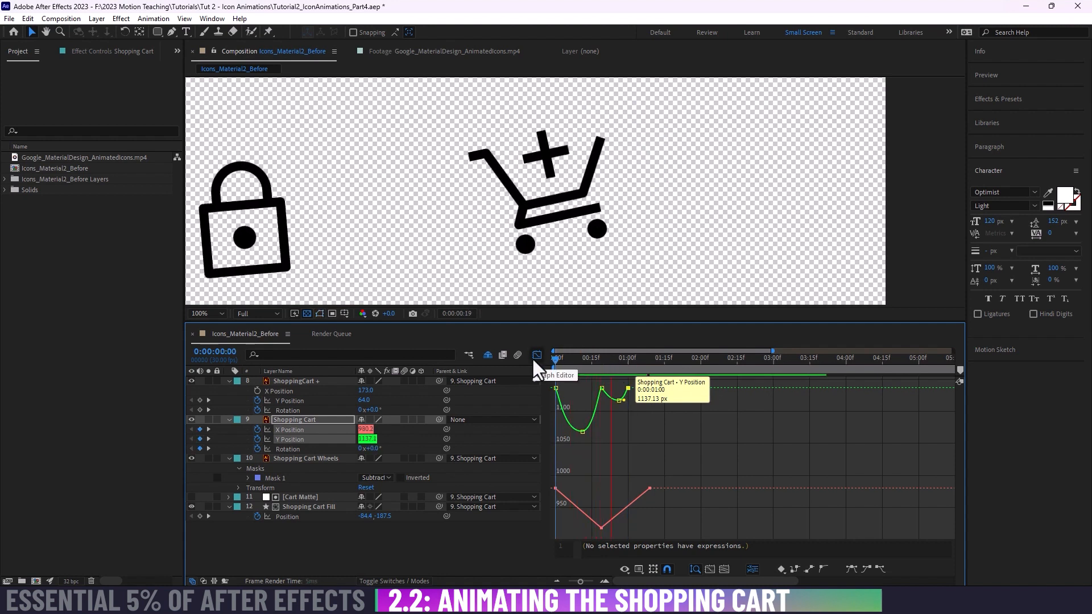
{"action": "left_click", "coordinate": [620, 359]}
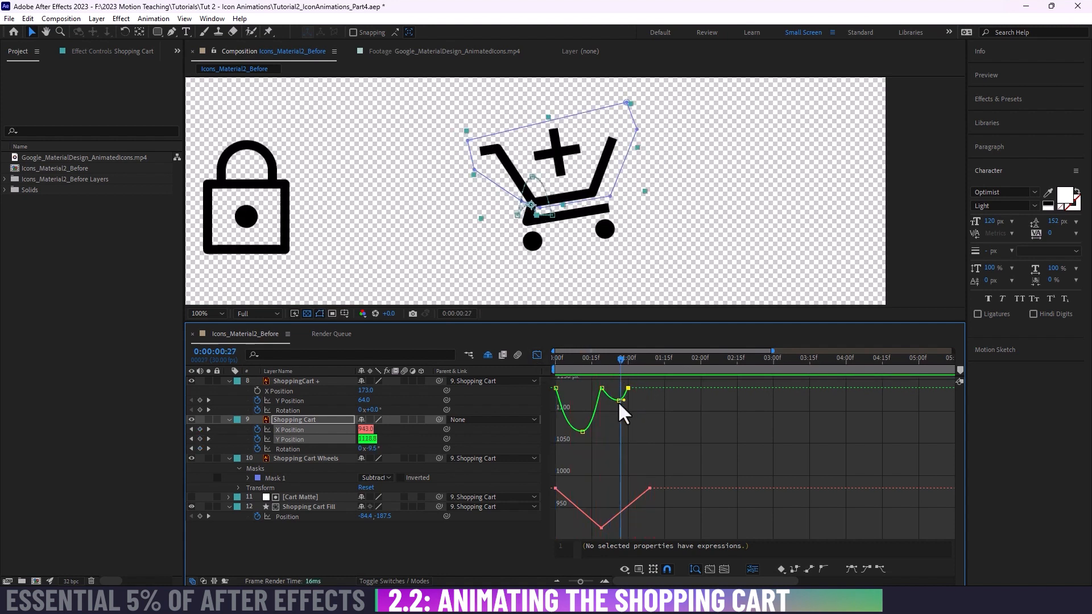
{"action": "left_click_drag", "start_coordinate": [619, 401], "coordinate": [614, 401]}
Step: Apply Easy Ease In to the cart's last X Position keyframe, move it to 1:15, and preview the motion
{"action": "left_click_drag", "start_coordinate": [597, 358], "coordinate": [665, 370]}
{"action": "left_click_drag", "start_coordinate": [630, 478], "coordinate": [664, 503]}
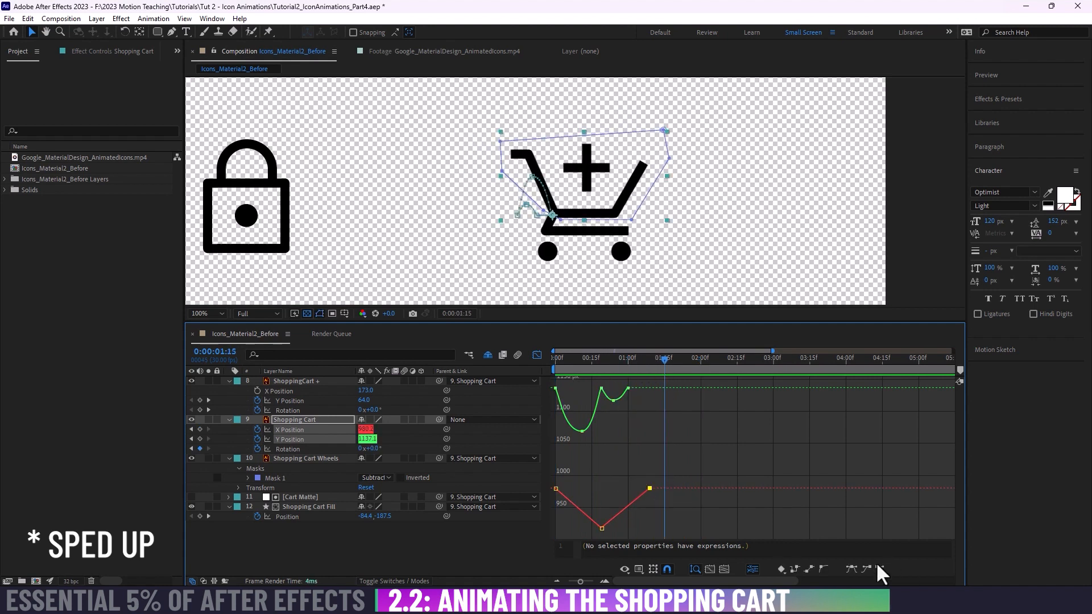
{"action": "left_click", "coordinate": [866, 570]}
{"action": "left_click_drag", "start_coordinate": [654, 361], "coordinate": [677, 363]}
{"action": "key", "text": "space"}
{"action": "key", "text": "space"}
{"action": "left_click_drag", "start_coordinate": [650, 488], "coordinate": [664, 489]}
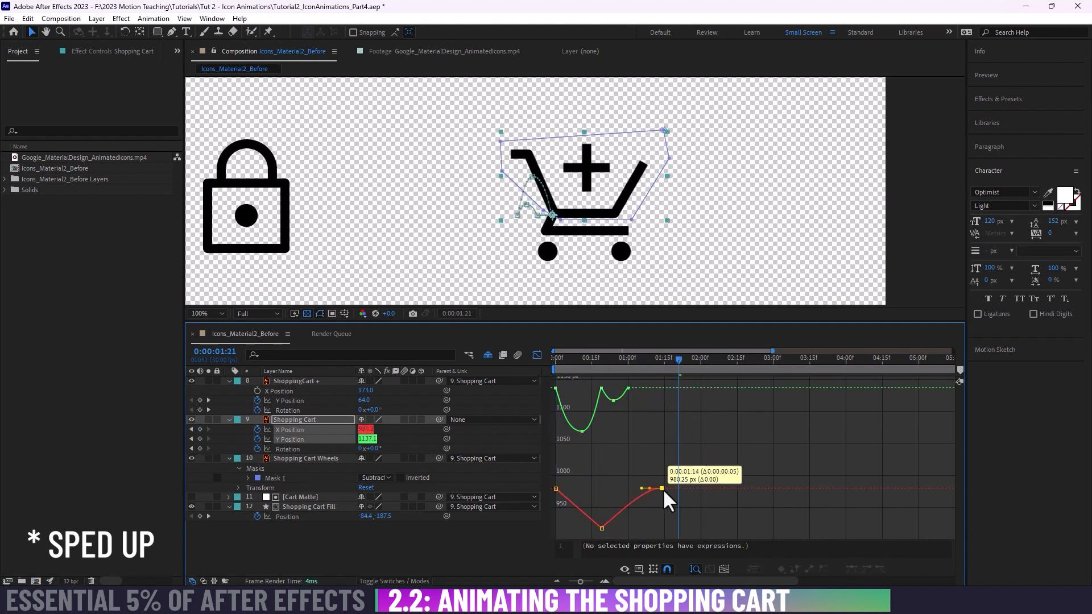
{"action": "key", "text": "space"}
{"action": "left_click_drag", "start_coordinate": [677, 360], "coordinate": [631, 365]}
{"action": "key", "text": "space"}
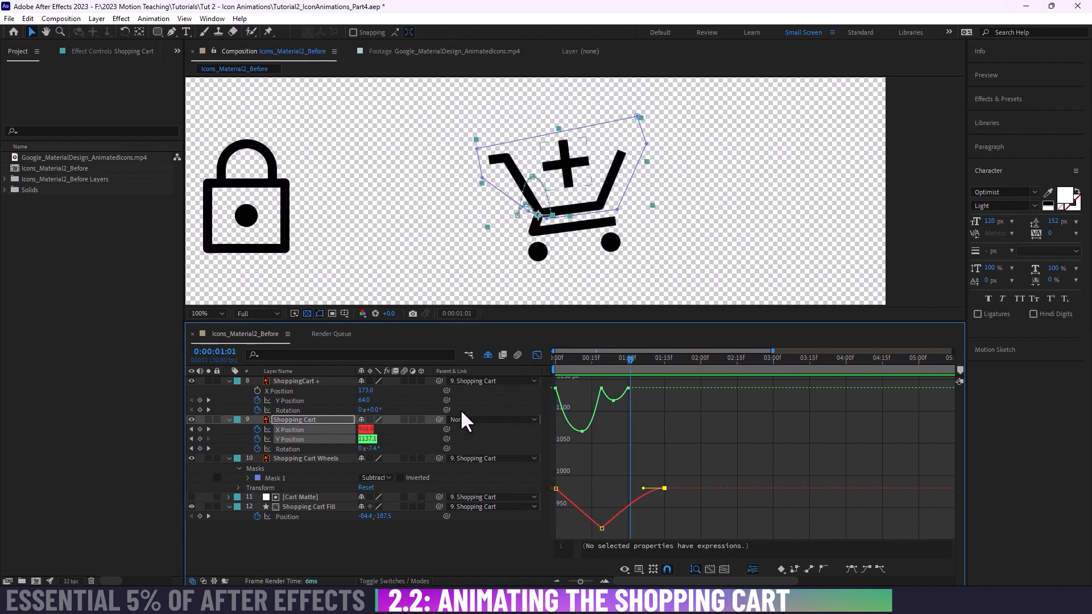
Step: Move the cart's Rotation tilt keyframe to frame 19 and its closing keyframe to 1:00, previewing the motion
{"action": "left_click", "coordinate": [312, 449]}
{"action": "left_click_drag", "start_coordinate": [581, 368], "coordinate": [534, 362]}
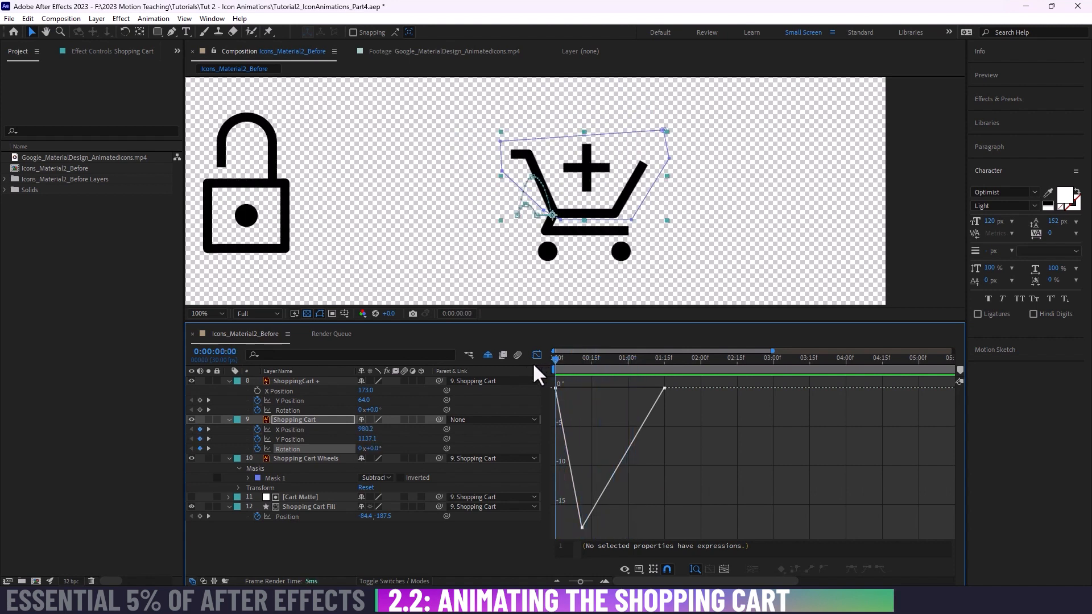
{"action": "left_click", "coordinate": [302, 431], "text": "shift"}
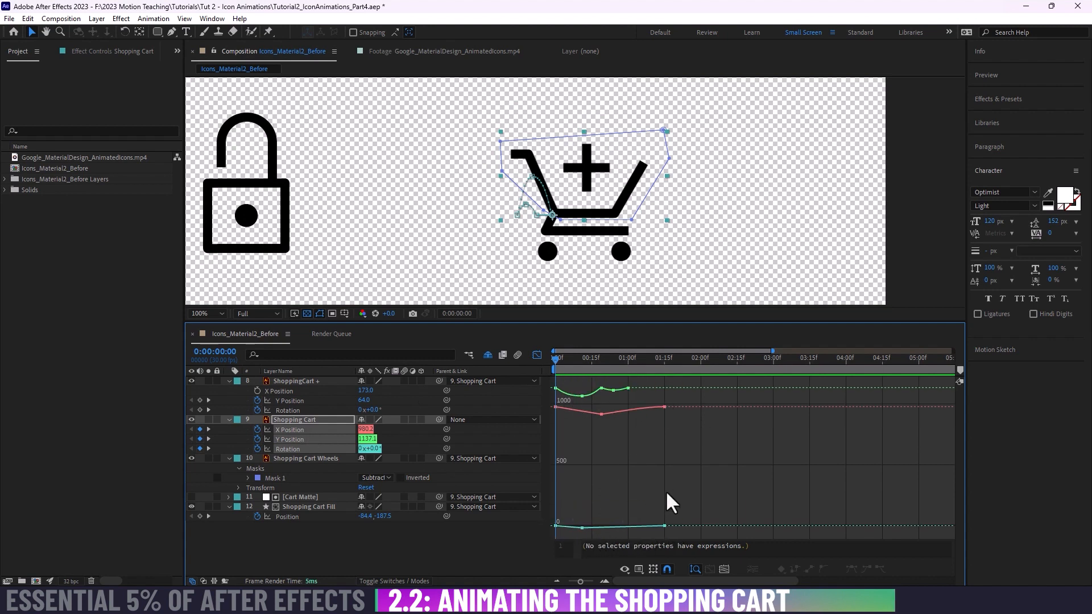
{"action": "left_click_drag", "start_coordinate": [664, 526], "coordinate": [617, 525]}
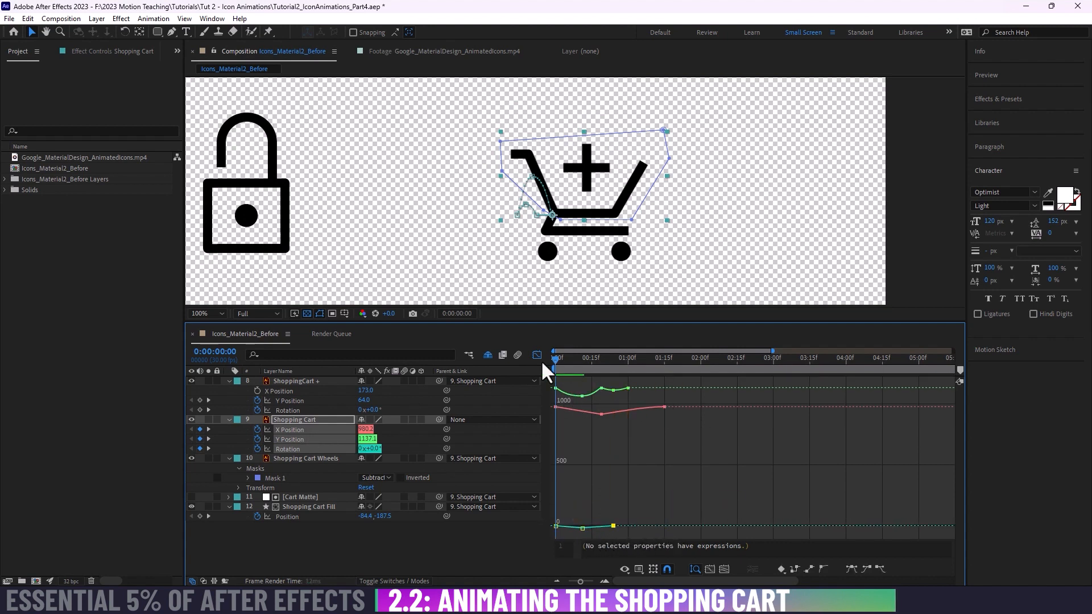
{"action": "left_click_drag", "start_coordinate": [554, 358], "coordinate": [601, 358]}
{"action": "left_click_drag", "start_coordinate": [583, 528], "coordinate": [602, 528]}
{"action": "left_click_drag", "start_coordinate": [556, 360], "coordinate": [545, 390]}
{"action": "key", "text": "space"}
{"action": "key", "text": "space"}
{"action": "left_click_drag", "start_coordinate": [614, 526], "coordinate": [628, 526]}
{"action": "left_click_drag", "start_coordinate": [552, 359], "coordinate": [622, 357]}
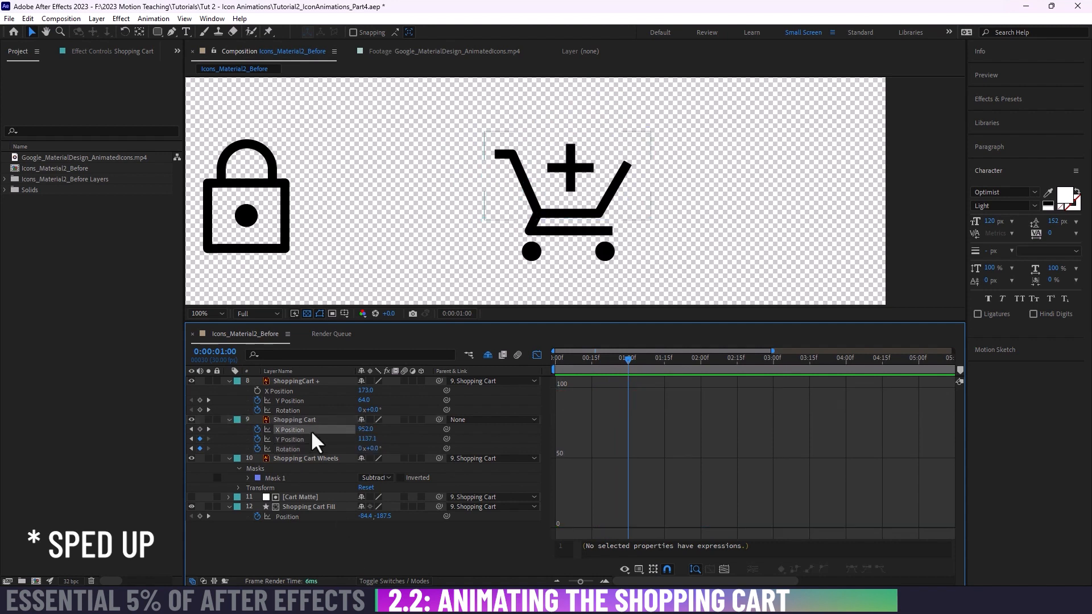
Step: Add a second tilt to the cart's Rotation, about -5.5° at 1:10 and 0° at 1:19, and preview it
{"action": "left_click", "coordinate": [308, 448]}
{"action": "left_click", "coordinate": [650, 360]}
{"action": "left_click_drag", "start_coordinate": [370, 449], "coordinate": [346, 449]}
{"action": "left_click", "coordinate": [674, 359]}
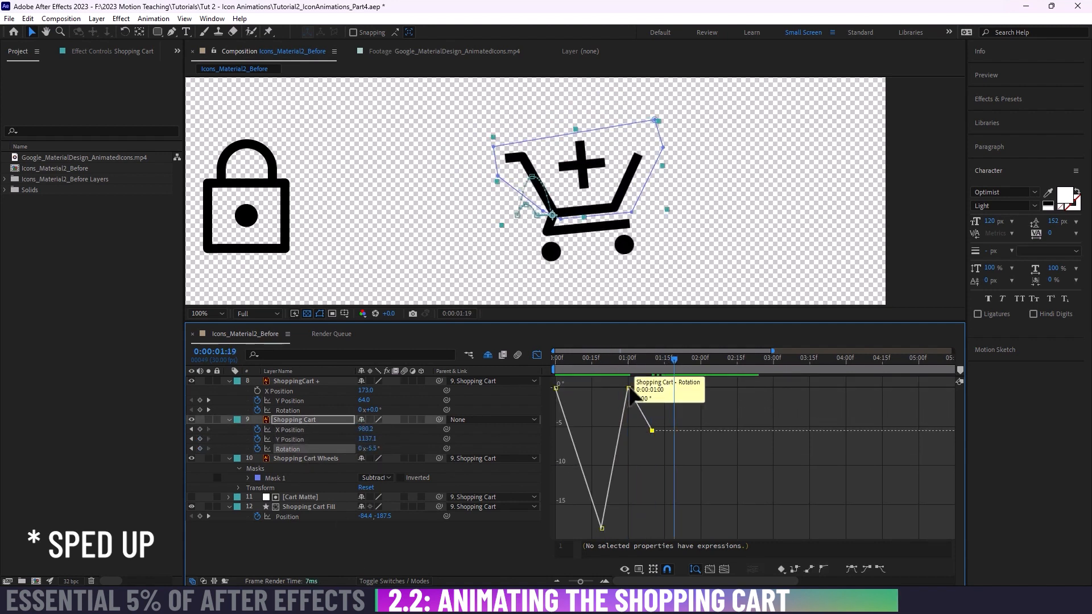
{"action": "left_click", "coordinate": [372, 449]}
{"action": "type", "text": "0"}
{"action": "key", "text": "Return"}
{"action": "left_click_drag", "start_coordinate": [569, 358], "coordinate": [530, 356]}
{"action": "key", "text": "space"}
{"action": "key", "text": "space"}
Step: Compare the cart's Y Position and Rotation curves, preview the motion, save the project, and return to the keyframe view
{"action": "left_click", "coordinate": [304, 438]}
{"action": "left_click", "coordinate": [310, 449], "text": "shift"}
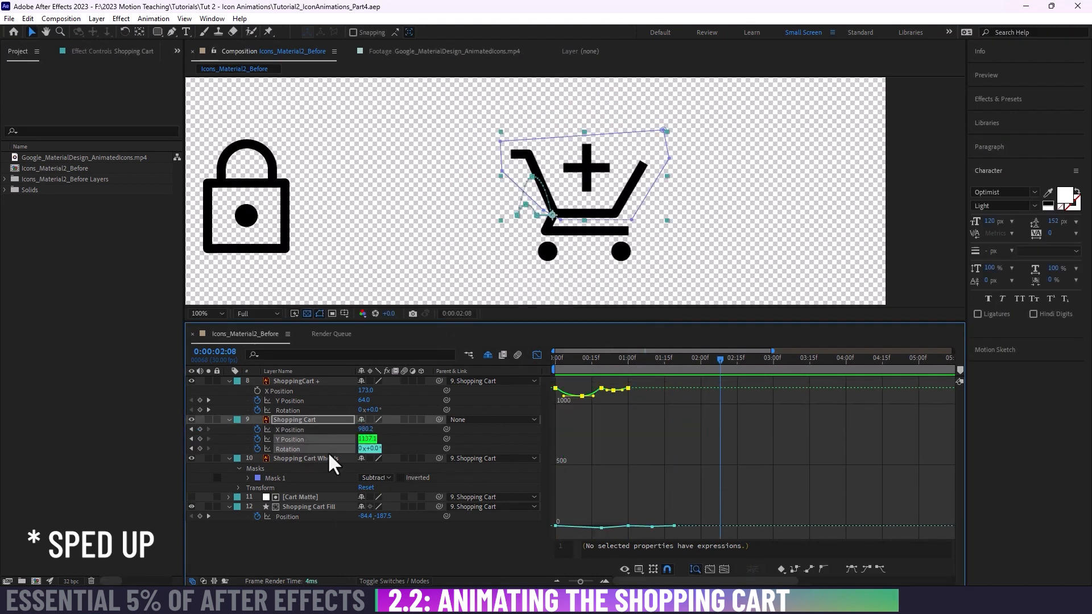
{"action": "left_click", "coordinate": [628, 360]}
{"action": "left_click_drag", "start_coordinate": [625, 359], "coordinate": [520, 364]}
{"action": "key", "text": "space"}
{"action": "key", "text": "space"}
{"action": "key", "text": "ctrl+s"}
{"action": "key", "text": "shift+F3"}
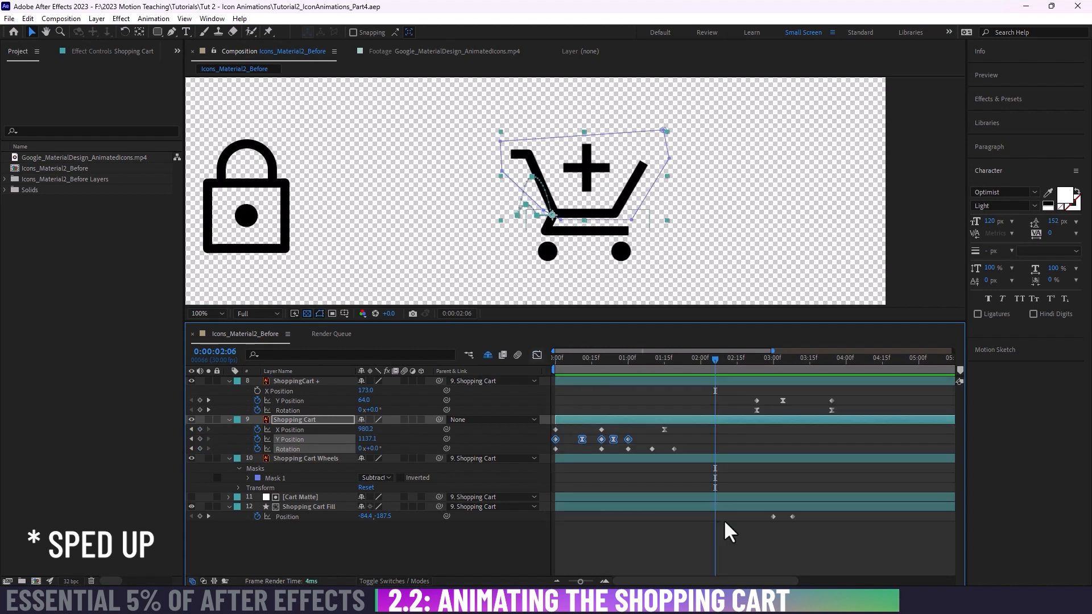
Step: Shift the second Rotation tilt to about 1:06 and the final Rotation keyframe to 1:15, previewing the timing
{"action": "left_click", "coordinate": [723, 521]}
{"action": "mouse_move", "coordinate": [652, 449]}
{"action": "left_mouse_down"}
{"action": "mouse_move", "coordinate": [642, 450]}
{"action": "mouse_move", "coordinate": [664, 450]}
{"action": "left_mouse_up"}
{"action": "key", "text": "space"}
{"action": "left_click_drag", "start_coordinate": [615, 360], "coordinate": [645, 359]}
{"action": "key", "text": "space"}
{"action": "key", "text": "shift+F3"}
{"action": "left_click_drag", "start_coordinate": [674, 450], "coordinate": [632, 421]}
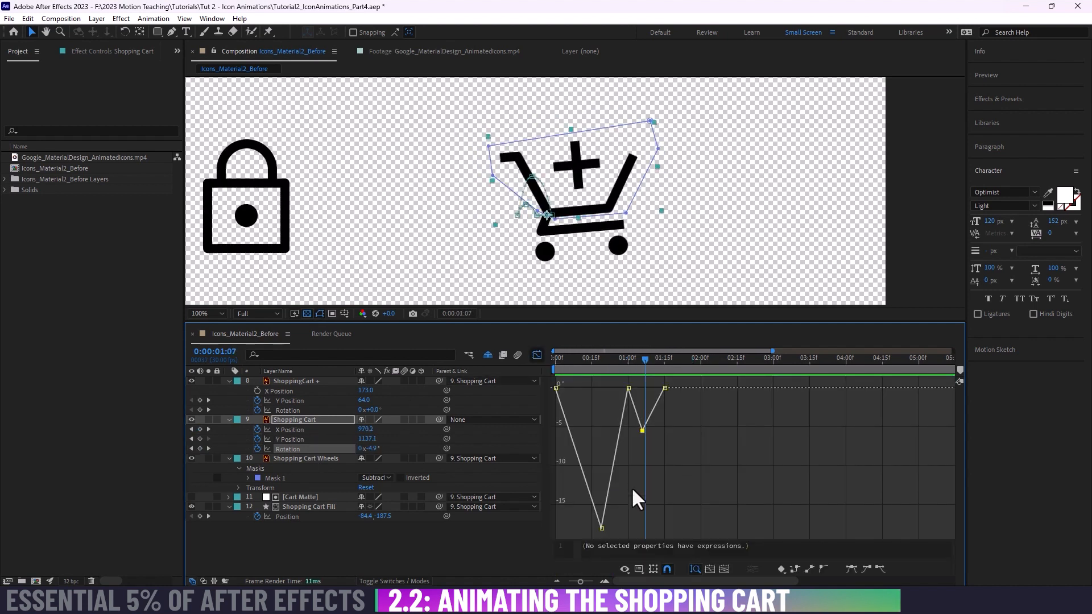
Step: Apply Easy Ease to both Rotation tilt keyframes and preview the cart's motion
{"action": "left_click", "coordinate": [850, 569]}
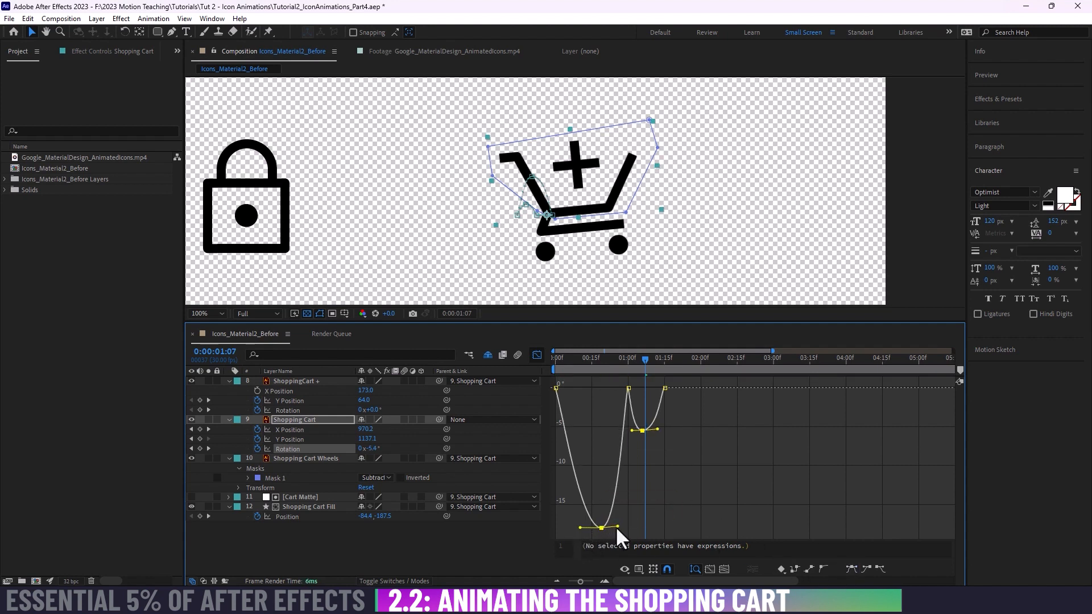
{"action": "left_click", "coordinate": [615, 526]}
{"action": "key", "text": "space"}
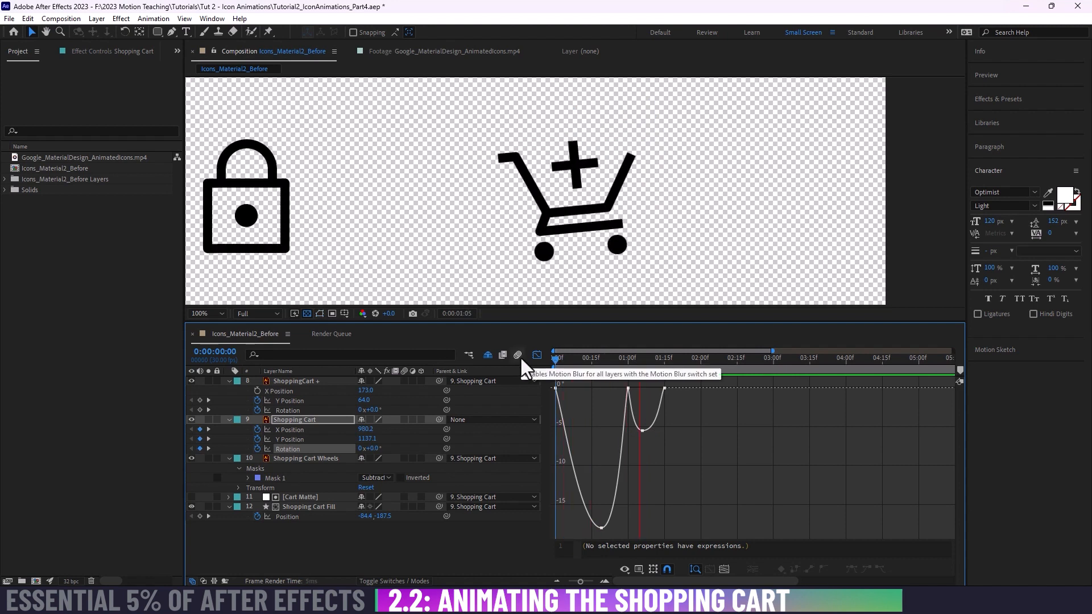
Step: Move the first Rotation tilt to about frame 13 and the 0° keyframe following it to about frame 29, previewing each change
{"action": "left_click_drag", "start_coordinate": [629, 388], "coordinate": [617, 388]}
{"action": "left_click_drag", "start_coordinate": [592, 360], "coordinate": [538, 363]}
{"action": "key", "text": "space"}
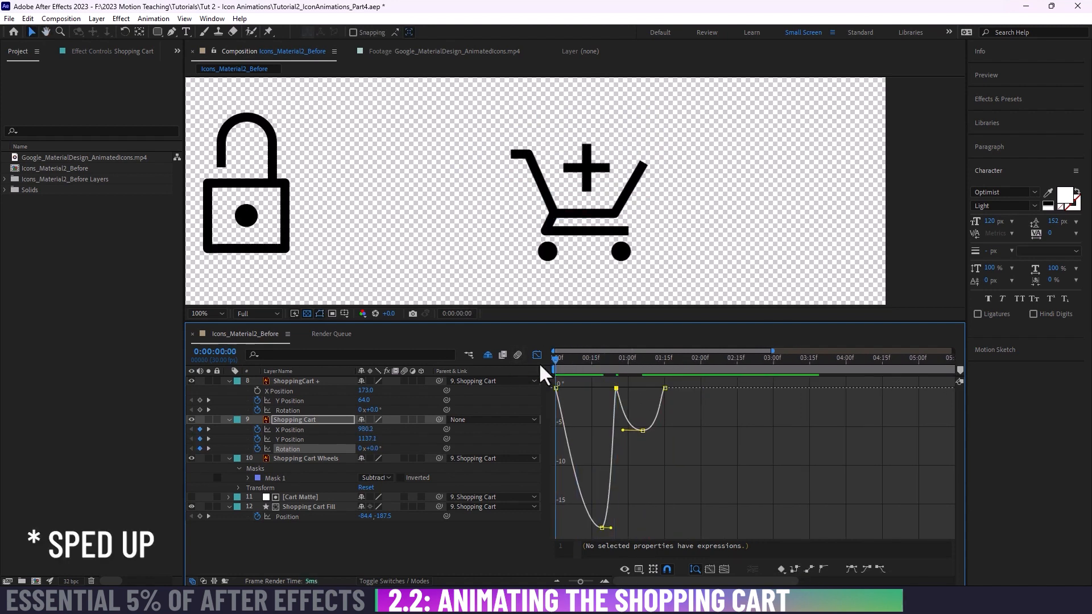
{"action": "key", "text": "space"}
{"action": "left_click_drag", "start_coordinate": [601, 527], "coordinate": [587, 528]}
{"action": "key", "text": "space"}
{"action": "left_click_drag", "start_coordinate": [580, 360], "coordinate": [626, 388]}
{"action": "left_click_drag", "start_coordinate": [619, 360], "coordinate": [531, 366]}
{"action": "key", "text": "space"}
{"action": "key", "text": "space"}
Step: Extend the final Rotation keyframe to about 1:18, move the second tilt to about 1:09, and reshape its outgoing curve, previewing the result
{"action": "left_click_drag", "start_coordinate": [665, 388], "coordinate": [672, 388]}
{"action": "left_click_drag", "start_coordinate": [619, 361], "coordinate": [522, 359]}
{"action": "key", "text": "space"}
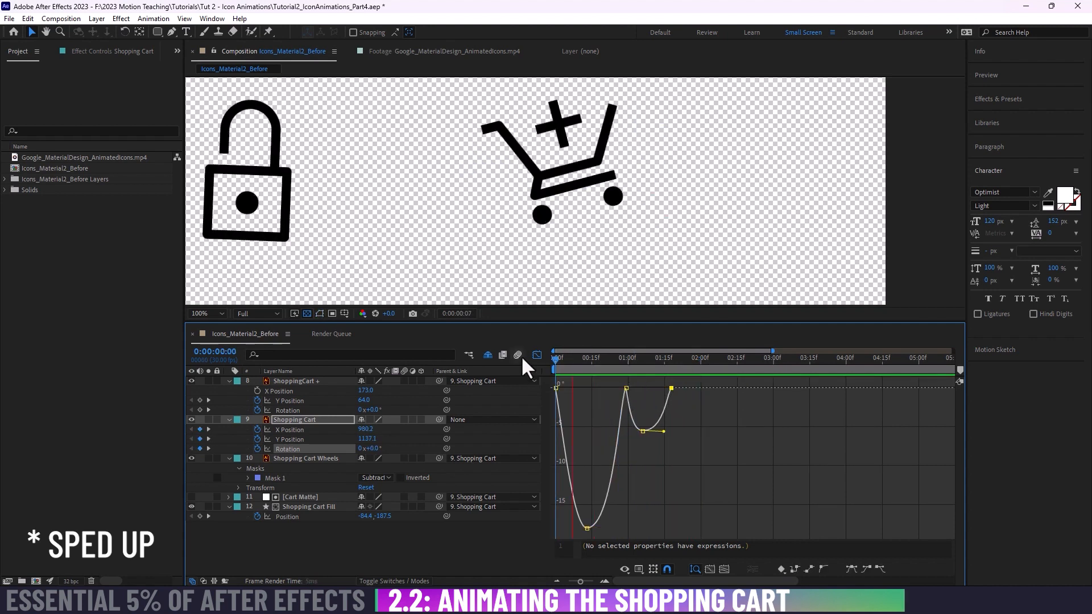
{"action": "key", "text": "space"}
{"action": "left_click_drag", "start_coordinate": [642, 432], "coordinate": [666, 420]}
{"action": "left_click", "coordinate": [615, 360]}
{"action": "key", "text": "space"}
{"action": "left_click_drag", "start_coordinate": [616, 361], "coordinate": [542, 363]}
{"action": "key", "text": "space"}
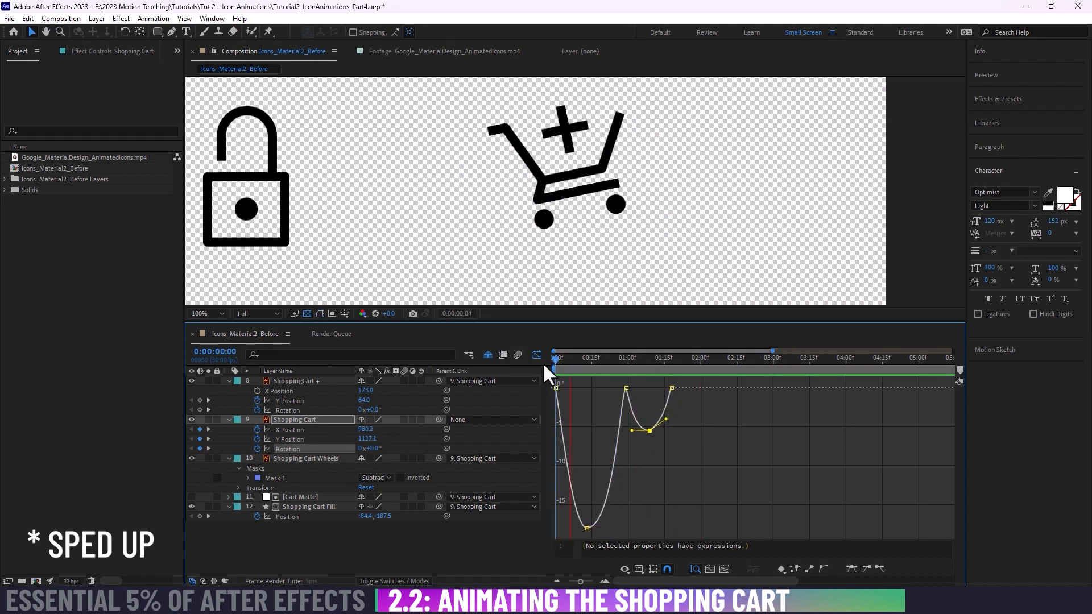
{"action": "key", "text": "space"}
Step: Move the last Rotation keyframe to about 1:13 and add a third tilt of about -2° near 1:25, returning to 0° at 2:00
{"action": "left_click_drag", "start_coordinate": [672, 388], "coordinate": [660, 388]}
{"action": "left_click_drag", "start_coordinate": [369, 449], "coordinate": [361, 449]}
{"action": "left_click_drag", "start_coordinate": [701, 397], "coordinate": [689, 403]}
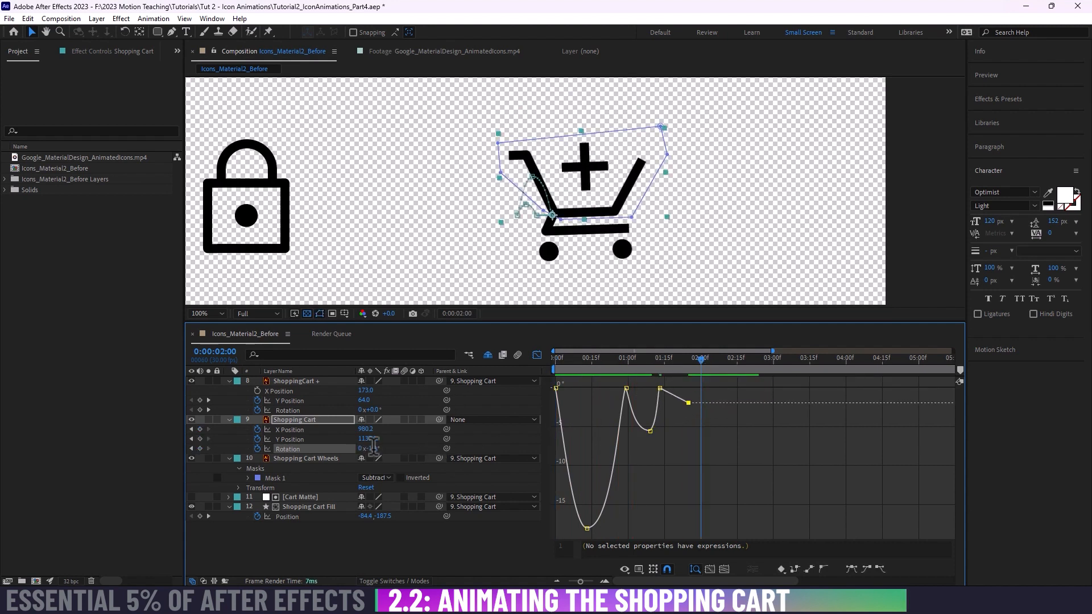
{"action": "type", "text": "0"}
{"action": "key", "text": "Return"}
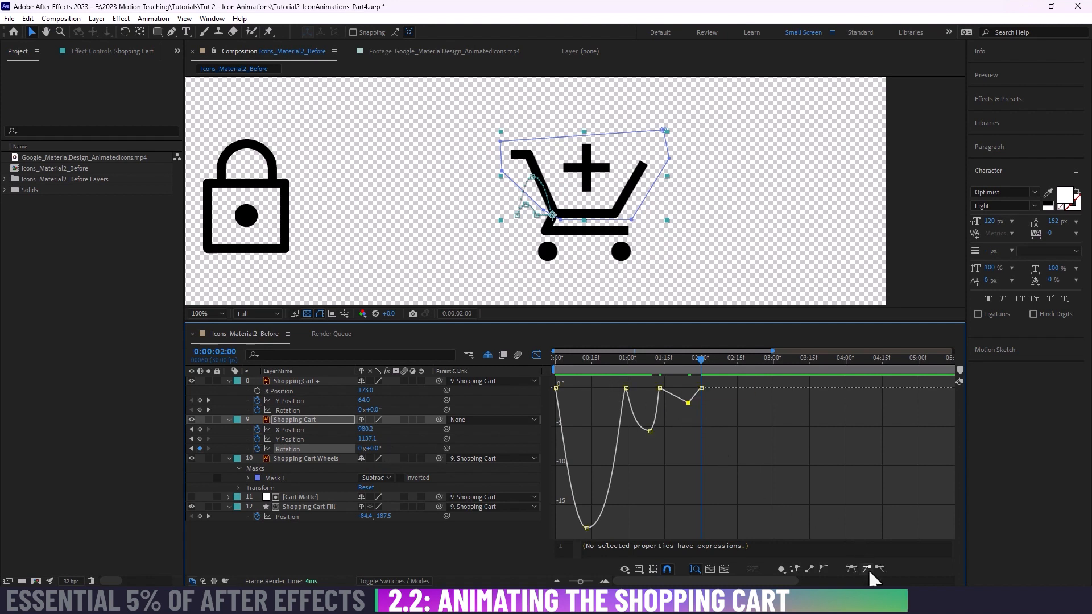
Step: Apply Easy Ease to the third Rotation tilt, move it to about 1:21, and preview the cart
{"action": "left_click", "coordinate": [851, 569]}
{"action": "left_click_drag", "start_coordinate": [688, 403], "coordinate": [678, 402]}
{"action": "left_click_drag", "start_coordinate": [701, 359], "coordinate": [509, 356]}
{"action": "key", "text": "space"}
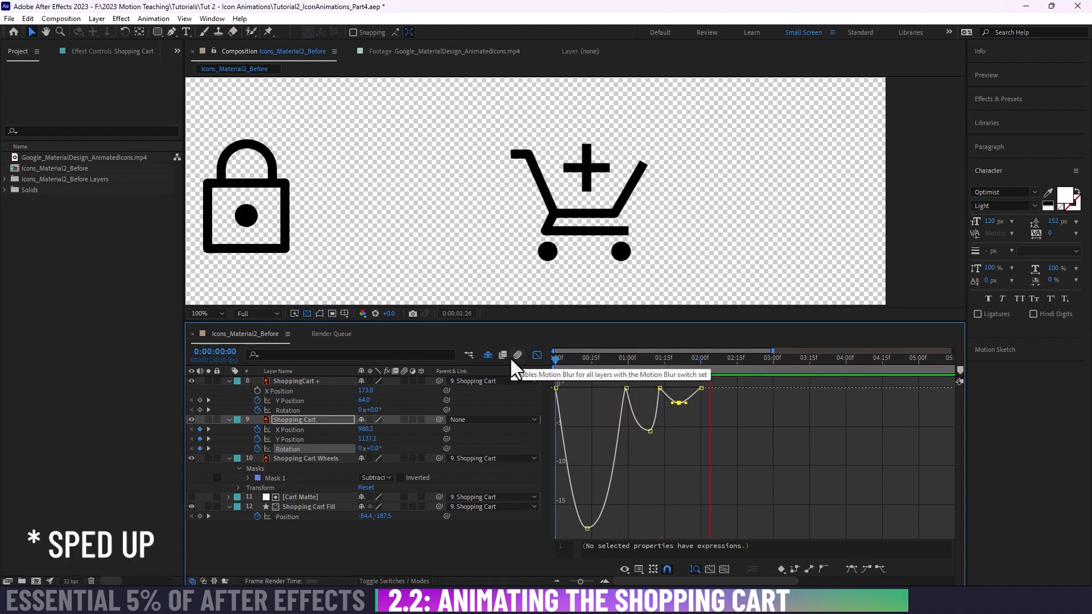
{"action": "key", "text": "space"}
Step: Tighten the last two Rotation tilts so the curve ends at about 1:19, preview the motion, and save the project
{"action": "left_click_drag", "start_coordinate": [650, 431], "coordinate": [641, 430]}
{"action": "mouse_move", "coordinate": [660, 388]}
{"action": "left_mouse_down"}
{"action": "mouse_move", "coordinate": [649, 388]}
{"action": "mouse_move", "coordinate": [665, 403]}
{"action": "mouse_move", "coordinate": [674, 388]}
{"action": "left_mouse_up"}
{"action": "mouse_move", "coordinate": [595, 360]}
{"action": "left_mouse_down"}
{"action": "mouse_move", "coordinate": [504, 356]}
{"action": "mouse_move", "coordinate": [603, 364]}
{"action": "left_mouse_up"}
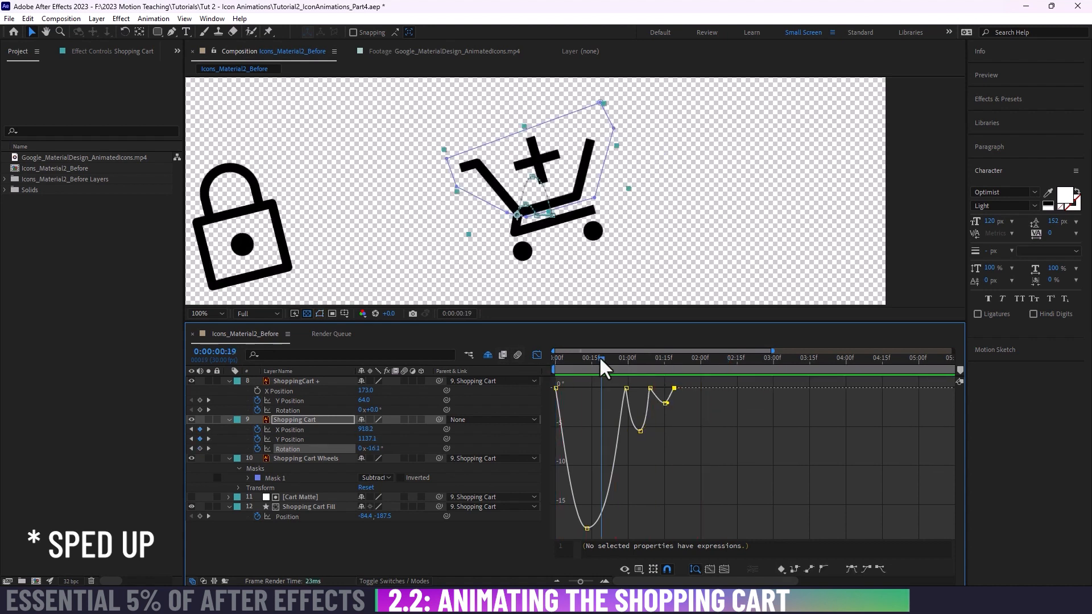
{"action": "key", "text": "space"}
{"action": "left_click", "coordinate": [537, 356]}
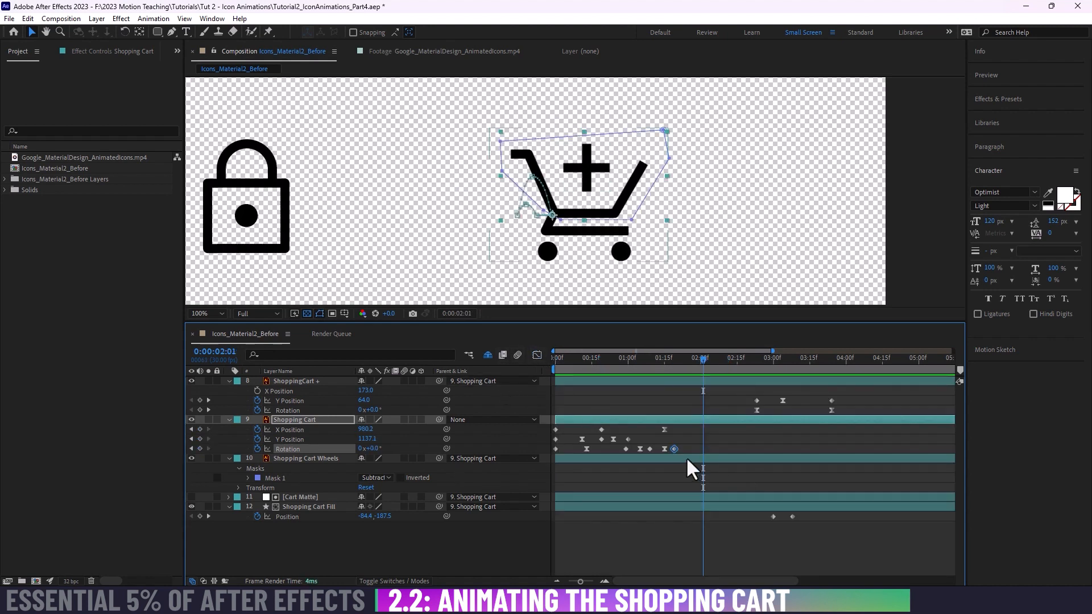
{"action": "left_click", "coordinate": [678, 441]}
{"action": "key", "text": "ctrl+s"}
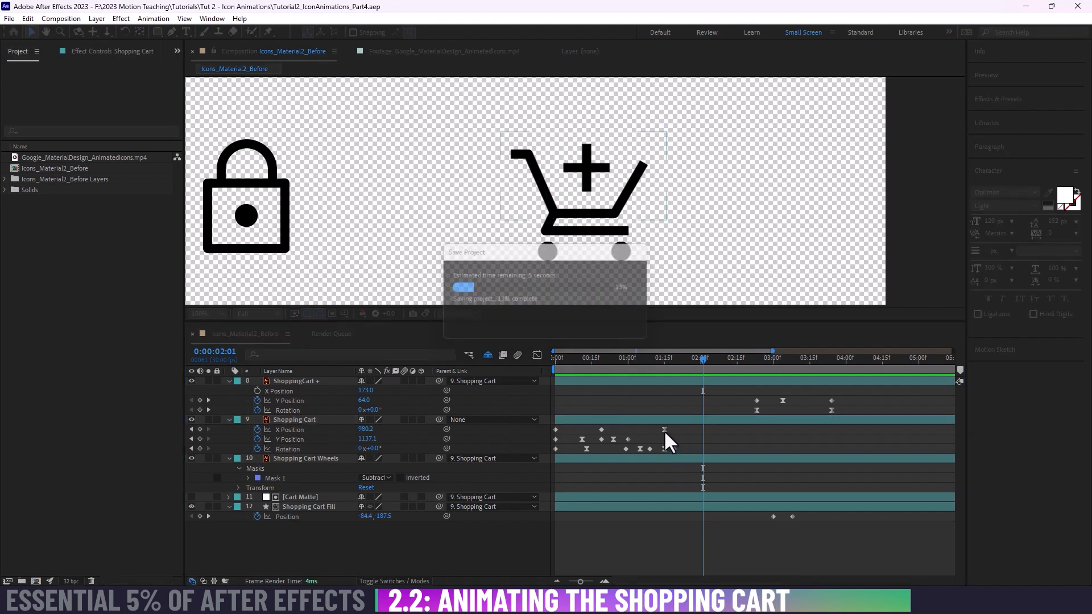
Step: Retime the last X Position keyframe to about 1:20, the third Rotation tilt to 1:12, and the last Y Position keyframe to frame 29, previewing
{"action": "mouse_move", "coordinate": [664, 430]}
{"action": "left_mouse_down"}
{"action": "mouse_move", "coordinate": [675, 431]}
{"action": "mouse_move", "coordinate": [657, 448]}
{"action": "left_mouse_up"}
{"action": "left_click", "coordinate": [618, 359]}
{"action": "left_click_drag", "start_coordinate": [619, 364], "coordinate": [684, 360]}
{"action": "left_click_drag", "start_coordinate": [628, 439], "coordinate": [626, 439]}
{"action": "left_click_drag", "start_coordinate": [623, 359], "coordinate": [530, 358]}
{"action": "key", "text": "space"}
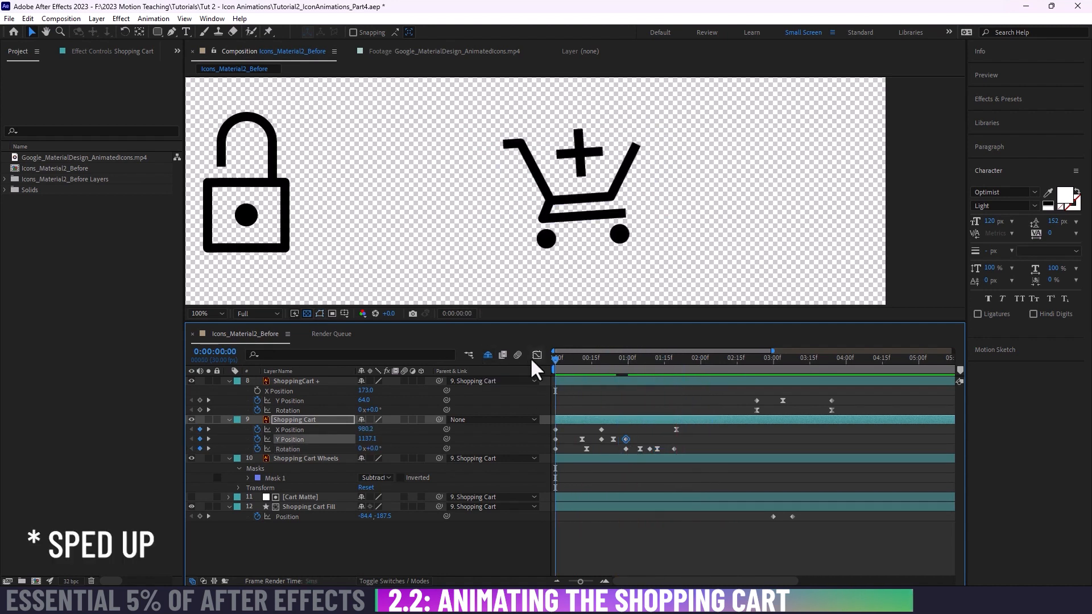
{"action": "key", "text": "space"}
{"action": "key", "text": "space"}
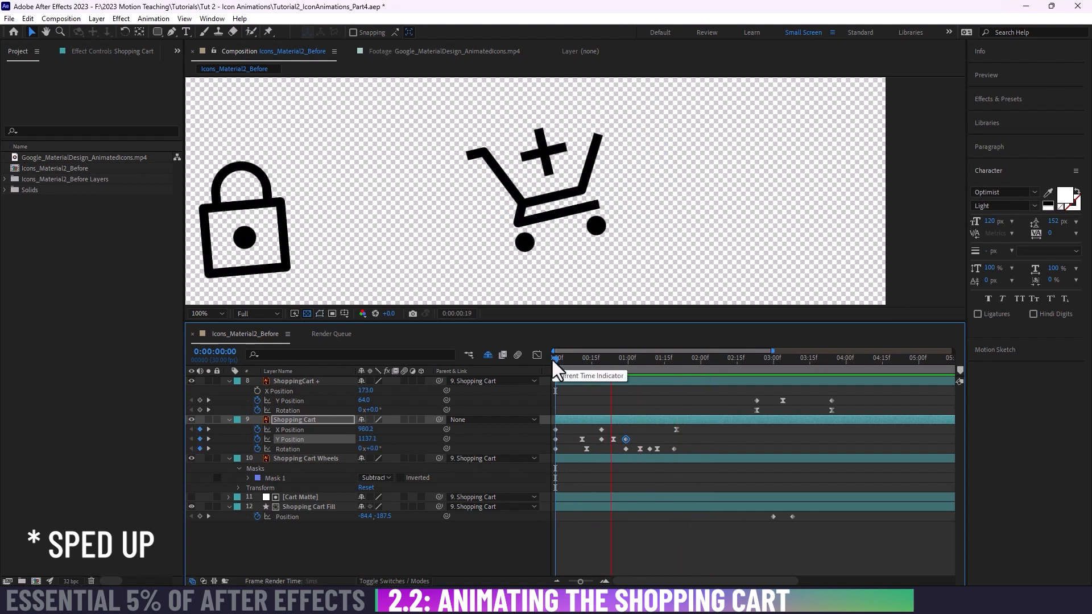
Step: Try moving the Rotation keyframe at the end of the first tilt to about frame 27, and preview the motion
{"action": "left_click", "coordinate": [621, 449]}
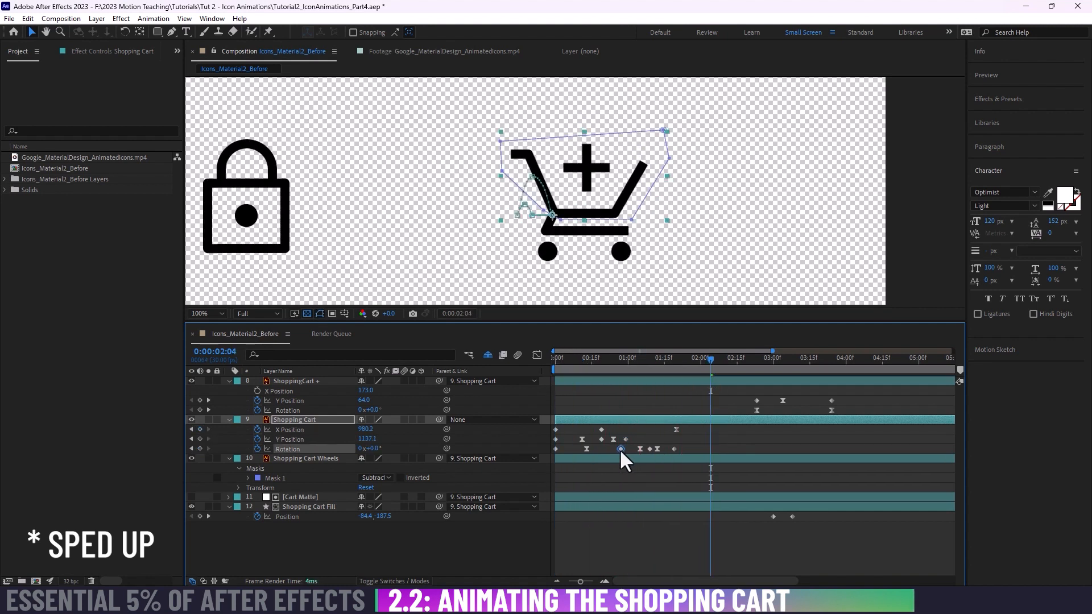
{"action": "key", "text": "space"}
{"action": "key", "text": "space"}
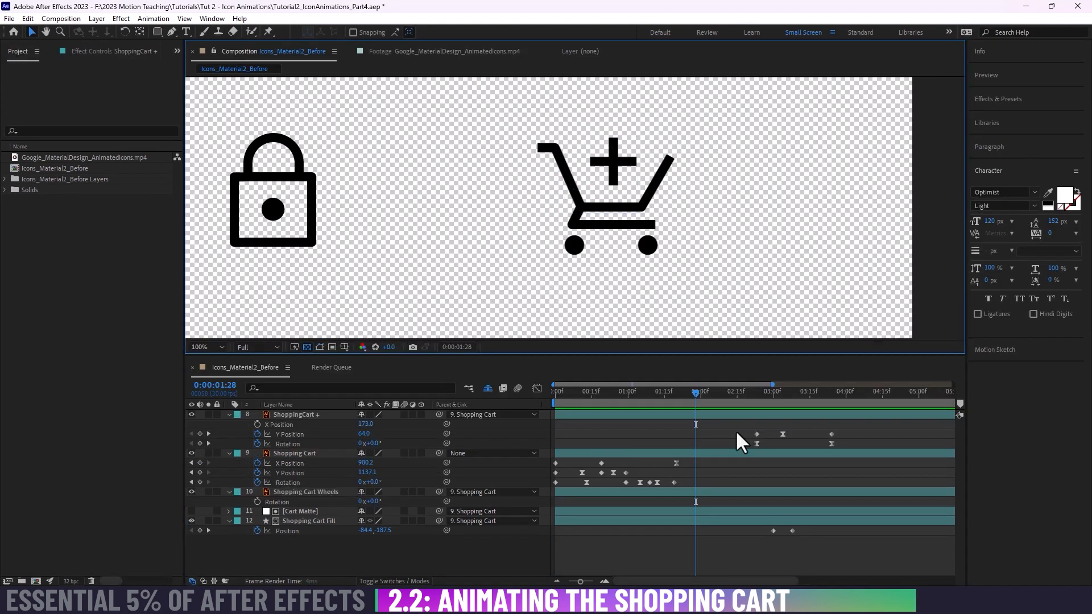
Step: Move all Y Position and Rotation keyframes of the ShoppingCart + layer earlier so they start at frame 0
{"action": "key", "text": "space"}
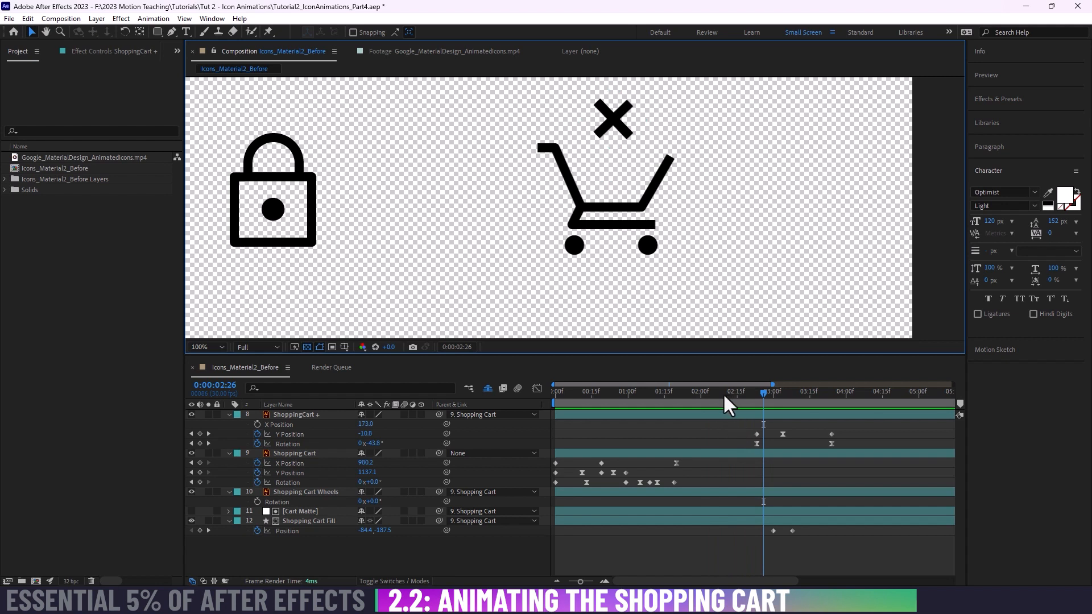
{"action": "left_click", "coordinate": [711, 393]}
{"action": "left_click_drag", "start_coordinate": [738, 427], "coordinate": [629, 453]}
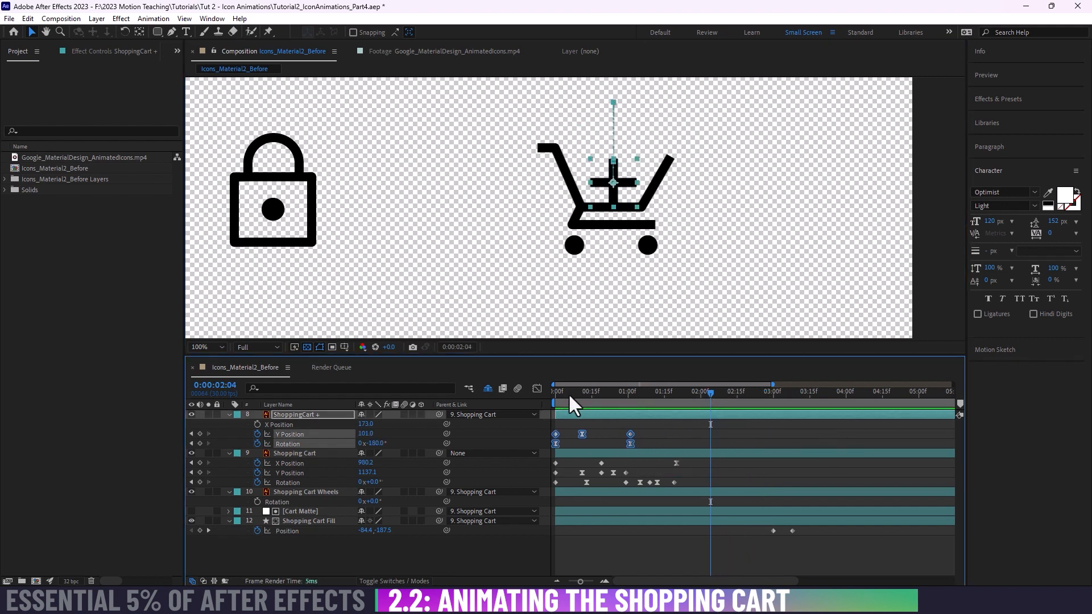
Step: Preview the cart and plus sign hops from the start, checking the pose around frame 6
{"action": "key", "text": "Home"}
{"action": "key", "text": "space"}
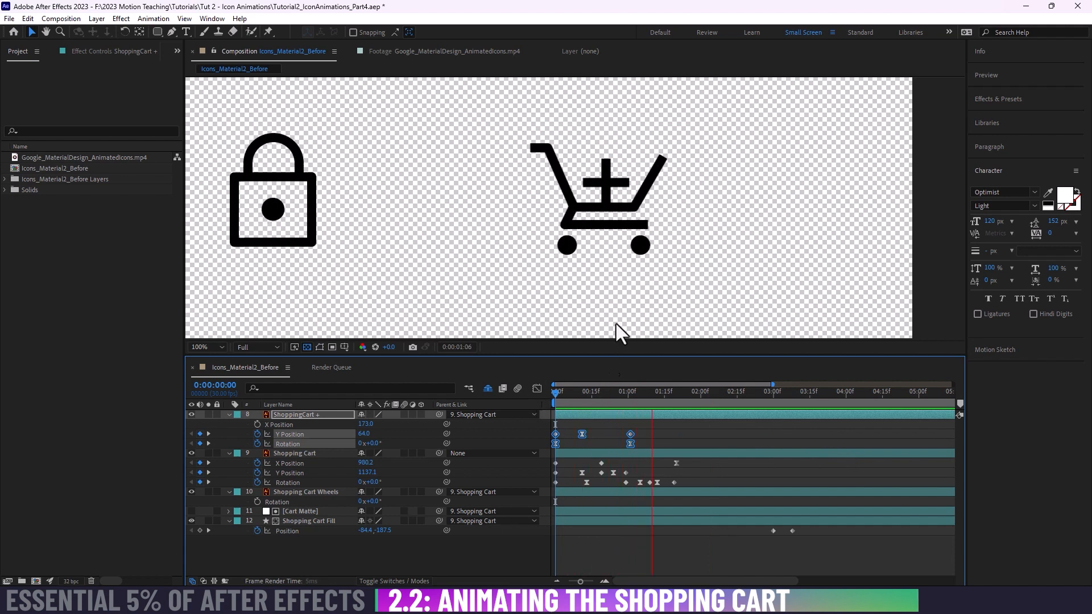
{"action": "key", "text": "space"}
{"action": "left_click_drag", "start_coordinate": [595, 245], "coordinate": [649, 283]}
{"action": "left_click_drag", "start_coordinate": [607, 393], "coordinate": [528, 401]}
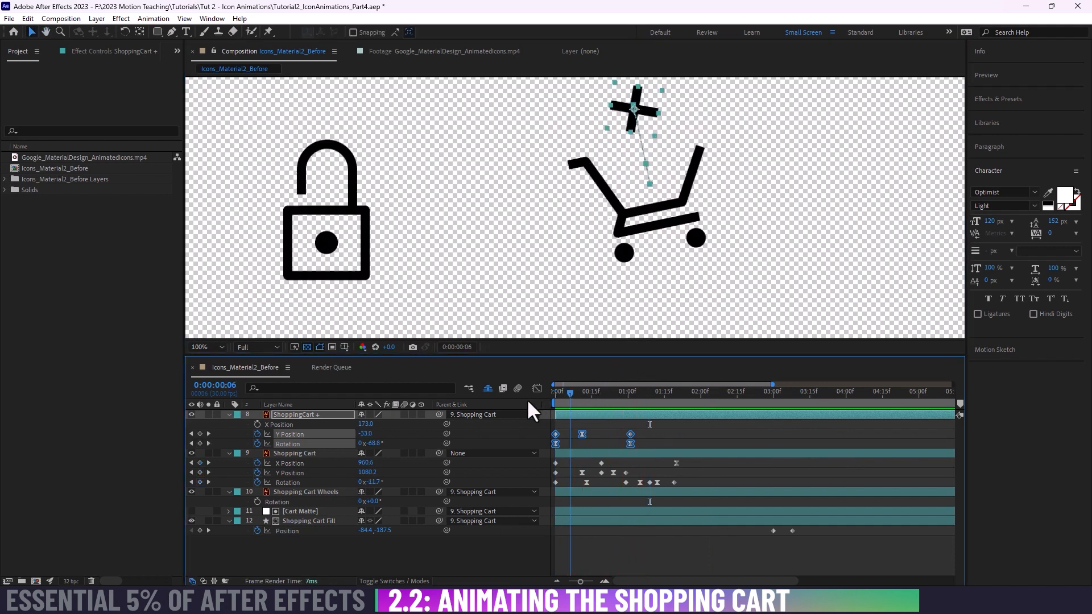
{"action": "key", "text": "Home"}
{"action": "key", "text": "space"}
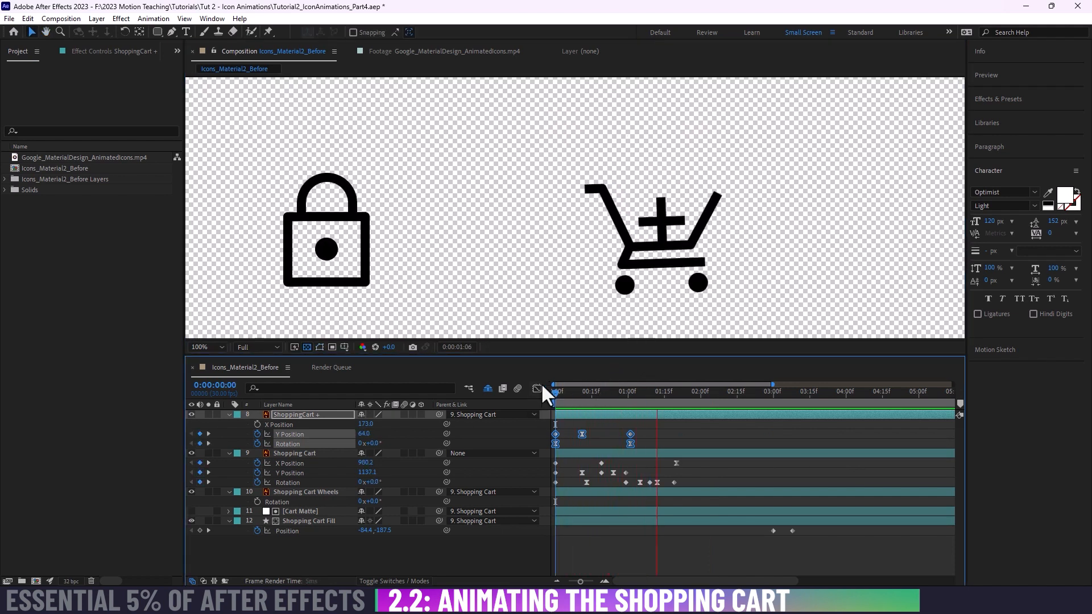
{"action": "key", "text": "space"}
{"action": "left_click", "coordinate": [570, 392]}
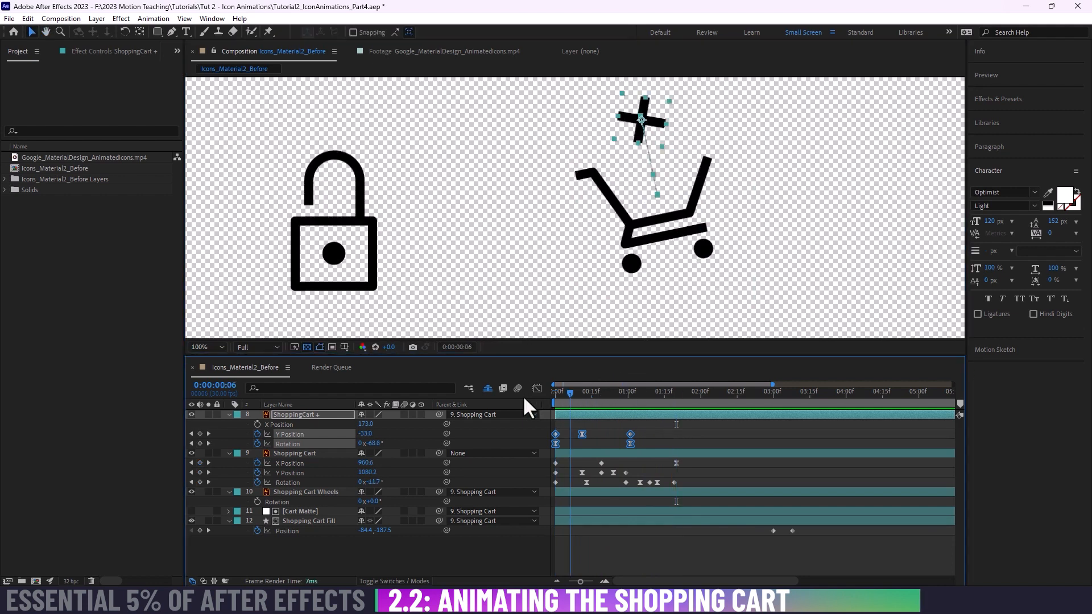
{"action": "key", "text": "Home"}
{"action": "key", "text": "space"}
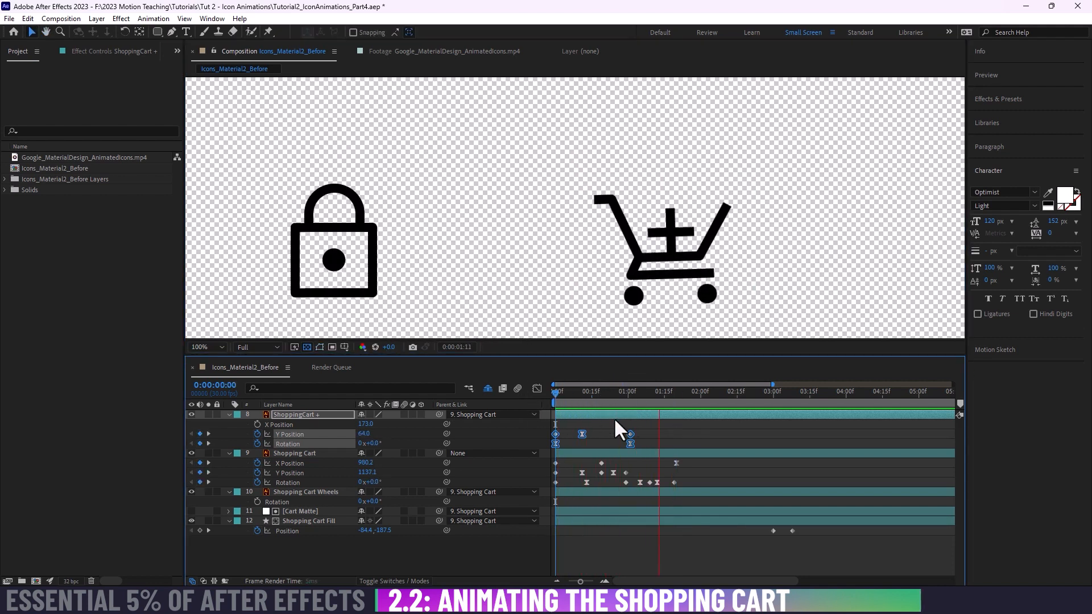
Step: After checking the reference footage, compress the ShoppingCart + layer's Y Position and Rotation keyframes to end at frame 17, and preview the motion
{"action": "left_click", "coordinate": [464, 182]}
{"action": "left_click", "coordinate": [444, 51]}
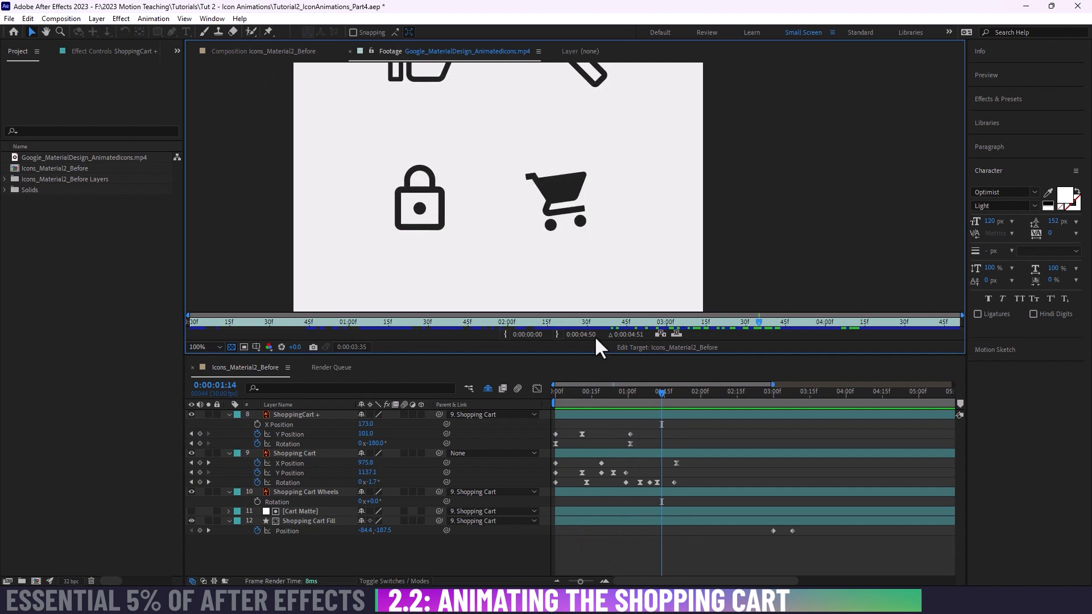
{"action": "left_click_drag", "start_coordinate": [708, 321], "coordinate": [730, 333]}
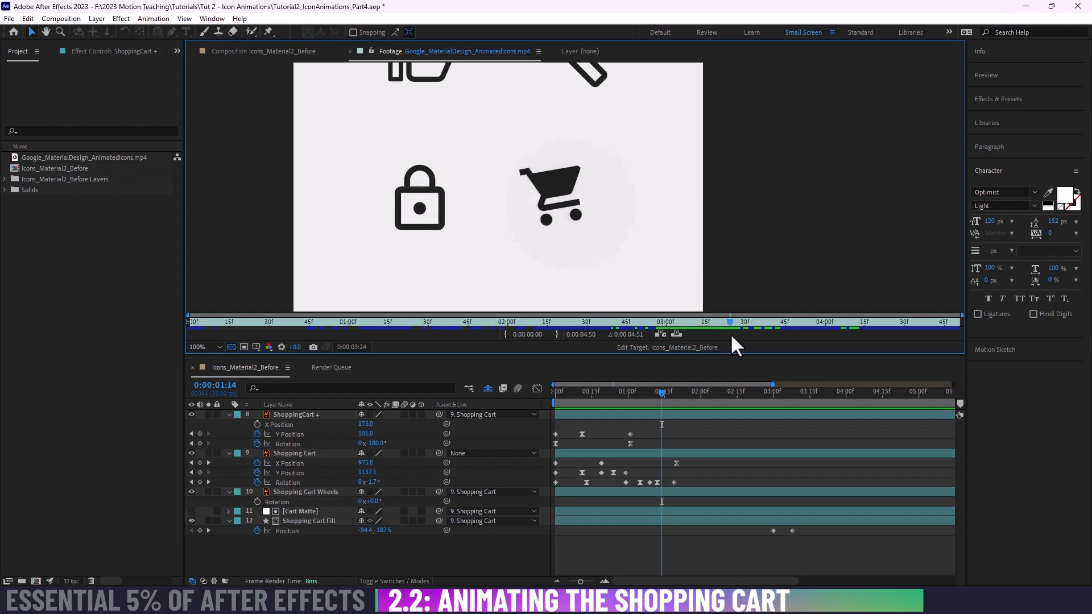
{"action": "left_click", "coordinate": [288, 50]}
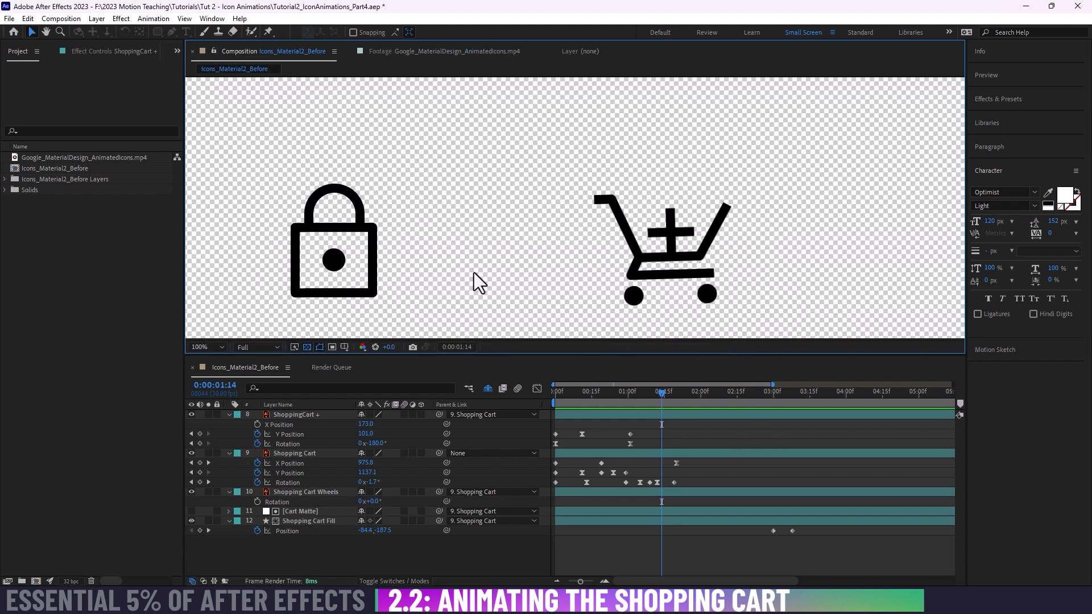
{"action": "left_click_drag", "start_coordinate": [647, 430], "coordinate": [542, 455]}
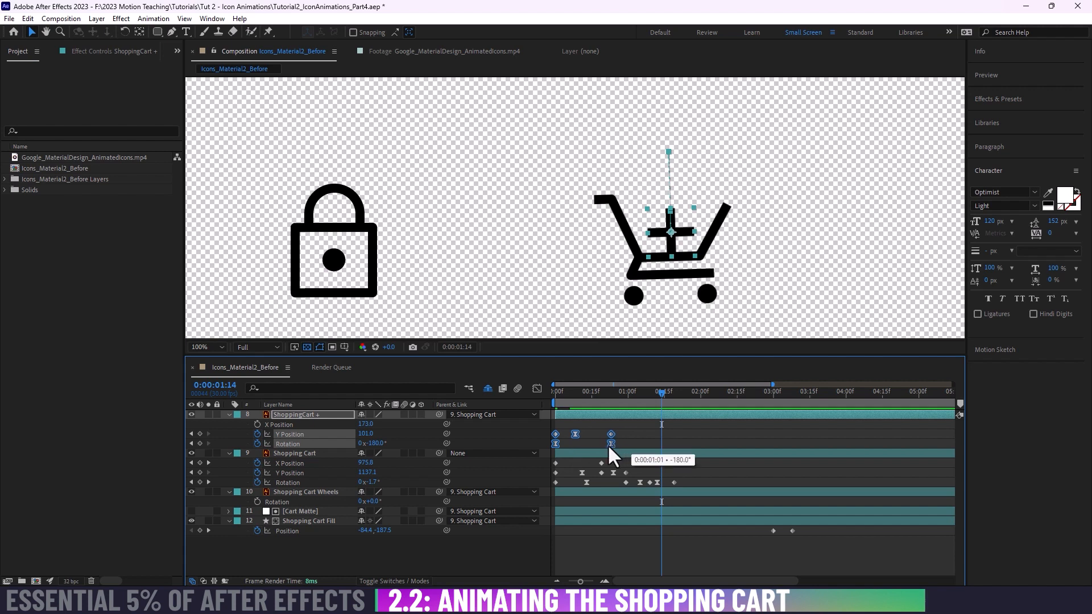
{"action": "mouse_move", "coordinate": [602, 397]}
{"action": "left_mouse_down"}
{"action": "mouse_move", "coordinate": [563, 405]}
{"action": "mouse_move", "coordinate": [607, 398]}
{"action": "mouse_move", "coordinate": [606, 409]}
{"action": "mouse_move", "coordinate": [602, 400]}
{"action": "left_mouse_up"}
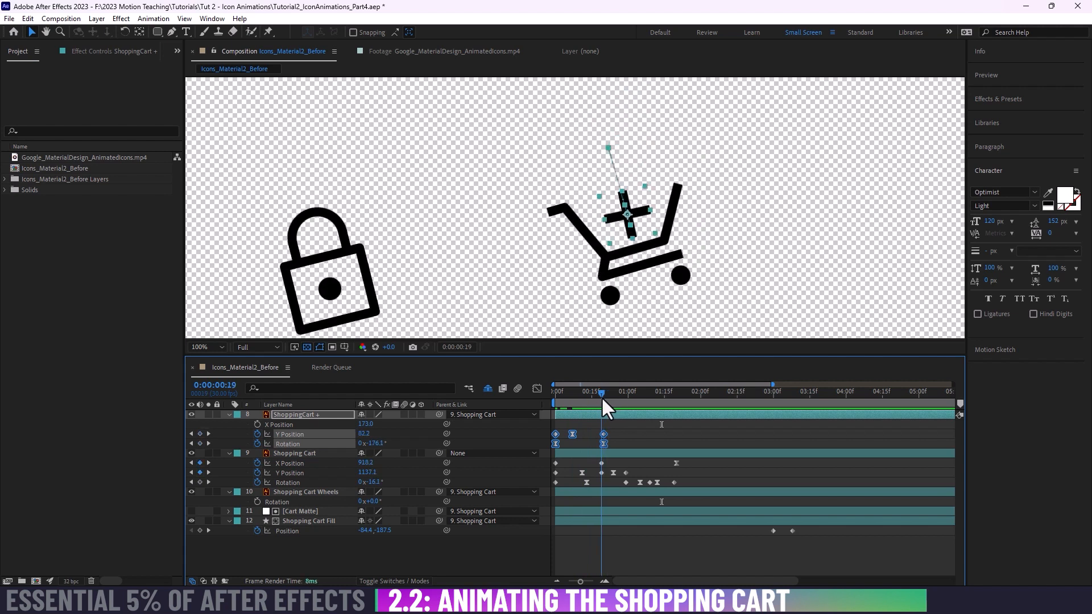
{"action": "left_click_drag", "start_coordinate": [603, 444], "coordinate": [597, 444]}
{"action": "left_click", "coordinate": [608, 443]}
{"action": "left_click_drag", "start_coordinate": [570, 398], "coordinate": [528, 399]}
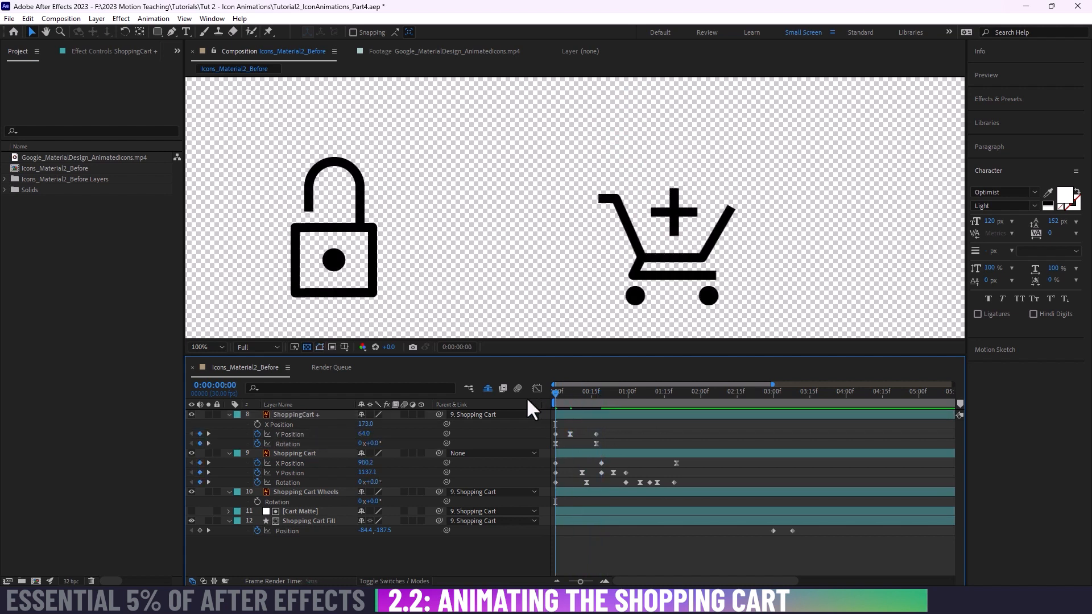
{"action": "key", "text": "space"}
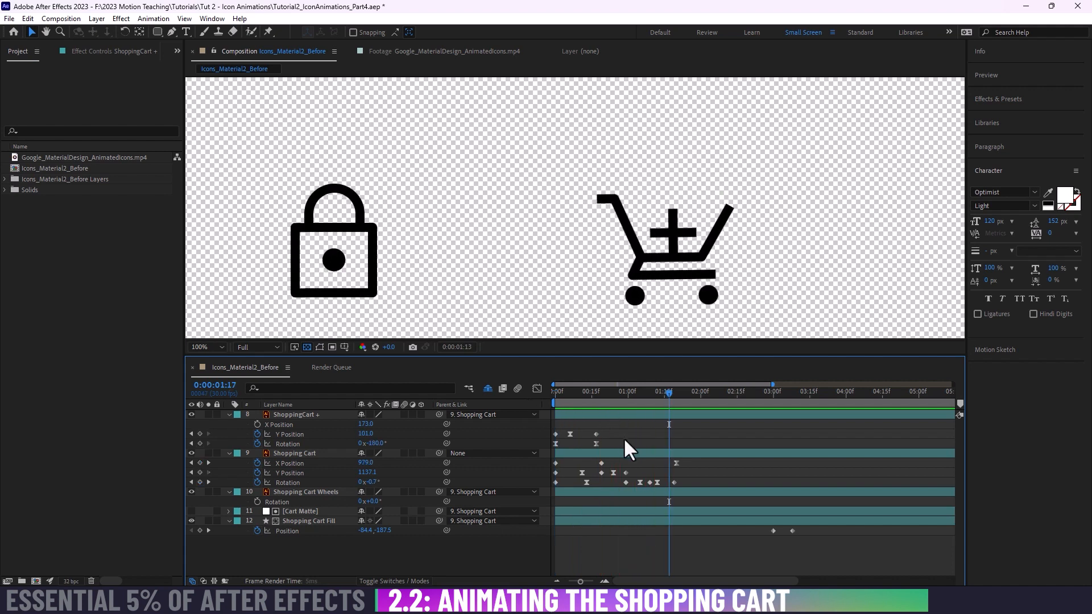
Step: Compare the plus sign's spin with the reference footage, set its frame 17 Rotation keyframe to +180°, and preview the motion
{"action": "left_click", "coordinate": [407, 51]}
{"action": "left_click_drag", "start_coordinate": [662, 329], "coordinate": [717, 328]}
{"action": "left_click", "coordinate": [263, 54]}
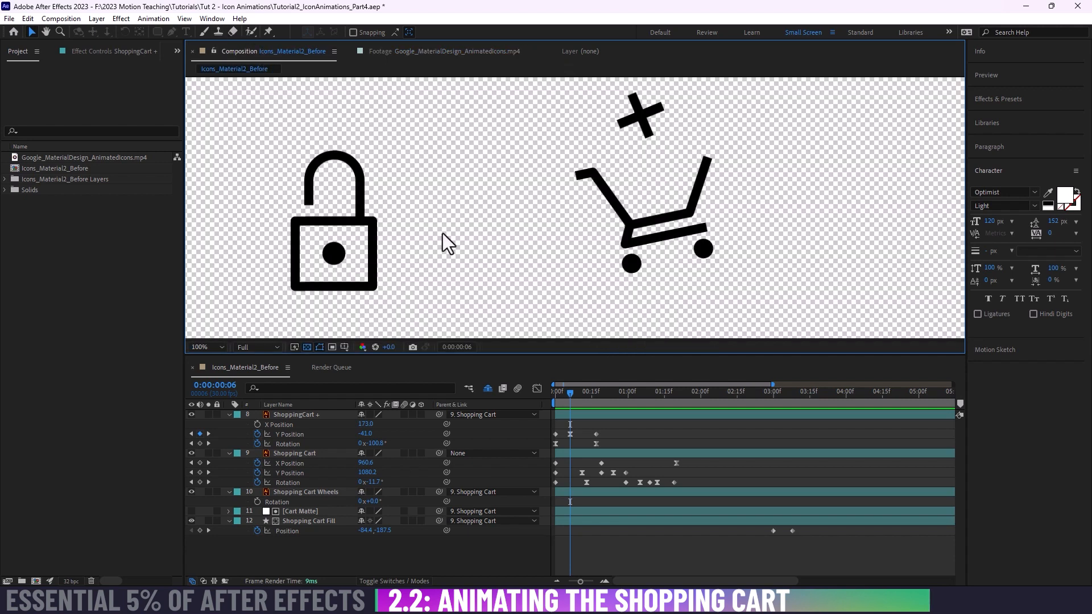
{"action": "left_click_drag", "start_coordinate": [574, 398], "coordinate": [596, 403]}
{"action": "left_click", "coordinate": [596, 443]}
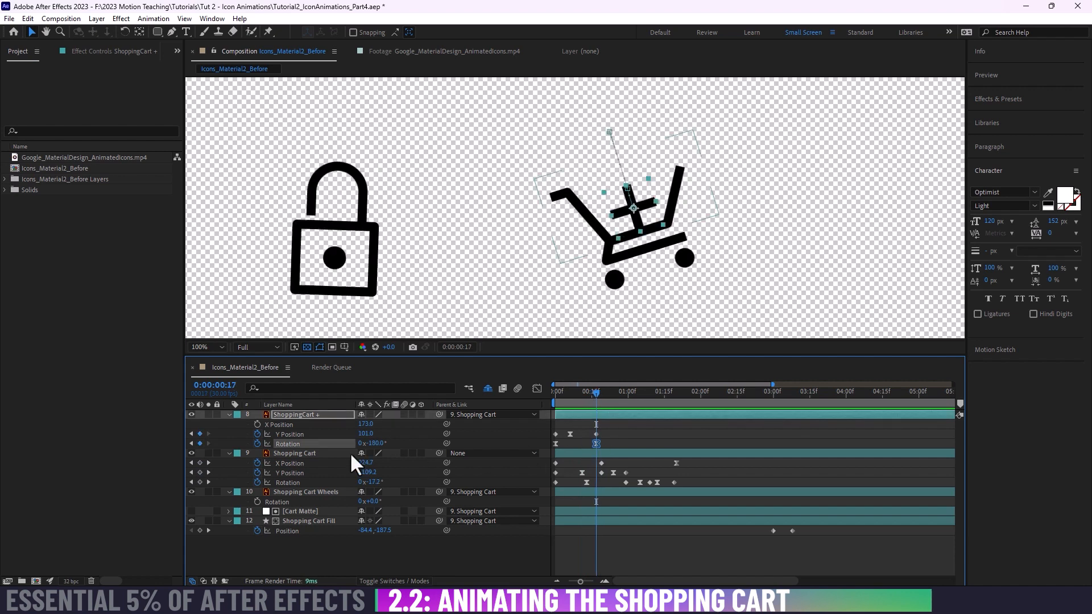
{"action": "left_click", "coordinate": [375, 444]}
{"action": "left_click", "coordinate": [556, 401]}
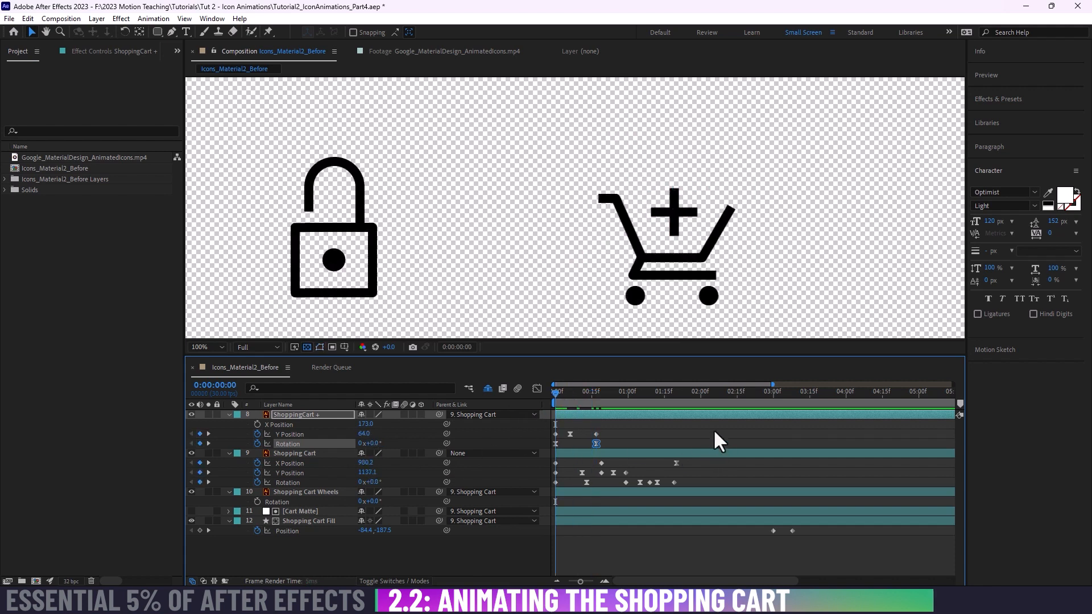
{"action": "key", "text": "space"}
{"action": "key", "text": "space"}
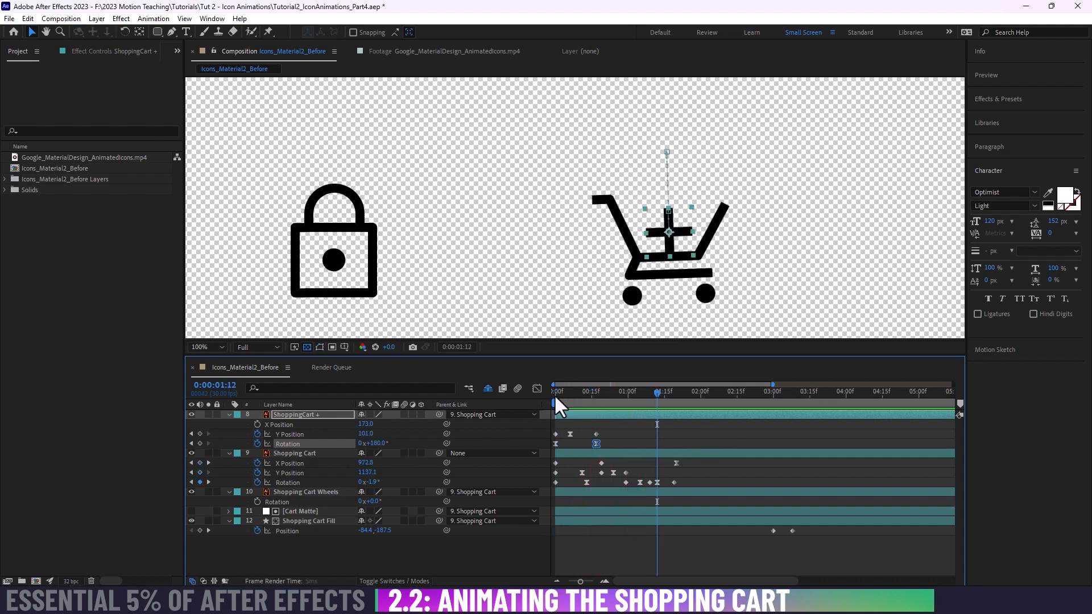
{"action": "left_click", "coordinate": [557, 405]}
{"action": "key", "text": "space"}
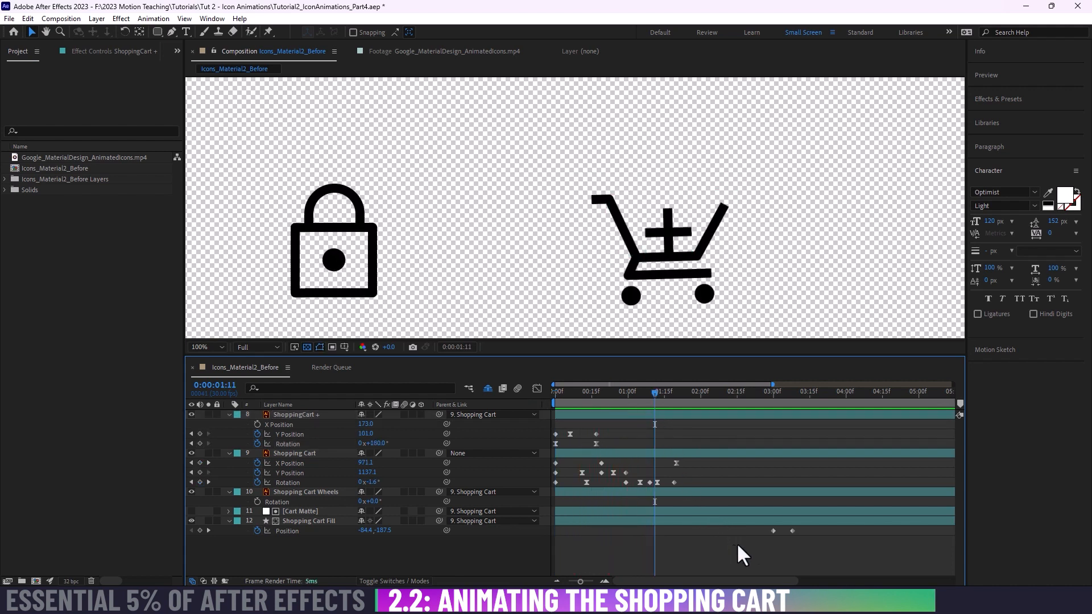
Step: Move both Position keyframes of the Shopping Cart Fill layer earlier so they start at frame 0, and preview the fill
{"action": "left_click_drag", "start_coordinate": [739, 550], "coordinate": [573, 540]}
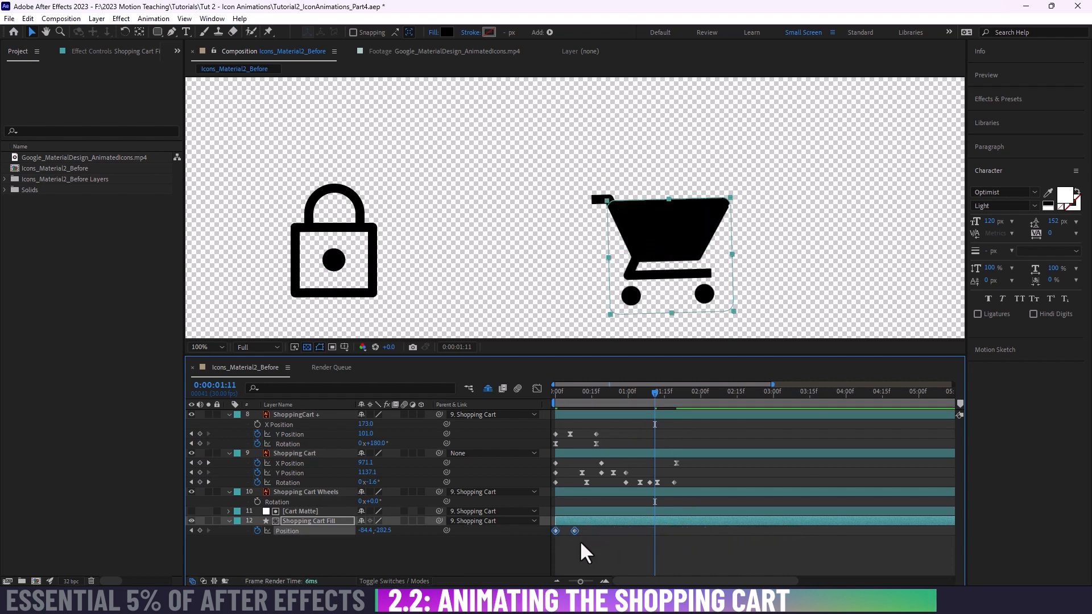
{"action": "left_click", "coordinate": [585, 551]}
{"action": "left_click", "coordinate": [548, 394]}
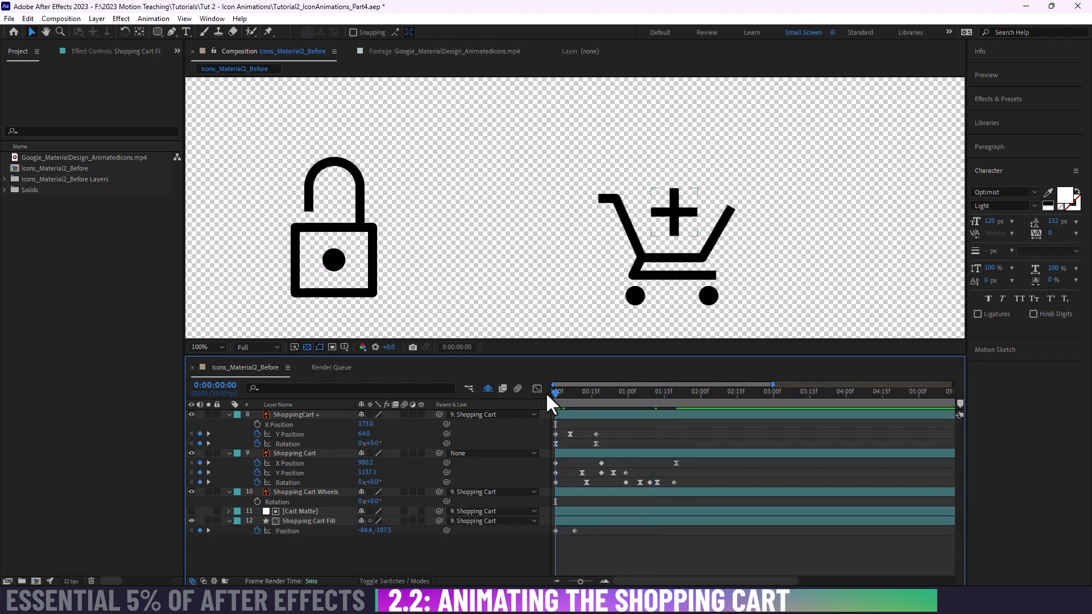
{"action": "key", "text": "space"}
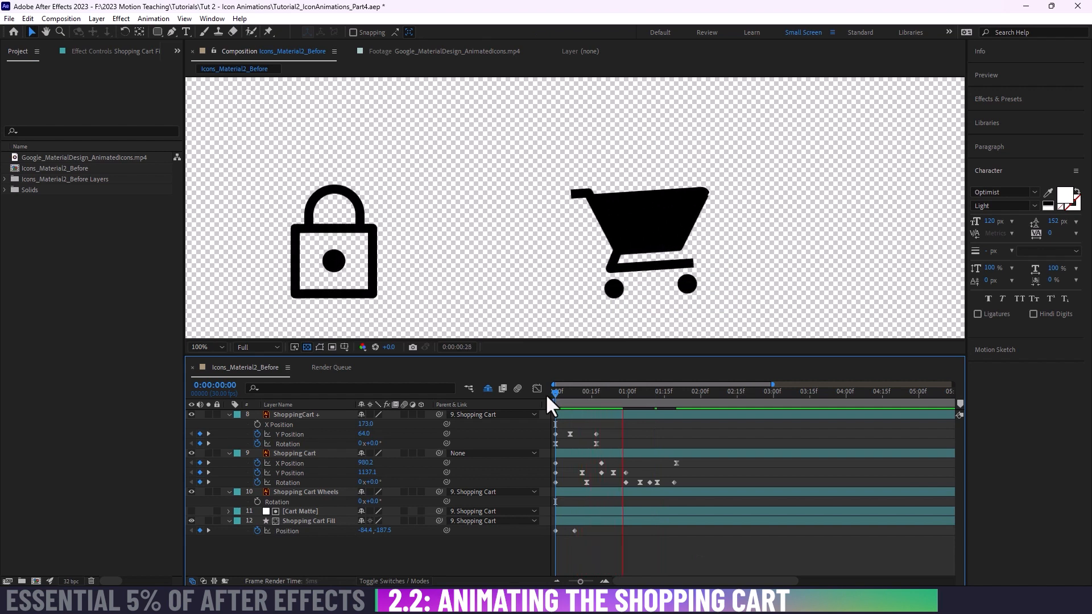
{"action": "key", "text": "space"}
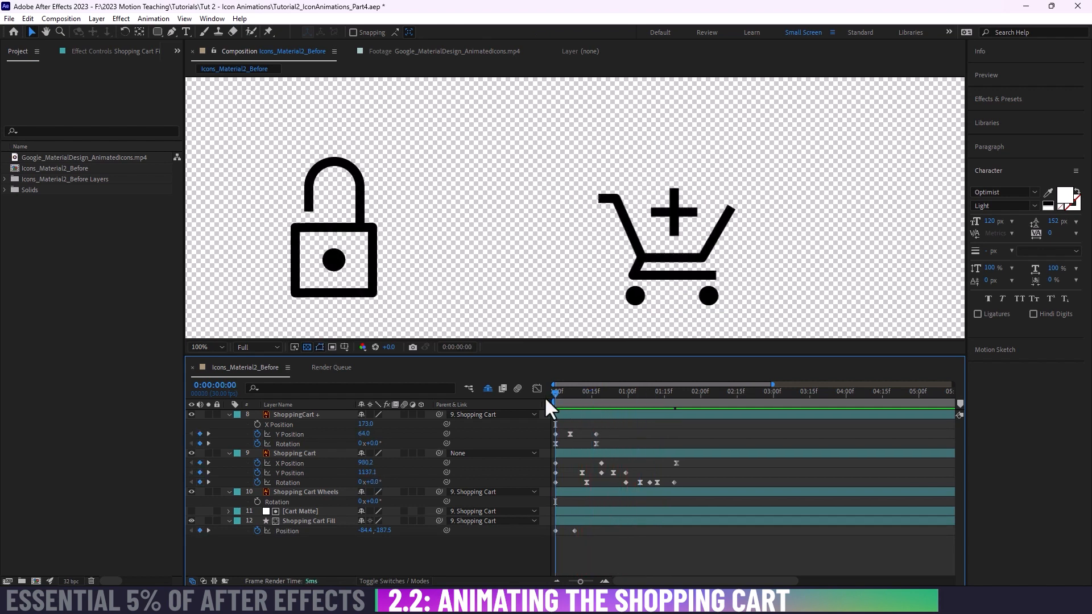
{"action": "key", "text": "space"}
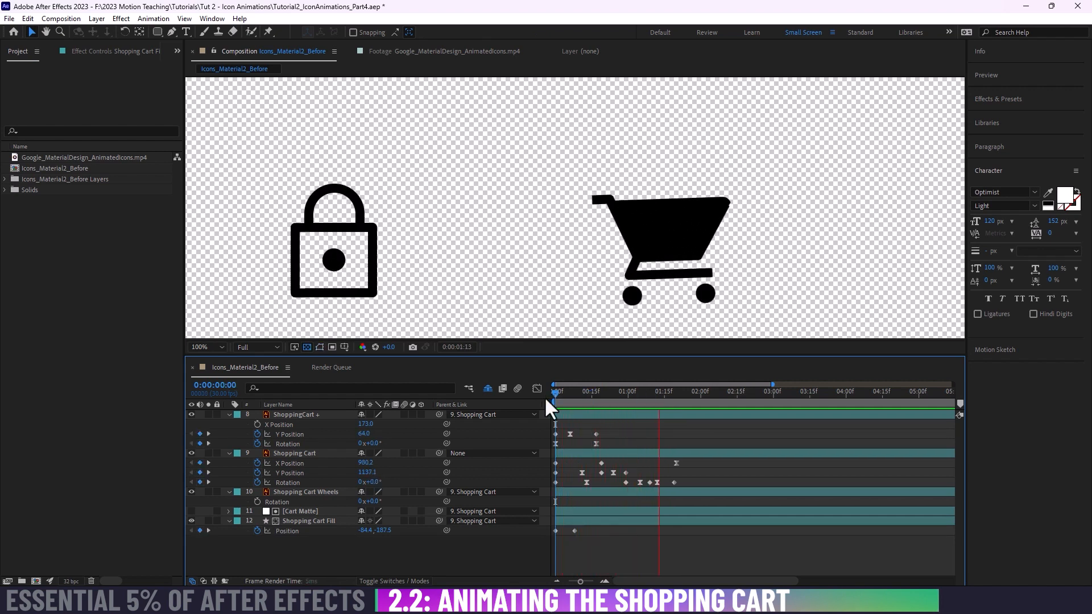
{"action": "key", "text": "space"}
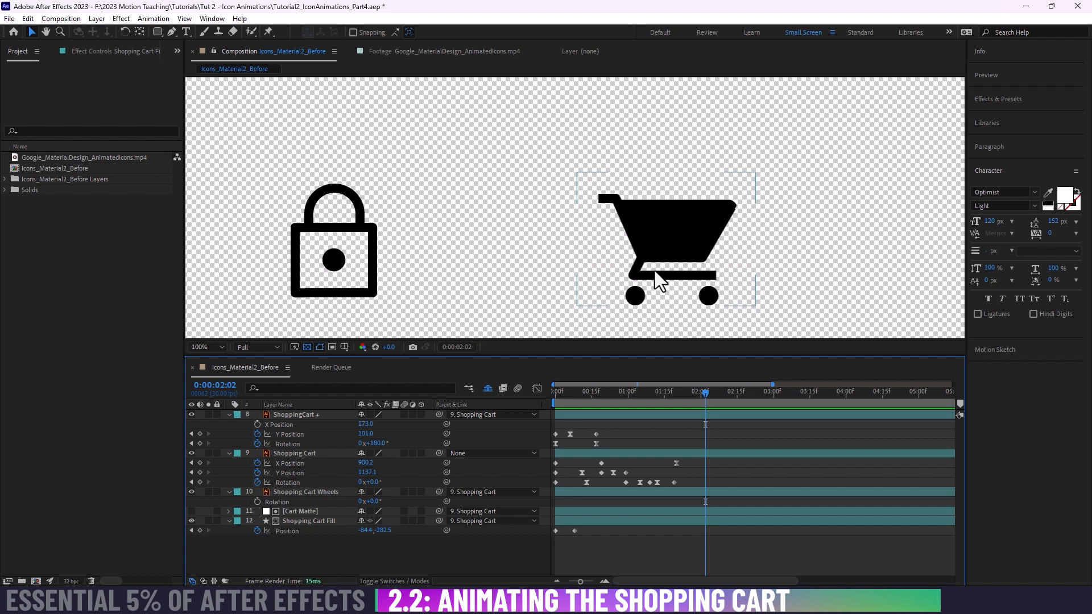
Step: Try setting the Shopping Cart layer's Rotation to -11.6° at frame 19, and undo it
{"action": "left_click", "coordinate": [601, 391]}
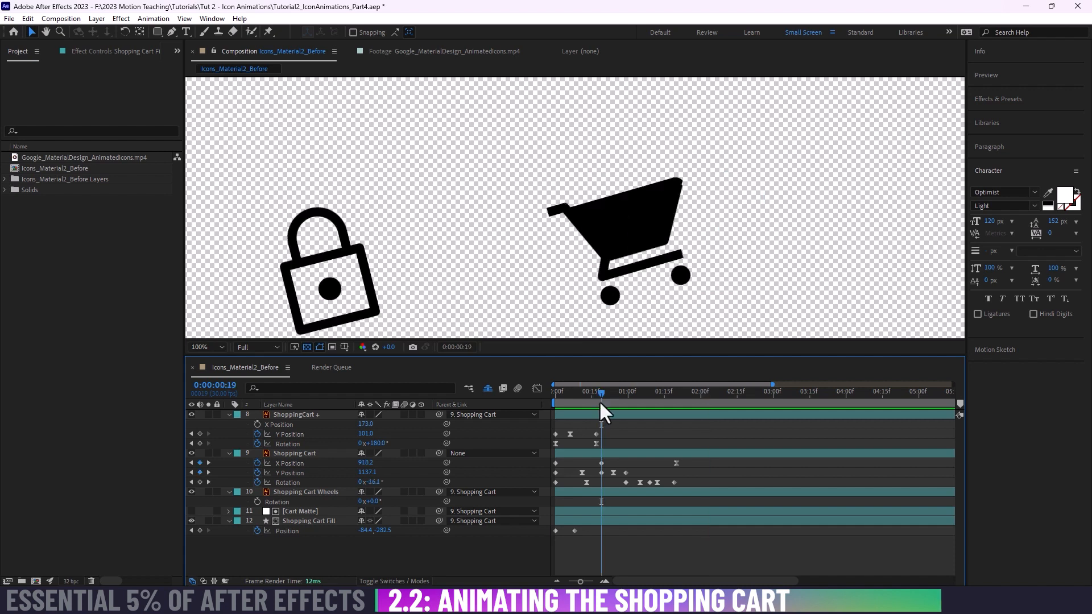
{"action": "left_click", "coordinate": [321, 476]}
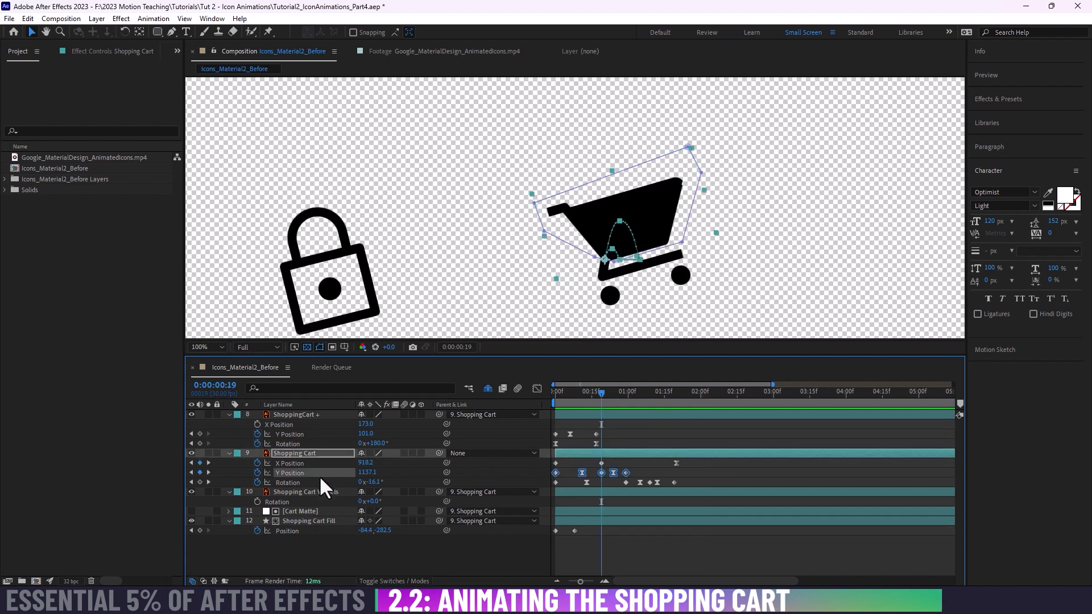
{"action": "left_click", "coordinate": [318, 482]}
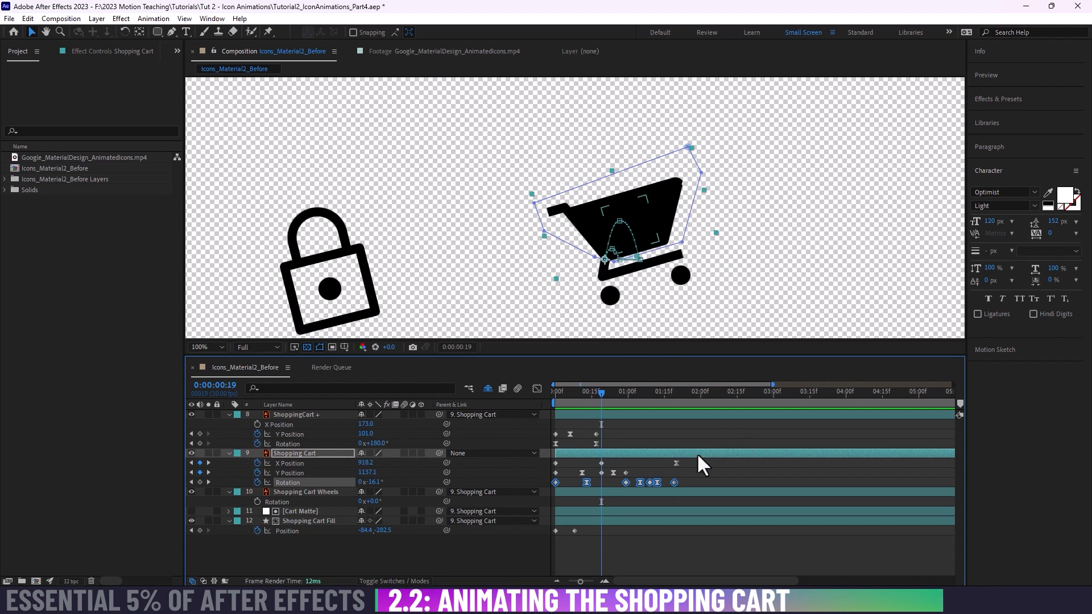
{"action": "left_click", "coordinate": [677, 485]}
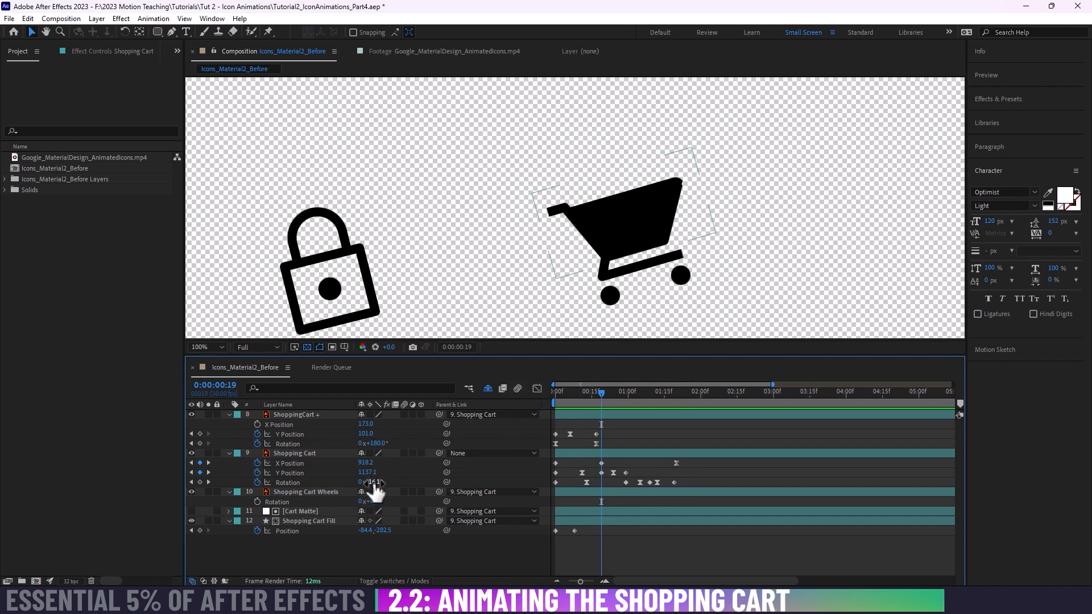
{"action": "left_click_drag", "start_coordinate": [377, 483], "coordinate": [403, 489]}
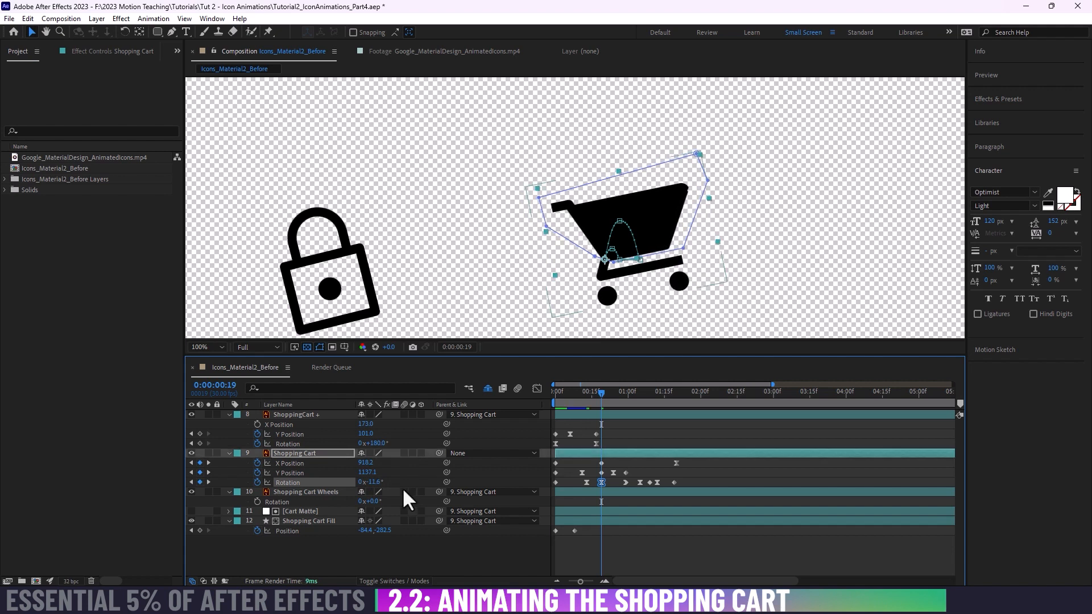
{"action": "key", "text": "ctrl+z"}
Step: Add a Shopping Cart Rotation keyframe holding the current tilt at frame 17, and set Rotation to -9.7° at frame 19
{"action": "key", "text": "="}
{"action": "key", "text": "="}
{"action": "left_click_drag", "start_coordinate": [609, 480], "coordinate": [717, 471]}
{"action": "key", "text": "-"}
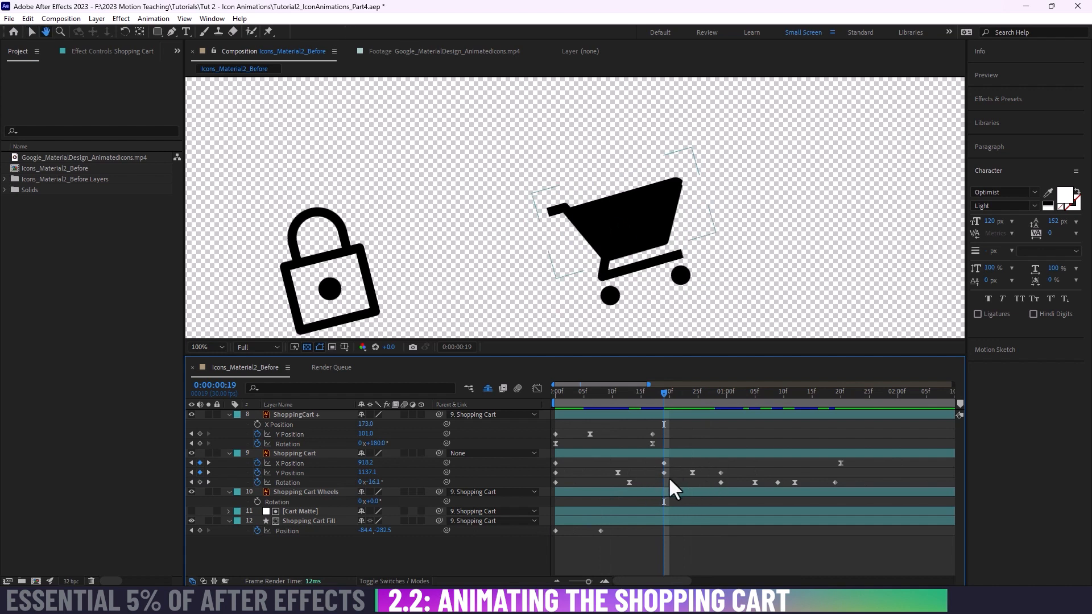
{"action": "left_click", "coordinate": [199, 482]}
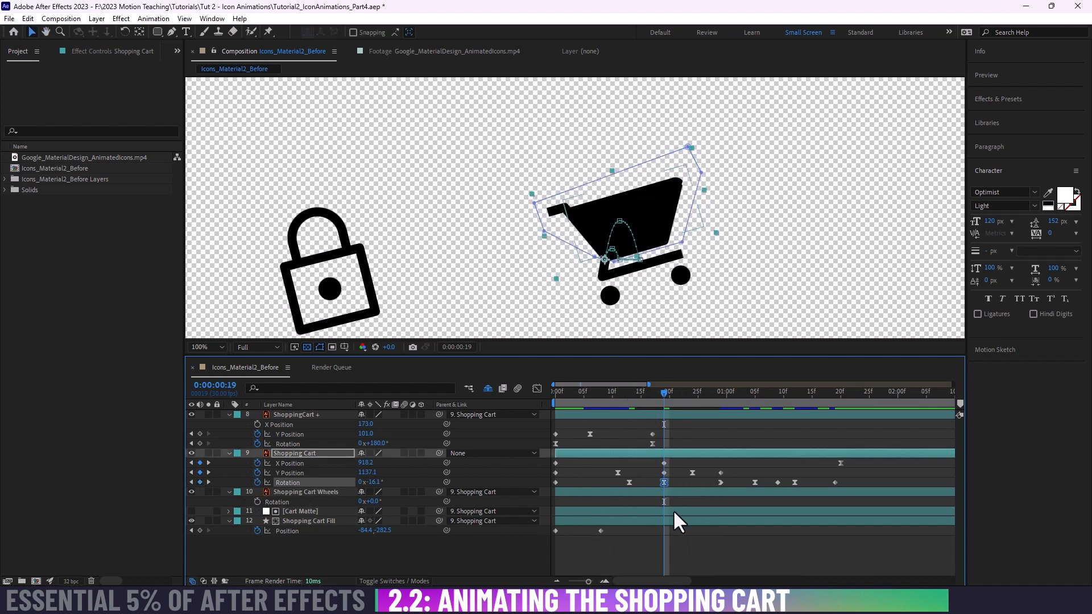
{"action": "left_click_drag", "start_coordinate": [663, 481], "coordinate": [652, 482]}
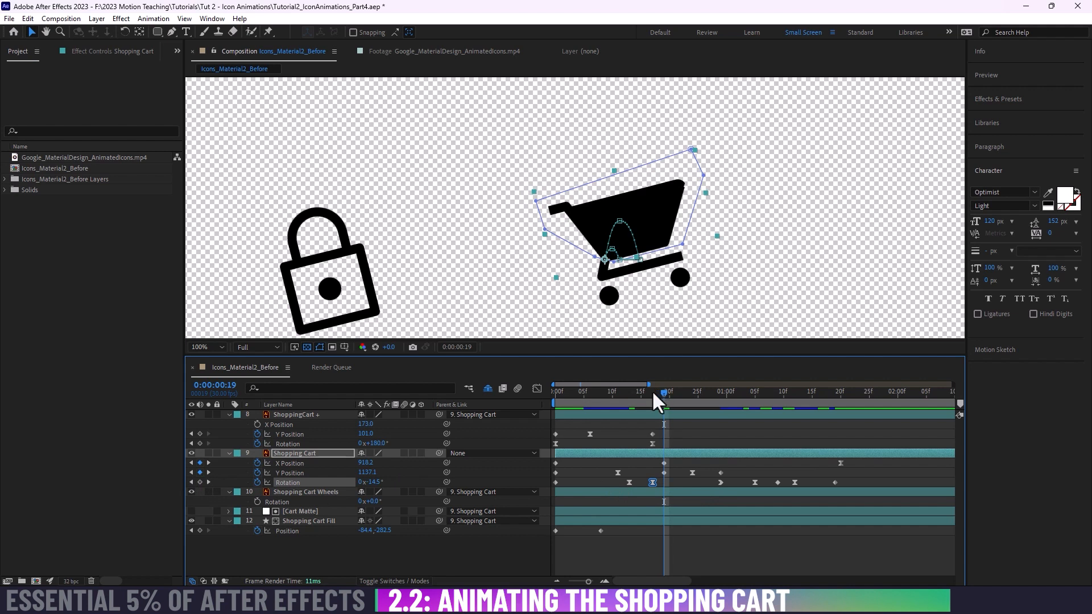
{"action": "left_click_drag", "start_coordinate": [652, 390], "coordinate": [661, 396]}
{"action": "left_click_drag", "start_coordinate": [376, 482], "coordinate": [407, 488]}
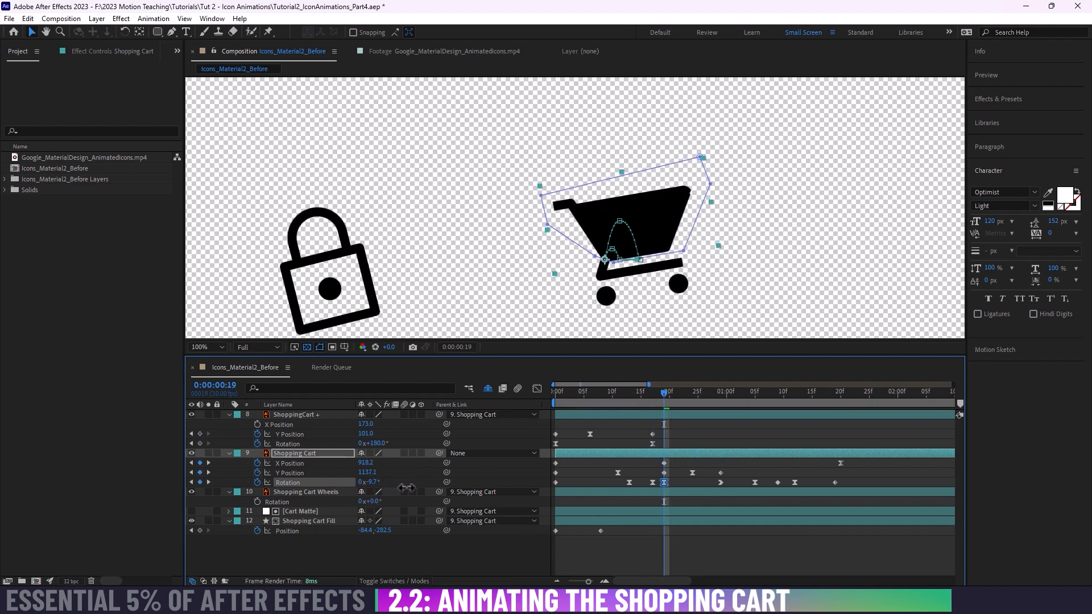
Step: Keyframe the Shopping Cart Wheels layer's Rotation at 0° on frame 17 and -5.2° on frame 19
{"action": "left_click", "coordinate": [257, 501]}
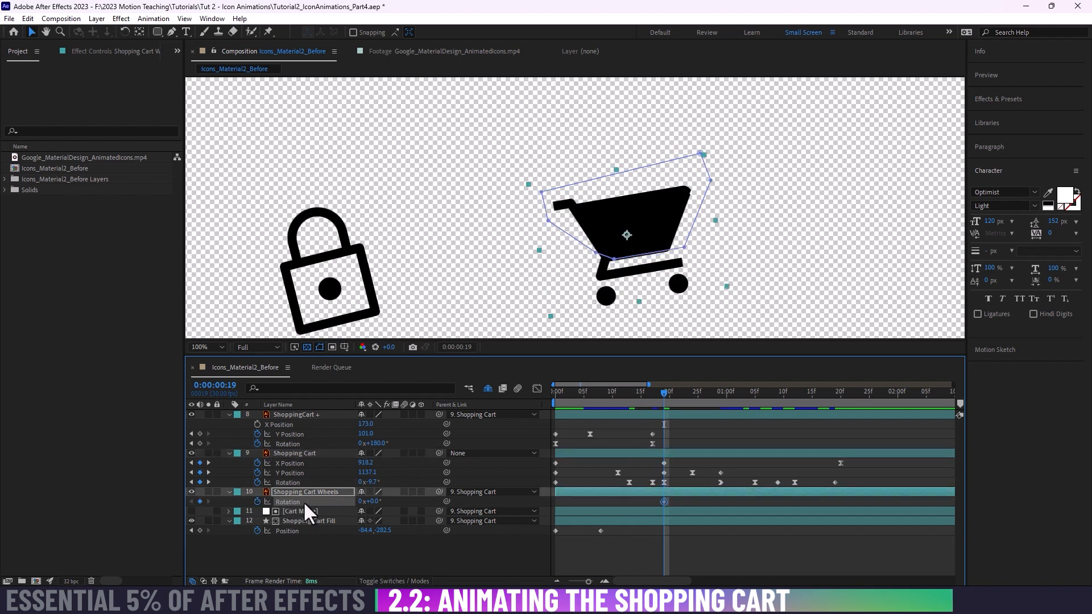
{"action": "left_click_drag", "start_coordinate": [657, 502], "coordinate": [650, 504]}
{"action": "left_click", "coordinate": [652, 482]}
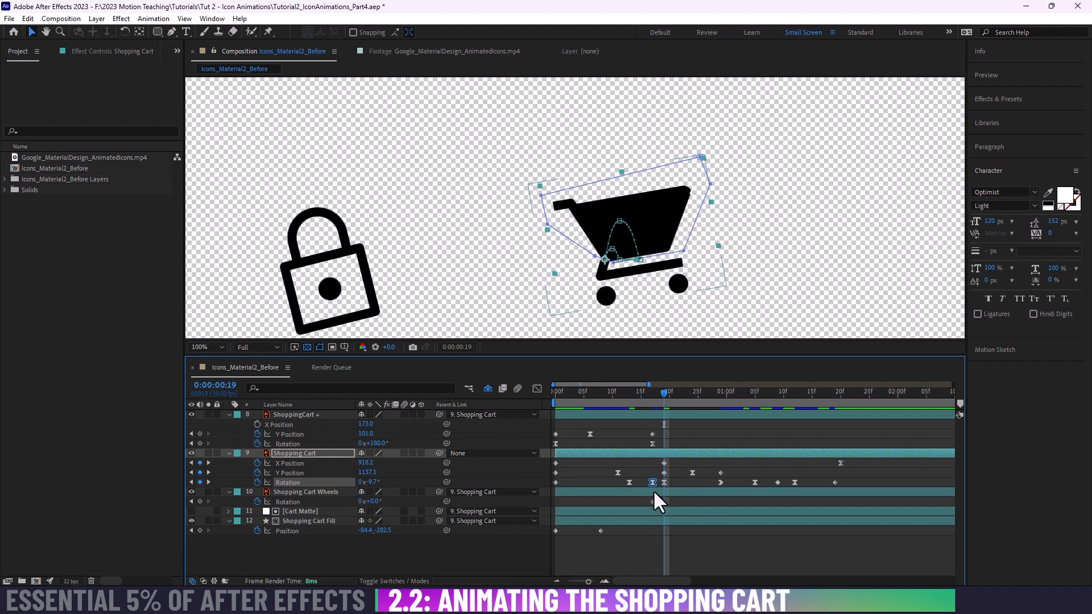
{"action": "left_click_drag", "start_coordinate": [376, 502], "coordinate": [348, 504]}
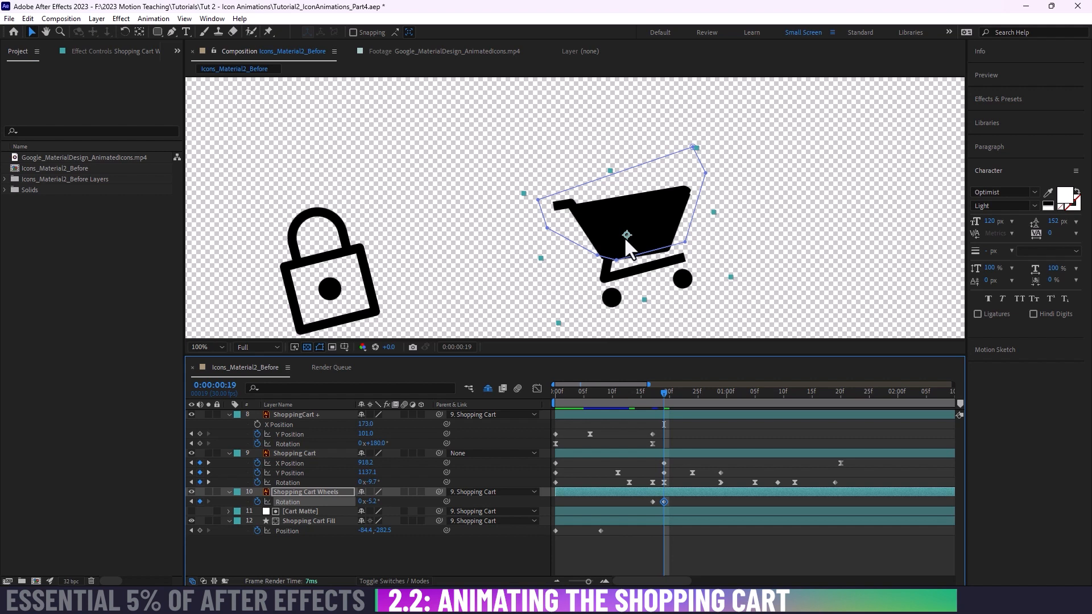
Step: Undo the wheels' tilt, move the Shopping Cart Wheels anchor point to the cart's rear lower corner, and set Rotation to -3.4° at frame 19
{"action": "key", "text": "ctrl+z"}
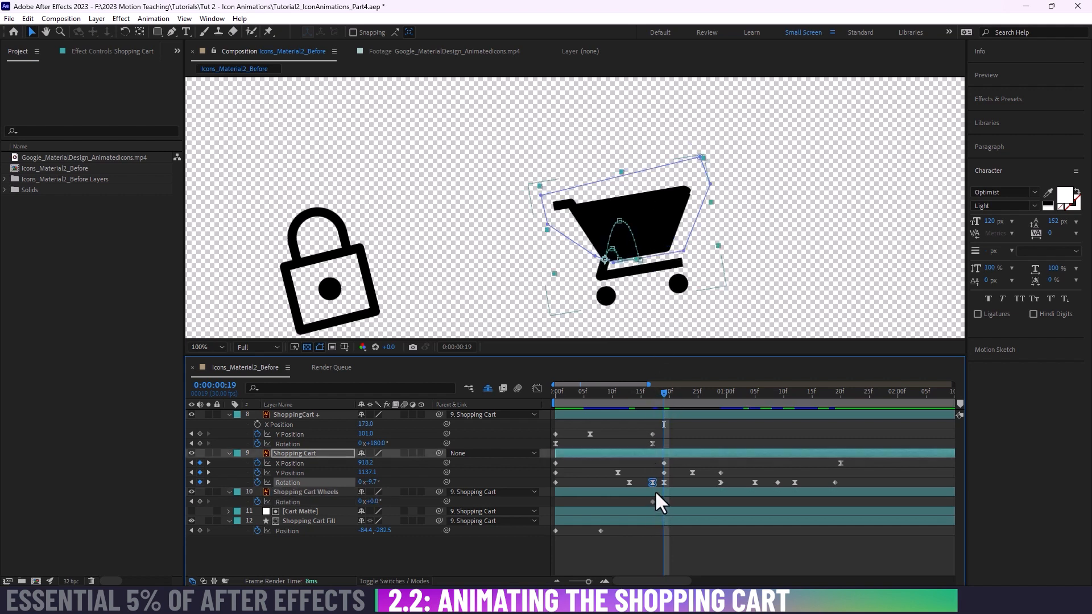
{"action": "left_click", "coordinate": [656, 491]}
{"action": "key", "text": "y"}
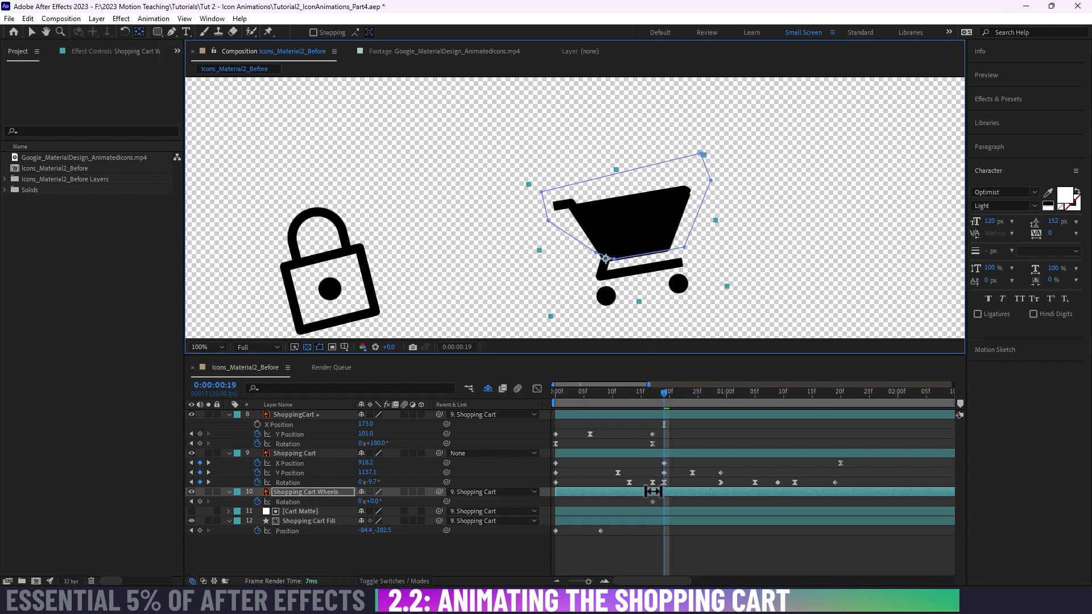
{"action": "key", "text": "v"}
{"action": "left_click_drag", "start_coordinate": [375, 502], "coordinate": [351, 497]}
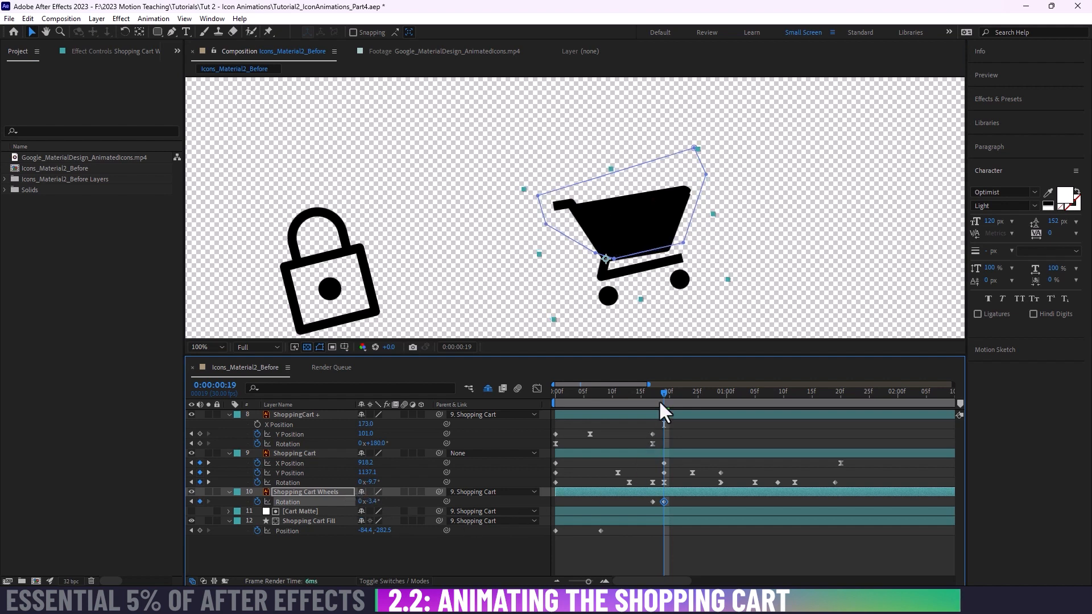
{"action": "mouse_move", "coordinate": [659, 403]}
{"action": "left_mouse_down"}
{"action": "mouse_move", "coordinate": [652, 394]}
{"action": "mouse_move", "coordinate": [668, 398]}
{"action": "mouse_move", "coordinate": [637, 402]}
{"action": "mouse_move", "coordinate": [670, 398]}
{"action": "mouse_move", "coordinate": [652, 398]}
{"action": "mouse_move", "coordinate": [661, 399]}
{"action": "left_mouse_up"}
{"action": "key", "text": "space"}
Step: Move the landing Rotation keyframe pairs of the Shopping Cart and Shopping Cart Wheels layers two frames later, to frames 19 and 21
{"action": "left_click_drag", "start_coordinate": [645, 478], "coordinate": [671, 500]}
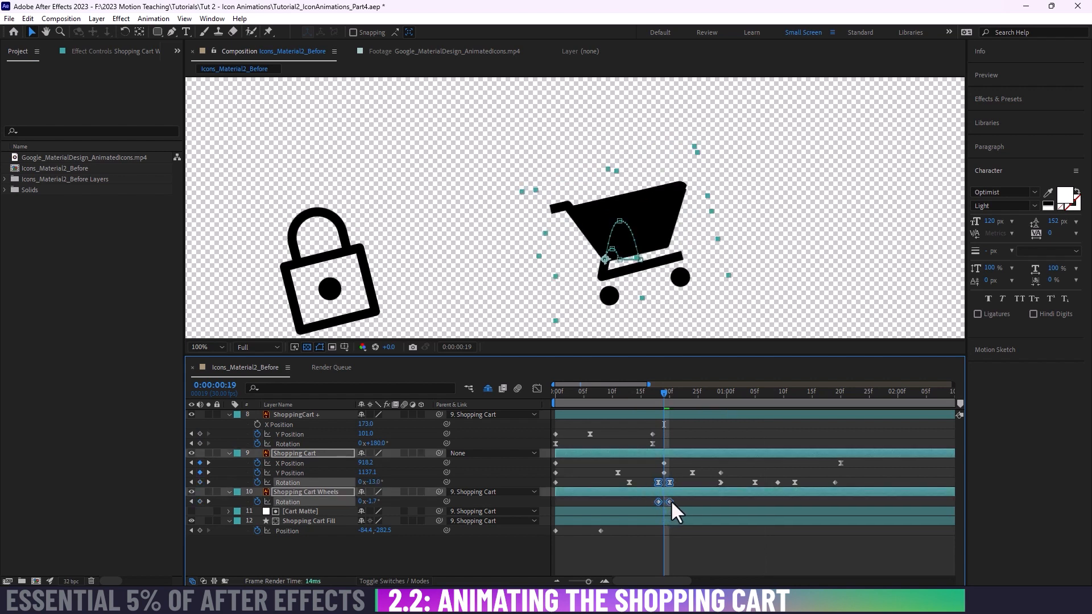
{"action": "left_click", "coordinate": [655, 392]}
{"action": "mouse_move", "coordinate": [655, 394]}
{"action": "left_mouse_down"}
{"action": "mouse_move", "coordinate": [681, 404]}
{"action": "mouse_move", "coordinate": [659, 406]}
{"action": "left_mouse_up"}
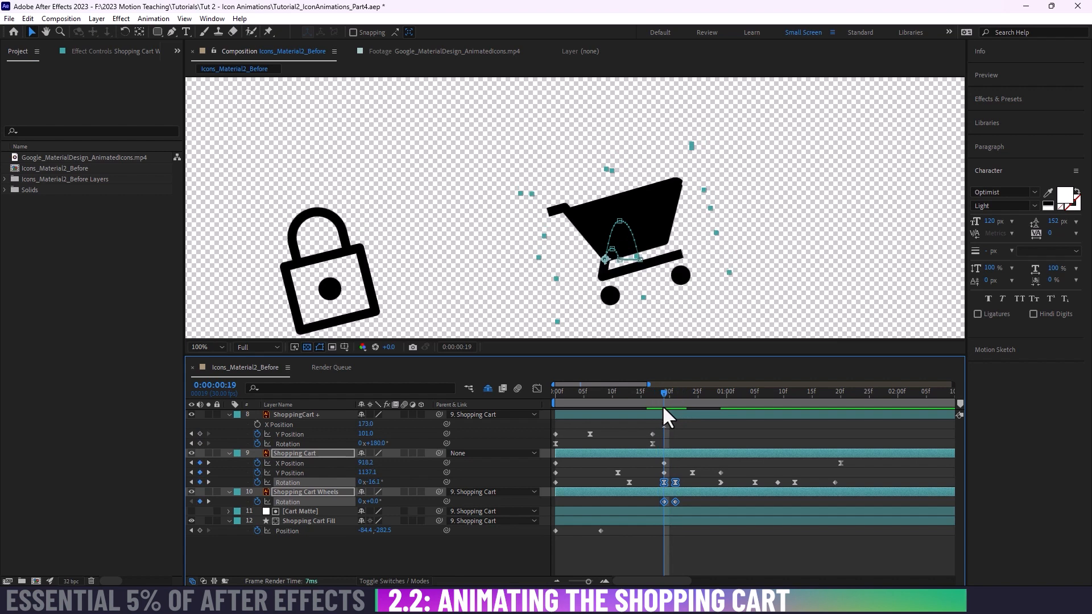
Step: Copy the frame 19 Rotation keyframes of the Shopping Cart and Shopping Cart Wheels layers to frame 23
{"action": "left_click_drag", "start_coordinate": [664, 407], "coordinate": [684, 409]}
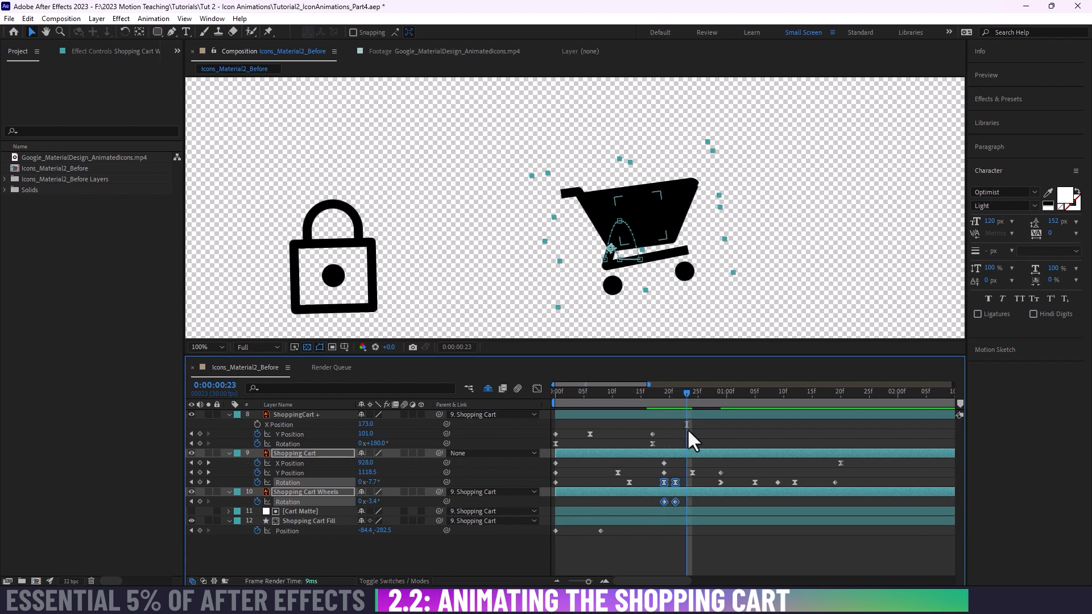
{"action": "left_click", "coordinate": [691, 481]}
{"action": "left_click", "coordinate": [664, 483]}
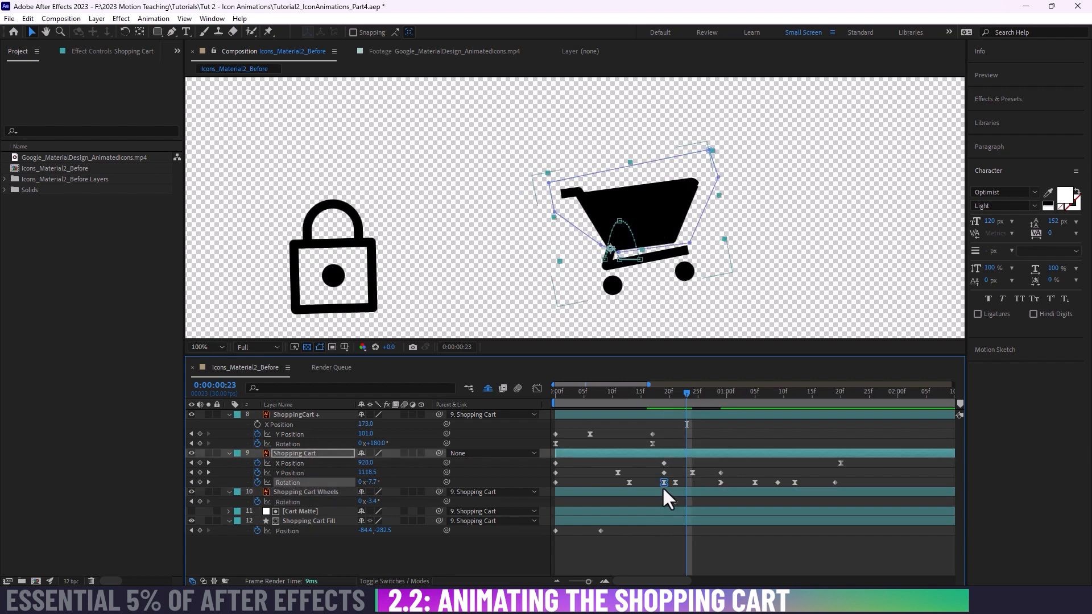
{"action": "key", "text": "ctrl+v"}
{"action": "left_click", "coordinate": [662, 503]}
{"action": "key", "text": "ctrl+c"}
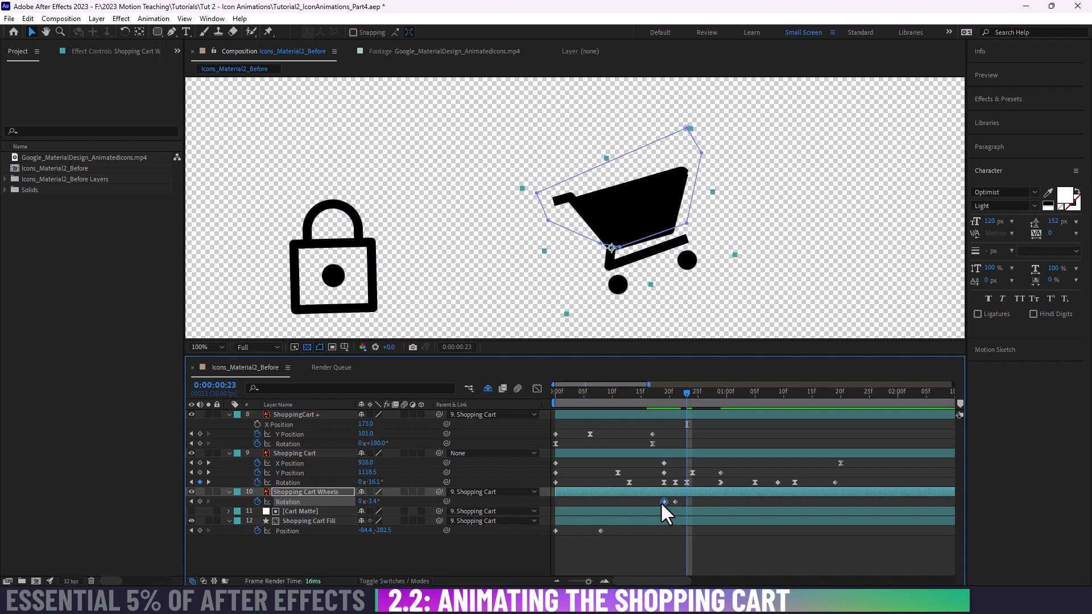
{"action": "key", "text": "ctrl+v"}
Step: Move the frame 23 Rotation keyframes of both cart layers one frame later, to frame 24
{"action": "mouse_move", "coordinate": [679, 392]}
{"action": "left_mouse_down"}
{"action": "mouse_move", "coordinate": [653, 391]}
{"action": "mouse_move", "coordinate": [692, 395]}
{"action": "left_mouse_up"}
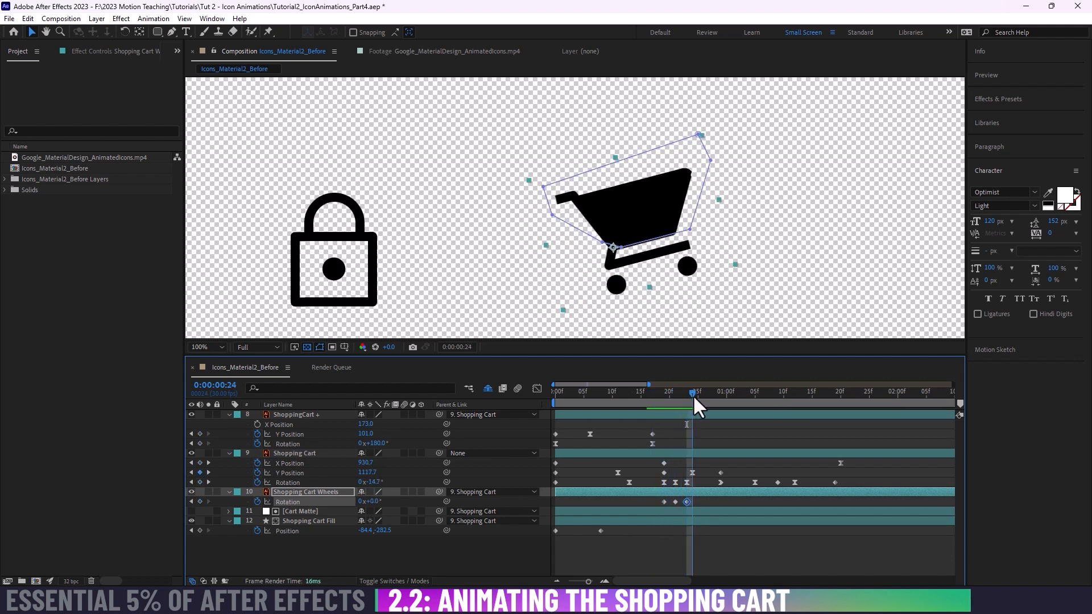
{"action": "left_click", "coordinate": [687, 482]}
{"action": "left_click", "coordinate": [687, 502], "text": "shift"}
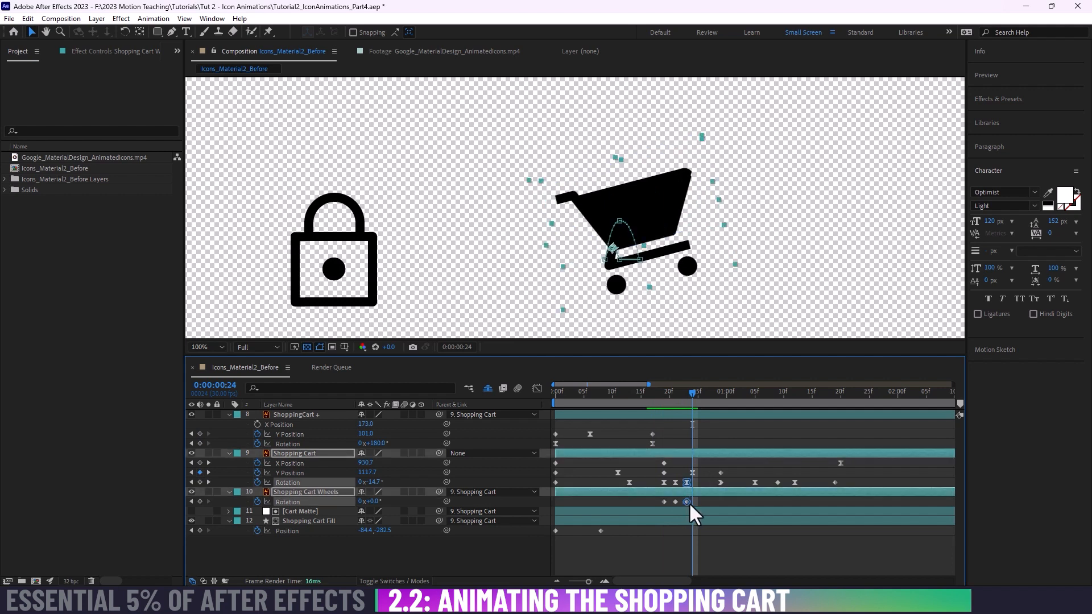
{"action": "left_click_drag", "start_coordinate": [687, 503], "coordinate": [693, 501]}
Step: Set the Shopping Cart layer's Rotation to 2.2° at 0:00:01:01 to make it overshoot forward on landing
{"action": "left_click_drag", "start_coordinate": [689, 395], "coordinate": [715, 415]}
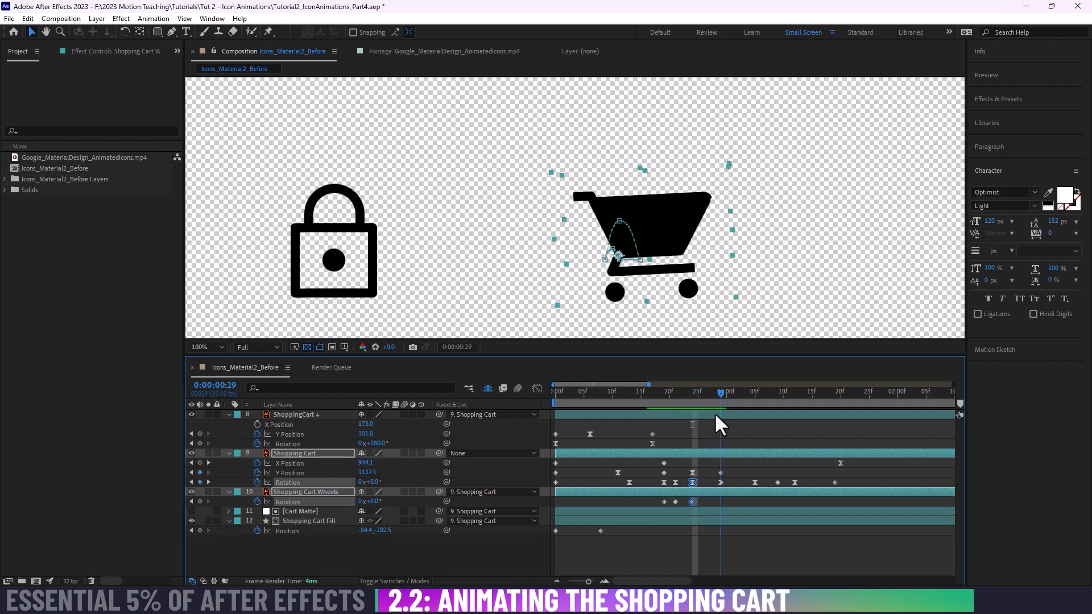
{"action": "left_click", "coordinate": [731, 475]}
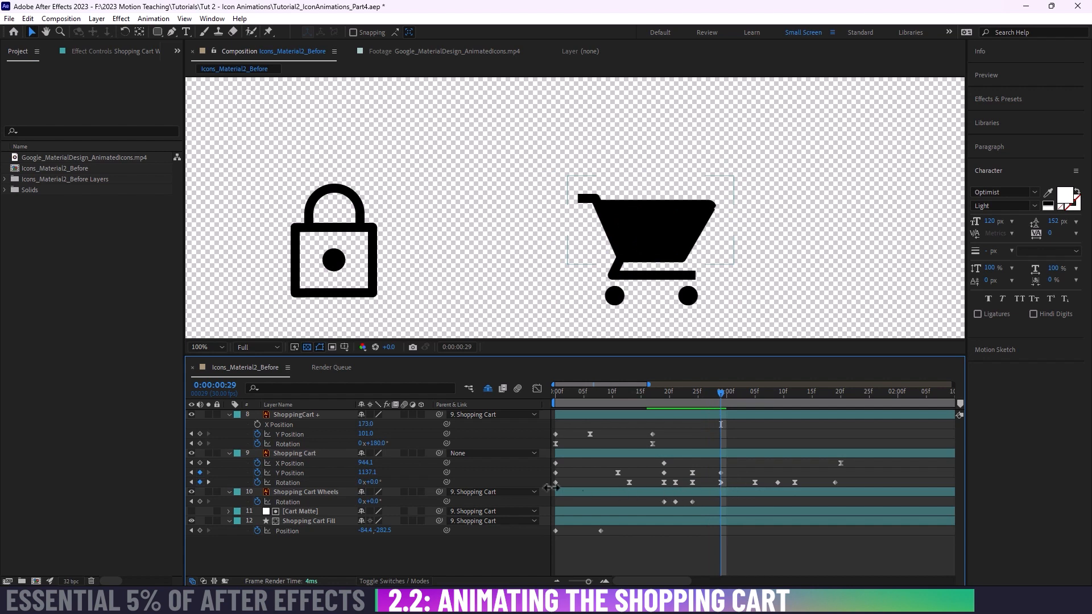
{"action": "left_click_drag", "start_coordinate": [721, 394], "coordinate": [731, 392]}
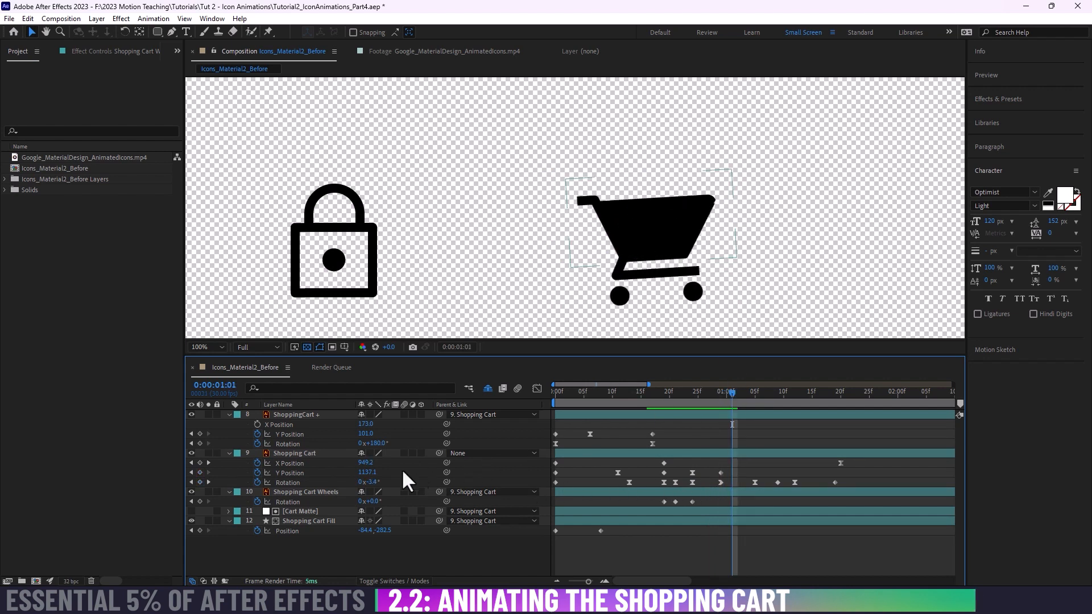
{"action": "left_click_drag", "start_coordinate": [375, 482], "coordinate": [412, 483]}
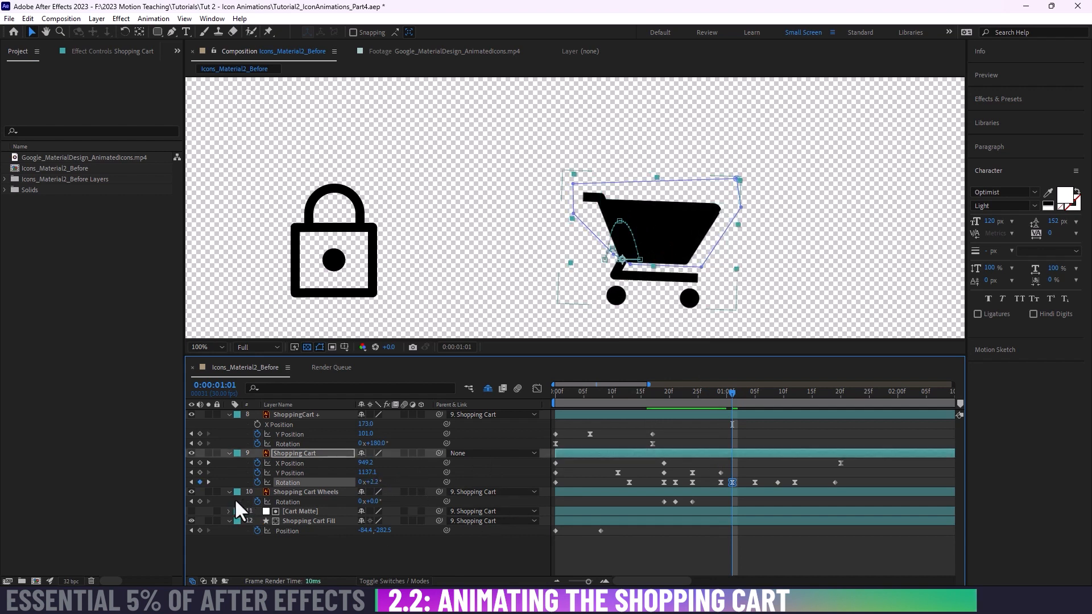
Step: Keyframe the Shopping Cart Wheels layer's Rotation at 0° on frame 29, -2.6° at 0:00:01:01 and 0° at 0:00:01:05
{"action": "left_click", "coordinate": [200, 501]}
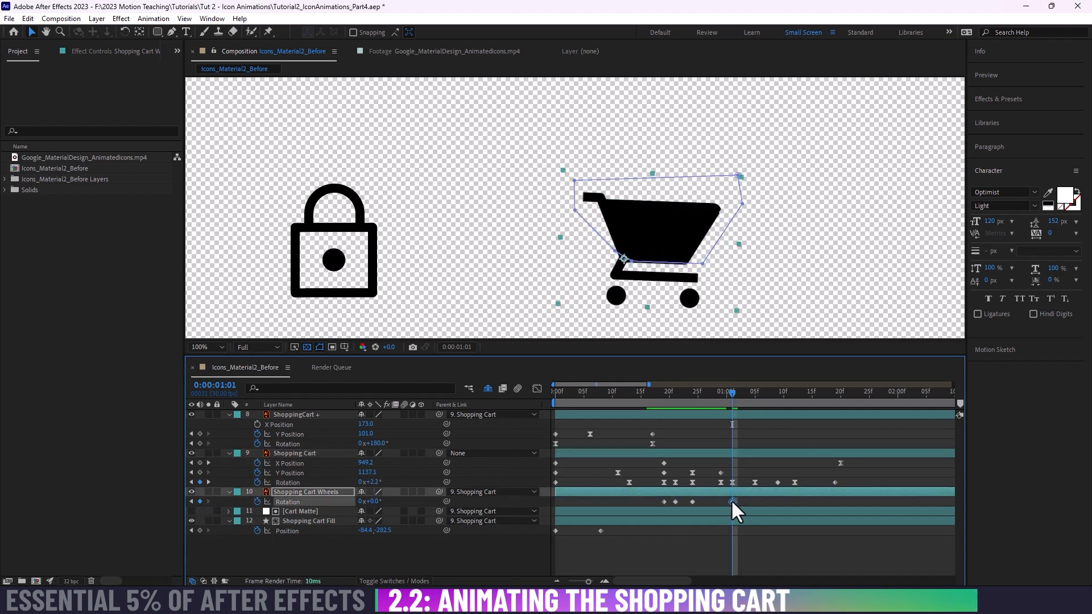
{"action": "left_click_drag", "start_coordinate": [732, 501], "coordinate": [720, 501]}
{"action": "left_click_drag", "start_coordinate": [371, 502], "coordinate": [356, 502]}
{"action": "mouse_move", "coordinate": [736, 393]}
{"action": "left_mouse_down"}
{"action": "mouse_move", "coordinate": [708, 395]}
{"action": "mouse_move", "coordinate": [754, 403]}
{"action": "left_mouse_up"}
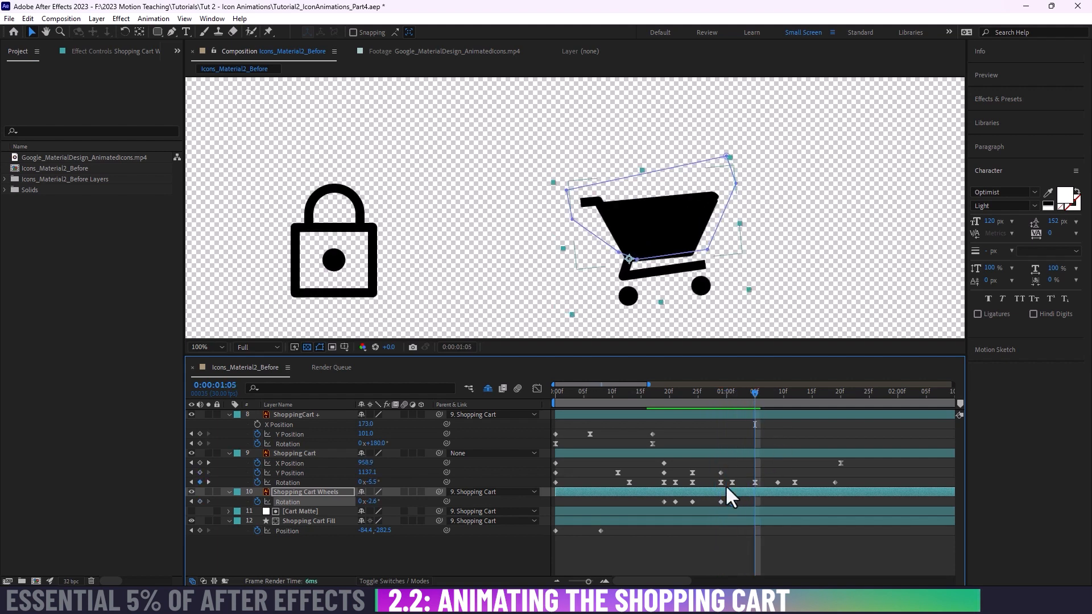
{"action": "mouse_move", "coordinate": [721, 502]}
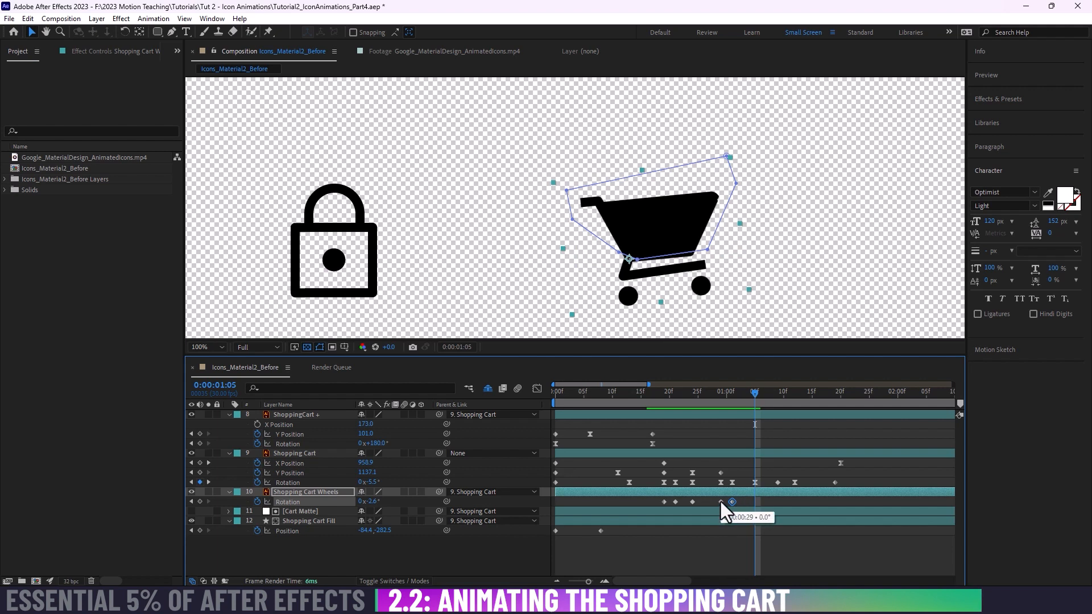
{"action": "left_click", "coordinate": [372, 500]}
{"action": "key", "text": "Return"}
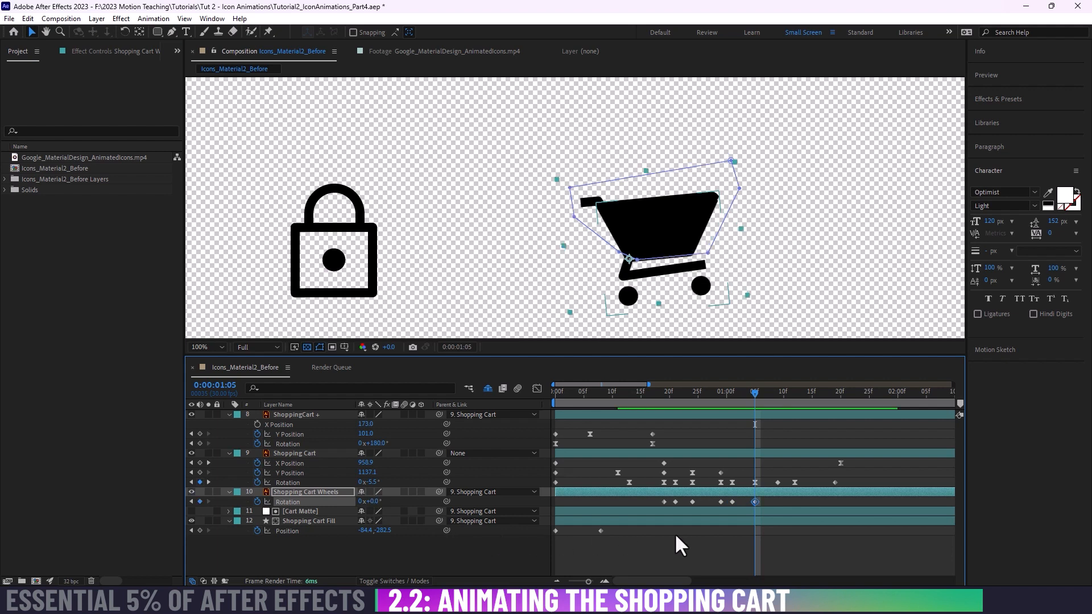
Step: Preview the whole shopping cart animation from frame 0 to check the cart and wheel tilts
{"action": "left_click_drag", "start_coordinate": [736, 393], "coordinate": [709, 394]}
{"action": "key", "text": "space"}
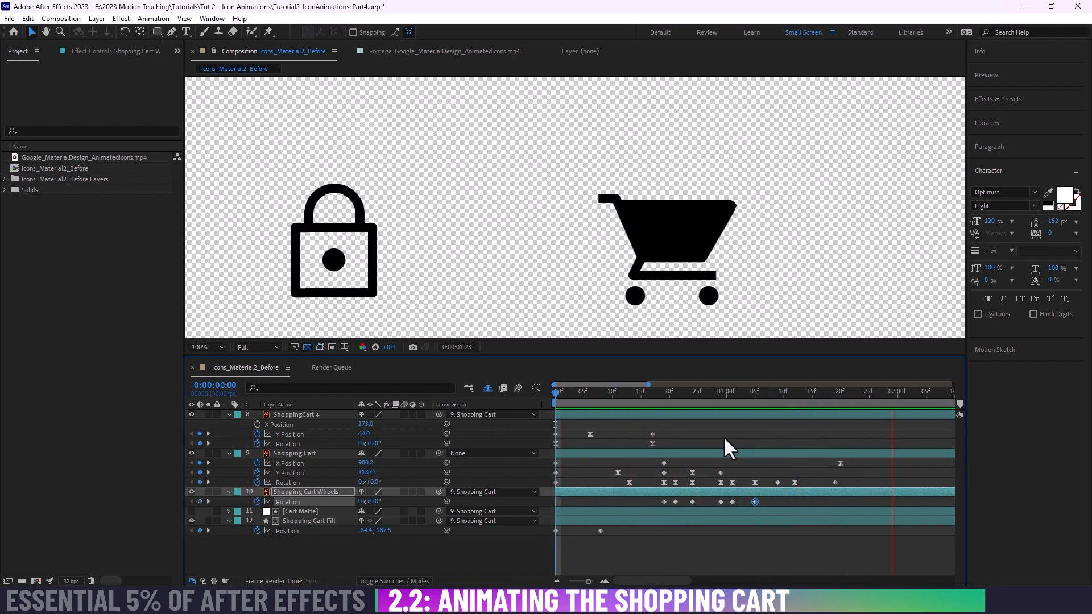
{"action": "key", "text": "space"}
{"action": "left_click_drag", "start_coordinate": [654, 440], "coordinate": [836, 441]}
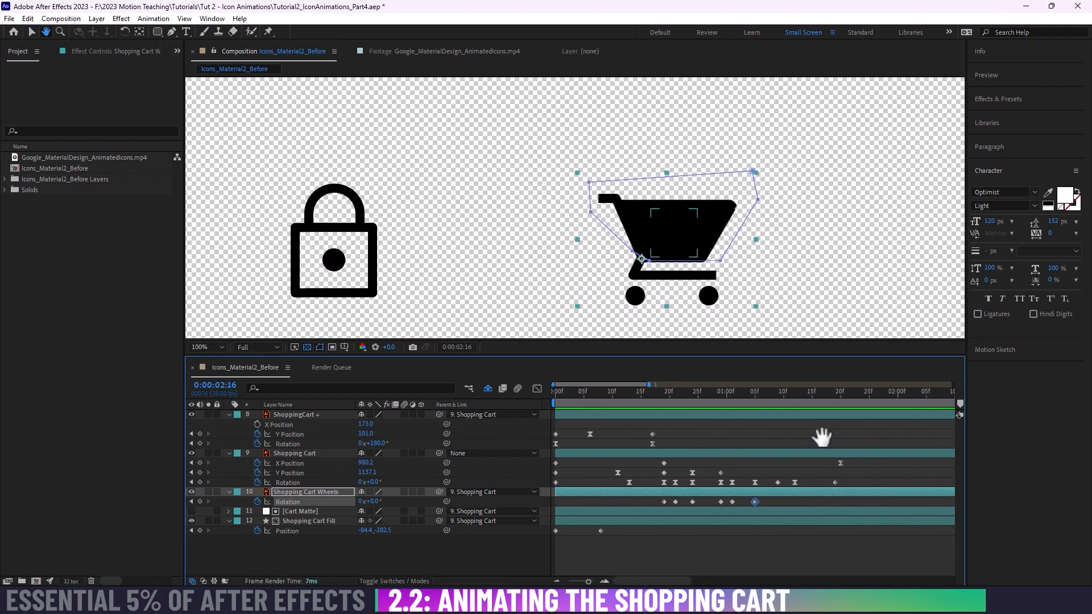
{"action": "left_click_drag", "start_coordinate": [599, 394], "coordinate": [514, 404]}
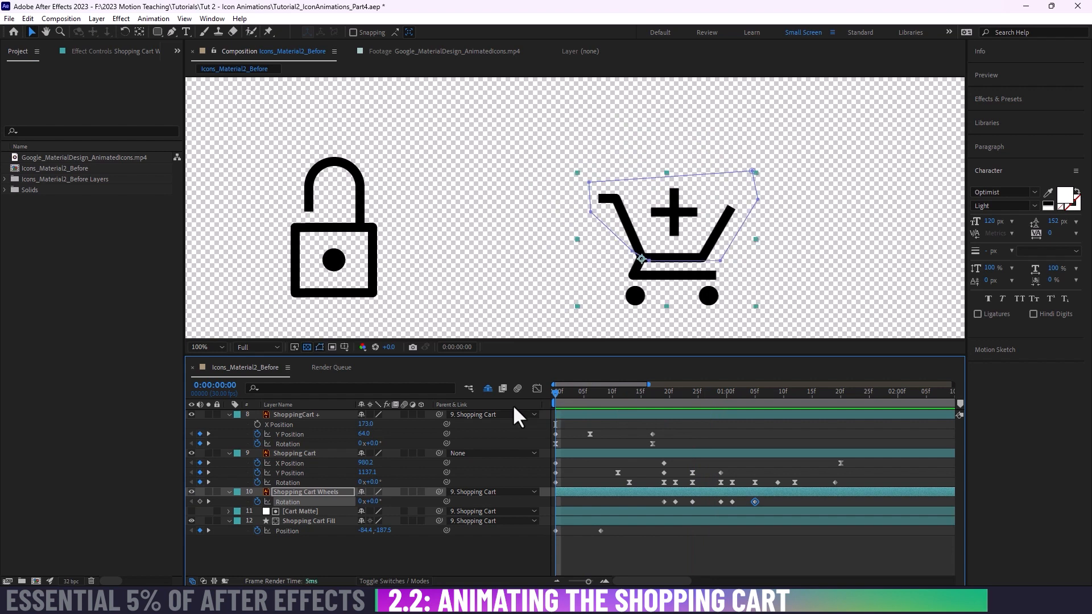
{"action": "key", "text": "space"}
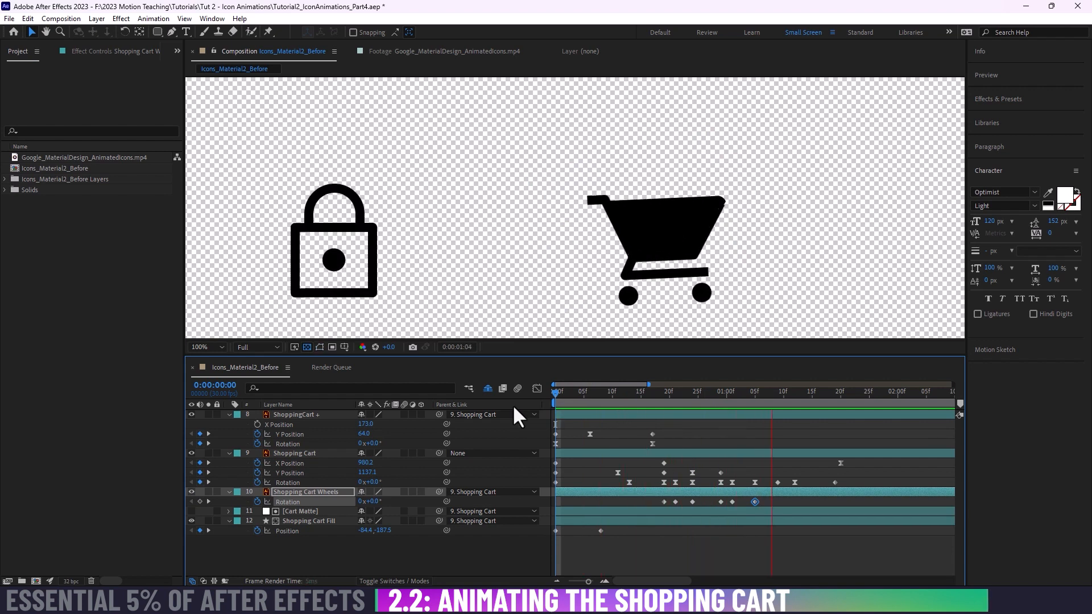
Step: Show the Shopping Cart layer's Rotation curve in the Graph Editor and lengthen the outgoing handle of the frame 24 keyframe
{"action": "left_click_drag", "start_coordinate": [637, 393], "coordinate": [743, 391]}
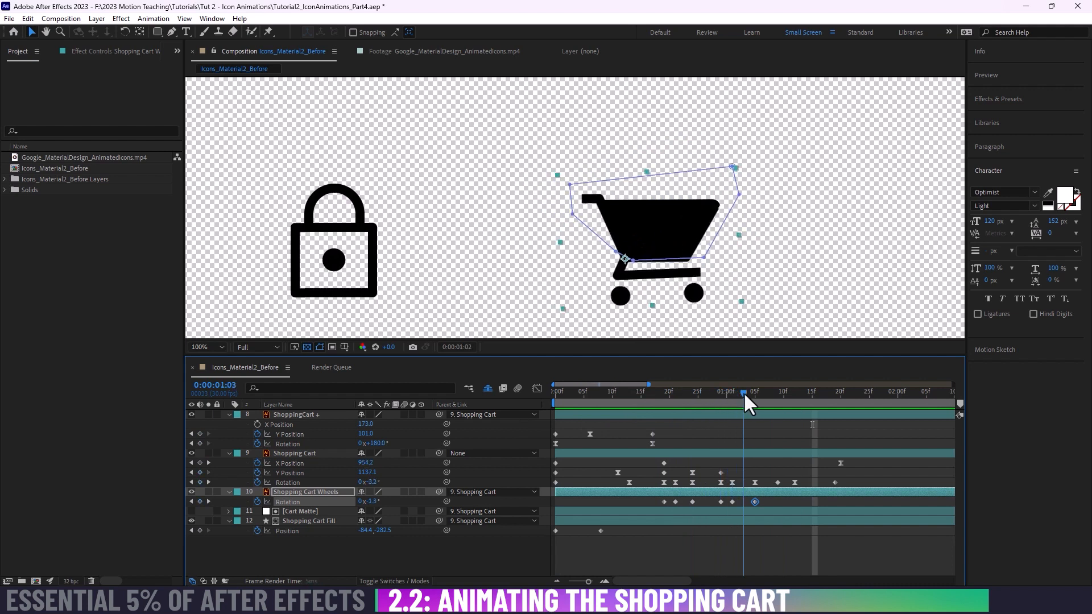
{"action": "left_click", "coordinate": [327, 483]}
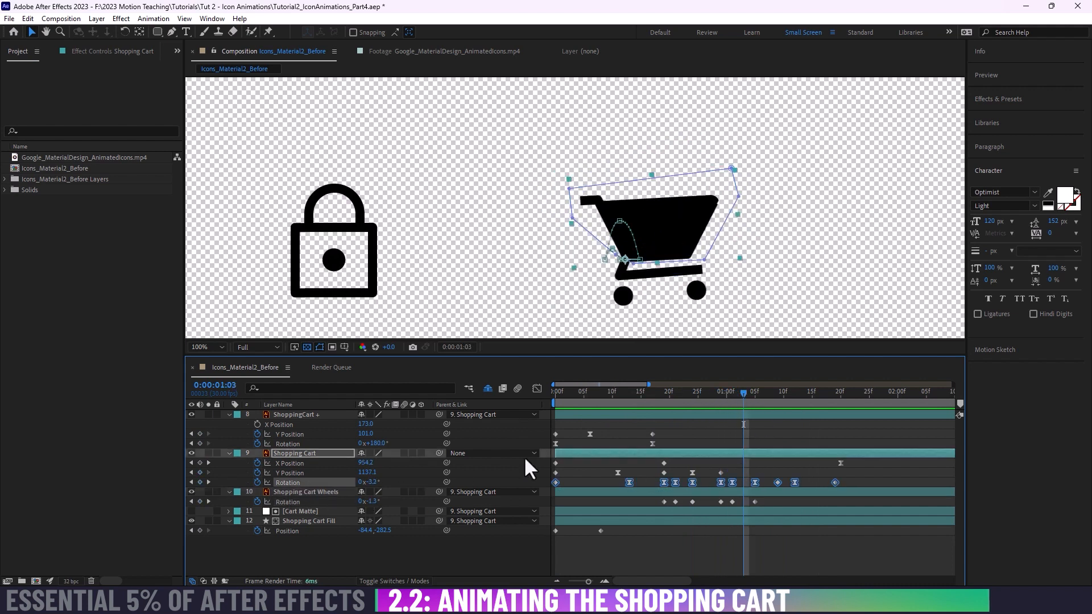
{"action": "left_click", "coordinate": [536, 388]}
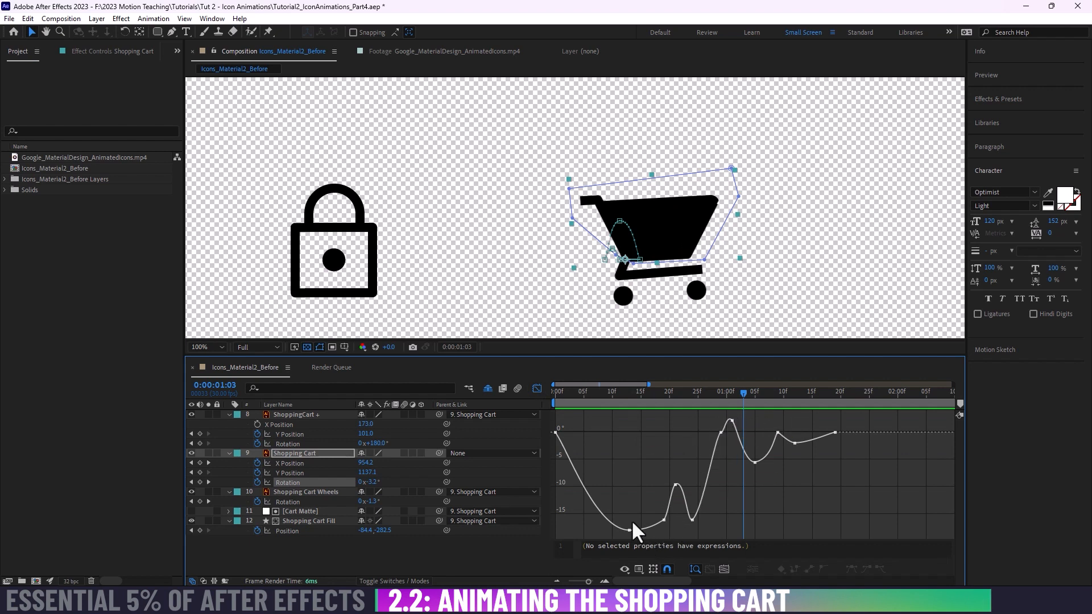
{"action": "left_click_drag", "start_coordinate": [631, 393], "coordinate": [709, 401]}
{"action": "left_click", "coordinate": [692, 520]}
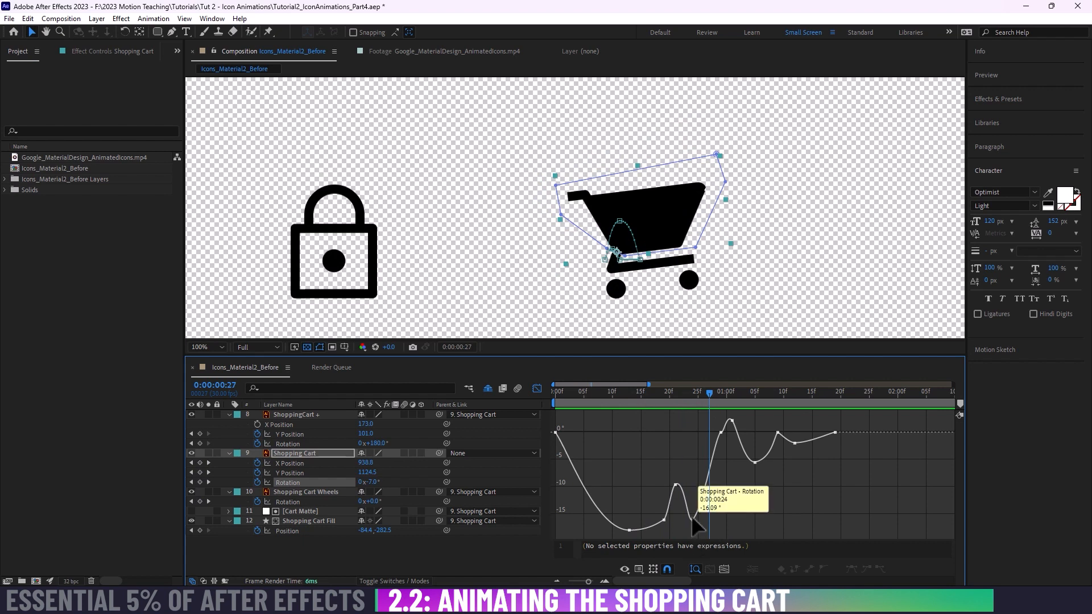
{"action": "left_click_drag", "start_coordinate": [671, 392], "coordinate": [715, 392]}
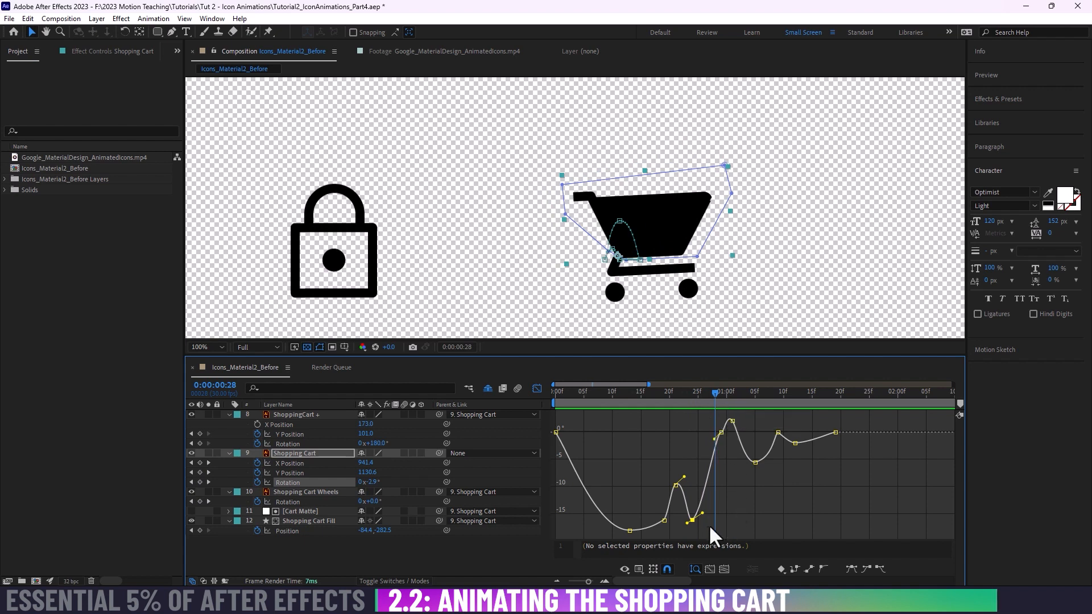
{"action": "left_click_drag", "start_coordinate": [702, 514], "coordinate": [718, 513]}
Step: Delete the 0° Rotation keyframe at frame 29 from the Shopping Cart layer's curve
{"action": "left_click_drag", "start_coordinate": [671, 396], "coordinate": [723, 412]}
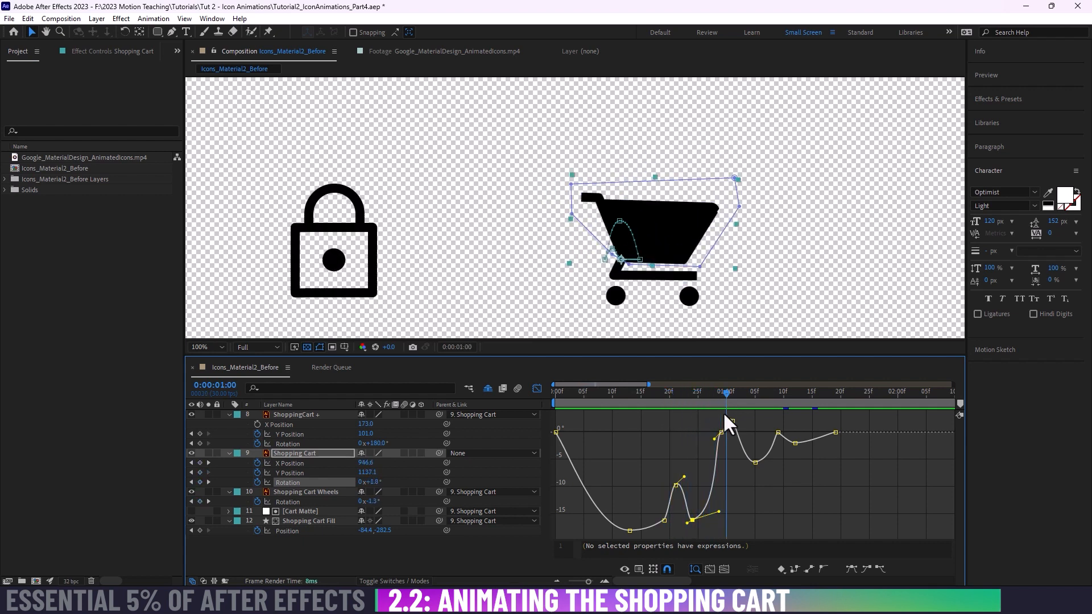
{"action": "left_click", "coordinate": [721, 433]}
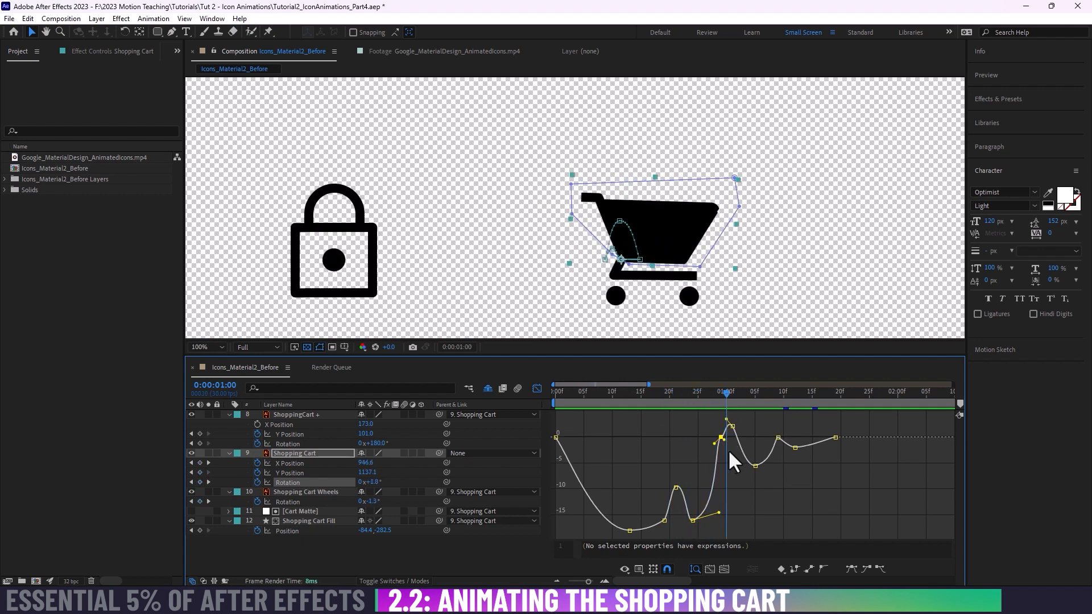
{"action": "scroll", "coordinate": [739, 450], "scroll_direction": "up", "scroll_amount": 3}
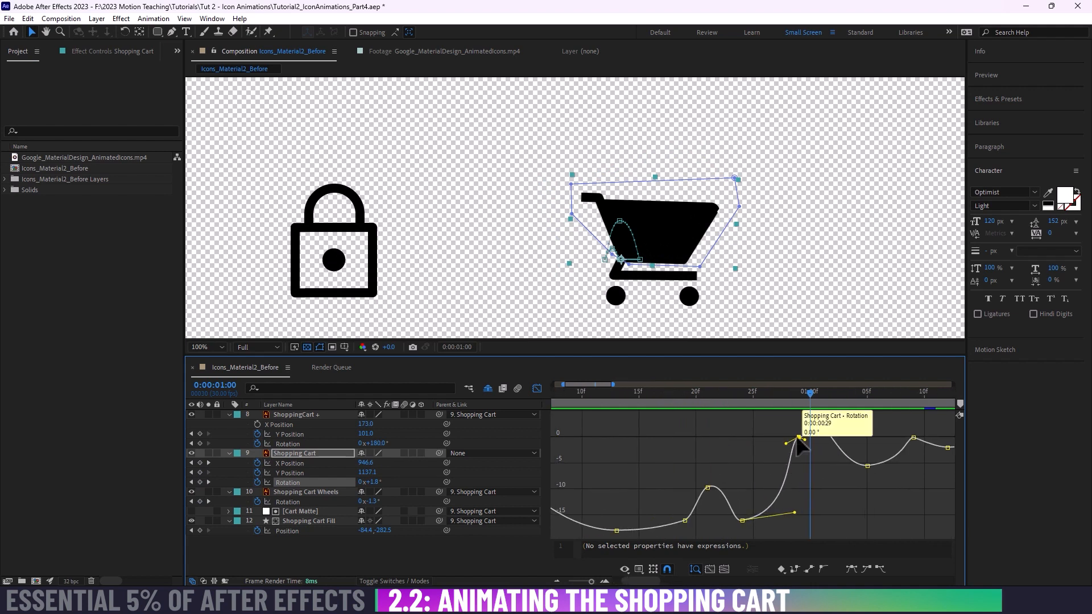
{"action": "key", "text": "Delete"}
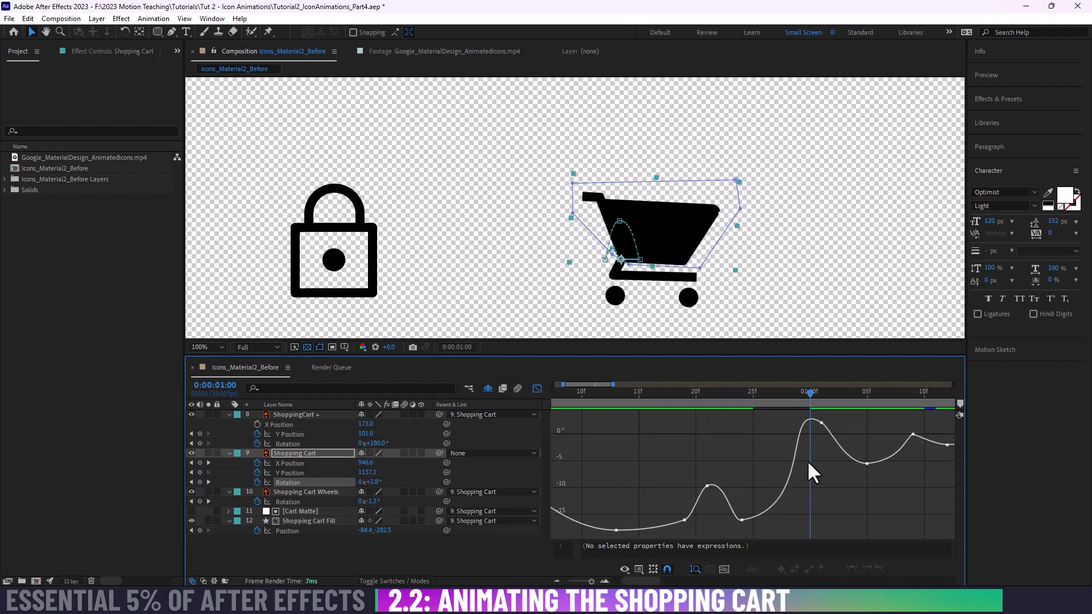
Step: Shorten the incoming handle of the Shopping Cart Rotation keyframe at 0:00:01:01 to smooth the overshoot peak, and preview the animation
{"action": "left_click", "coordinate": [824, 426]}
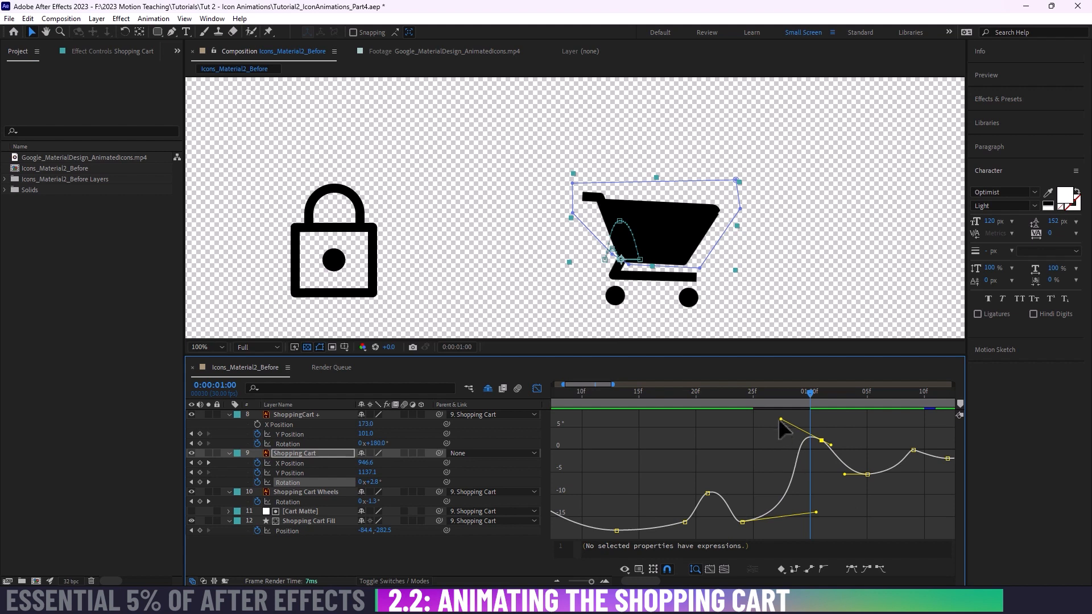
{"action": "mouse_move", "coordinate": [796, 435]}
{"action": "left_mouse_down"}
{"action": "mouse_move", "coordinate": [806, 441]}
{"action": "mouse_move", "coordinate": [795, 429]}
{"action": "left_mouse_up"}
{"action": "left_click_drag", "start_coordinate": [722, 391], "coordinate": [865, 415]}
{"action": "key", "text": "space"}
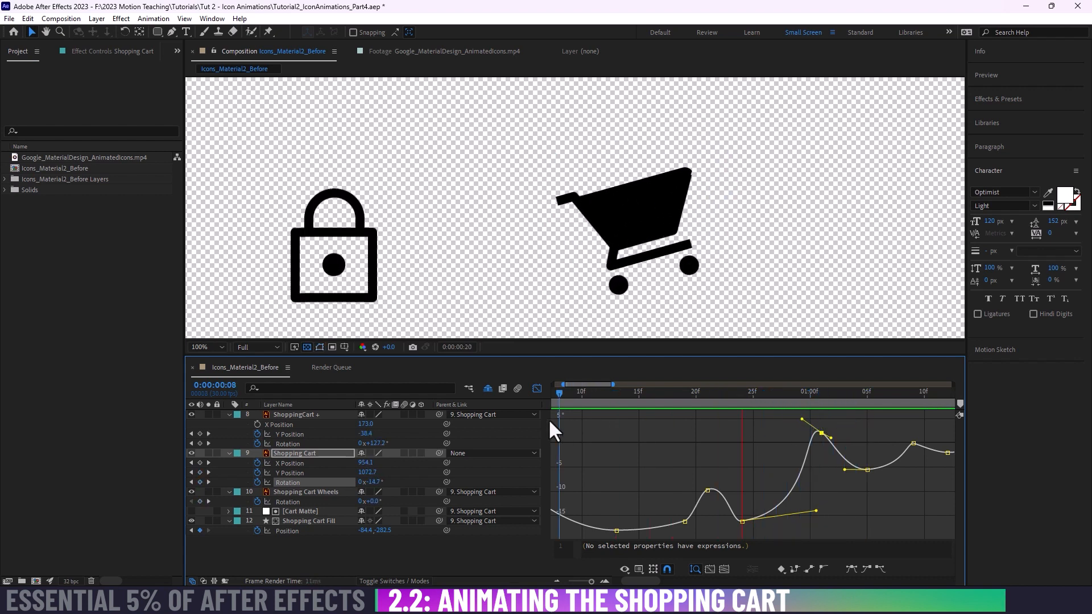
{"action": "key", "text": "minus"}
{"action": "key", "text": "minus"}
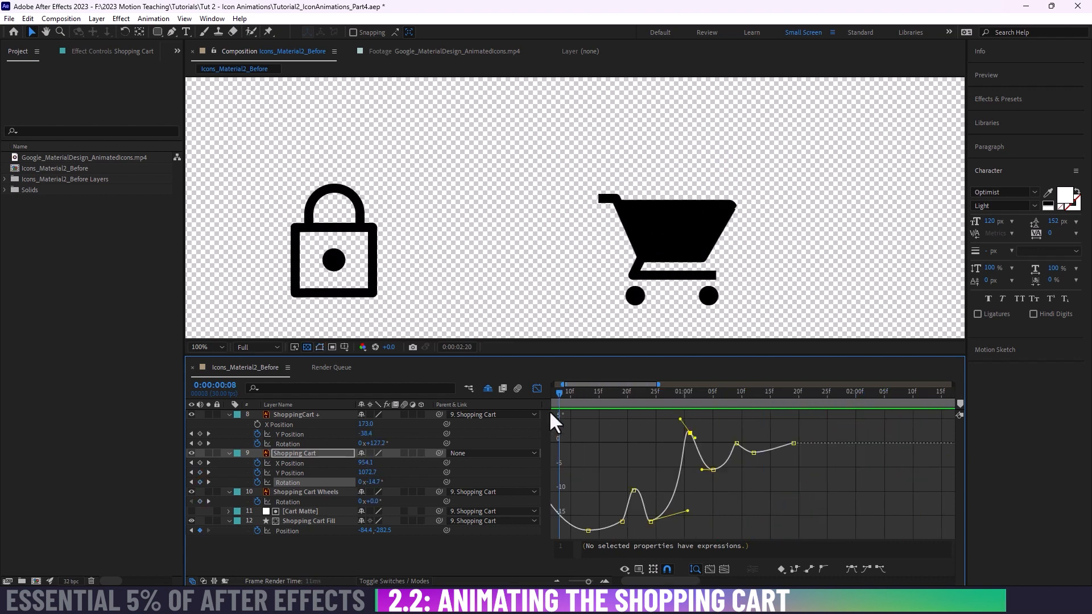
{"action": "key", "text": "space"}
{"action": "key", "text": "space"}
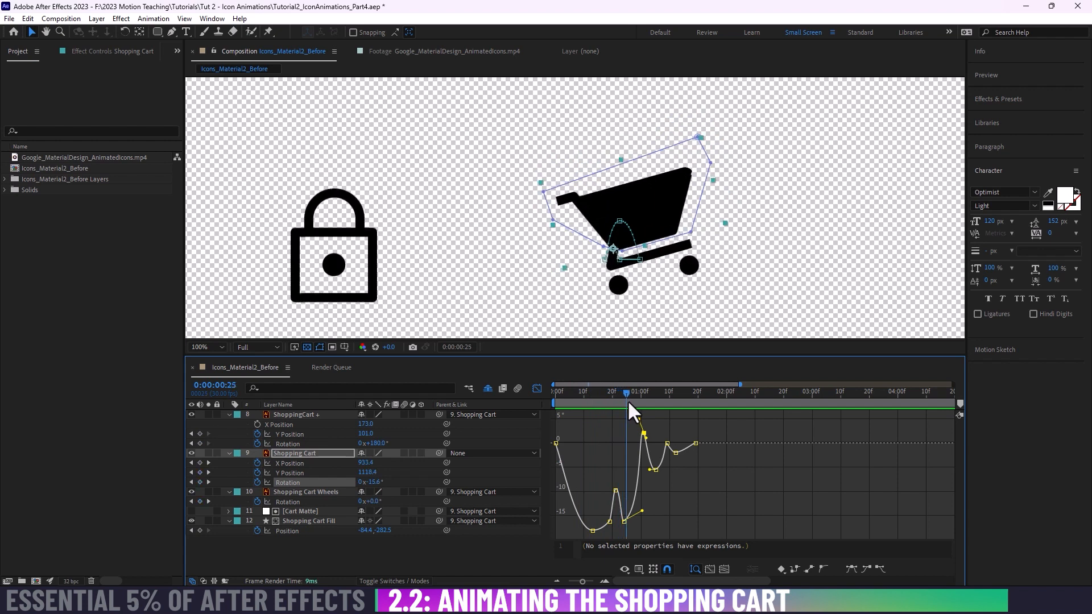
Step: Raise the Shopping Cart Rotation keyframe at frame 21 to about -2.5° and preview the animation from frame 0
{"action": "mouse_move", "coordinate": [626, 401]}
{"action": "left_mouse_down"}
{"action": "mouse_move", "coordinate": [600, 405]}
{"action": "mouse_move", "coordinate": [613, 407]}
{"action": "left_mouse_up"}
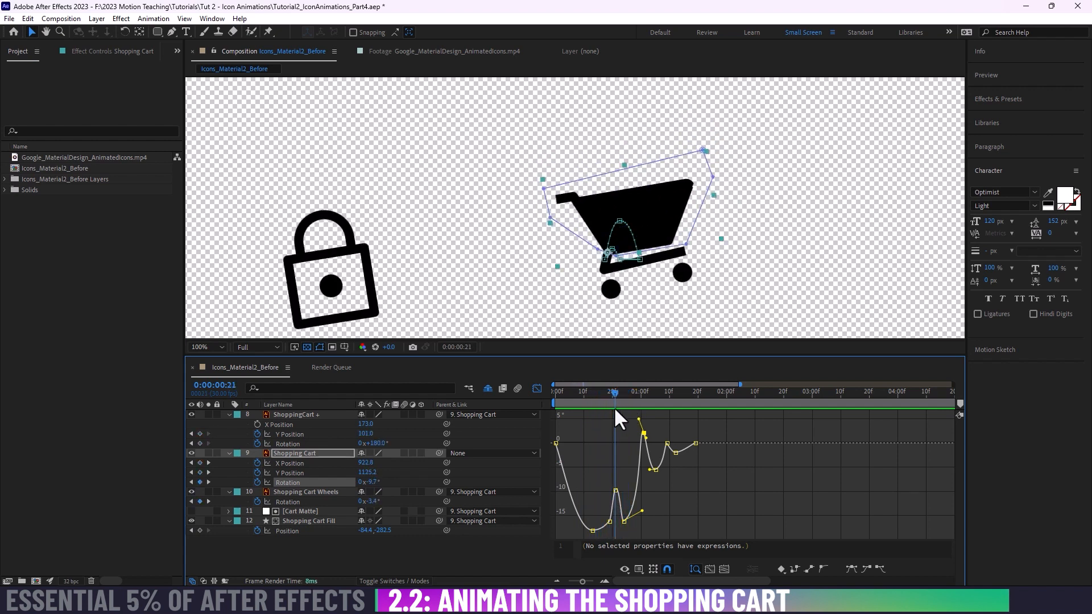
{"action": "left_click_drag", "start_coordinate": [616, 492], "coordinate": [617, 445]}
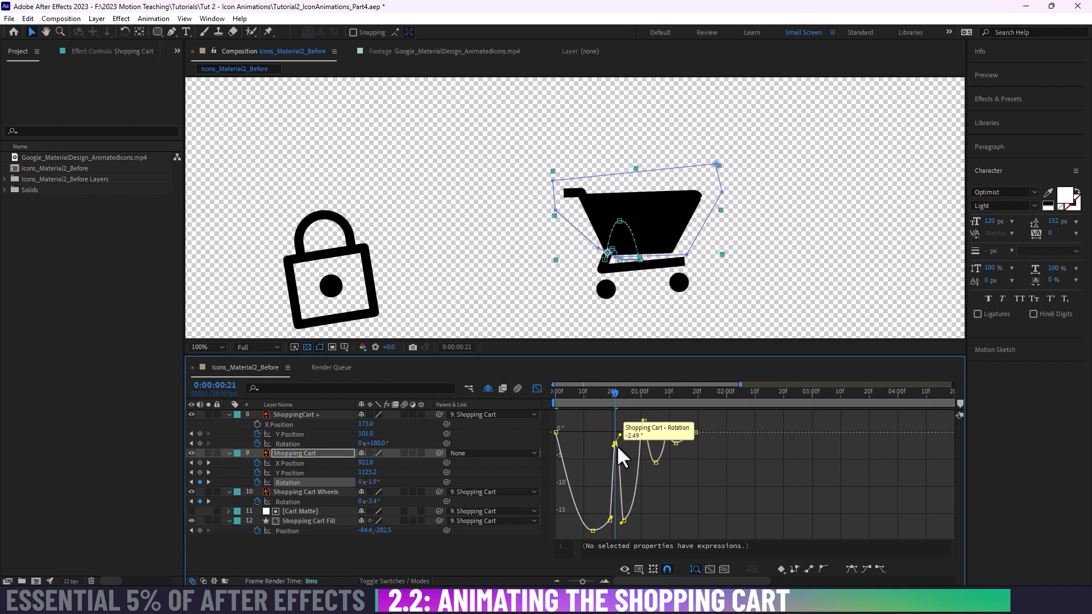
{"action": "left_click_drag", "start_coordinate": [593, 392], "coordinate": [547, 395]}
{"action": "key", "text": "space"}
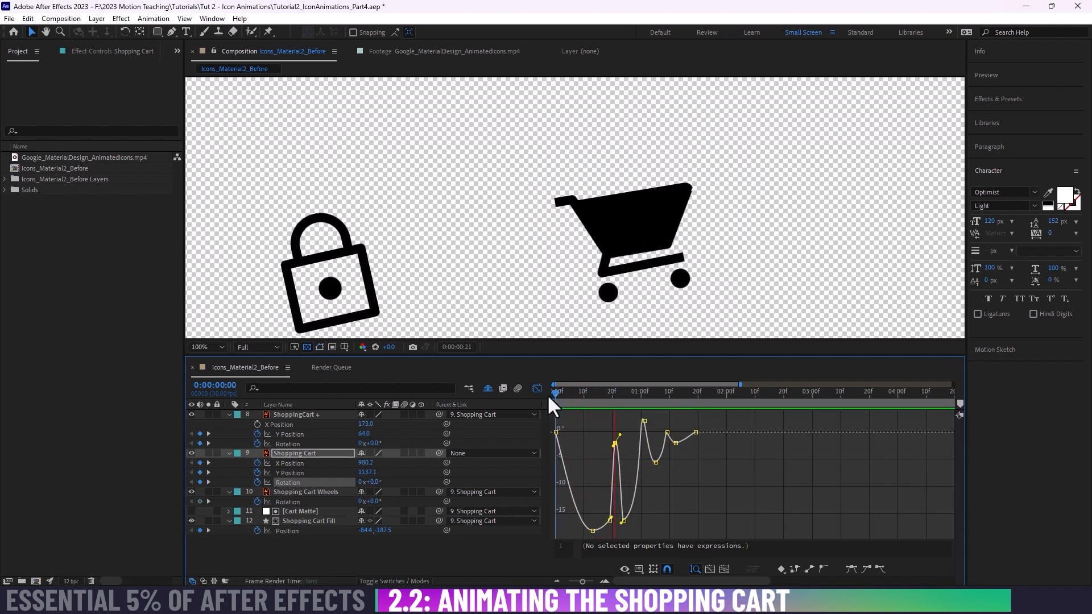
{"action": "key", "text": "space"}
Step: Raise the Shopping Cart Rotation keyframe at frame 24 to reduce the tilt, and preview the animation from the start
{"action": "left_click_drag", "start_coordinate": [599, 392], "coordinate": [632, 392]}
{"action": "left_click_drag", "start_coordinate": [626, 524], "coordinate": [626, 482]}
{"action": "left_click_drag", "start_coordinate": [608, 393], "coordinate": [508, 406]}
{"action": "key", "text": "space"}
Step: Retime the Shopping Cart Rotation keyframes: frame 24 to frame 26 at about -5.5°, the overshoot peak to 0:00:01:02, and frame 21 to frame 23
{"action": "mouse_move", "coordinate": [621, 394]}
{"action": "left_mouse_down"}
{"action": "mouse_move", "coordinate": [635, 395]}
{"action": "mouse_move", "coordinate": [561, 408]}
{"action": "mouse_move", "coordinate": [628, 391]}
{"action": "left_mouse_up"}
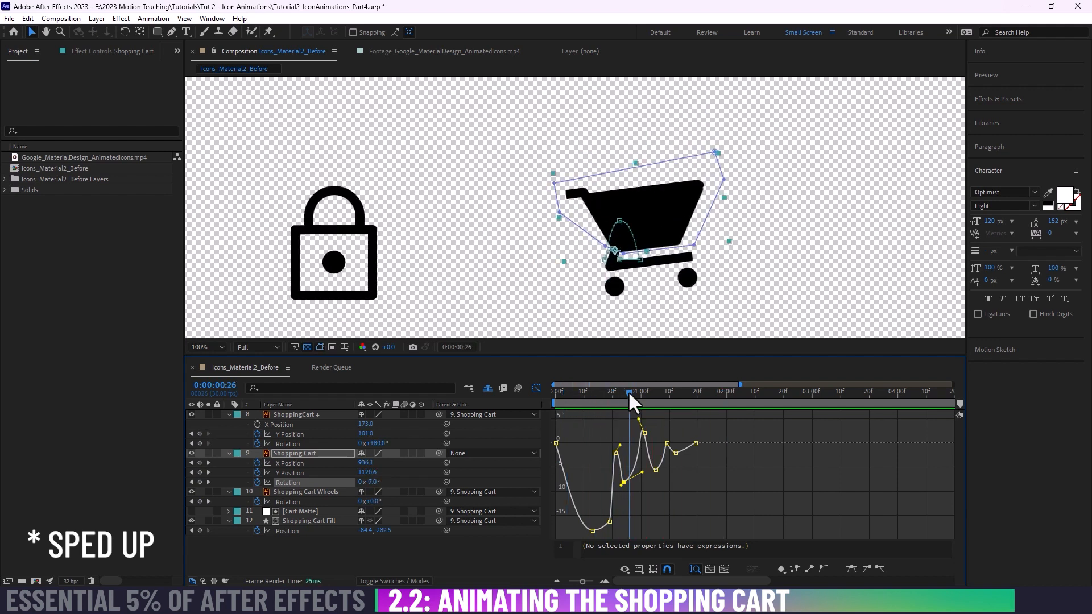
{"action": "left_click_drag", "start_coordinate": [624, 483], "coordinate": [633, 470]}
{"action": "left_click_drag", "start_coordinate": [644, 432], "coordinate": [702, 403]}
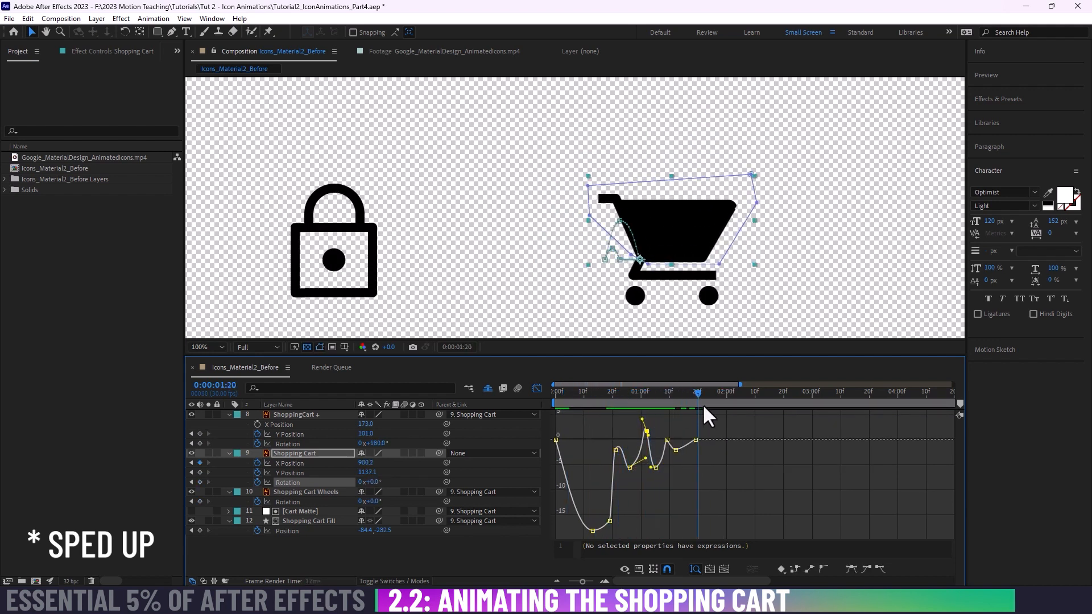
{"action": "mouse_move", "coordinate": [608, 393]}
{"action": "left_mouse_down"}
{"action": "mouse_move", "coordinate": [609, 404]}
{"action": "mouse_move", "coordinate": [645, 410]}
{"action": "mouse_move", "coordinate": [587, 394]}
{"action": "mouse_move", "coordinate": [610, 392]}
{"action": "left_mouse_up"}
{"action": "left_click_drag", "start_coordinate": [616, 450], "coordinate": [623, 456]}
Step: Delete the Shopping Cart Rotation keyframe at frame 19 and check the rise from the frame 13 keyframe
{"action": "left_click_drag", "start_coordinate": [610, 520], "coordinate": [618, 528]}
{"action": "key", "text": "Delete"}
{"action": "left_click", "coordinate": [592, 531]}
{"action": "mouse_move", "coordinate": [609, 393]}
{"action": "left_mouse_down"}
{"action": "mouse_move", "coordinate": [580, 395]}
{"action": "mouse_move", "coordinate": [616, 405]}
{"action": "left_mouse_up"}
{"action": "left_click", "coordinate": [619, 409]}
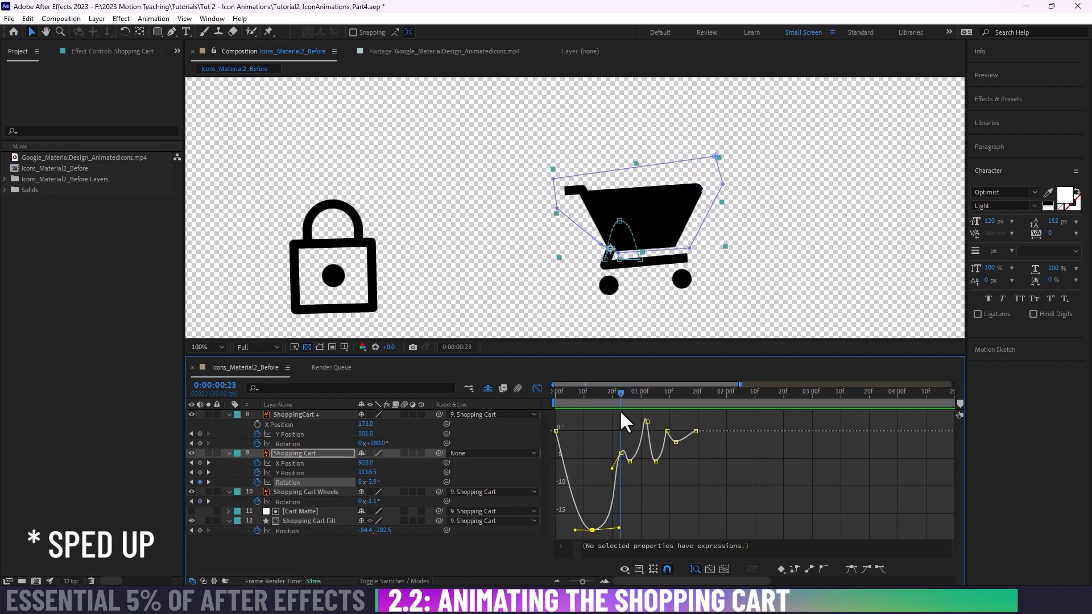
Step: Apply Easy Ease to the two lowest keyframes of the Shopping Cart Wheels Rotation curve and lengthen their outgoing handles
{"action": "left_click", "coordinate": [289, 503]}
{"action": "left_click_drag", "start_coordinate": [594, 481], "coordinate": [732, 534]}
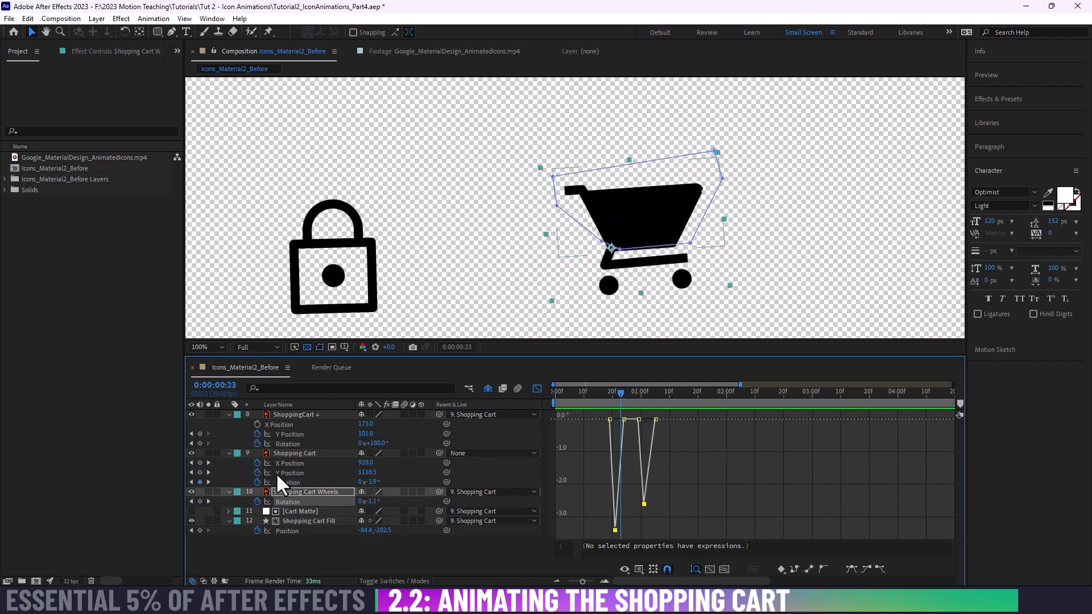
{"action": "left_click", "coordinate": [852, 569]}
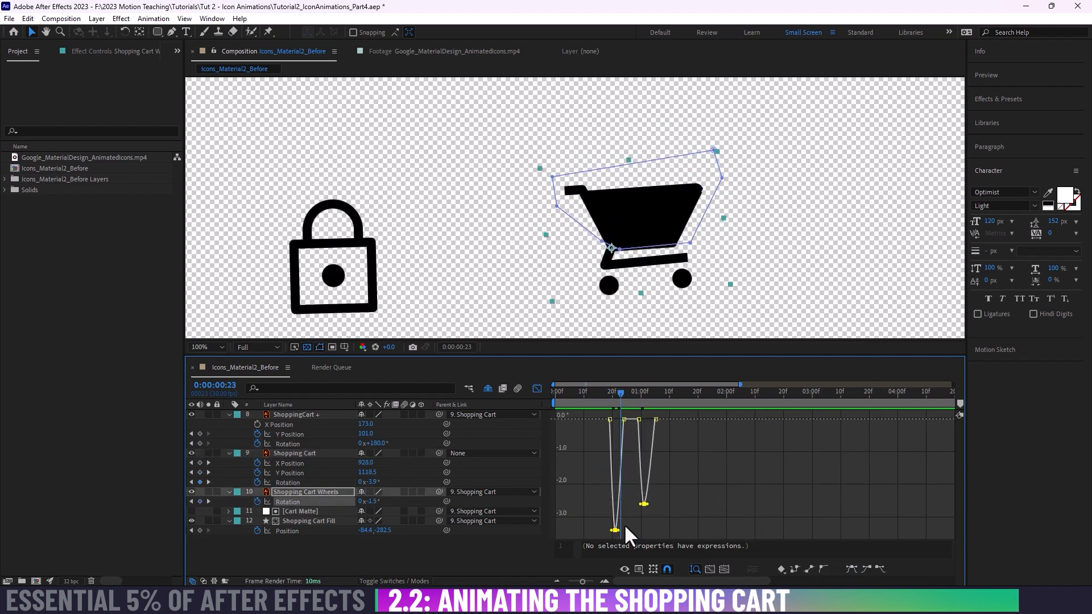
{"action": "left_click_drag", "start_coordinate": [616, 530], "coordinate": [626, 531]}
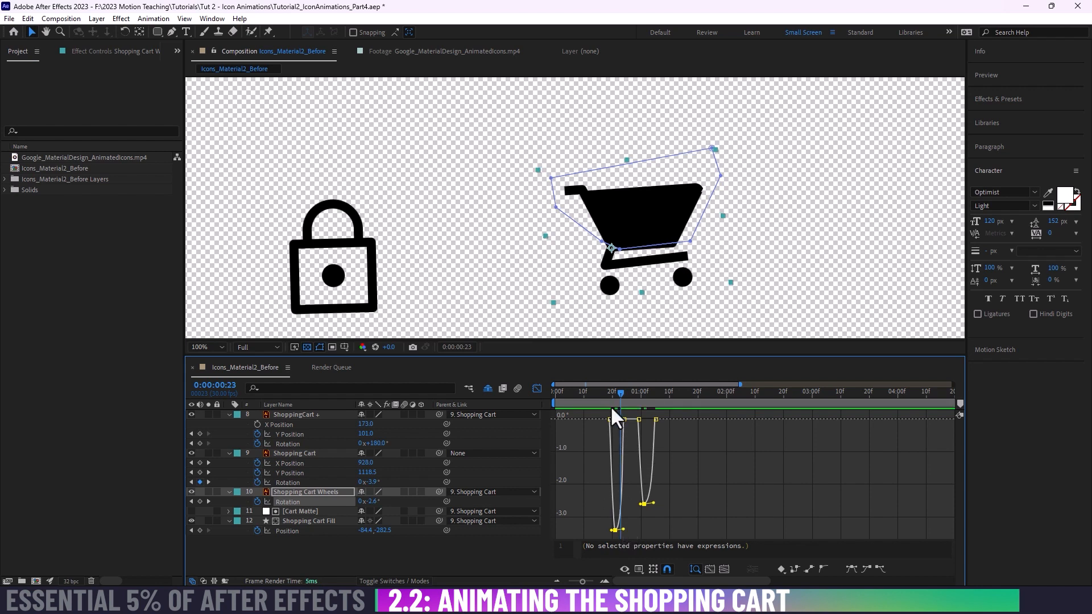
{"action": "mouse_move", "coordinate": [612, 408]}
{"action": "left_mouse_down"}
{"action": "mouse_move", "coordinate": [606, 397]}
{"action": "mouse_move", "coordinate": [640, 396]}
{"action": "mouse_move", "coordinate": [613, 401]}
{"action": "mouse_move", "coordinate": [626, 401]}
{"action": "left_mouse_up"}
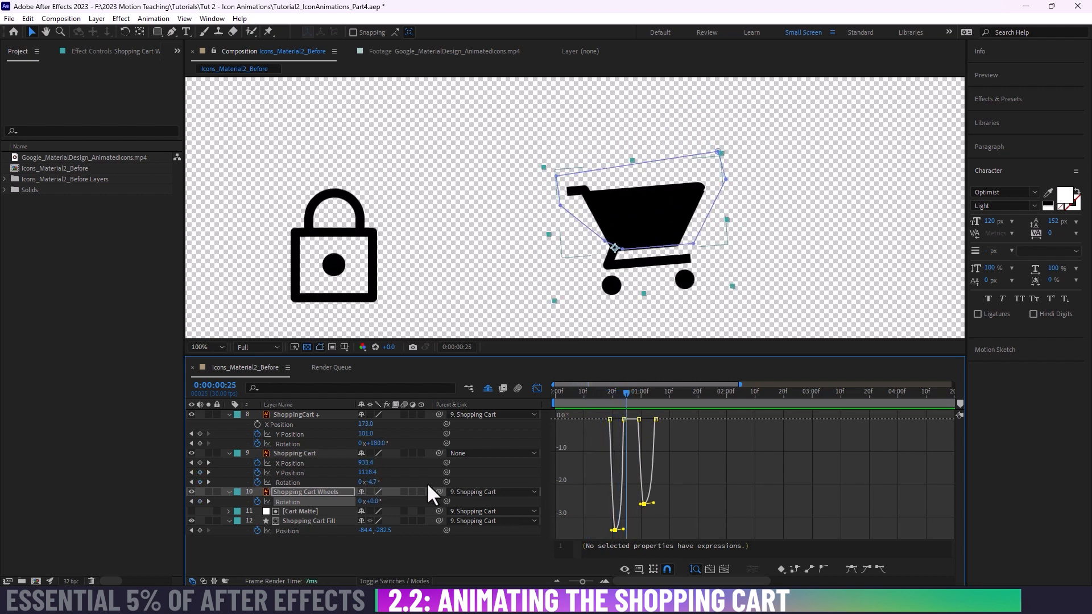
Step: Show the Shopping Cart and Wheels Rotation curves together and retime the wheels' first tilt to keyframes at frames 15, 19 and 23
{"action": "left_click", "coordinate": [299, 481], "text": "ctrl"}
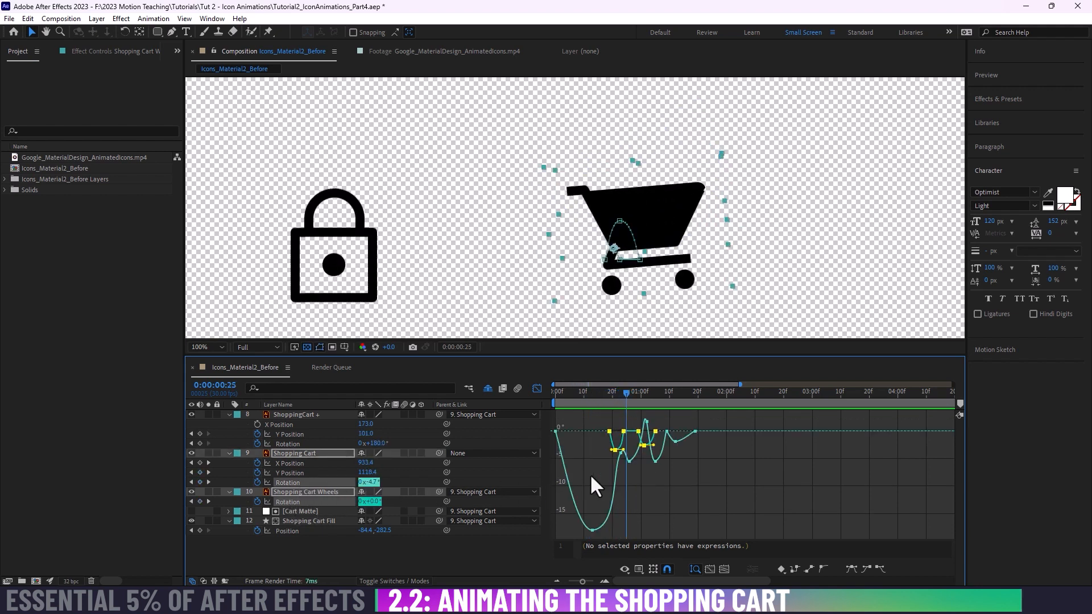
{"action": "scroll", "coordinate": [648, 437], "scroll_direction": "up", "scroll_amount": 6}
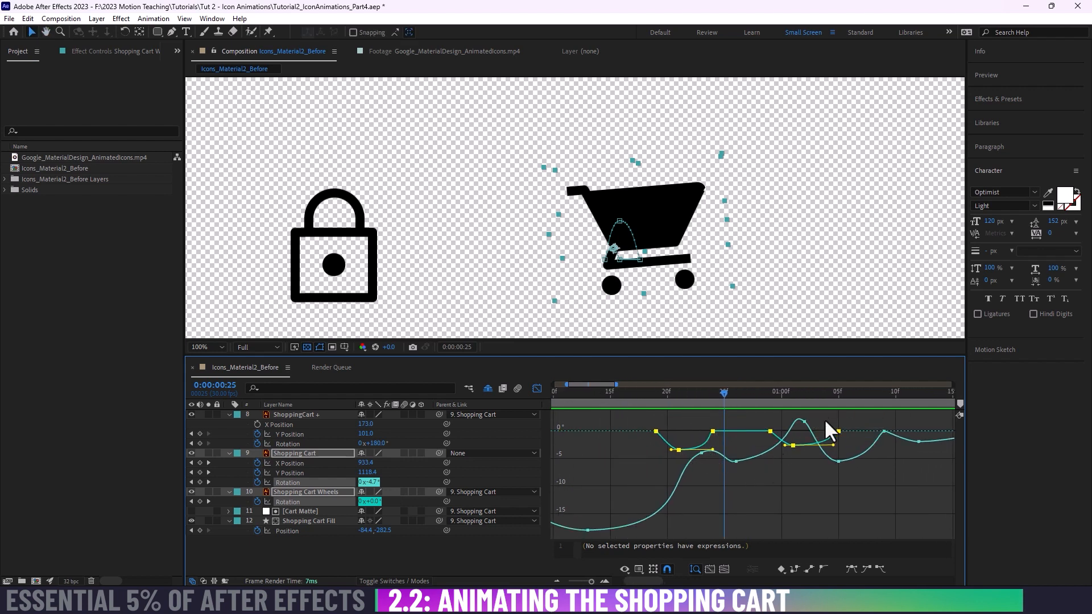
{"action": "left_click", "coordinate": [708, 487]}
{"action": "left_click_drag", "start_coordinate": [657, 393], "coordinate": [736, 431]}
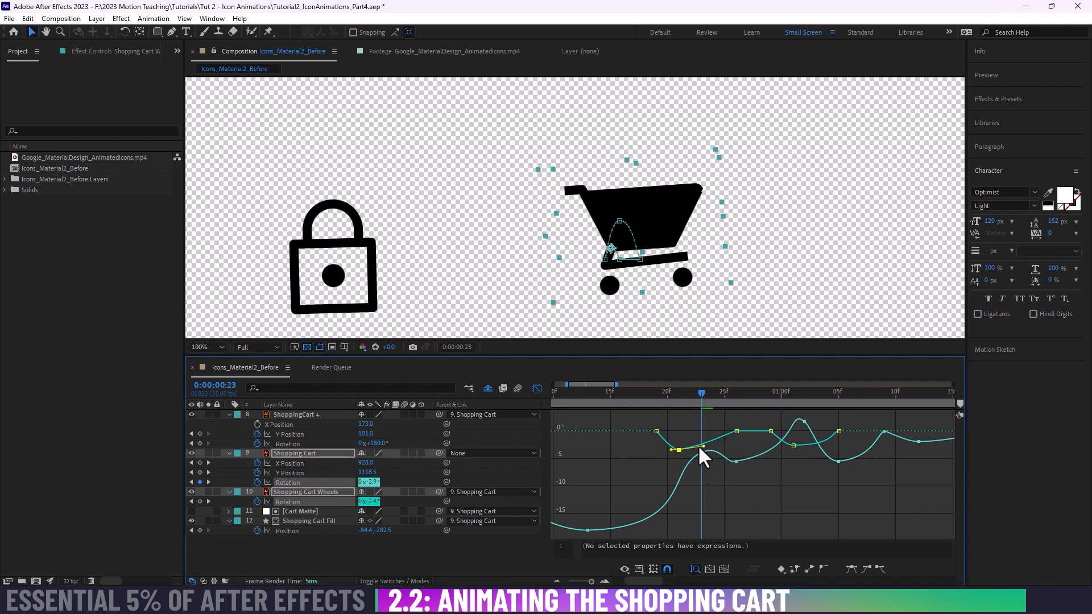
{"action": "left_click_drag", "start_coordinate": [680, 451], "coordinate": [695, 450]}
{"action": "left_click_drag", "start_coordinate": [647, 394], "coordinate": [611, 431]}
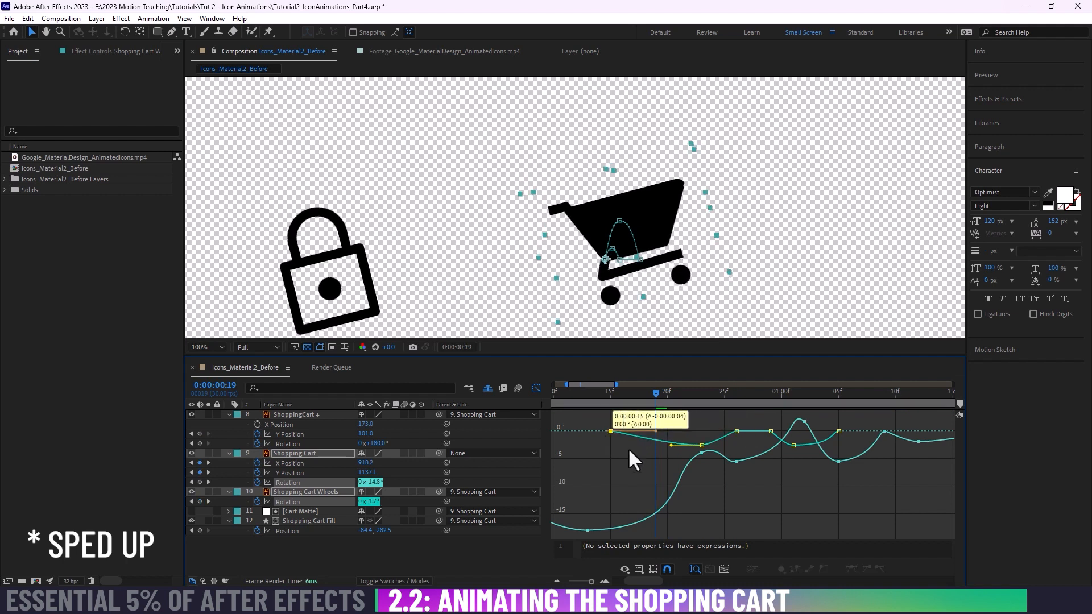
{"action": "left_click_drag", "start_coordinate": [701, 445], "coordinate": [656, 445]}
{"action": "left_click_drag", "start_coordinate": [615, 395], "coordinate": [702, 431]}
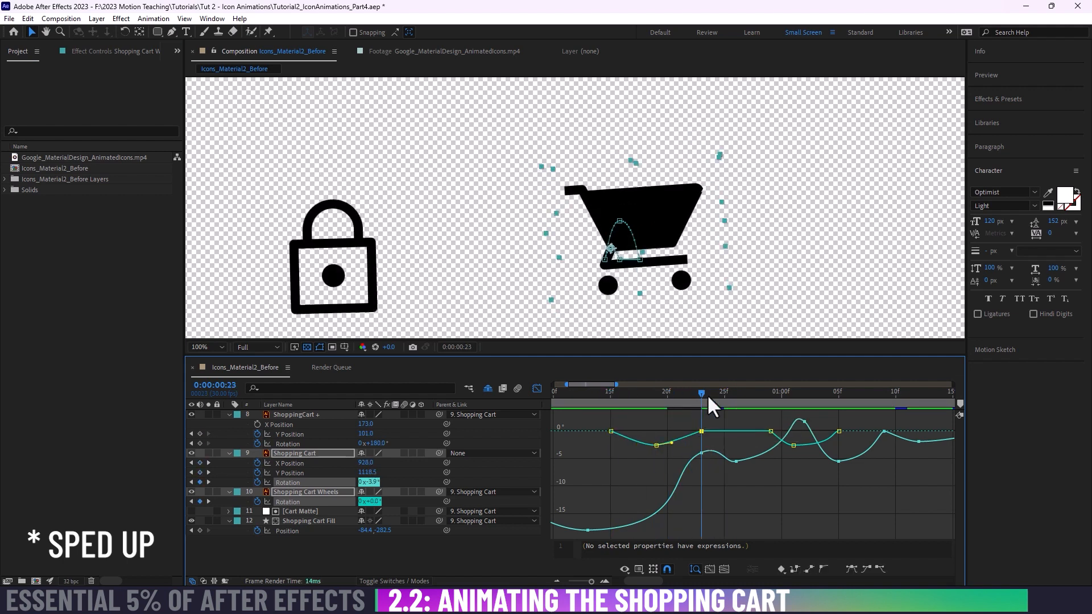
Step: Start the wheels' second tilt at frame 26, put its dip at 0:00:01:02 with about -5.5°, and preview the animation
{"action": "left_click_drag", "start_coordinate": [705, 394], "coordinate": [737, 431]}
{"action": "left_click_drag", "start_coordinate": [793, 445], "coordinate": [805, 445]}
{"action": "left_click_drag", "start_coordinate": [788, 394], "coordinate": [804, 409]}
{"action": "left_click_drag", "start_coordinate": [804, 446], "coordinate": [807, 462]}
{"action": "left_click_drag", "start_coordinate": [805, 422], "coordinate": [677, 396]}
{"action": "key", "text": "space"}
{"action": "scroll", "coordinate": [677, 396], "scroll_direction": "down", "scroll_amount": 5}
{"action": "left_click", "coordinate": [578, 391]}
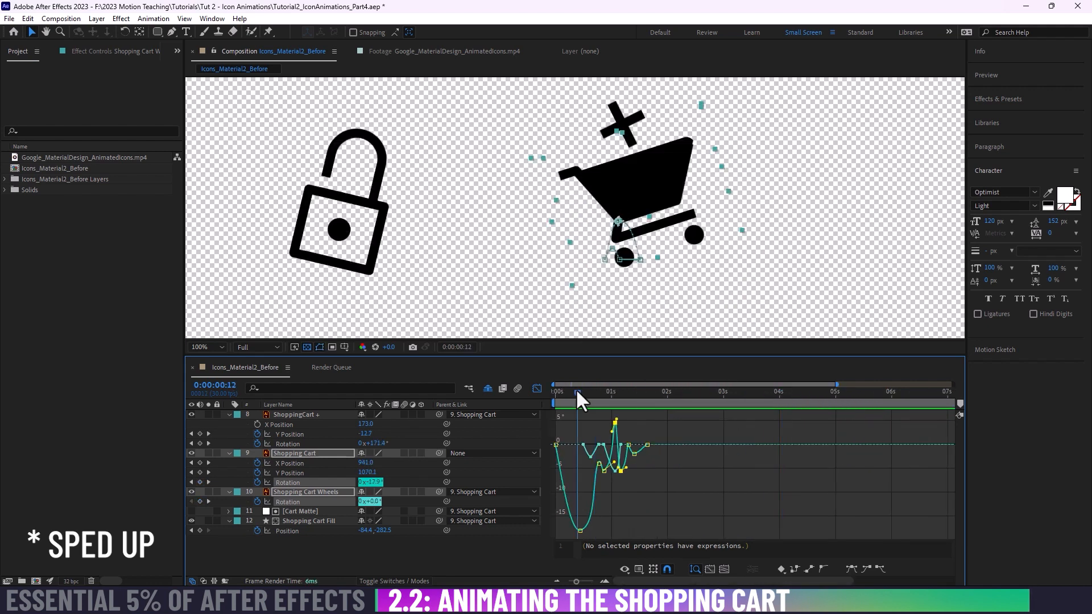
{"action": "key", "text": "space"}
Step: Raise the Shopping Cart Rotation keyframe at frame 23 slightly and shorten the outgoing handle of the frame 13 keyframe
{"action": "left_click_drag", "start_coordinate": [579, 391], "coordinate": [598, 405]}
{"action": "scroll", "coordinate": [597, 427], "scroll_direction": "up", "scroll_amount": 4}
{"action": "scroll", "coordinate": [592, 452], "scroll_direction": "left", "scroll_amount": 3}
{"action": "mouse_move", "coordinate": [696, 461]}
{"action": "left_mouse_down"}
{"action": "mouse_move", "coordinate": [698, 493]}
{"action": "mouse_move", "coordinate": [697, 457]}
{"action": "left_mouse_up"}
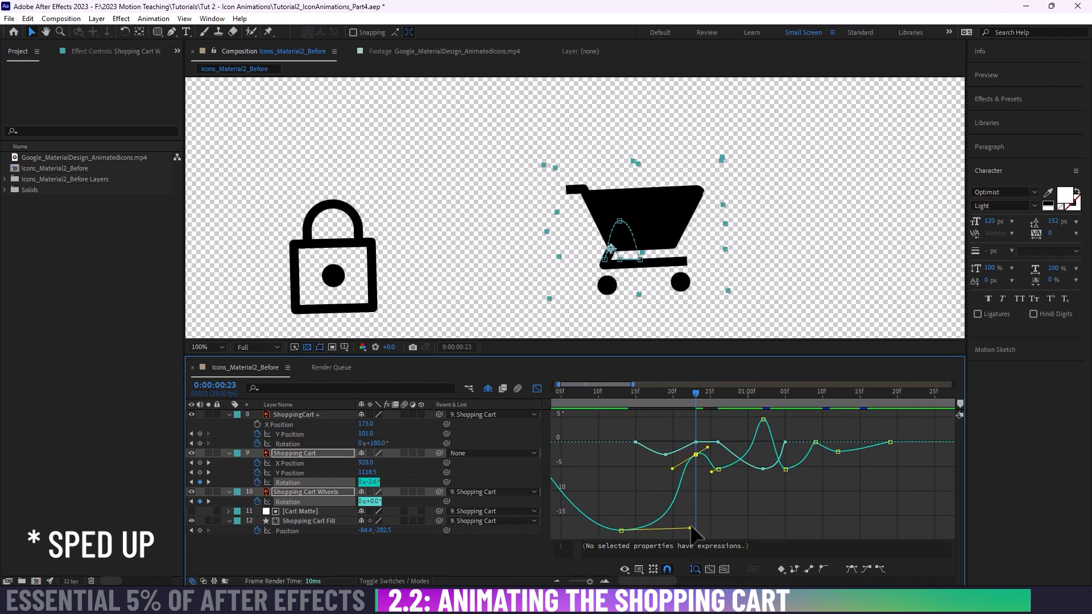
{"action": "left_click_drag", "start_coordinate": [690, 528], "coordinate": [660, 506]}
Step: Raise the Shopping Cart Rotation keyframes at frames 23 and 26 above 0°, and try 0° for the 0:00:01:05 keyframe
{"action": "left_click_drag", "start_coordinate": [601, 391], "coordinate": [725, 401]}
{"action": "left_click_drag", "start_coordinate": [719, 472], "coordinate": [719, 439]}
{"action": "left_click_drag", "start_coordinate": [724, 395], "coordinate": [801, 402]}
{"action": "left_click_drag", "start_coordinate": [789, 471], "coordinate": [783, 441]}
{"action": "key", "text": "ctrl+z"}
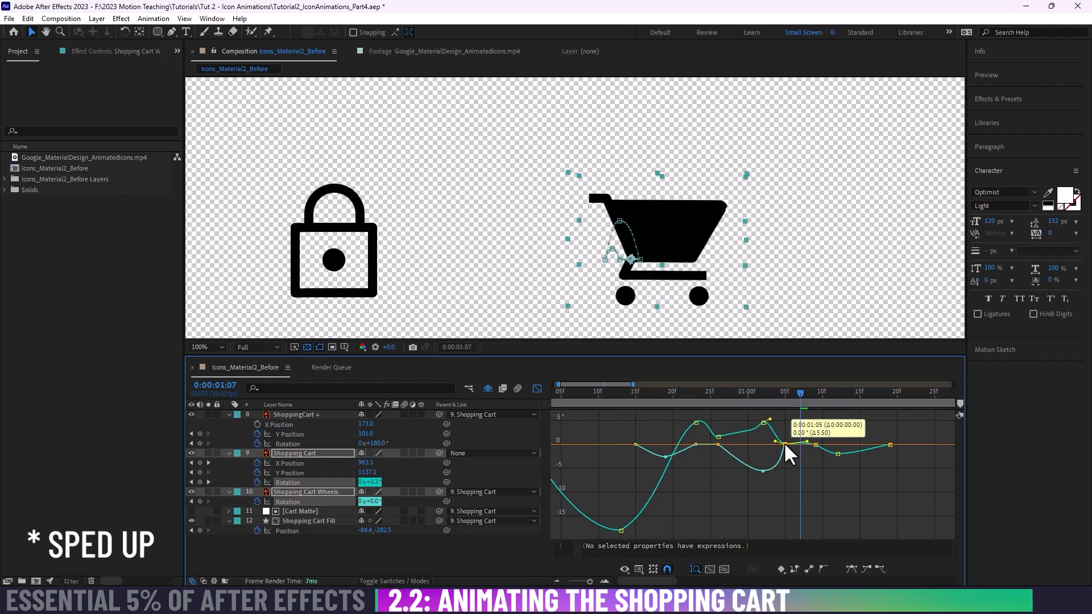
Step: Set the Shopping Cart Rotation keyframe at 0:00:01:05 slightly above 0° and adjust the handles between frame 26 and the 0:00:01:02 peak
{"action": "left_click_drag", "start_coordinate": [801, 395], "coordinate": [755, 424]}
{"action": "left_click", "coordinate": [764, 424]}
{"action": "left_click", "coordinate": [718, 437]}
{"action": "left_click_drag", "start_coordinate": [759, 430], "coordinate": [741, 441]}
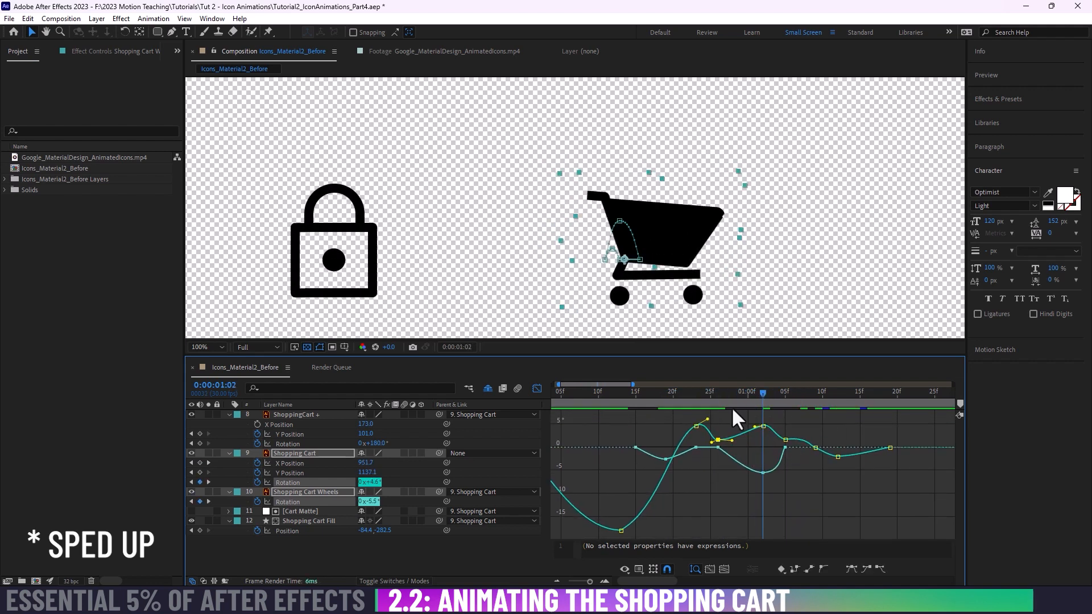
Step: Move the final 0° keyframe of the Shopping Cart Wheels Rotation to 0:00:01:09 and play the result
{"action": "left_click_drag", "start_coordinate": [727, 400], "coordinate": [790, 403]}
{"action": "left_click_drag", "start_coordinate": [785, 448], "coordinate": [816, 447]}
{"action": "left_click", "coordinate": [763, 472]}
{"action": "left_click_drag", "start_coordinate": [787, 397], "coordinate": [866, 415]}
{"action": "key", "text": "space"}
Step: Preview the cart animation from frame 0 to examine the wheel and cart landing tilts
{"action": "left_click_drag", "start_coordinate": [682, 395], "coordinate": [775, 419]}
{"action": "key", "text": "space"}
{"action": "key", "text": "space"}
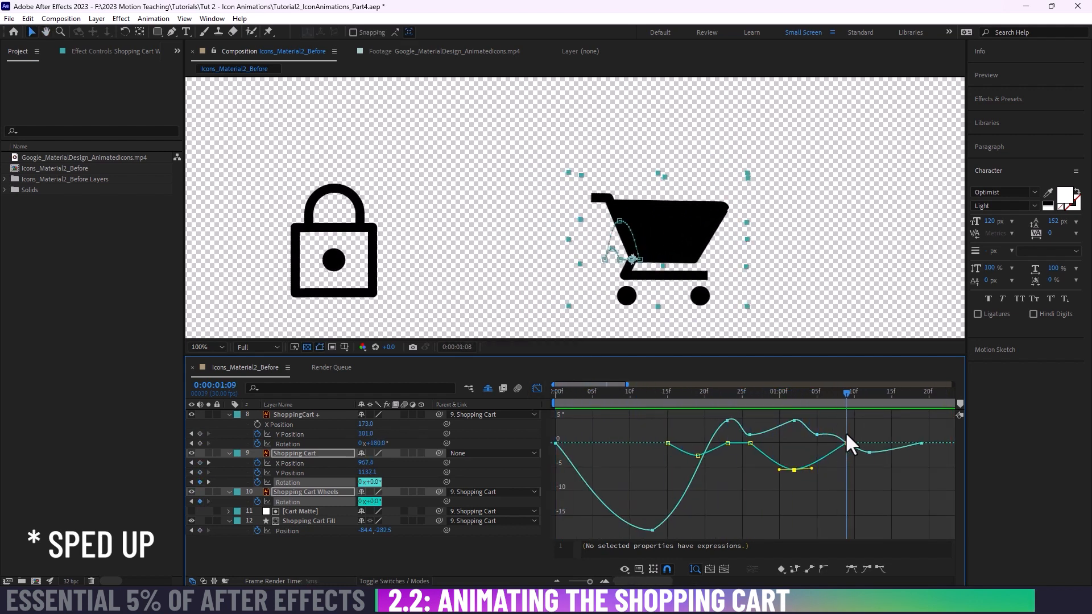
{"action": "left_click_drag", "start_coordinate": [846, 433], "coordinate": [551, 450]}
{"action": "key", "text": "space"}
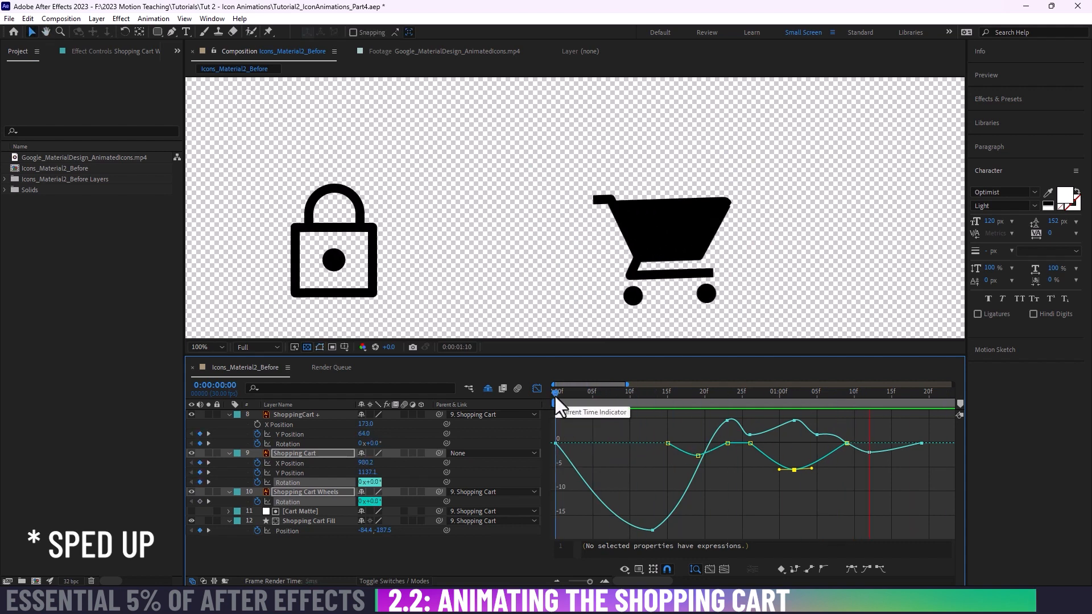
Step: Move the Shopping Cart Rotation keyframe from frame 23 to frame 21 and preview the animation from frame 0
{"action": "left_click", "coordinate": [732, 391]}
{"action": "left_click_drag", "start_coordinate": [733, 391], "coordinate": [713, 427]}
{"action": "left_click_drag", "start_coordinate": [664, 394], "coordinate": [500, 421]}
{"action": "key", "text": "space"}
{"action": "key", "text": "space"}
Step: Move the lowest Shopping Cart Rotation keyframe from frame 13 to frame 17 and preview the faster swing
{"action": "left_click_drag", "start_coordinate": [654, 398], "coordinate": [711, 403]}
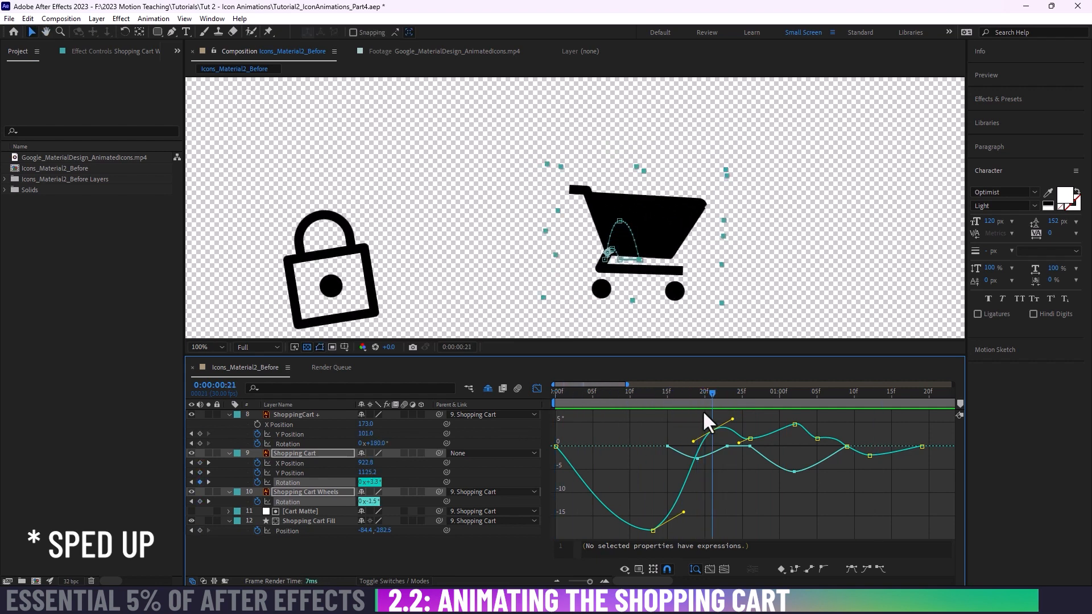
{"action": "left_click_drag", "start_coordinate": [652, 531], "coordinate": [682, 530]}
{"action": "left_click", "coordinate": [664, 394]}
{"action": "key", "text": "space"}
{"action": "left_click", "coordinate": [623, 394]}
{"action": "key", "text": "space"}
Step: Move the wheels' first Rotation dip to frame 21 and the following 0° keyframe to frame 25
{"action": "left_click_drag", "start_coordinate": [718, 395], "coordinate": [735, 409]}
{"action": "left_click_drag", "start_coordinate": [698, 454], "coordinate": [713, 454]}
{"action": "left_click_drag", "start_coordinate": [728, 442], "coordinate": [742, 443]}
Step: At frame 26, set the cart's Rotation to about -4° and the wheels' to about 3.3°, deleting the wheels' keyframe just before it
{"action": "left_click_drag", "start_coordinate": [738, 397], "coordinate": [750, 399]}
{"action": "mouse_move", "coordinate": [750, 432]}
{"action": "left_mouse_down"}
{"action": "mouse_move", "coordinate": [752, 422]}
{"action": "mouse_move", "coordinate": [750, 462]}
{"action": "mouse_move", "coordinate": [749, 431]}
{"action": "left_mouse_up"}
{"action": "left_click", "coordinate": [745, 446]}
{"action": "key", "text": "Delete"}
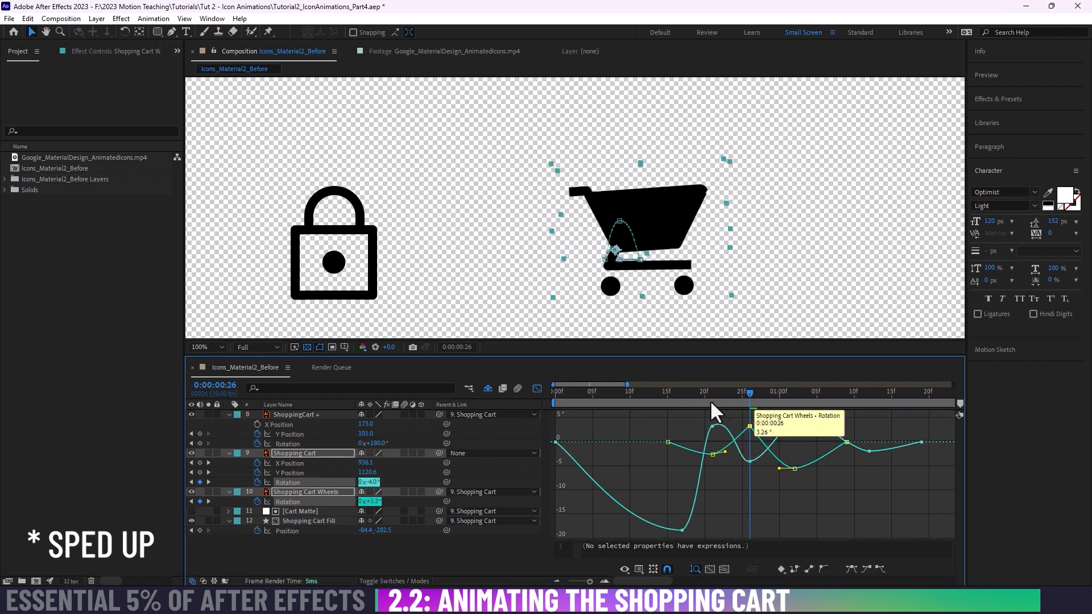
Step: Lower the Shopping Cart Wheels Rotation keyframe at frame 21 to about -5.5°
{"action": "mouse_move", "coordinate": [710, 397]}
{"action": "left_mouse_down"}
{"action": "mouse_move", "coordinate": [776, 401]}
{"action": "mouse_move", "coordinate": [713, 415]}
{"action": "left_mouse_up"}
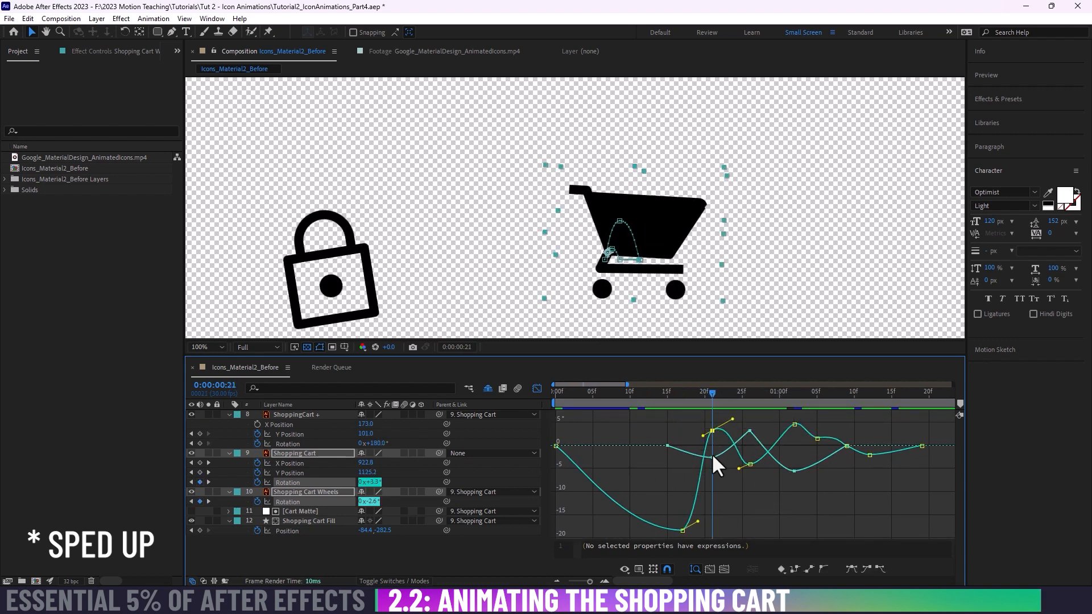
{"action": "left_click_drag", "start_coordinate": [713, 455], "coordinate": [712, 421]}
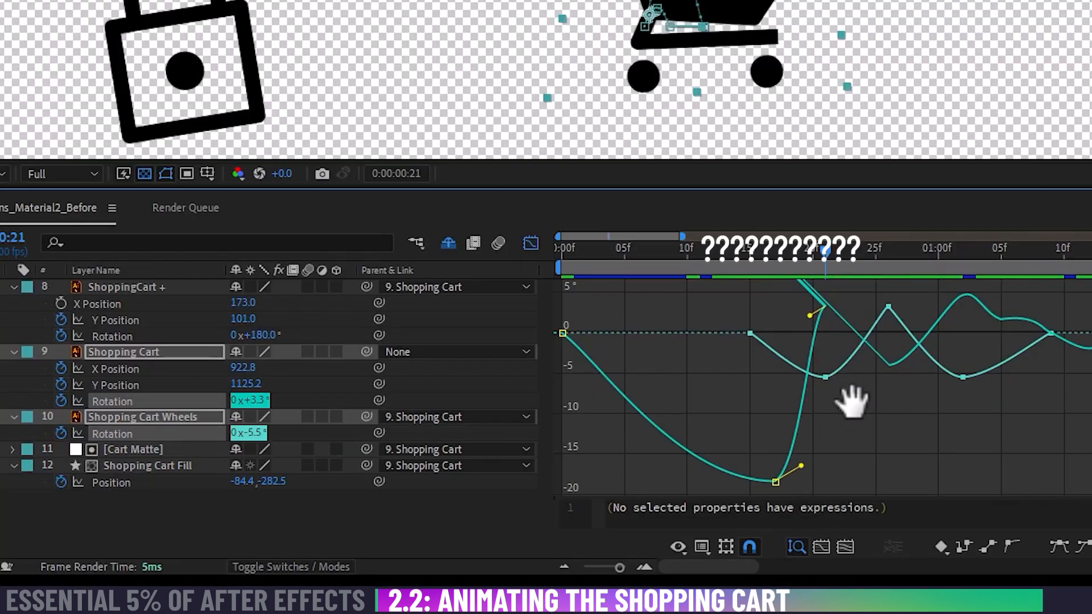
{"action": "scroll", "coordinate": [848, 380], "scroll_direction": "down", "scroll_amount": 3}
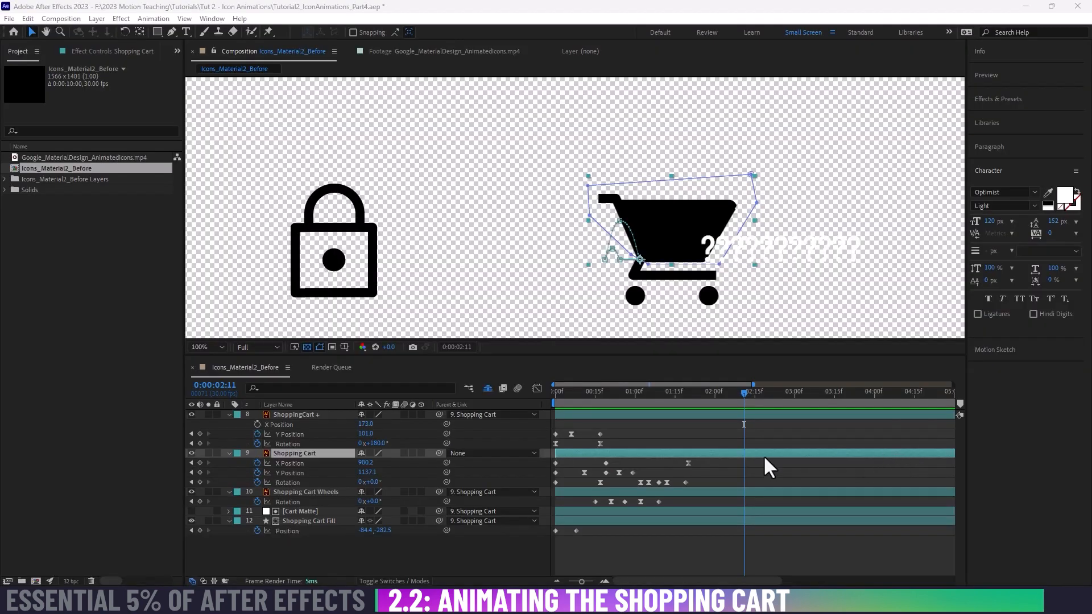
Step: Preview the shopping cart animation from frame 0 and examine the cart's settling motion between 0:00:01:06 and 0:00:01:14
{"action": "left_click_drag", "start_coordinate": [619, 399], "coordinate": [538, 412]}
{"action": "key", "text": "space"}
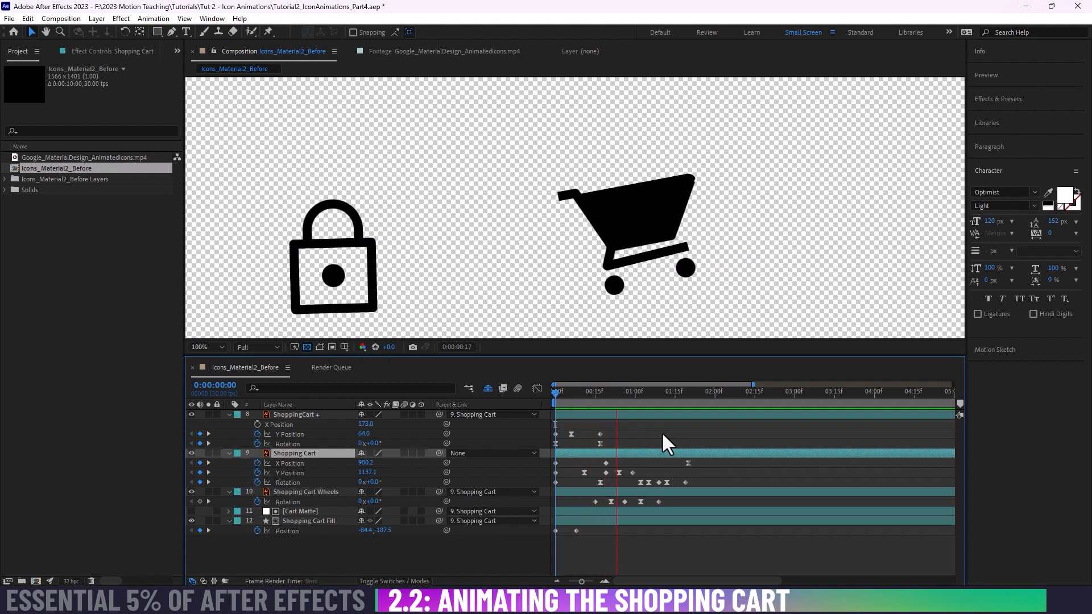
{"action": "left_click_drag", "start_coordinate": [572, 397], "coordinate": [492, 424]}
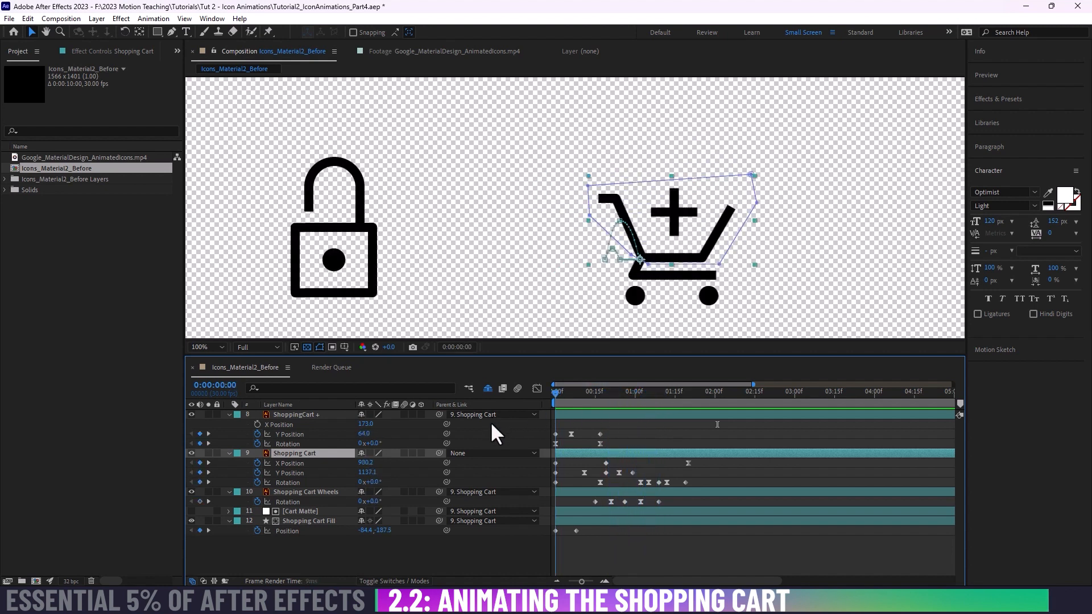
{"action": "key", "text": "space"}
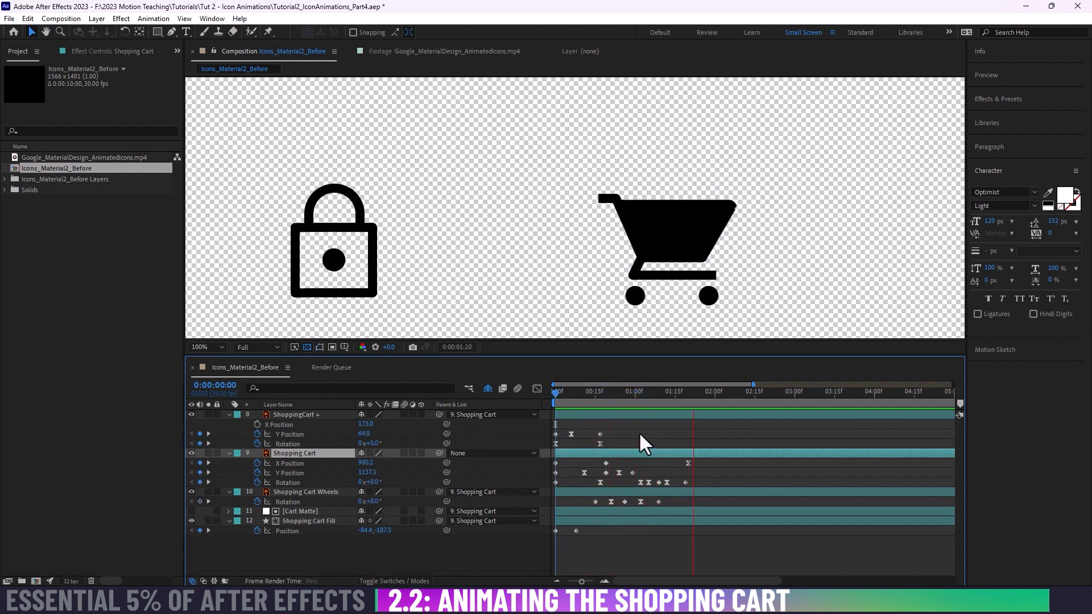
{"action": "mouse_move", "coordinate": [638, 397]}
{"action": "left_mouse_down"}
{"action": "mouse_move", "coordinate": [670, 395]}
{"action": "mouse_move", "coordinate": [617, 397]}
{"action": "mouse_move", "coordinate": [676, 394]}
{"action": "mouse_move", "coordinate": [639, 400]}
{"action": "mouse_move", "coordinate": [651, 400]}
{"action": "left_mouse_up"}
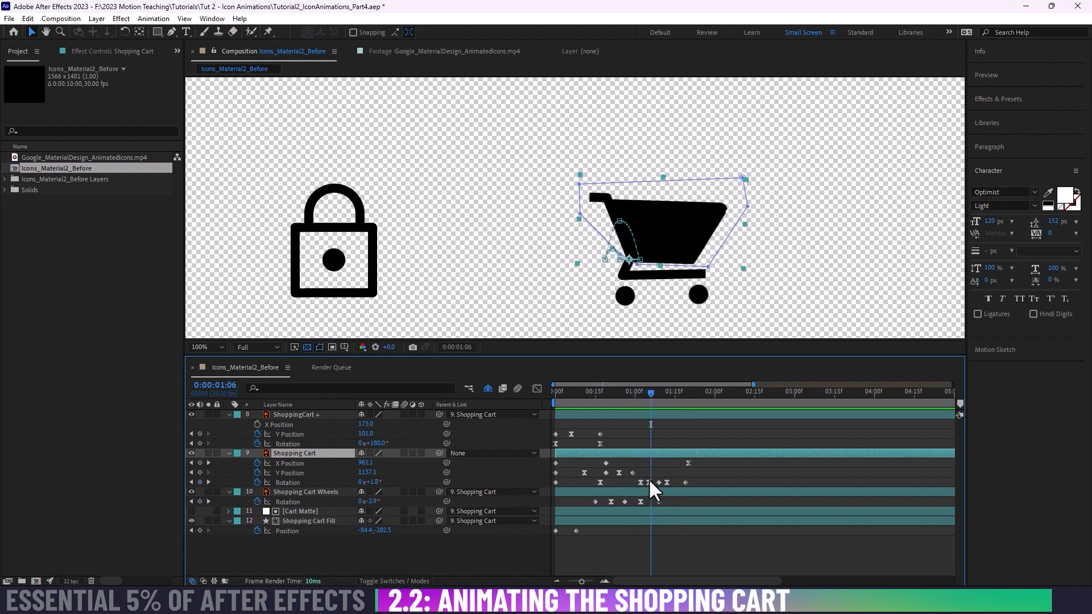
{"action": "left_click_drag", "start_coordinate": [642, 393], "coordinate": [673, 399]}
Step: Show the Shopping Cart's Rotation curve in the Graph Editor and delete its keyframe at 0:00:01:05
{"action": "left_click", "coordinate": [299, 481]}
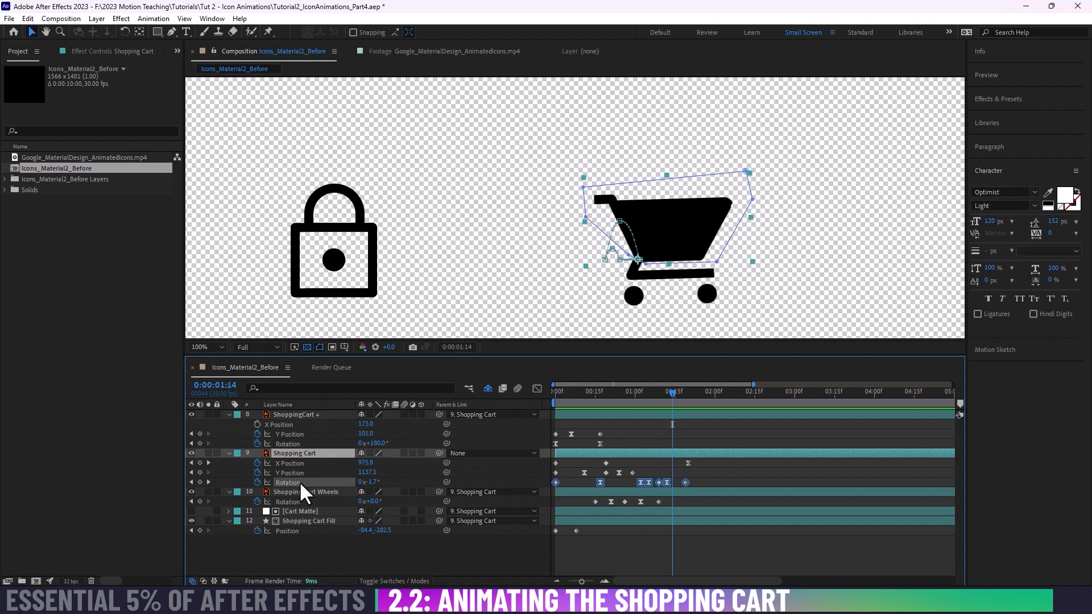
{"action": "left_click", "coordinate": [537, 389]}
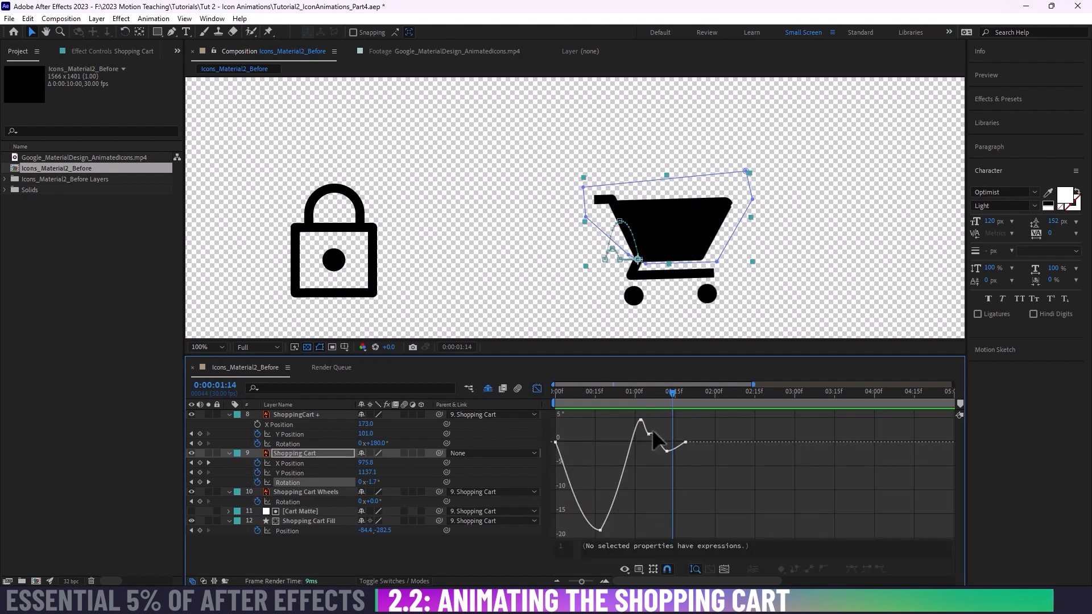
{"action": "right_click", "coordinate": [660, 449]}
{"action": "left_click", "coordinate": [709, 337]}
{"action": "left_click", "coordinate": [651, 395]}
{"action": "key", "text": "="}
{"action": "key", "text": "="}
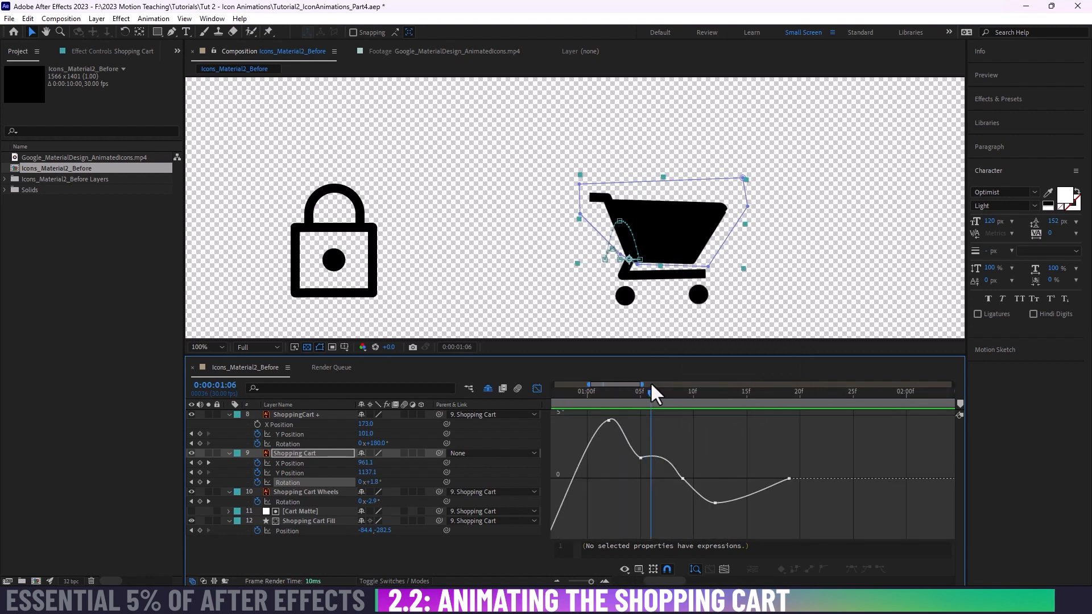
{"action": "left_click_drag", "start_coordinate": [605, 397], "coordinate": [626, 442]}
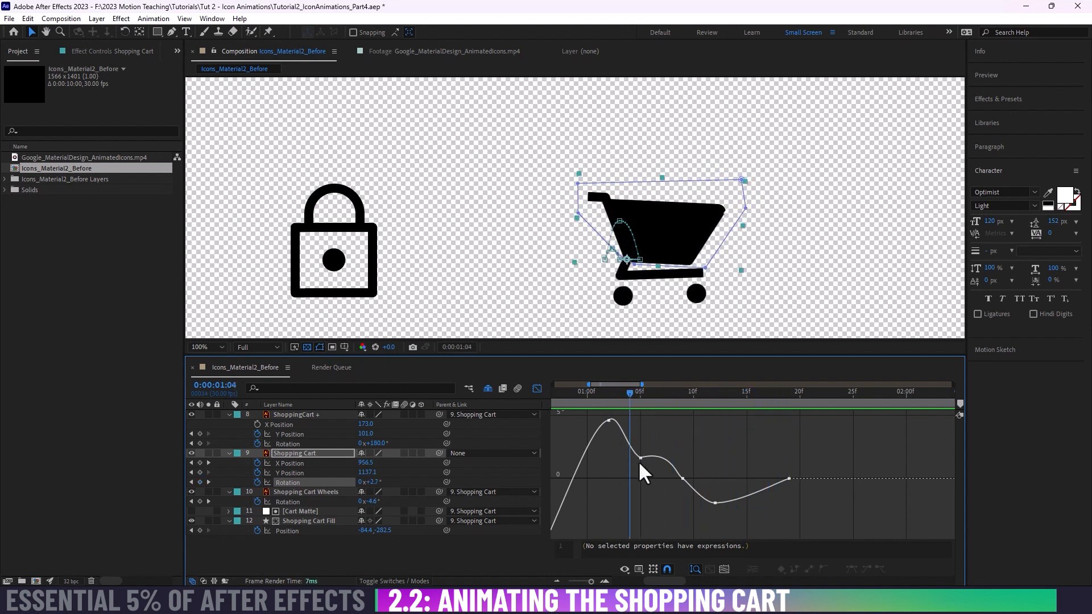
{"action": "left_click", "coordinate": [640, 460]}
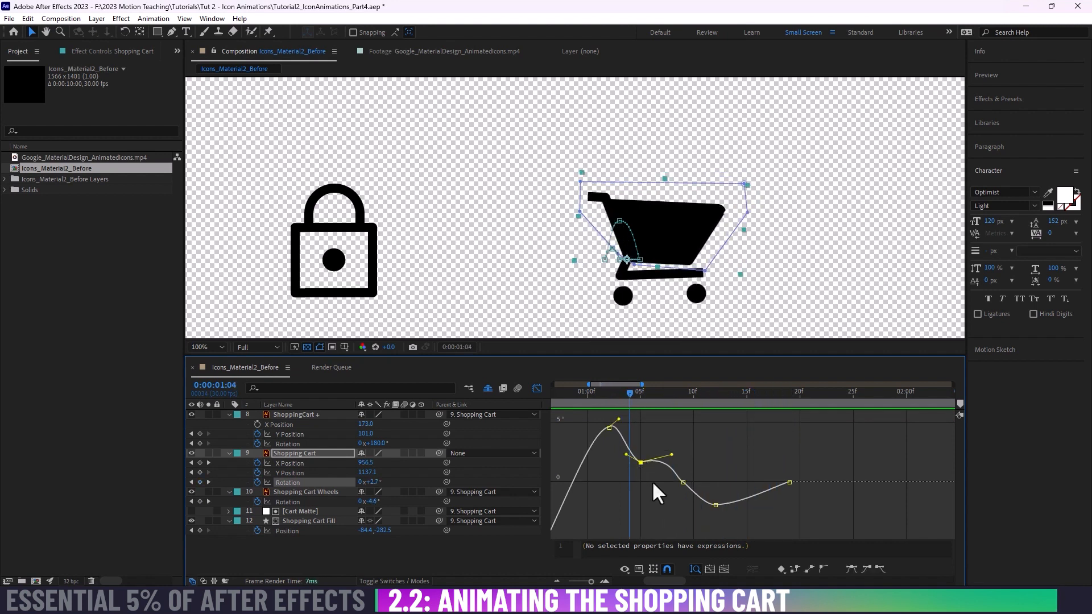
{"action": "key", "text": "Delete"}
Step: Preview the cart's smoothed landing, and delete its 0° Rotation keyframe at 0:00:01:09
{"action": "left_click", "coordinate": [575, 393]}
{"action": "key", "text": "space"}
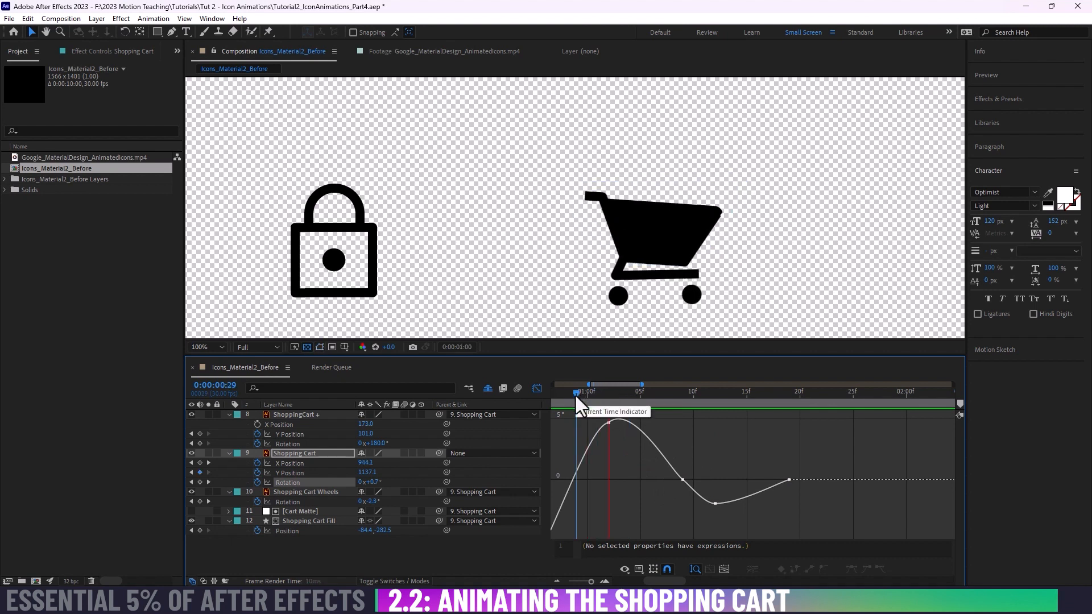
{"action": "left_click_drag", "start_coordinate": [576, 396], "coordinate": [749, 404]}
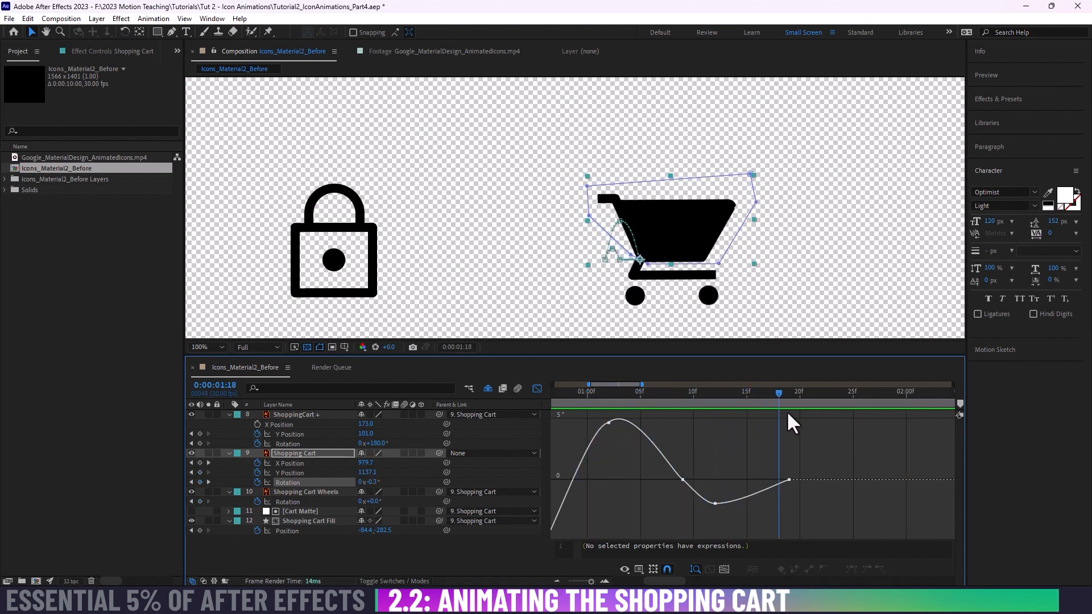
{"action": "left_click_drag", "start_coordinate": [671, 417], "coordinate": [701, 420]}
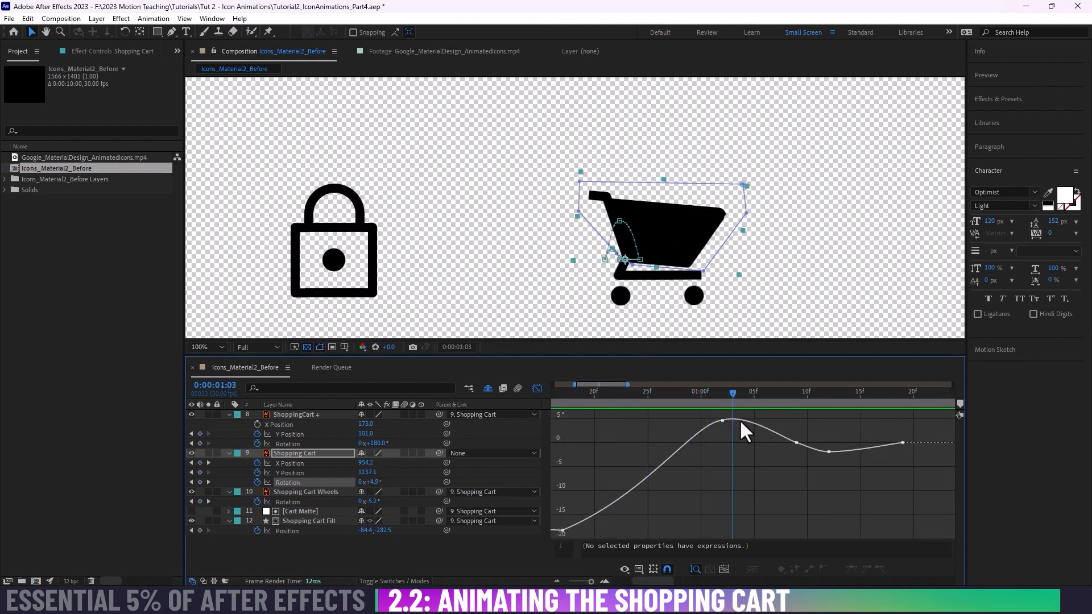
{"action": "left_click_drag", "start_coordinate": [819, 428], "coordinate": [848, 433]}
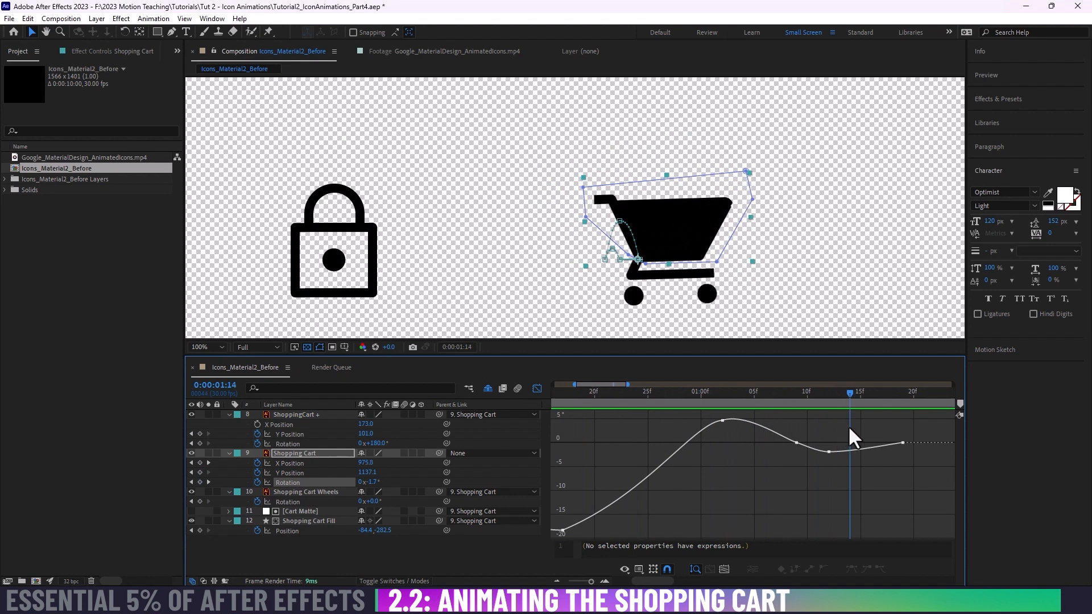
{"action": "mouse_move", "coordinate": [831, 448]}
{"action": "left_click", "coordinate": [798, 441]}
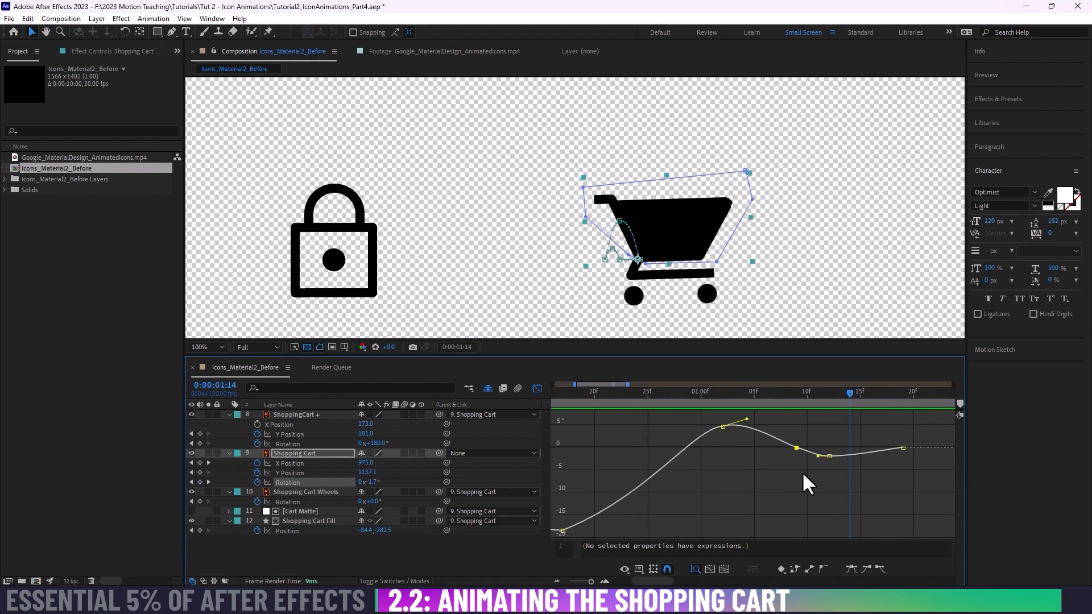
{"action": "key", "text": "Delete"}
{"action": "key", "text": "minus"}
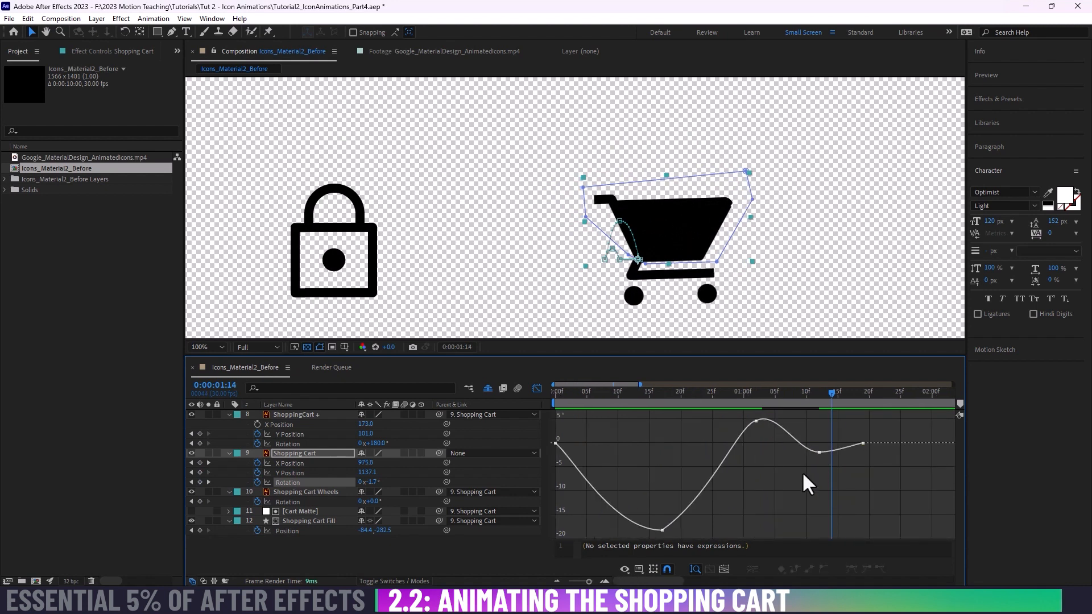
Step: Move the cart's final 0° Rotation keyframe to 0:00:01:15 and preview the settling motion
{"action": "left_click_drag", "start_coordinate": [697, 391], "coordinate": [773, 393]}
{"action": "key", "text": "space"}
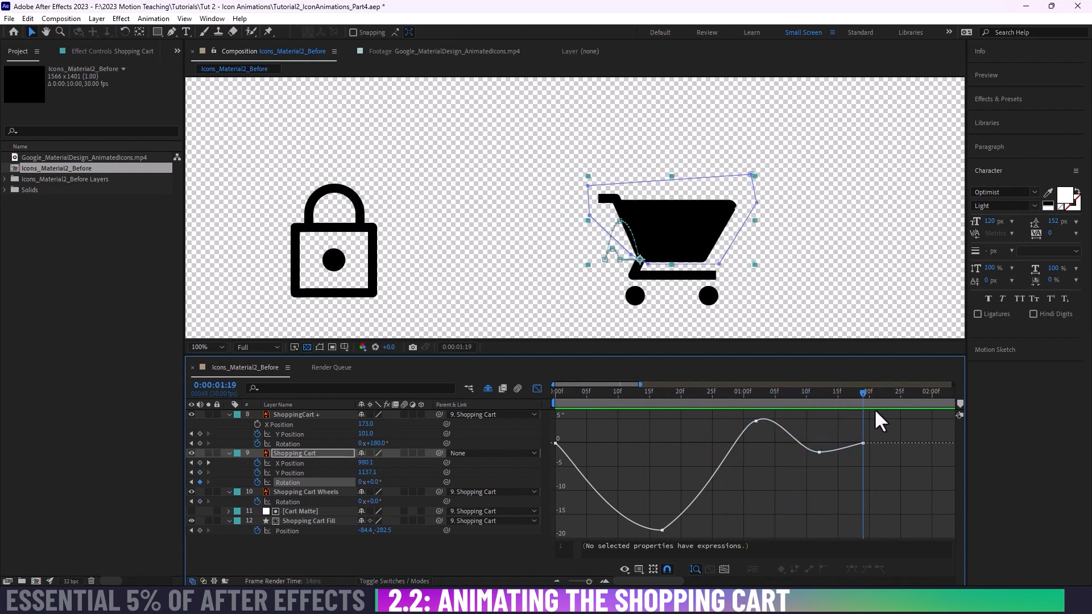
{"action": "left_click_drag", "start_coordinate": [862, 441], "coordinate": [838, 441]}
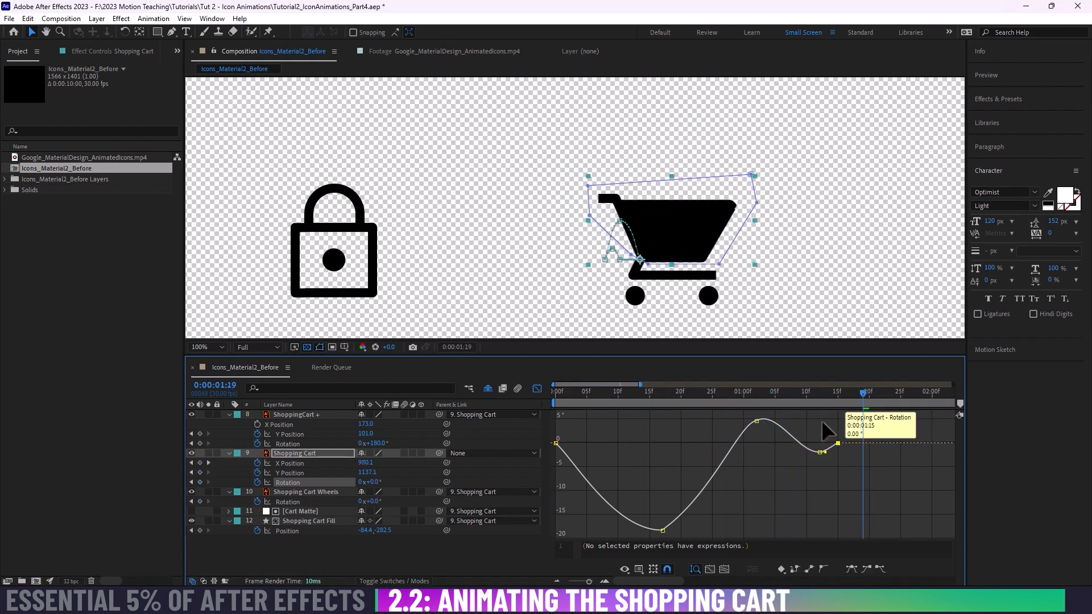
{"action": "left_click_drag", "start_coordinate": [792, 393], "coordinate": [753, 393]}
{"action": "key", "text": "space"}
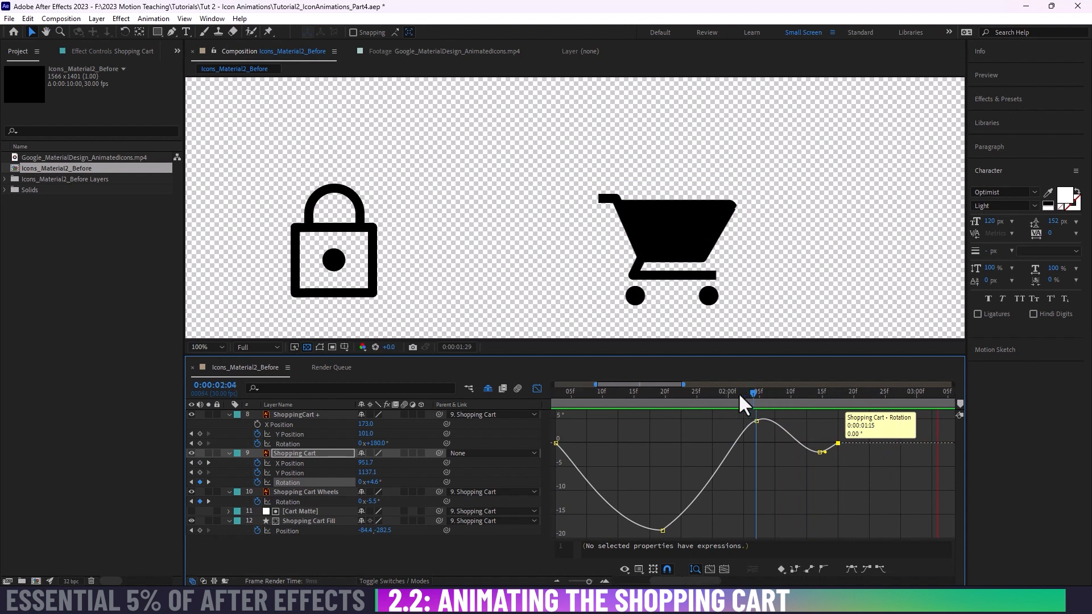
{"action": "left_click", "coordinate": [653, 395]}
{"action": "left_click_drag", "start_coordinate": [659, 424], "coordinate": [686, 434]}
{"action": "key", "text": "space"}
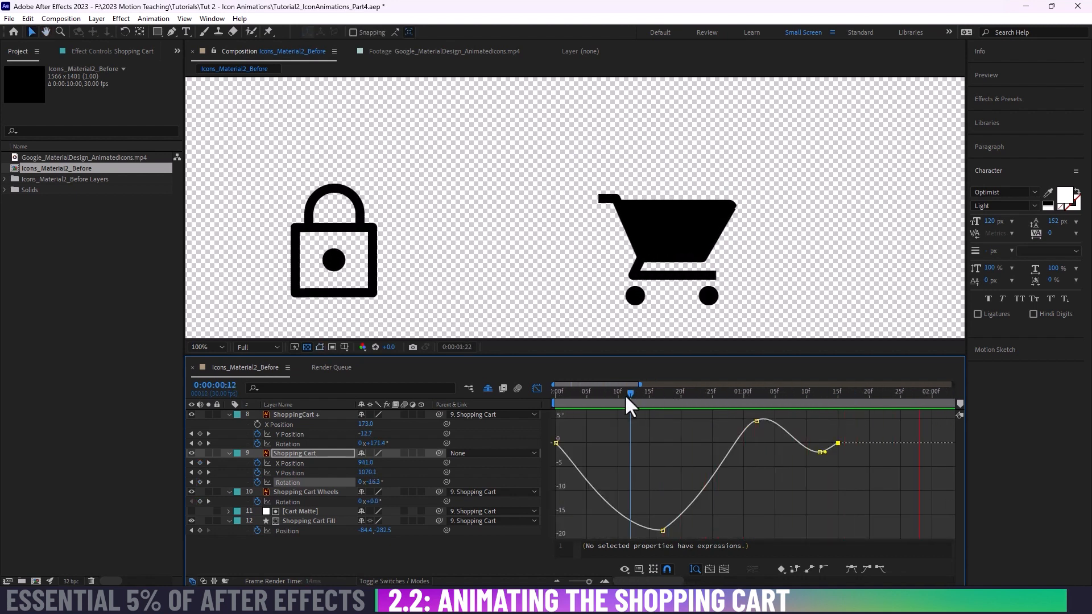
{"action": "left_click_drag", "start_coordinate": [624, 395], "coordinate": [772, 394]}
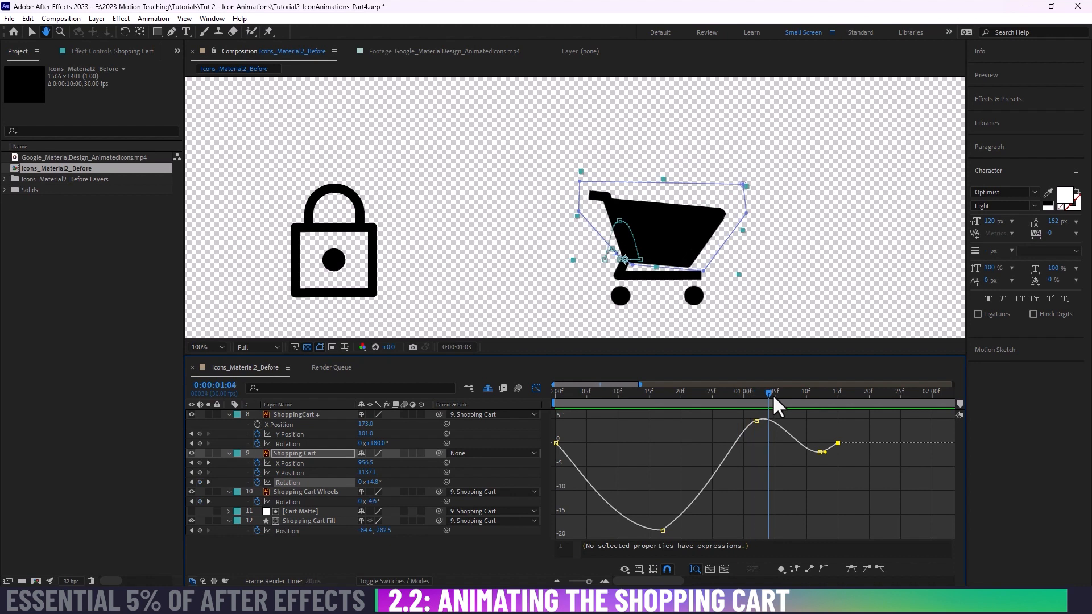
Step: Move the cart's last Rotation dip keyframe to 0:00:01:08 and tilt its Bezier handles slightly downward for a smoother settle
{"action": "left_click", "coordinate": [858, 409]}
{"action": "key", "text": "v"}
{"action": "left_click_drag", "start_coordinate": [820, 453], "coordinate": [801, 457]}
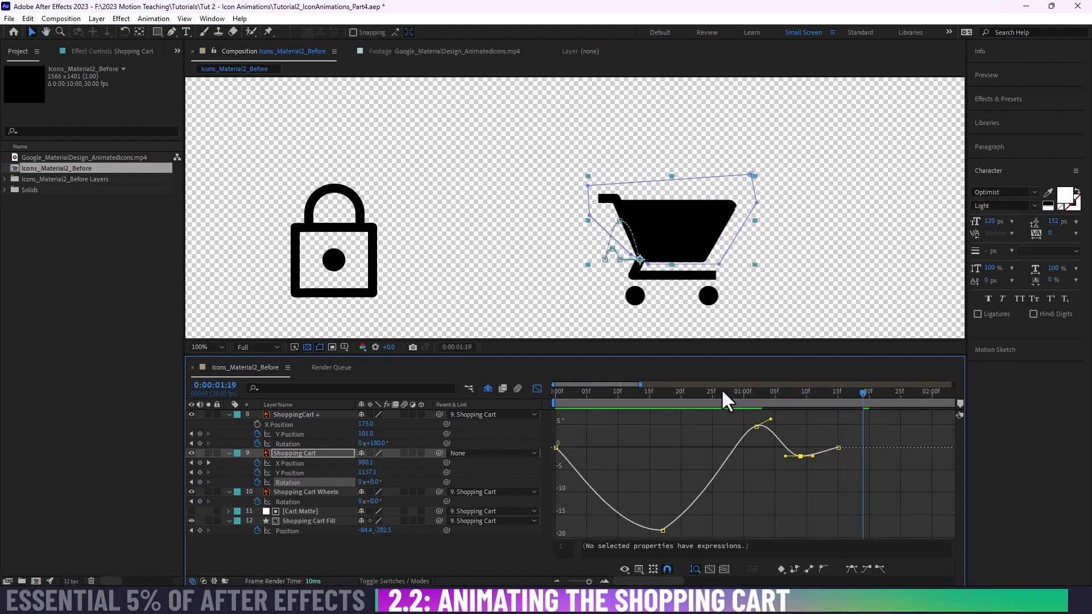
{"action": "left_click_drag", "start_coordinate": [723, 391], "coordinate": [760, 392]}
{"action": "left_click_drag", "start_coordinate": [853, 422], "coordinate": [803, 415]}
{"action": "left_click_drag", "start_coordinate": [800, 457], "coordinate": [810, 461]}
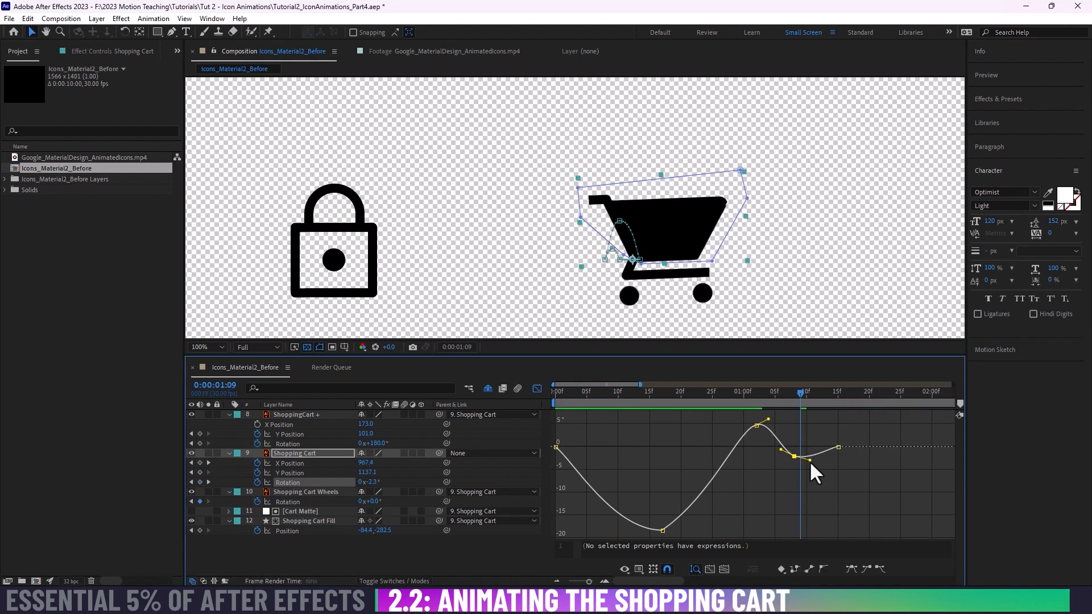
Step: Preview the shopping cart animation from the start and examine how the cart settles through 0:00:02:03
{"action": "left_click", "coordinate": [763, 405]}
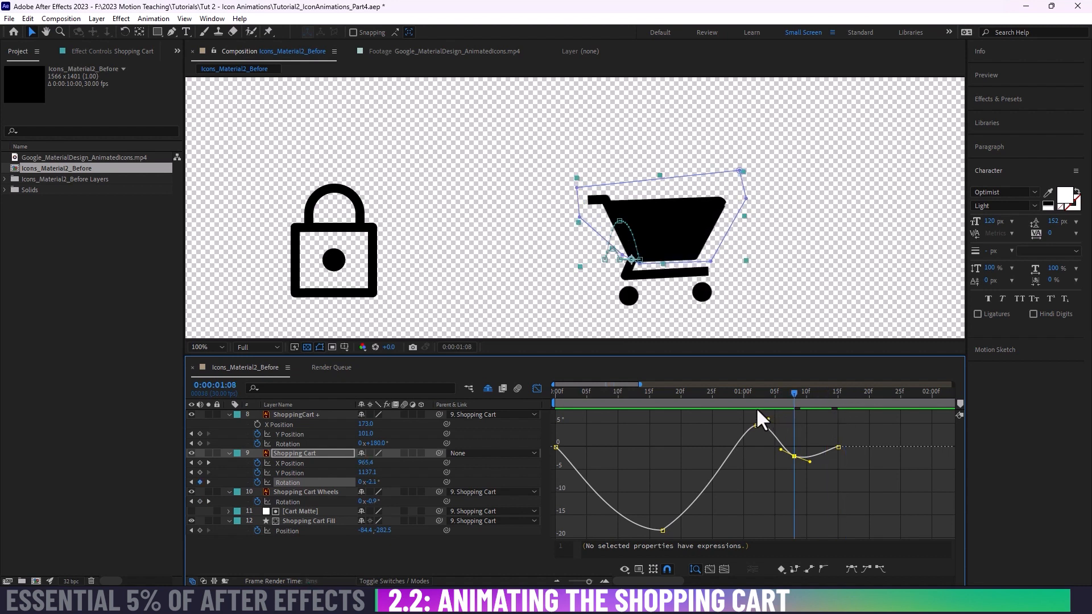
{"action": "key", "text": "space"}
{"action": "key", "text": "space"}
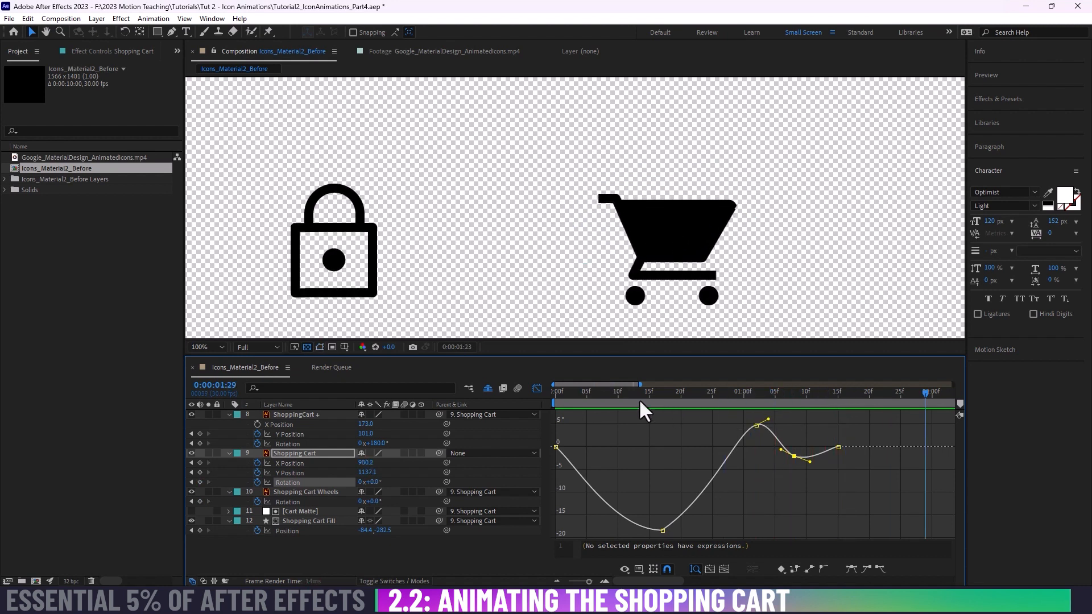
{"action": "key", "text": "space"}
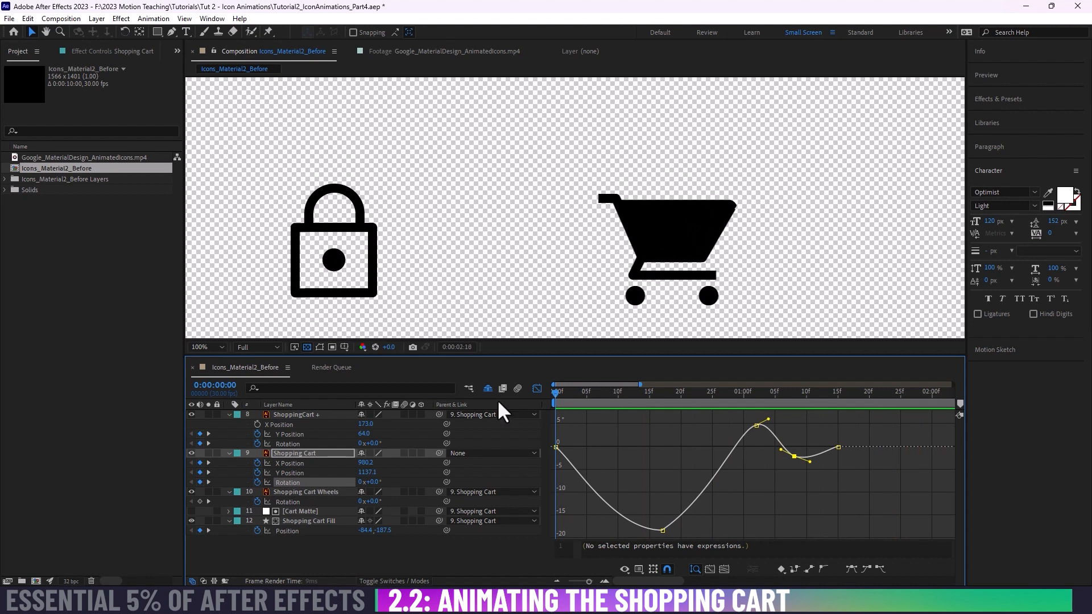
{"action": "key", "text": "space"}
{"action": "key", "text": "minus"}
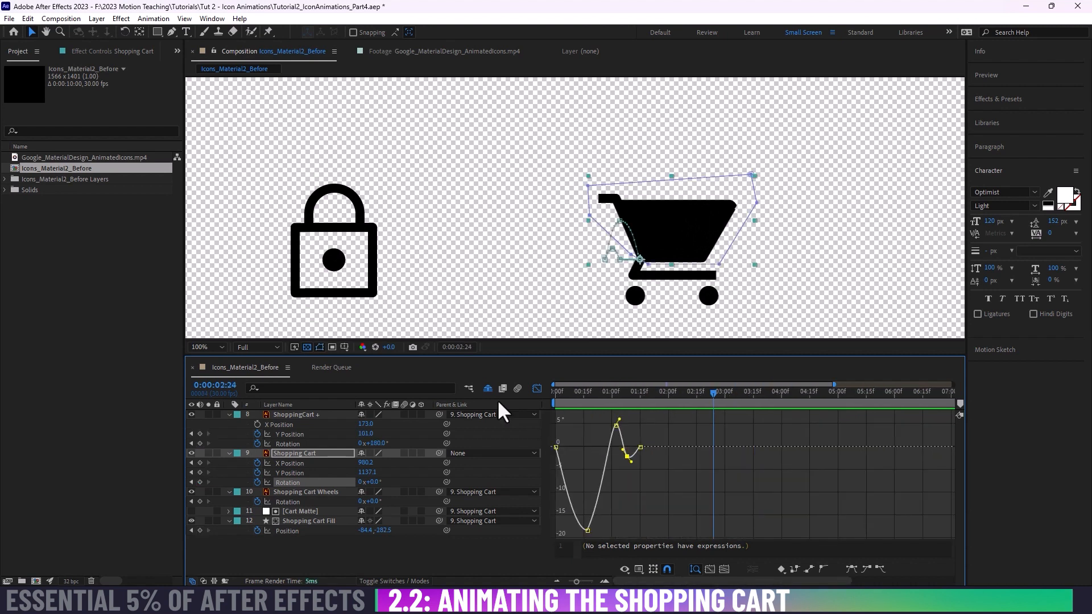
{"action": "left_click", "coordinate": [609, 395]}
{"action": "left_click_drag", "start_coordinate": [612, 395], "coordinate": [675, 389]}
{"action": "key", "text": "space"}
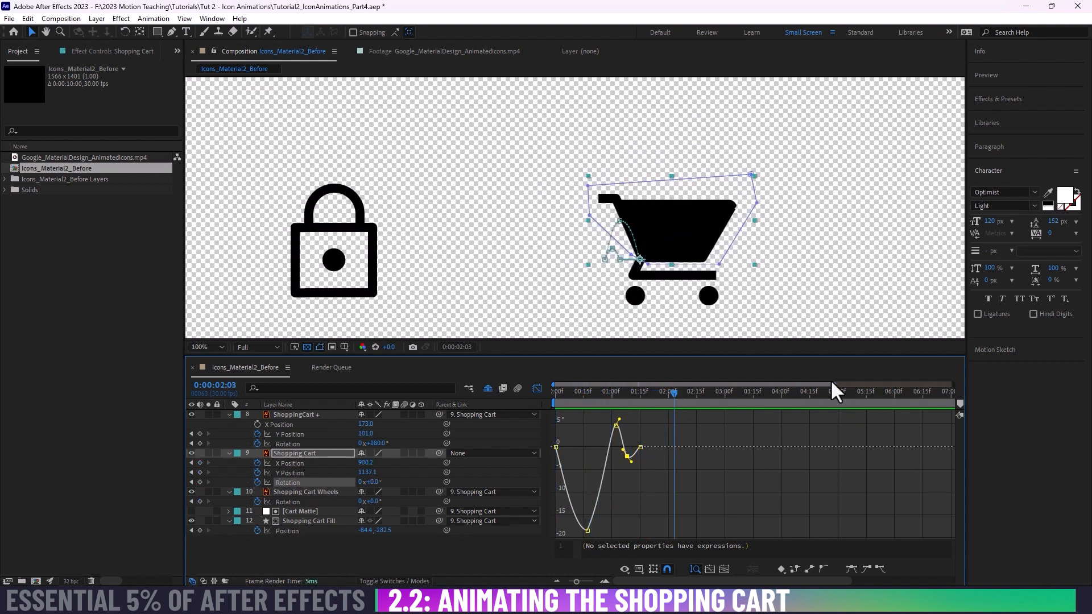
Step: Show the full 10-second timeline, end the work area at about 2 seconds, and preview from frame 0
{"action": "left_click_drag", "start_coordinate": [835, 385], "coordinate": [677, 401]}
{"action": "left_click", "coordinate": [950, 398]}
{"action": "mouse_move", "coordinate": [618, 393]}
{"action": "left_mouse_down"}
{"action": "mouse_move", "coordinate": [662, 401]}
{"action": "mouse_move", "coordinate": [634, 401]}
{"action": "left_mouse_up"}
{"action": "key", "text": "Home"}
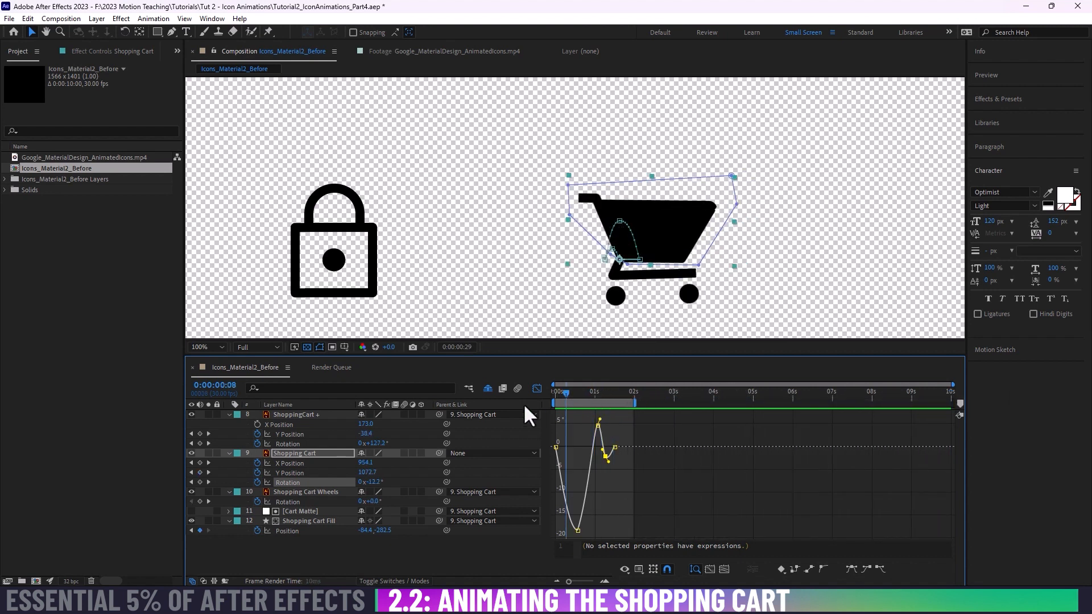
{"action": "key", "text": "space"}
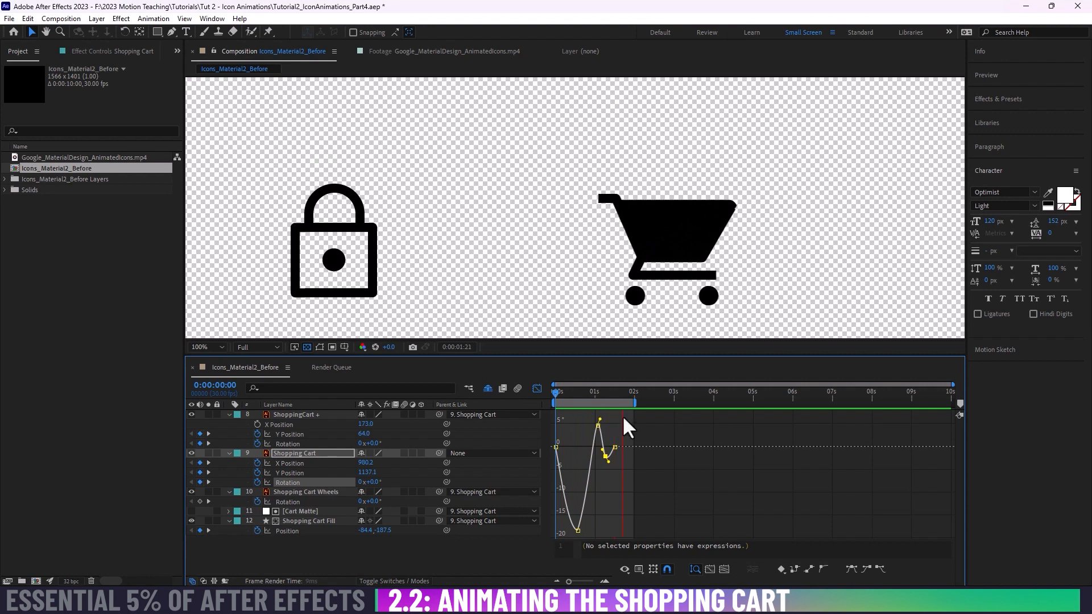
Step: Slide the work area along the timeline, start it at about frame 11, and end it at 0:00:07:02
{"action": "left_click", "coordinate": [622, 393]}
{"action": "mouse_move", "coordinate": [602, 404]}
{"action": "left_mouse_down"}
{"action": "mouse_move", "coordinate": [734, 403]}
{"action": "mouse_move", "coordinate": [639, 404]}
{"action": "mouse_move", "coordinate": [735, 404]}
{"action": "mouse_move", "coordinate": [677, 404]}
{"action": "left_mouse_up"}
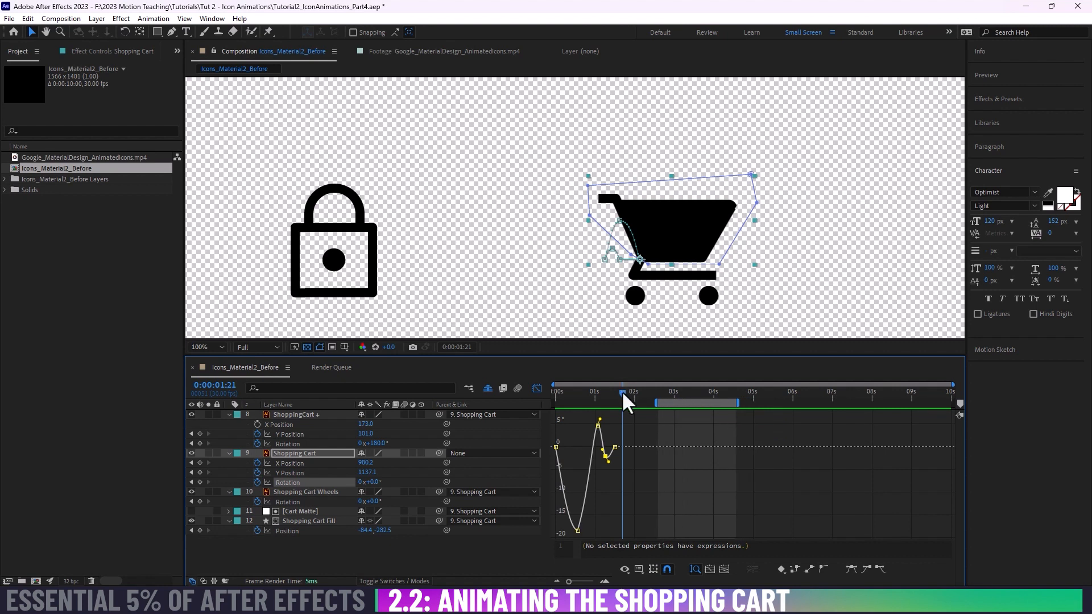
{"action": "left_click_drag", "start_coordinate": [657, 404], "coordinate": [570, 403]}
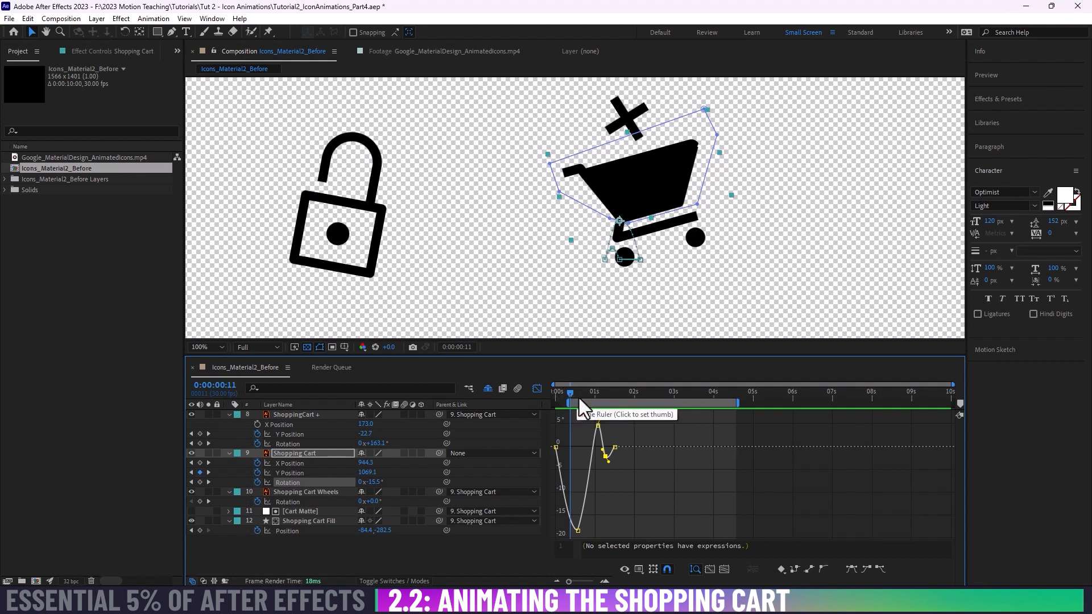
{"action": "left_click_drag", "start_coordinate": [709, 398], "coordinate": [832, 390]}
{"action": "key", "text": "n"}
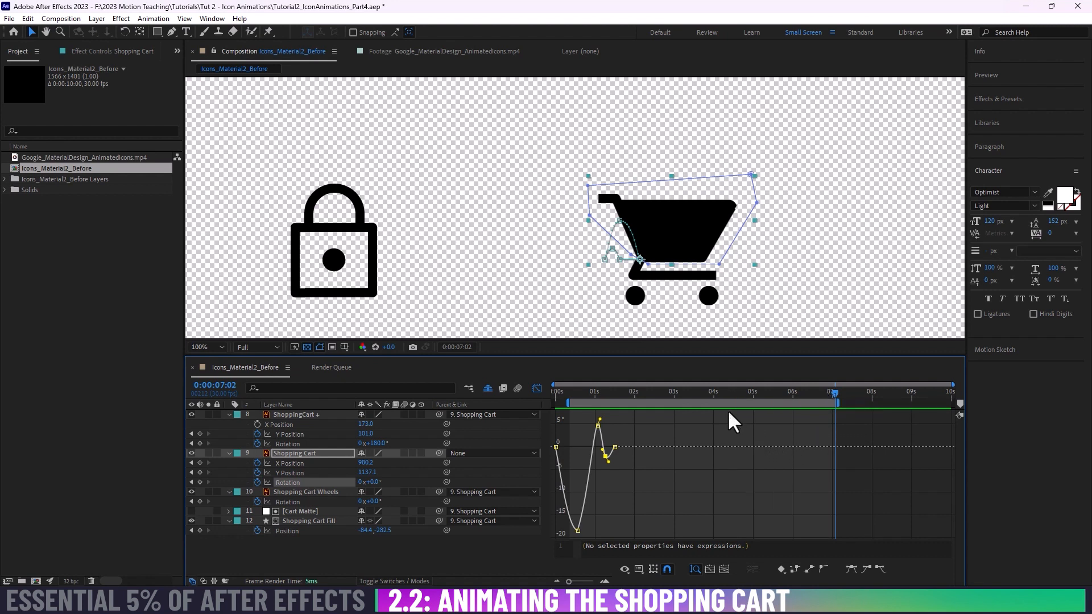
Step: Try several work area start and end points, finishing with a start at 0:00:00:24 and an end at 0:00:03:22
{"action": "left_click_drag", "start_coordinate": [696, 401], "coordinate": [679, 396]}
{"action": "left_click", "coordinate": [634, 392]}
{"action": "key", "text": "b"}
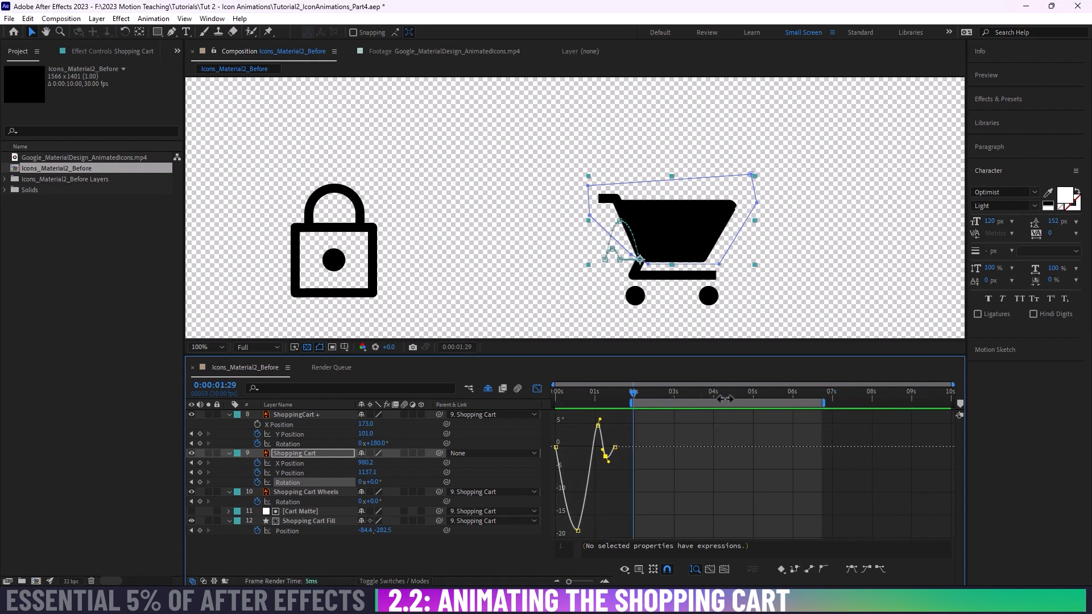
{"action": "left_click", "coordinate": [739, 390]}
{"action": "key", "text": "n"}
{"action": "left_click_drag", "start_coordinate": [665, 394], "coordinate": [643, 392]}
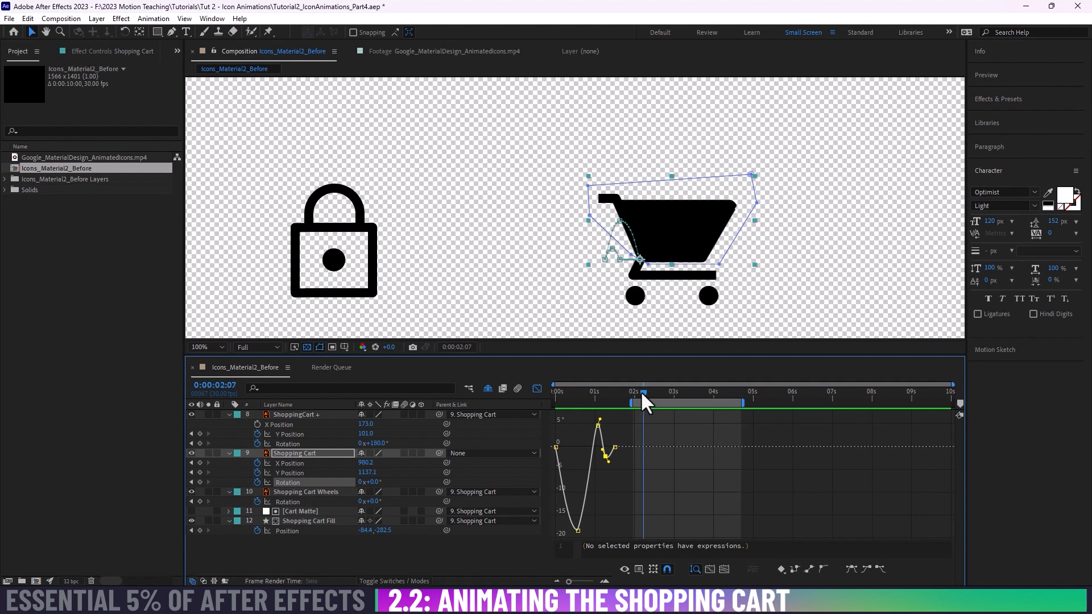
{"action": "key", "text": "b"}
{"action": "left_click", "coordinate": [608, 392]}
{"action": "left_click", "coordinate": [586, 394]}
{"action": "key", "text": "b"}
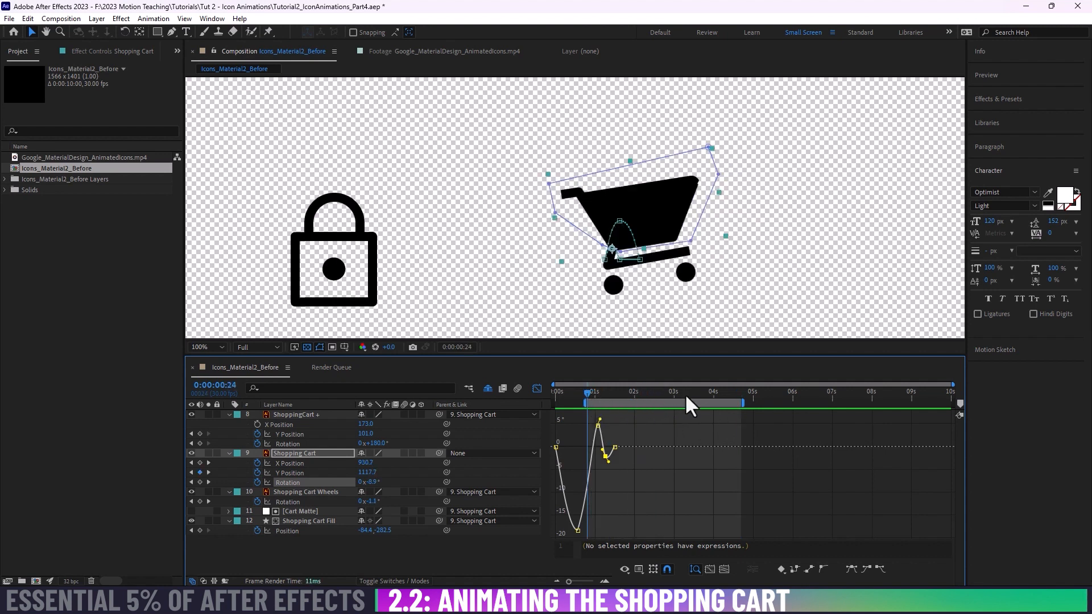
{"action": "left_click", "coordinate": [703, 393]}
{"action": "key", "text": "n"}
Step: Slide the work area back to frame 0, end it at about 2.4 seconds, and preview the loop
{"action": "left_click_drag", "start_coordinate": [624, 399], "coordinate": [557, 414]}
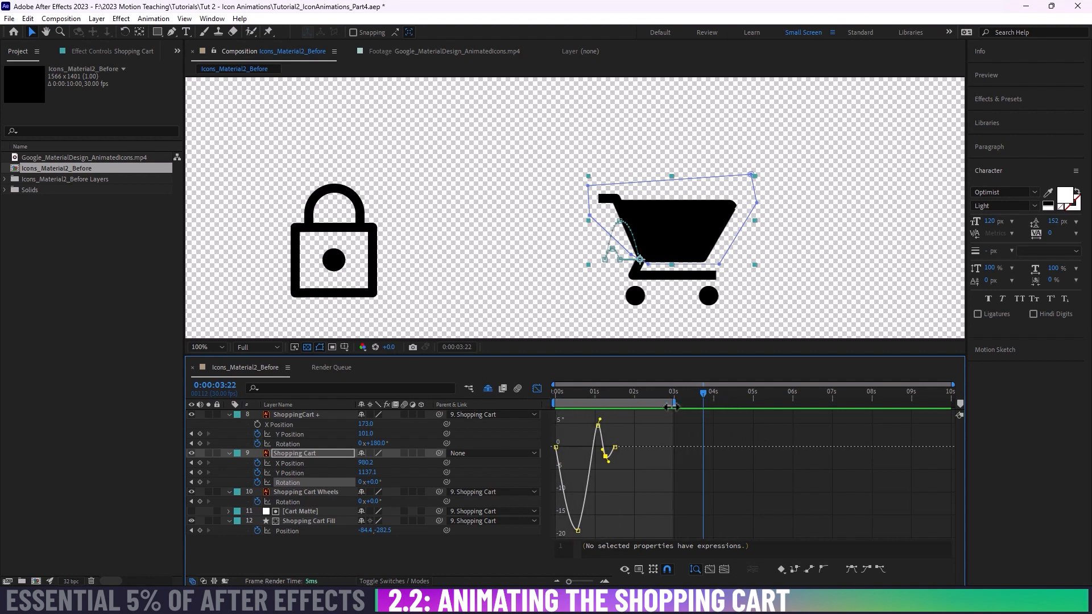
{"action": "left_click_drag", "start_coordinate": [675, 403], "coordinate": [535, 406]}
{"action": "key", "text": "space"}
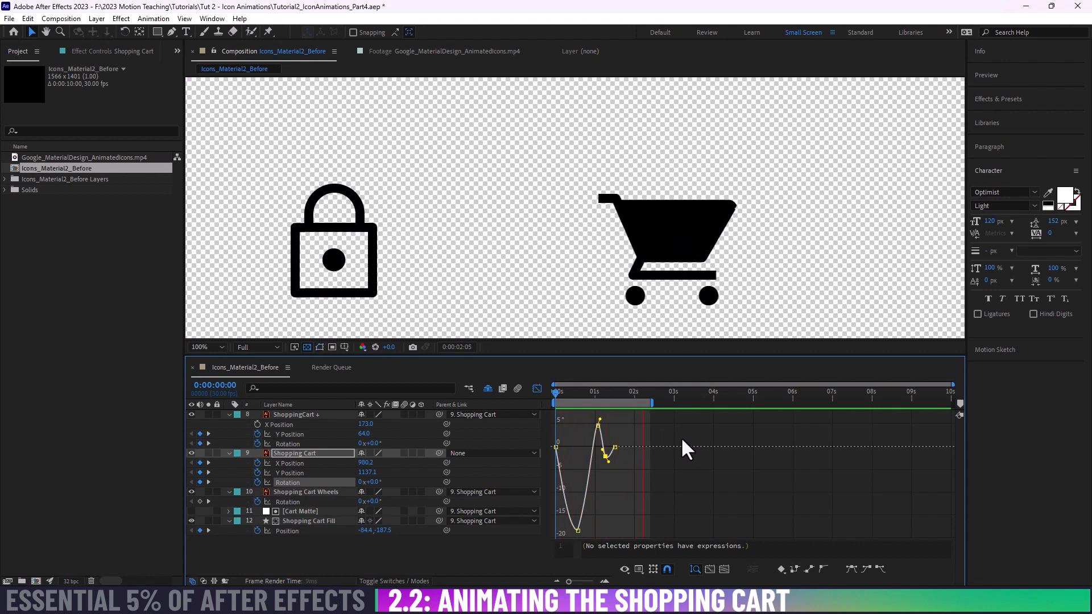
{"action": "key", "text": "space"}
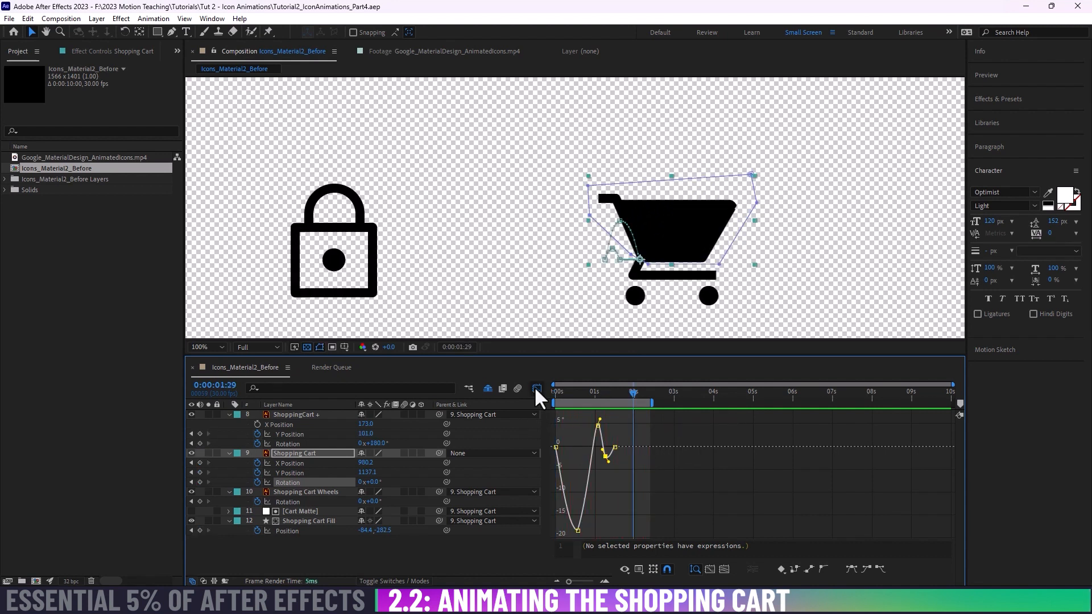
Step: Switch the timeline back to layer bars and extend the work area to about 5.7 seconds, returning to frame 0
{"action": "left_click", "coordinate": [536, 389]}
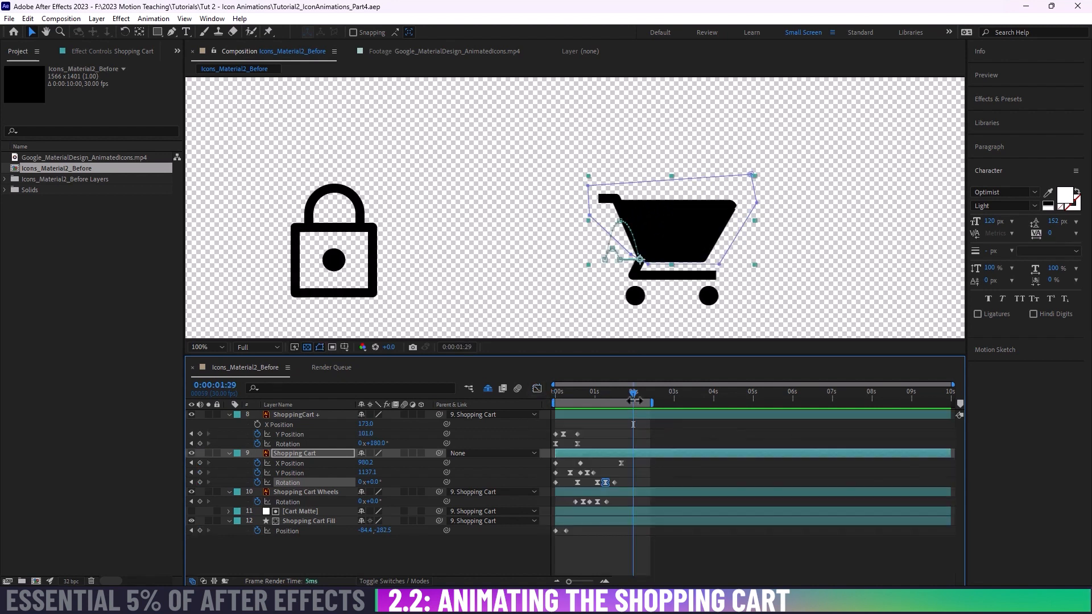
{"action": "left_click_drag", "start_coordinate": [652, 403], "coordinate": [781, 404]}
{"action": "key", "text": "Home"}
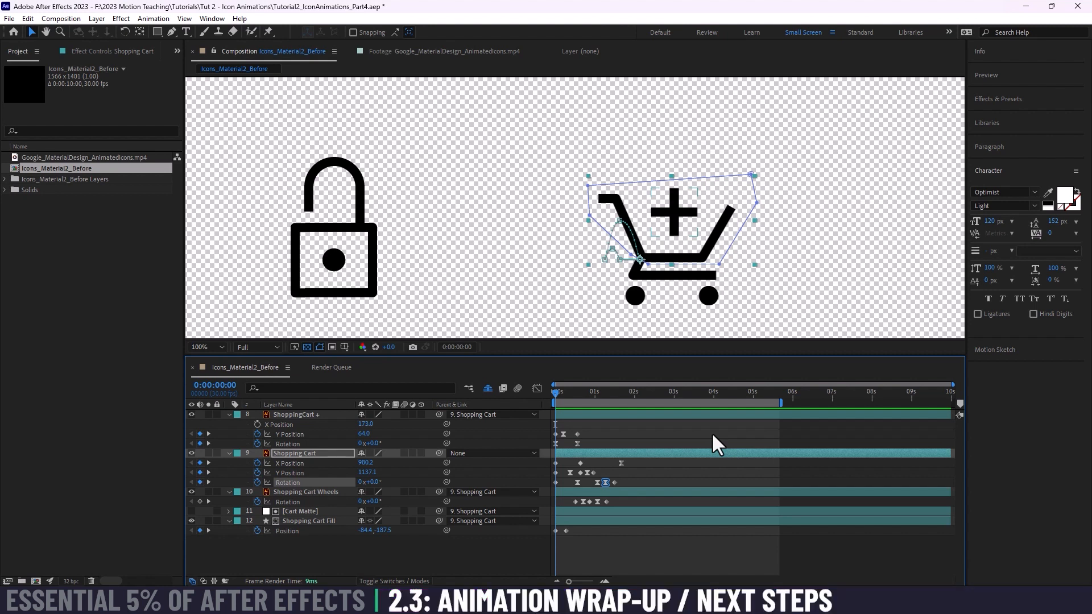
Step: View the whole composition at 25% with no layers selected, and preview all four icon animations together
{"action": "key", "text": "comma"}
{"action": "key", "text": "comma"}
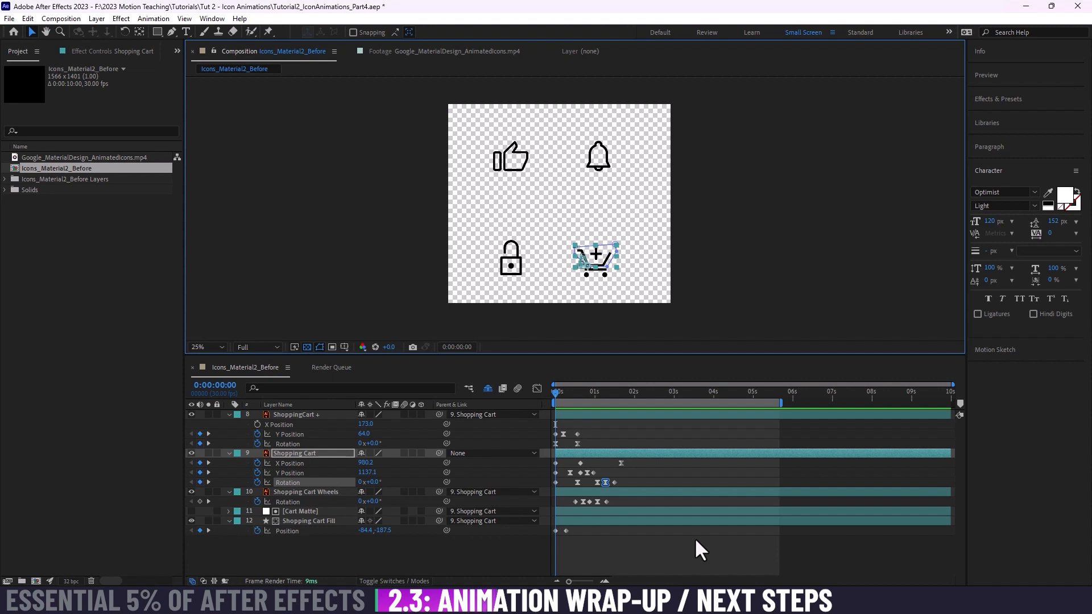
{"action": "left_click", "coordinate": [614, 558]}
{"action": "key", "text": "space"}
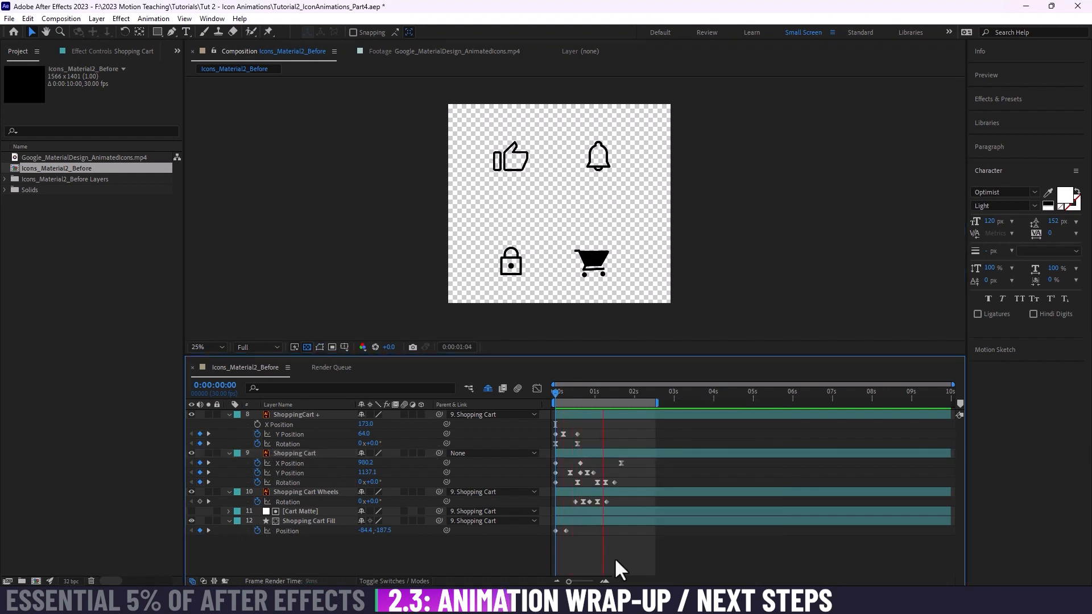